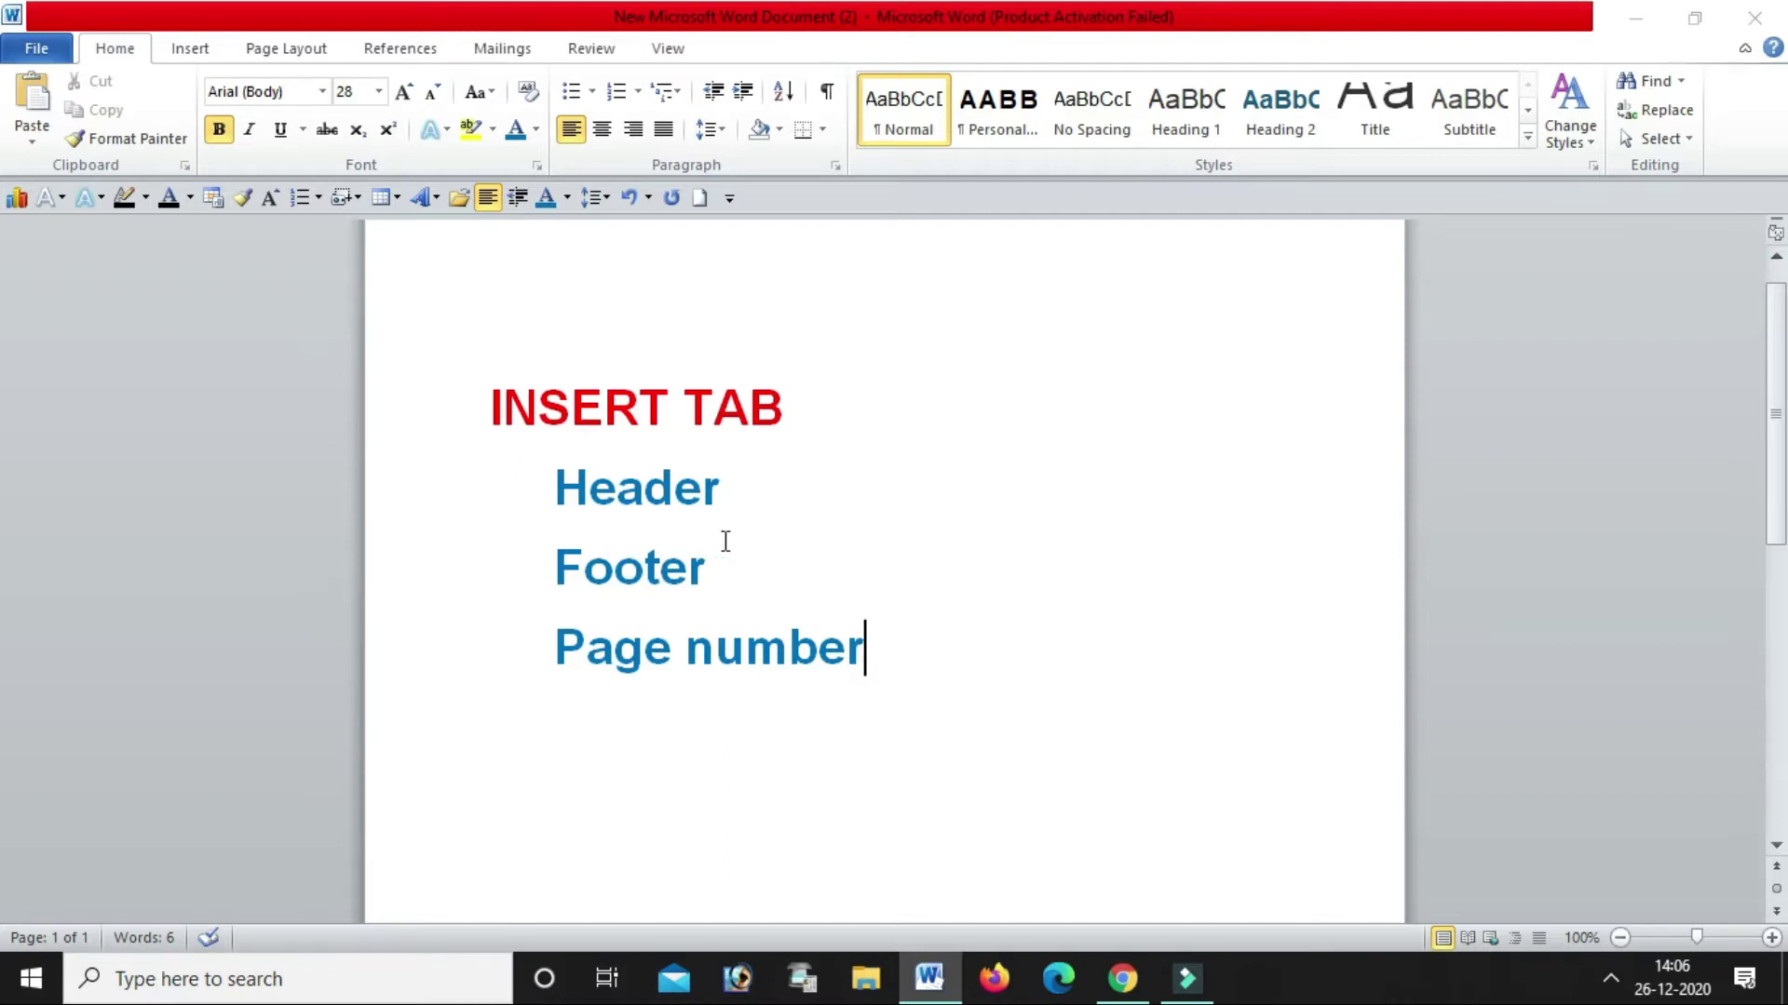
Create a new blank document and fill it with three sample paragraphs using =rand()
key(ctrl+n)
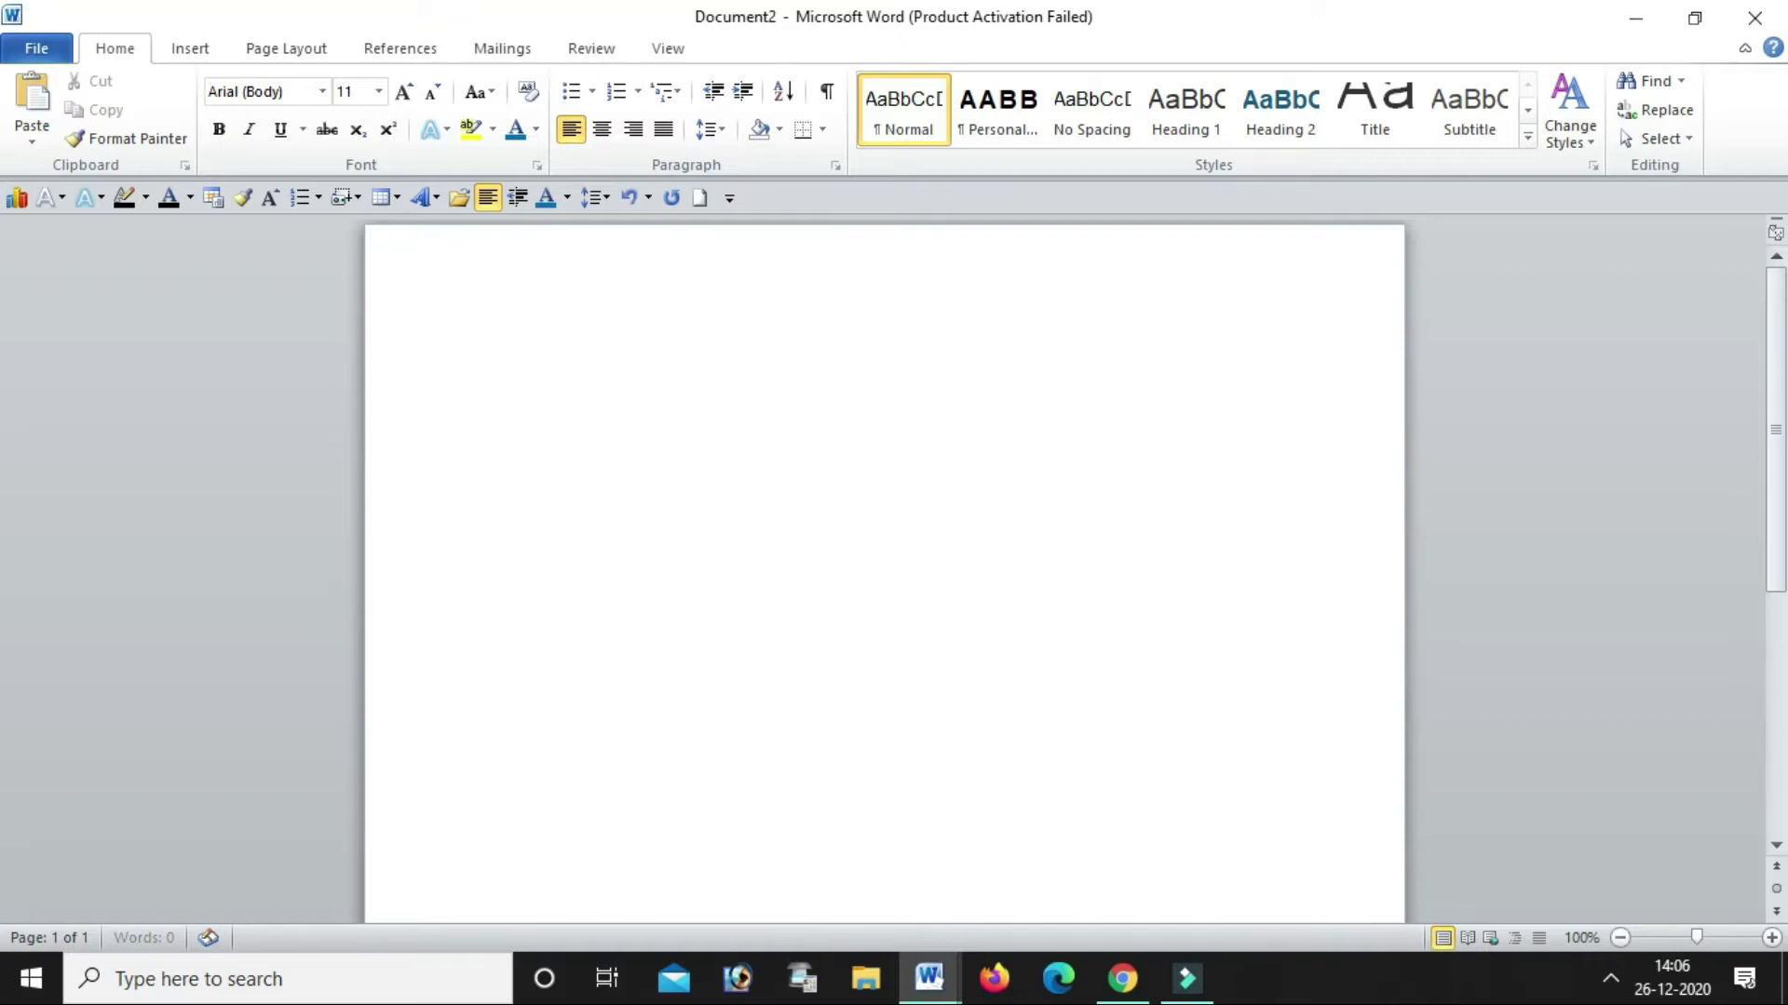
text(=rand)
text(())
key(Return)
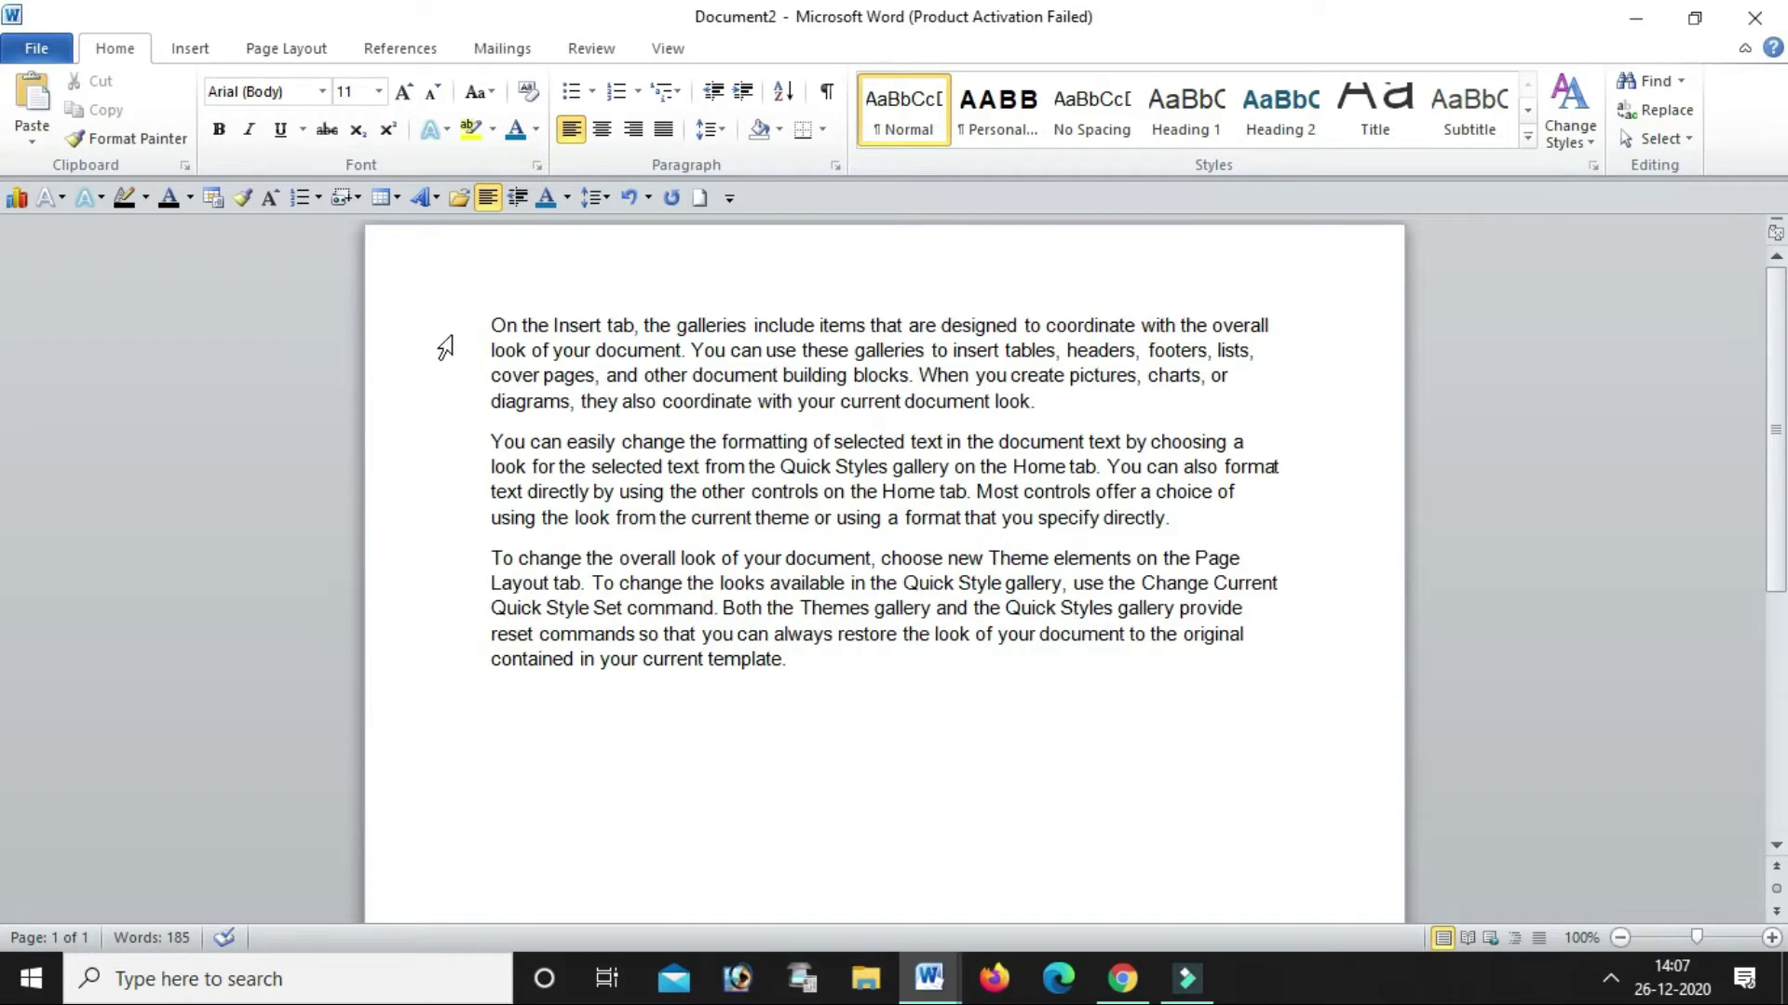
click(194, 51)
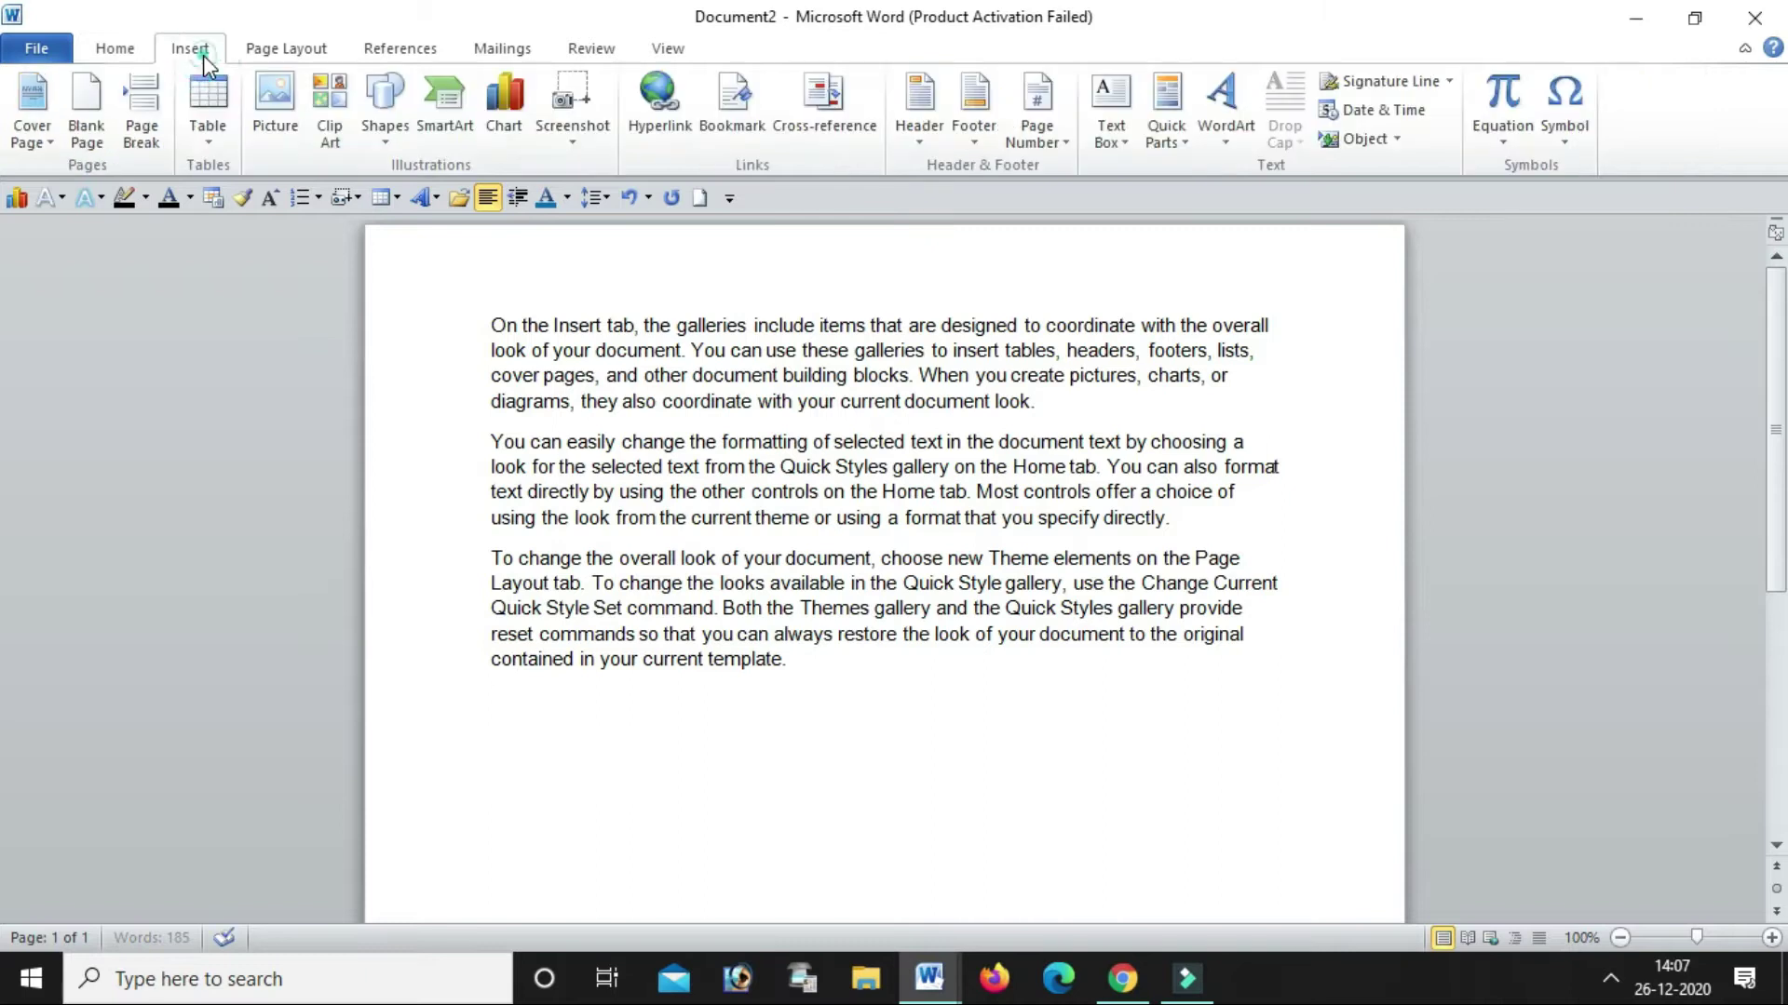
click(917, 145)
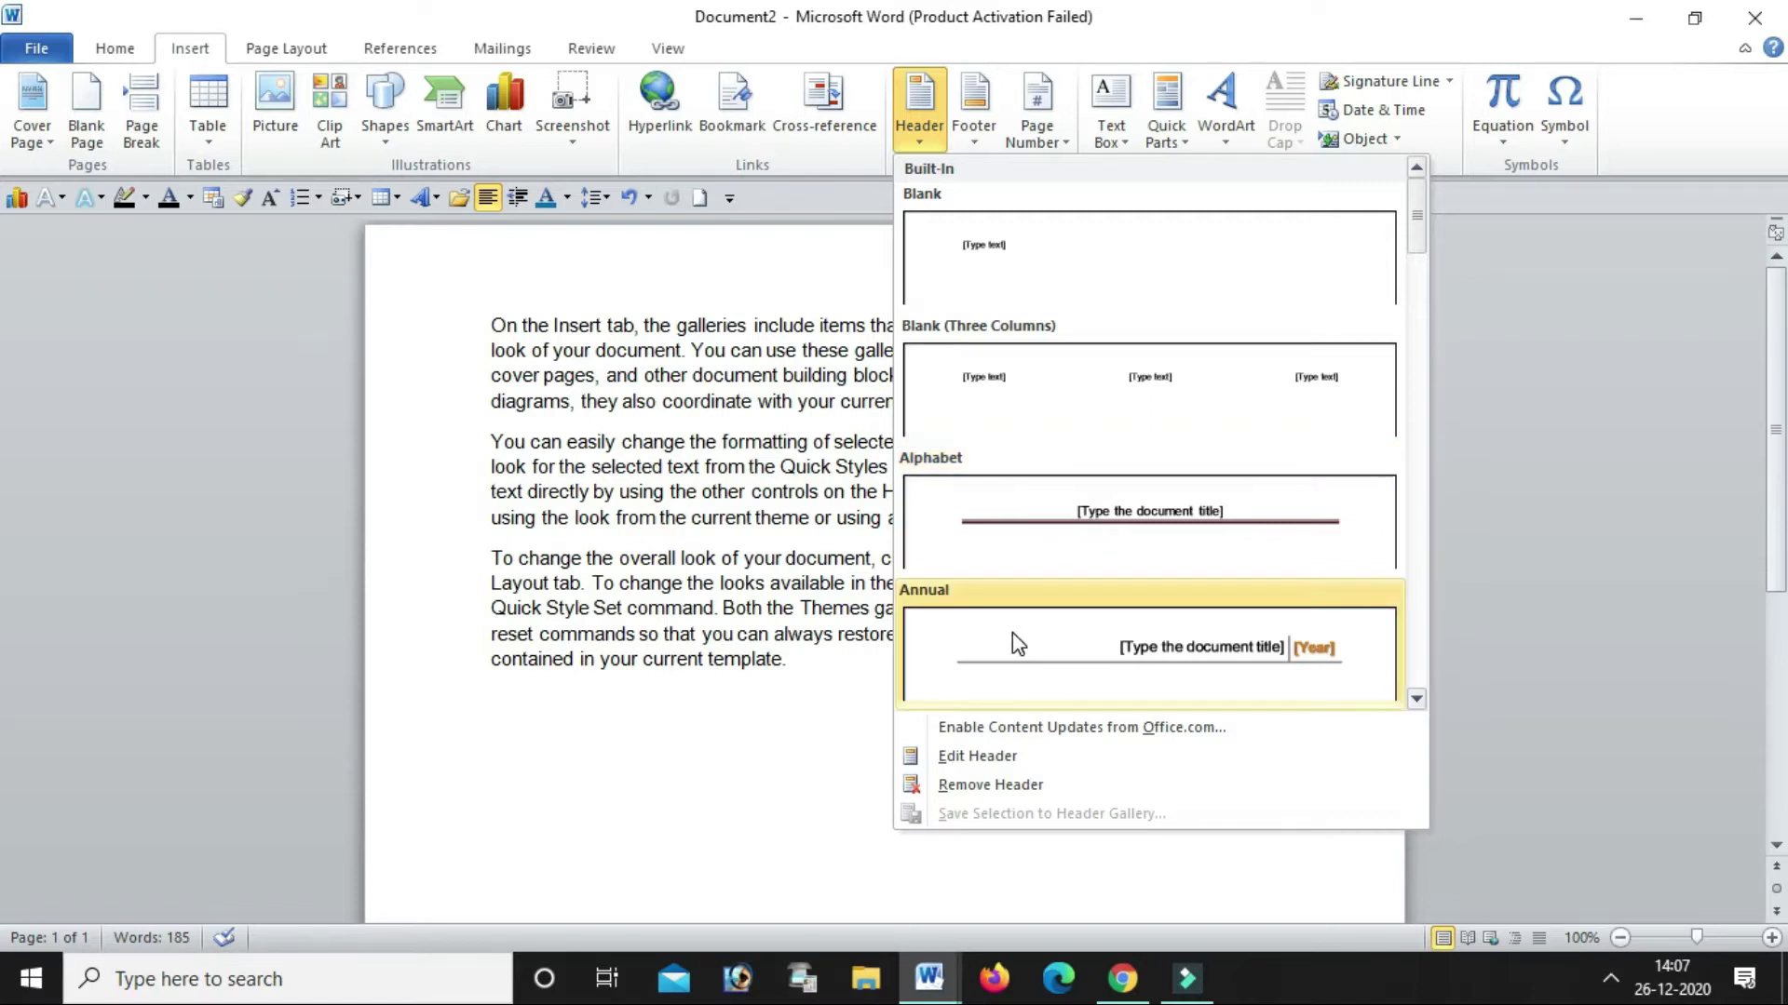
scroll(1017, 642, down, 2)
scroll(1018, 642, up, 1)
scroll(1018, 641, up, 1)
scroll(1019, 638, down, 3)
scroll(1018, 622, down, 2)
scroll(1018, 611, down, 3)
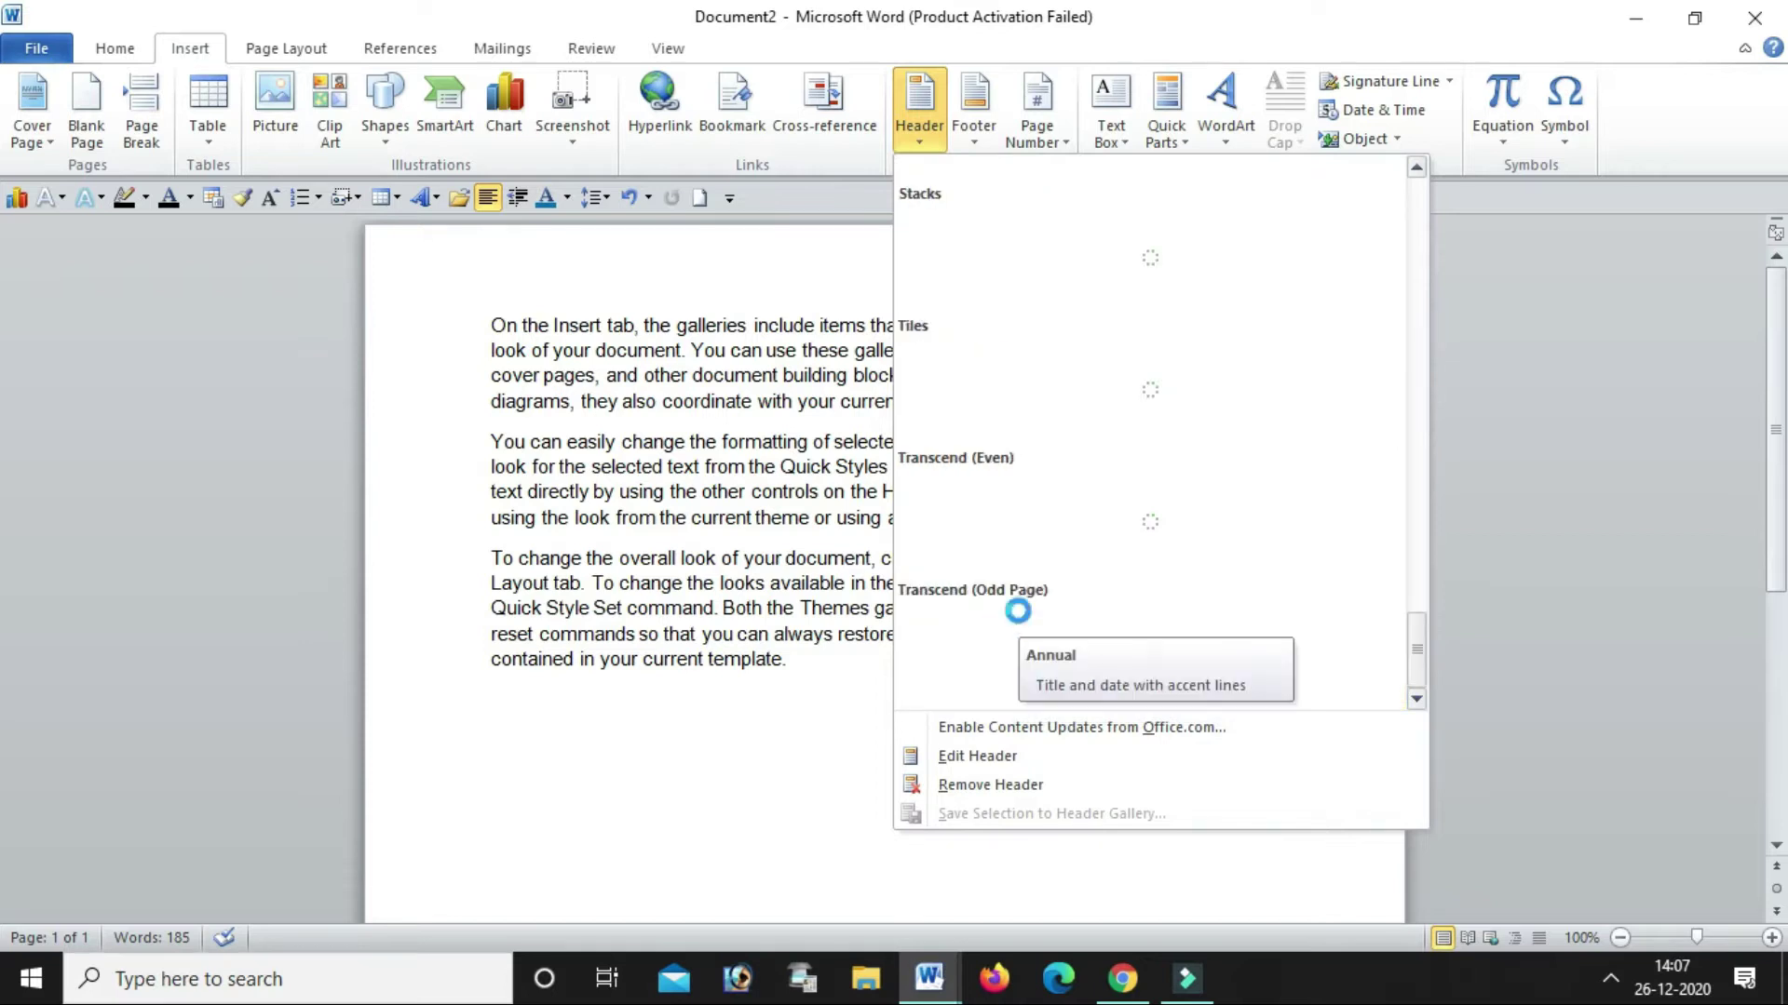
scroll(1019, 611, up, 3)
scroll(1018, 611, up, 1)
scroll(1019, 610, up, 3)
scroll(1018, 611, up, 3)
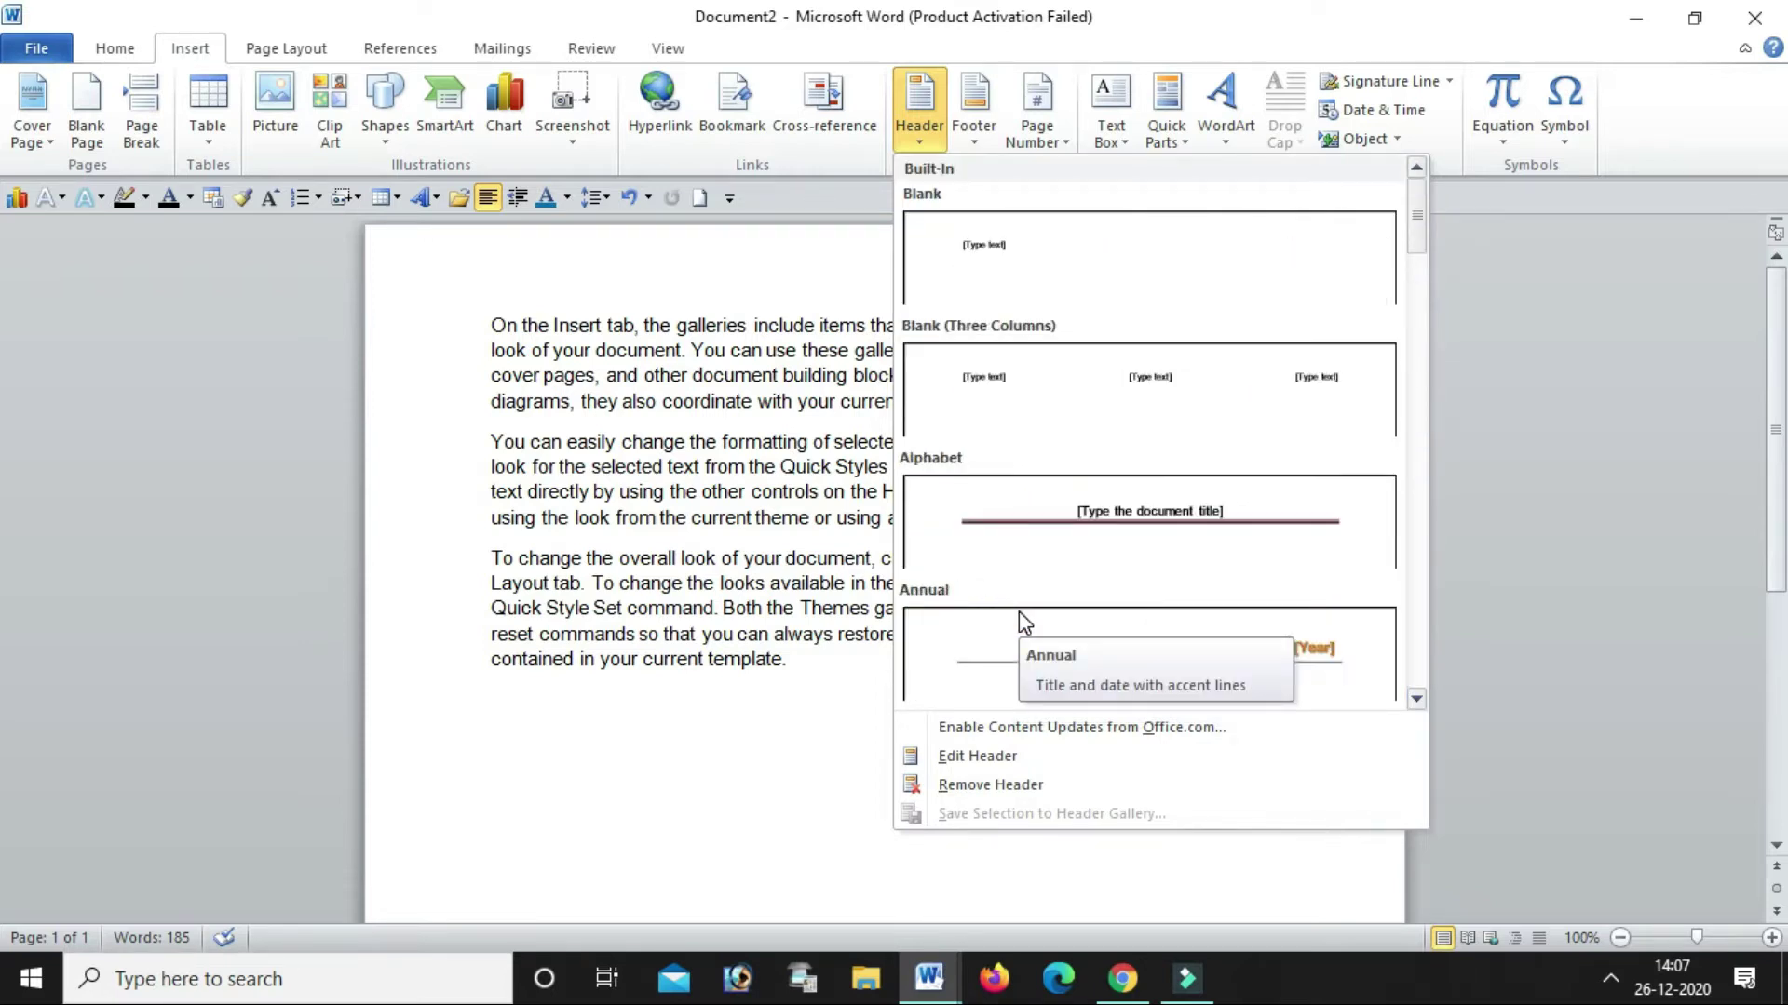
scroll(1101, 578, down, 3)
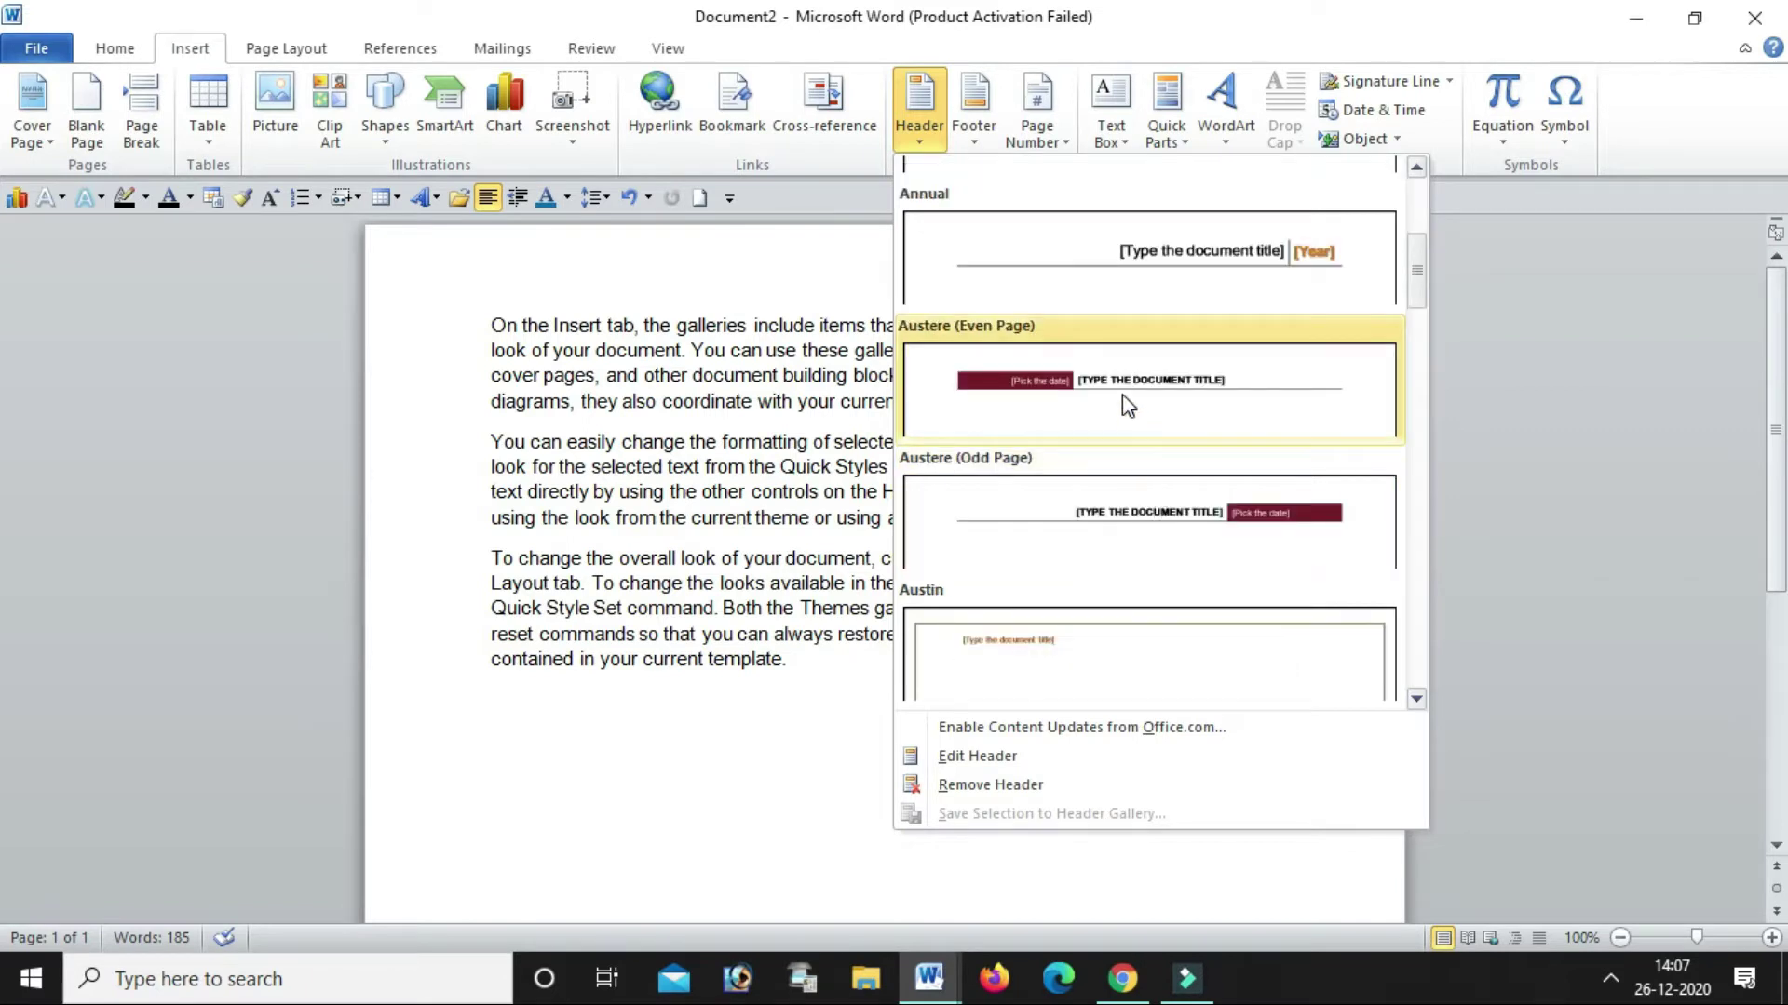
scroll(1124, 401, up, 3)
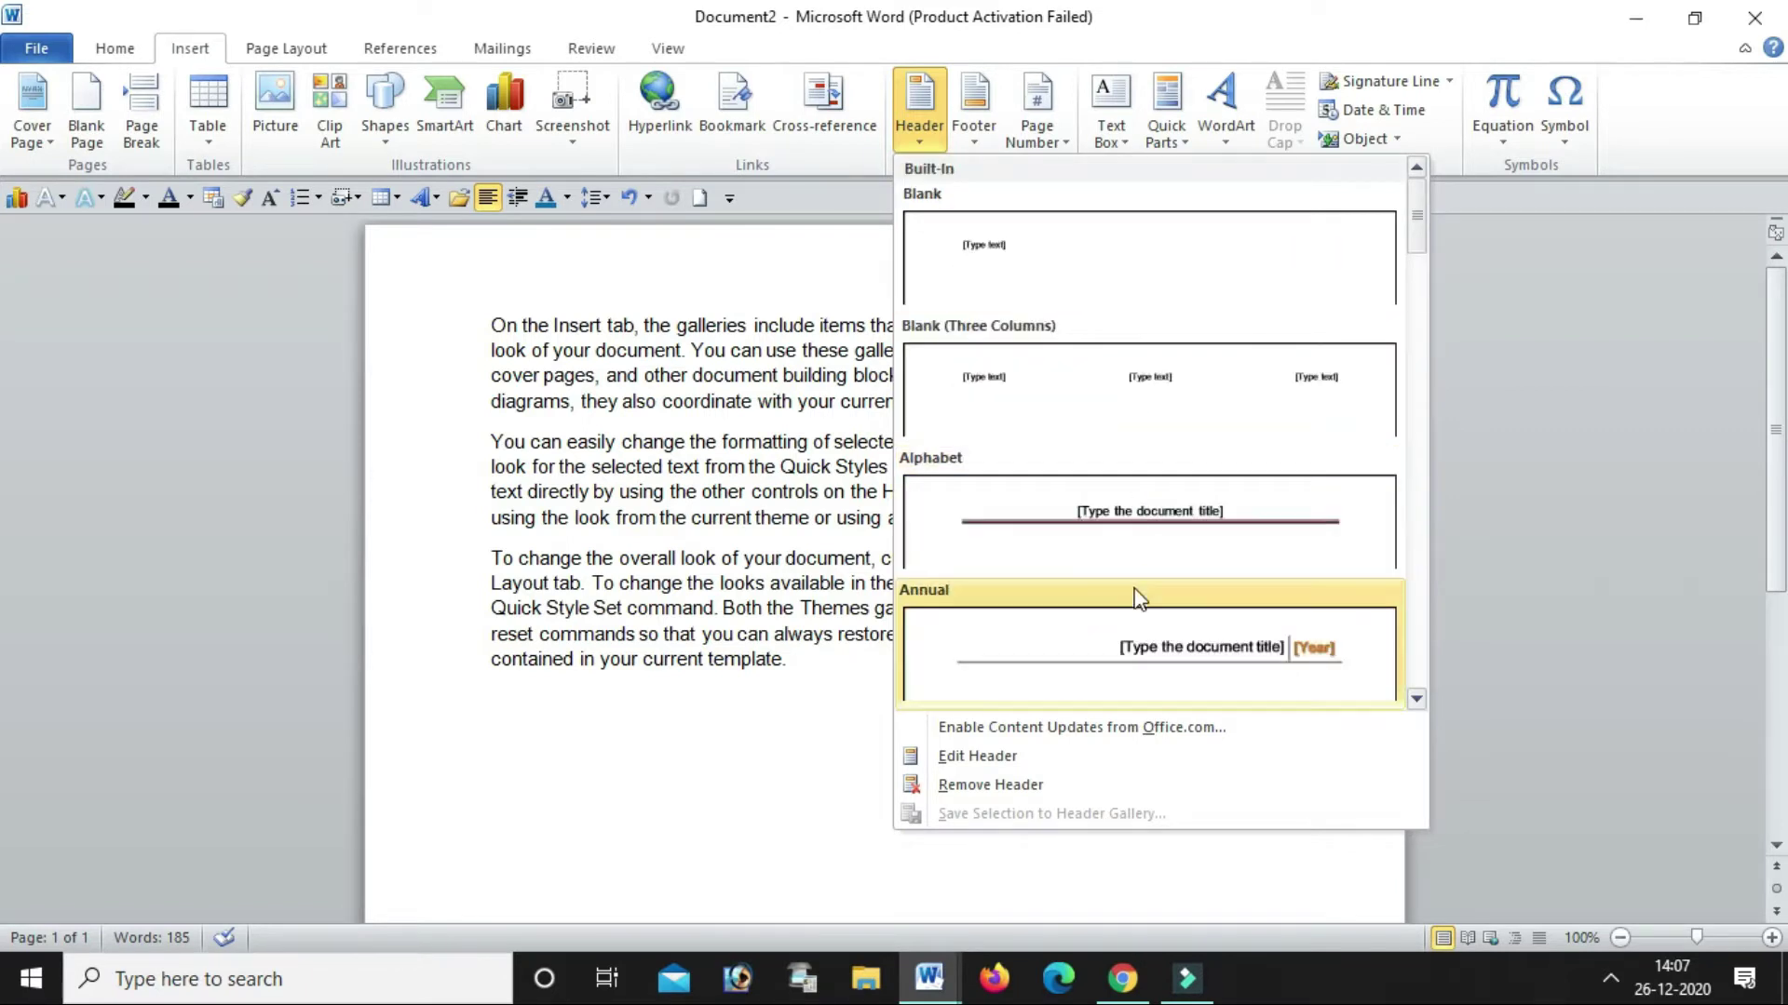
click(1175, 527)
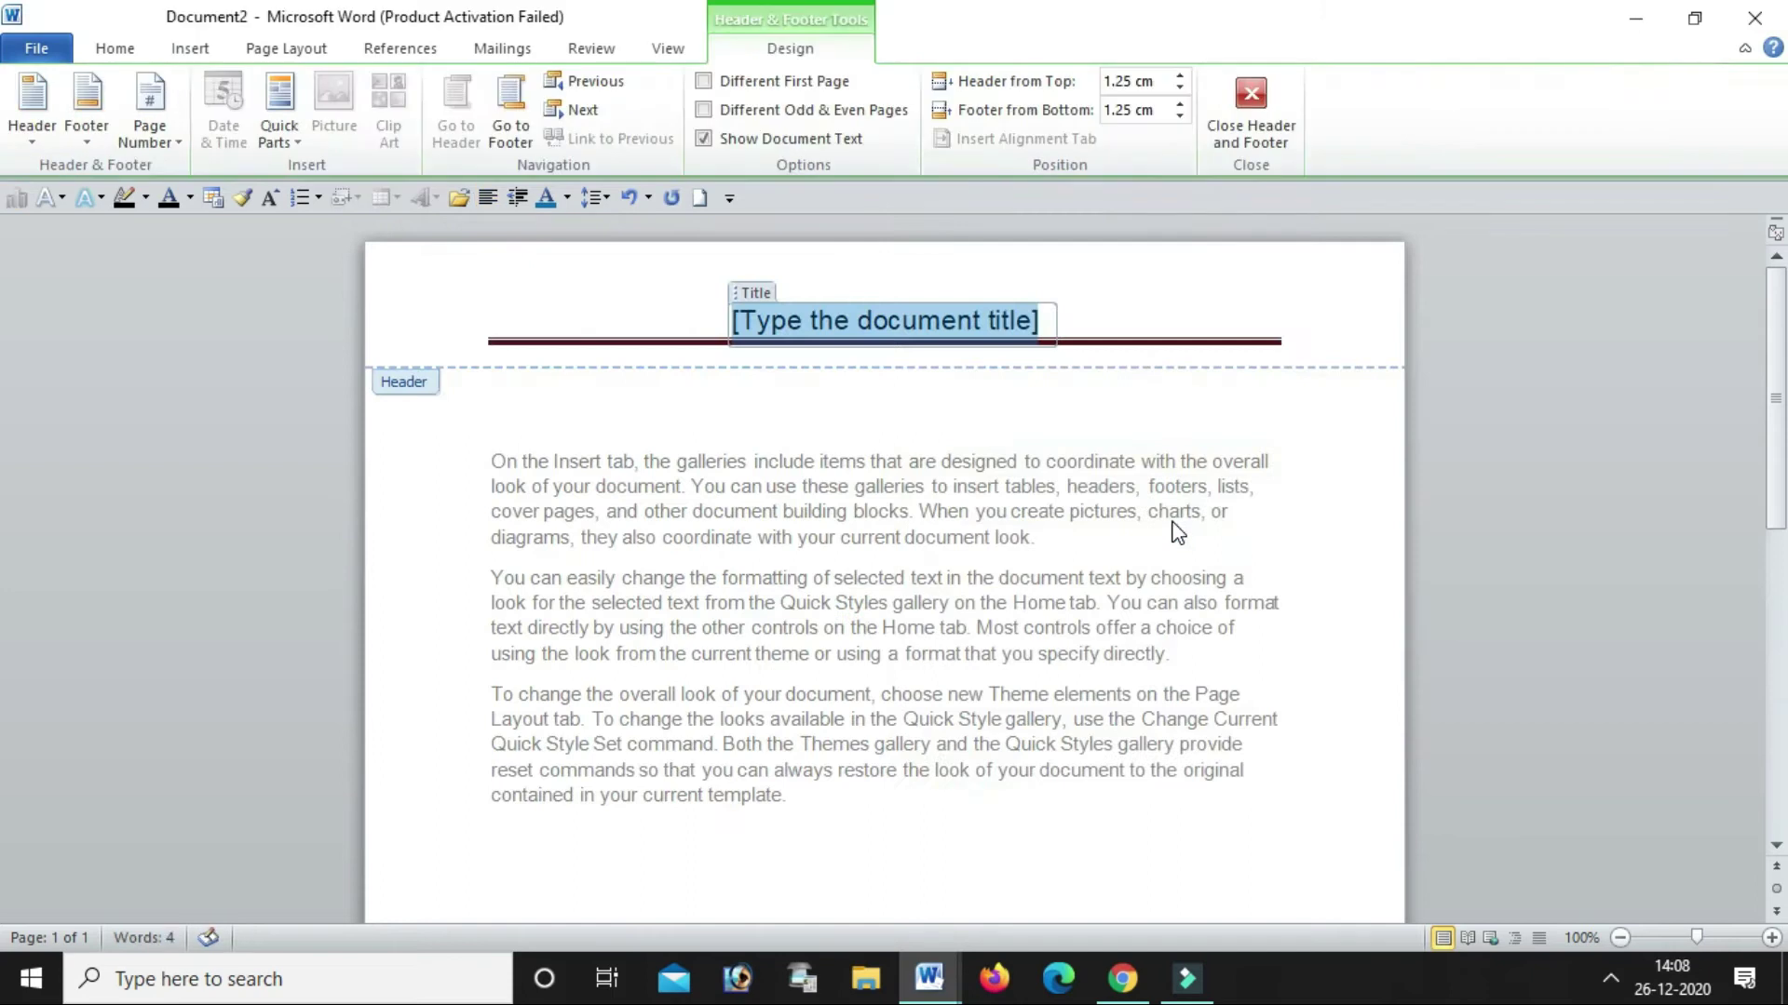
click(1253, 111)
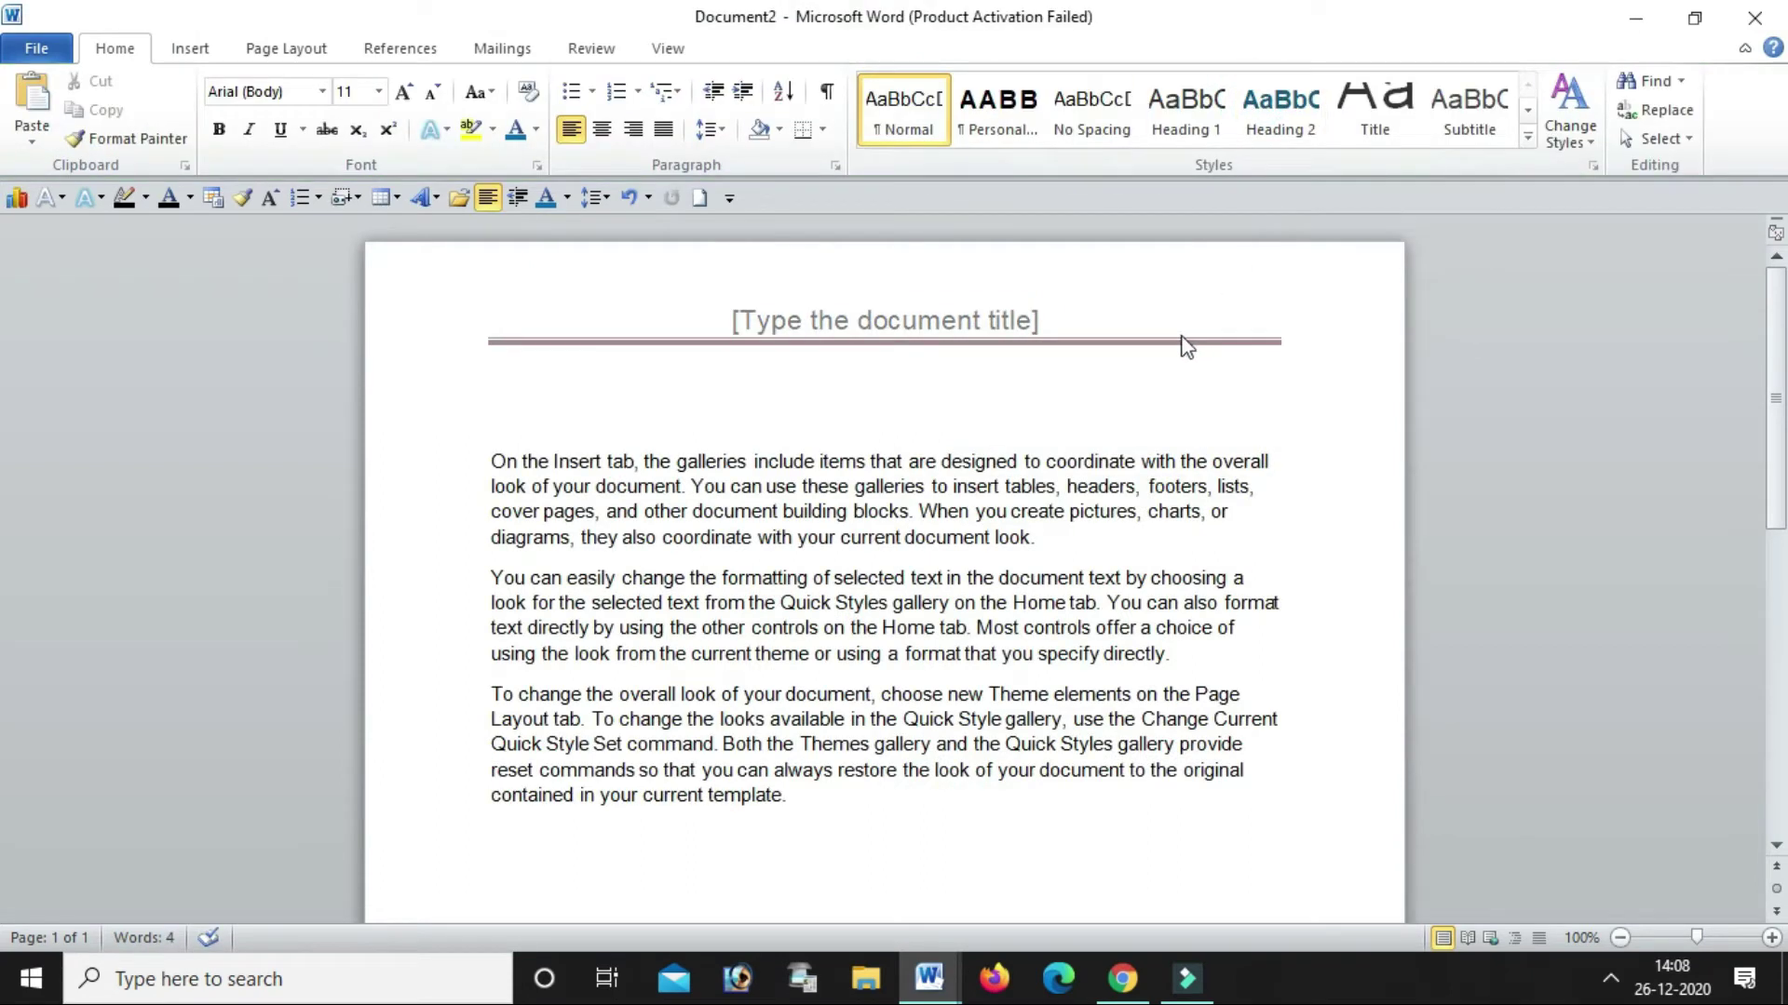
key(ctrl+z)
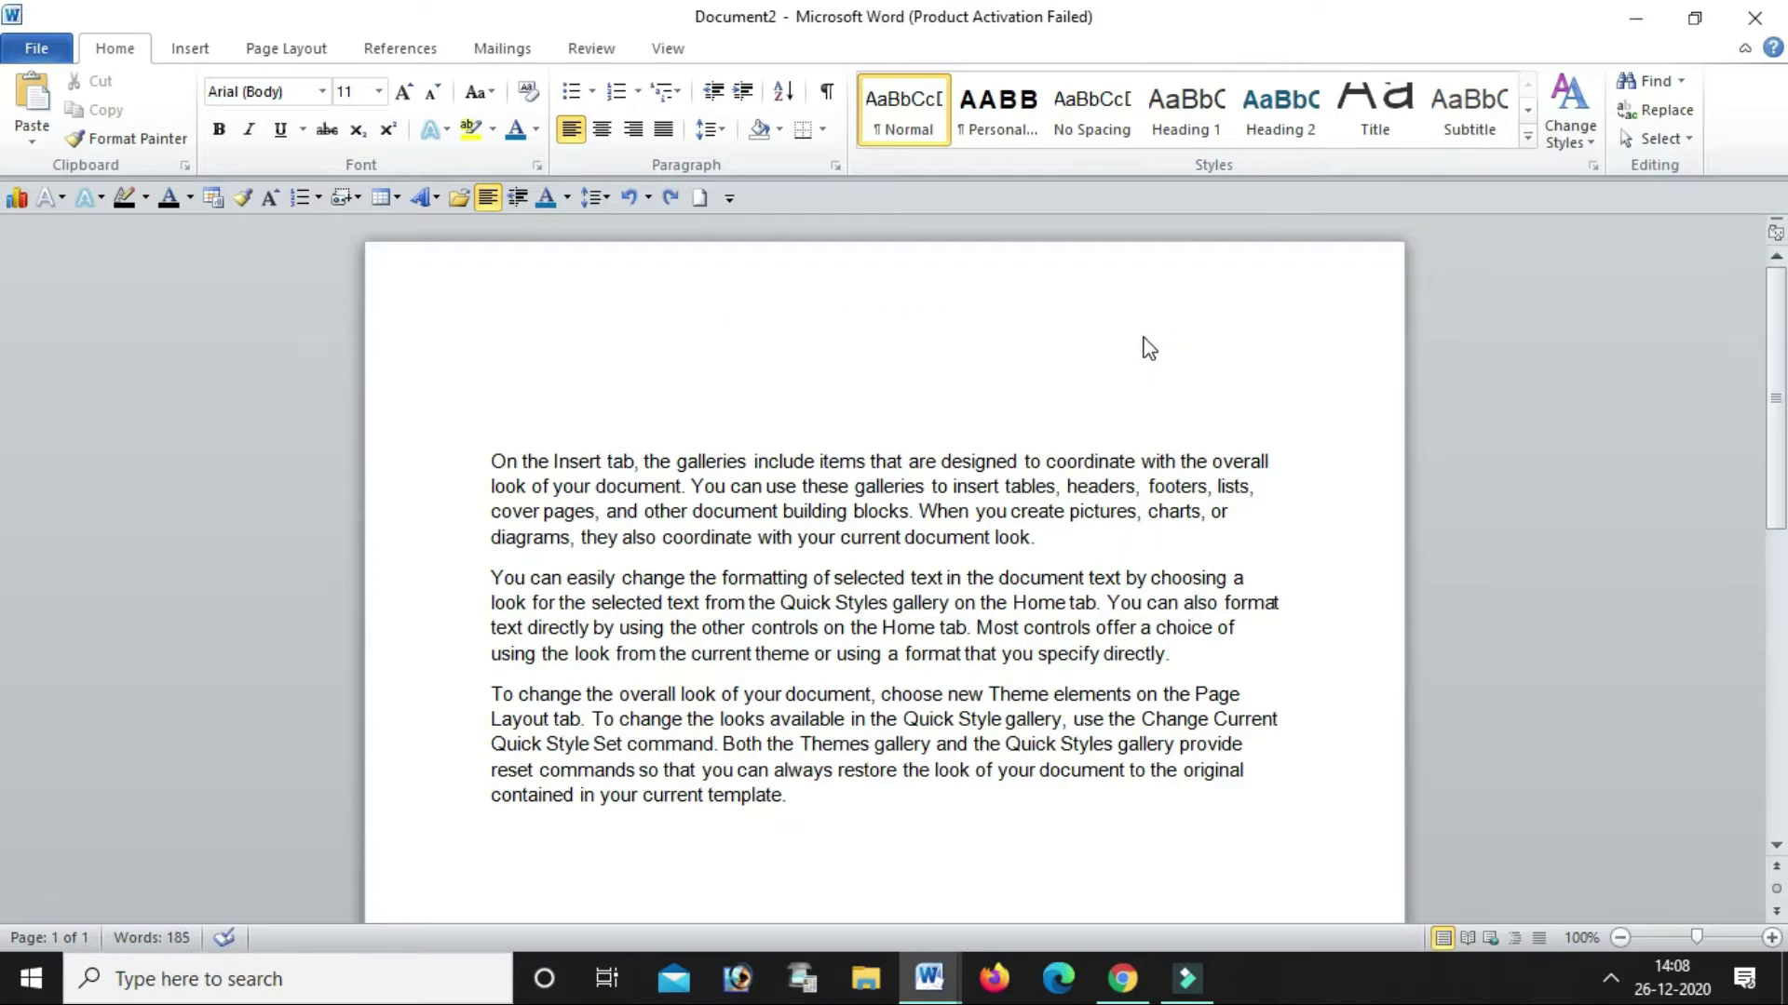
Select the sample text and paste two copies at the end of the document
scroll(1130, 345, down, 2)
mouse_move(490, 335)
mouse_down()
mouse_move(847, 577)
mouse_move(1162, 703)
mouse_up()
key(ctrl+c)
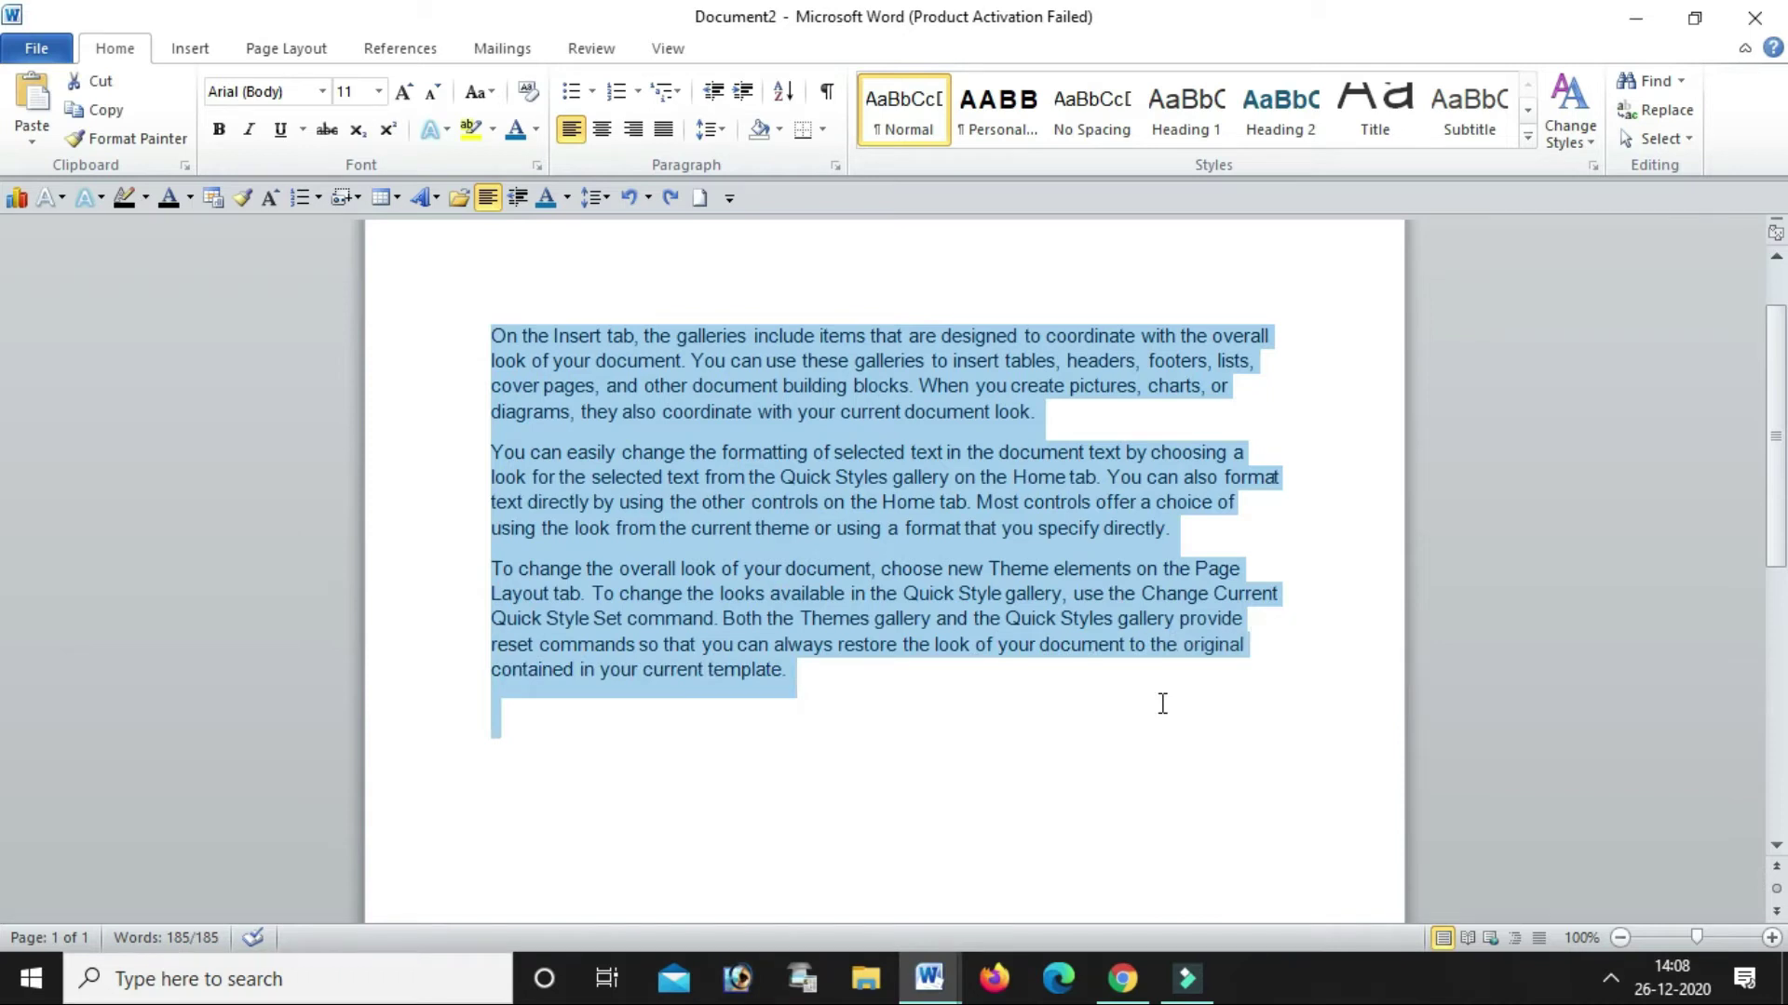
scroll(727, 738, down, 2)
click(796, 589)
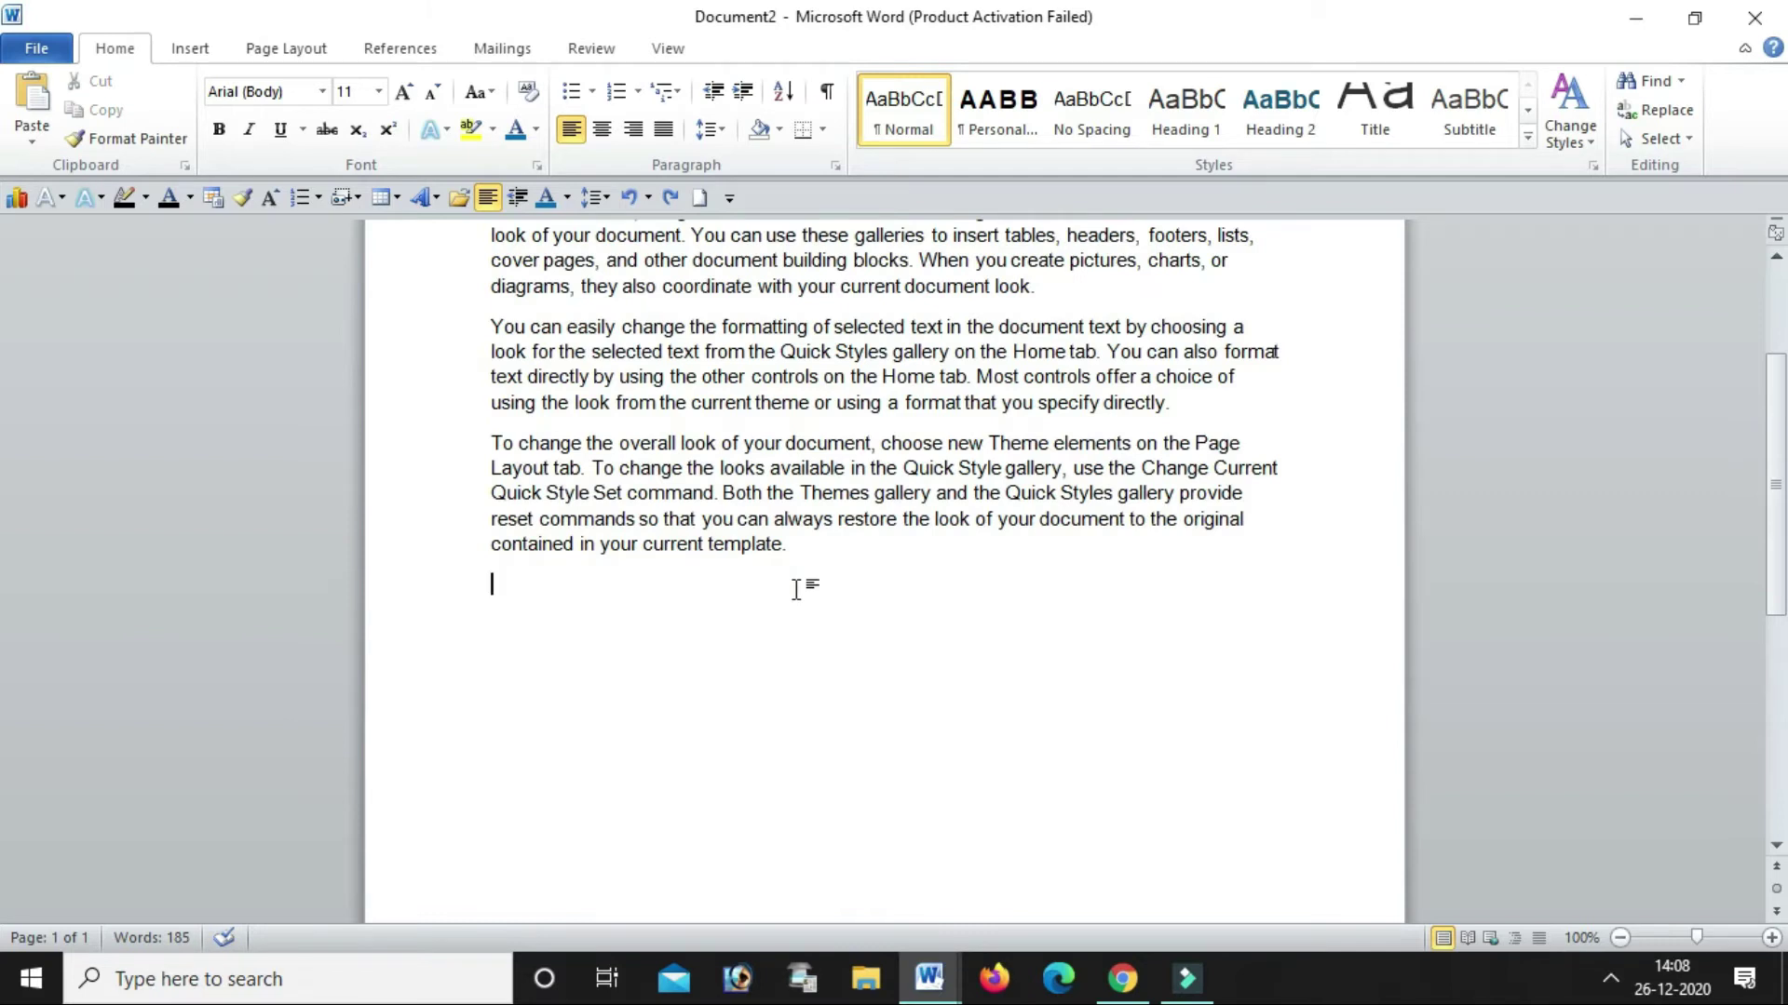
key(ctrl+v)
key(ctrl+v)
key(ctrl+v)
key(ctrl+v)
key(ctrl+v)
key(ctrl+v)
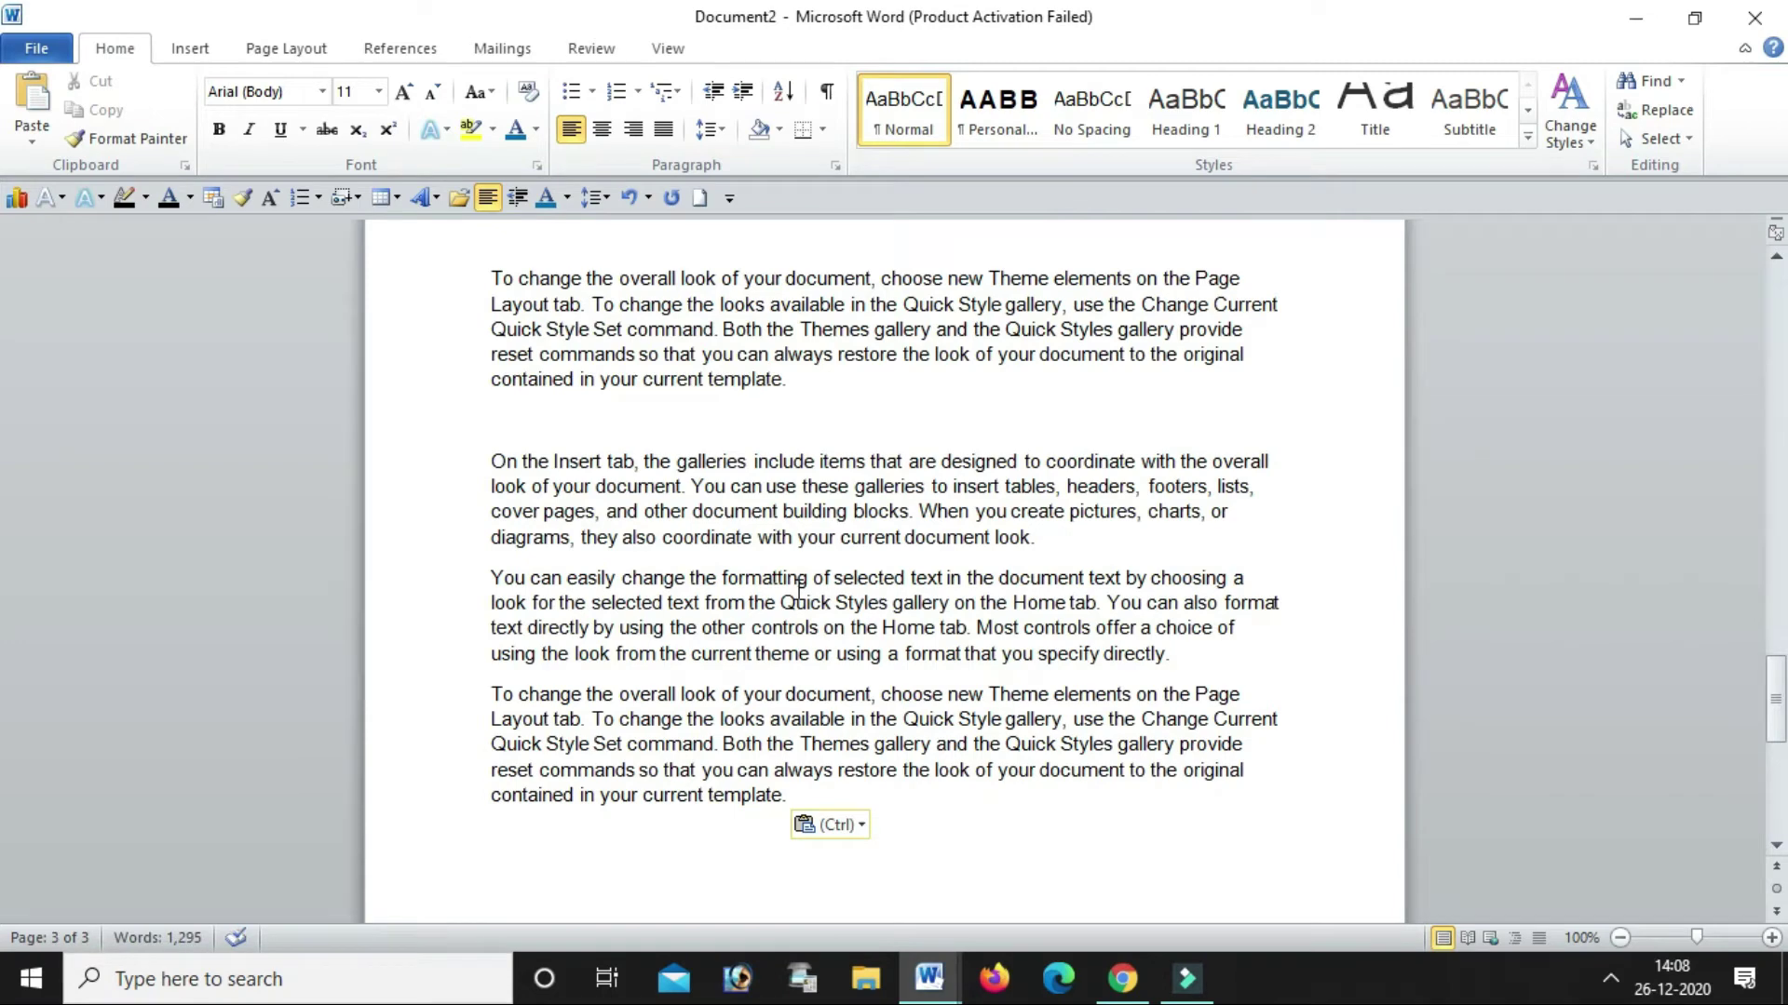
key(ctrl+v)
Paste two more copies so the text extends onto page 4
scroll(819, 592, up, 2)
scroll(833, 594, up, 3)
scroll(844, 595, up, 3)
scroll(844, 596, up, 5)
scroll(842, 591, up, 5)
scroll(842, 588, up, 5)
scroll(841, 585, up, 5)
scroll(840, 585, up, 3)
scroll(841, 585, up, 3)
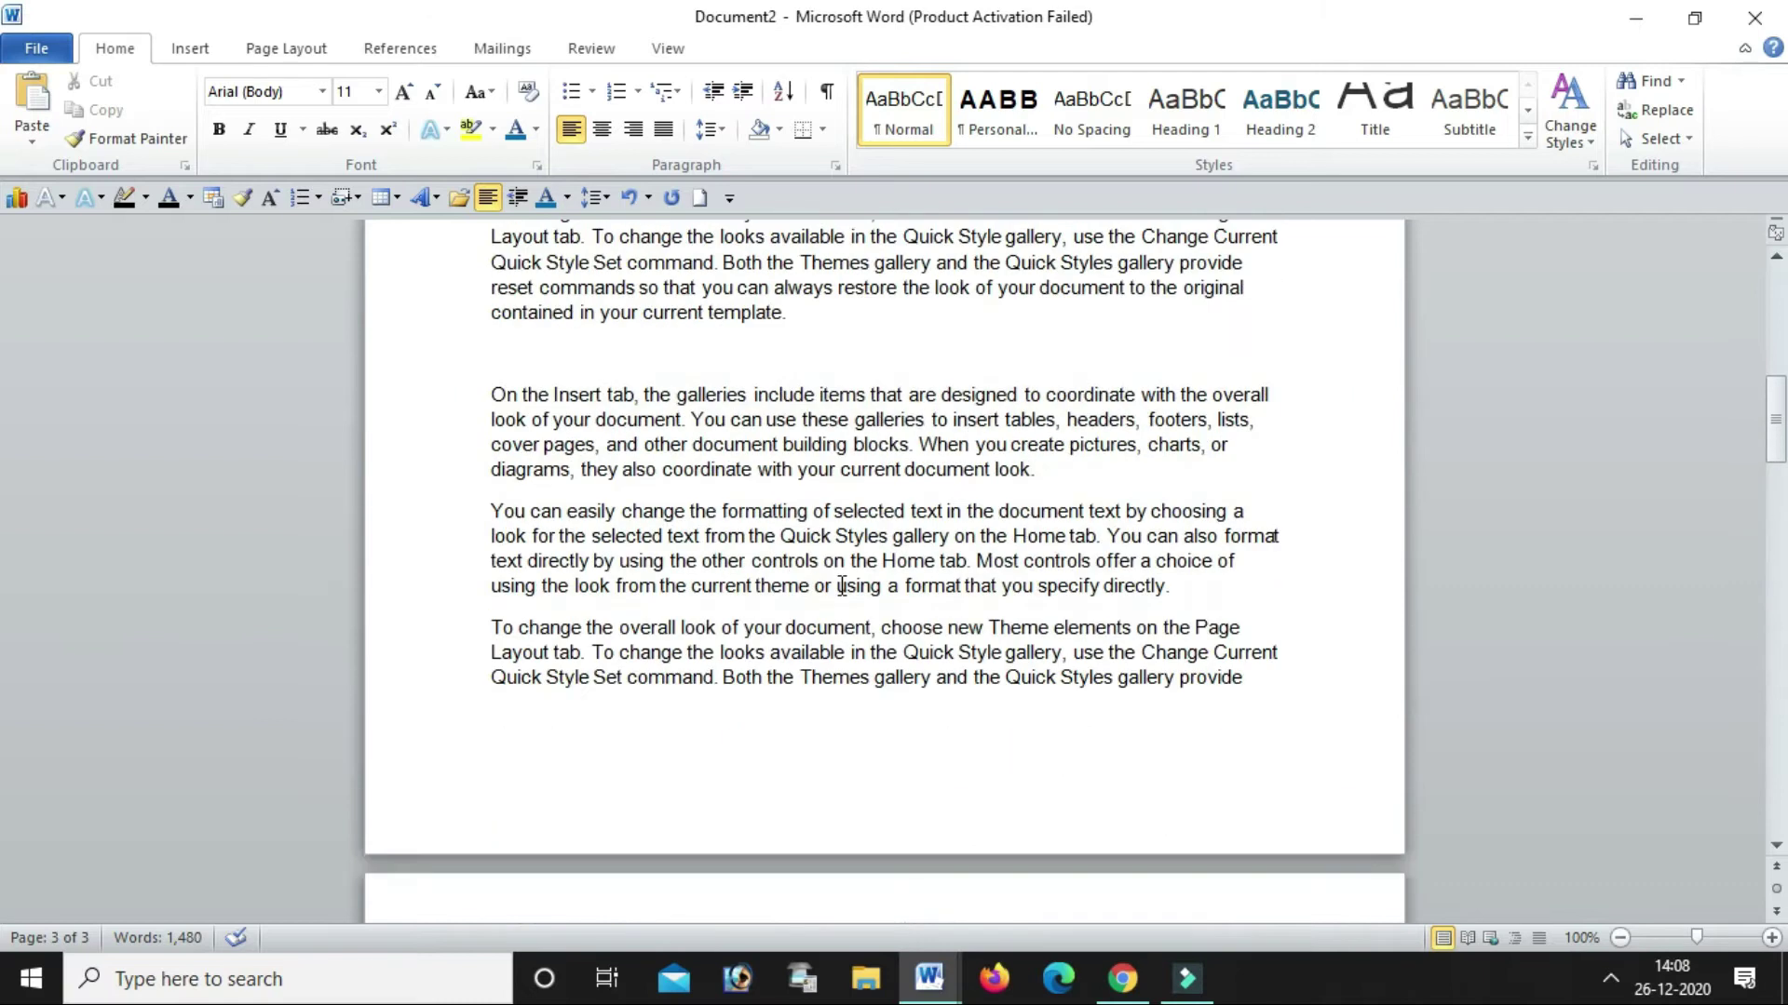
ctrl+scroll(850, 586, down, 1)
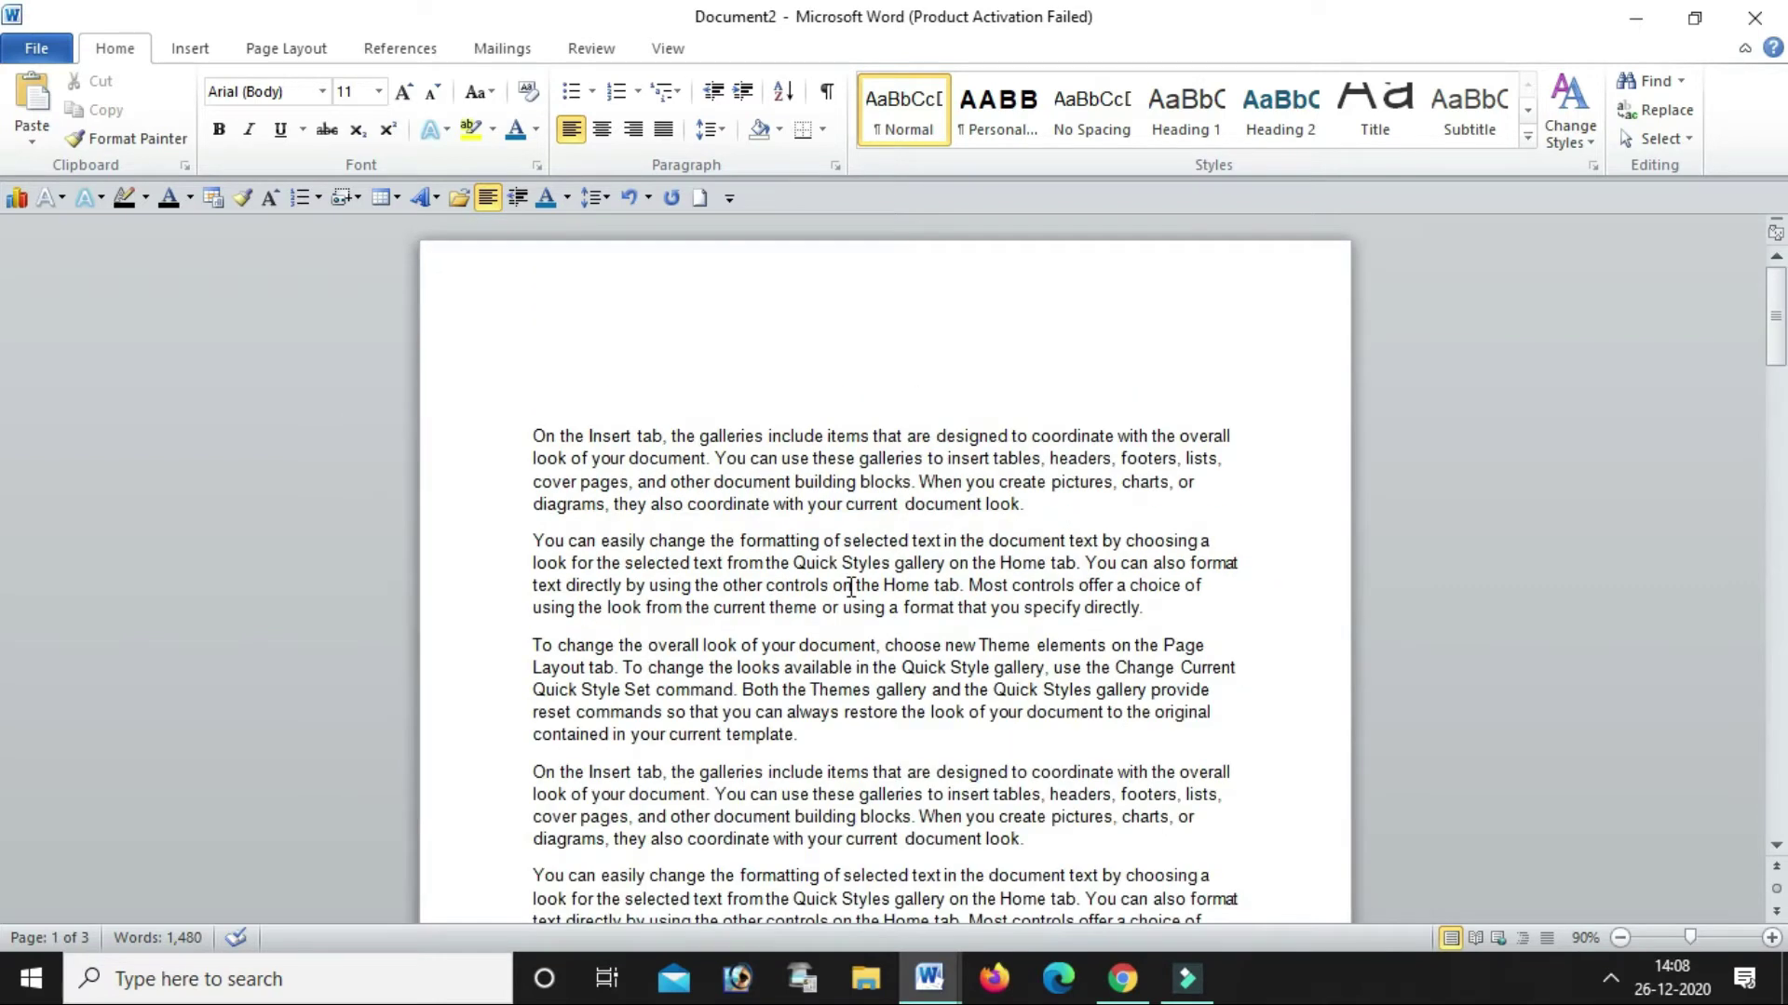
ctrl+scroll(850, 586, down, 1)
ctrl+scroll(850, 587, down, 2)
ctrl+scroll(850, 586, down, 2)
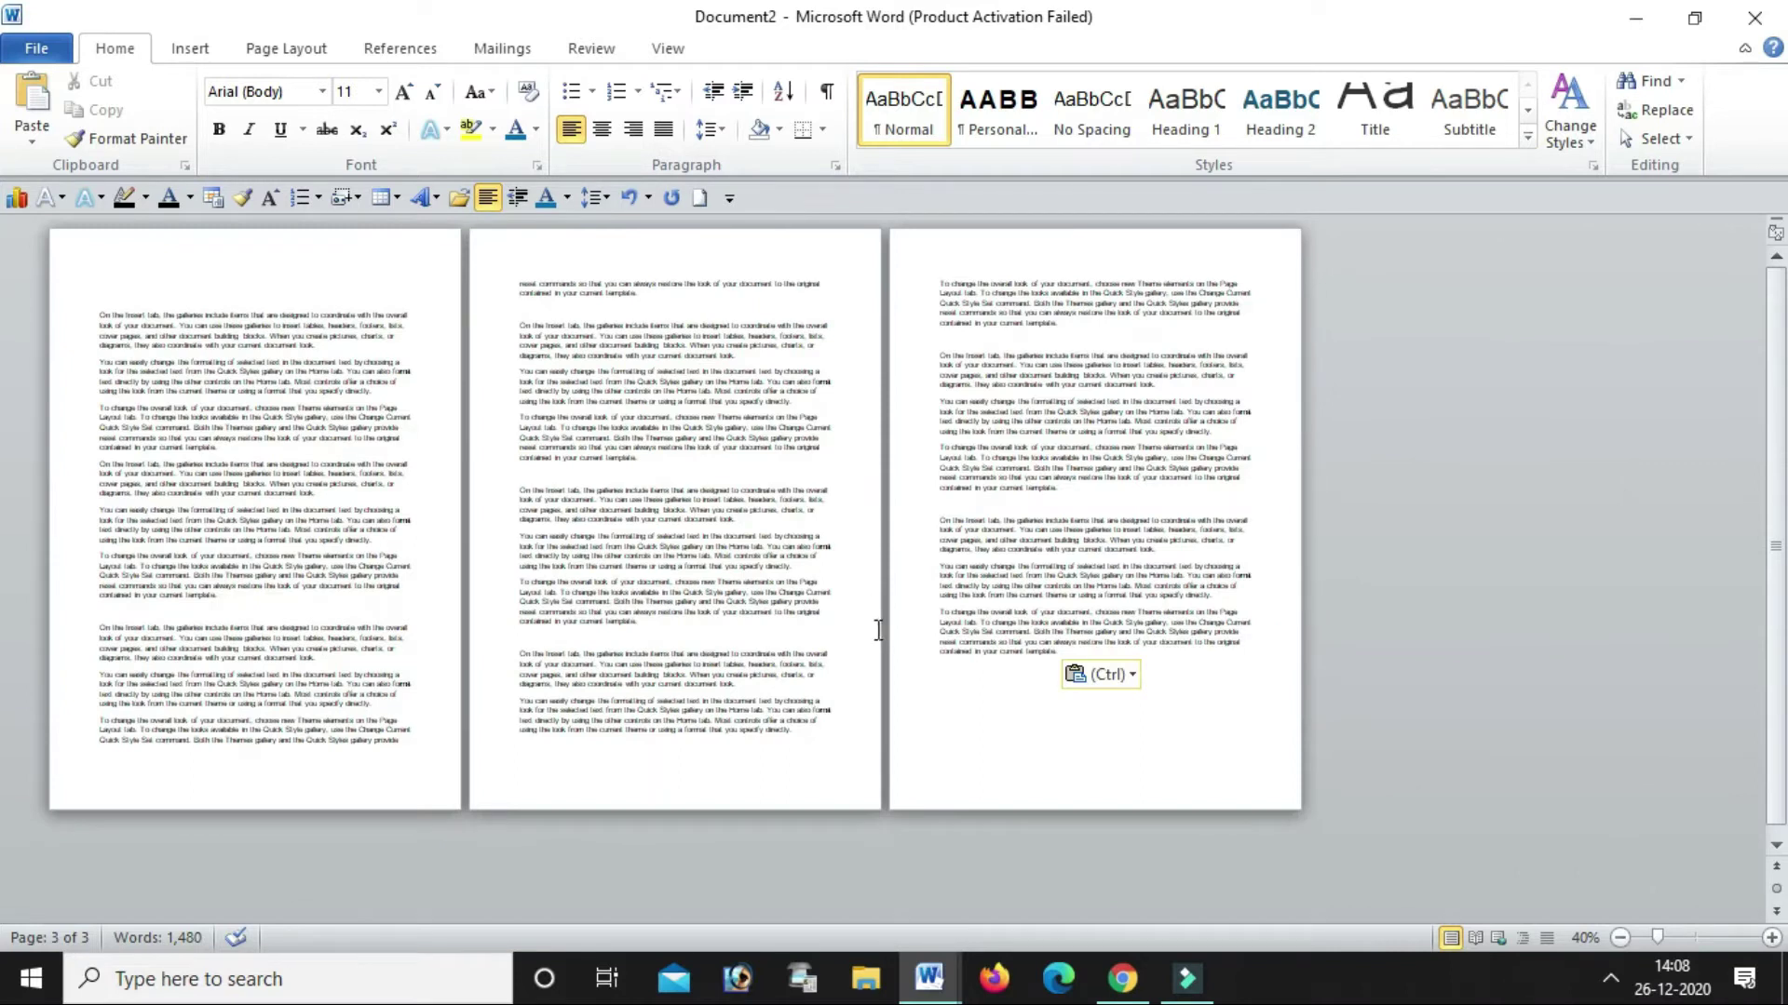
key(ctrl+v)
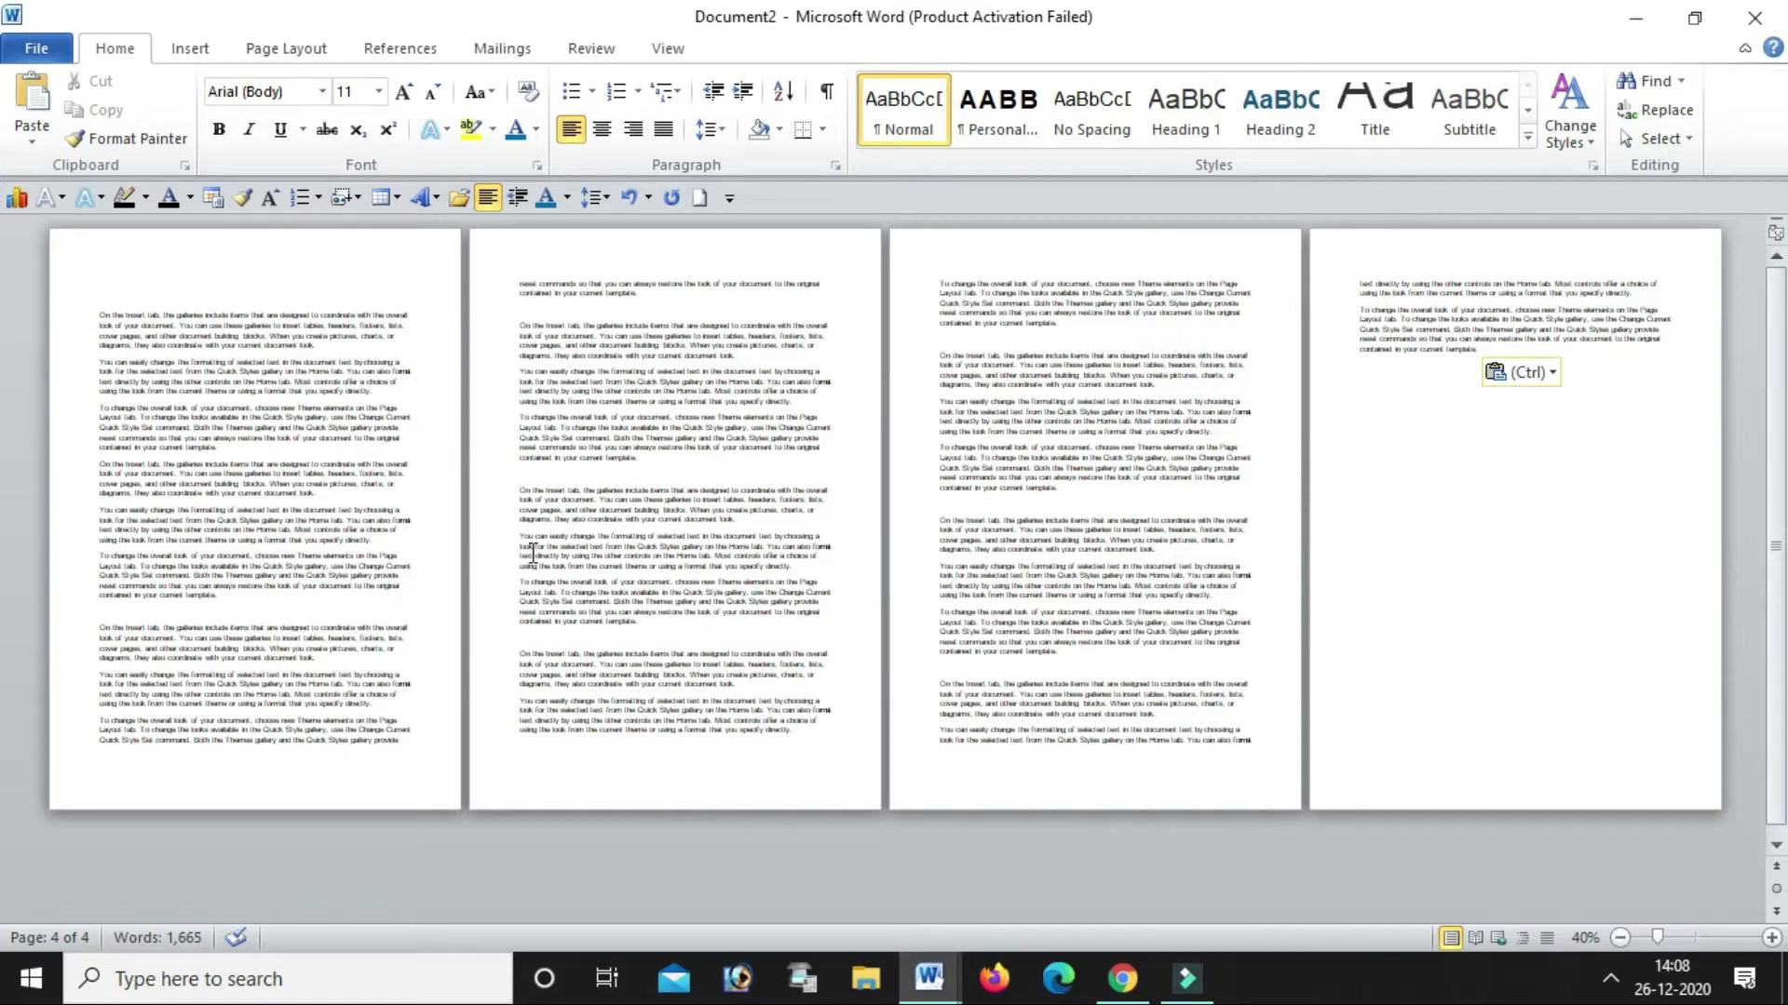
key(ctrl+v)
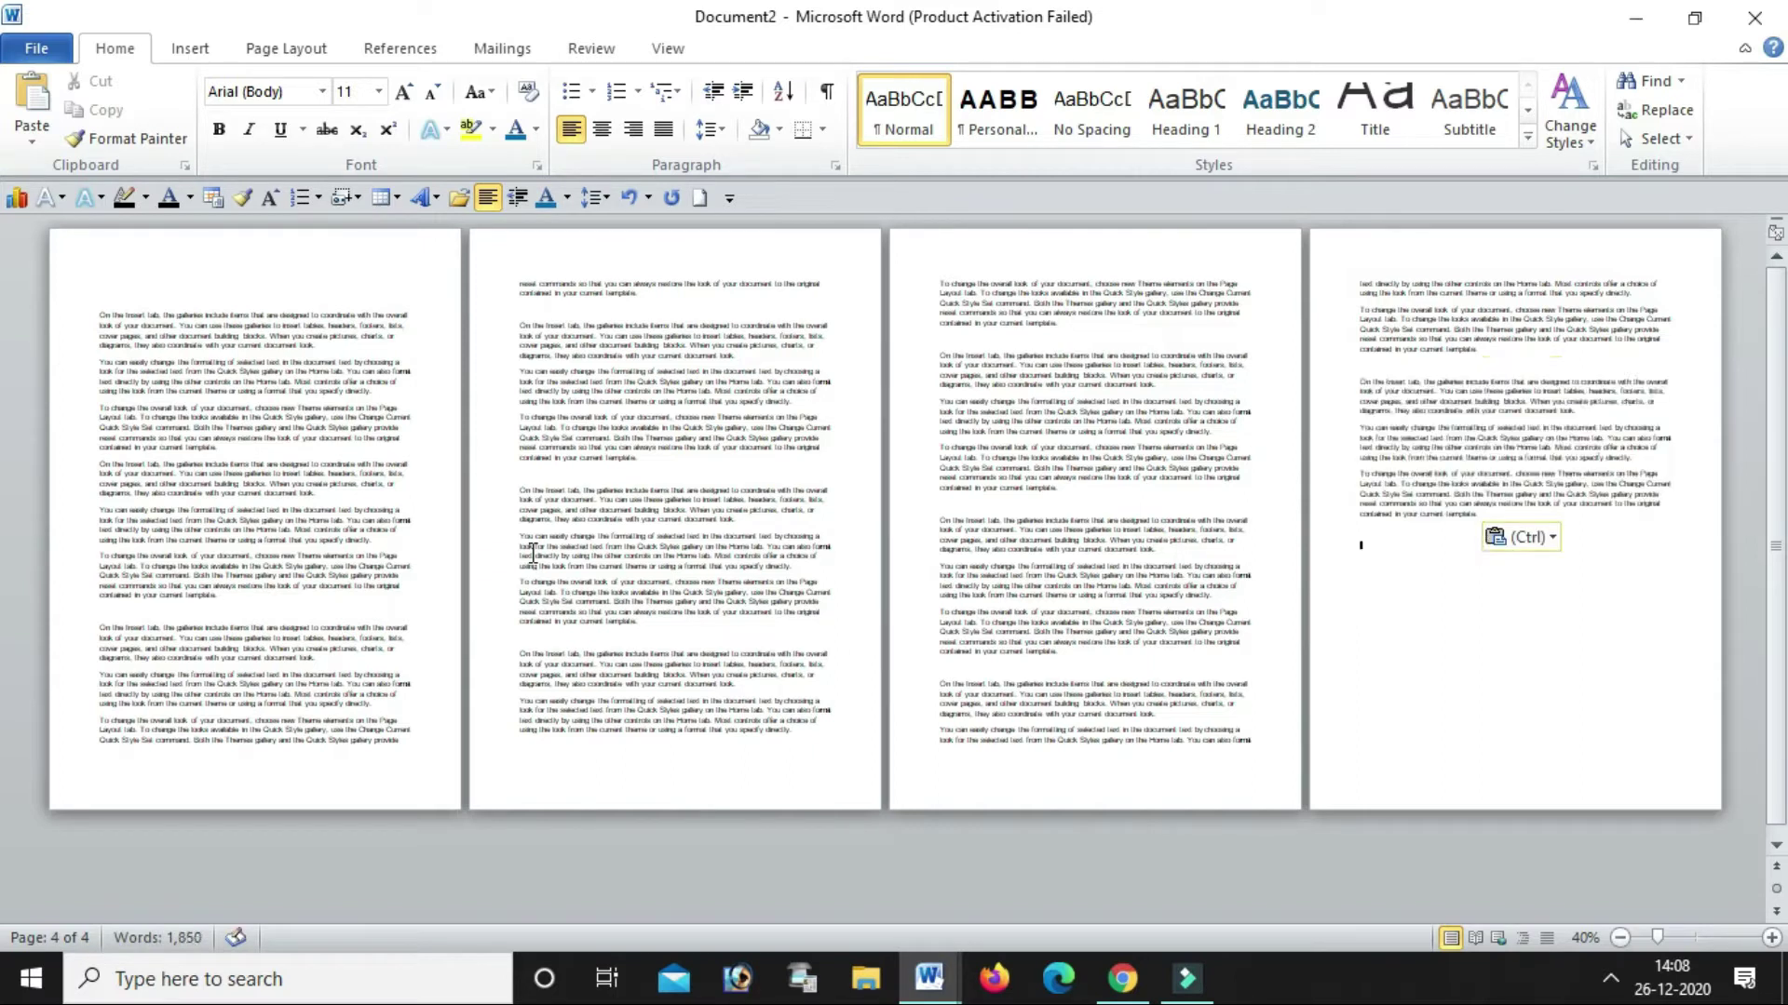
Return to the top of page 1
click(205, 276)
scroll(289, 412, up, 3)
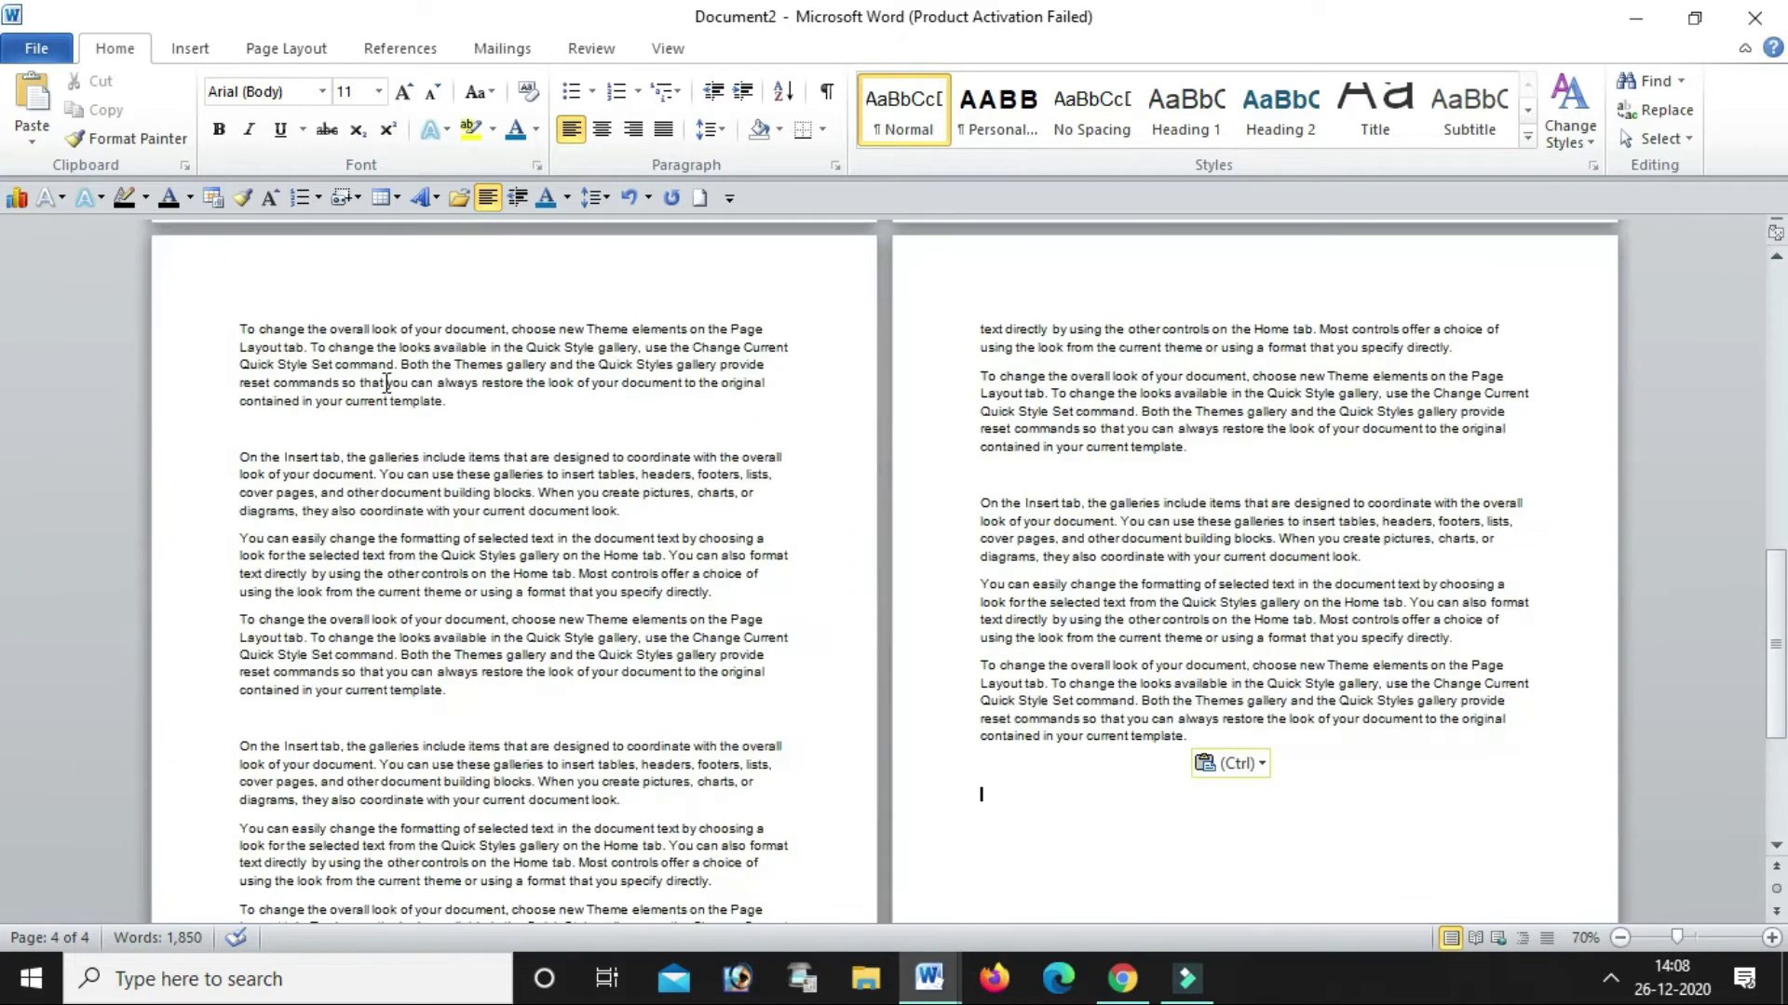
scroll(389, 397, up, 2)
scroll(612, 495, up, 2)
scroll(612, 495, up, 3)
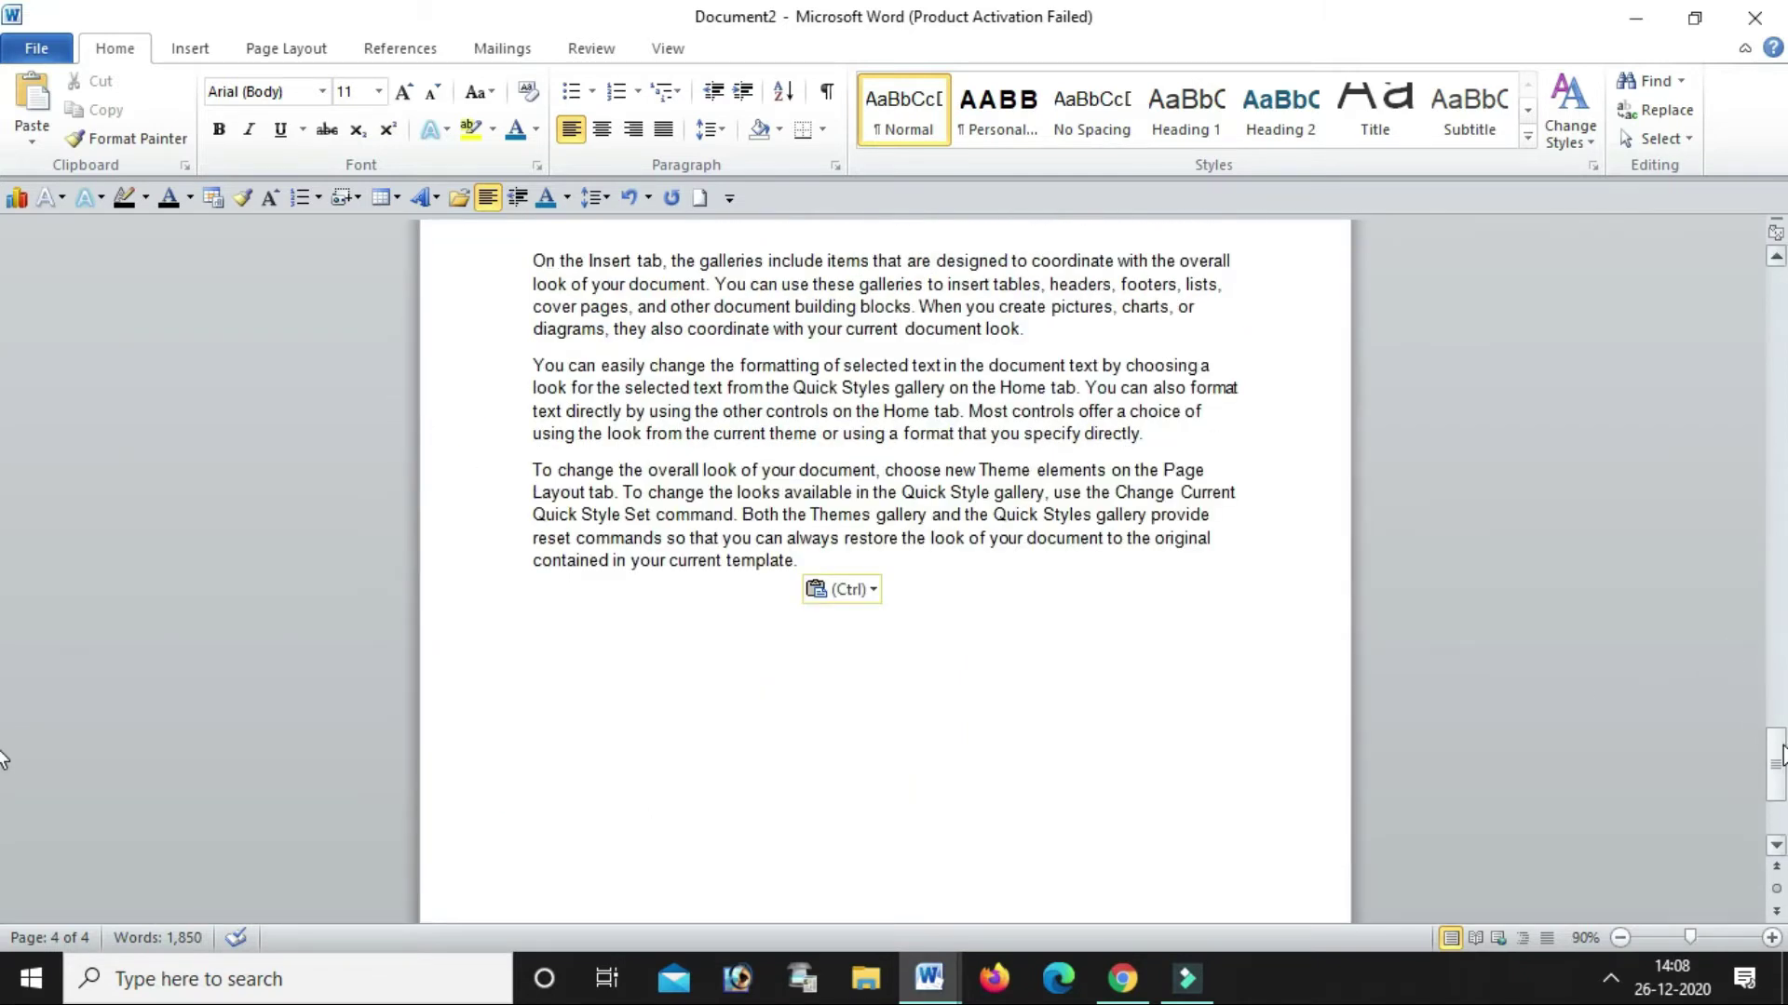
drag(1775, 763, 1775, 307)
Insert the Alphabet header, enter the title ME COMPUTER and select it
click(549, 371)
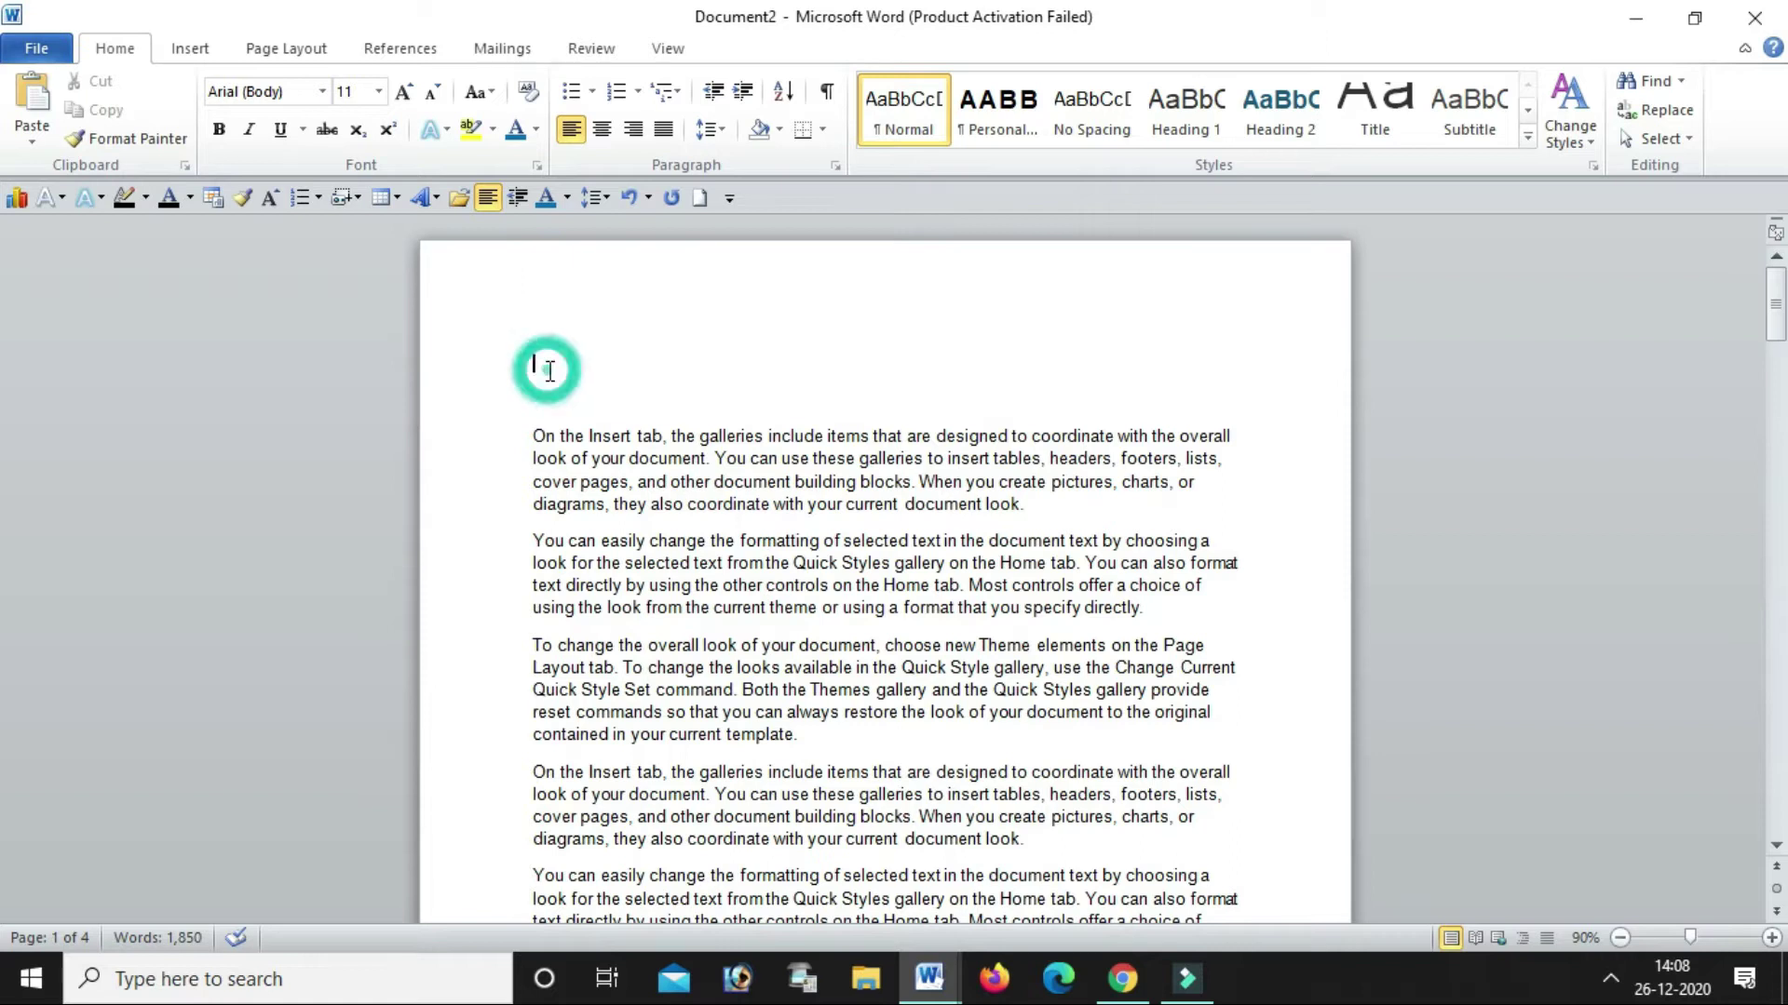
click(187, 56)
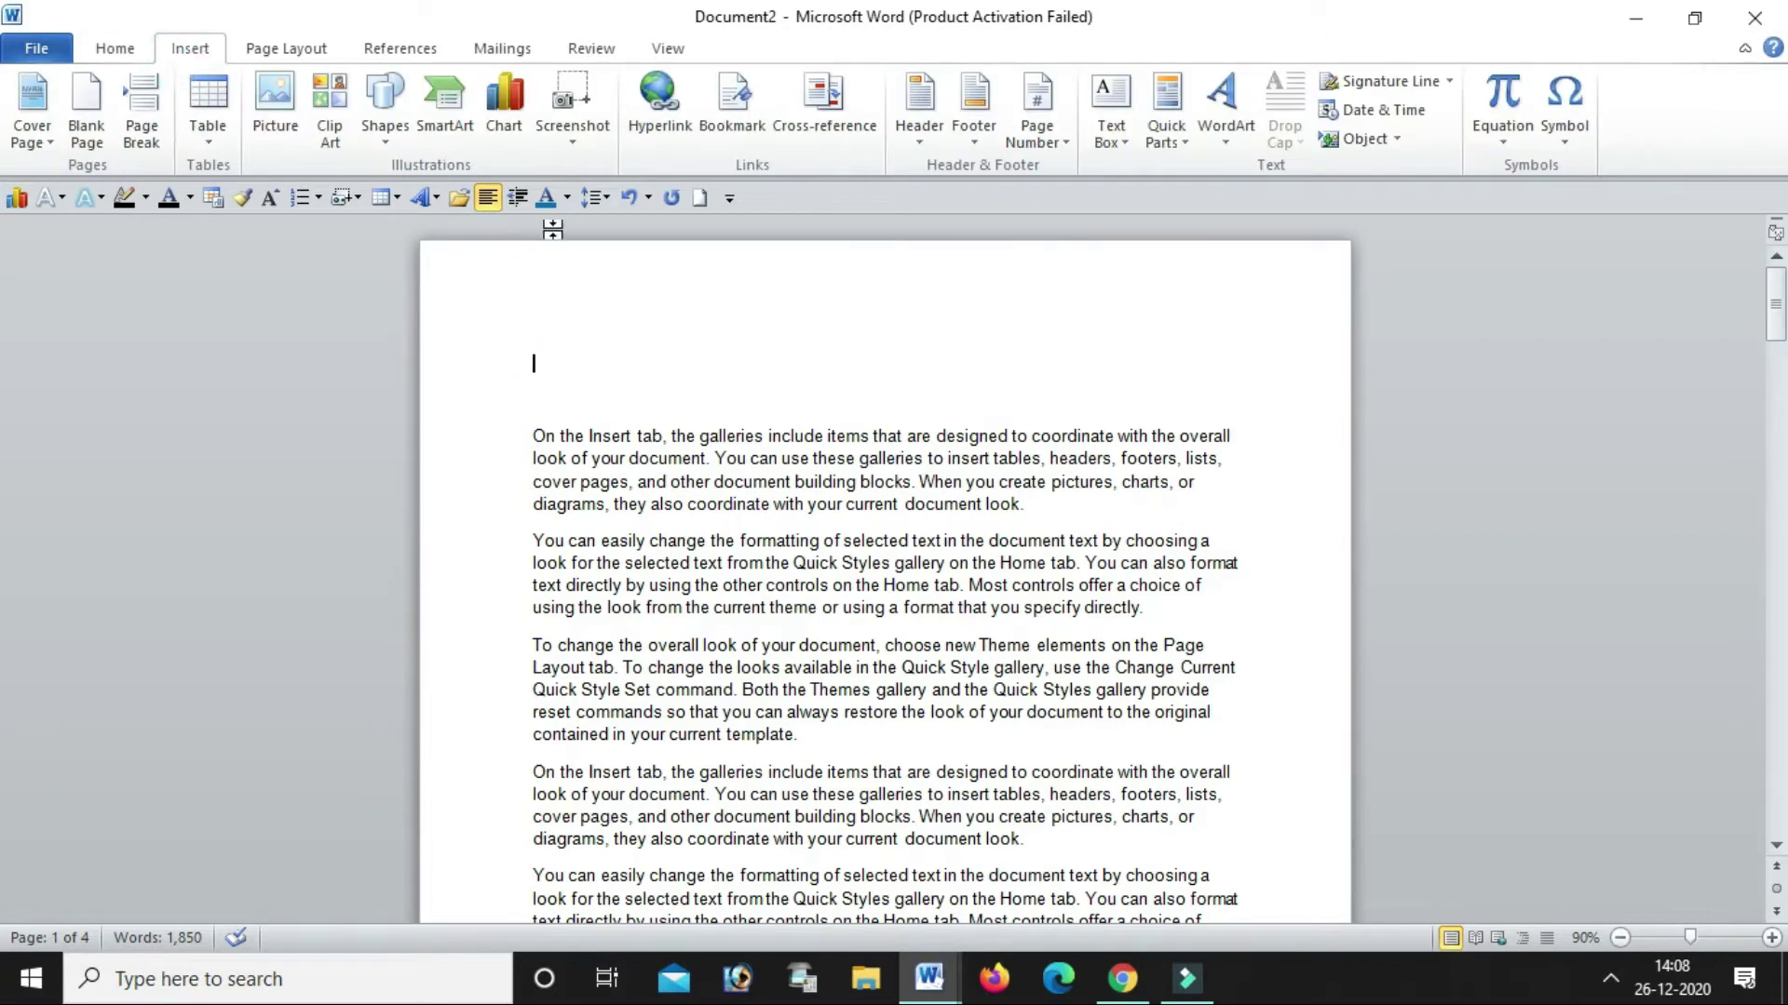
click(922, 135)
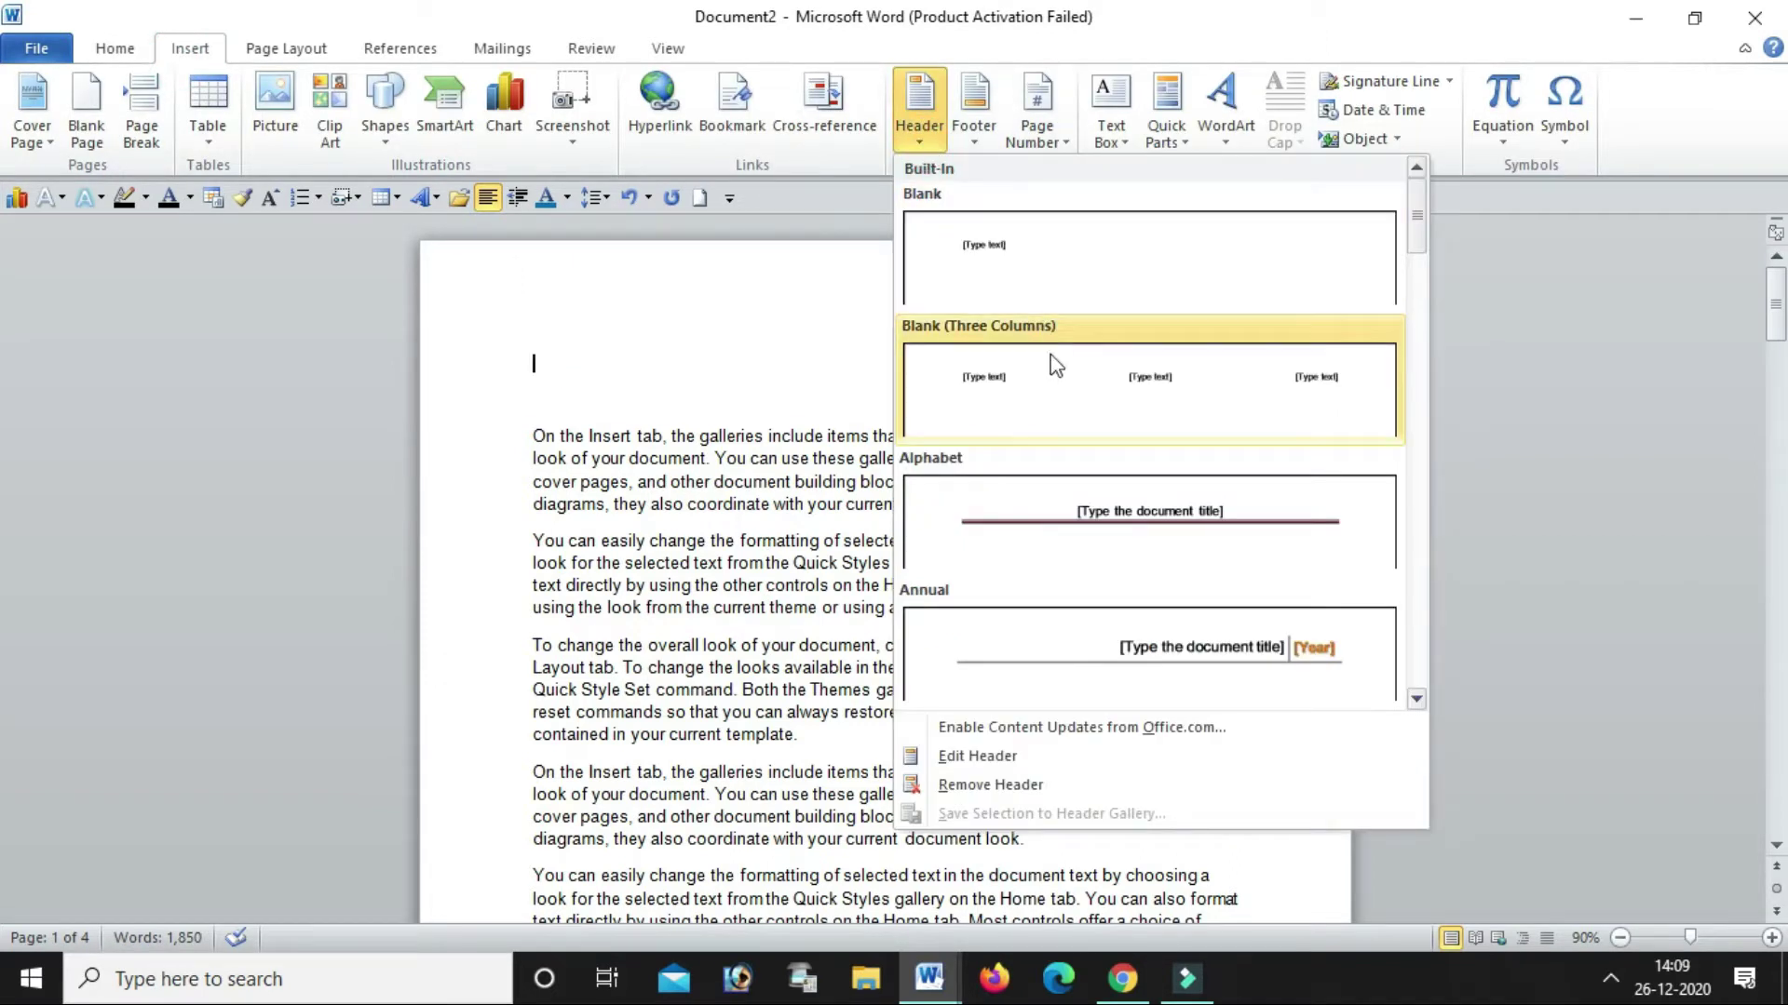
click(1110, 533)
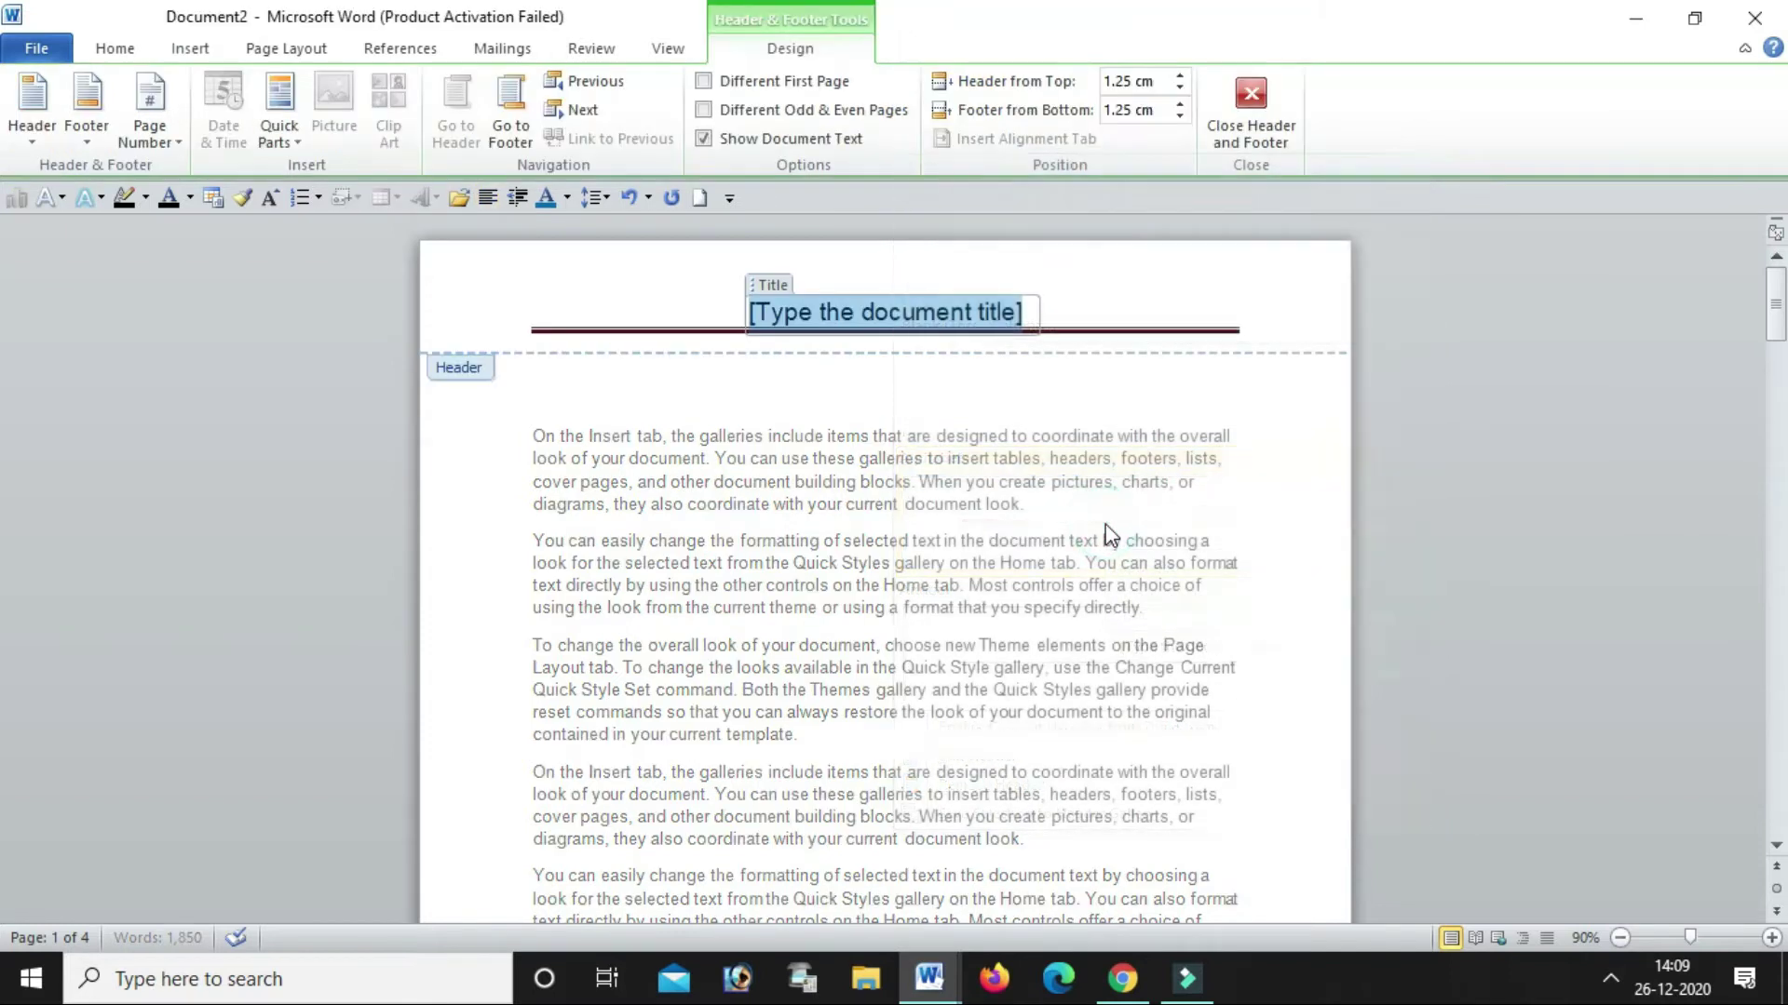
click(1019, 315)
text(ME COMPUTER)
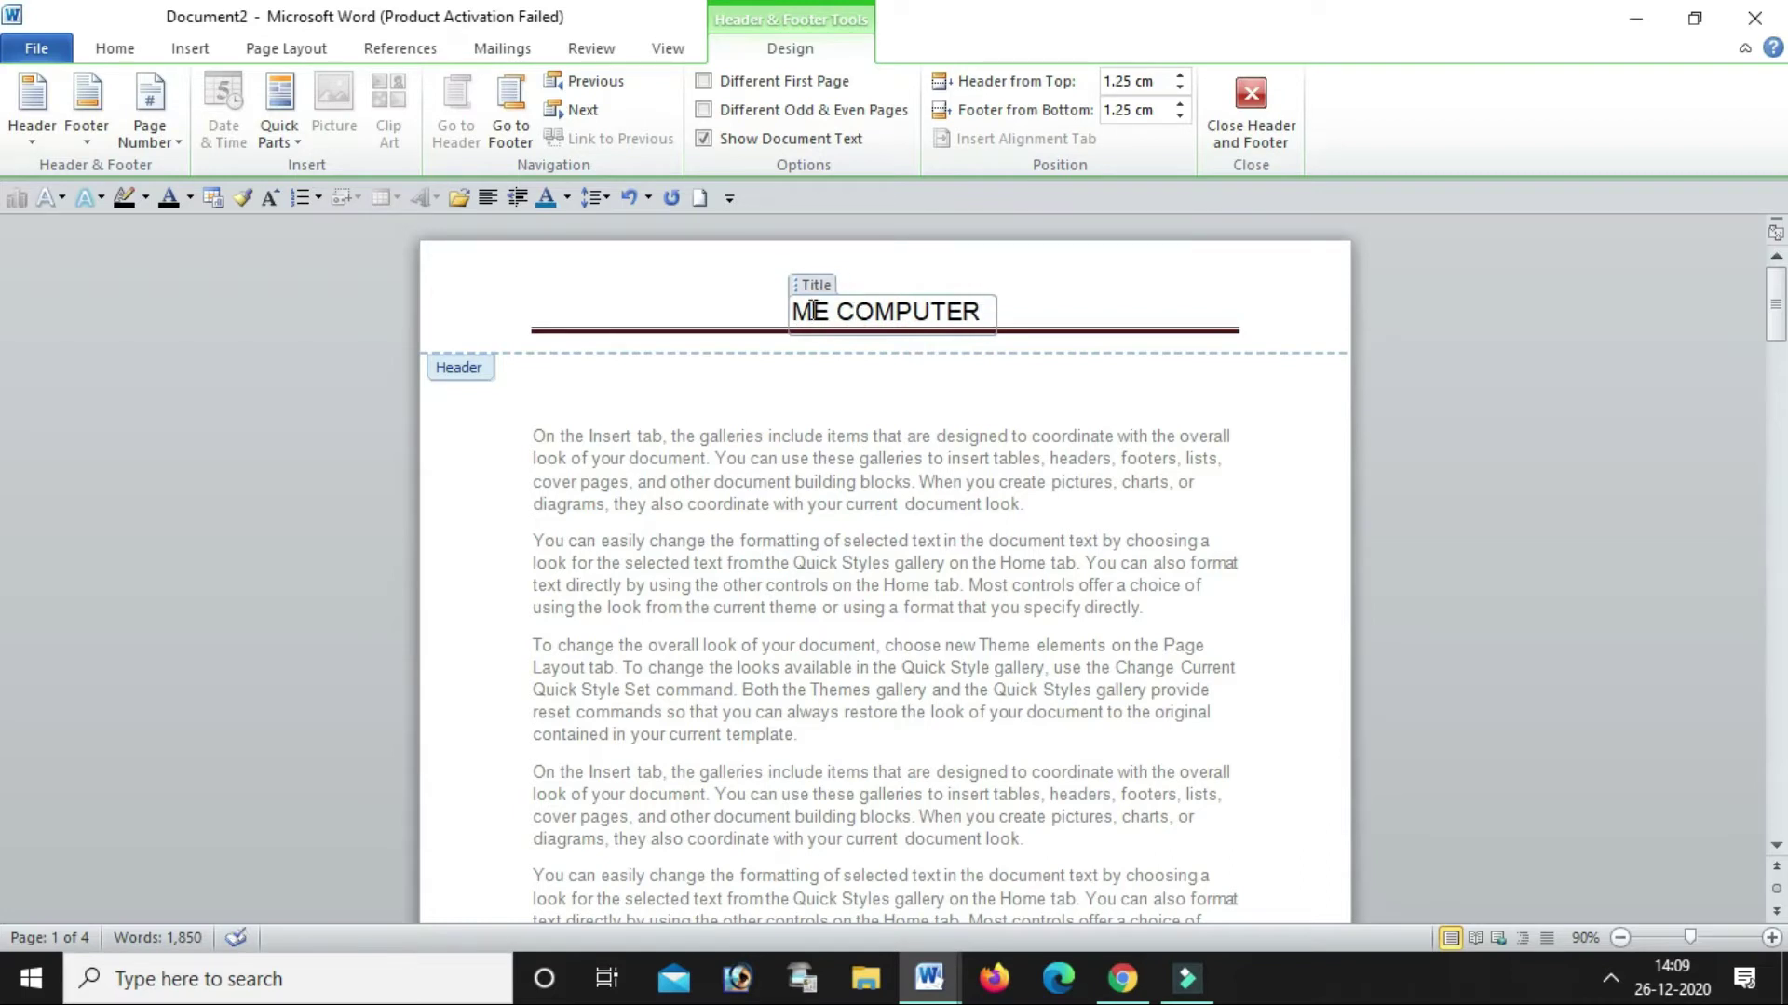
drag(790, 313, 981, 313)
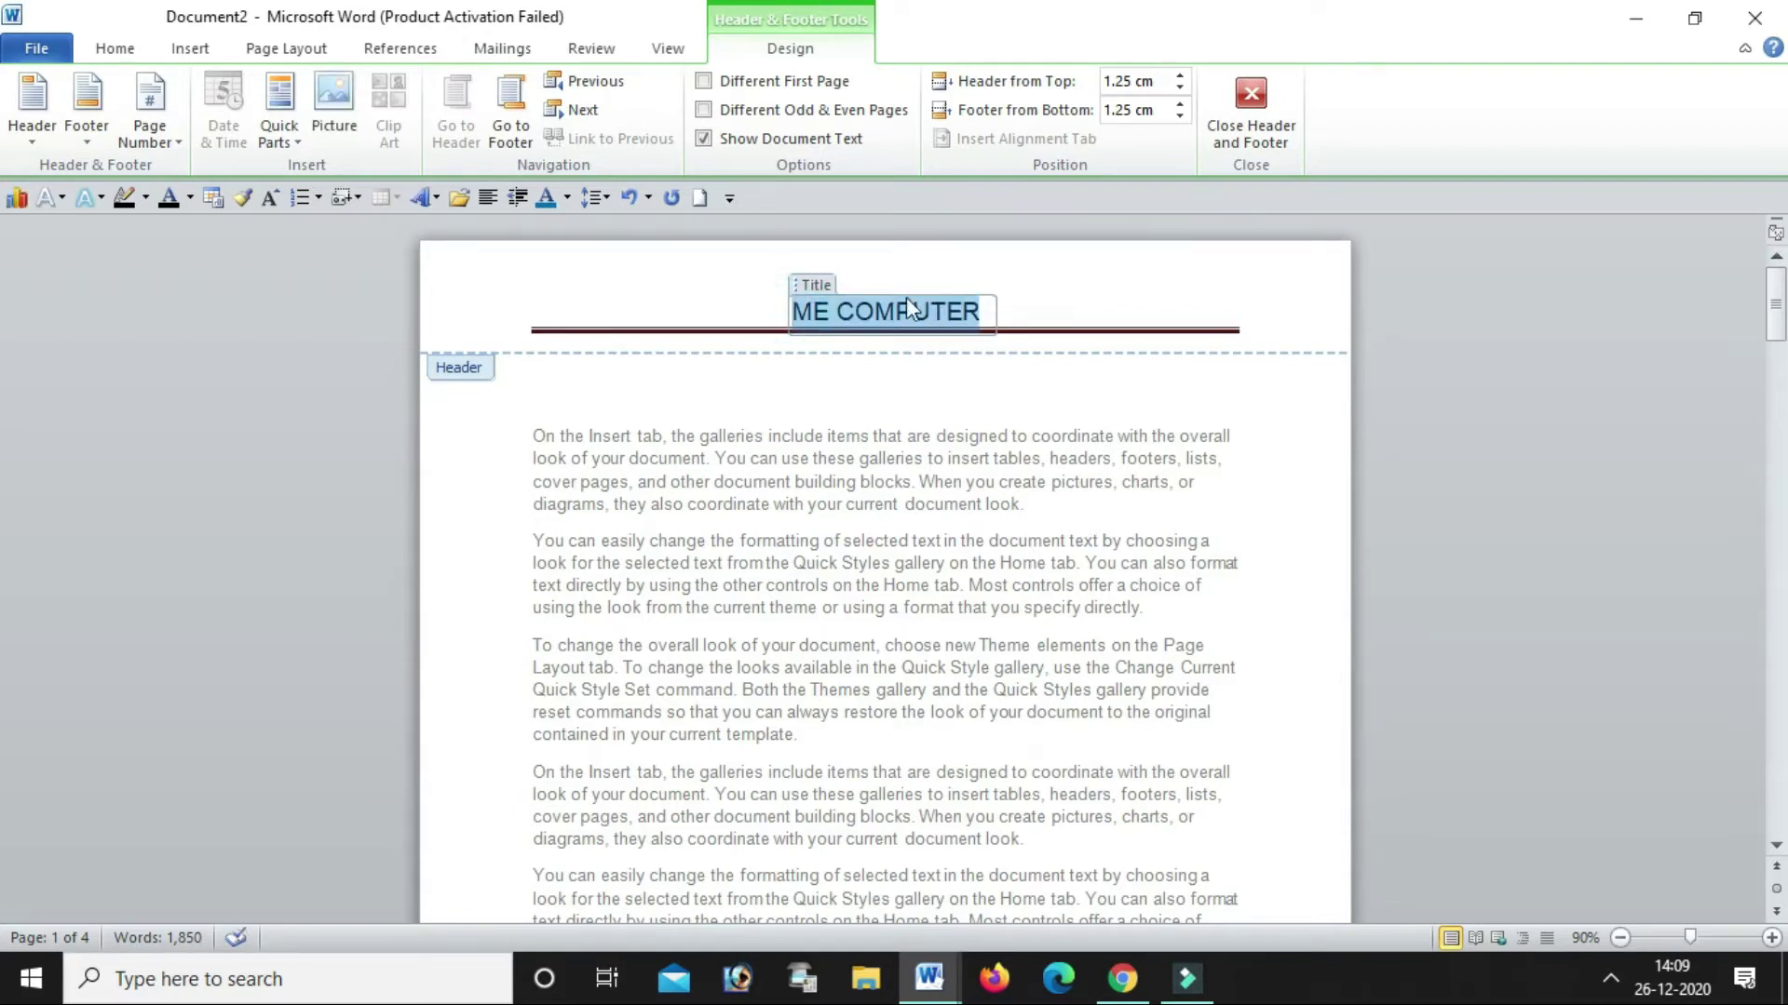
Enlarge the ME COMPUTER header title to 26 pt and make it red and bold
click(131, 42)
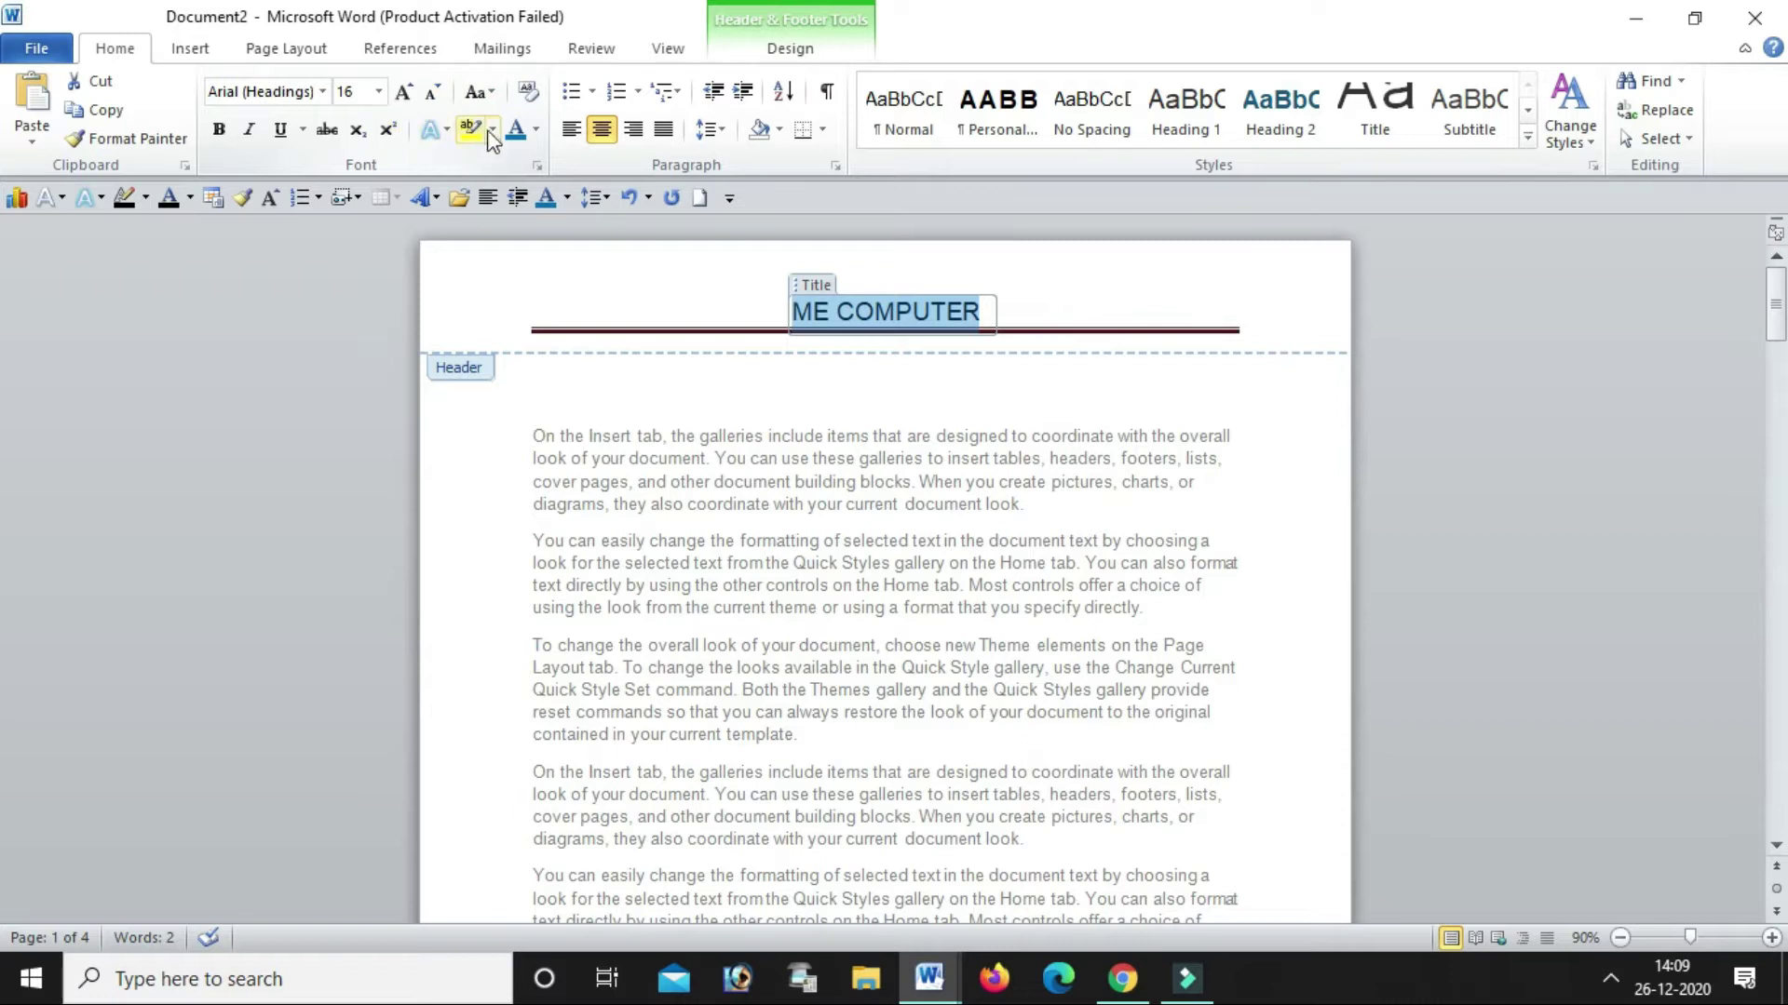
click(404, 91)
click(404, 91)
click(404, 91)
click(404, 92)
click(404, 91)
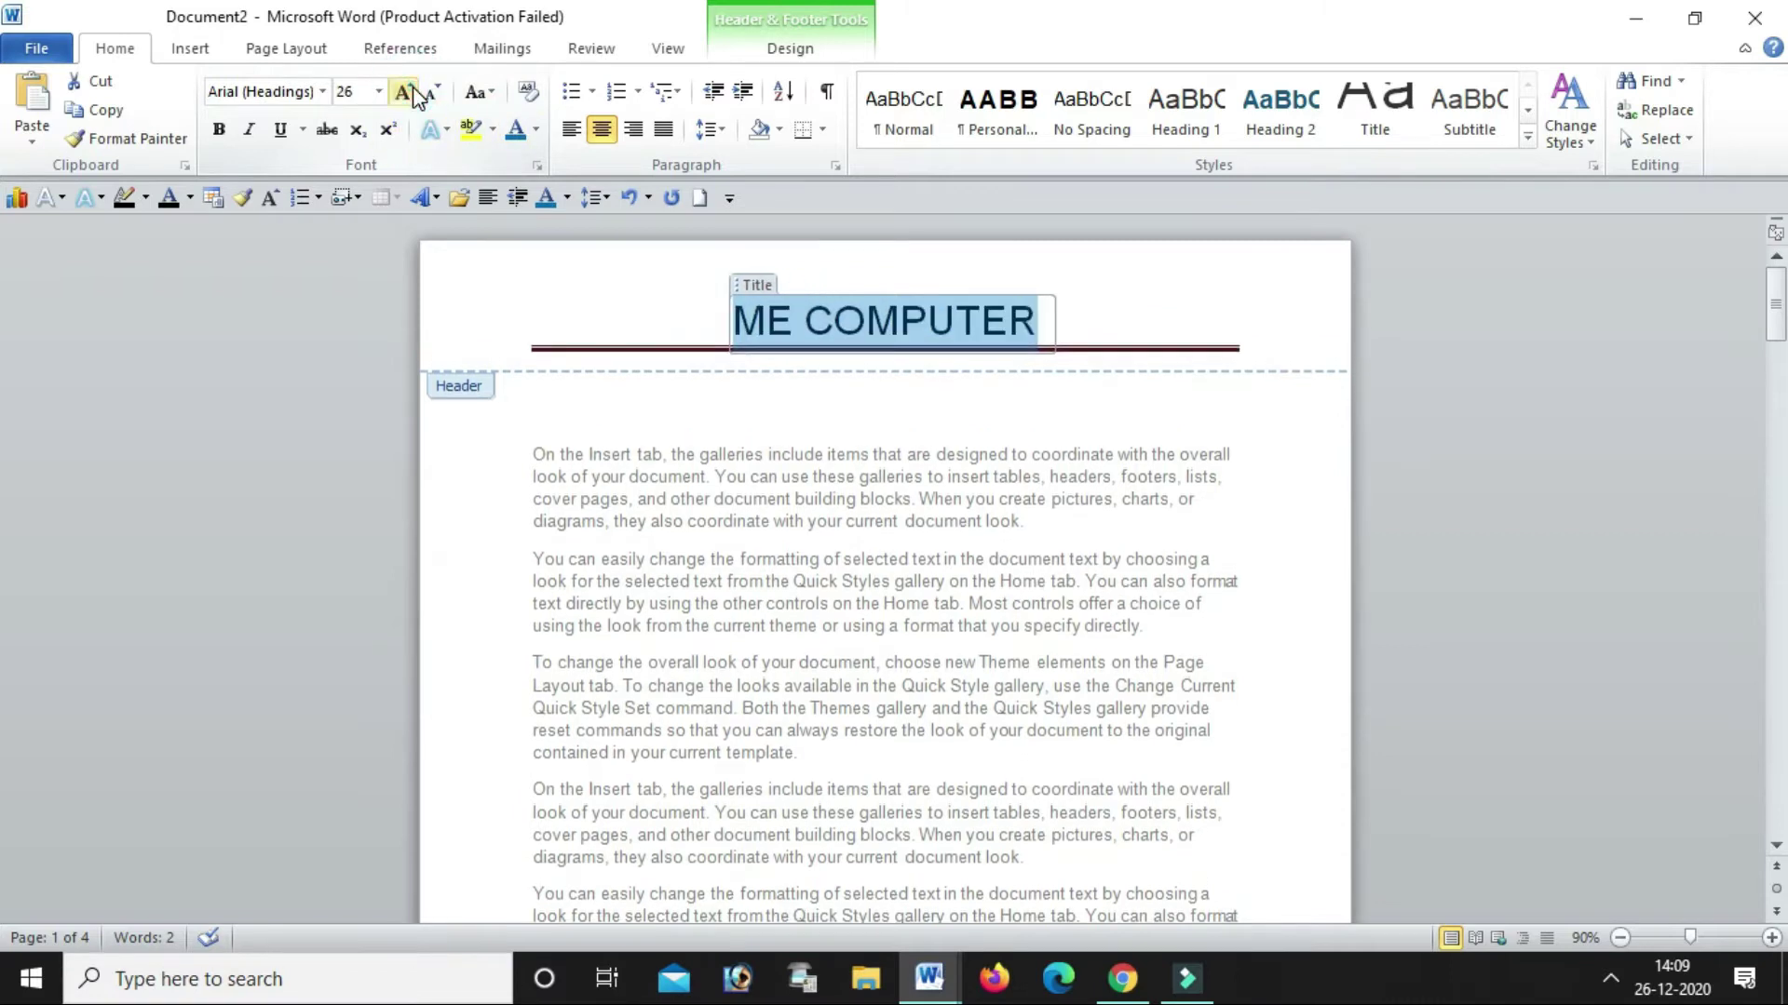
click(537, 131)
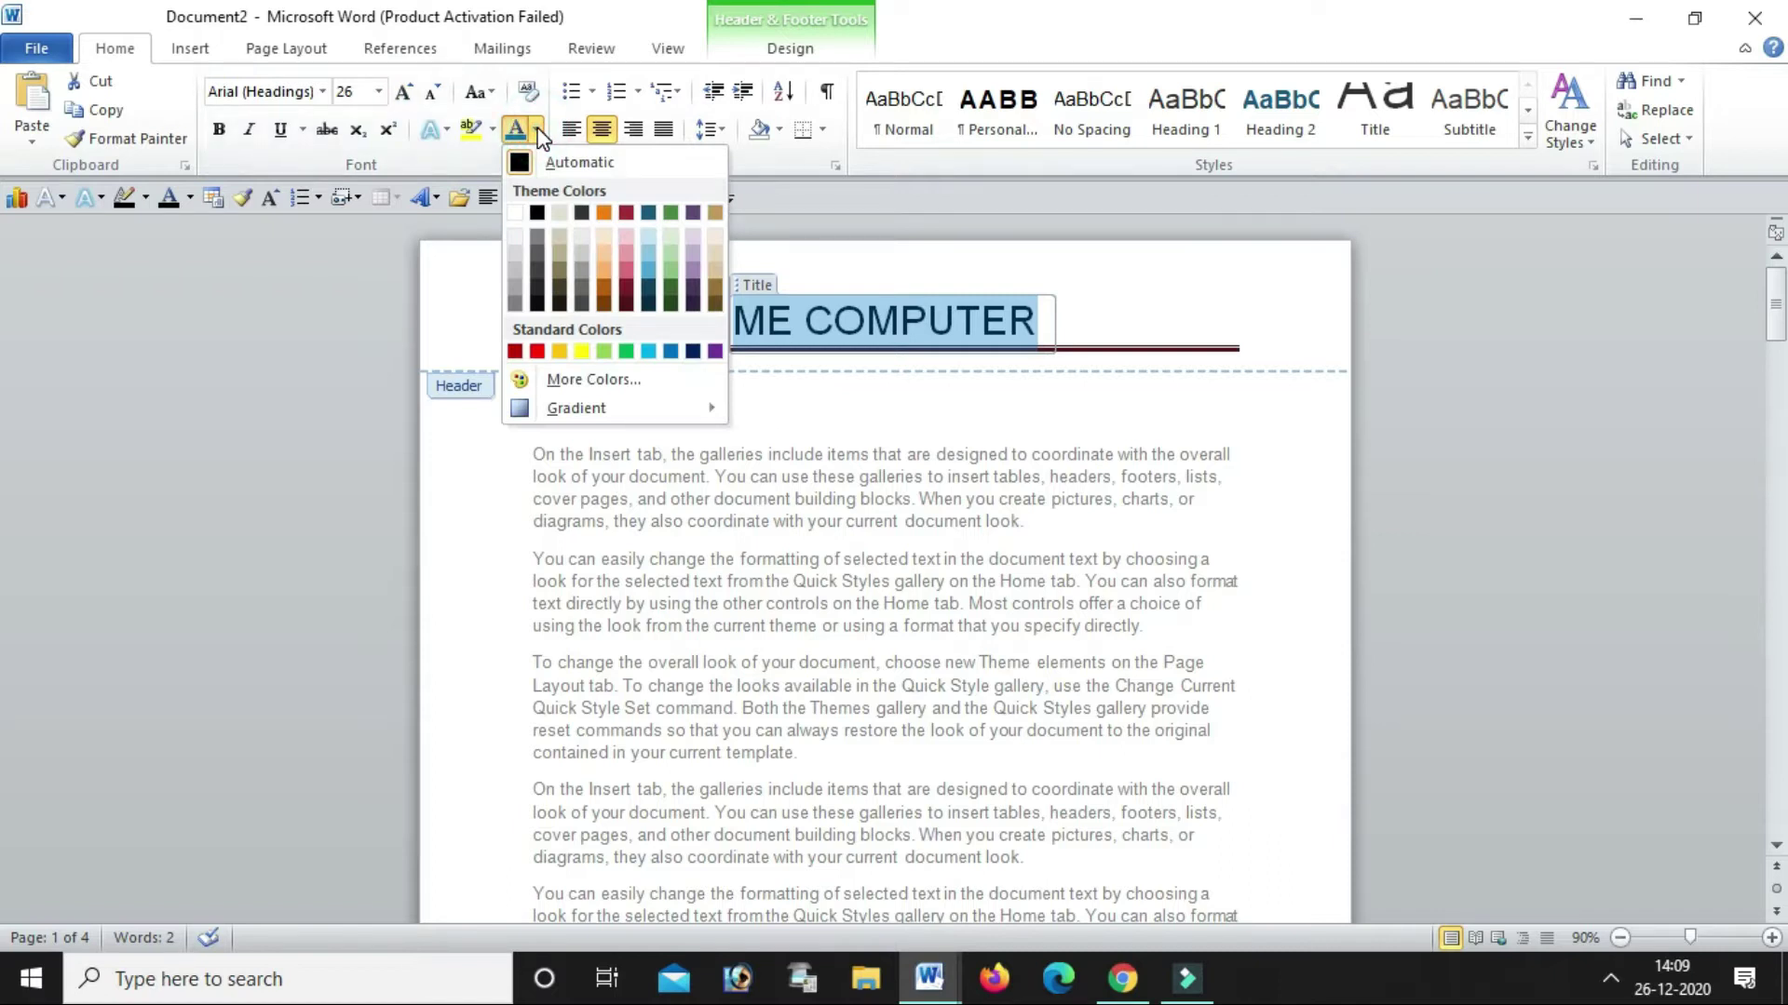
click(537, 351)
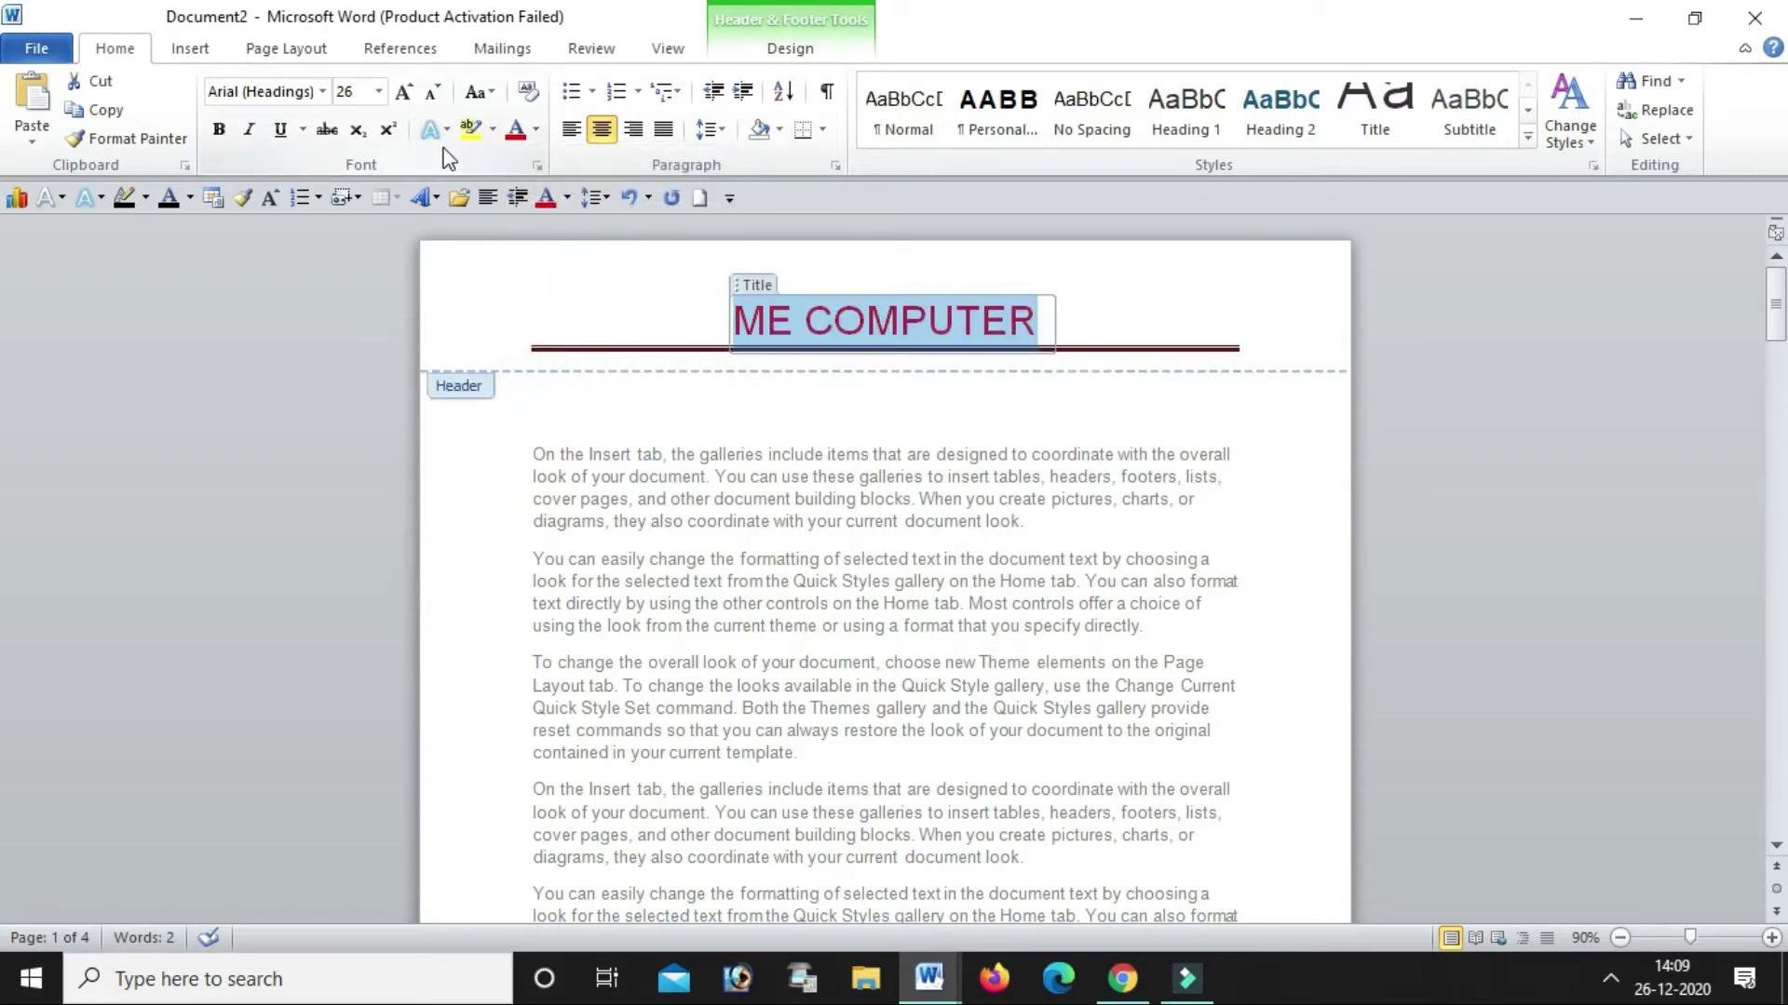
click(219, 130)
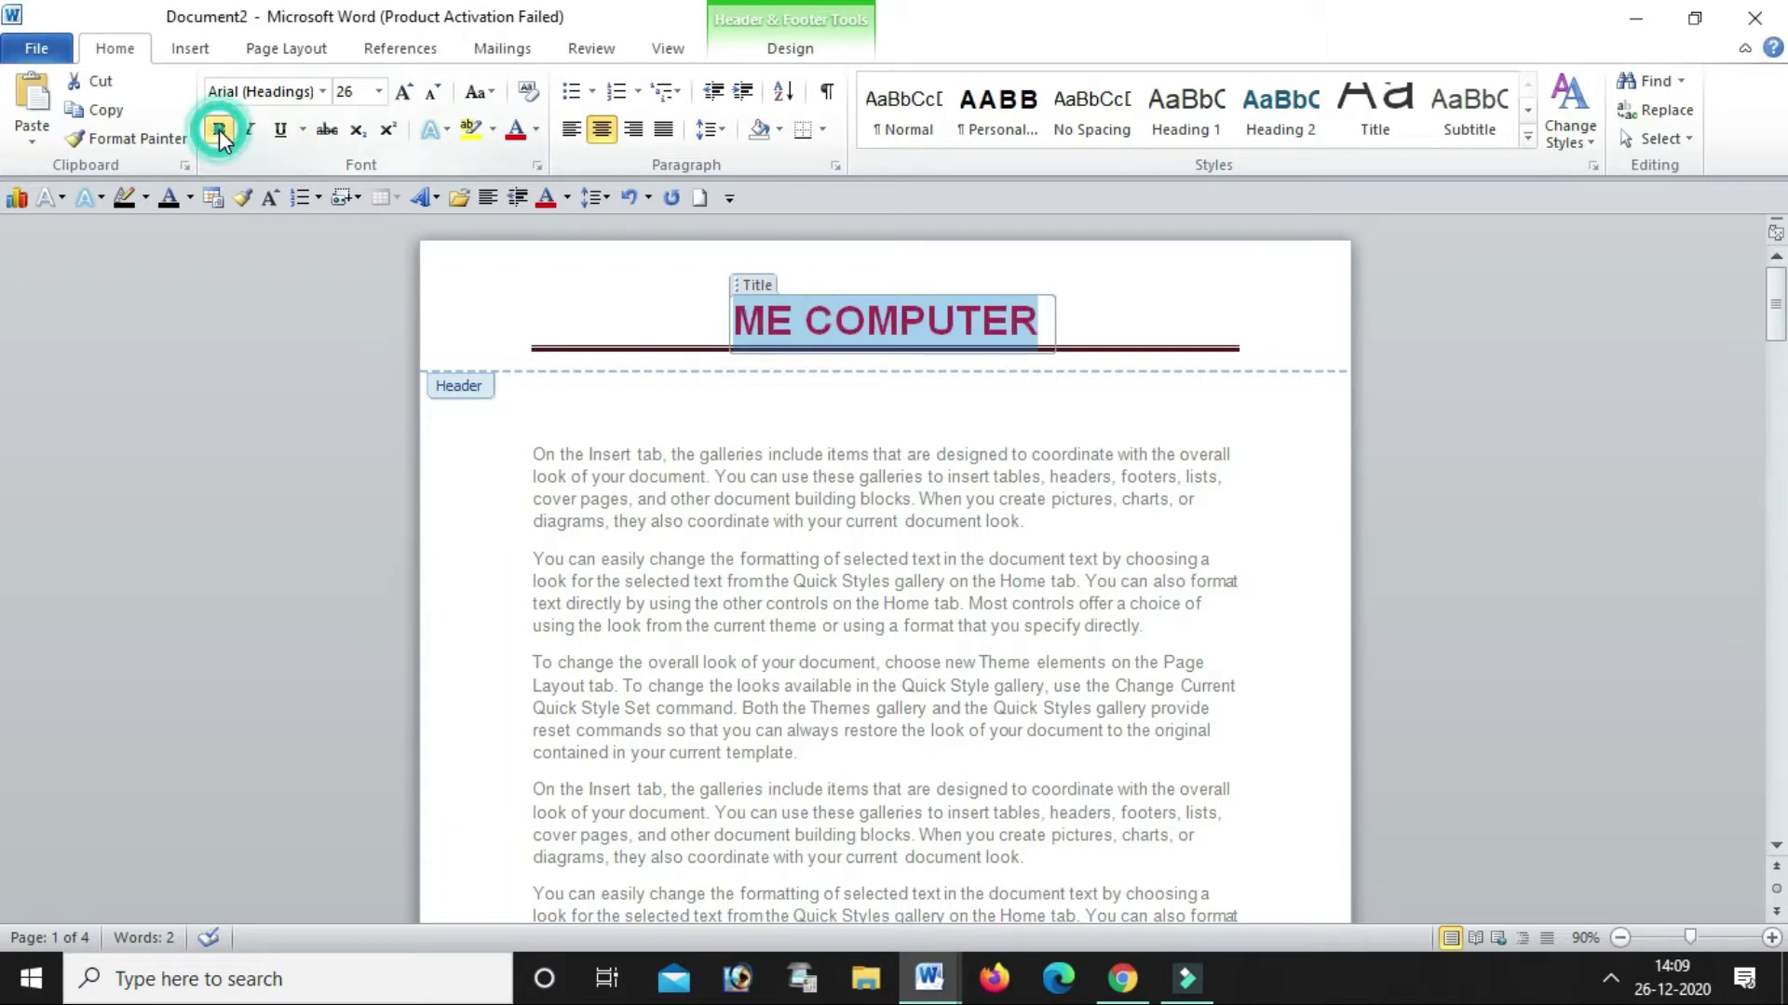
click(1101, 309)
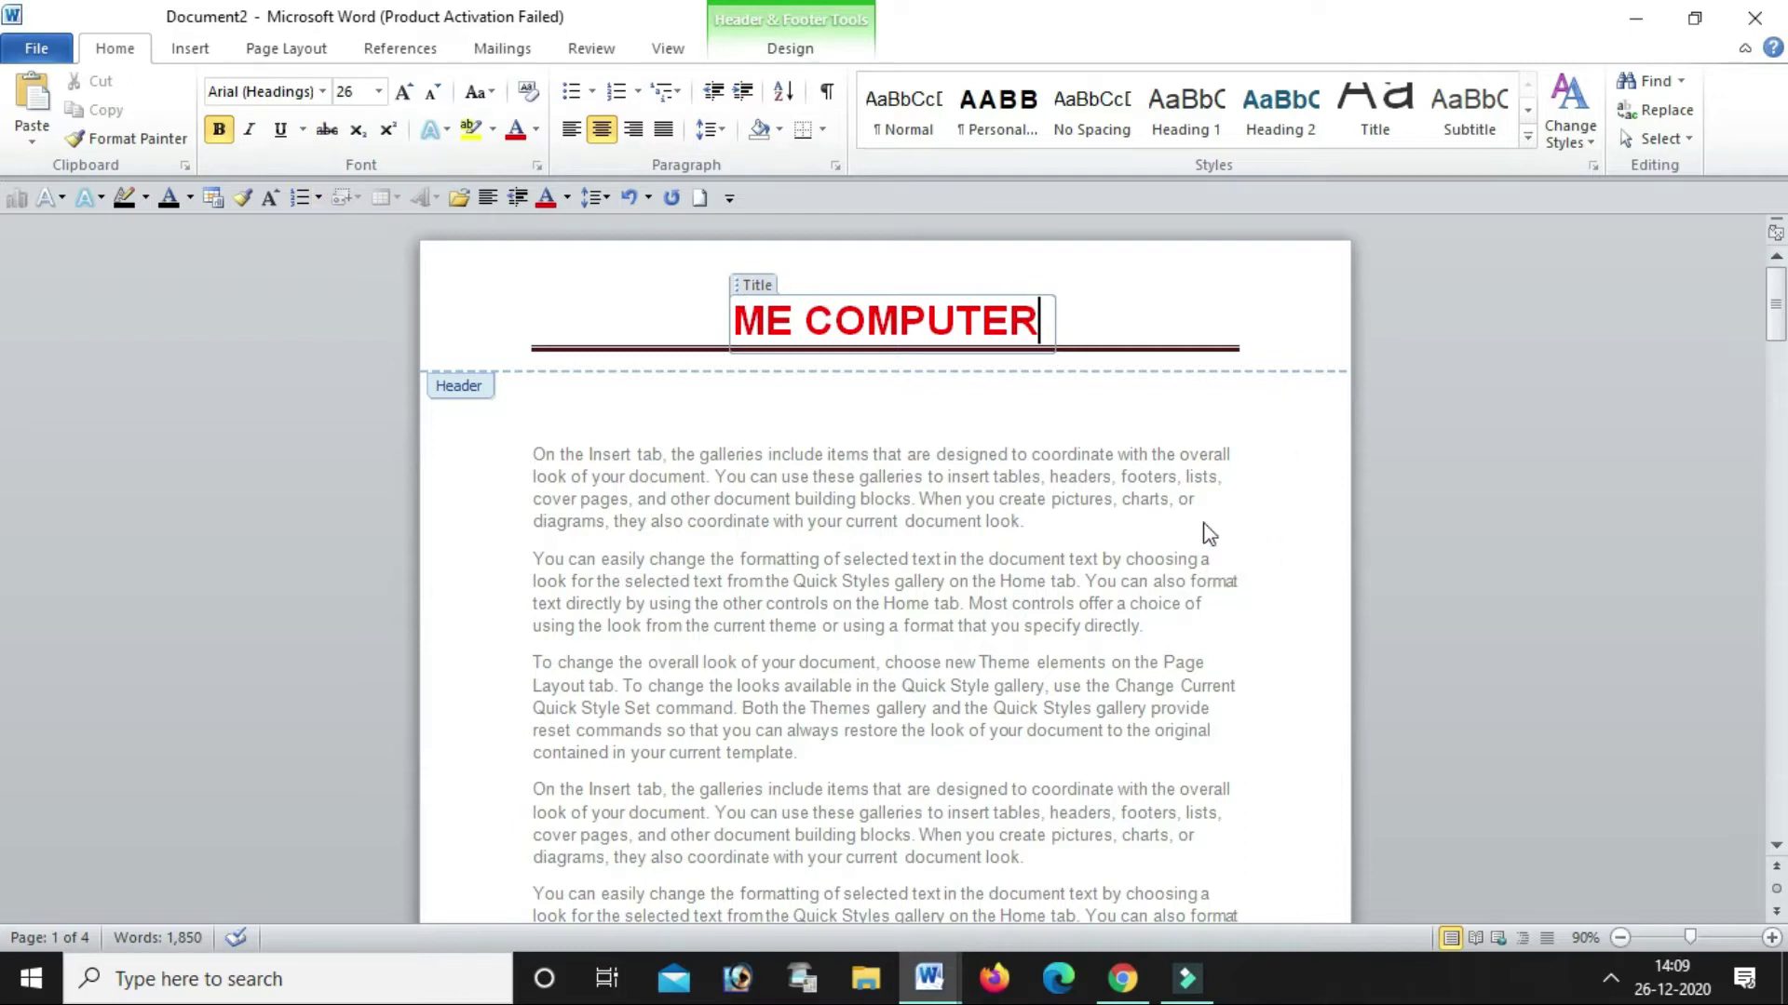
click(197, 54)
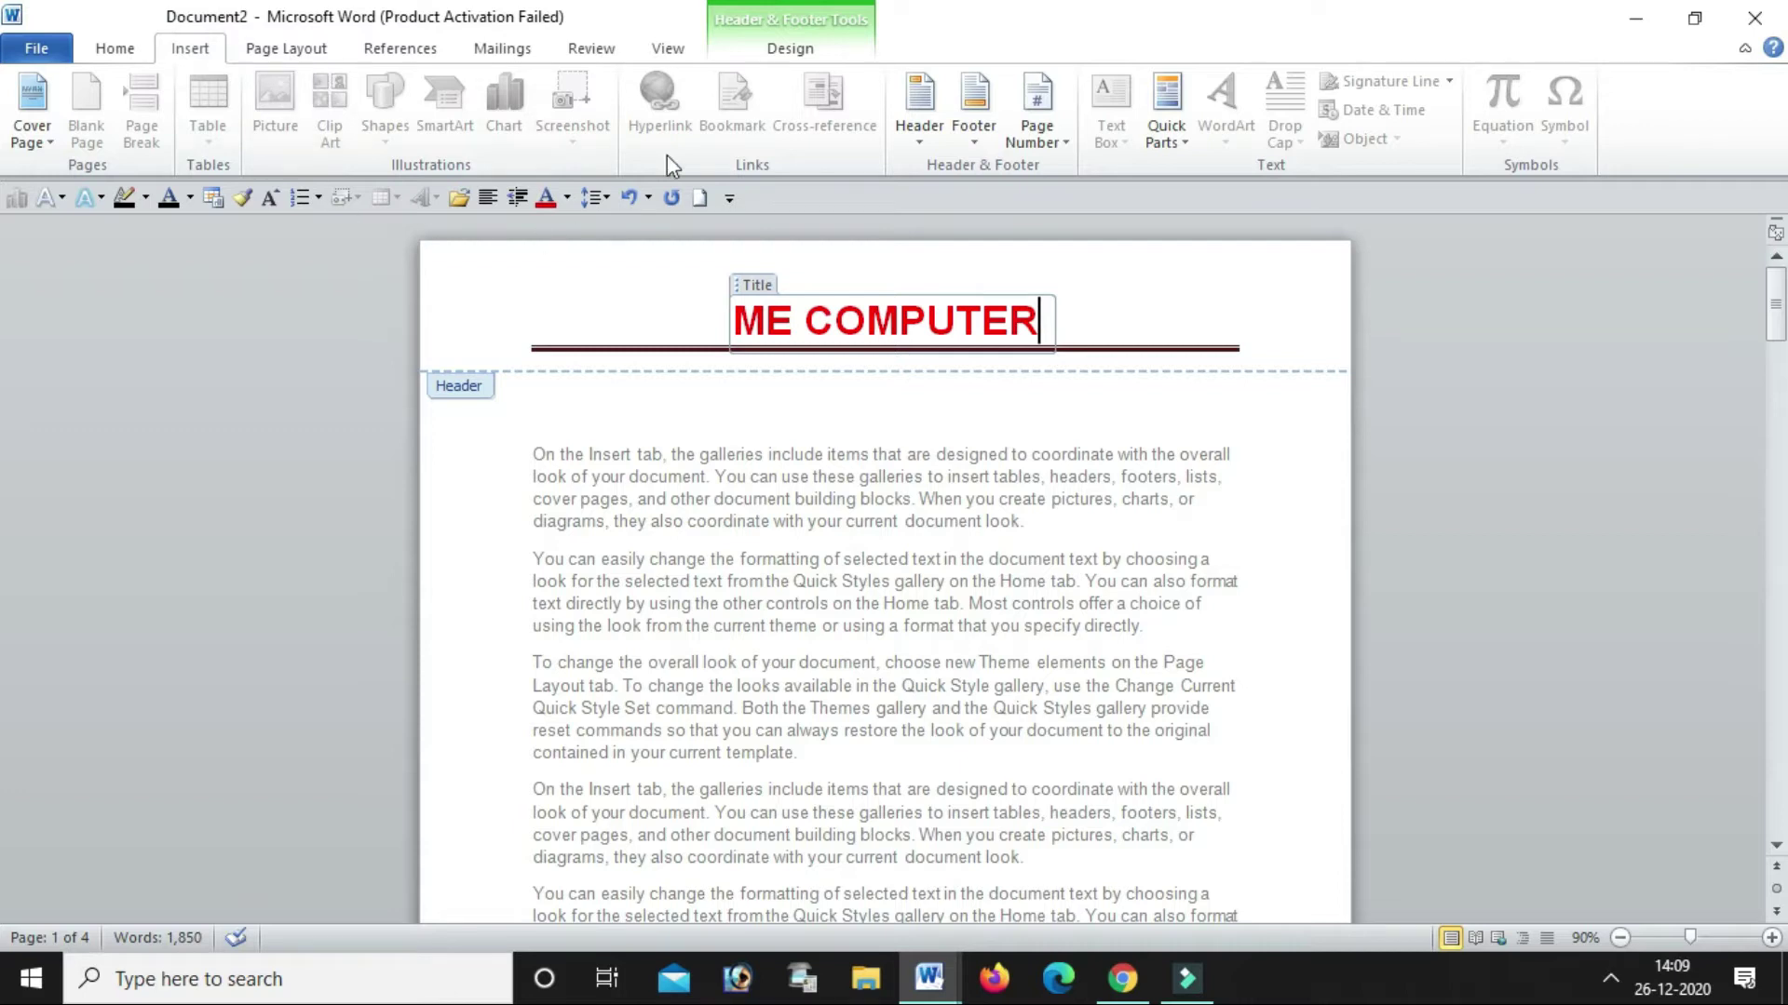
Show Header & Footer Tools Design and view all four pages with their ME COMPUTER headers
click(805, 54)
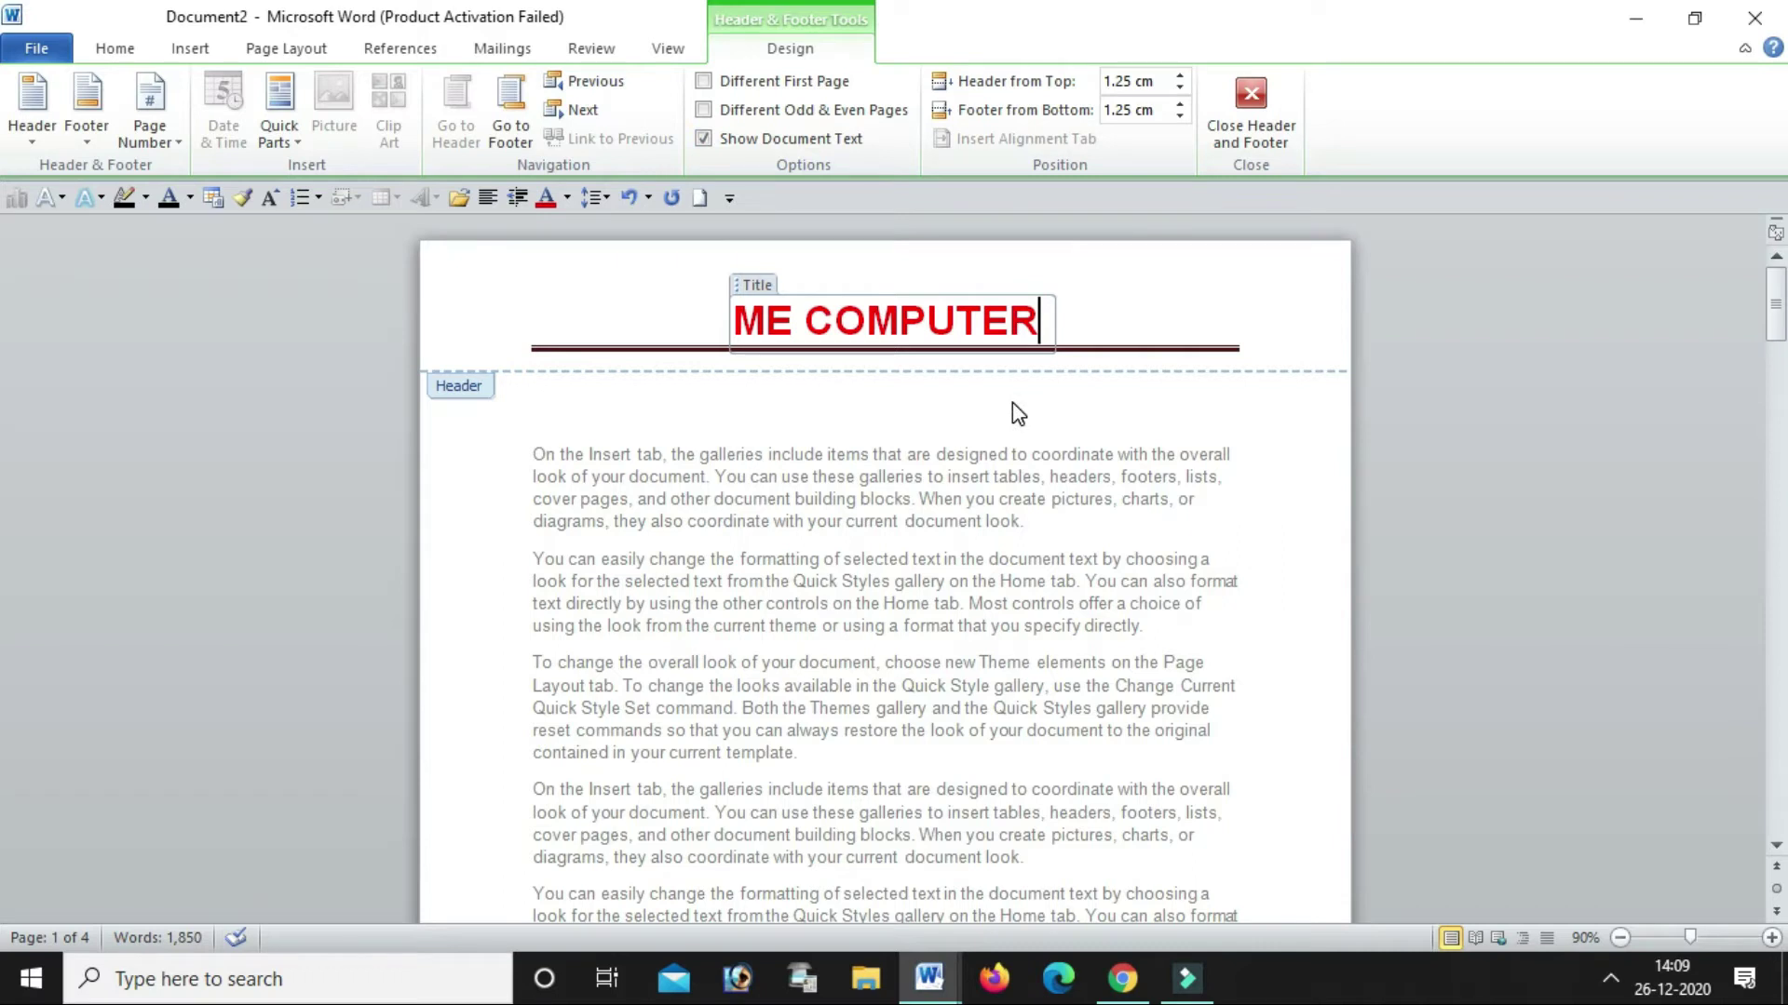
scroll(1013, 402, down, 2)
scroll(1013, 402, down, 5)
scroll(1013, 414, down, 1)
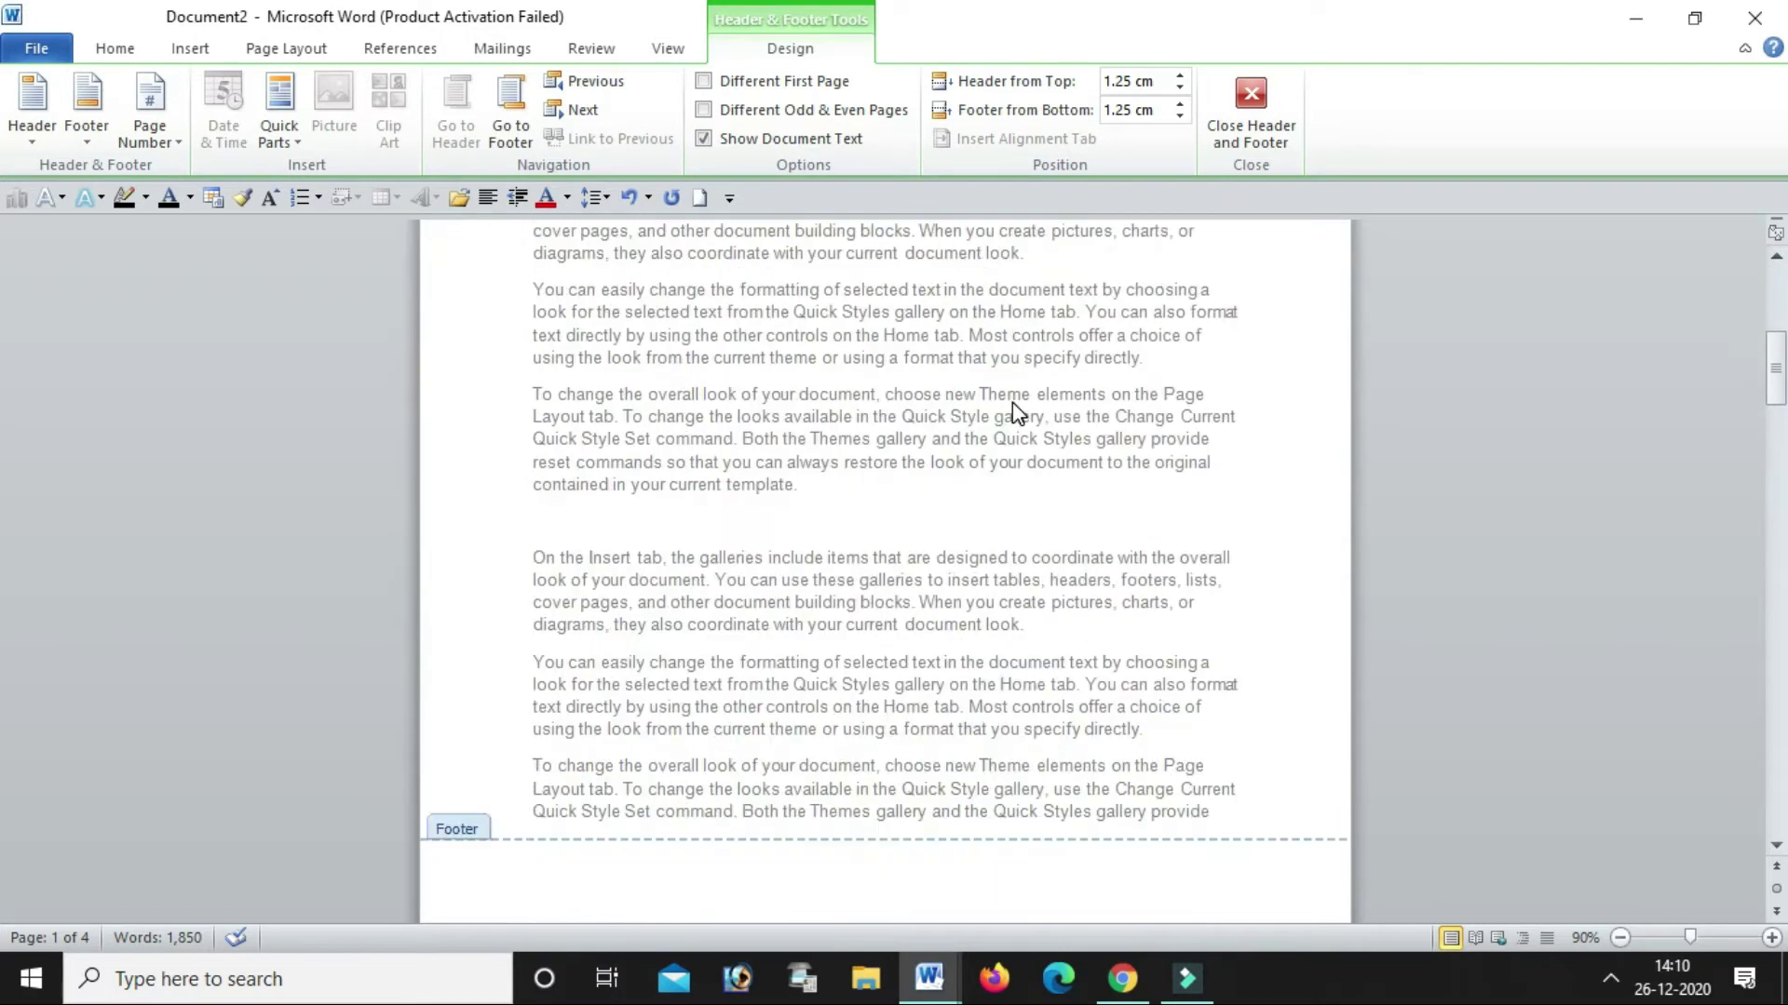
scroll(1013, 413, down, 1)
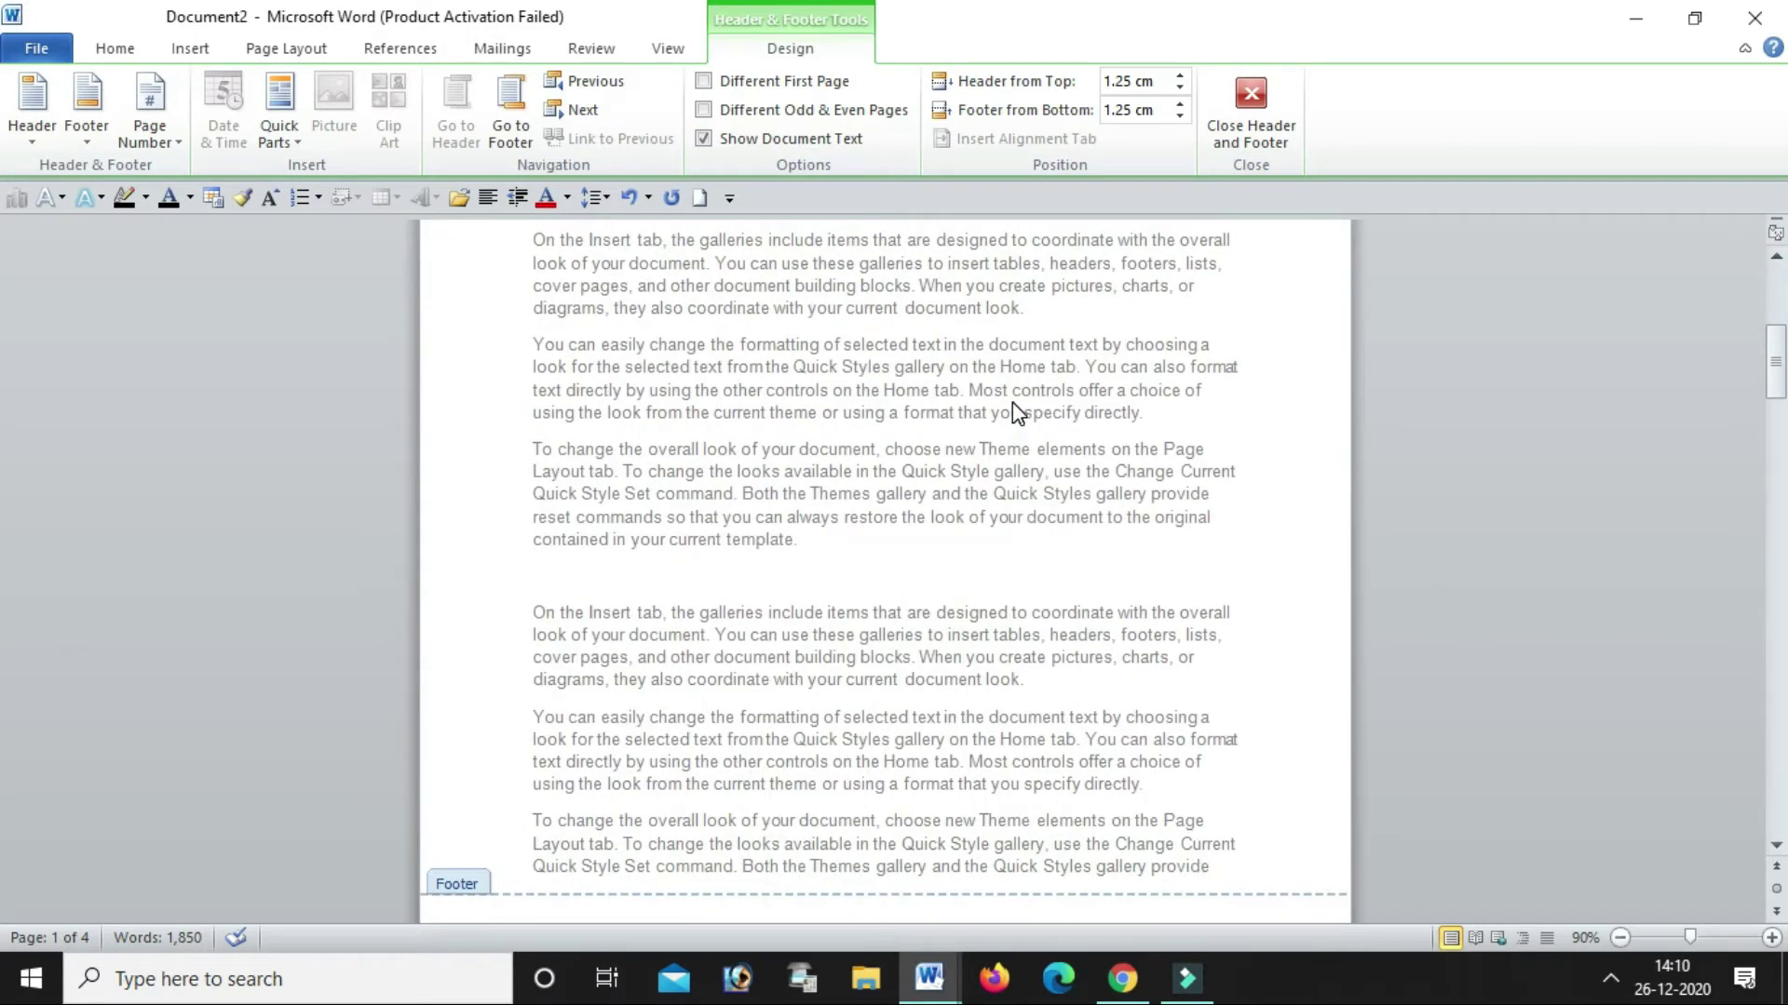
ctrl+scroll(1013, 402, down, 4)
ctrl+scroll(1013, 402, down, 1)
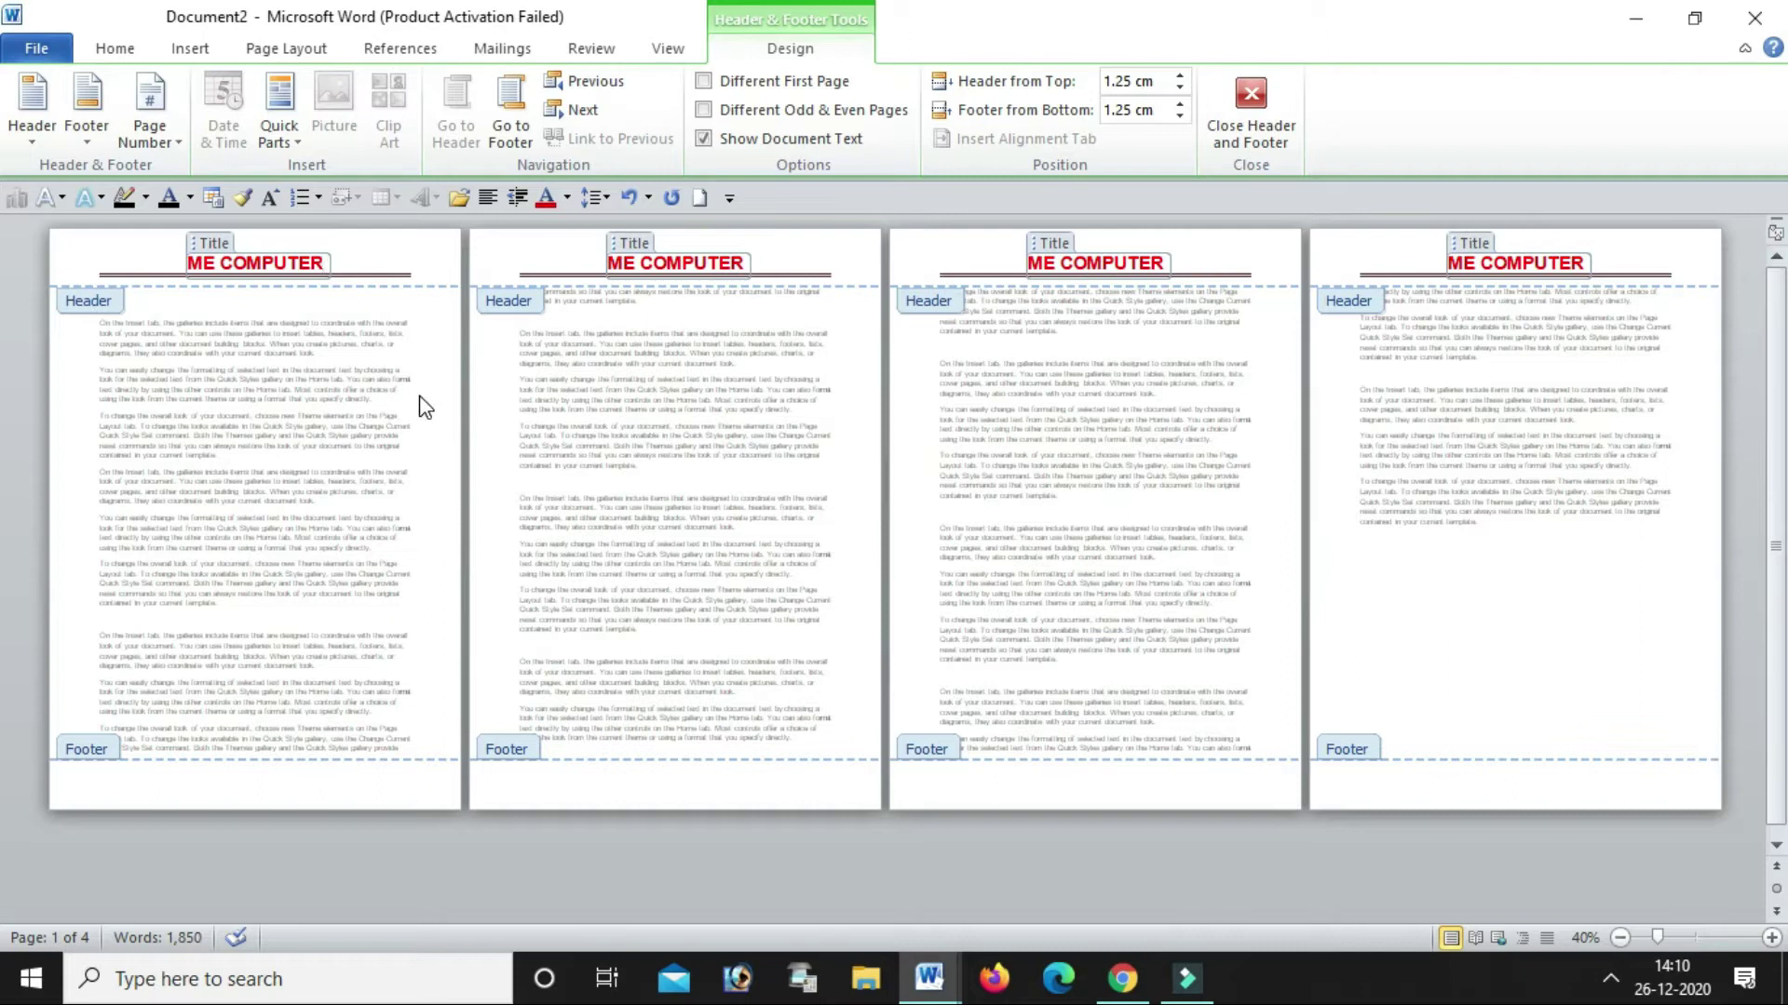
Select the header title, shrink it slightly, then restore its larger red bold size
key(ctrl+a)
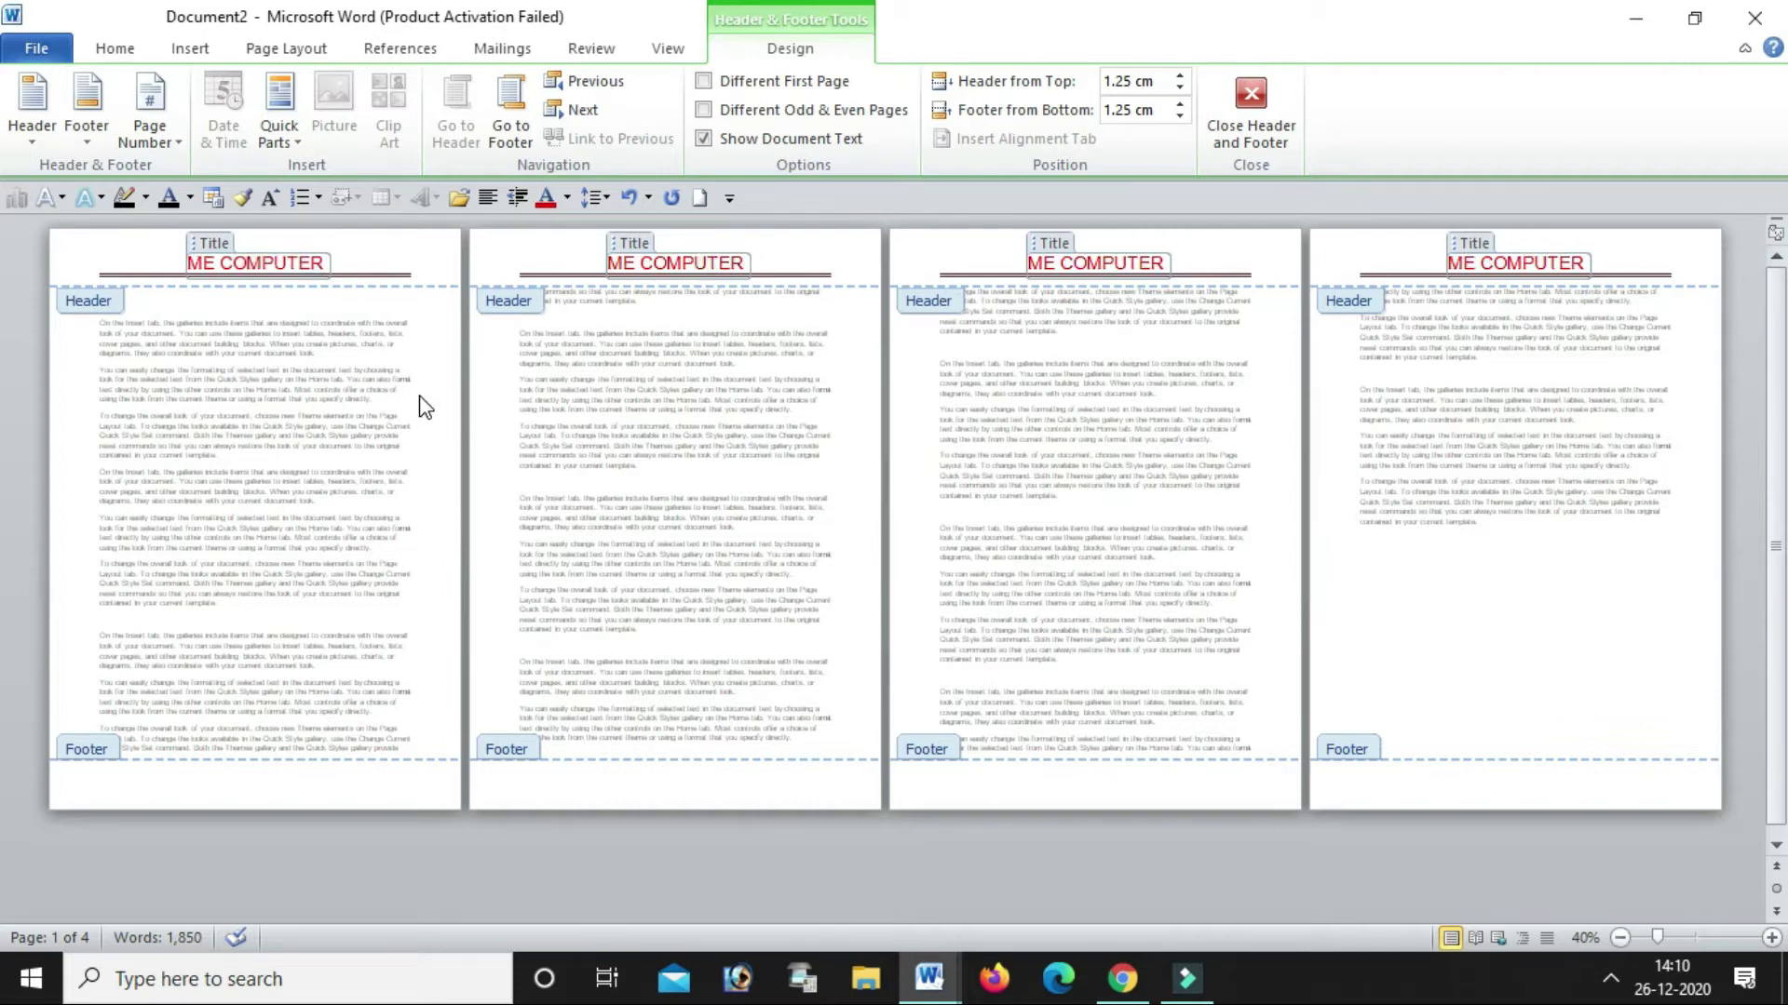
key(ctrl+shift+comma)
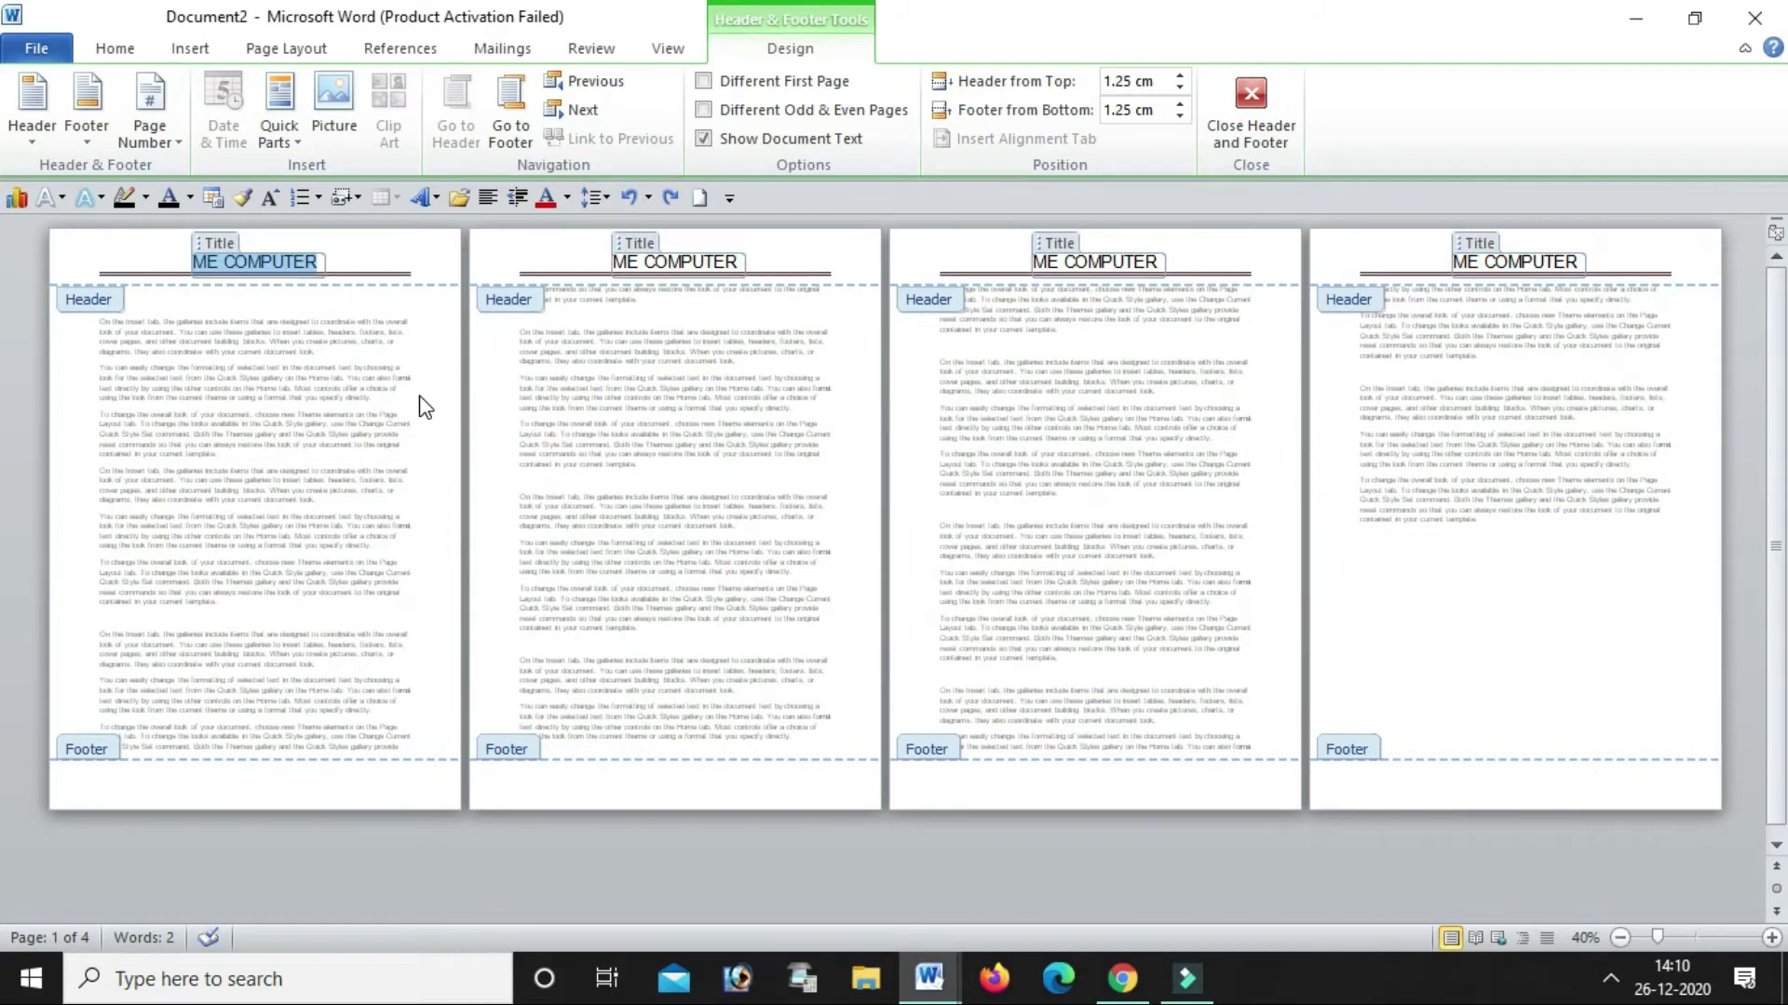
key(ctrl+y)
key(ctrl+y)
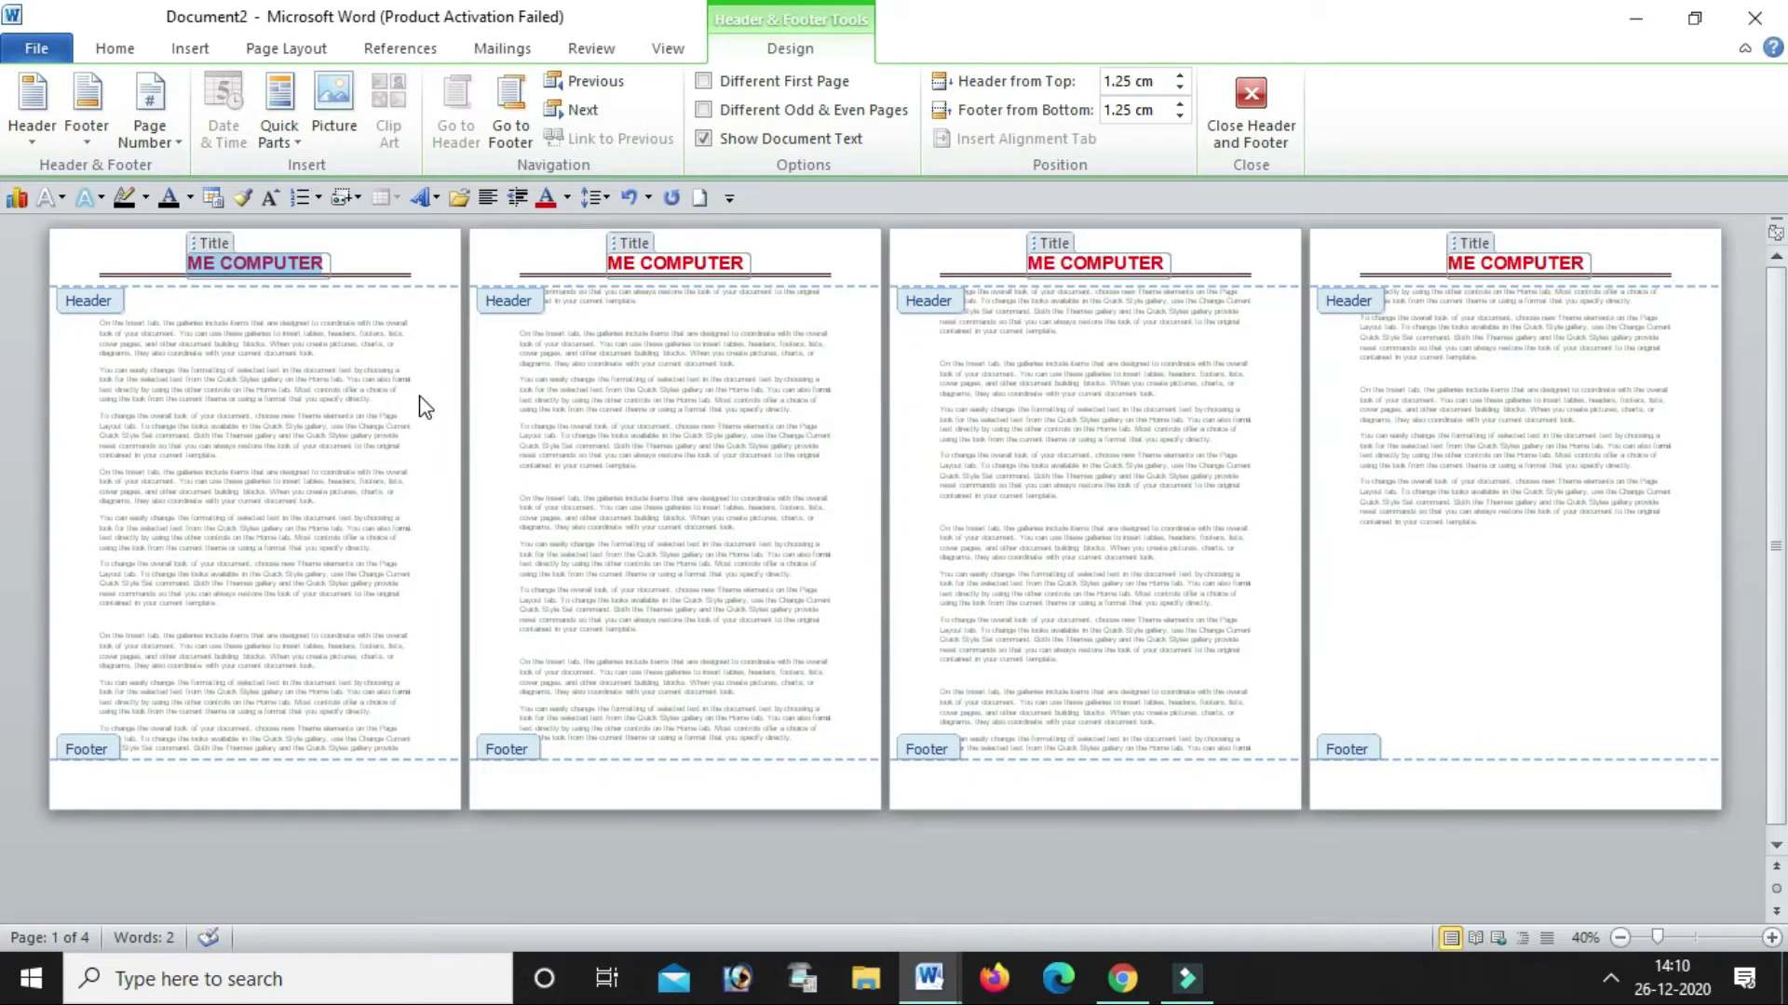
scroll(419, 405, down, 1)
scroll(418, 405, up, 1)
scroll(419, 405, up, 3)
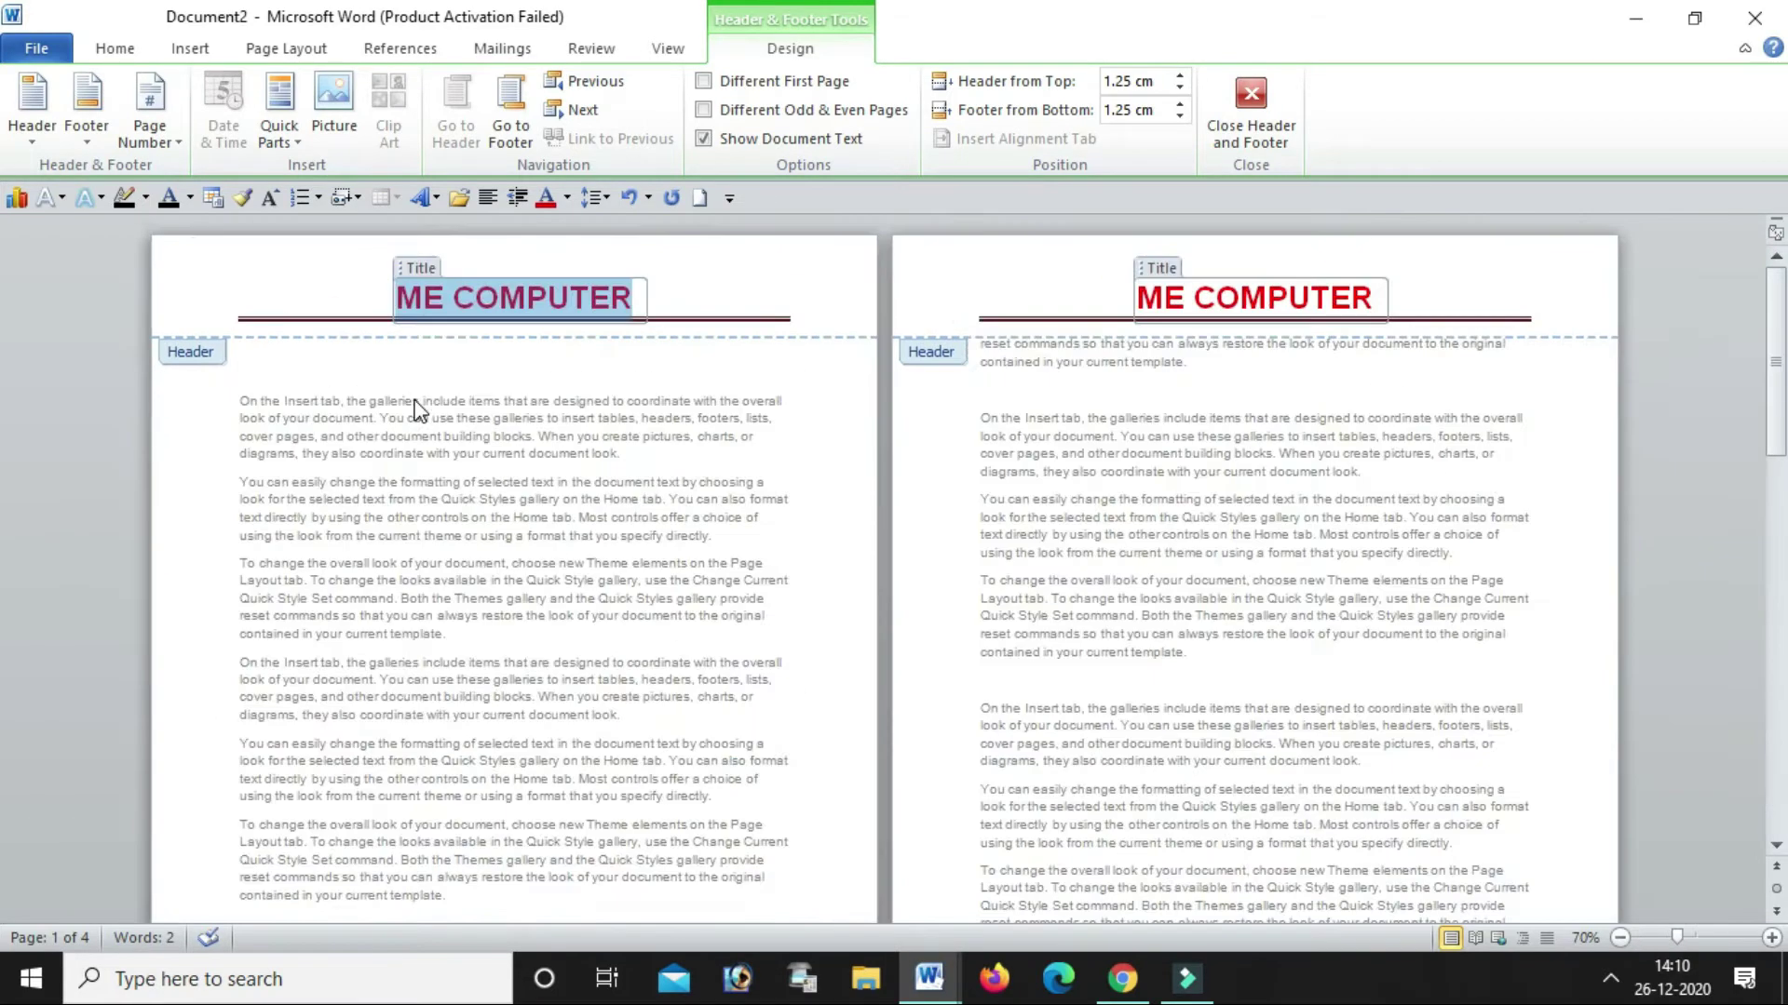
scroll(424, 447, up, 2)
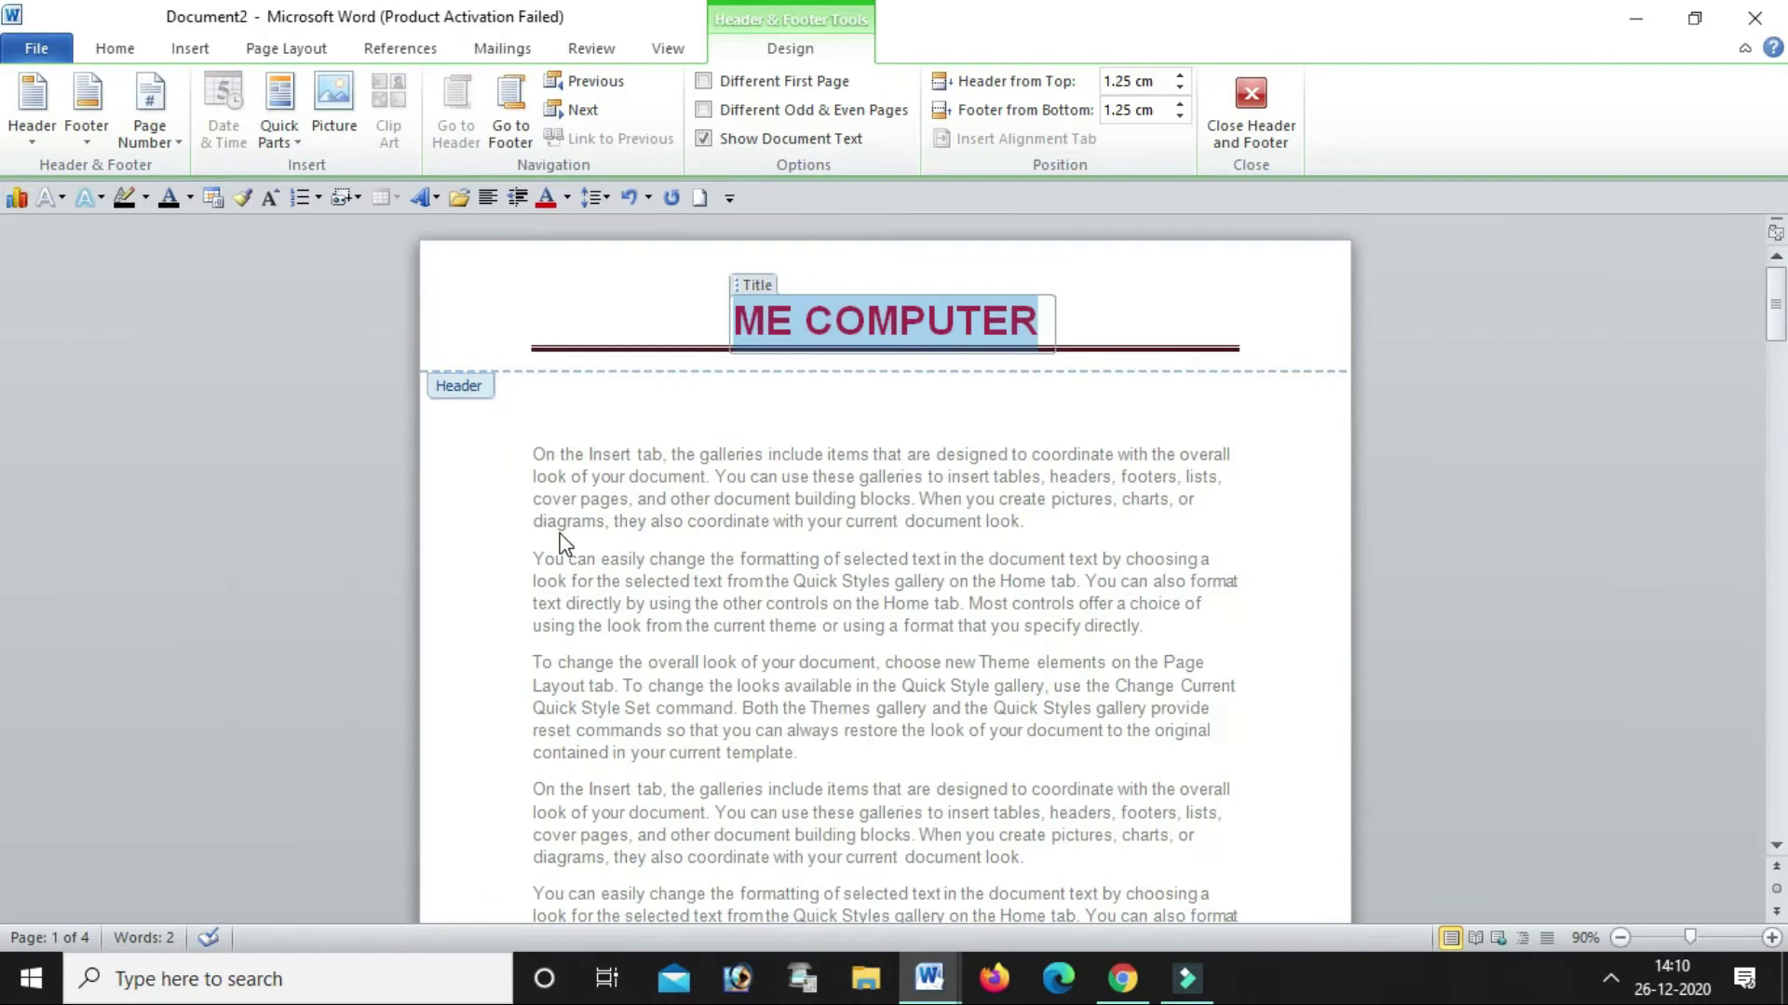
scroll(562, 545, down, 3)
scroll(590, 566, up, 3)
click(1264, 443)
Leave header editing and return to the body text
click(188, 51)
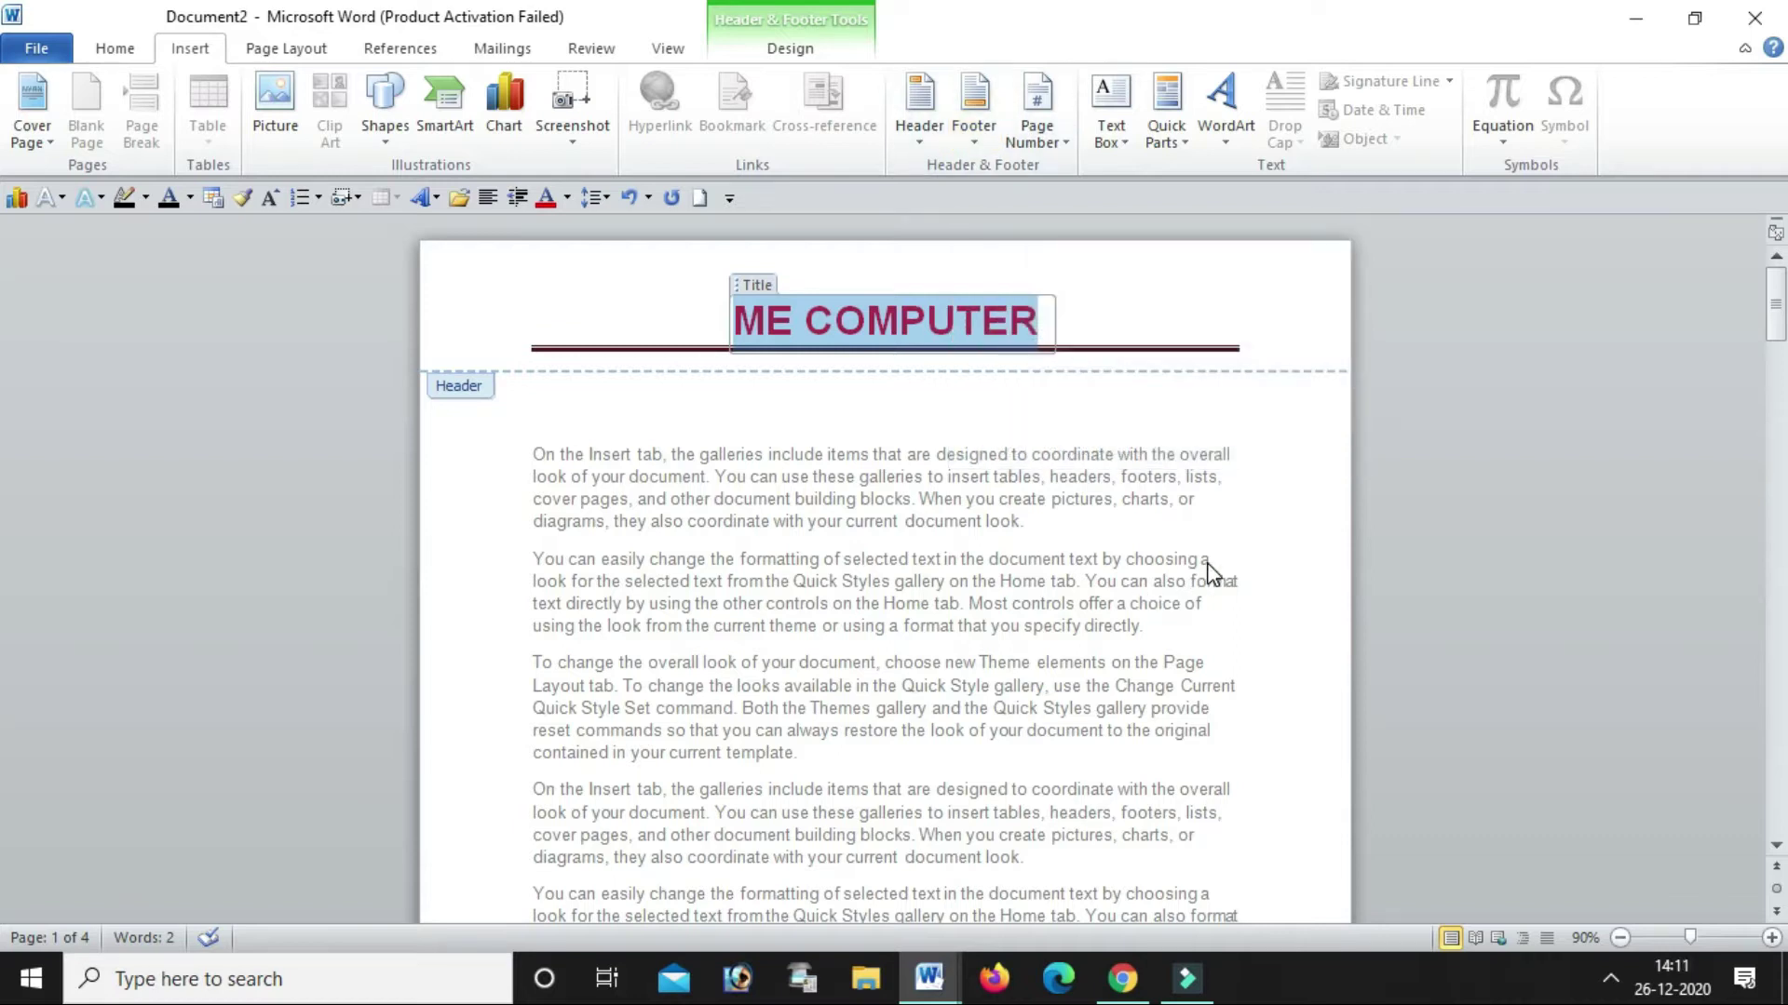
double_click(1034, 519)
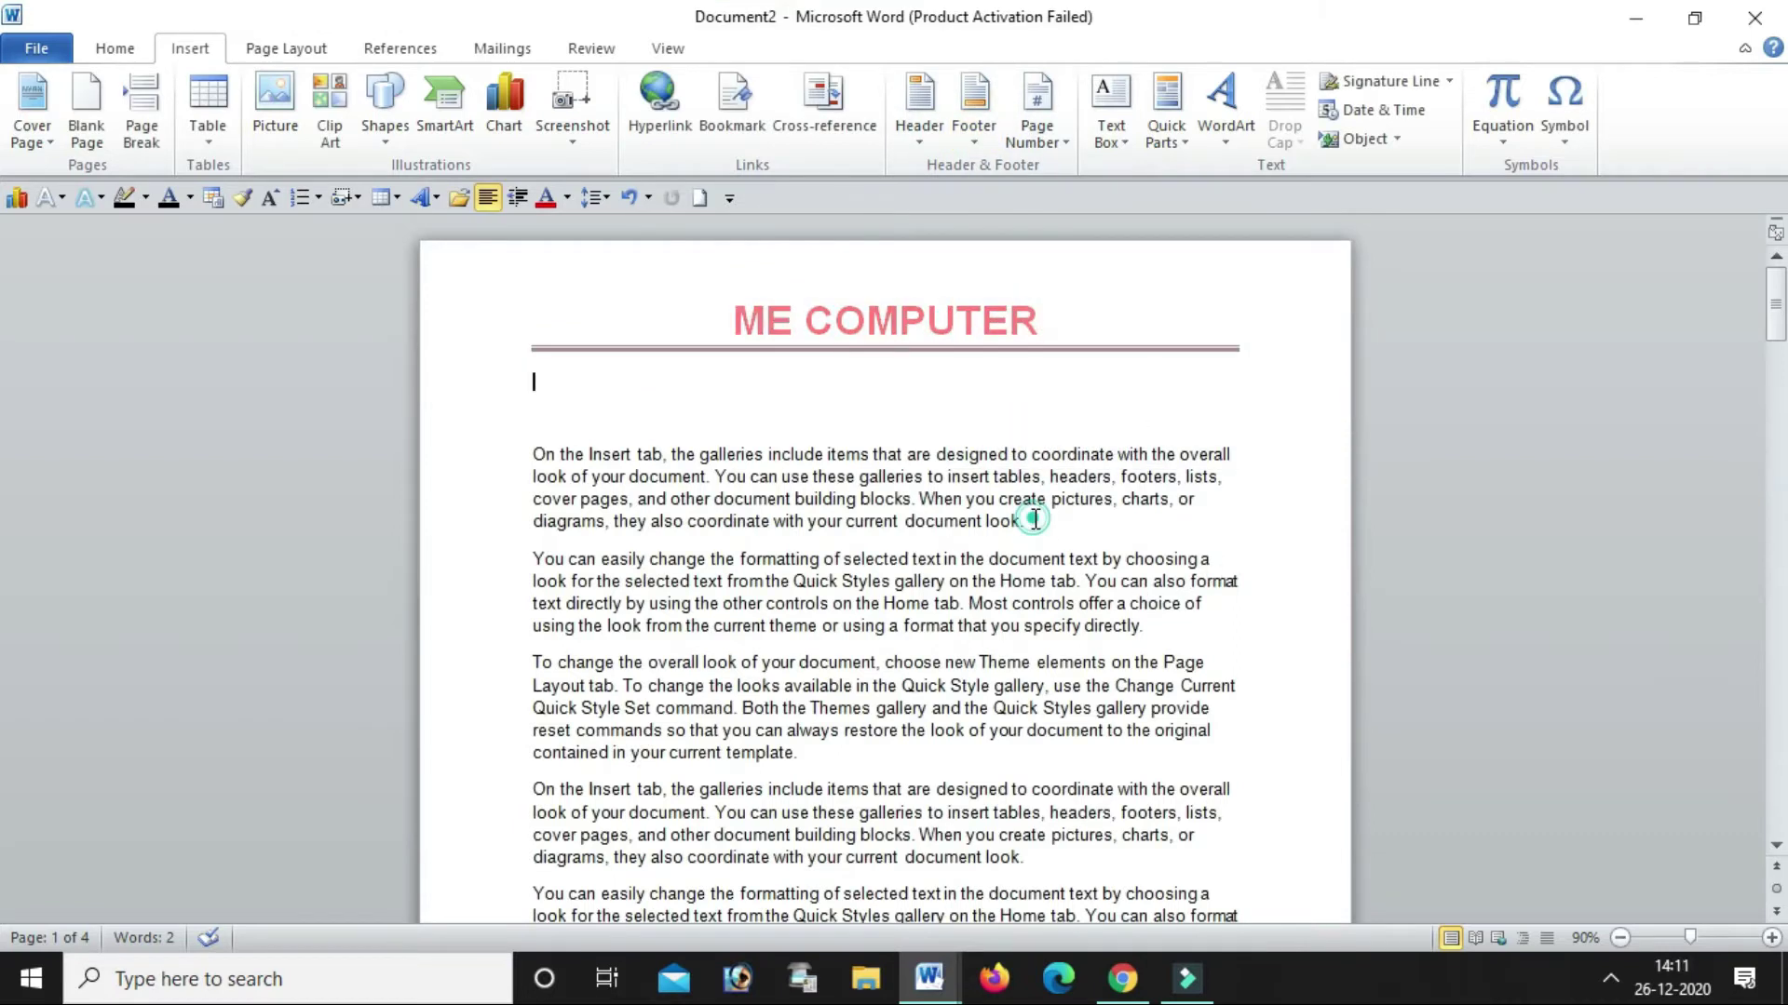
scroll(1034, 516, down, 1)
scroll(1006, 531, down, 1)
scroll(987, 550, down, 2)
Insert the Newsprint footer design from the Footer gallery
scroll(987, 548, down, 1)
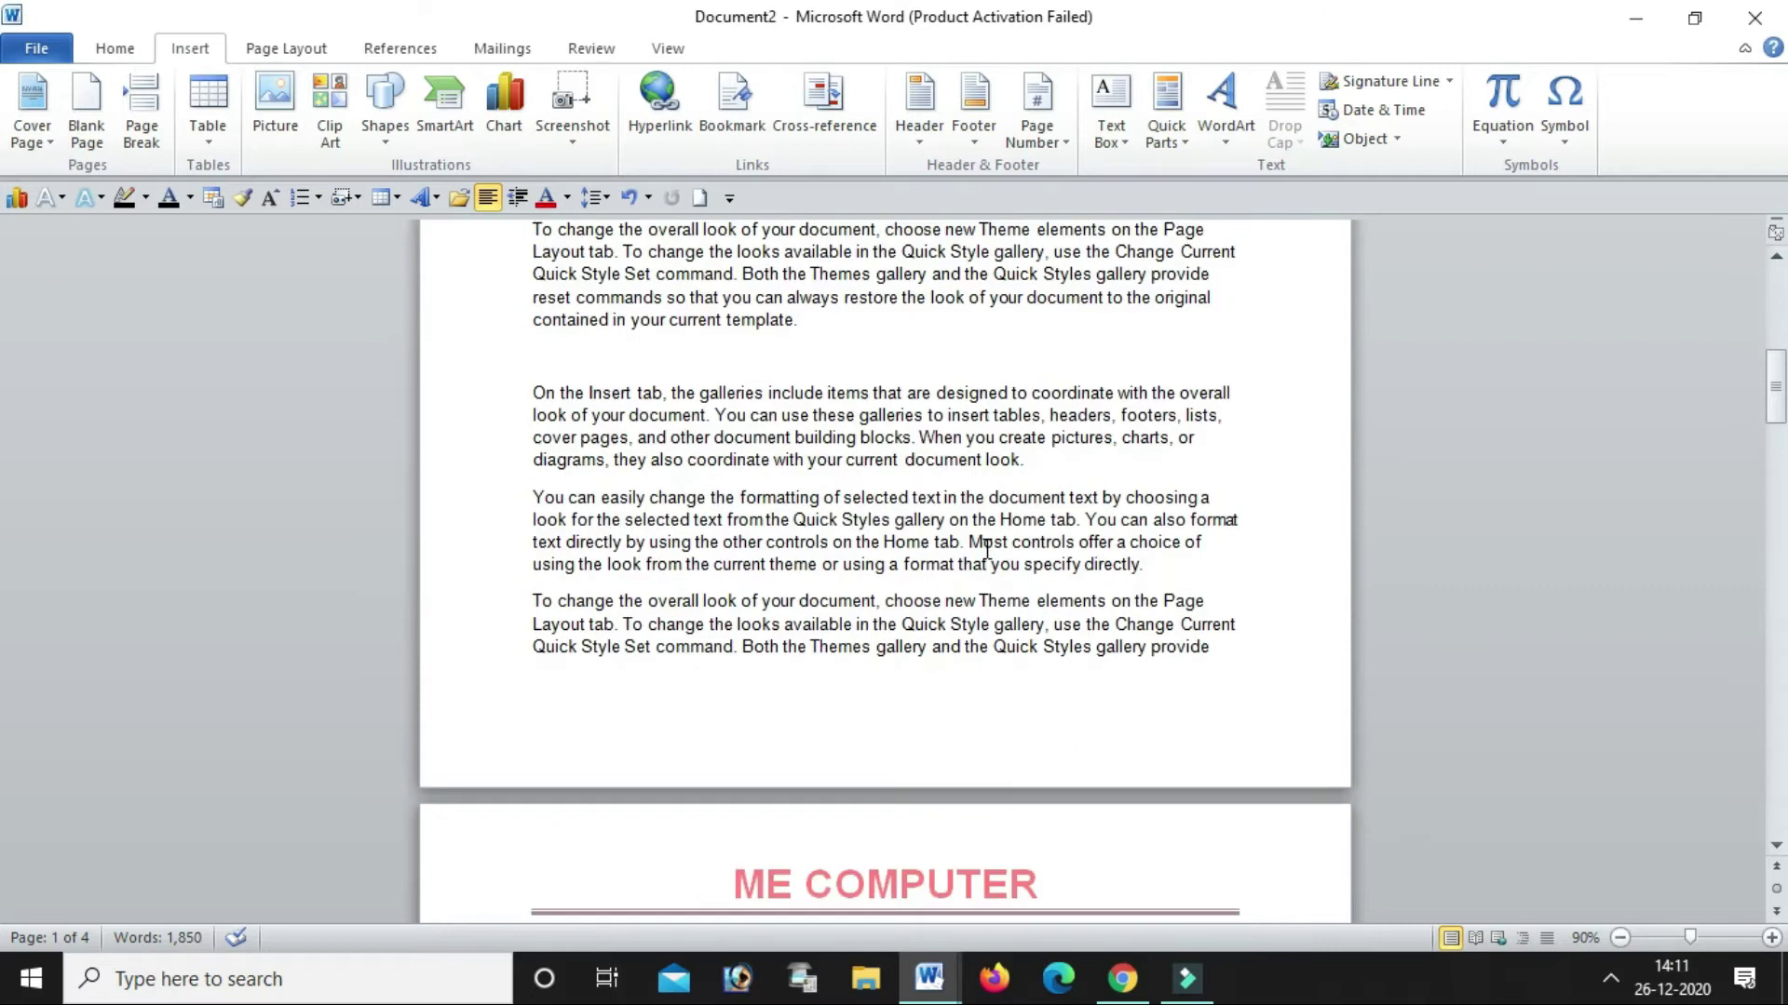
scroll(973, 550, up, 1)
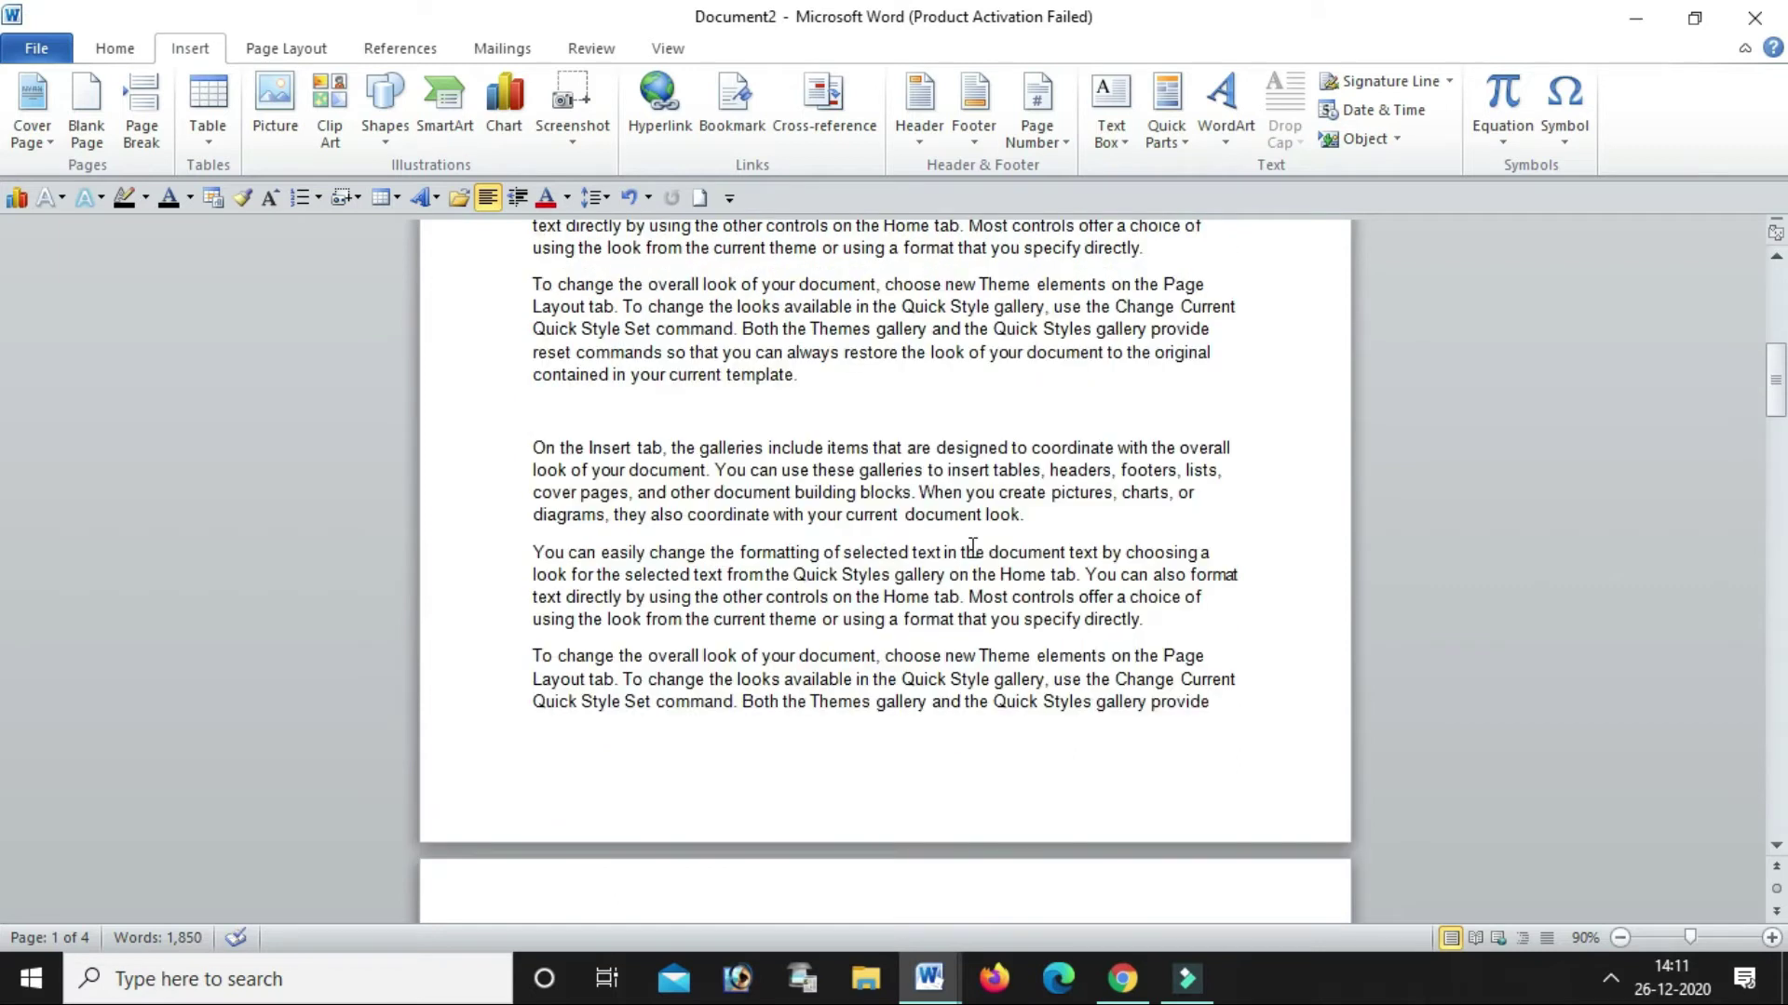
click(190, 47)
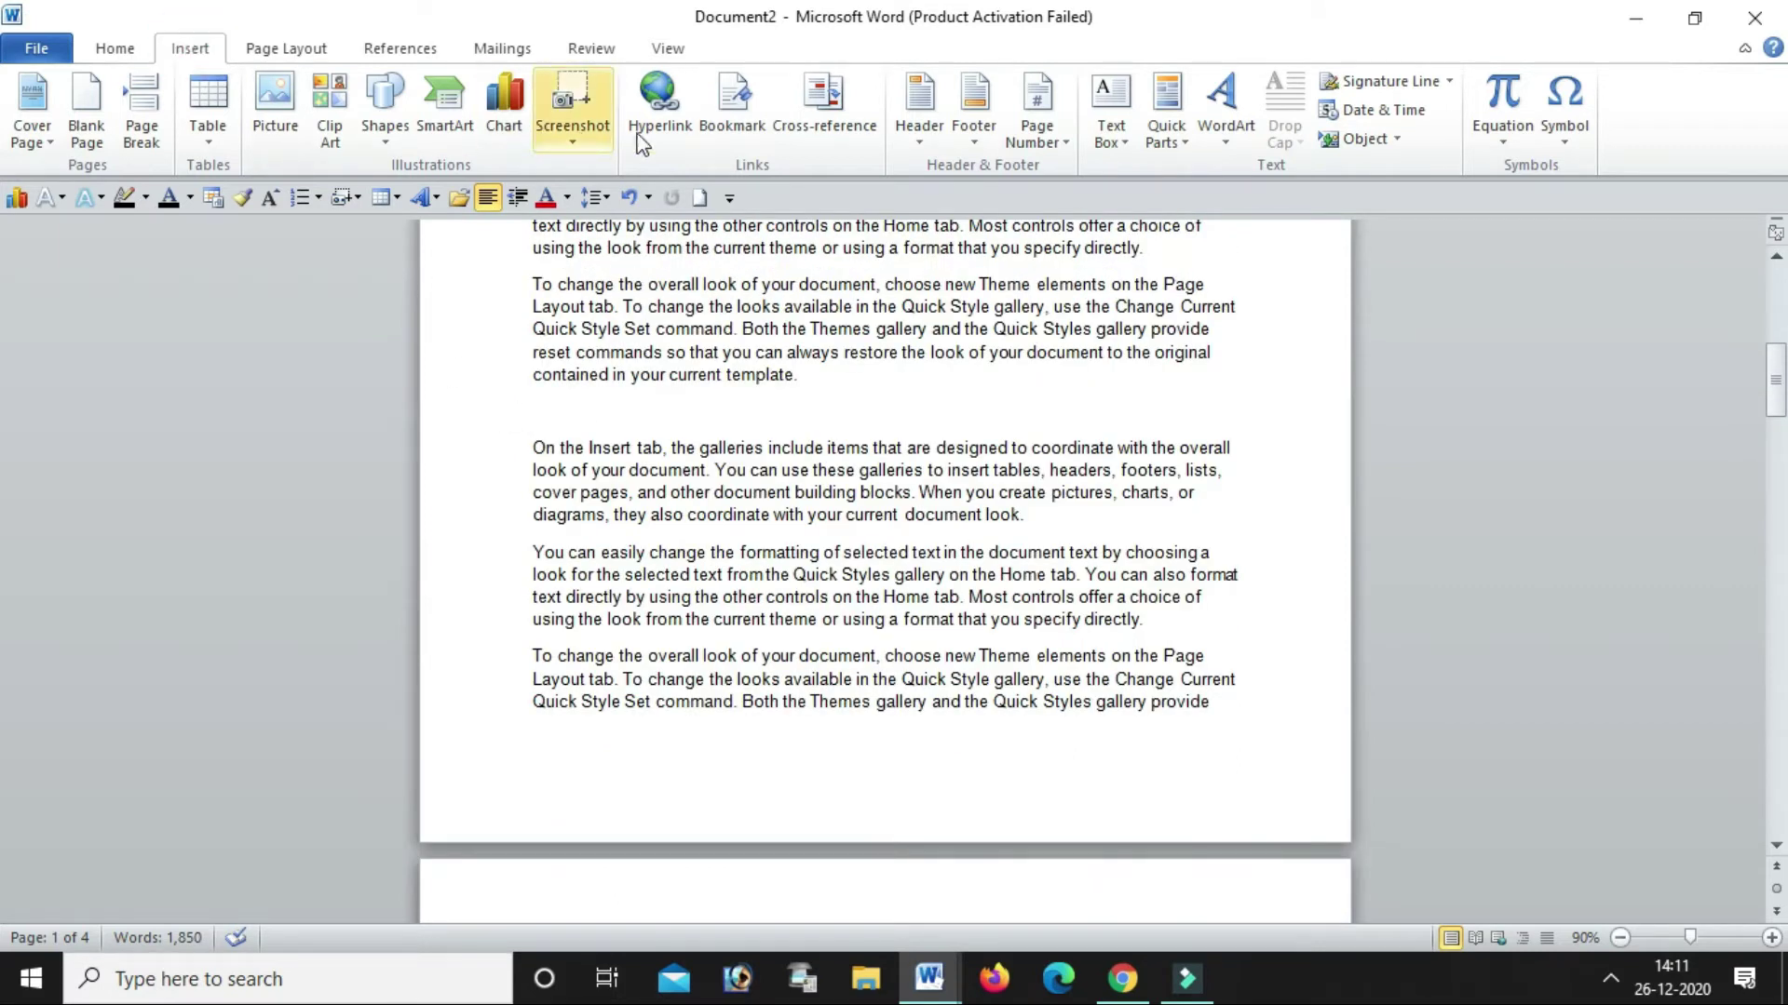
click(974, 142)
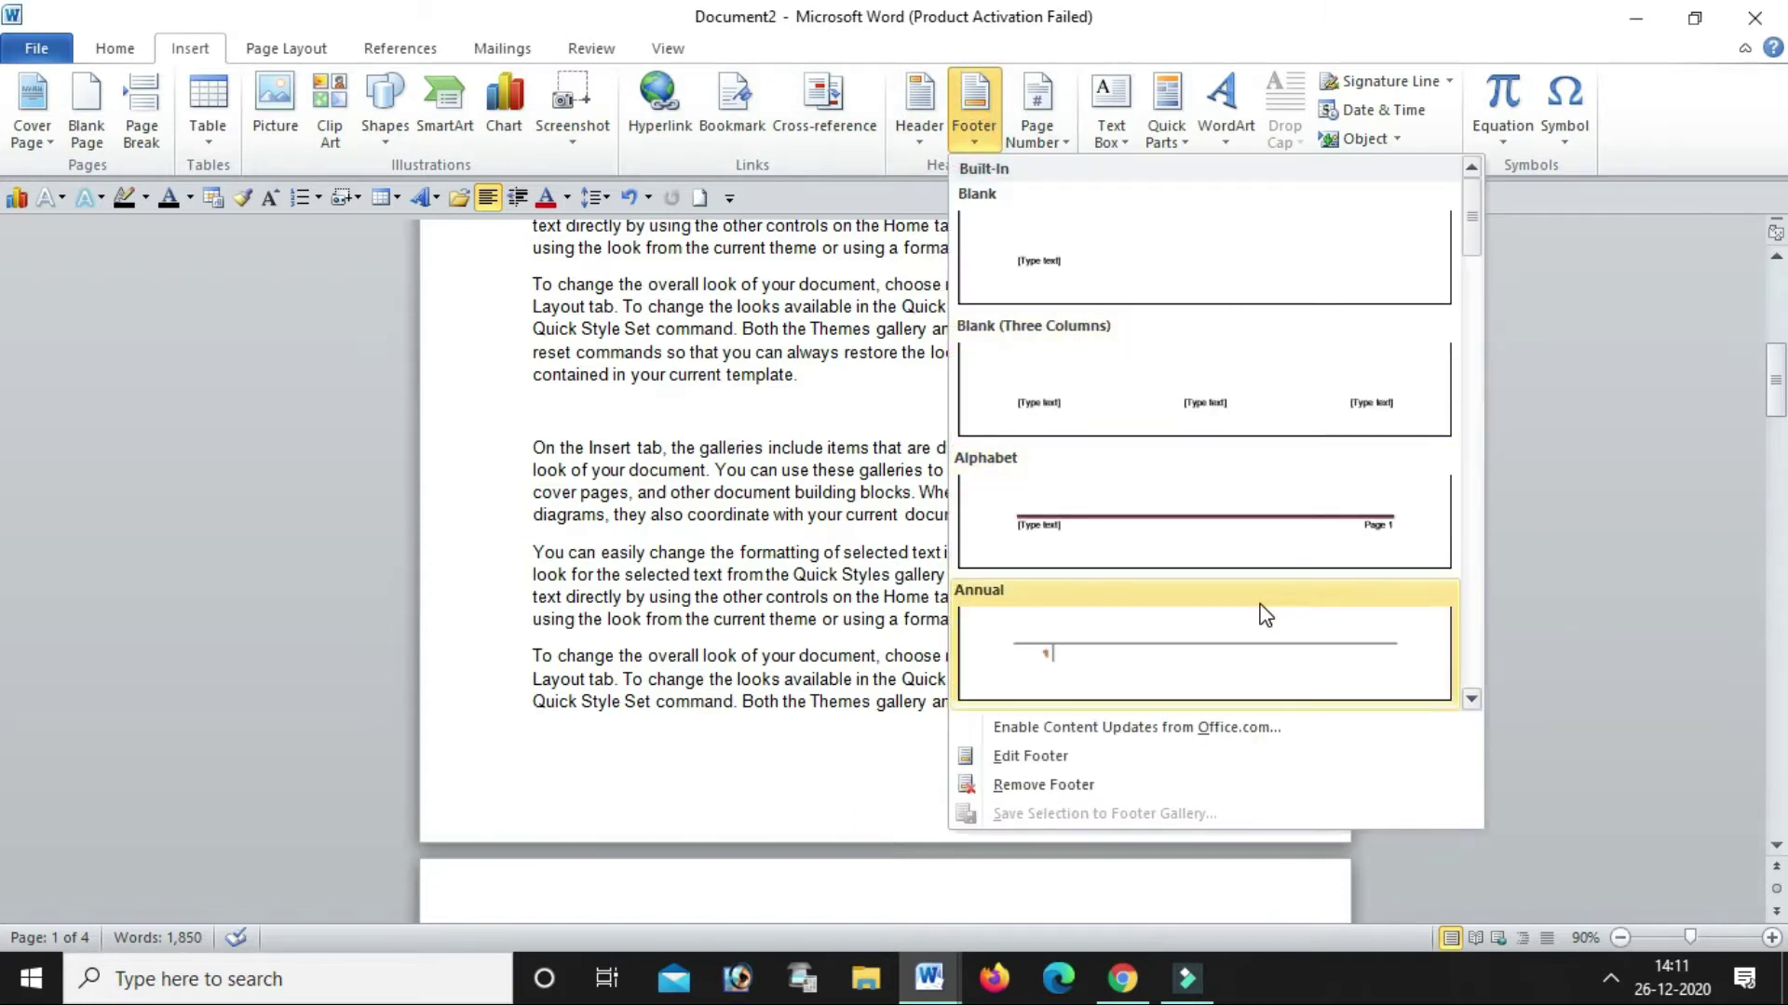
scroll(1271, 610, down, 3)
scroll(1269, 613, down, 5)
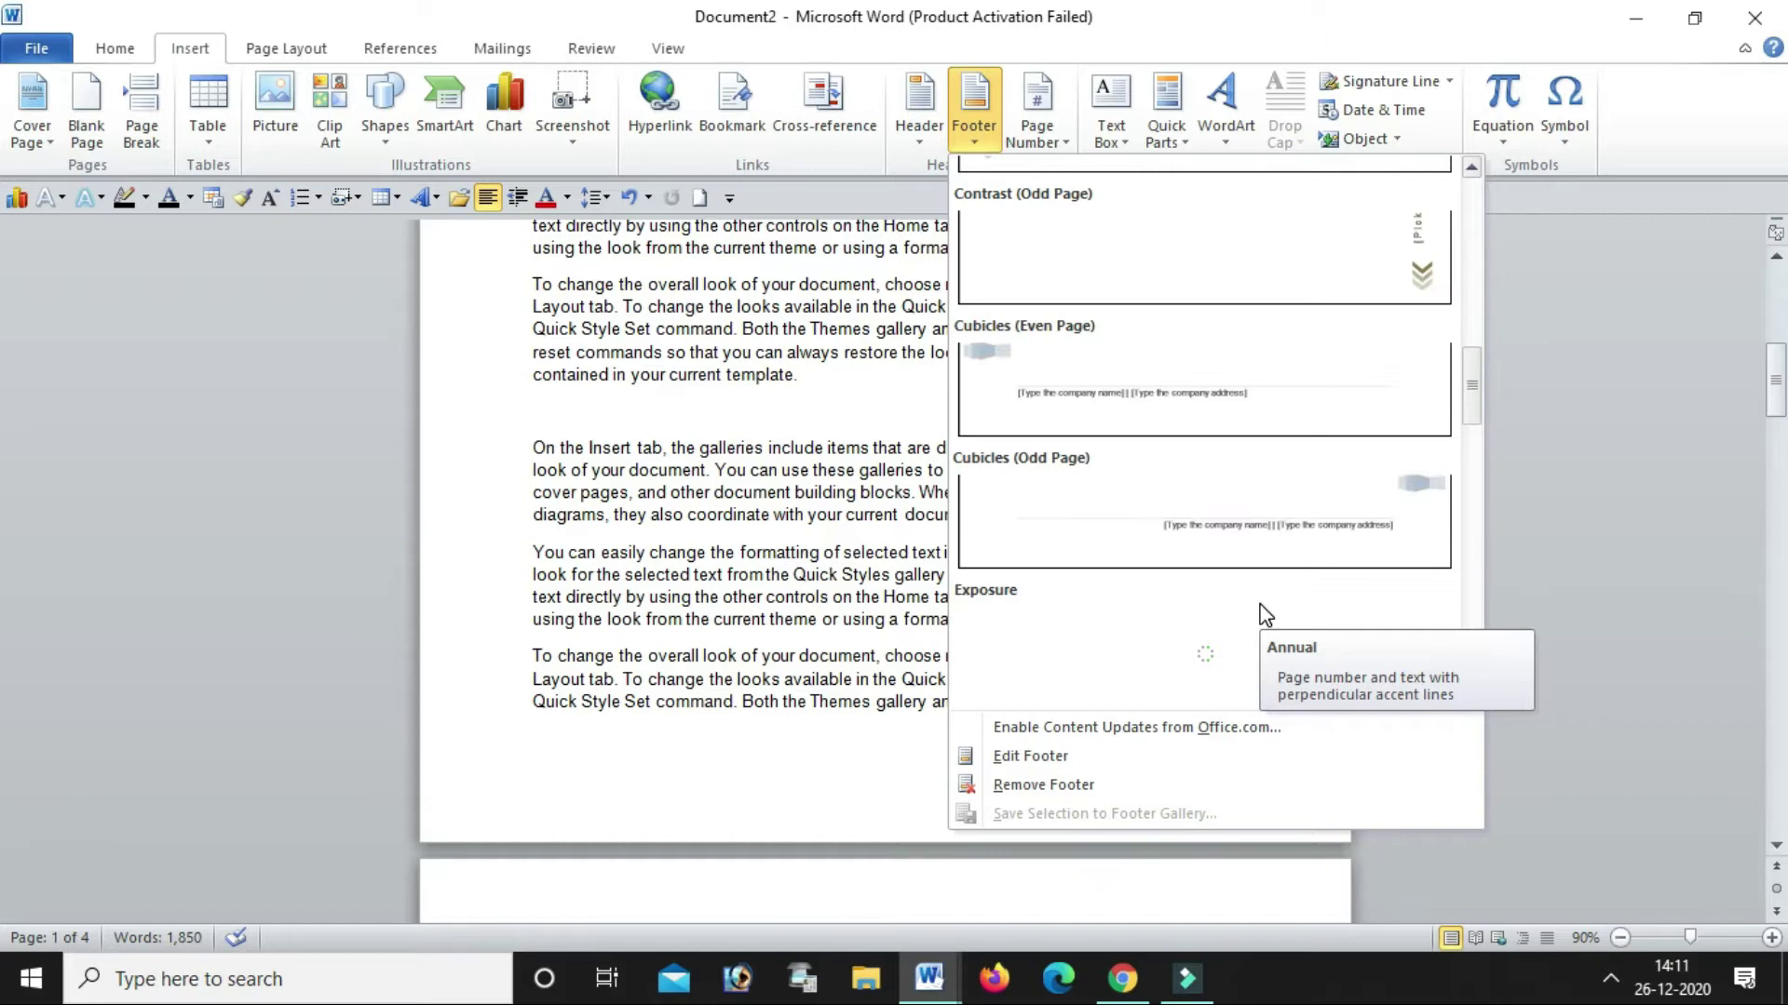
scroll(1152, 601, down, 6)
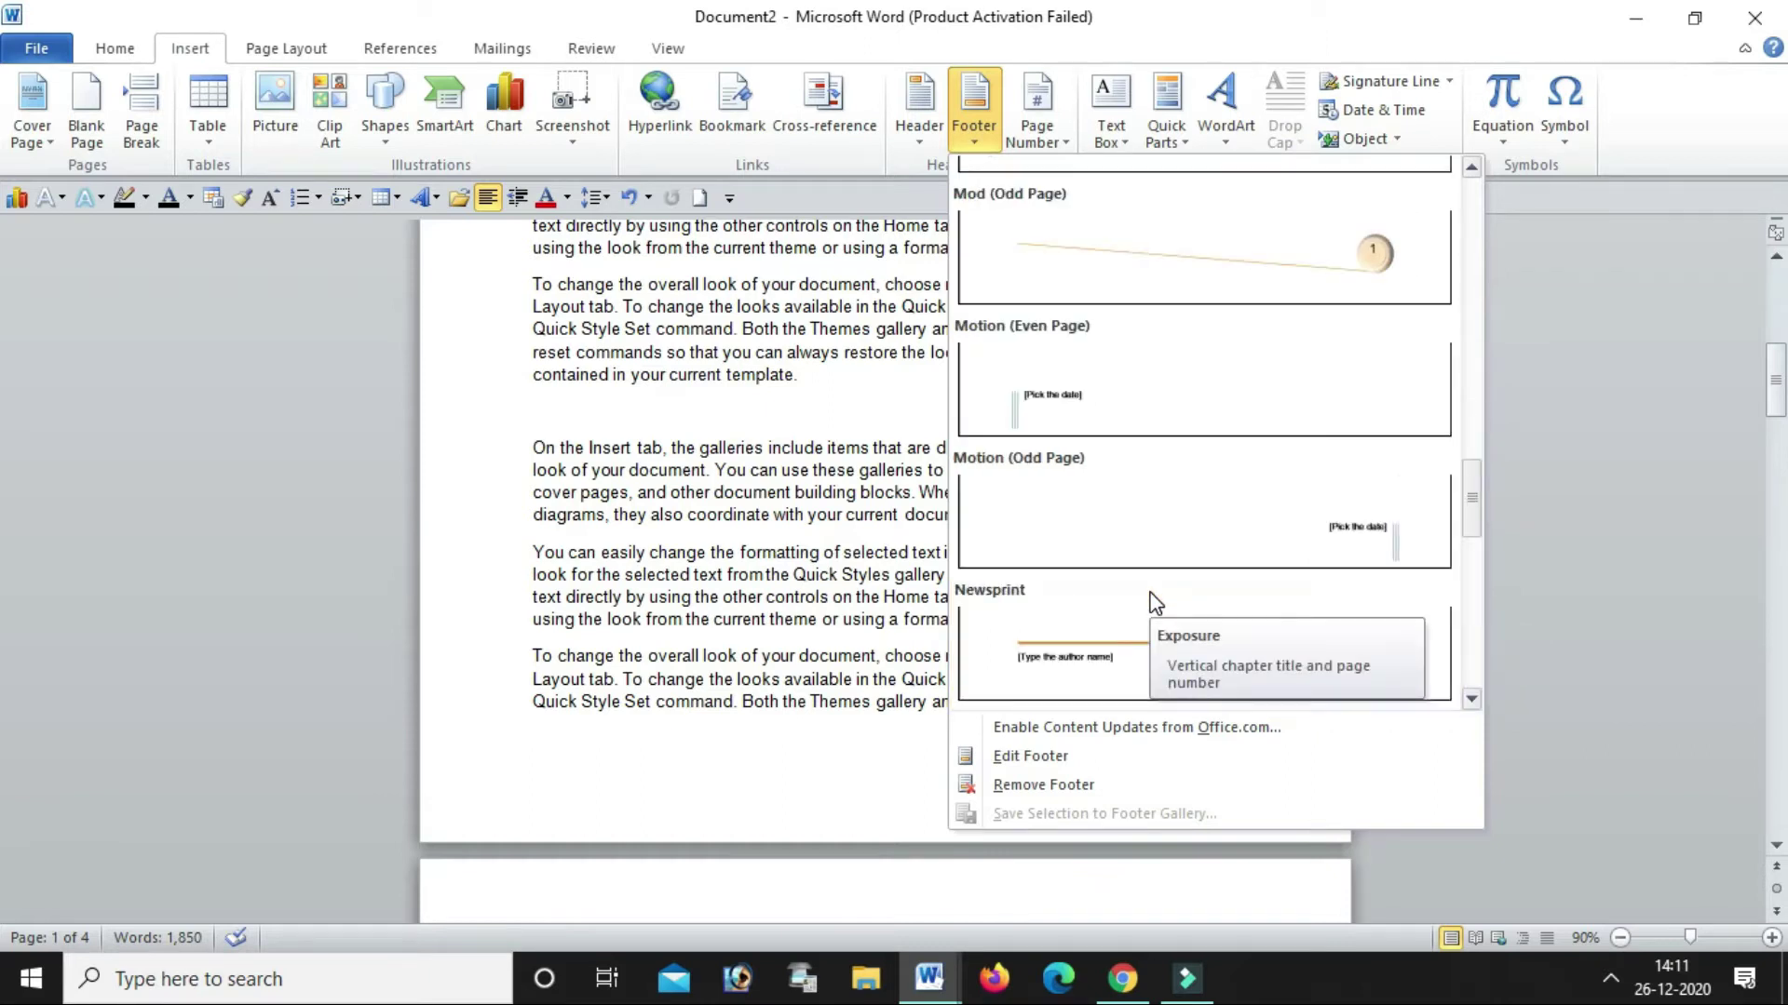
scroll(1155, 603, down, 3)
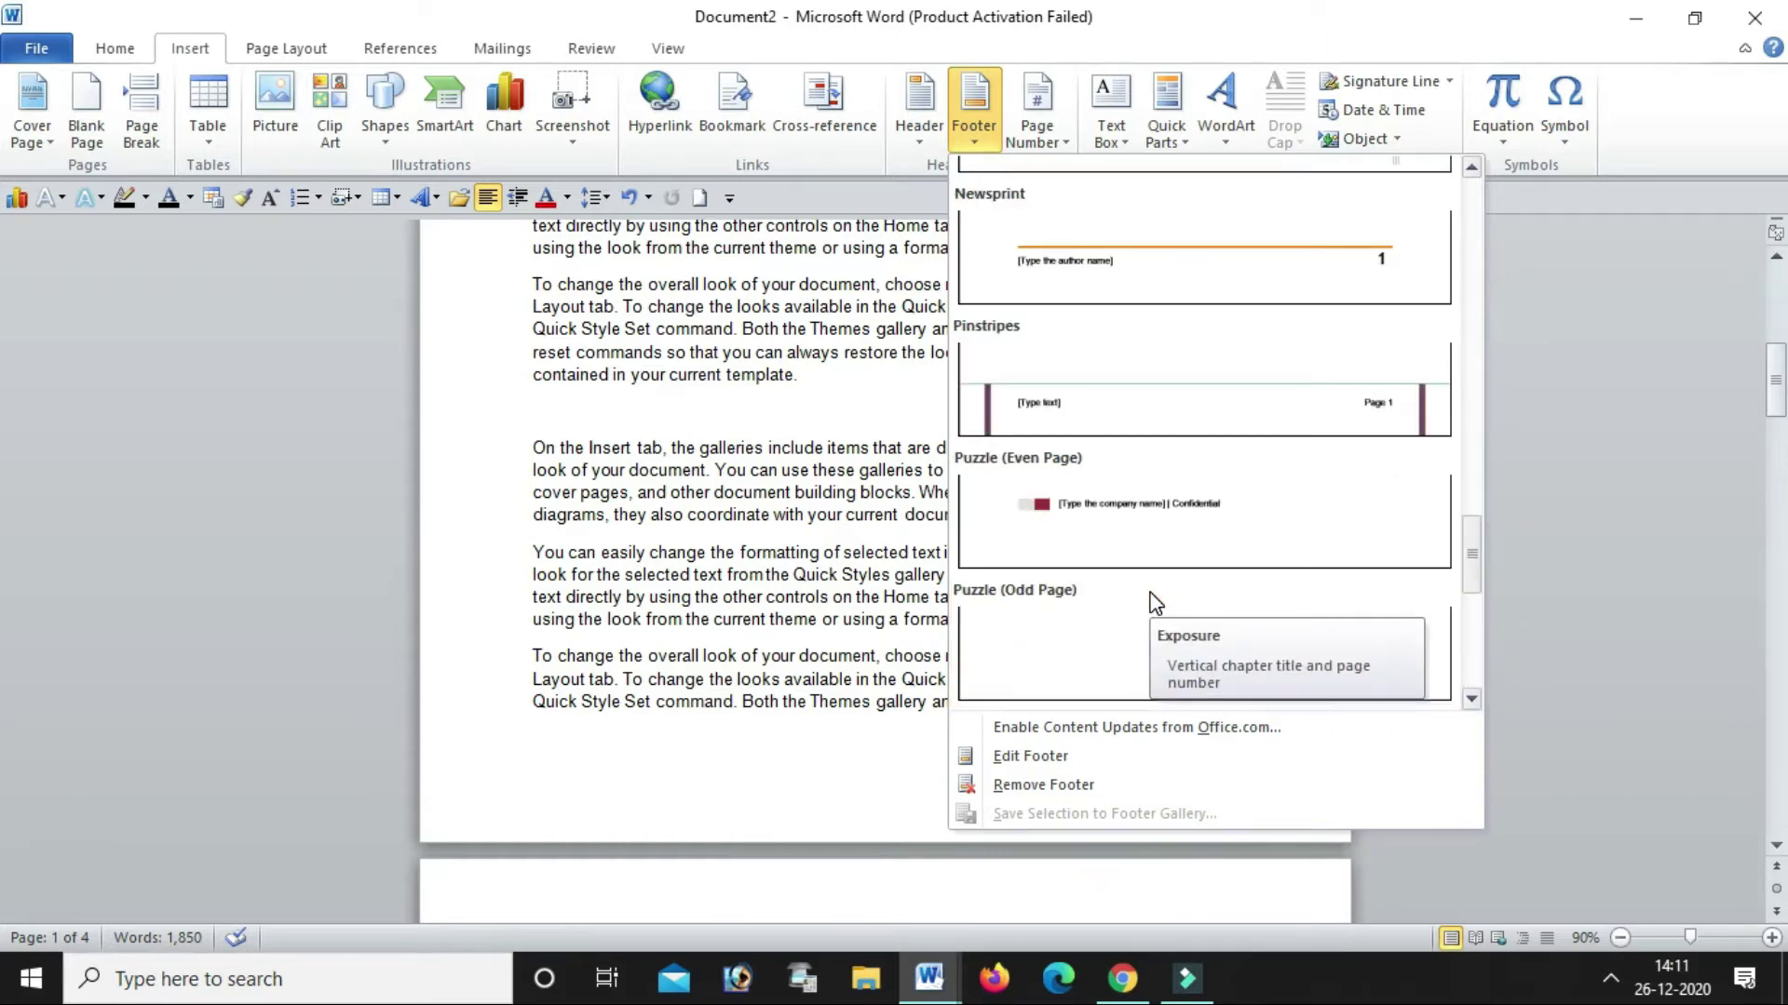
click(1187, 267)
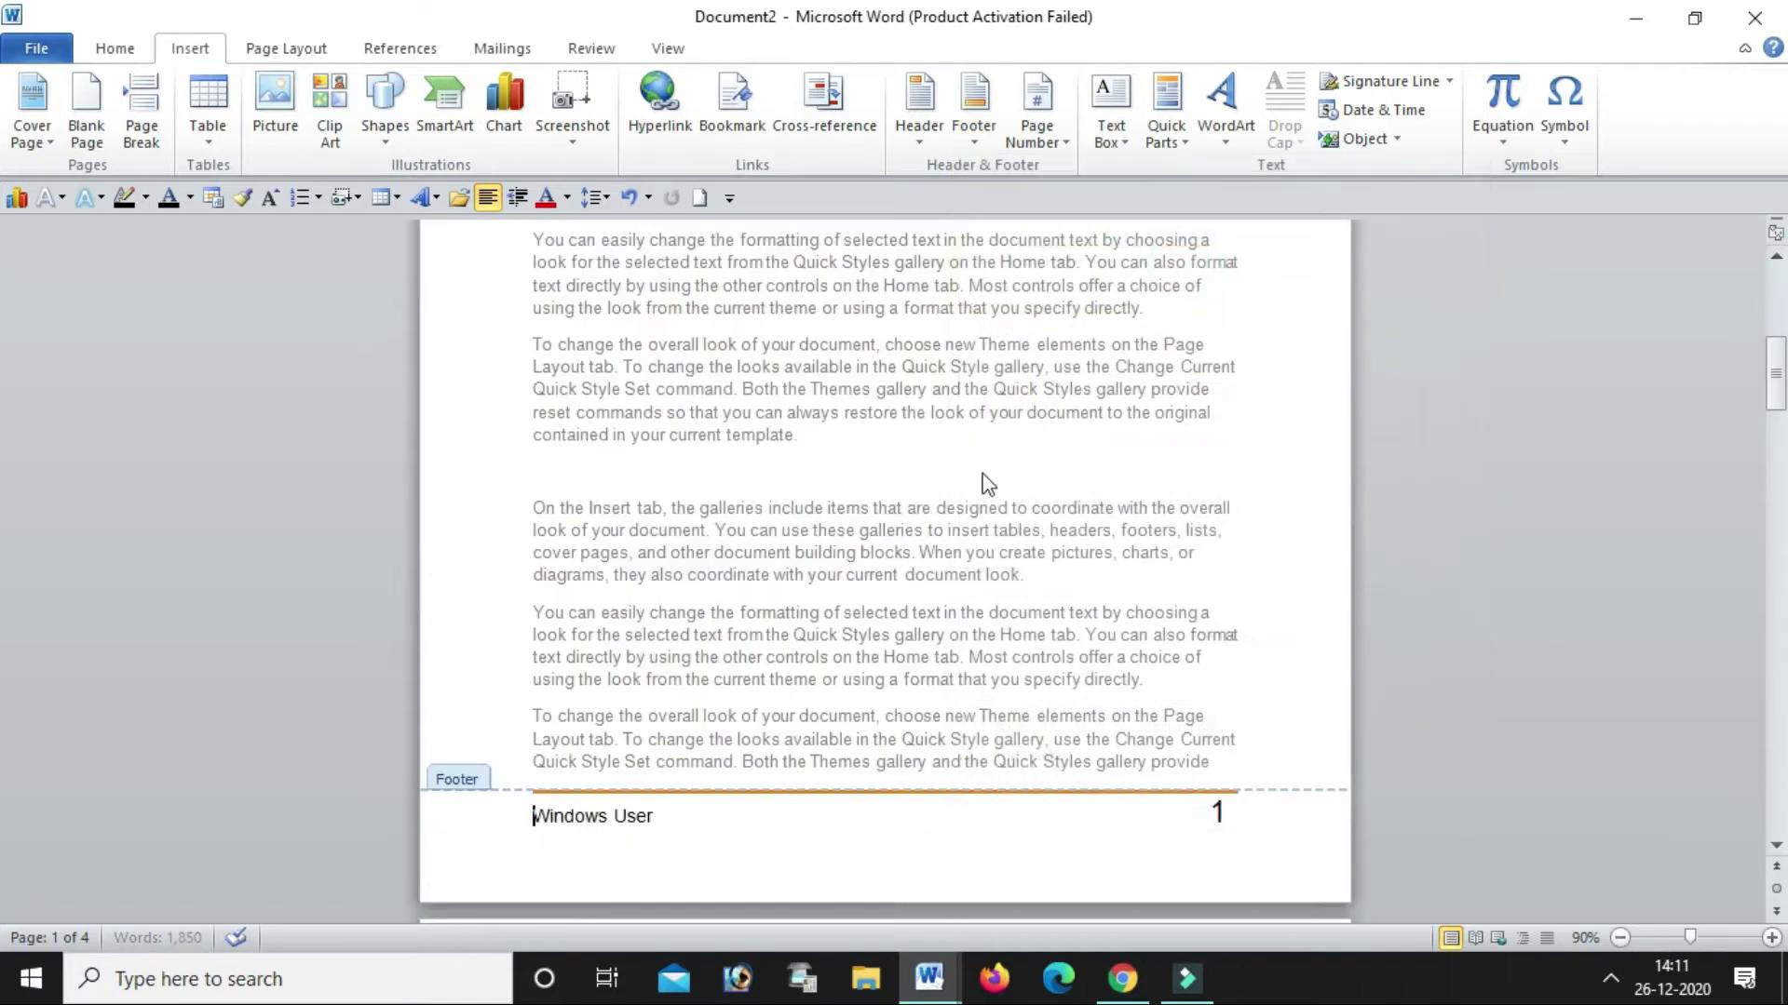
Replace the footer's author name with 'Me computer' and select that text
click(674, 650)
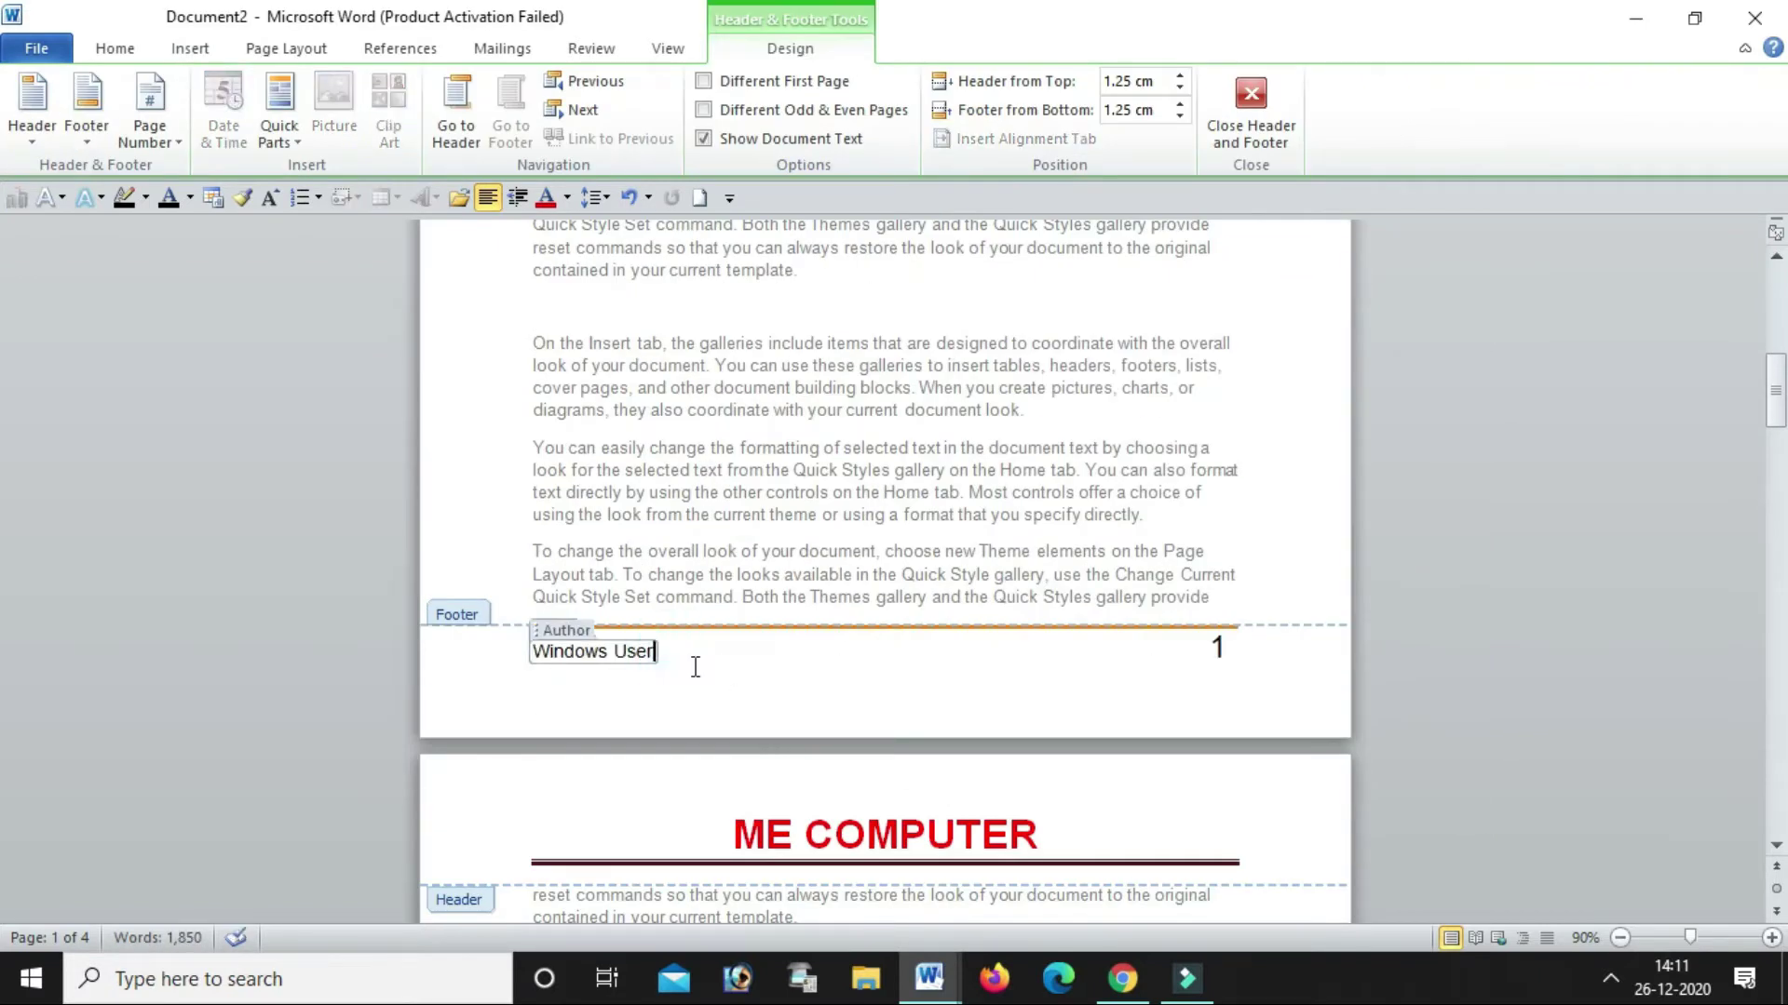
key(BackSpace)
key(BackSpace)
key(BackSpace)
key(BackSpace)
key(BackSpace)
key(BackSpace)
key(BackSpace)
key(BackSpace)
key(BackSpace)
key(BackSpace)
key(BackSpace)
text(E)
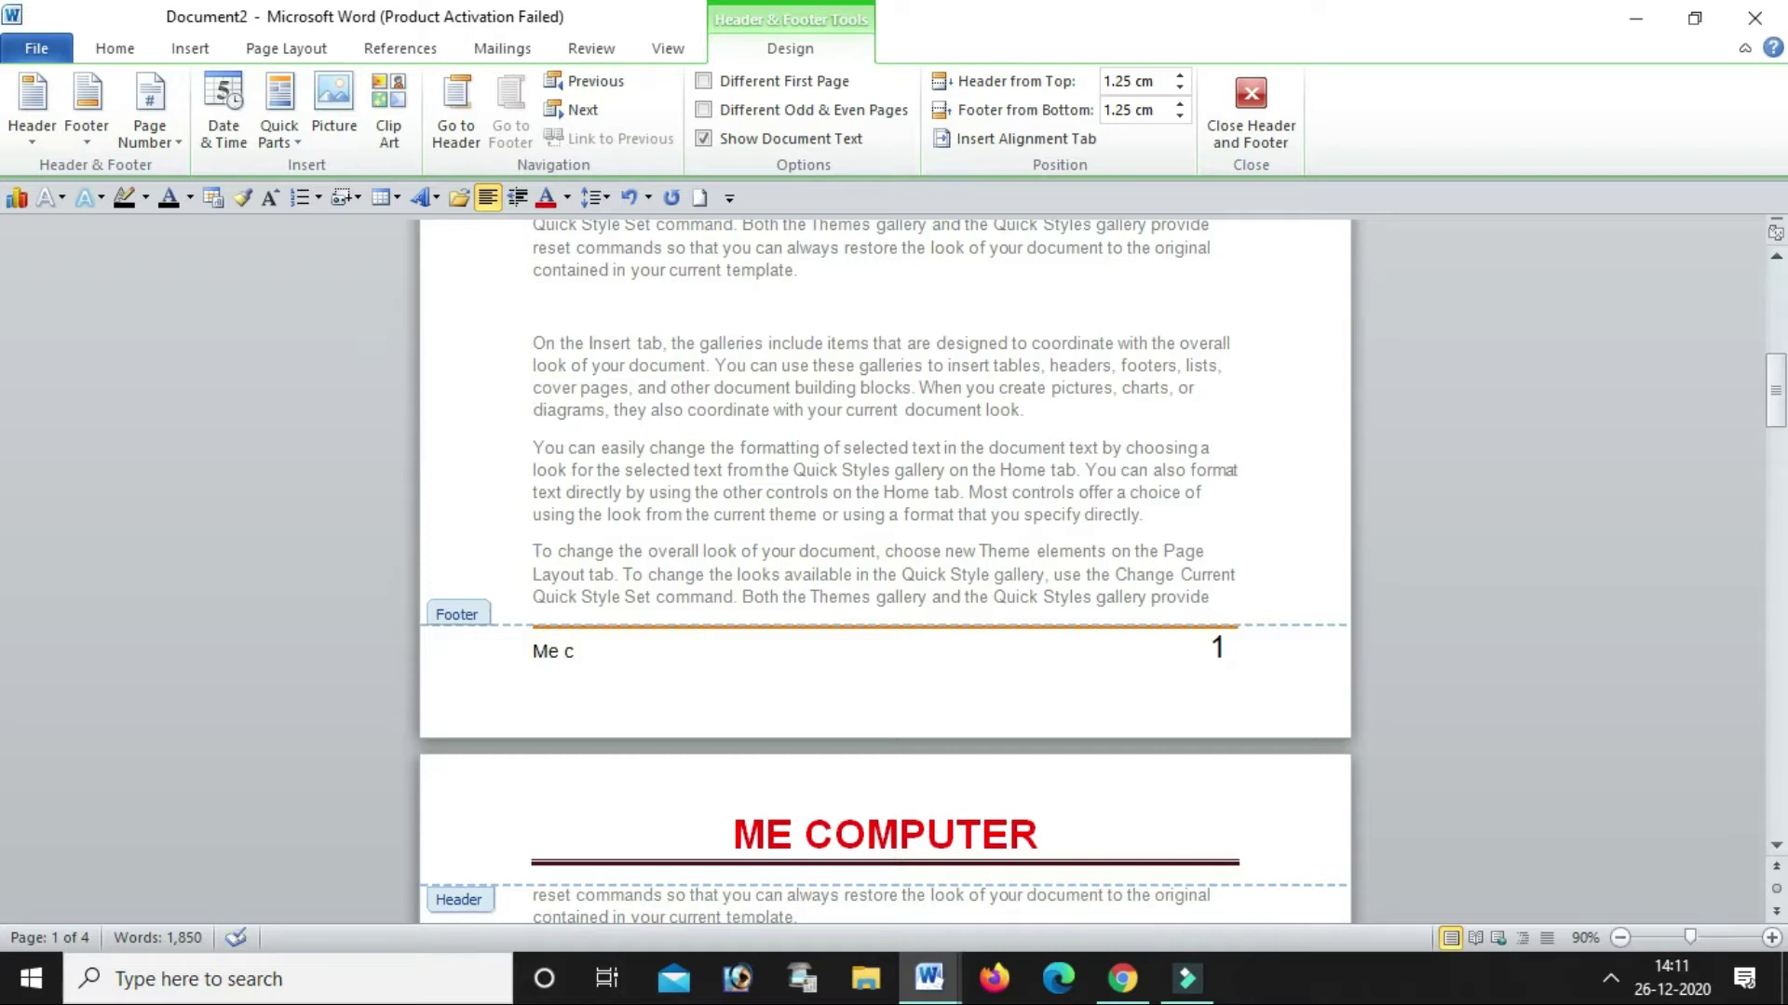
text( mputer)
click(531, 650)
mouse_move(530, 651)
mouse_down()
mouse_move(678, 679)
mouse_move(519, 657)
mouse_up()
click(679, 679)
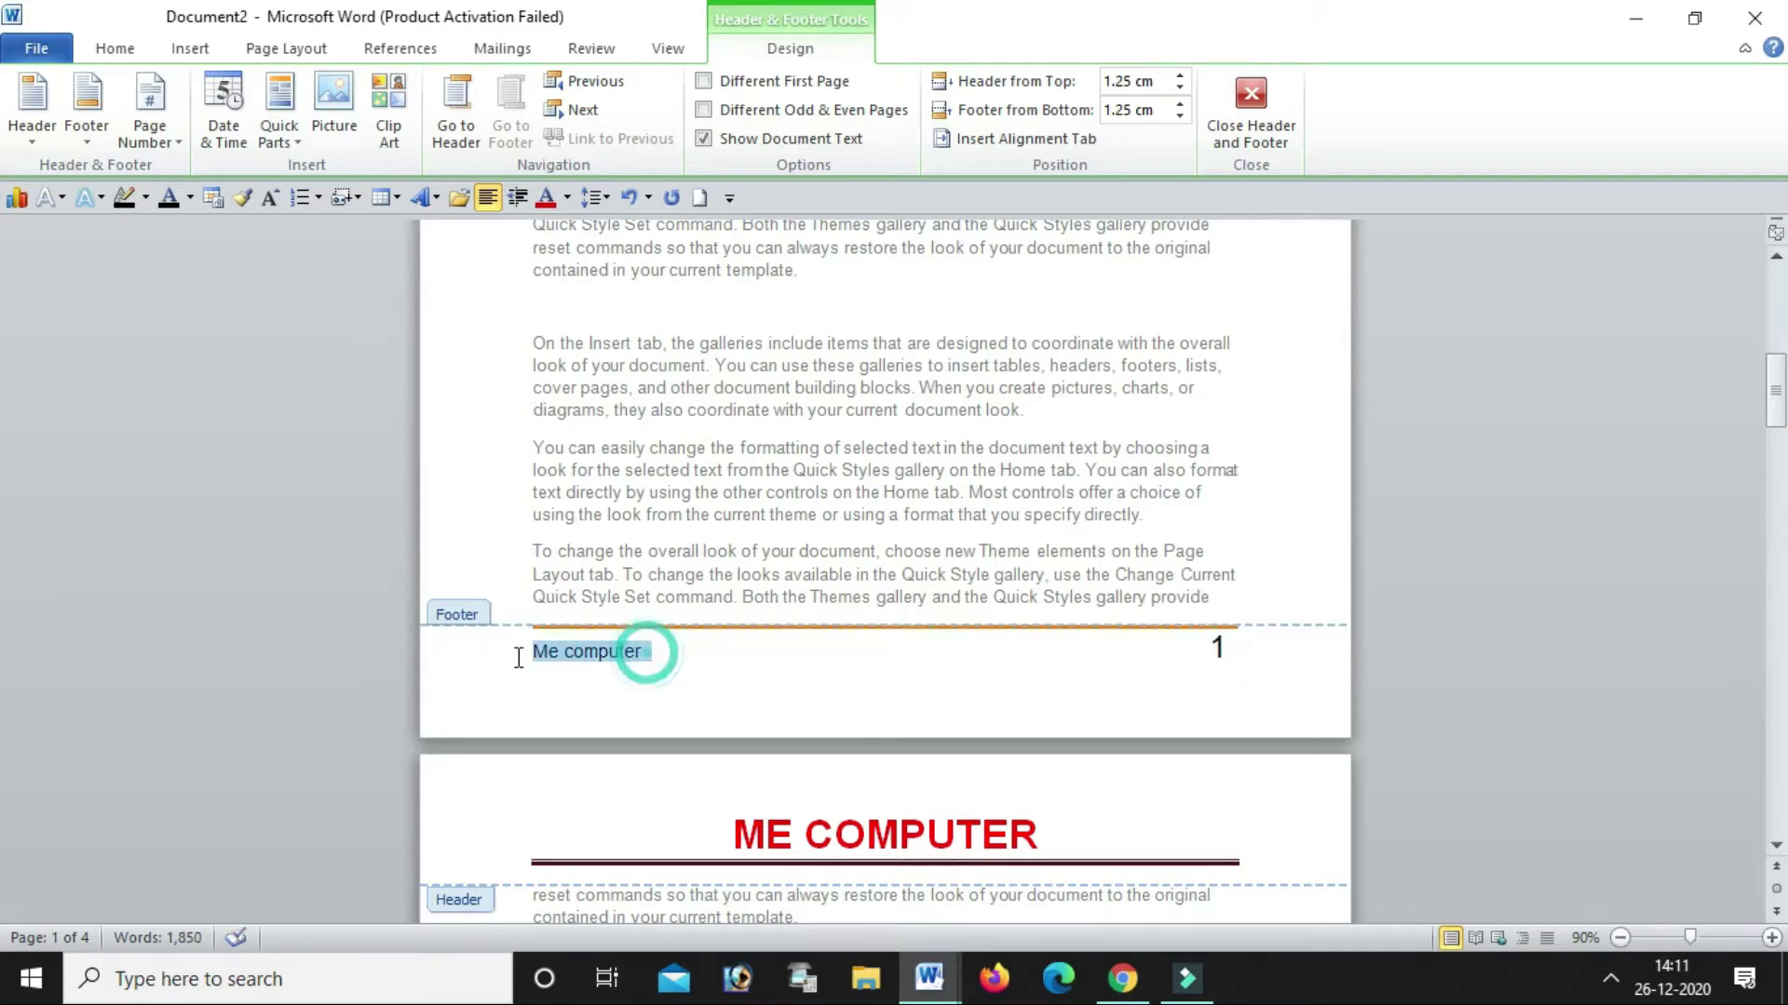
Format the footer text Me computer at 20 pt, red and bold
click(118, 49)
click(402, 93)
click(402, 93)
click(402, 93)
click(402, 93)
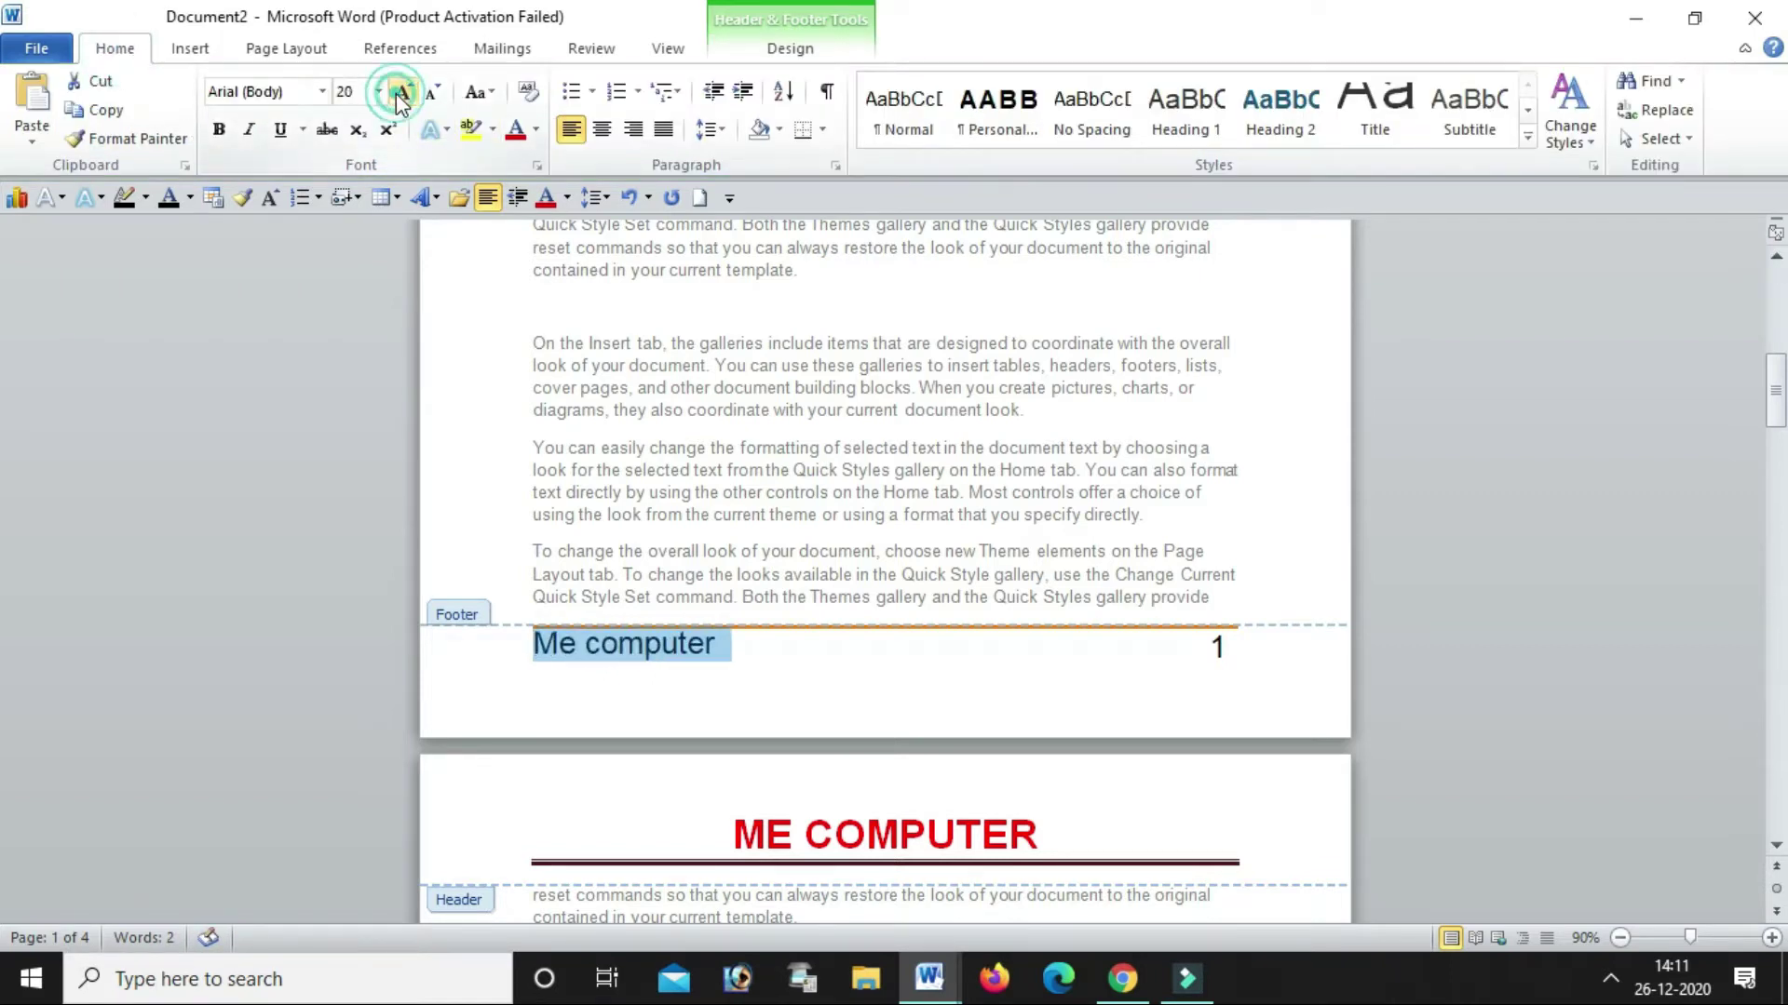
click(537, 133)
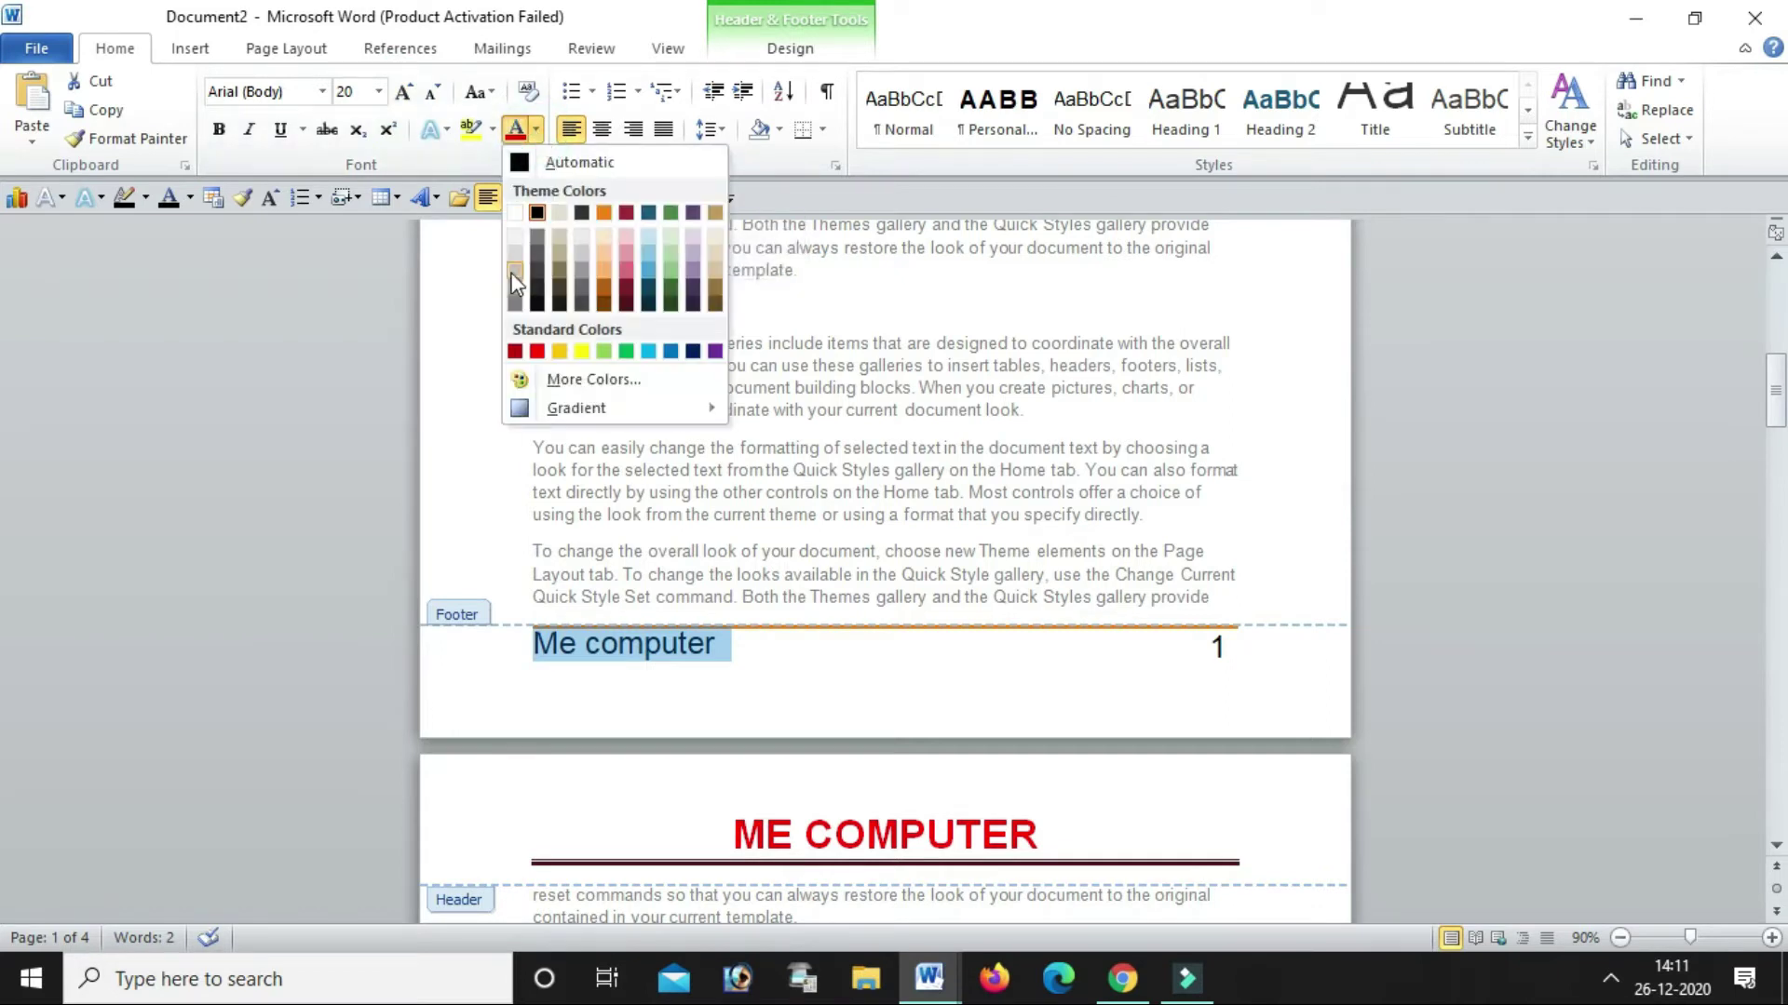
click(537, 352)
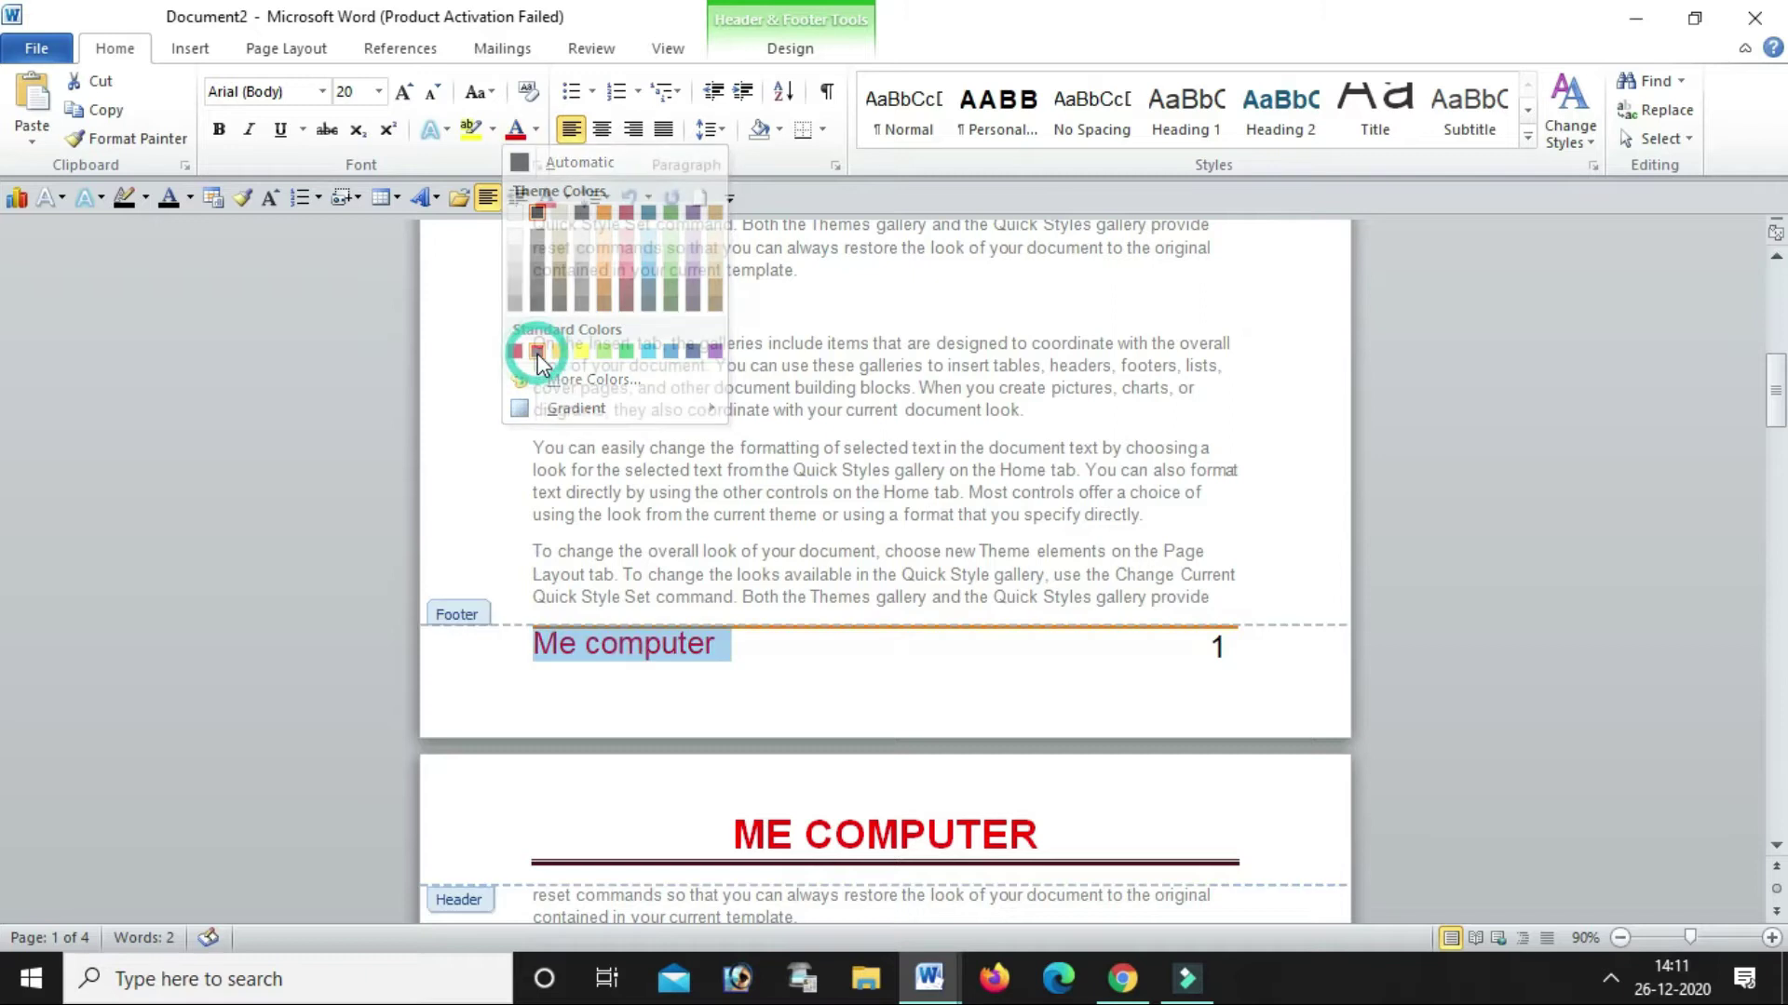
click(221, 130)
click(791, 662)
scroll(795, 656, up, 4)
scroll(795, 657, up, 5)
scroll(795, 656, up, 6)
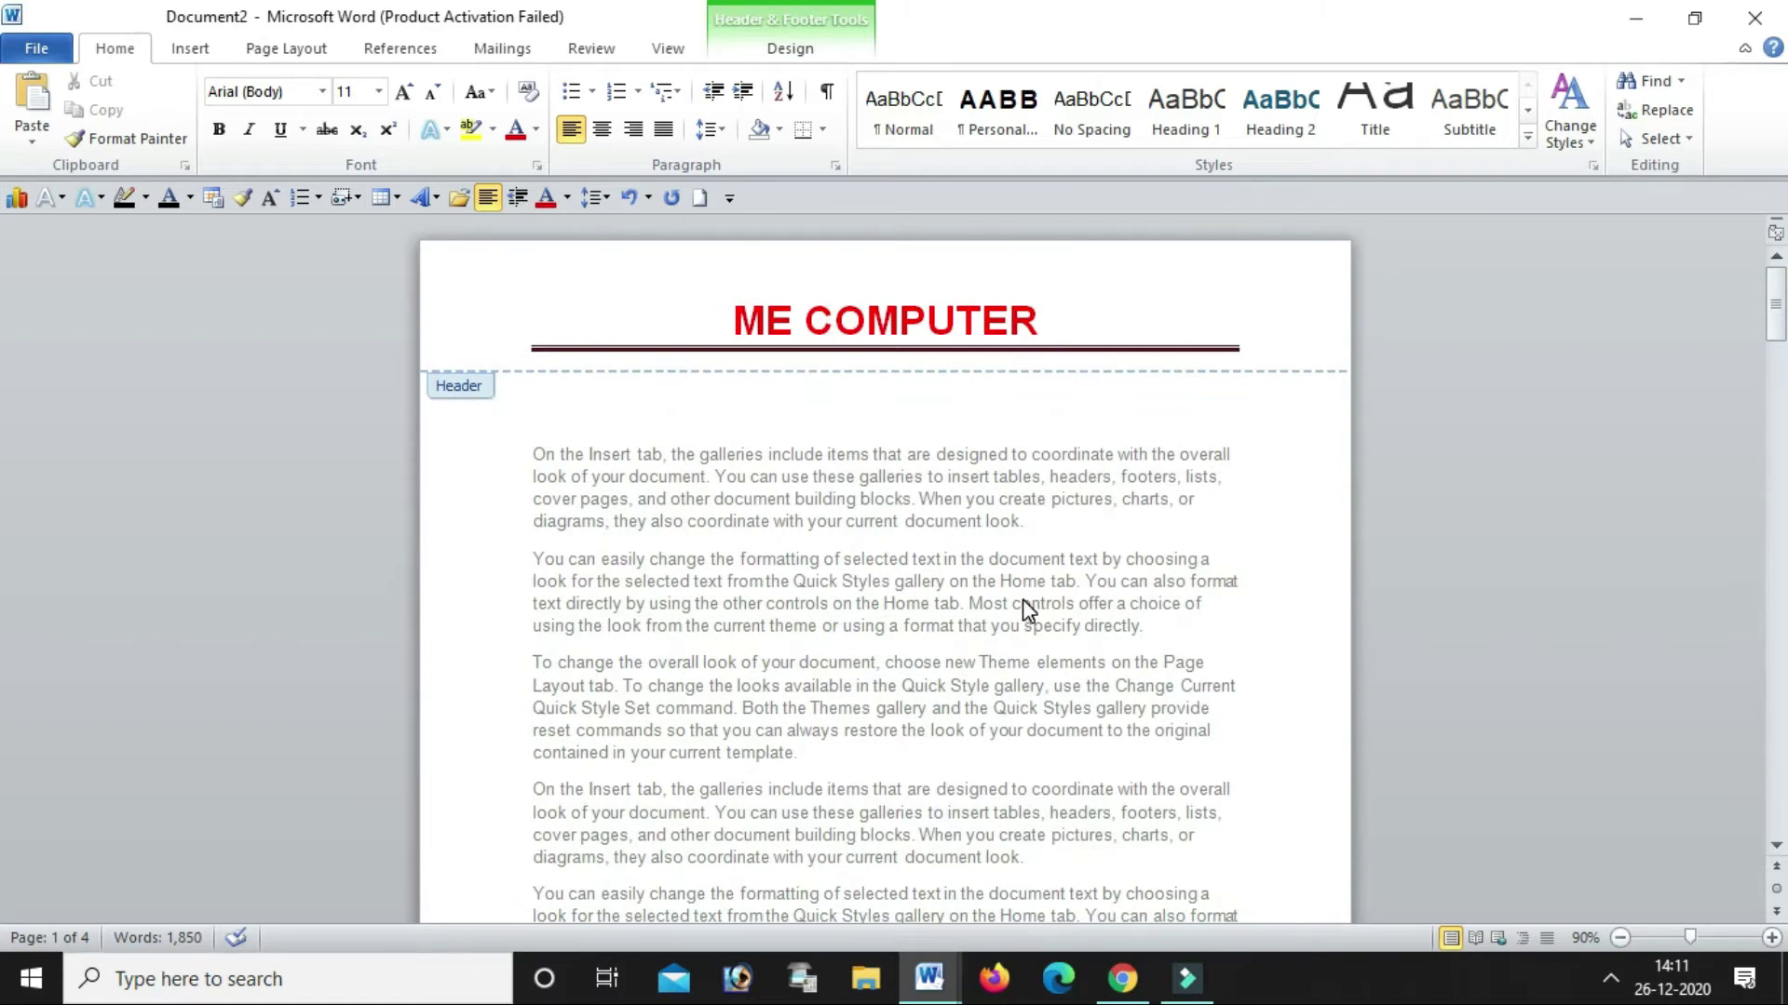
Exit header and footer editing back to the body text
scroll(1080, 337, down, 1)
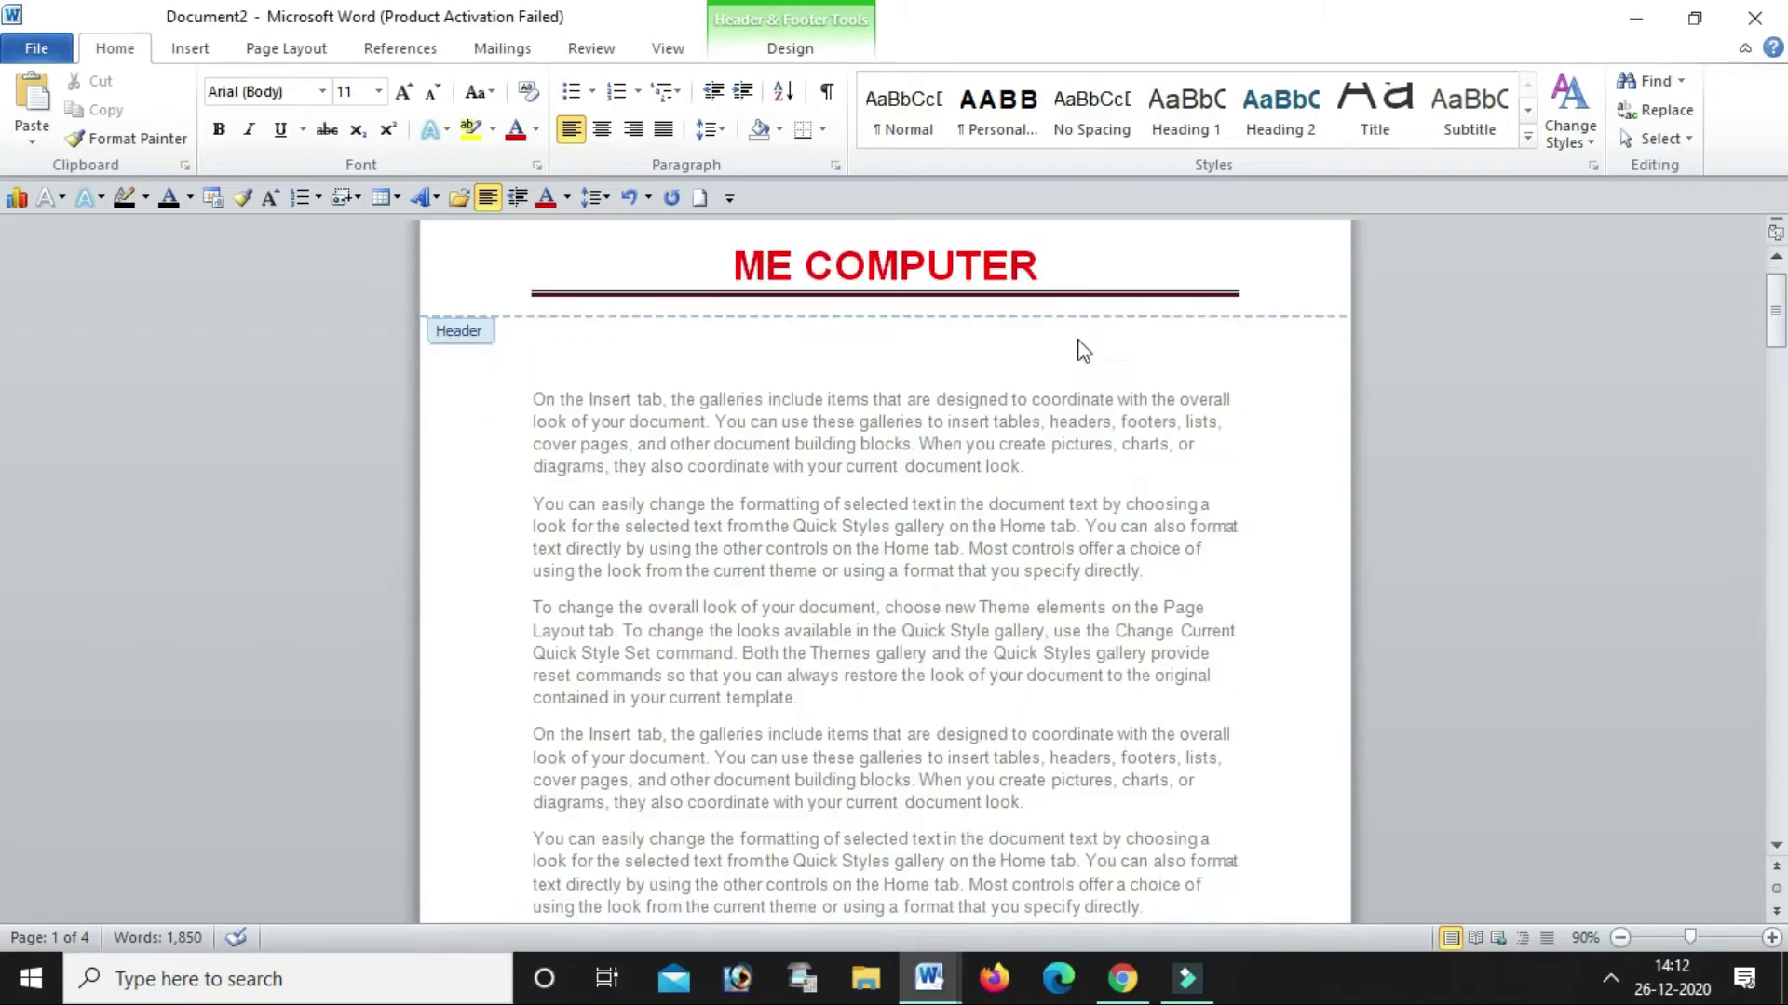
scroll(1012, 503, up, 1)
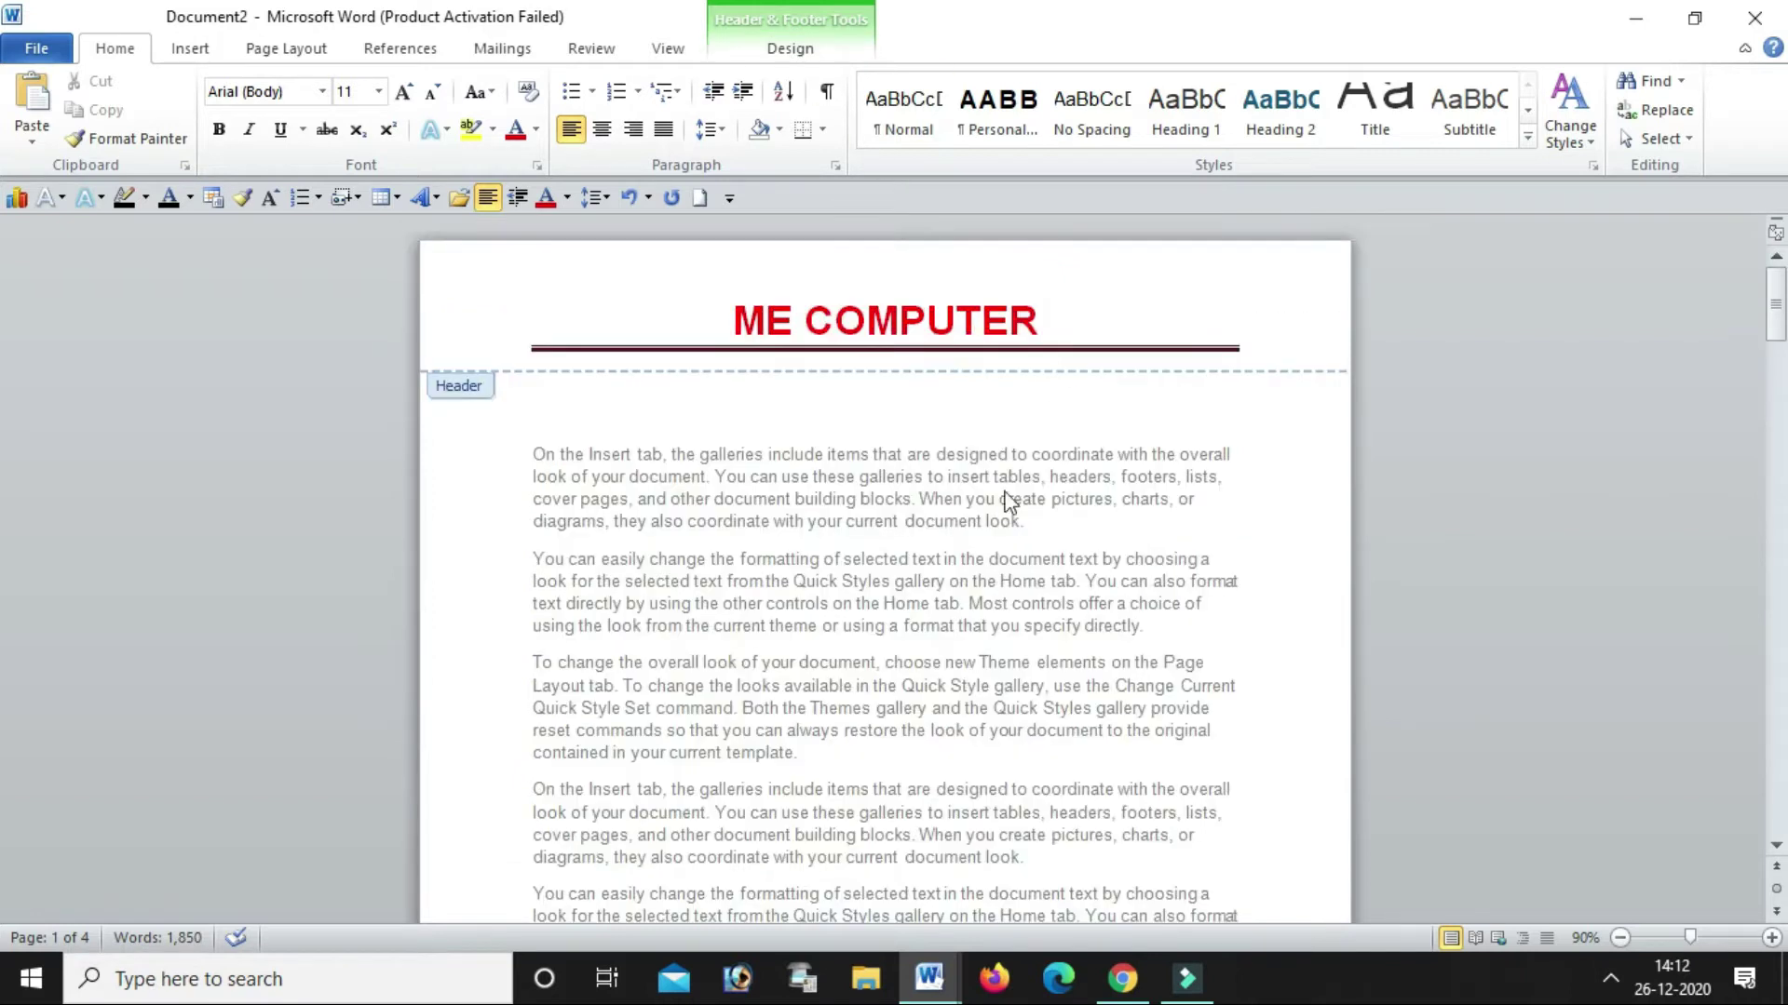
scroll(965, 611, down, 2)
scroll(1015, 560, up, 1)
scroll(1024, 570, down, 3)
scroll(1029, 577, down, 2)
double_click(1035, 535)
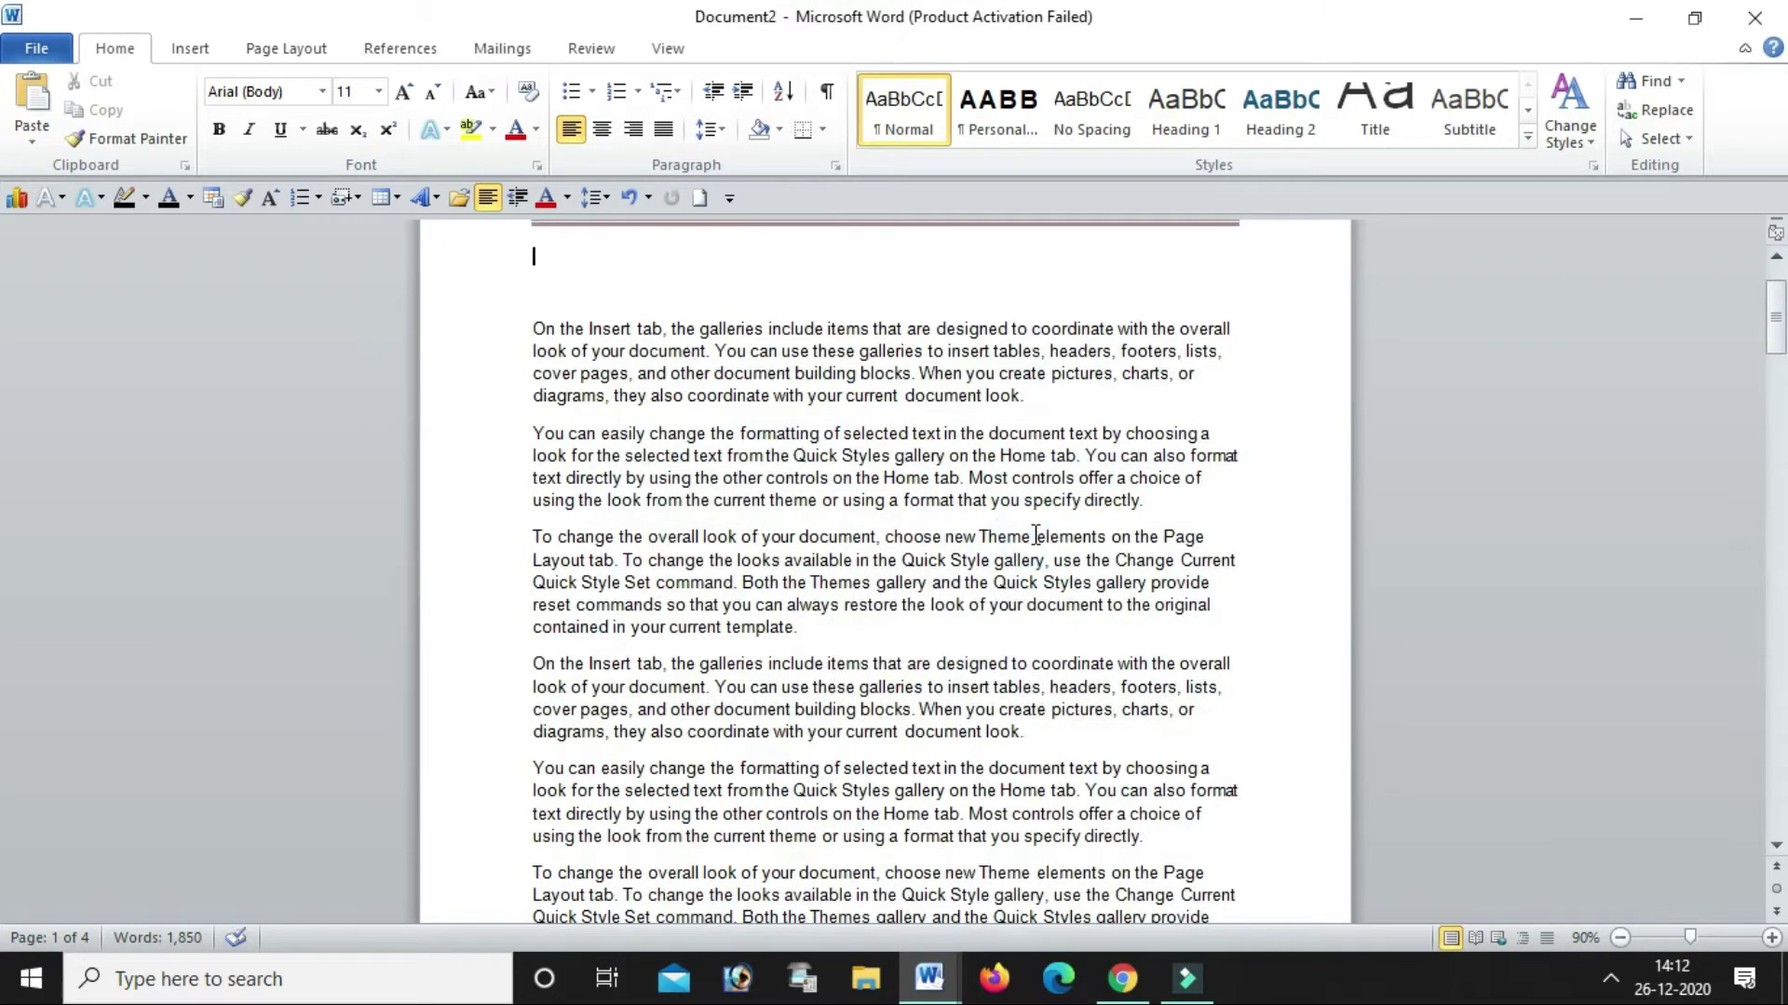
Type test letters below the header title, then delete them
scroll(1036, 535, up, 1)
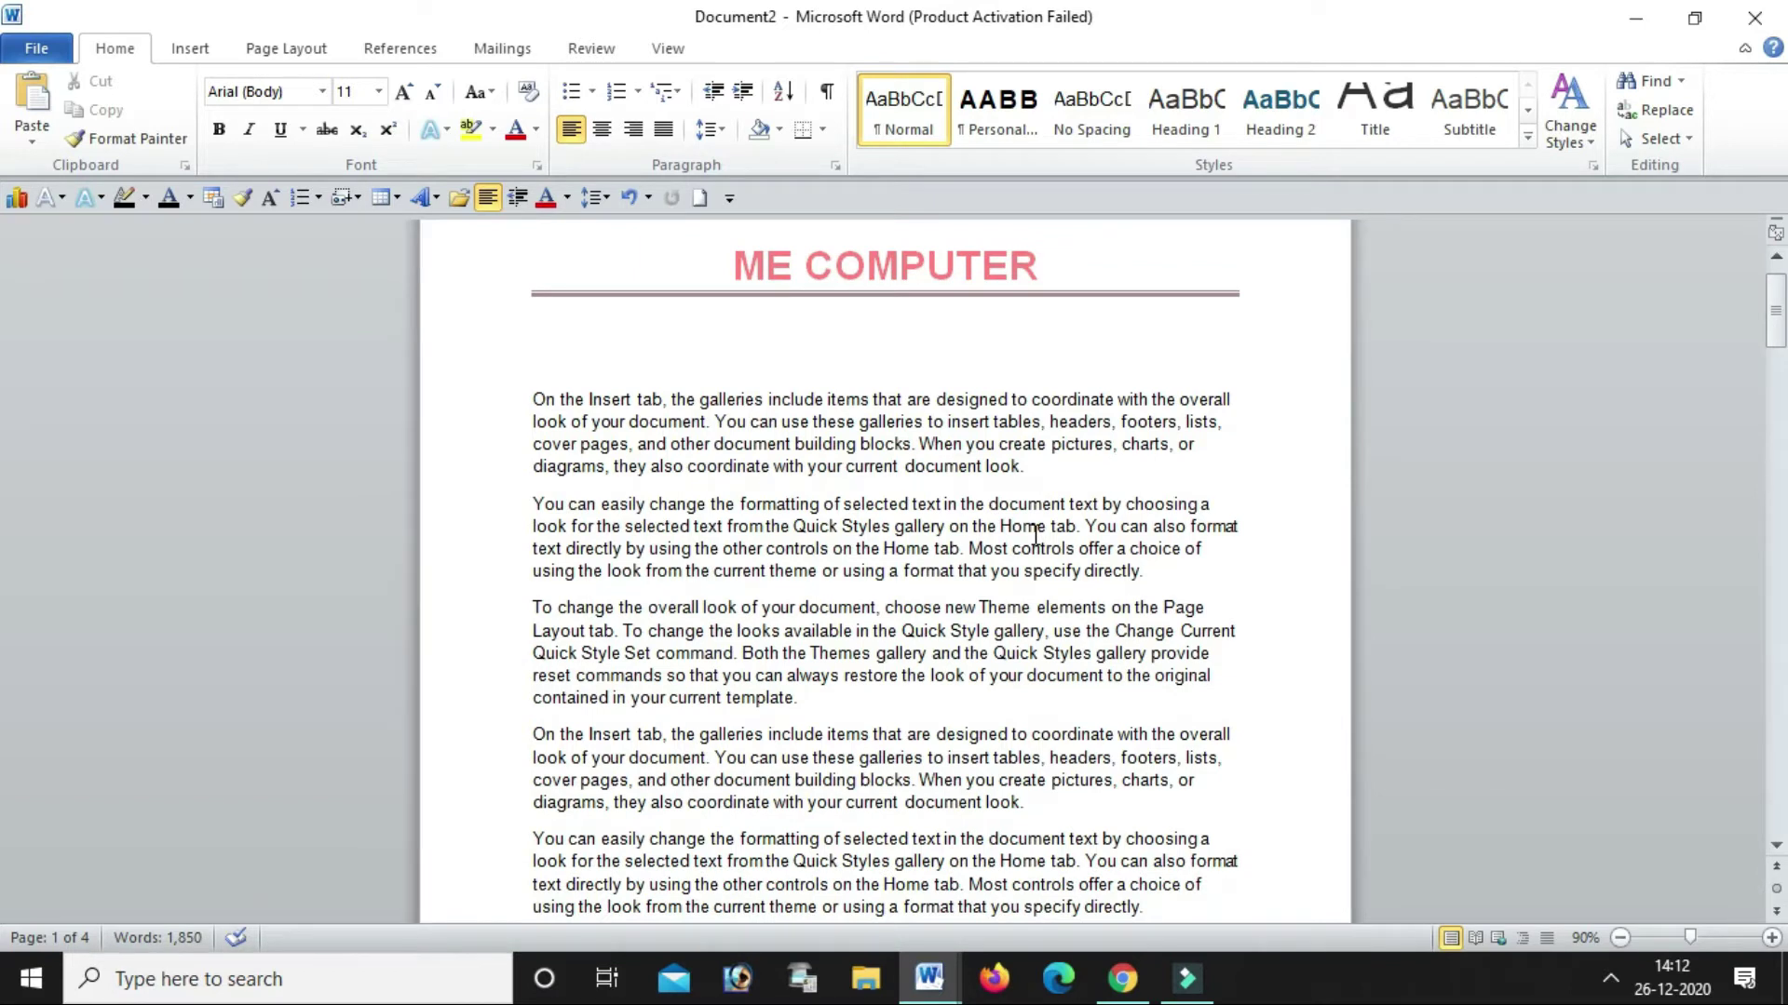
scroll(1005, 550, up, 1)
click(1093, 345)
text(dddddd)
key(BackSpace)
key(BackSpace)
key(BackSpace)
key(BackSpace)
key(BackSpace)
key(BackSpace)
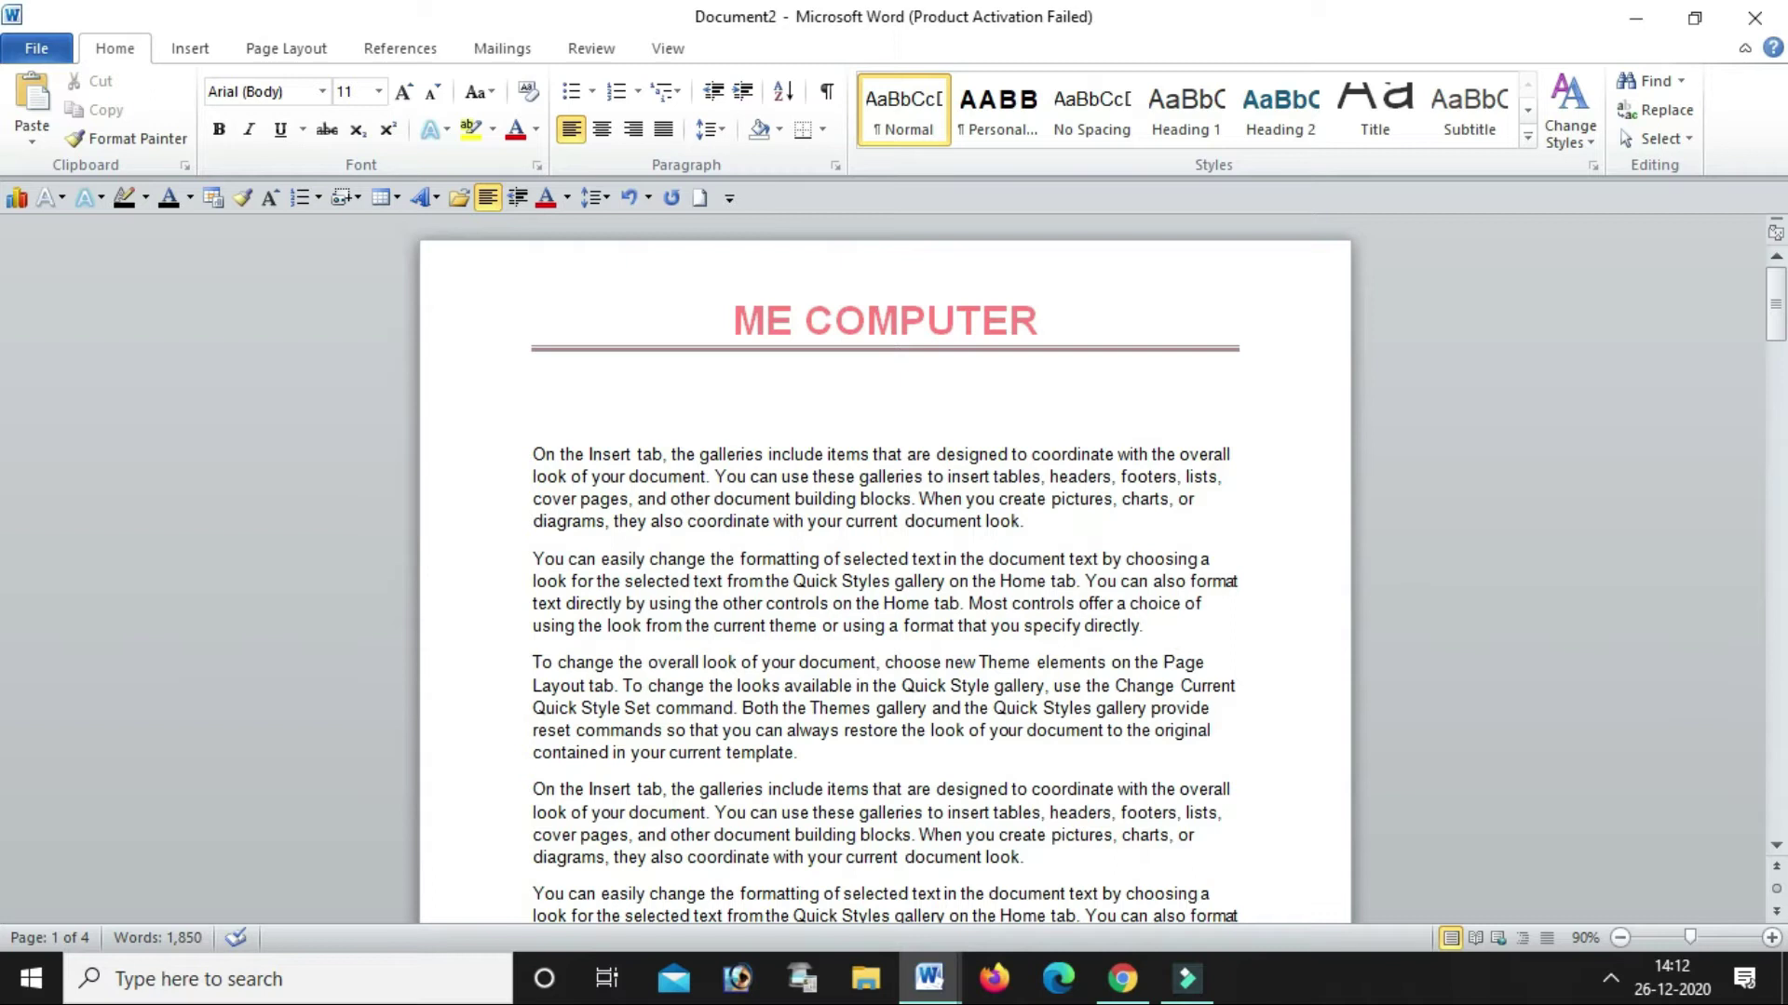
Reopen Edit Header from the Insert tab and type test letters into the ME COMPUTER title
click(212, 52)
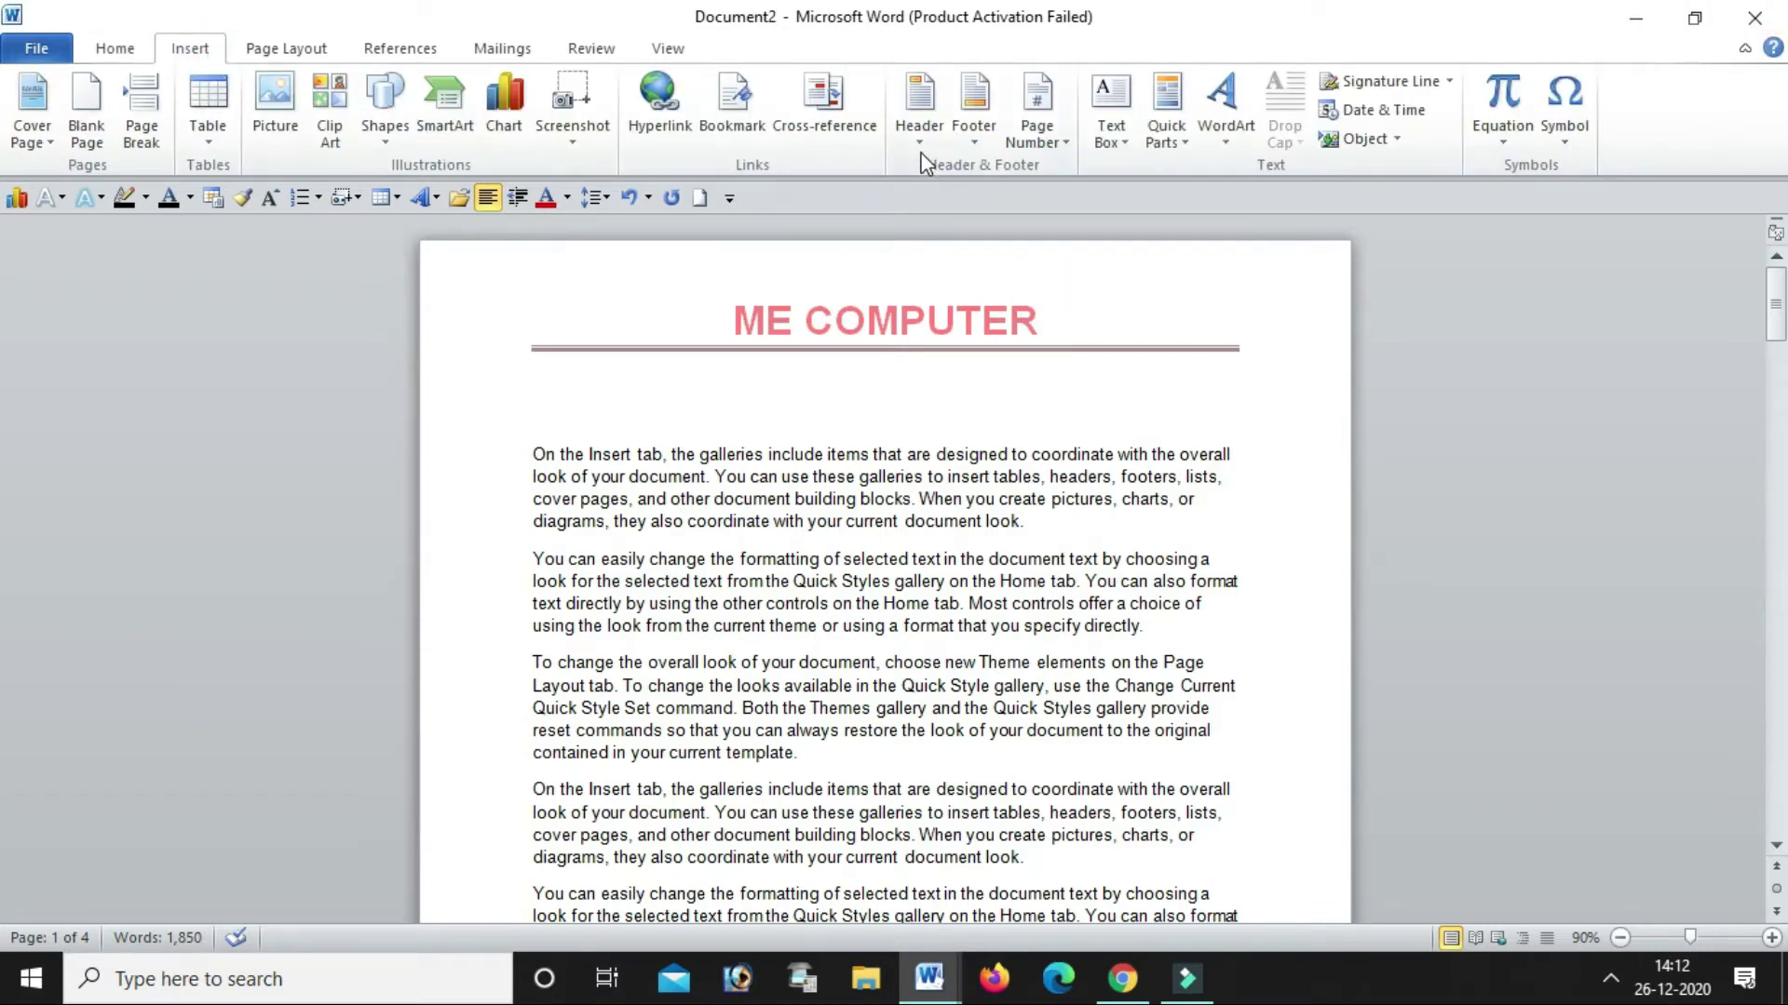
click(920, 138)
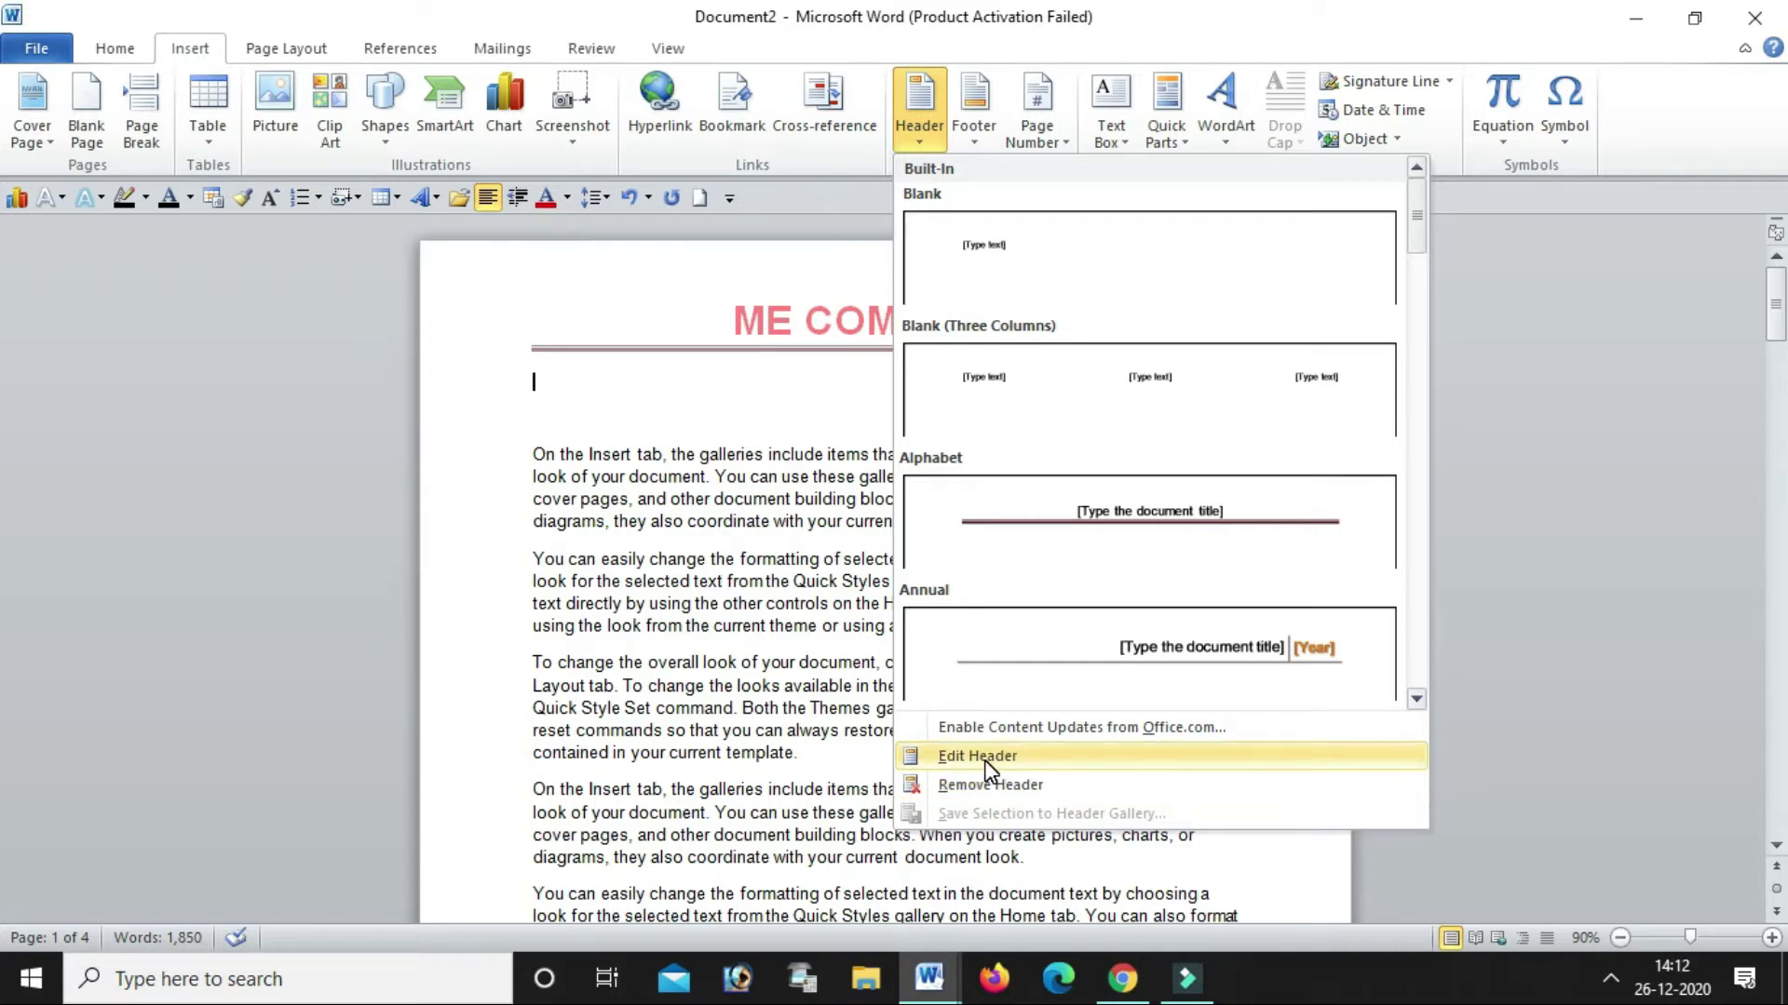
click(985, 761)
click(806, 321)
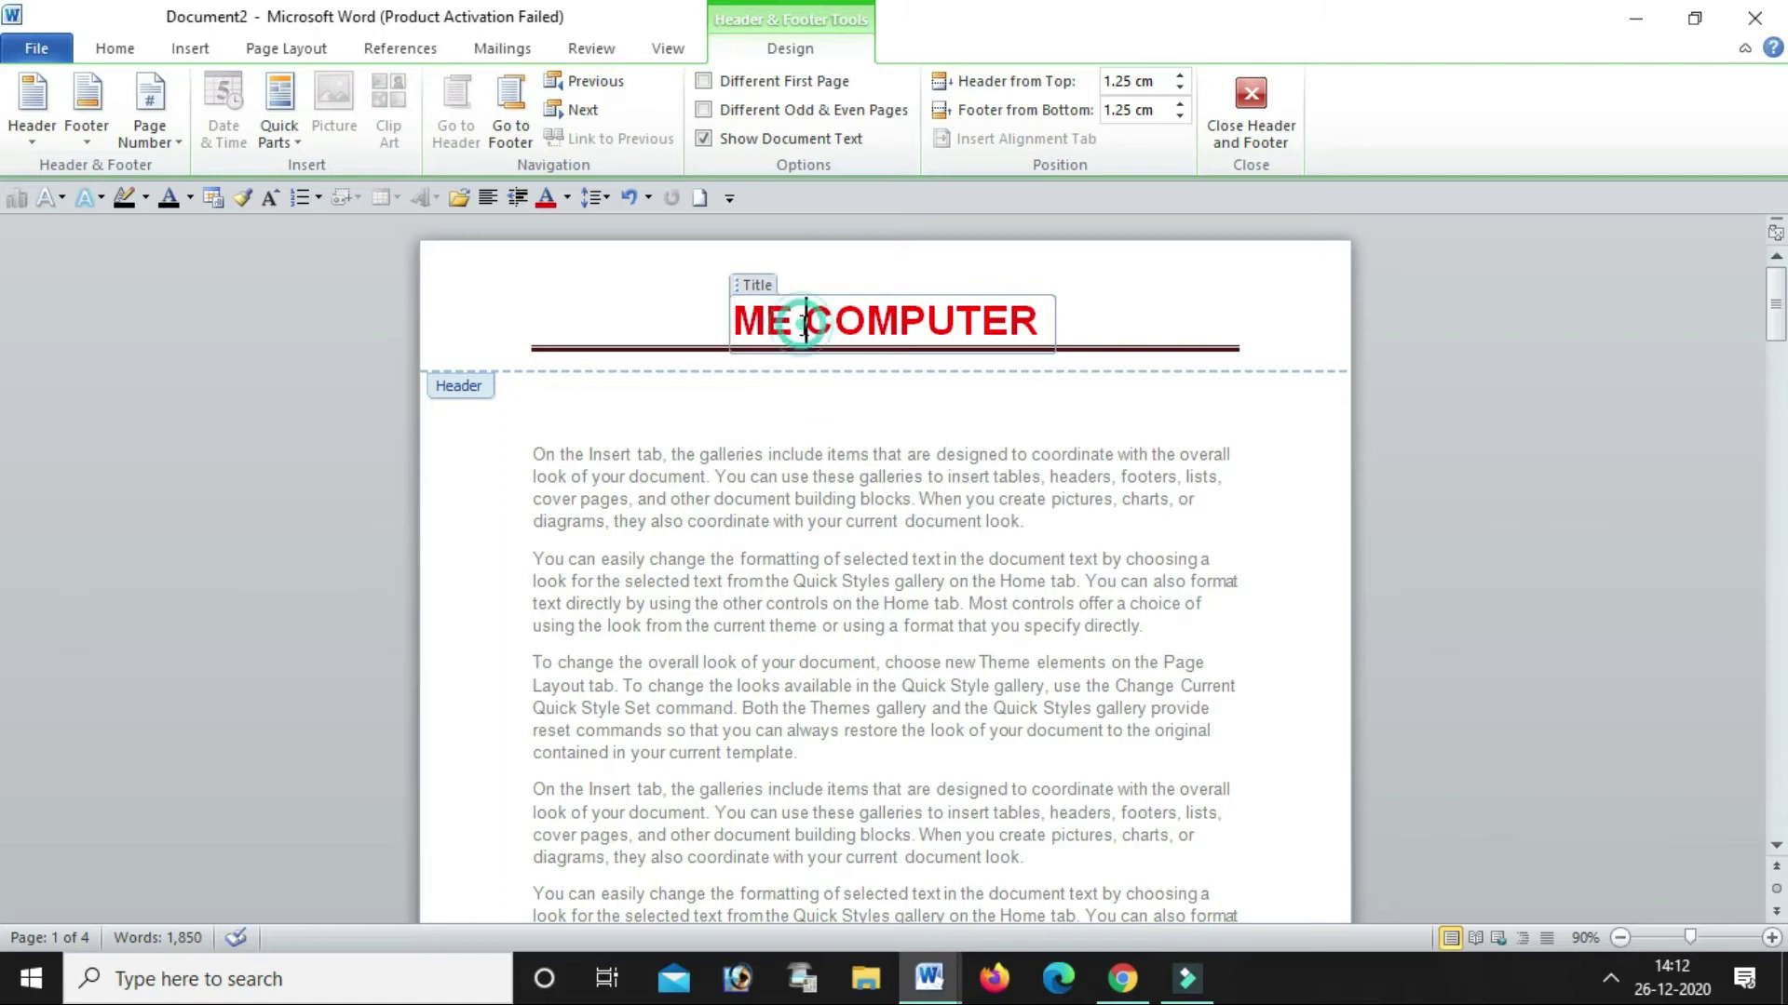
text(srfyyi)
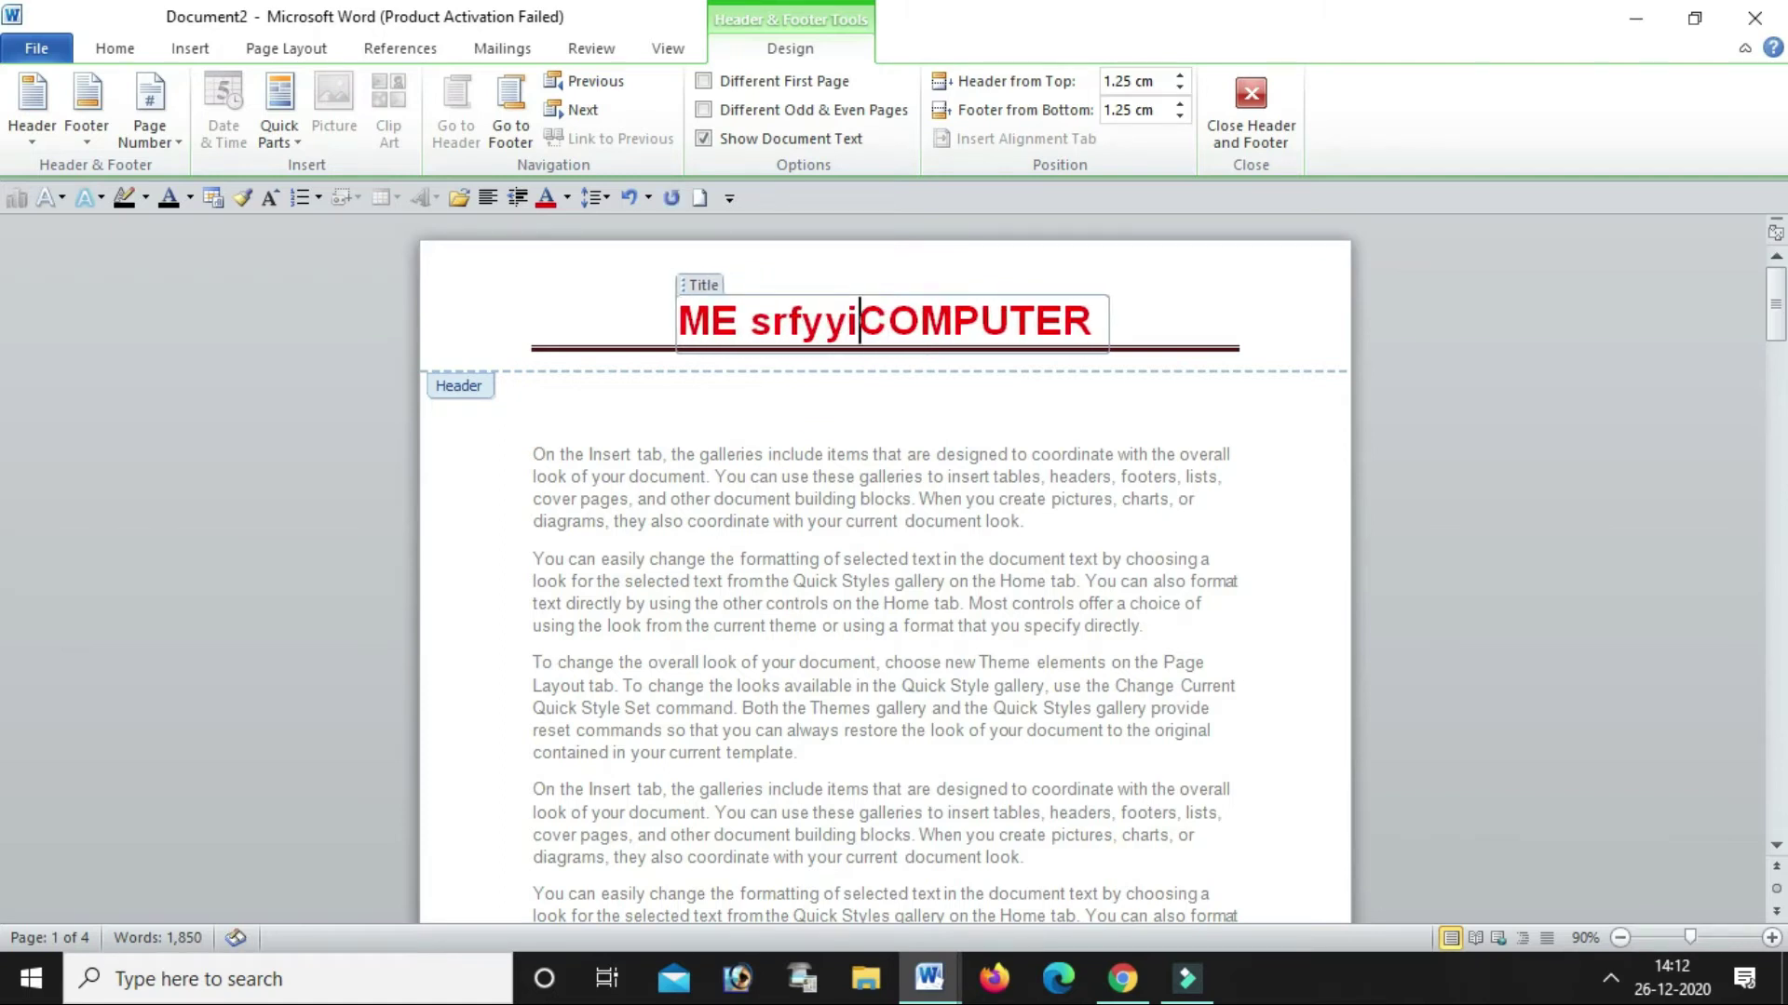
key(BackSpace)
key(BackSpace)
key(BackSpace)
key(BackSpace)
key(BackSpace)
key(BackSpace)
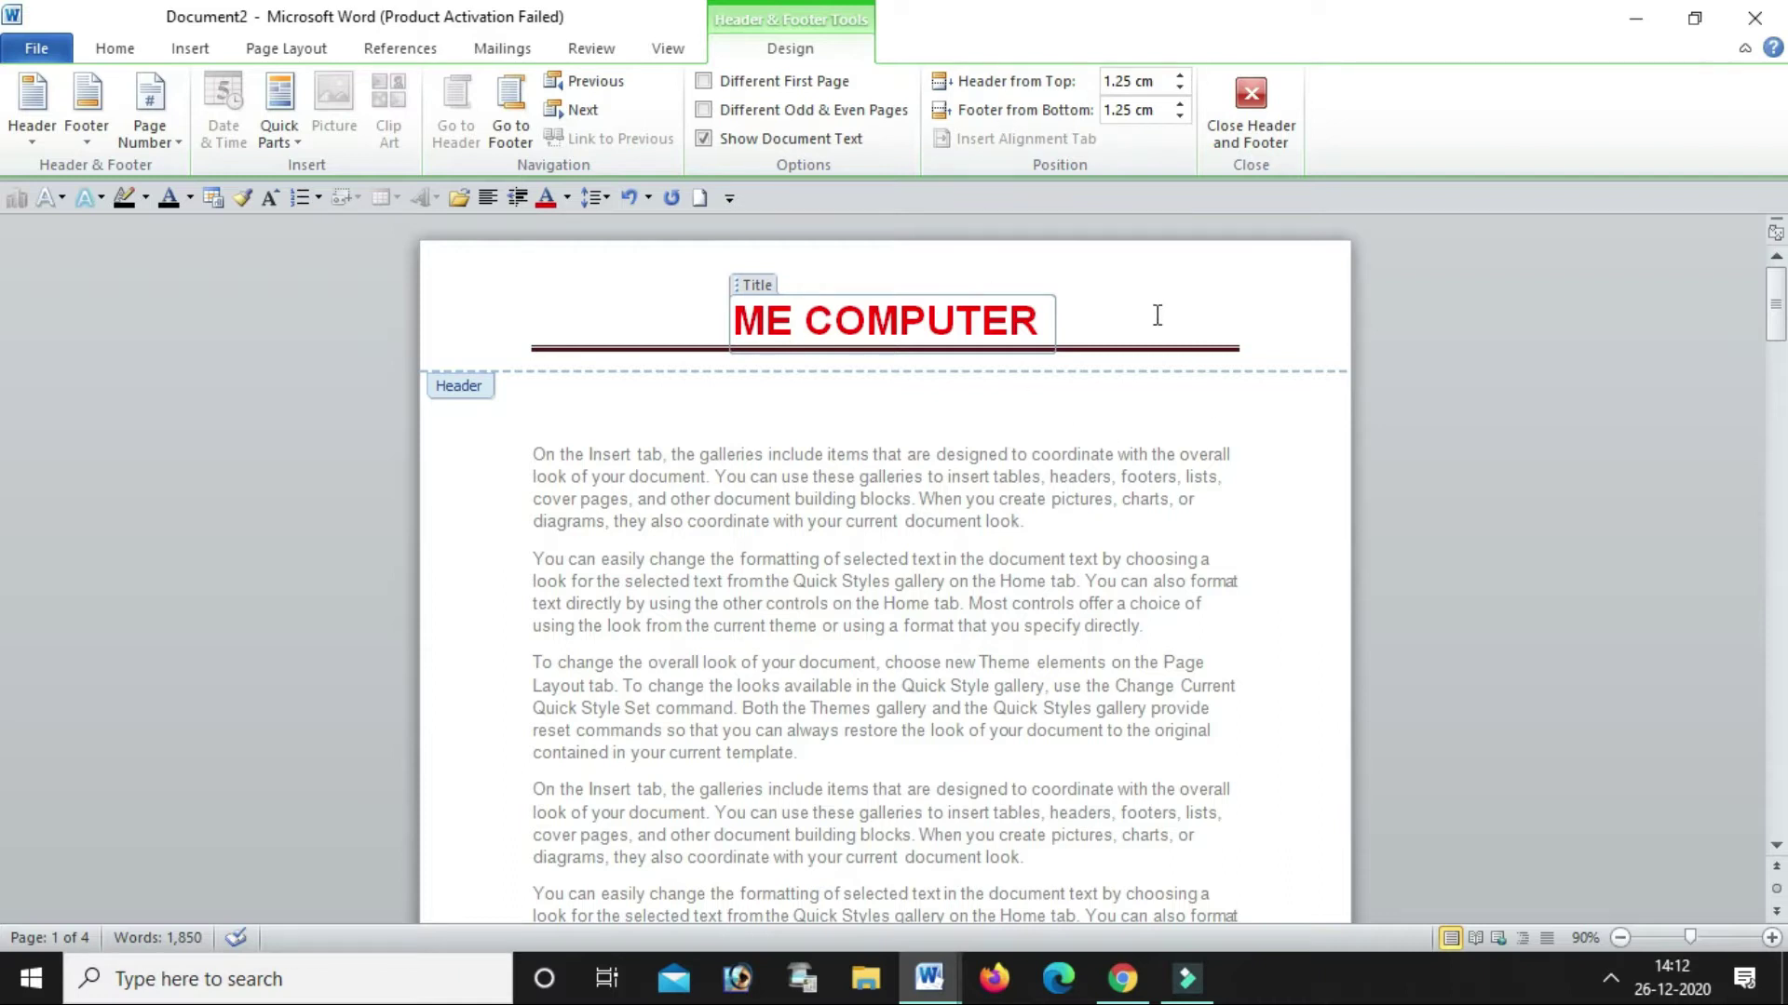
Remove the ME COMPUTER header, then undo to bring it back
click(190, 49)
click(918, 142)
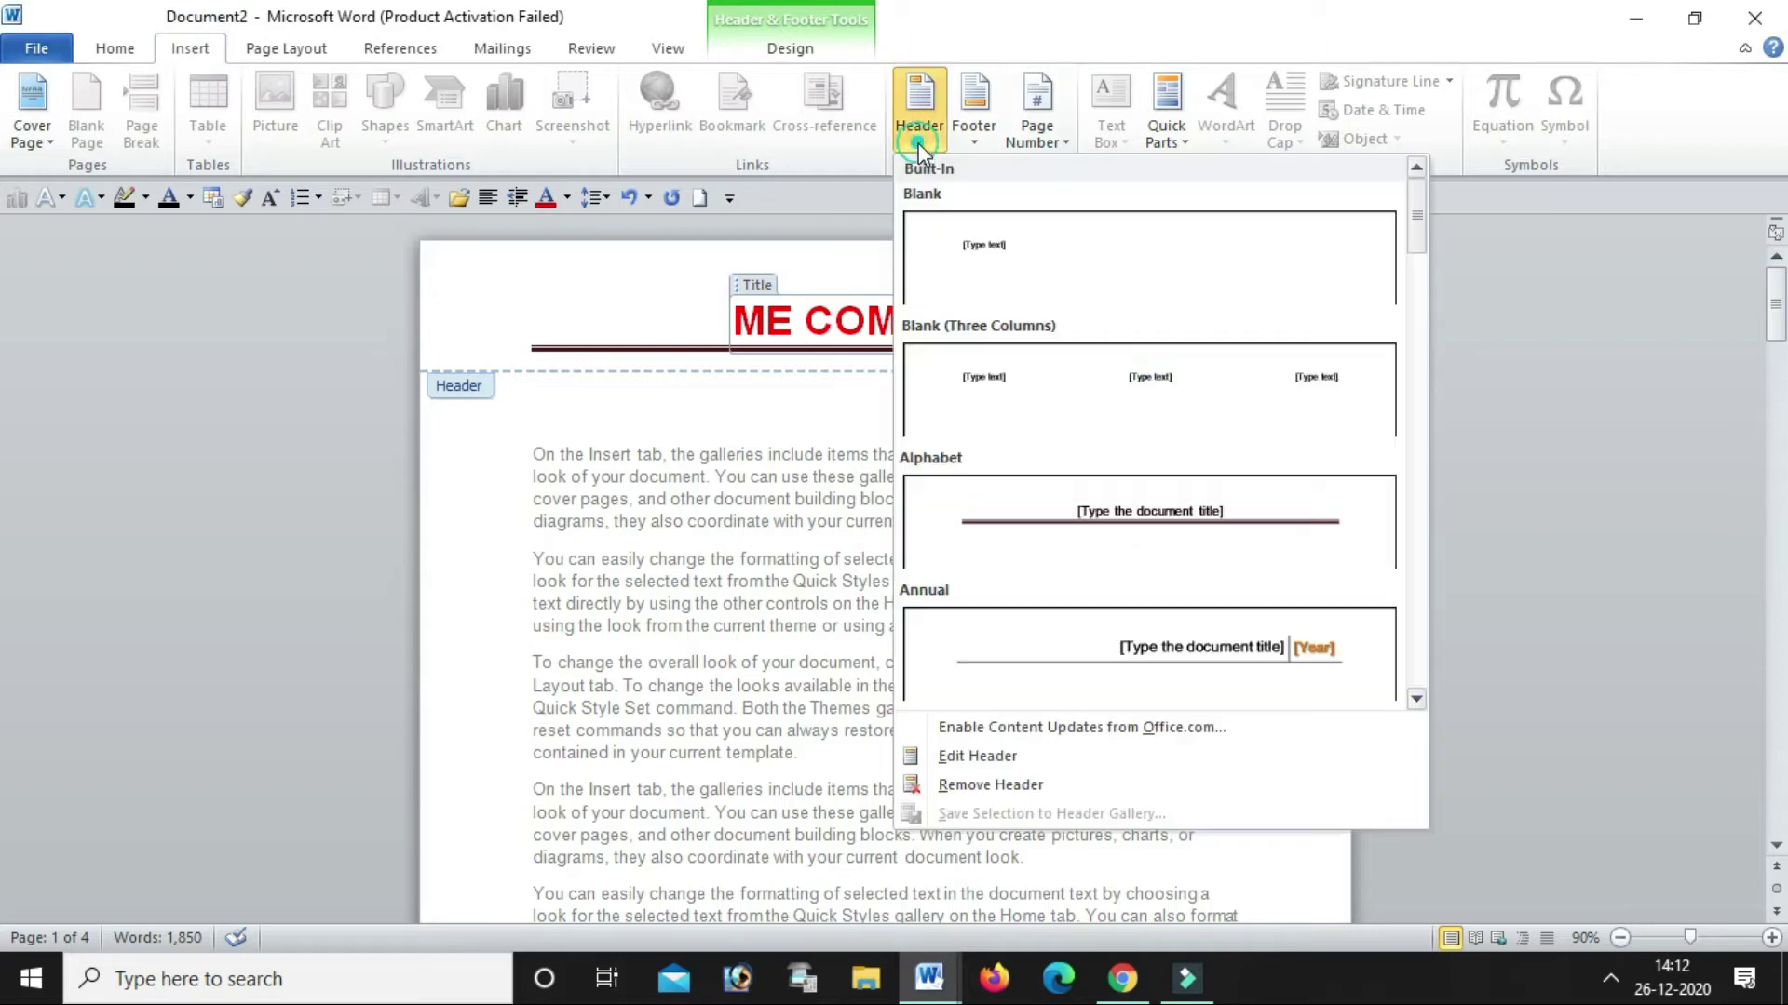
click(990, 787)
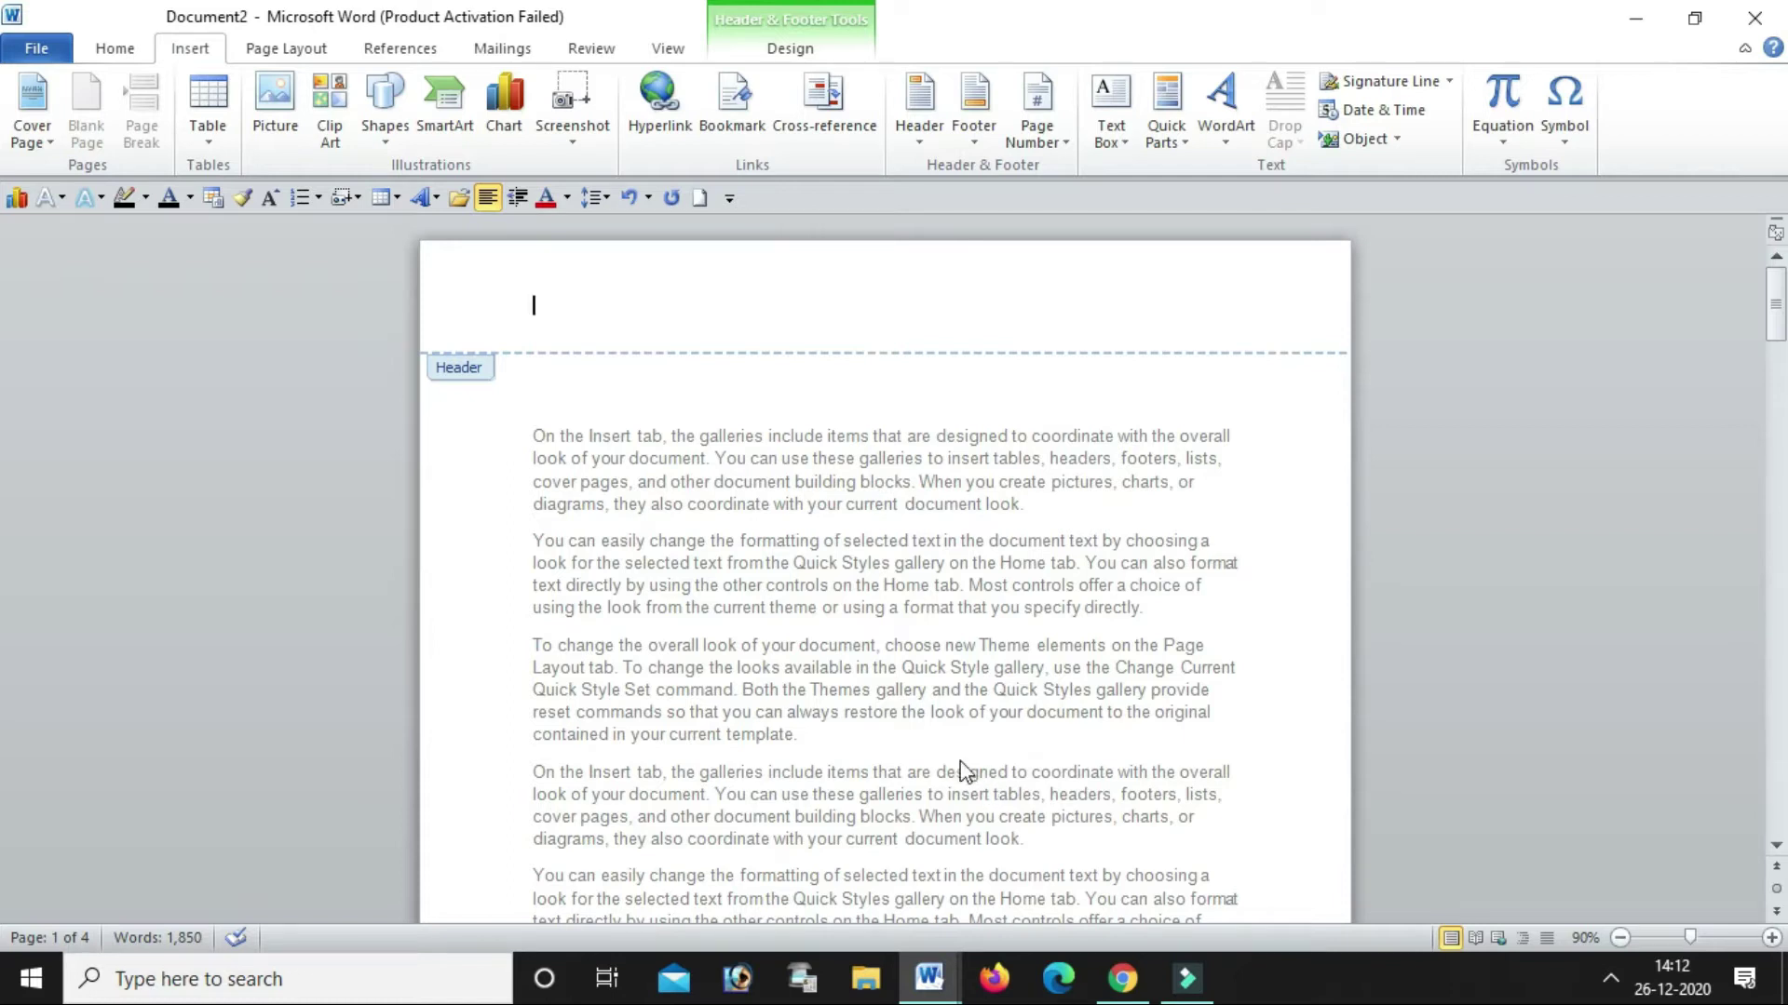
key(ctrl+z)
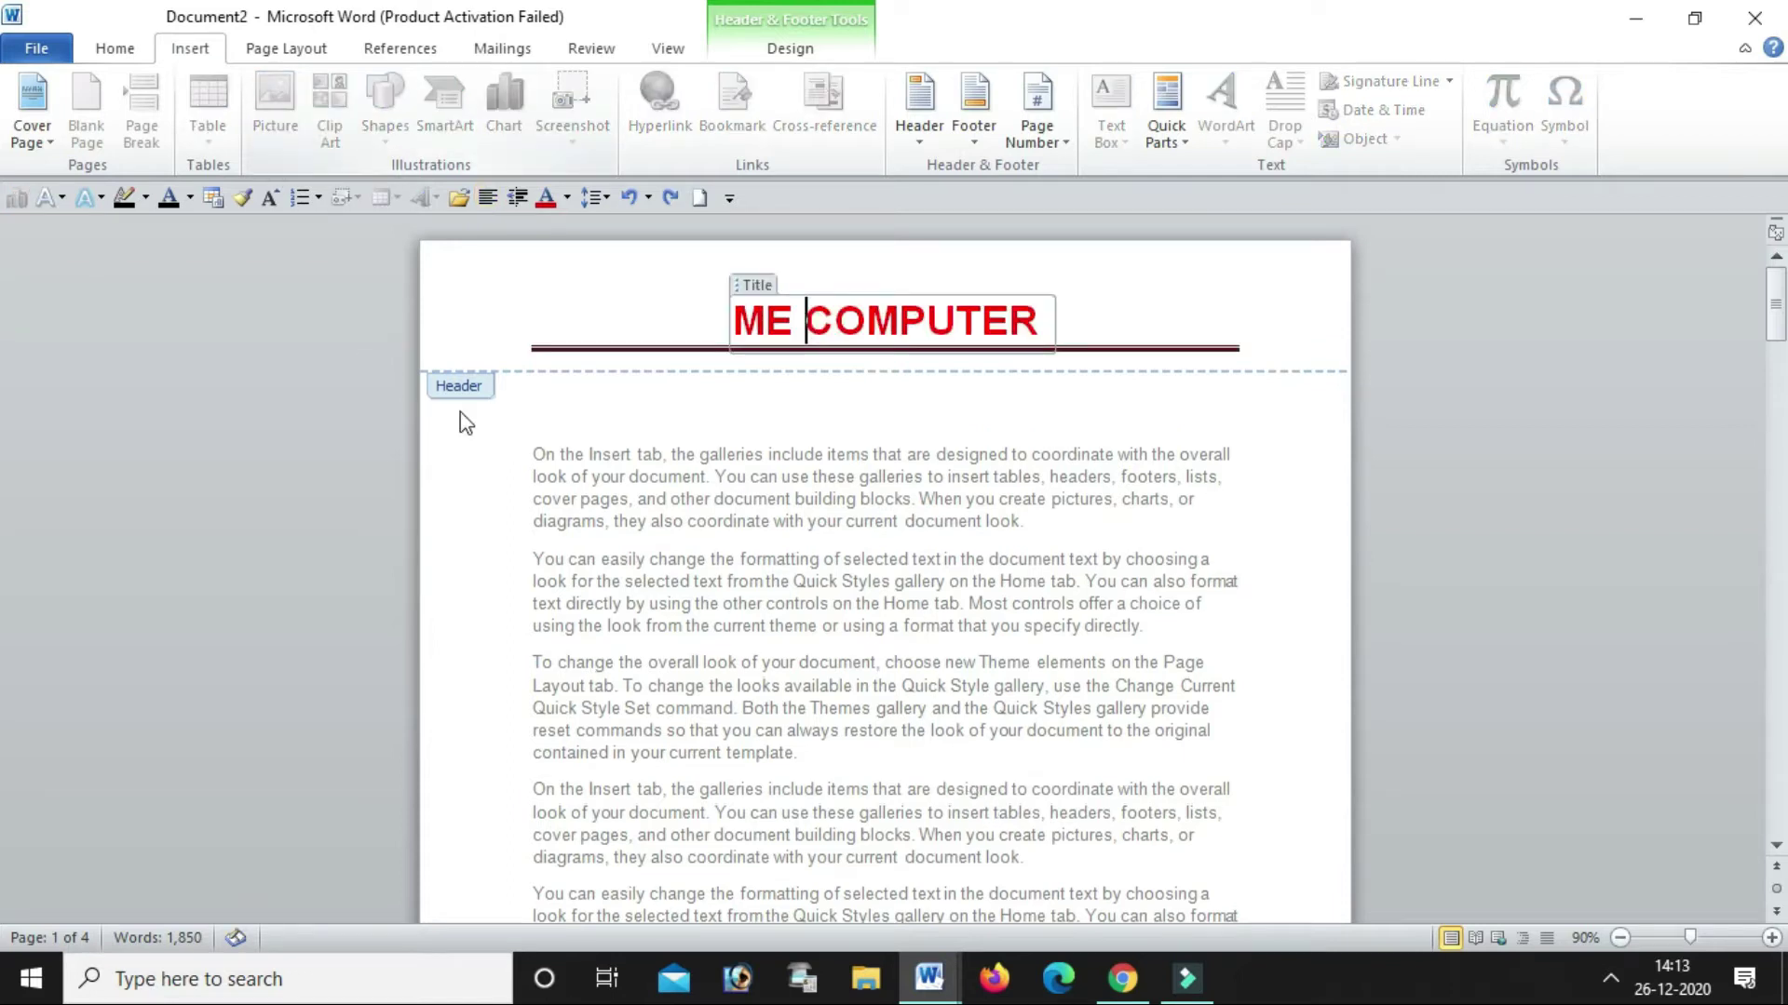
Remove the Newsprint footer from the pages, then undo the last change
click(960, 144)
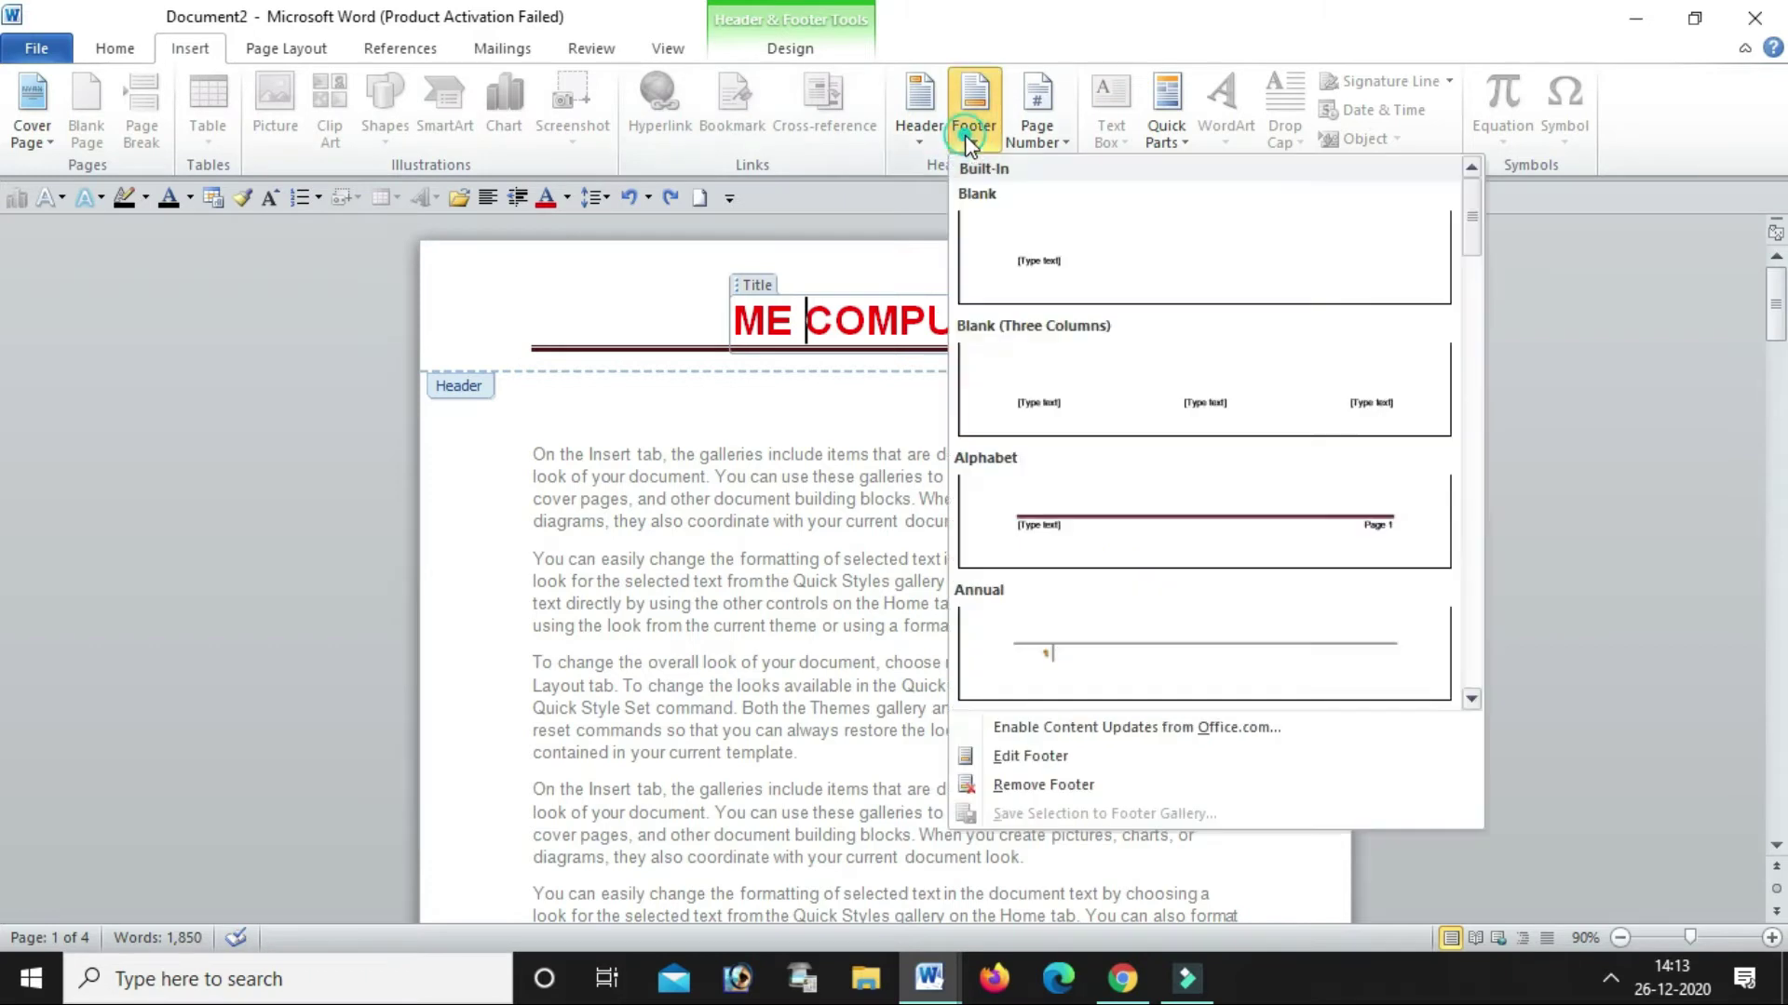
click(1042, 785)
scroll(1043, 796, down, 3)
scroll(1043, 799, down, 3)
scroll(1042, 799, down, 3)
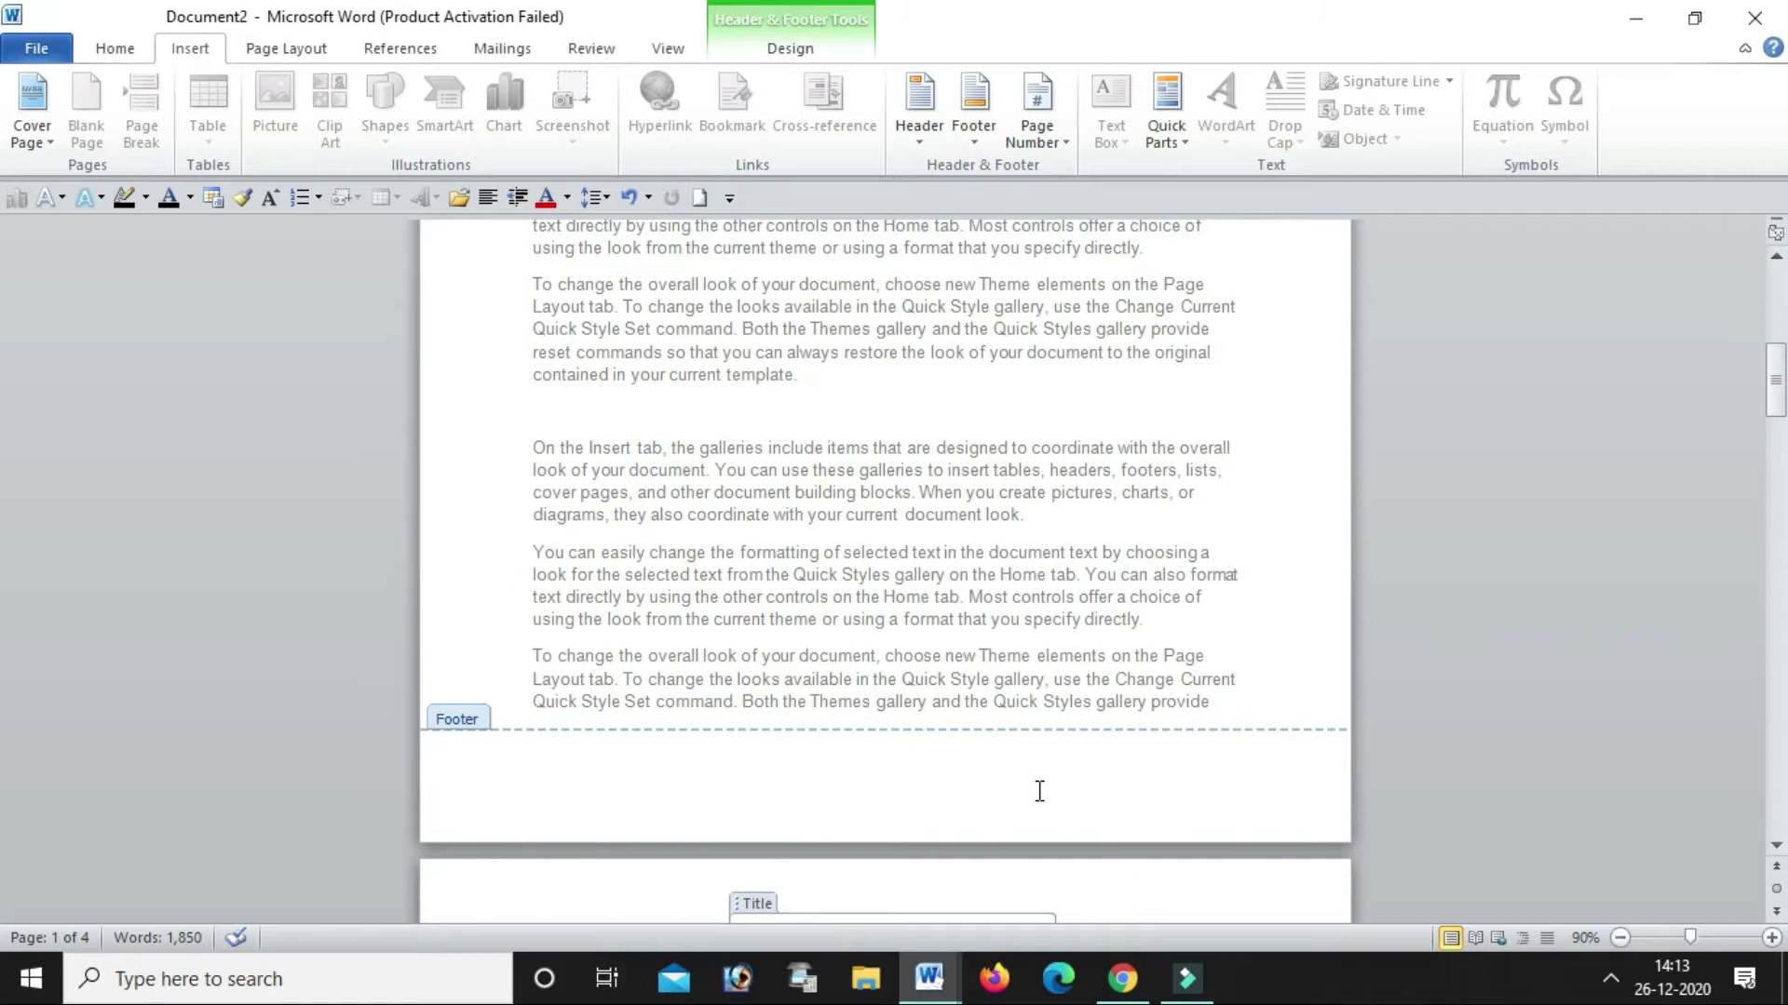
key(ctrl+z)
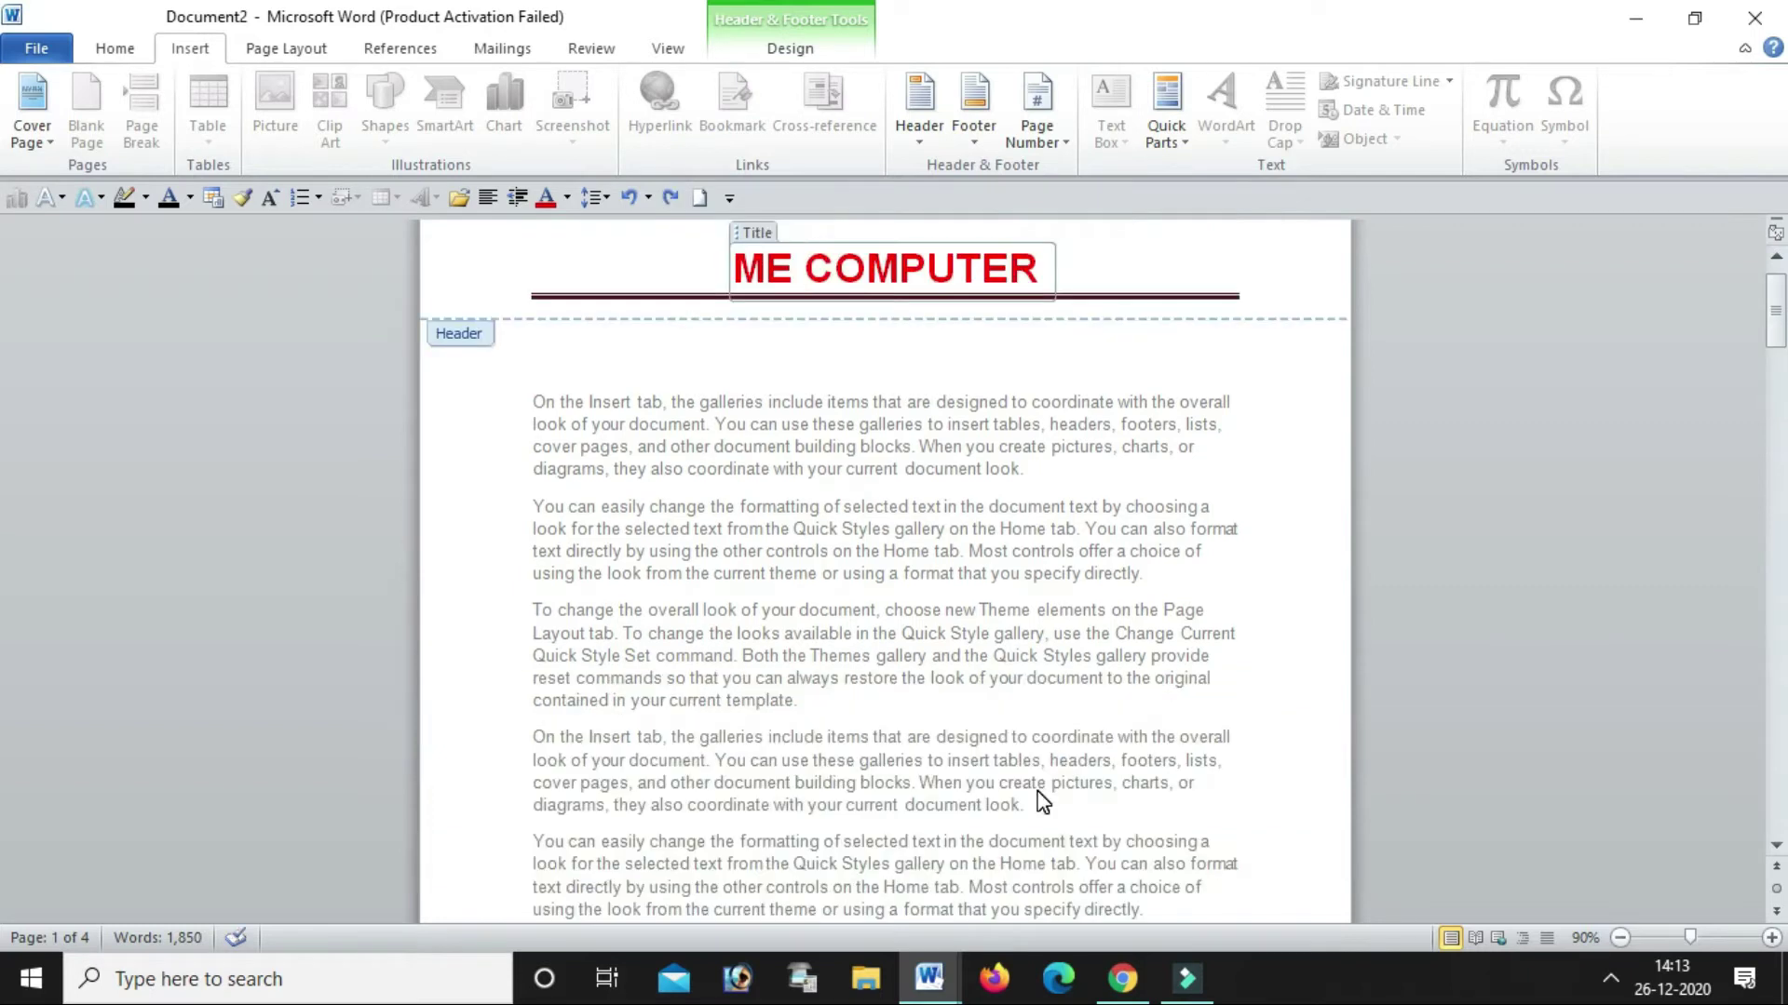
scroll(1041, 799, up, 1)
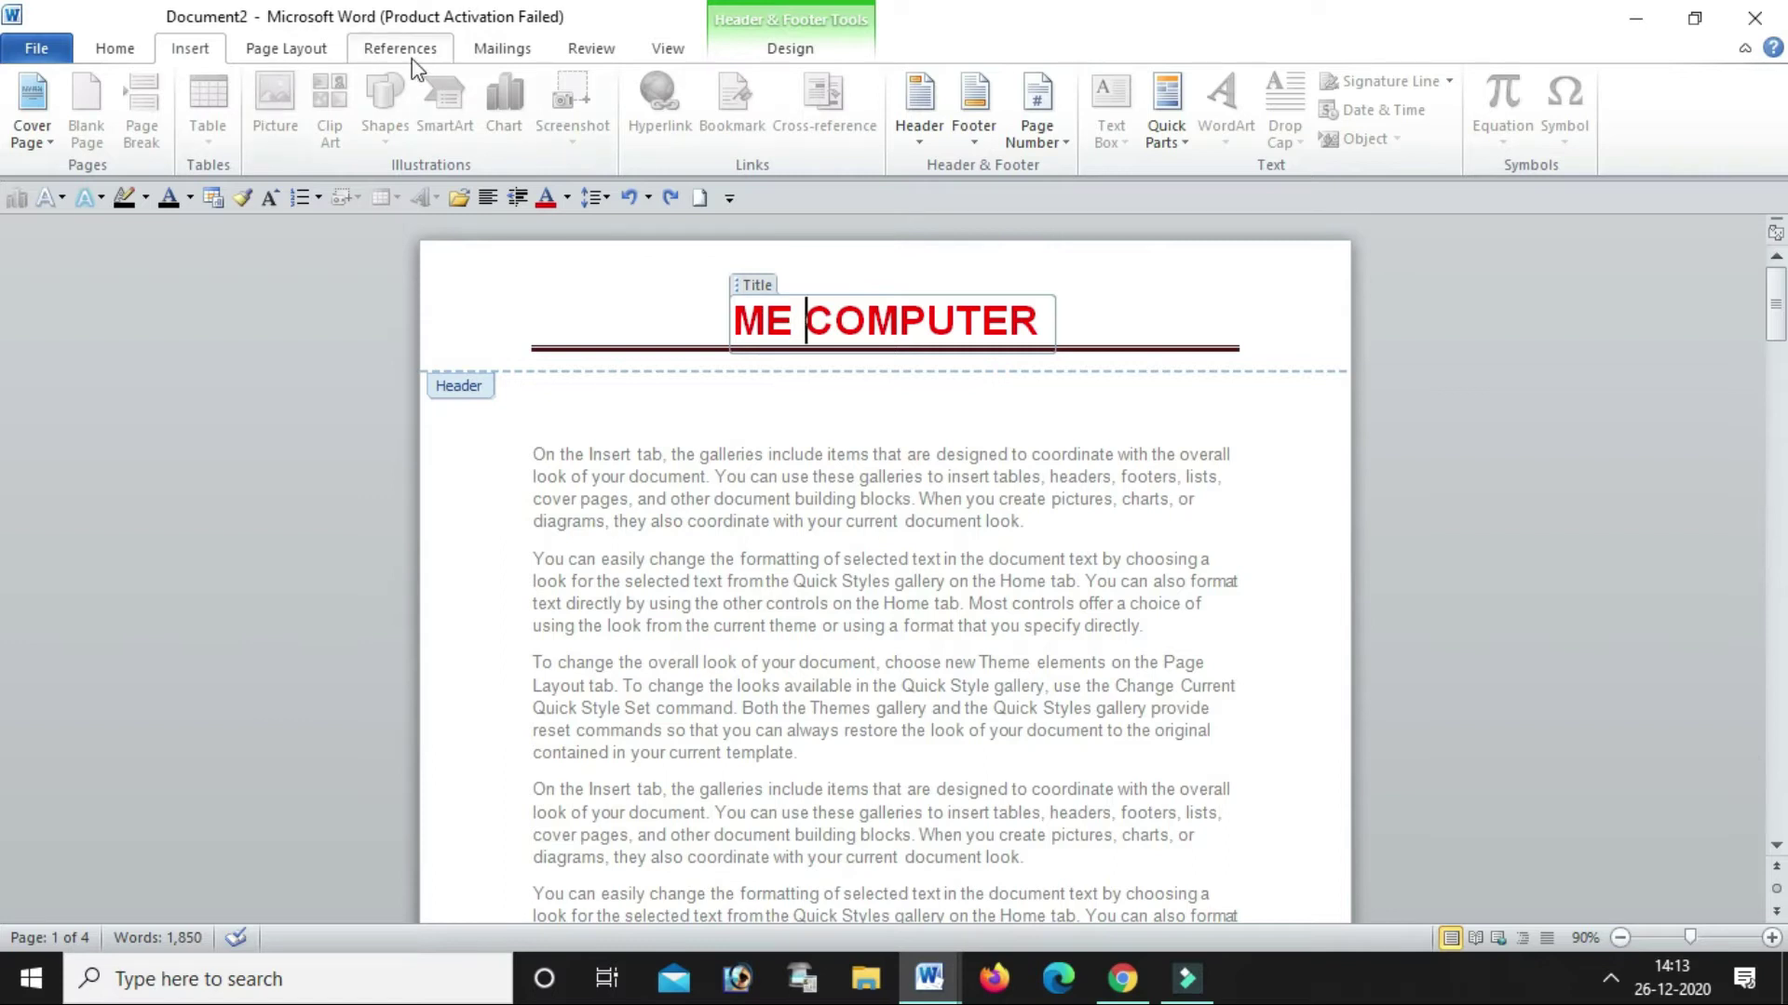
Close header and footer editing from the Design tab to return to the body text
click(764, 56)
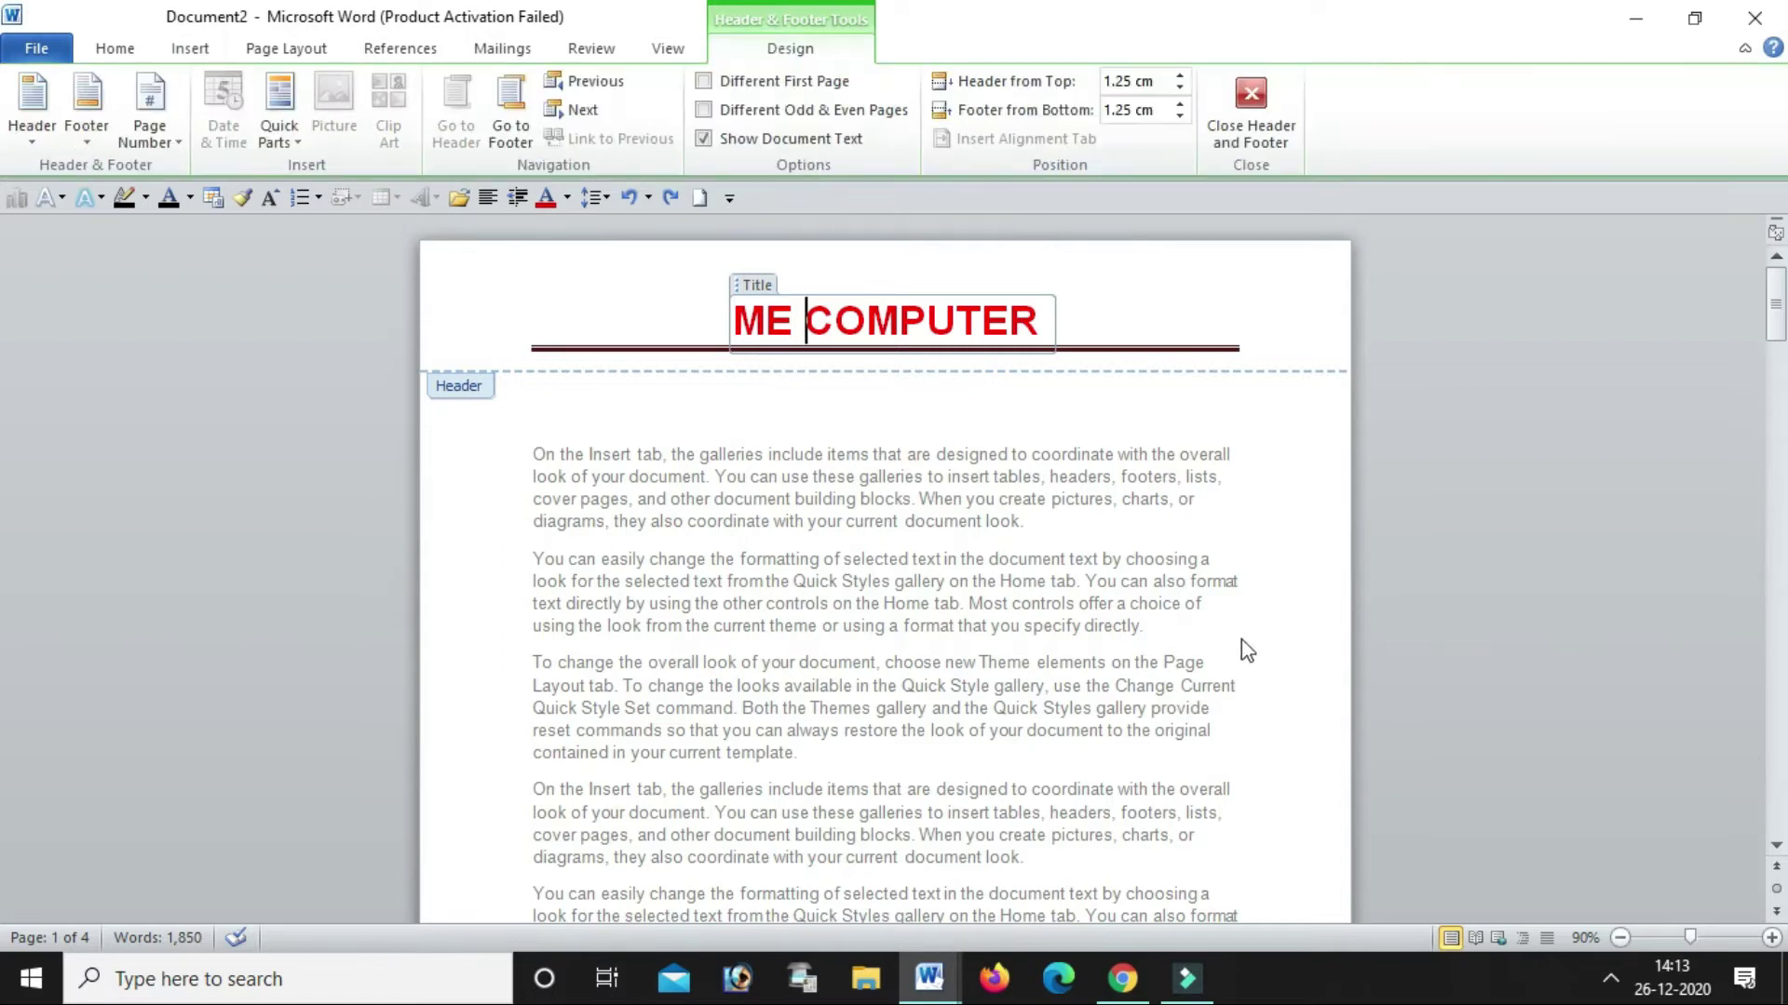
click(1249, 92)
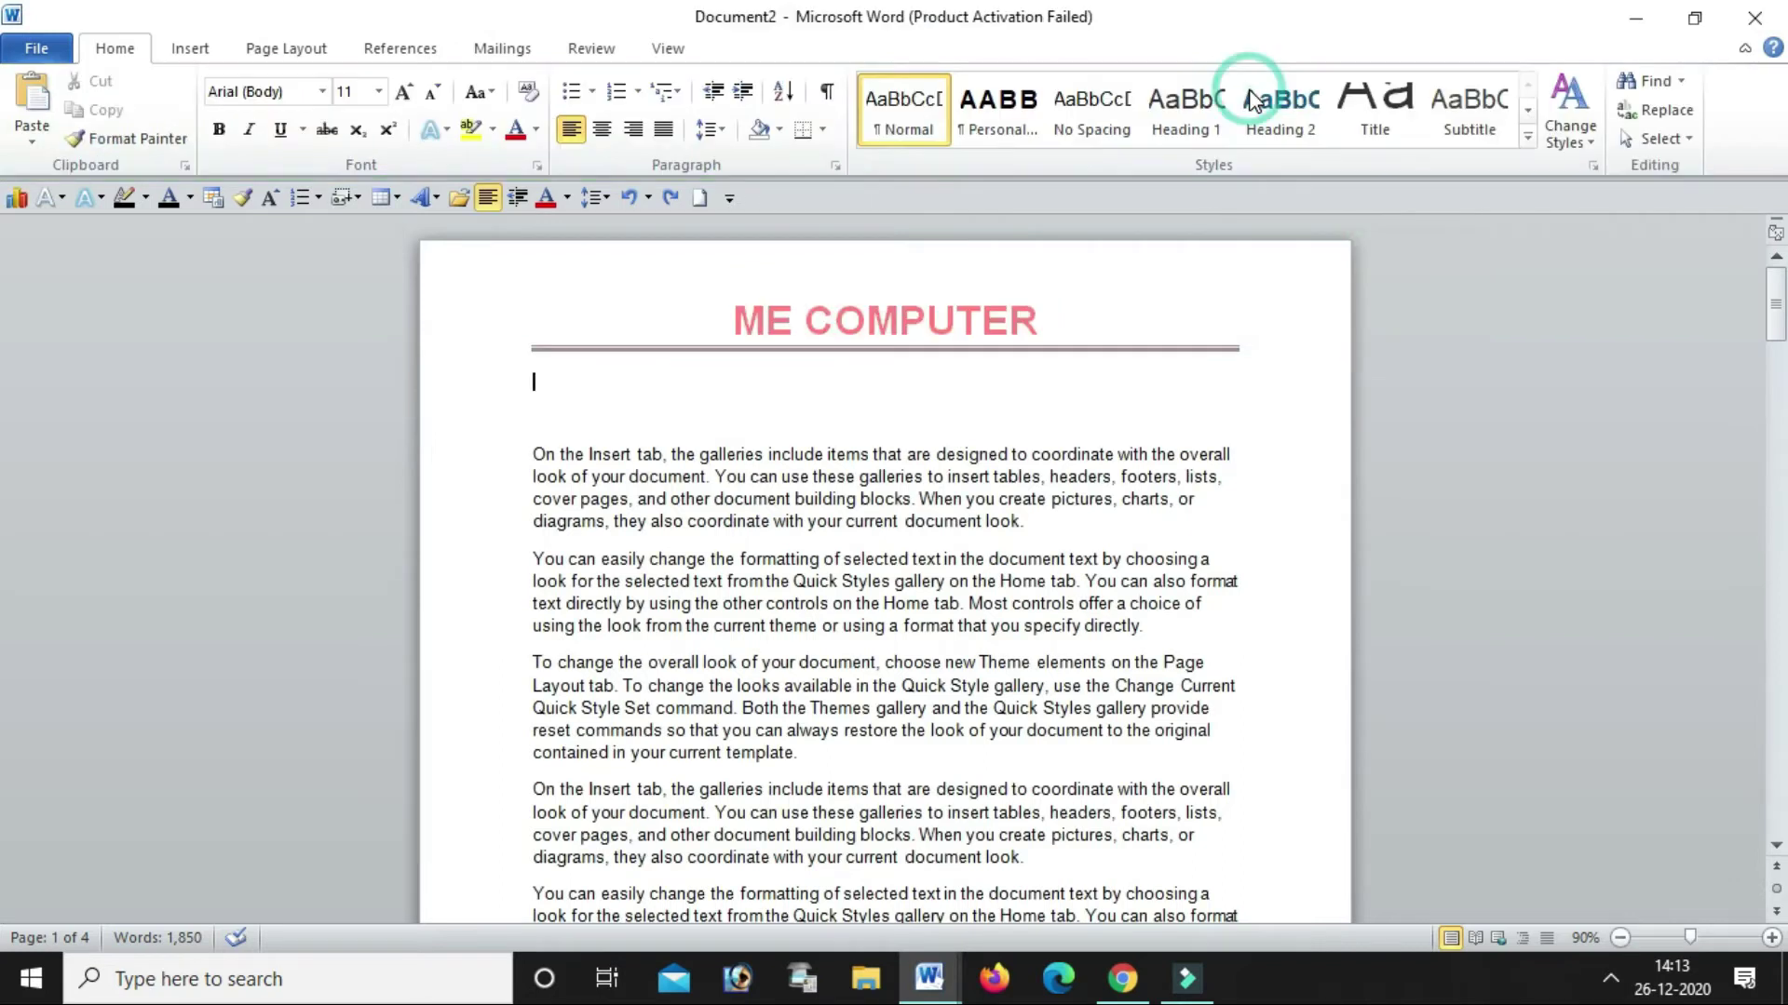
scroll(1071, 605, down, 2)
scroll(1095, 640, down, 2)
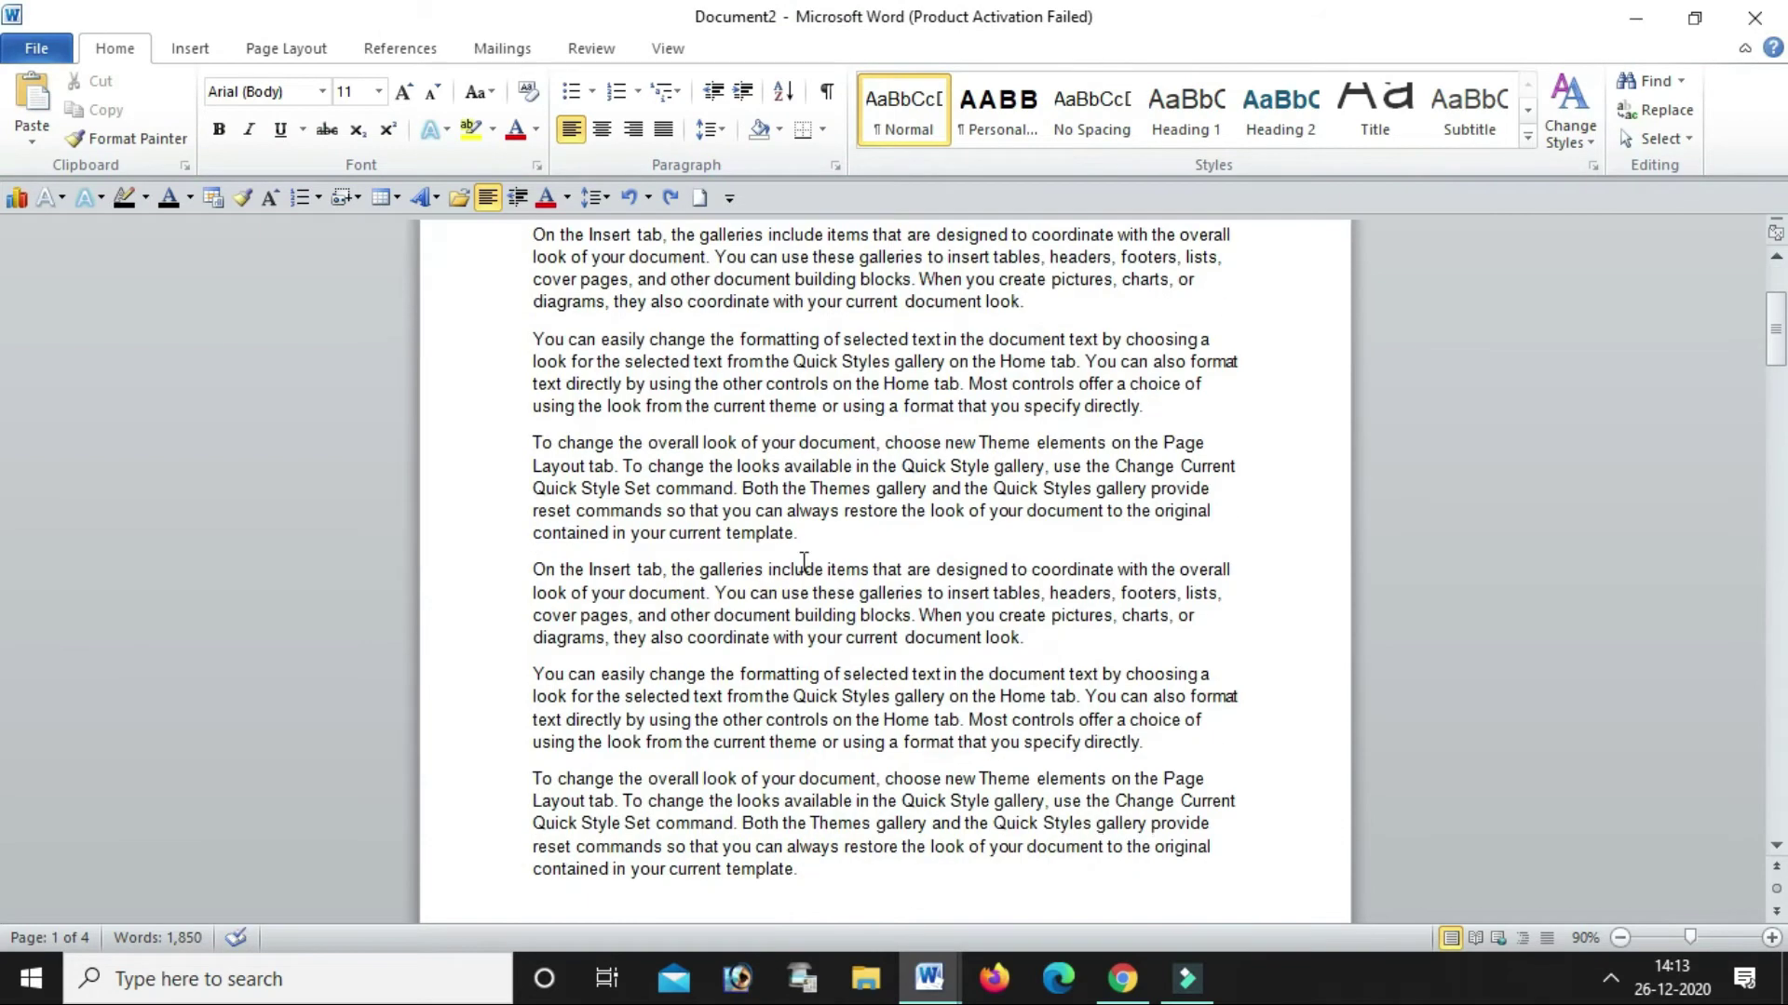
Erase stray letters typed after 'template.', then briefly reopen and close the header
click(804, 533)
text(dtrftyhuijiuji)
key(BackSpace)
key(BackSpace)
key(BackSpace)
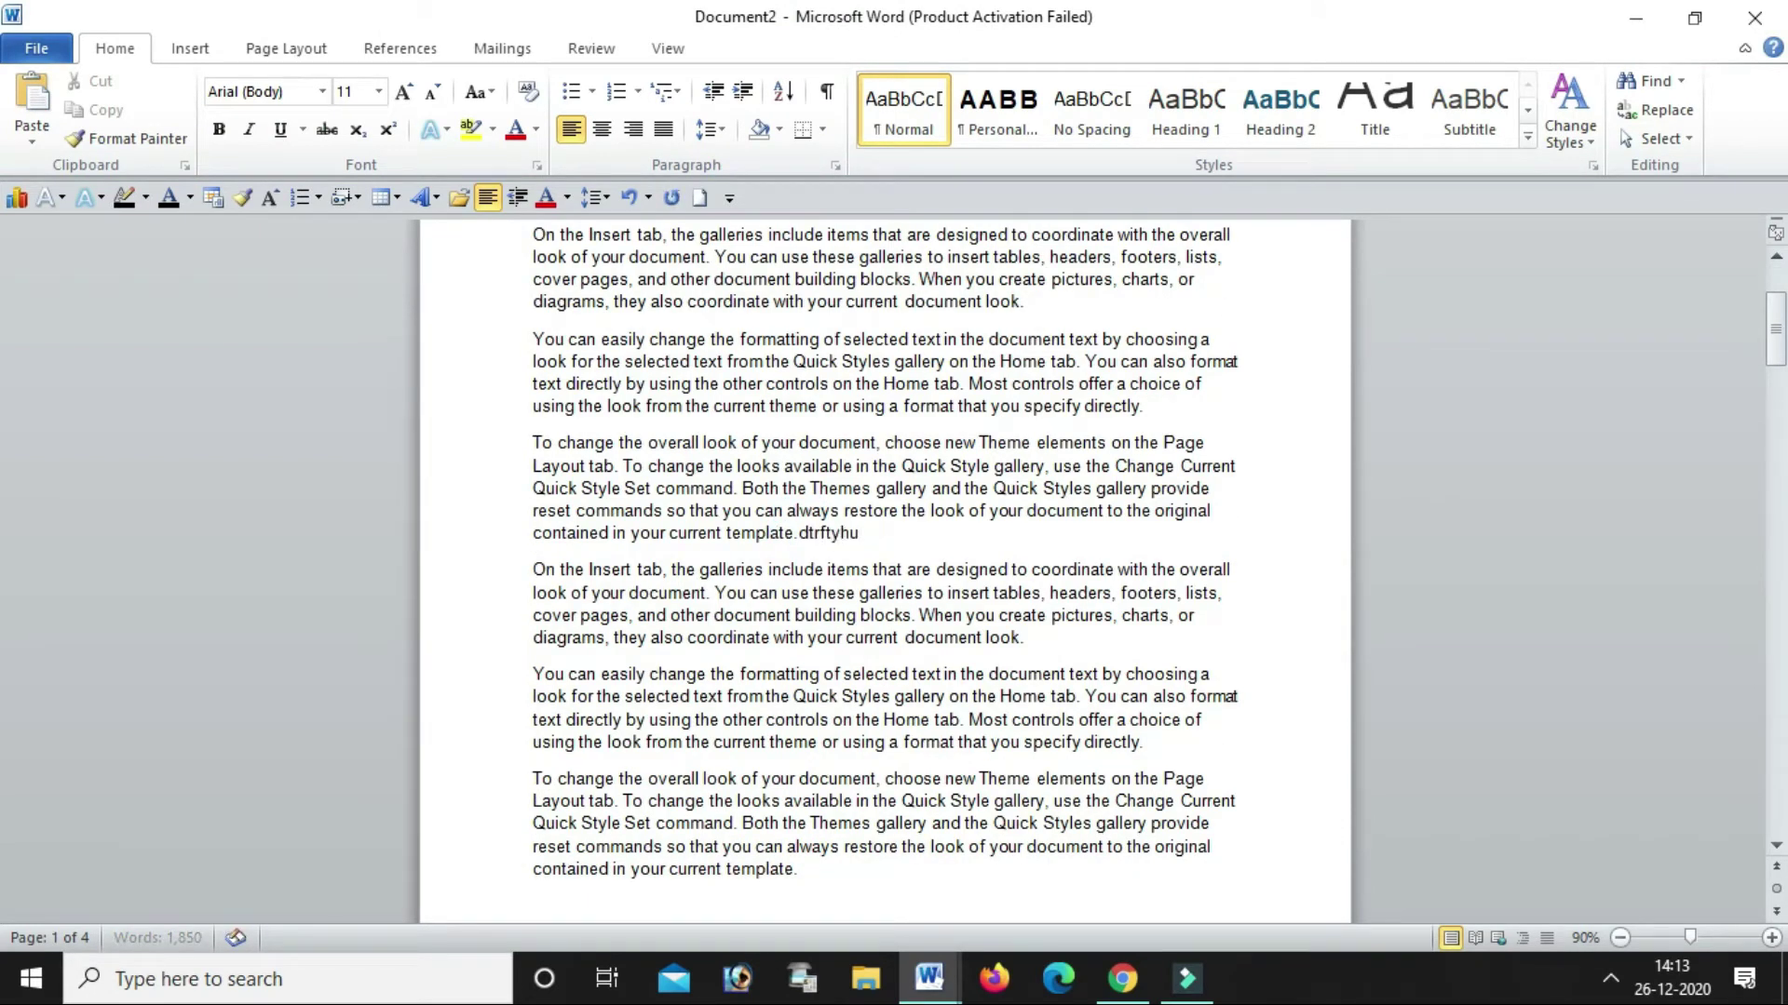
key(BackSpace)
key(BackSpace)
key(BackSpace)
key(BackSpace)
key(BackSpace)
scroll(733, 447, up, 3)
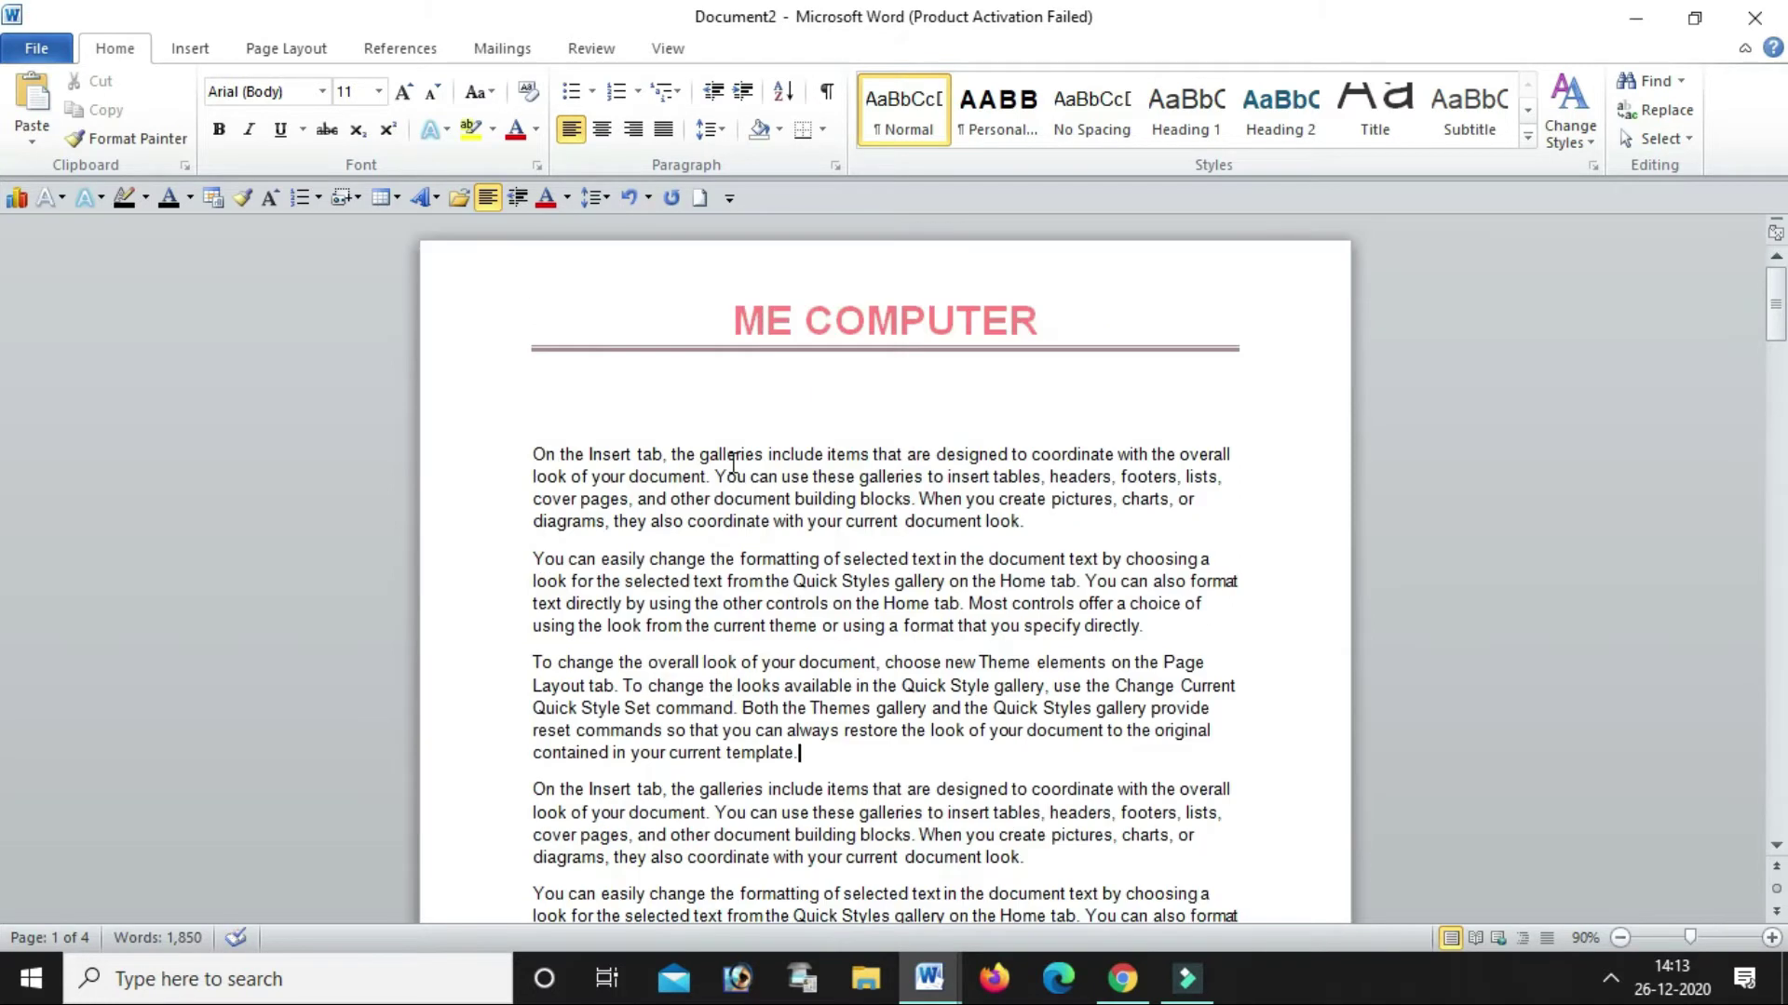
double_click(1067, 324)
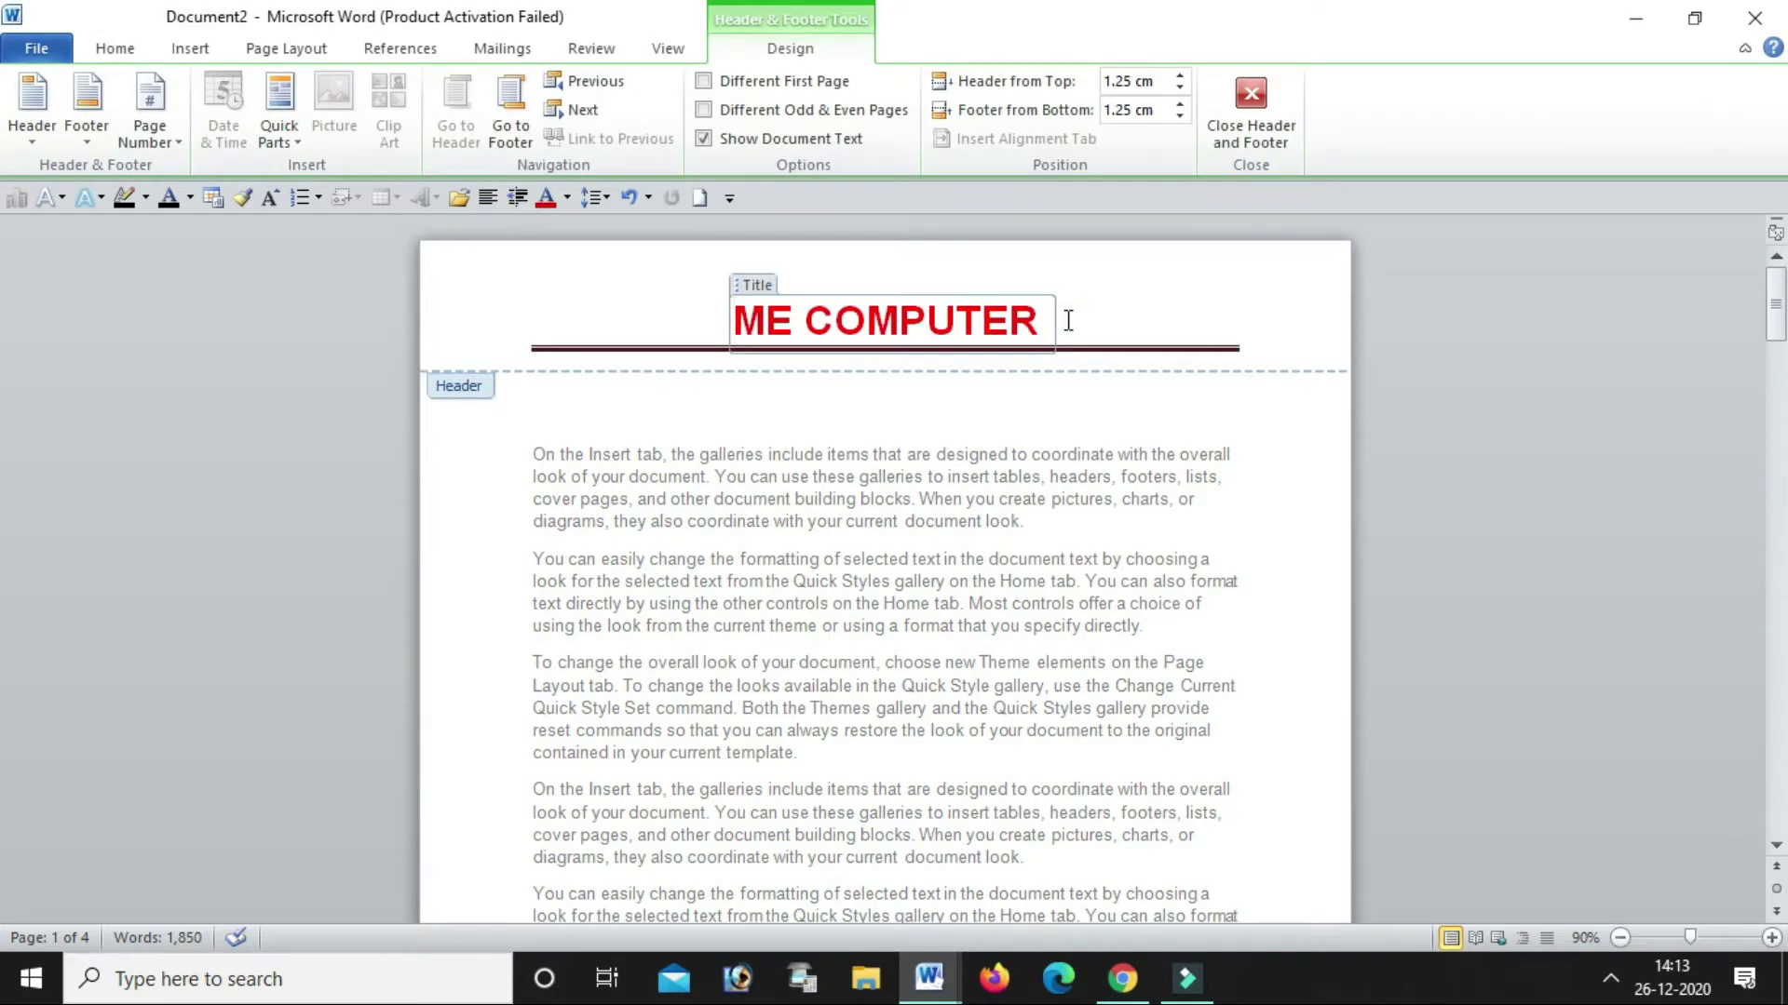
click(1266, 100)
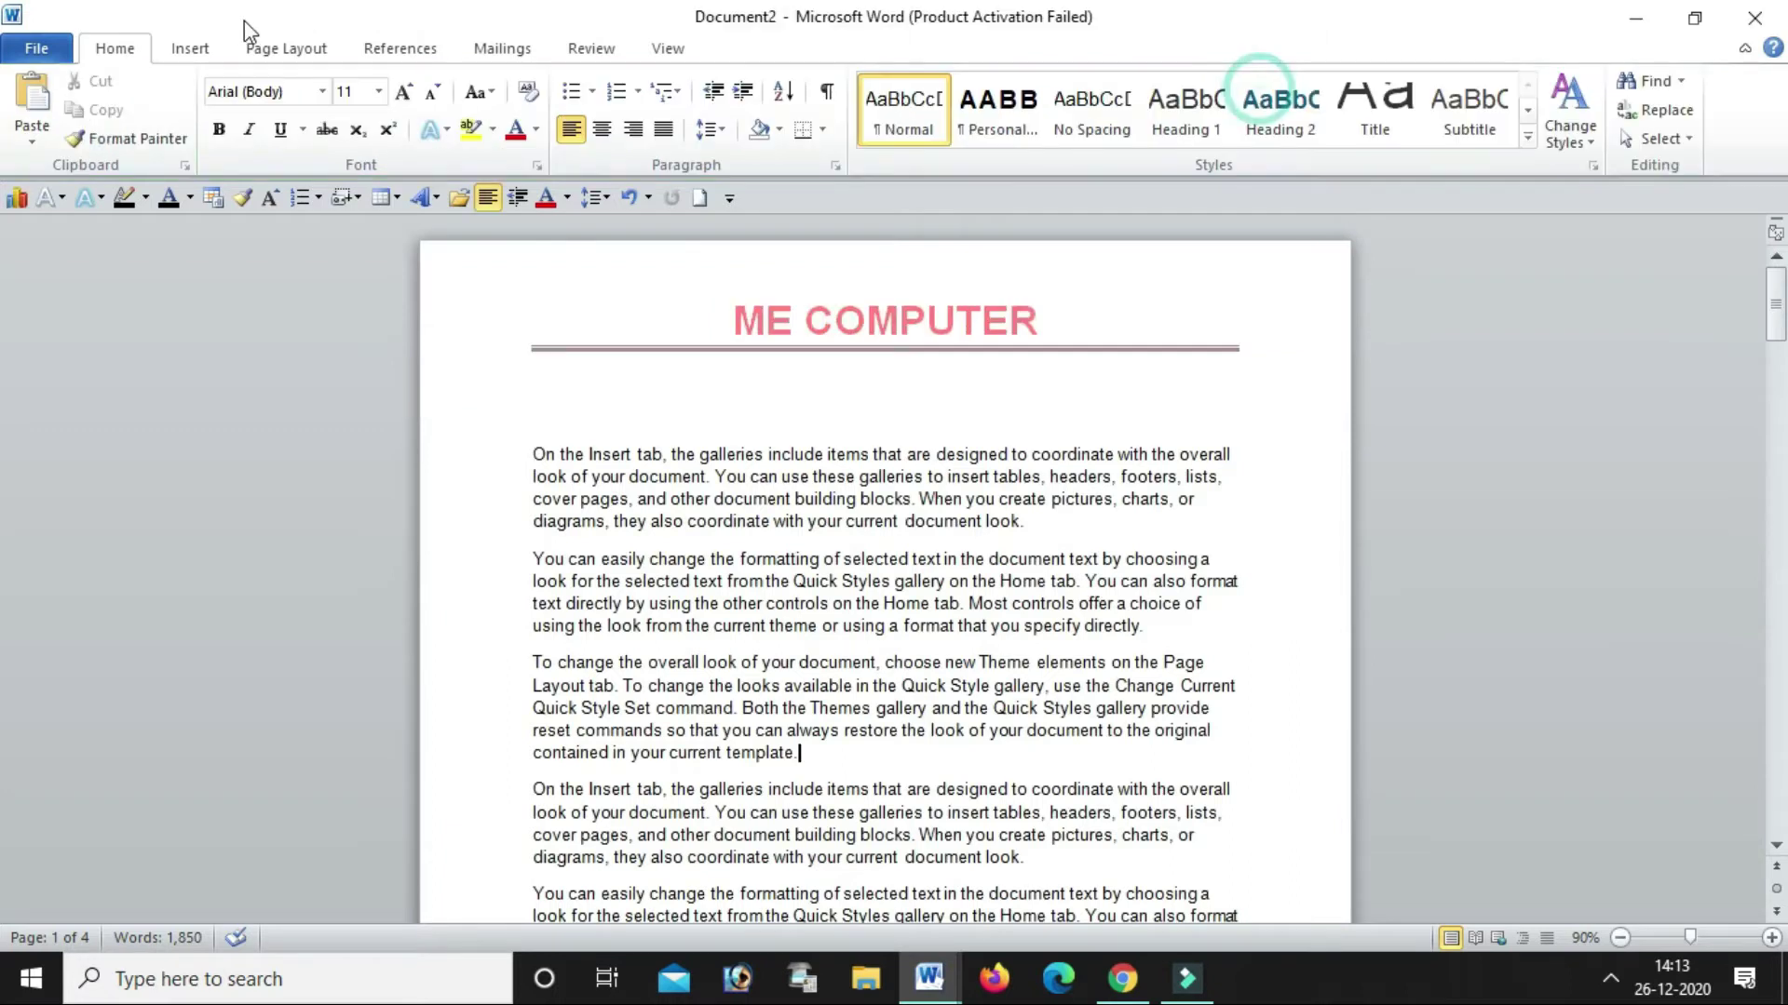
click(190, 48)
click(917, 136)
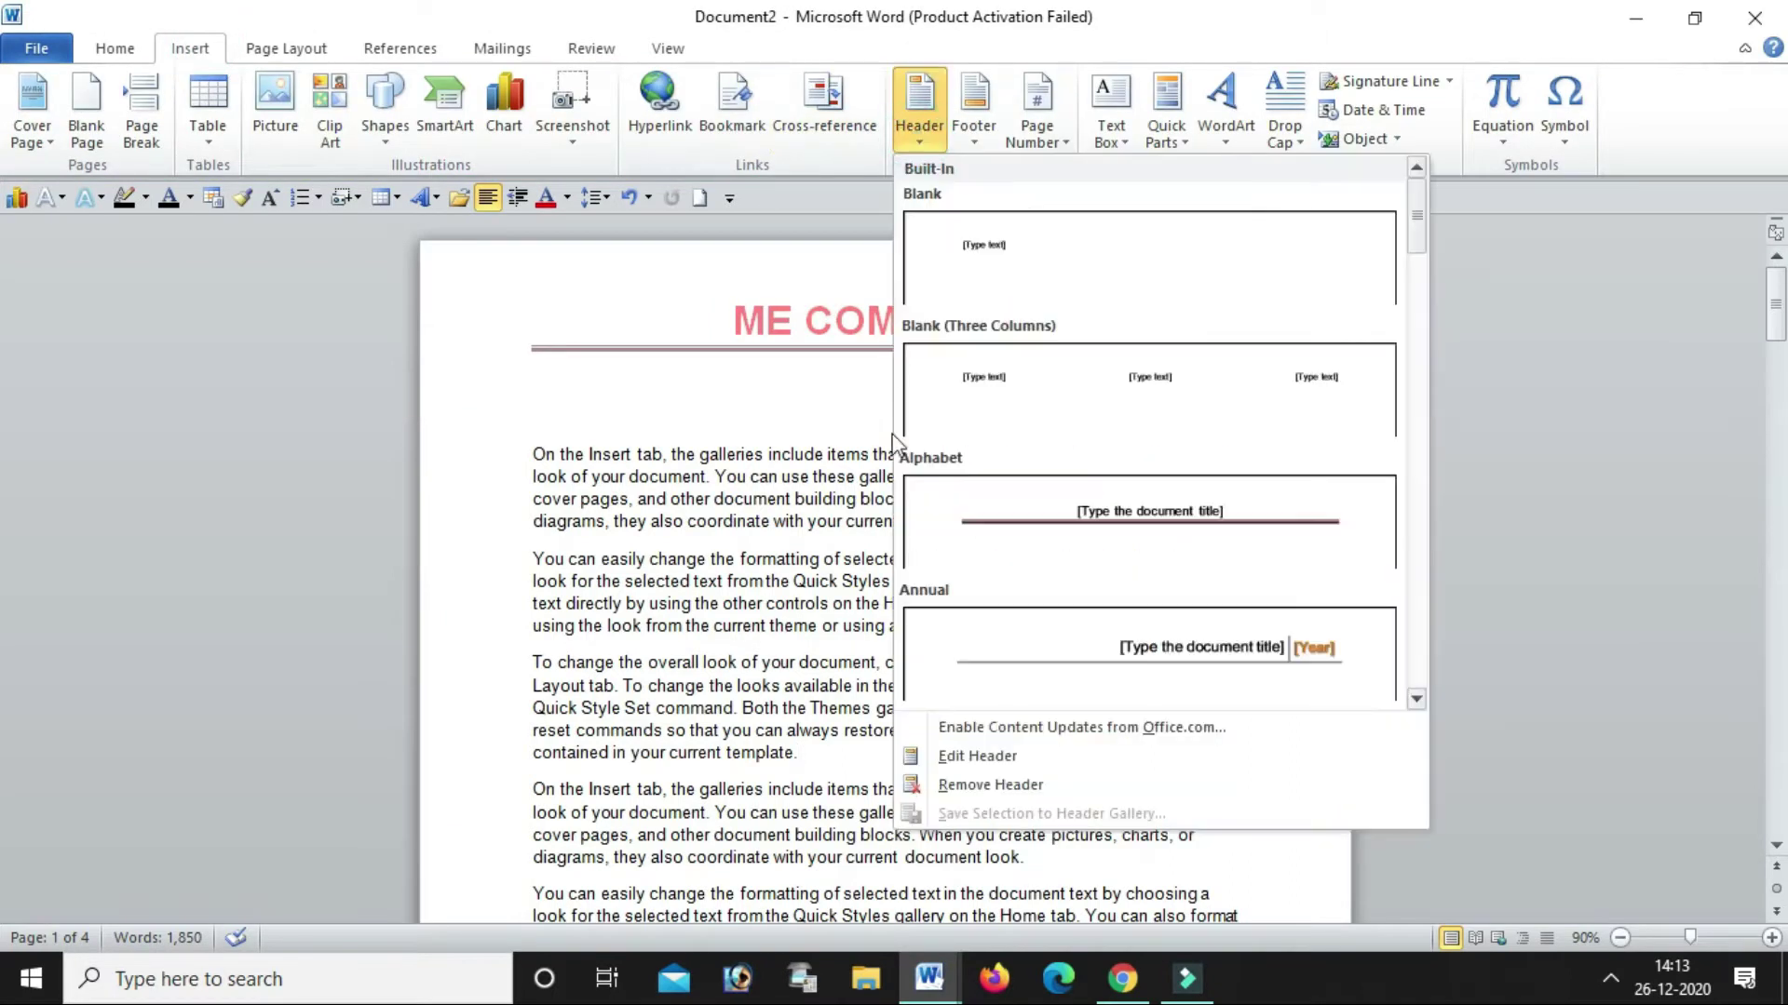
click(978, 756)
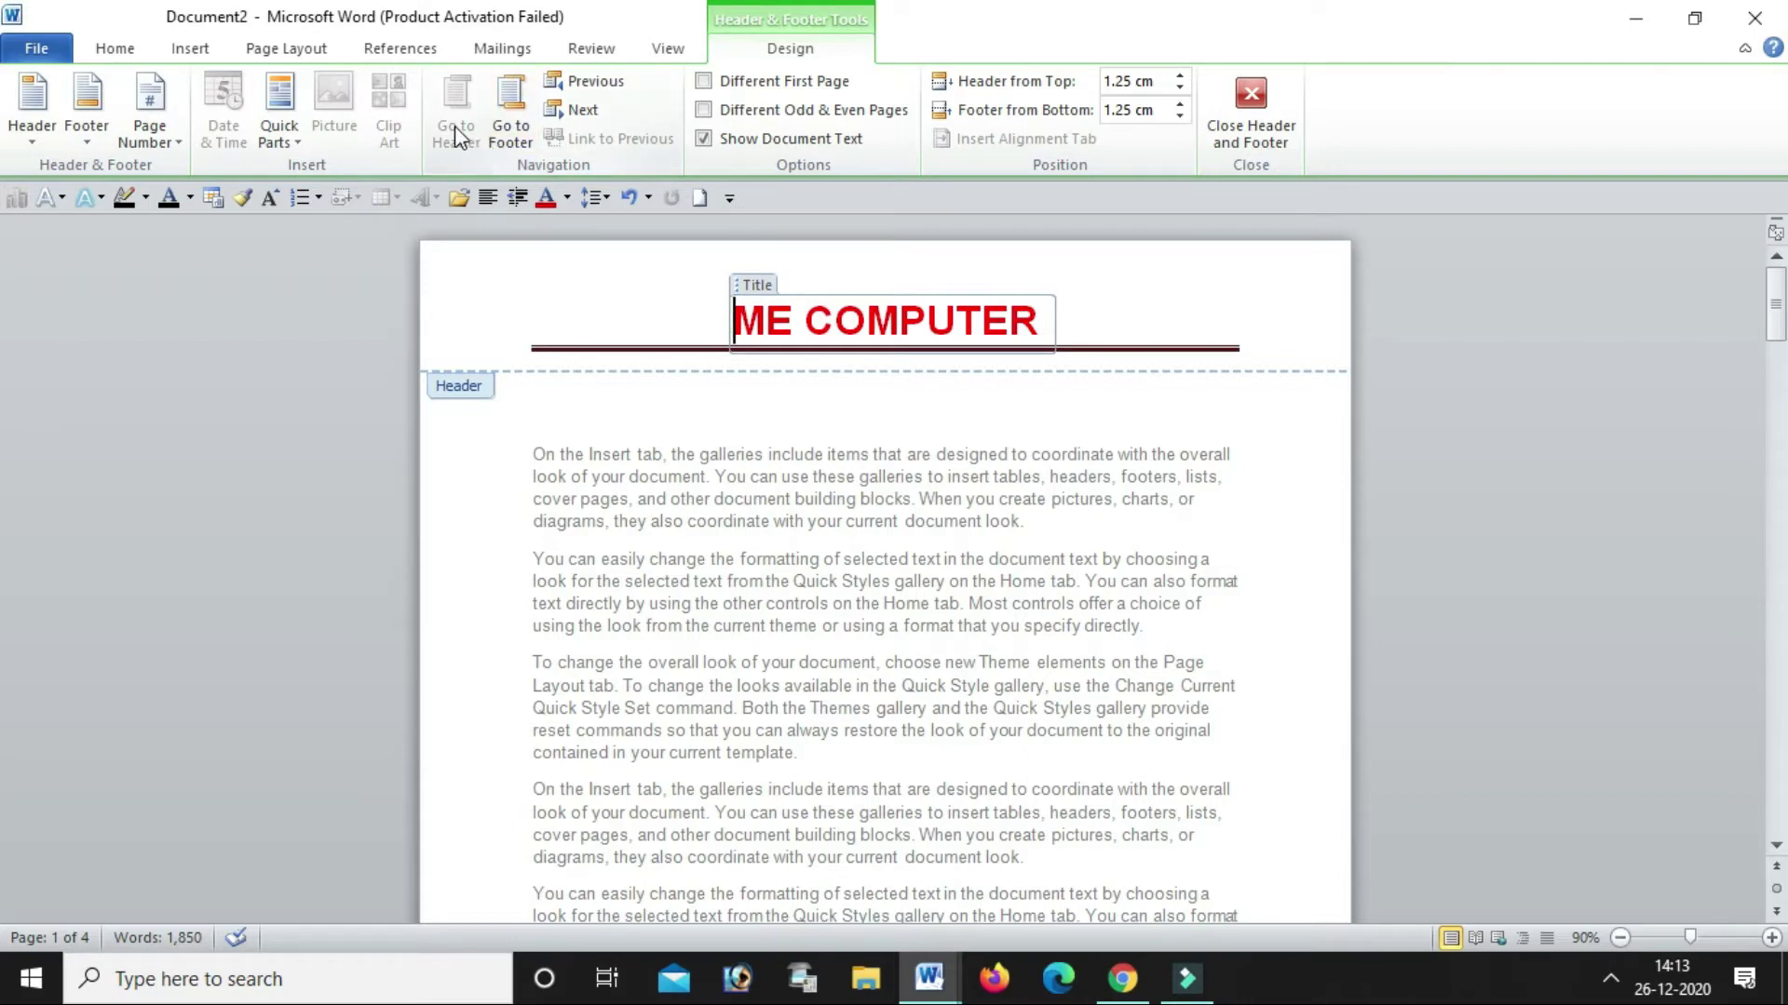
click(511, 136)
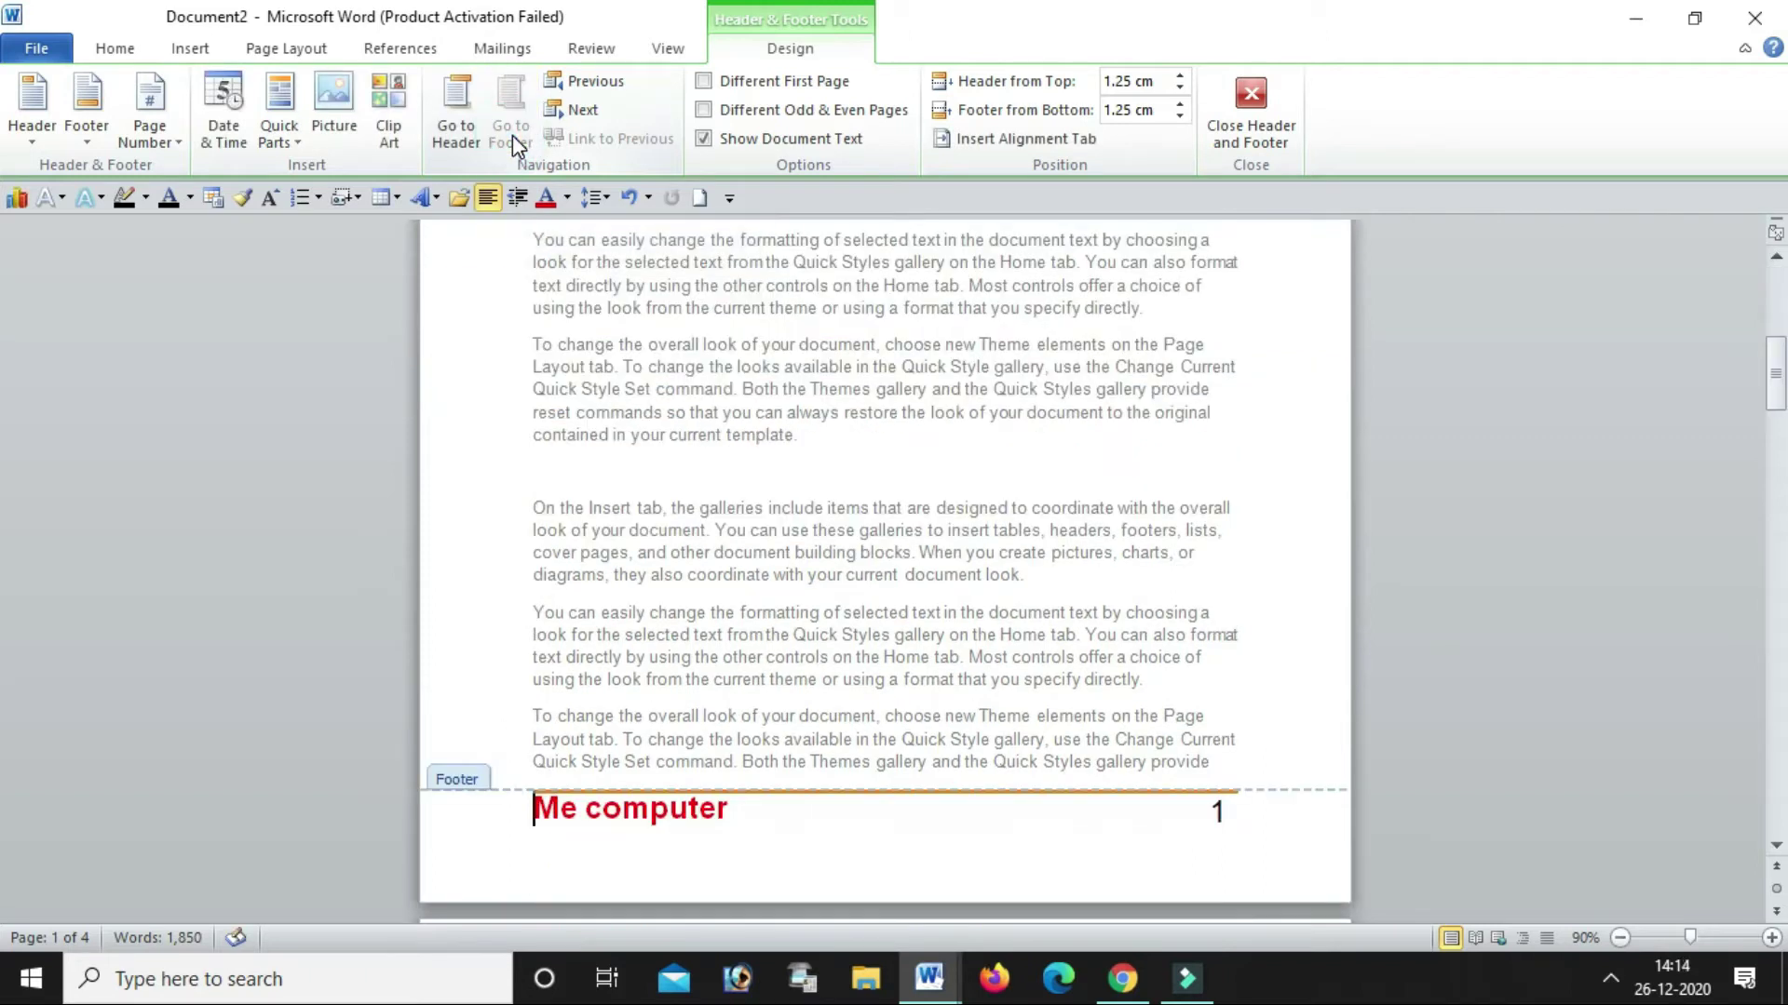
text(adscs)
key(BackSpace)
key(BackSpace)
key(BackSpace)
key(BackSpace)
key(BackSpace)
click(456, 140)
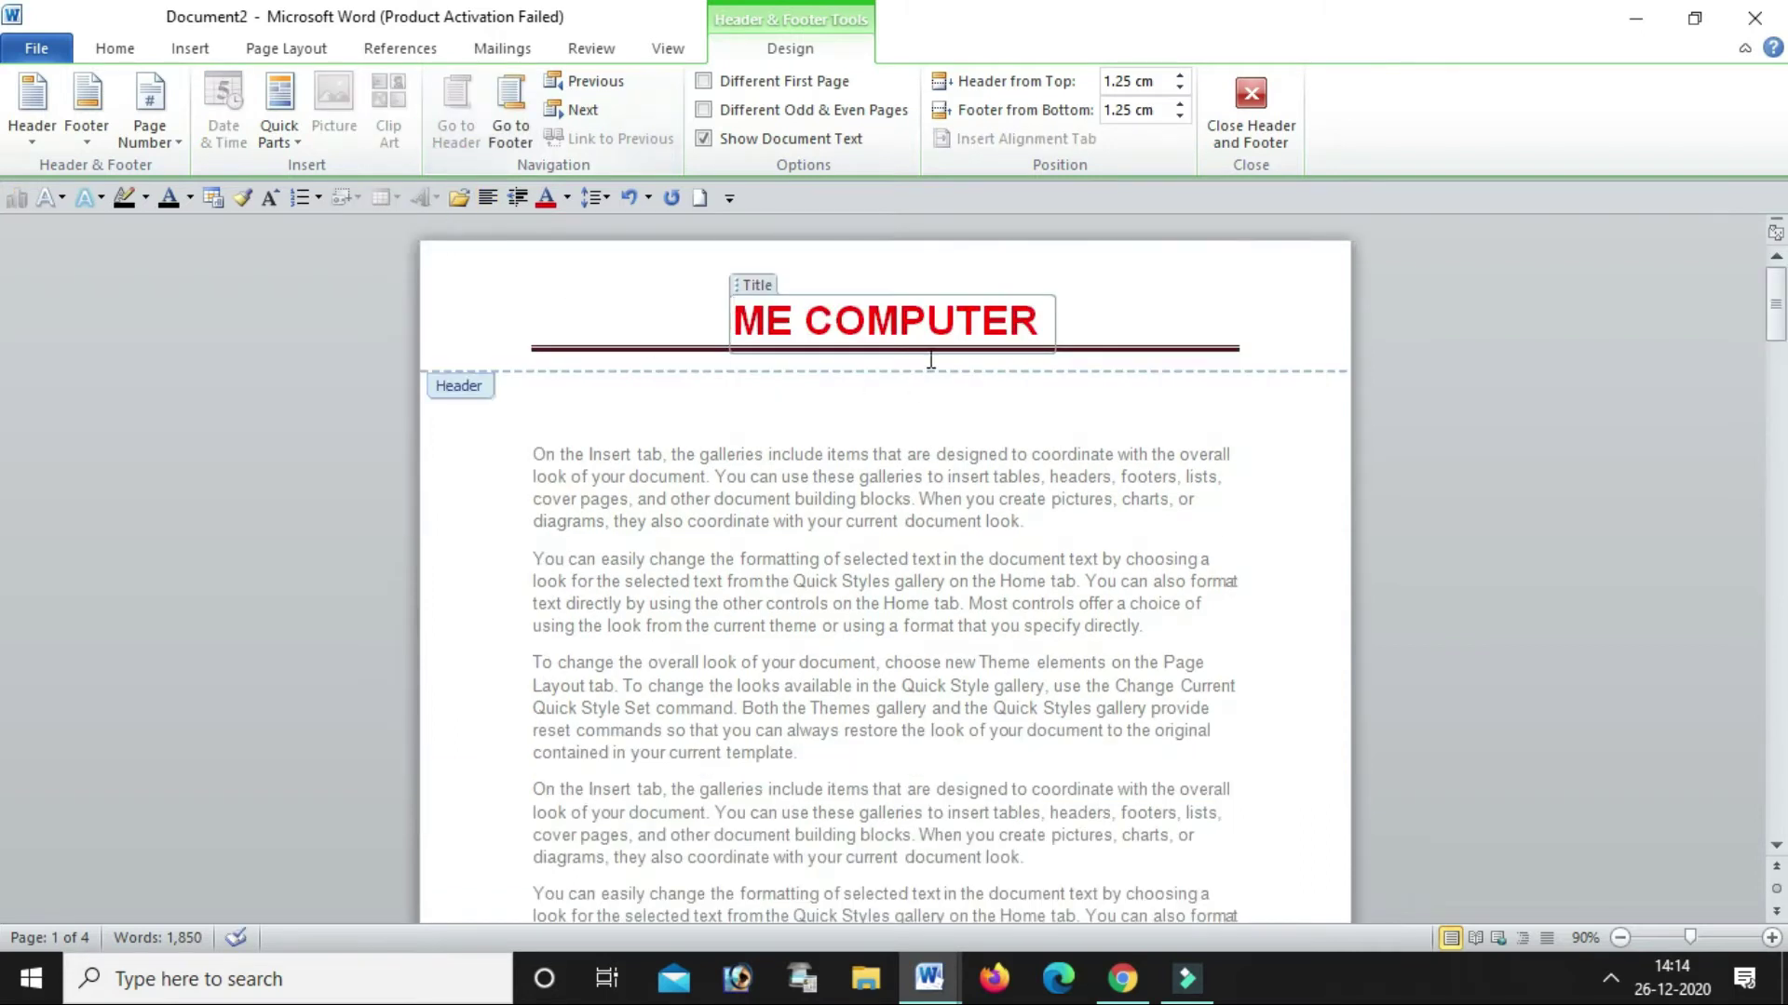
click(1033, 325)
Turn on Different First Page, enter 'How to use header and footer' as the first-page header, and select it
click(702, 81)
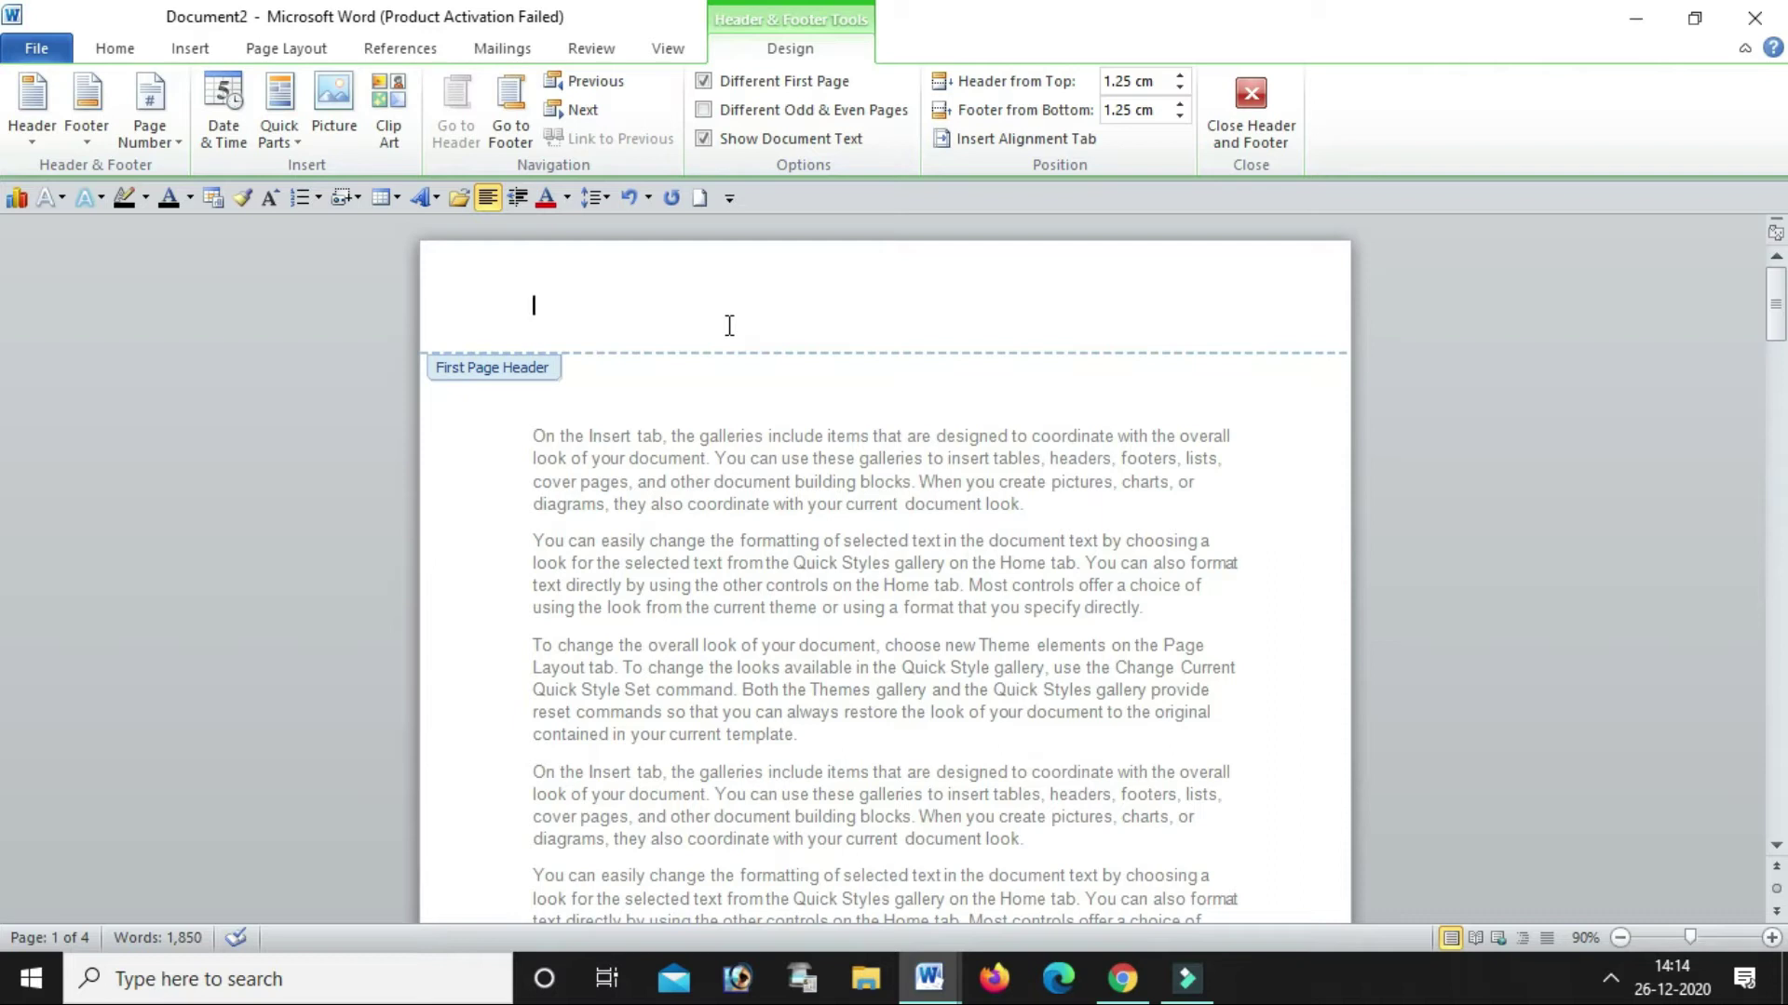
text(hHow)
text(o)
text( use head)
text( er)
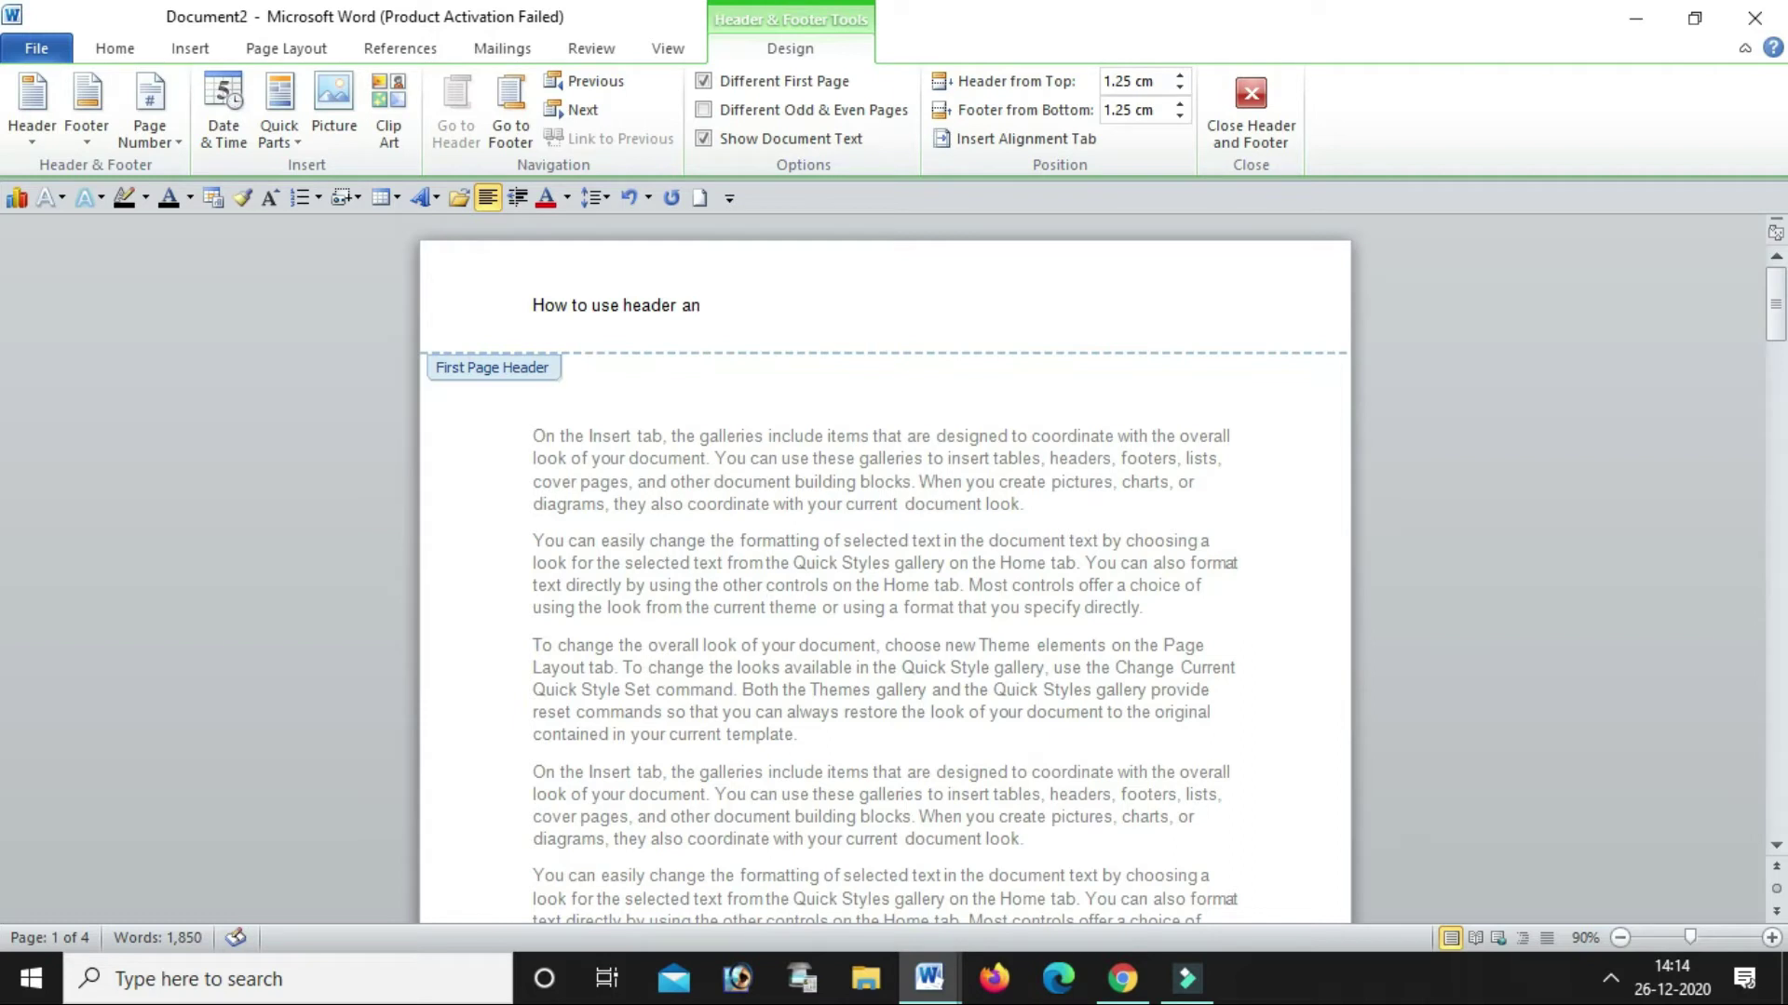
text(footer)
drag(528, 305, 798, 308)
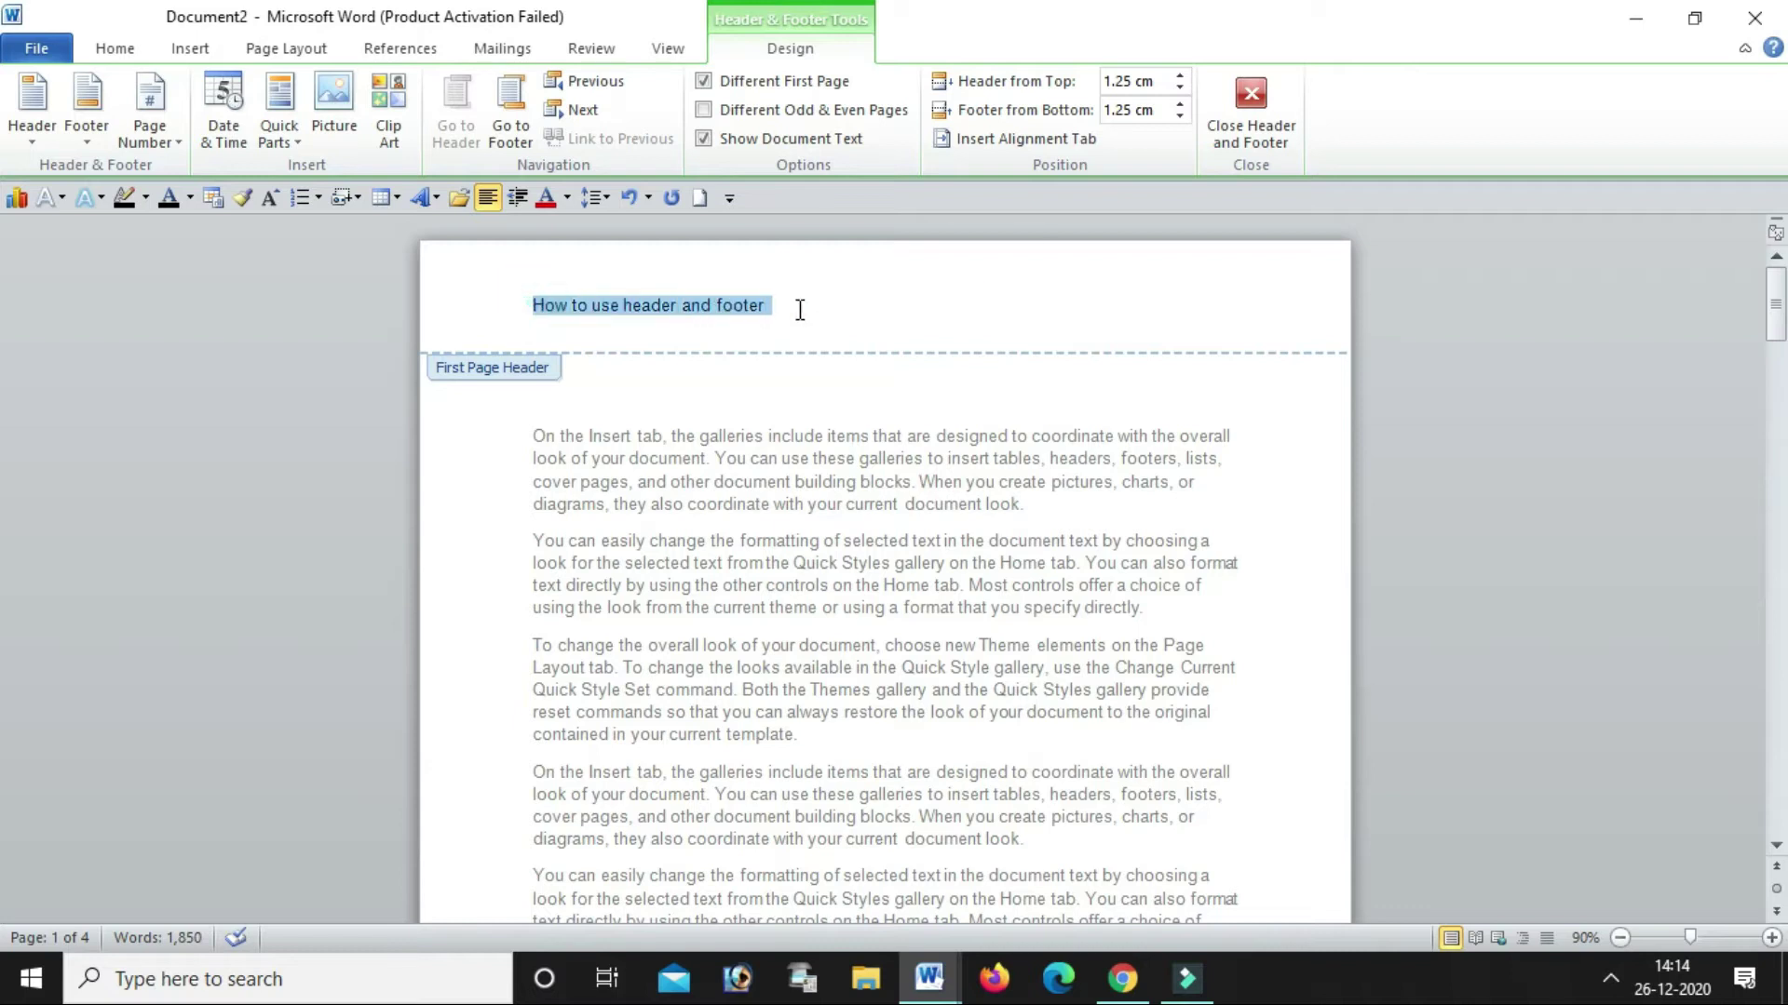
Format the first-page header title as 18 pt, bold, underlined, with yellow highlight
click(114, 48)
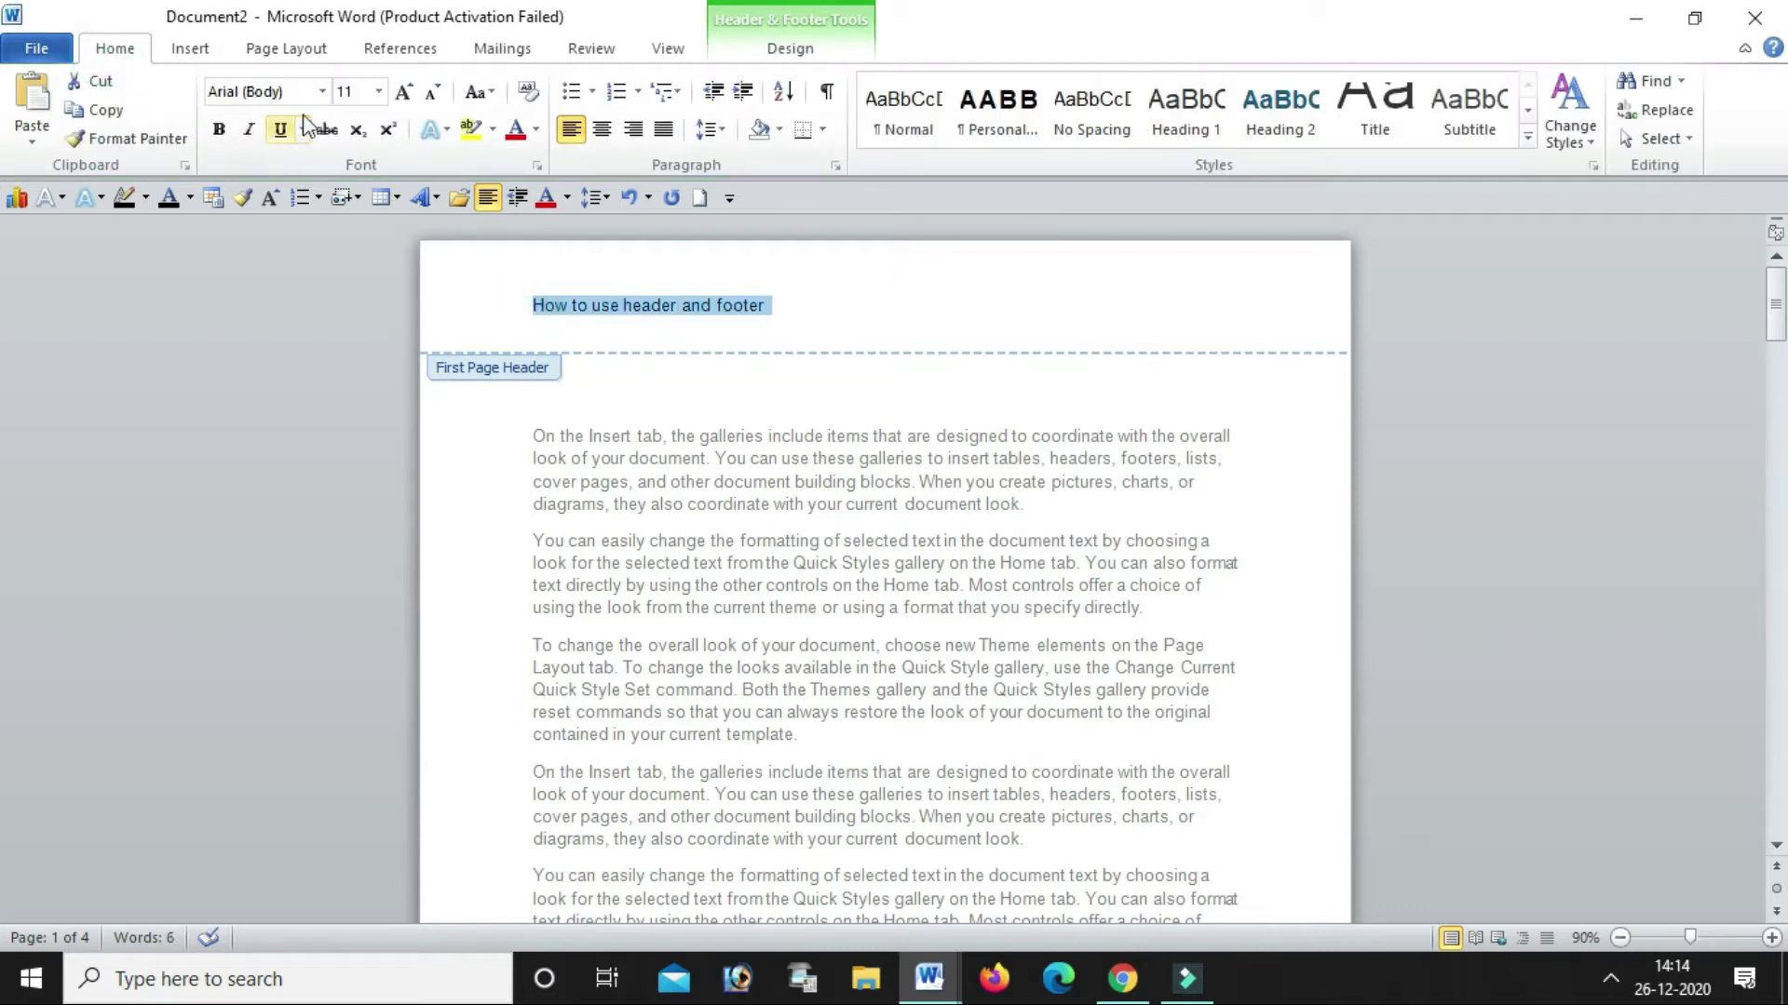
click(406, 93)
click(406, 93)
click(406, 93)
click(406, 93)
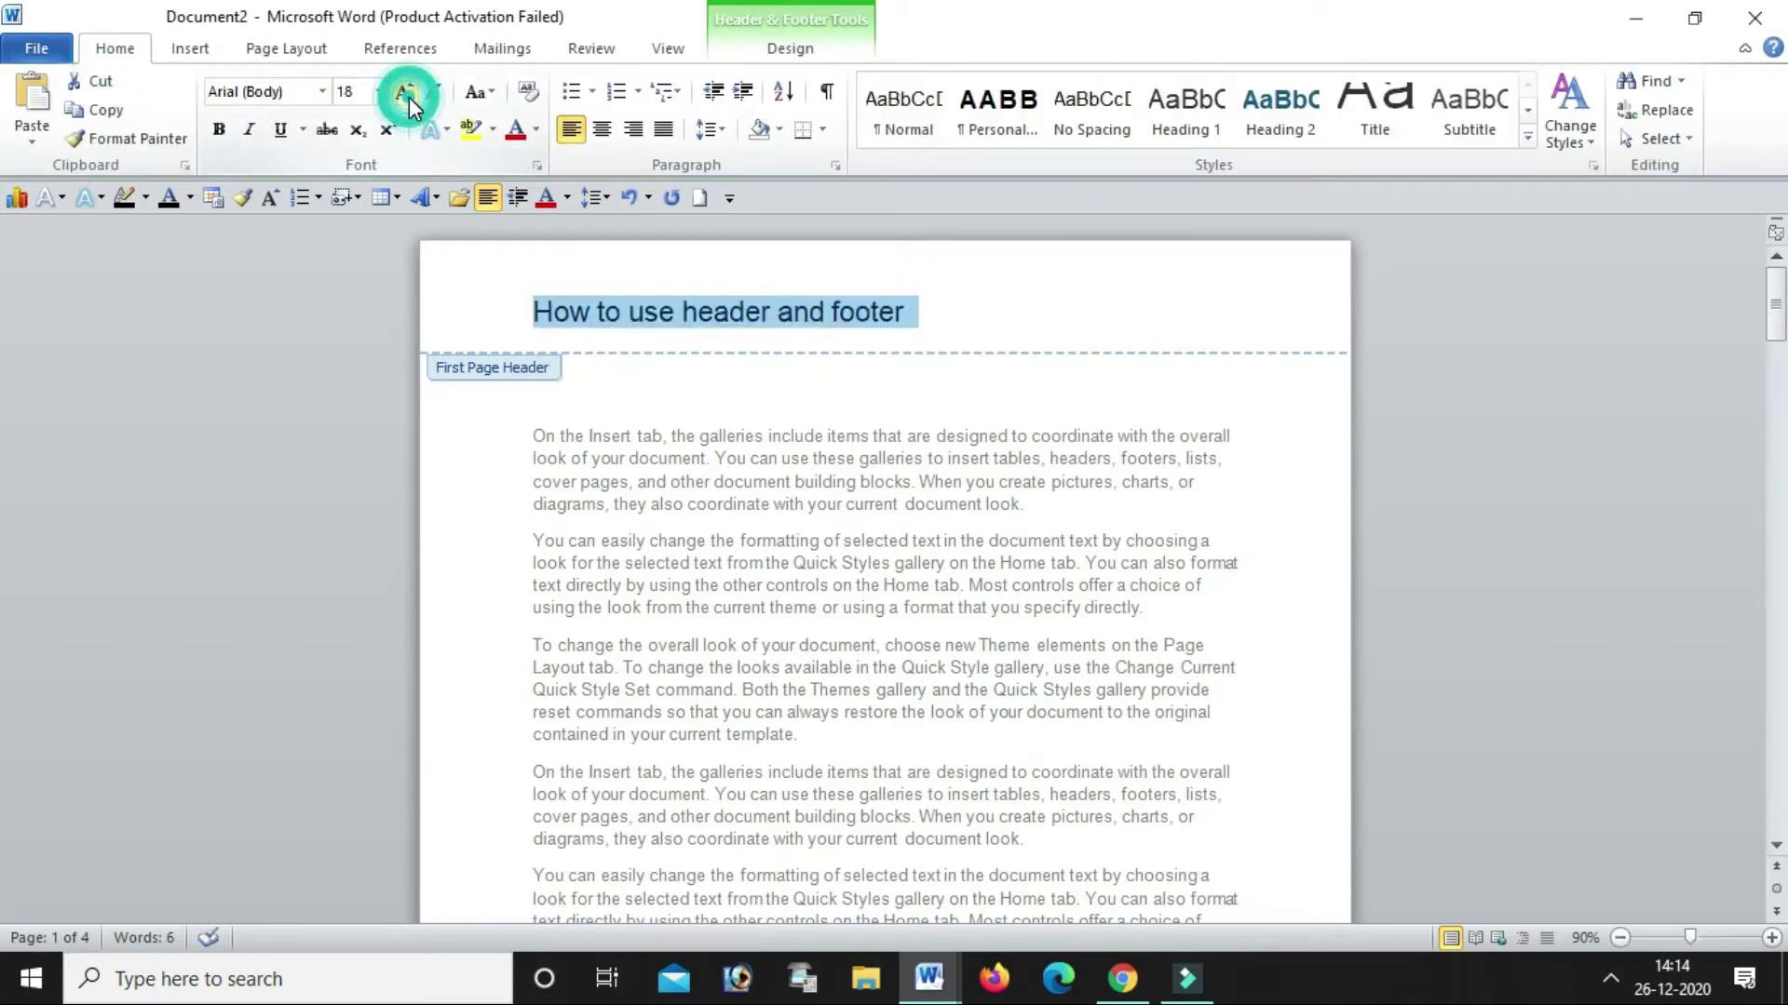
click(225, 128)
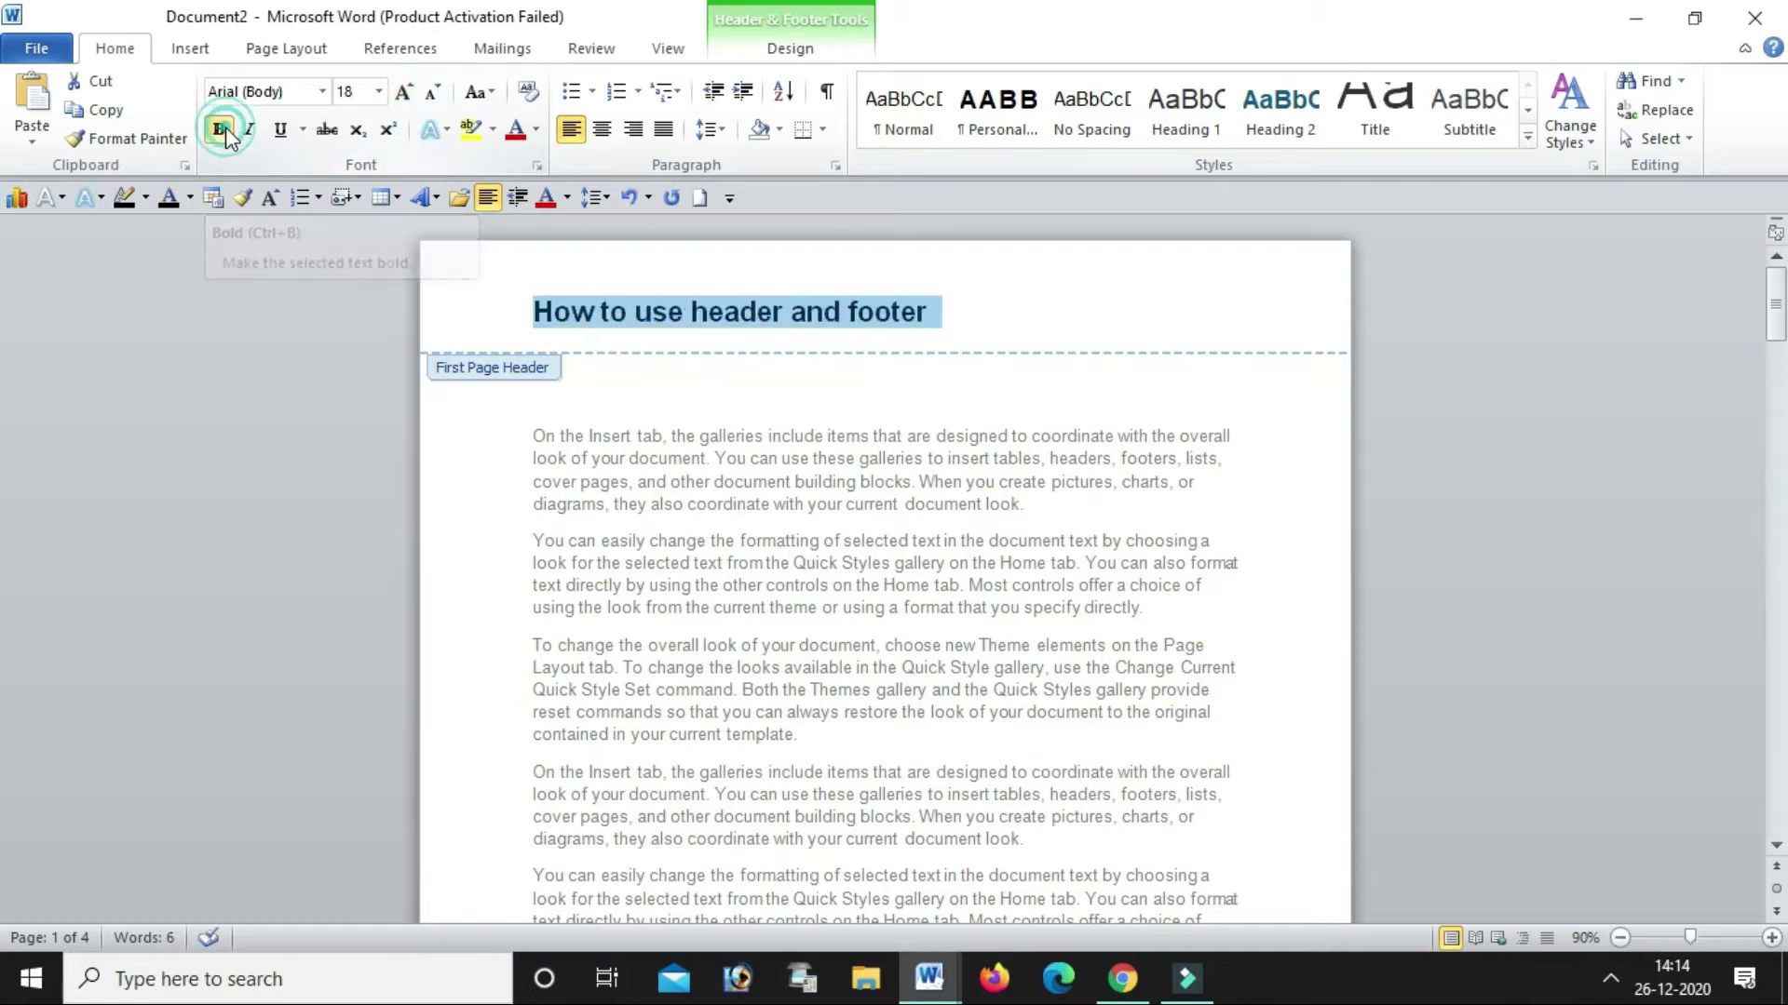
click(280, 130)
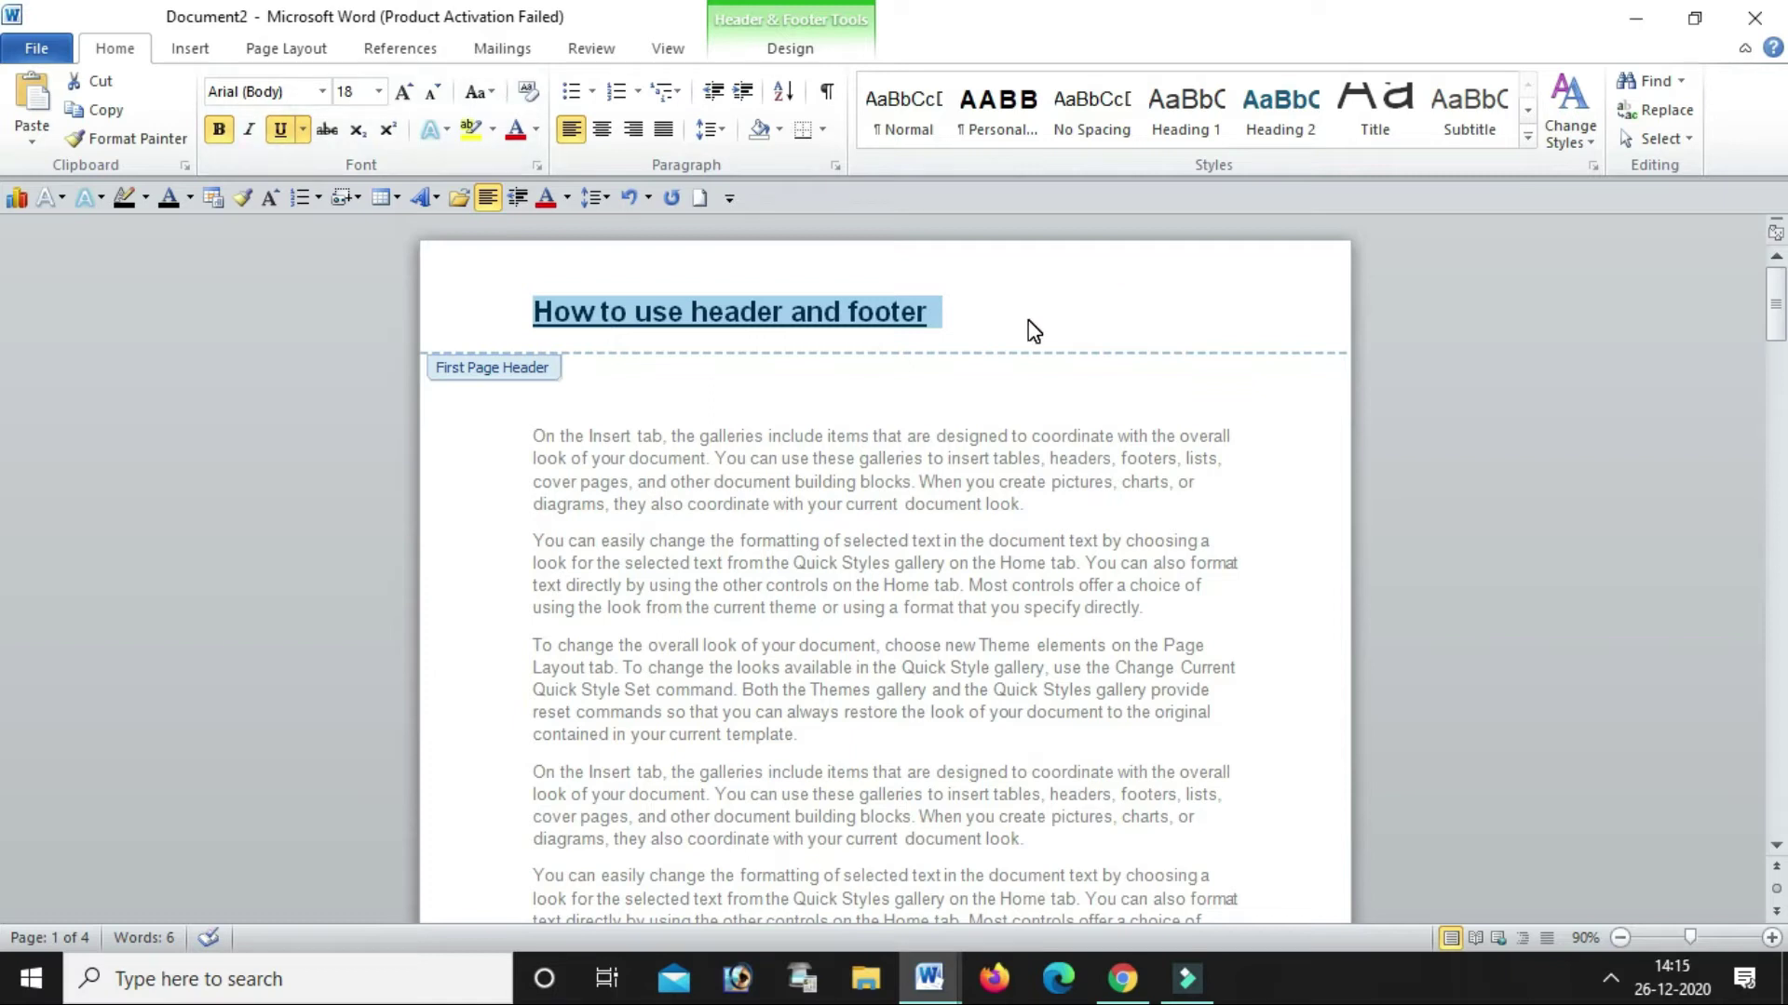
click(471, 129)
click(974, 303)
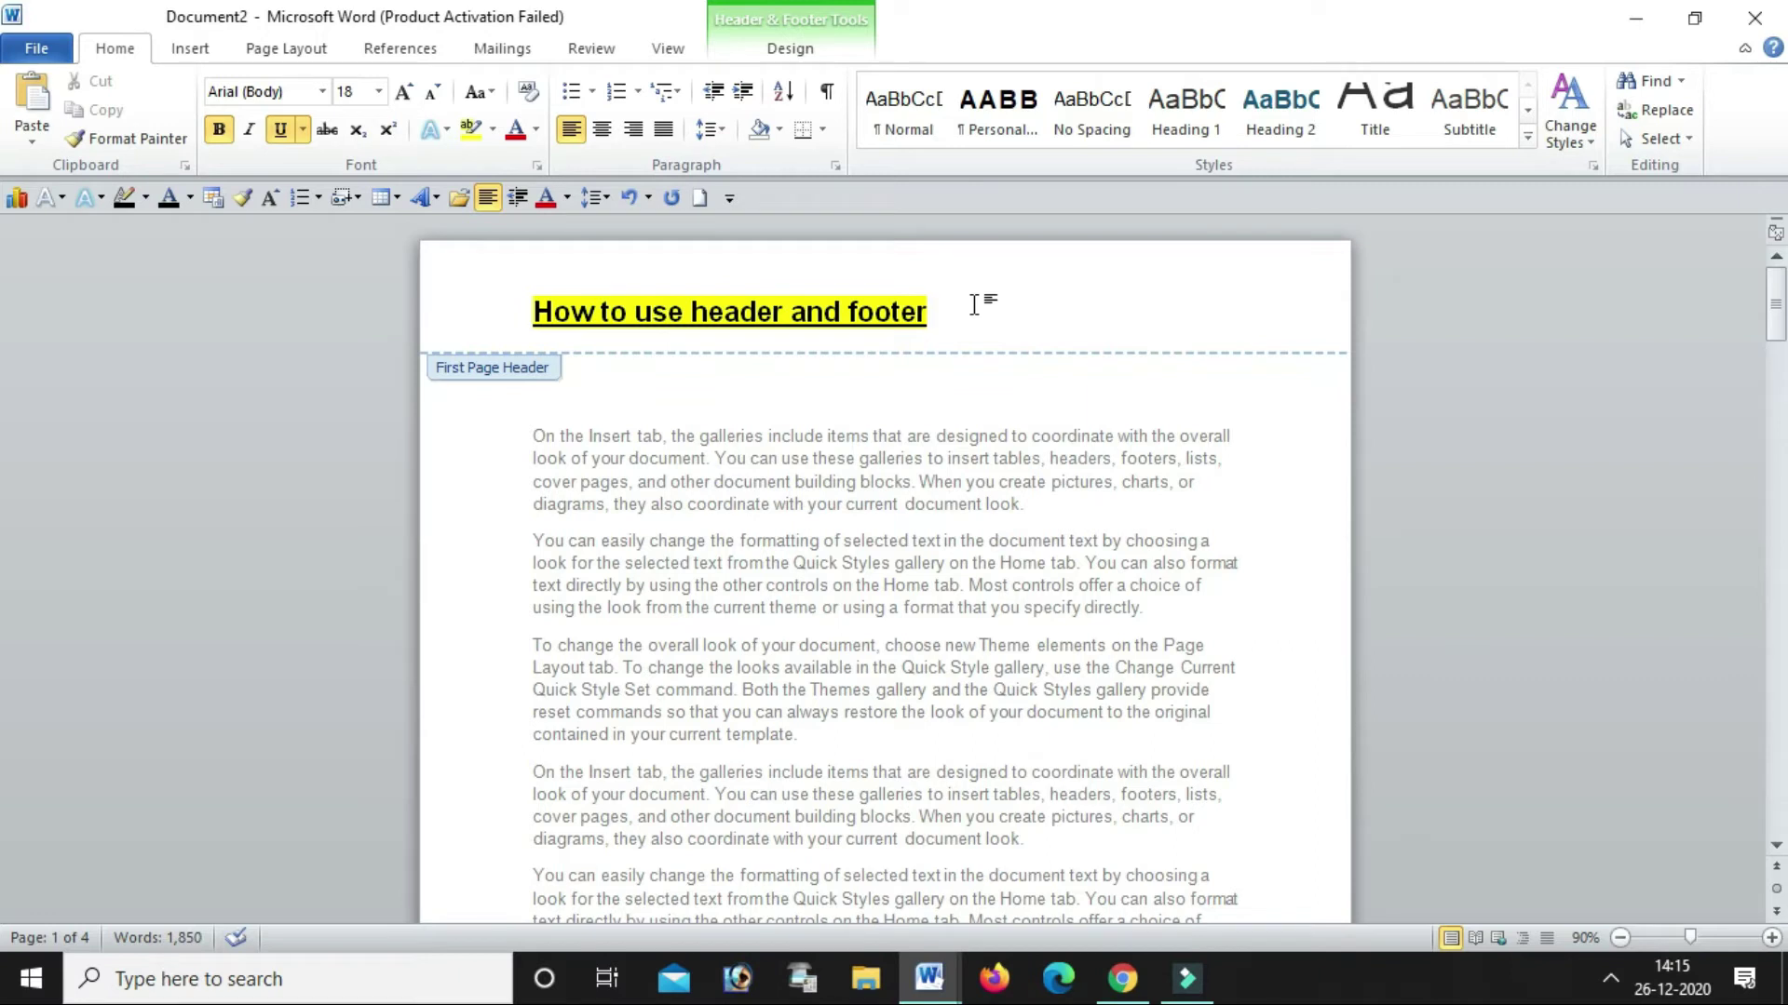
click(190, 48)
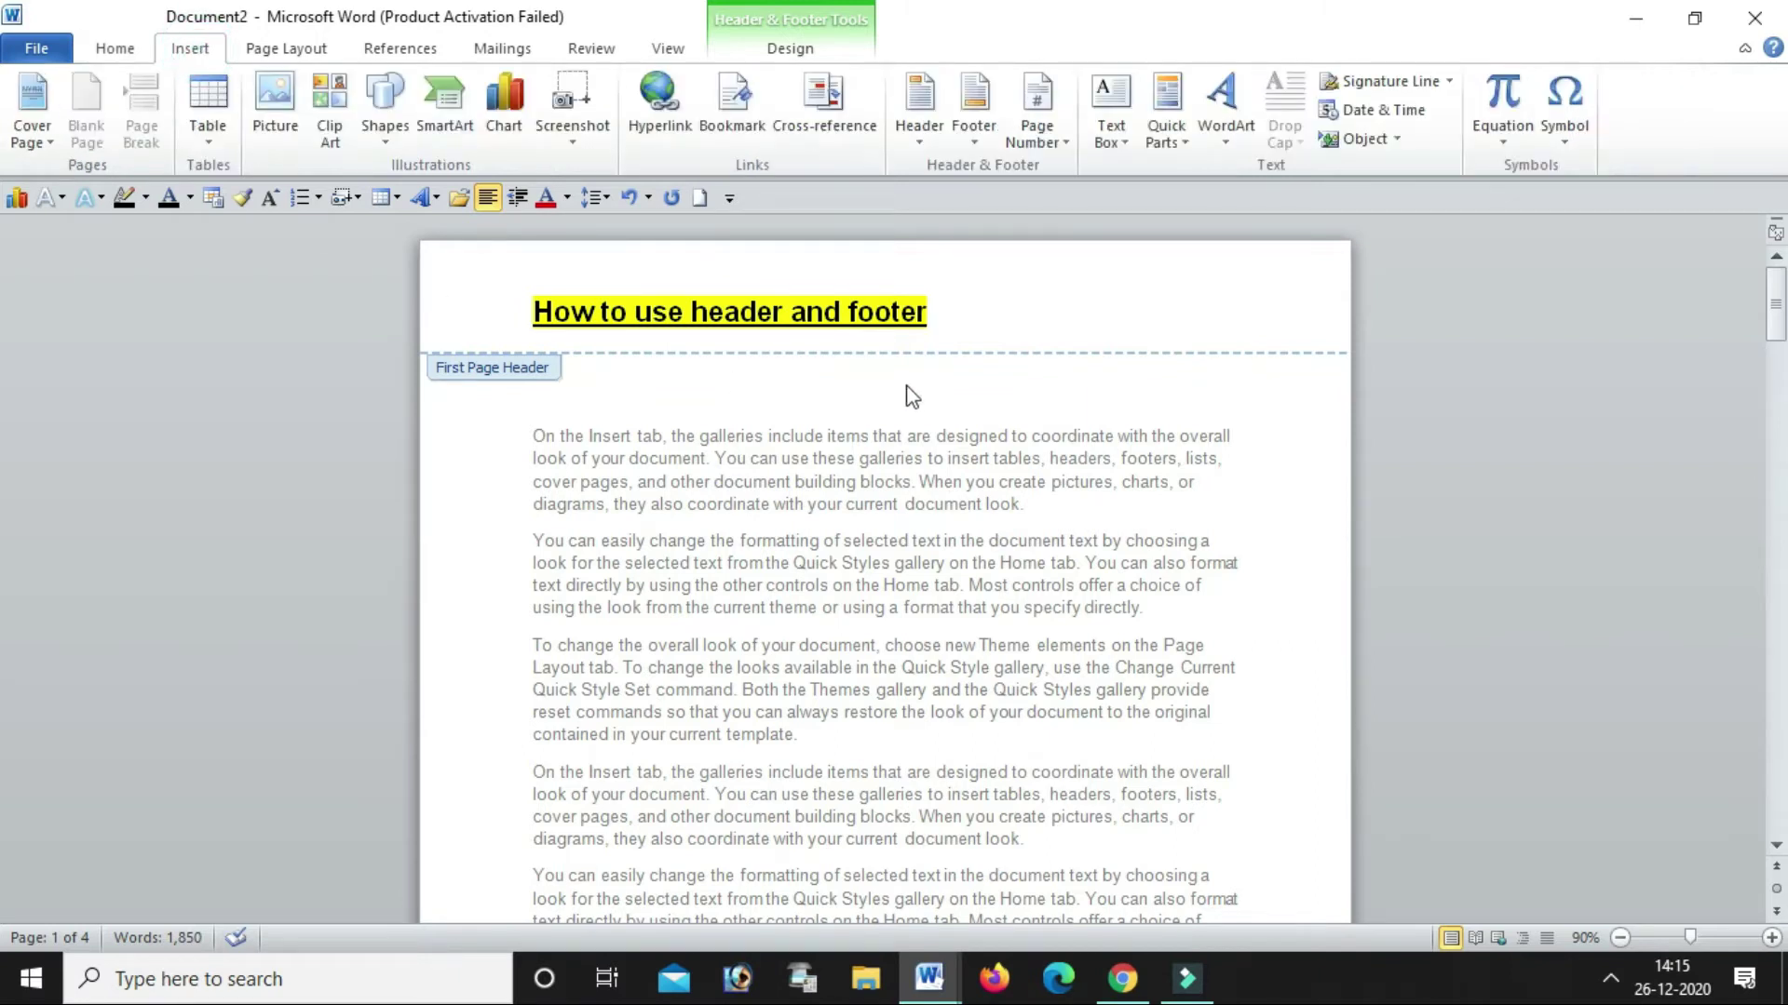
Zoom out to show all four pages at once, back on the Header & Footer Design tab
scroll(984, 396, down, 1)
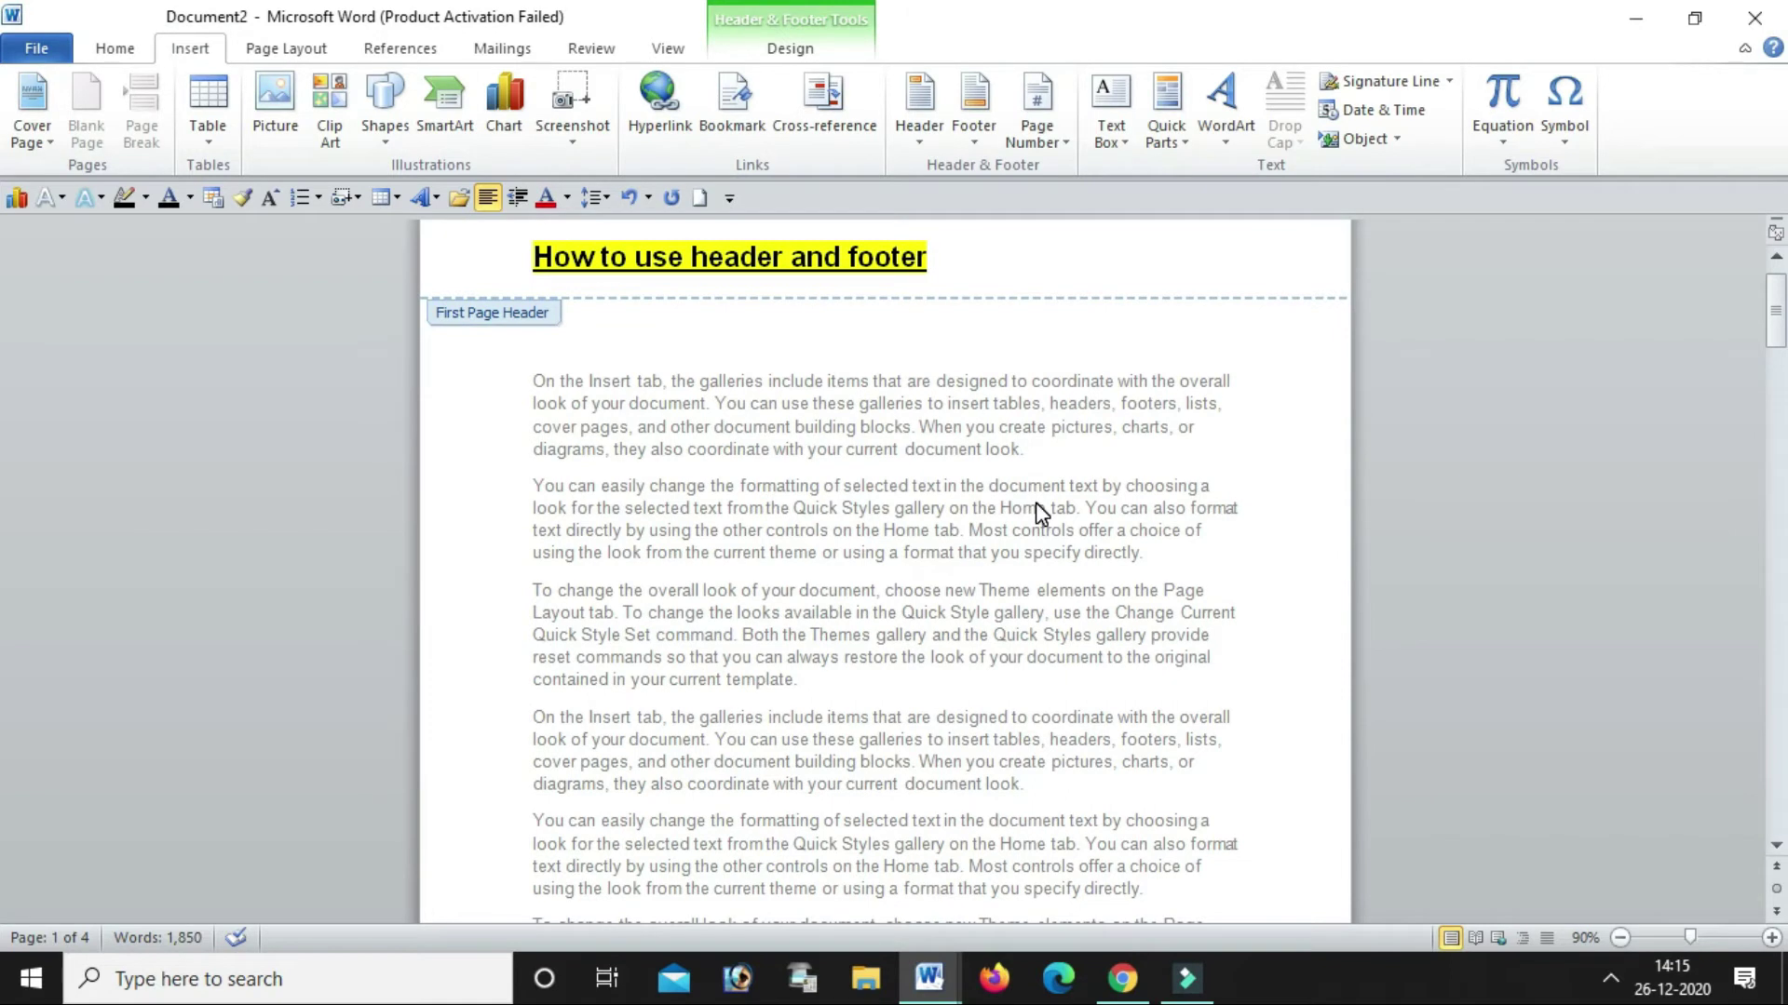
ctrl+scroll(1038, 510, down, 1)
ctrl+scroll(1038, 511, down, 1)
ctrl+scroll(1038, 510, down, 2)
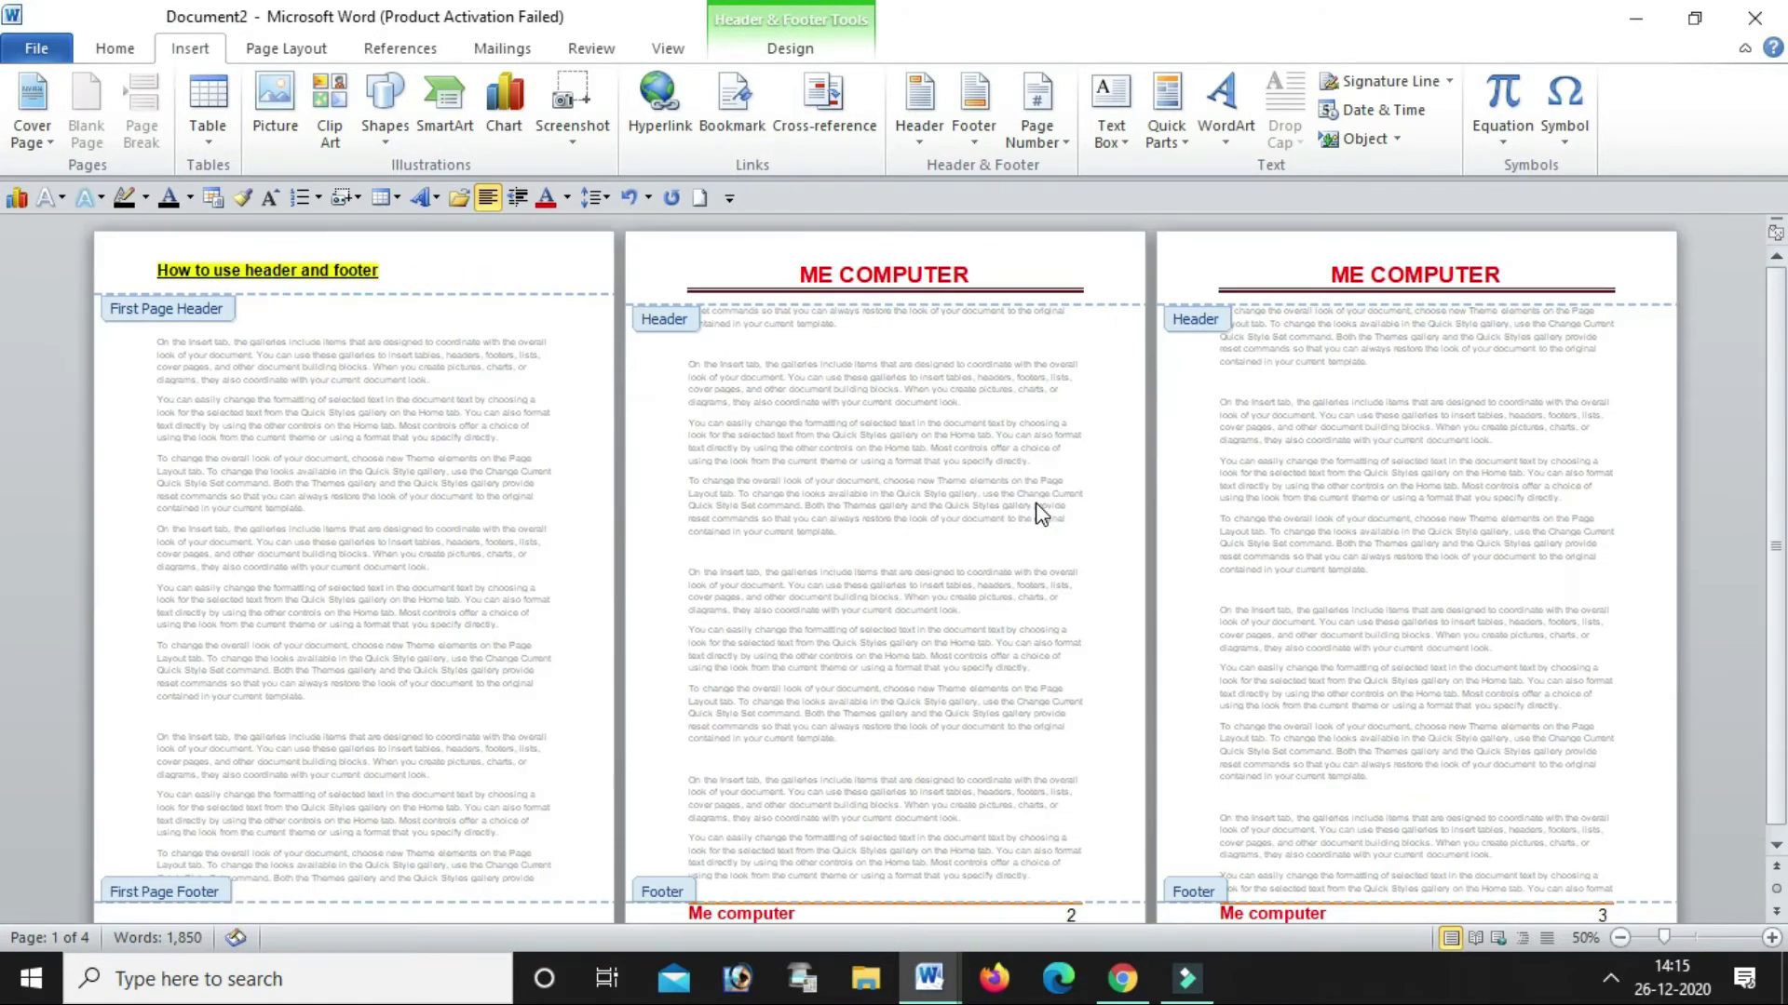
ctrl+scroll(1039, 512, down, 2)
ctrl+scroll(1038, 513, up, 1)
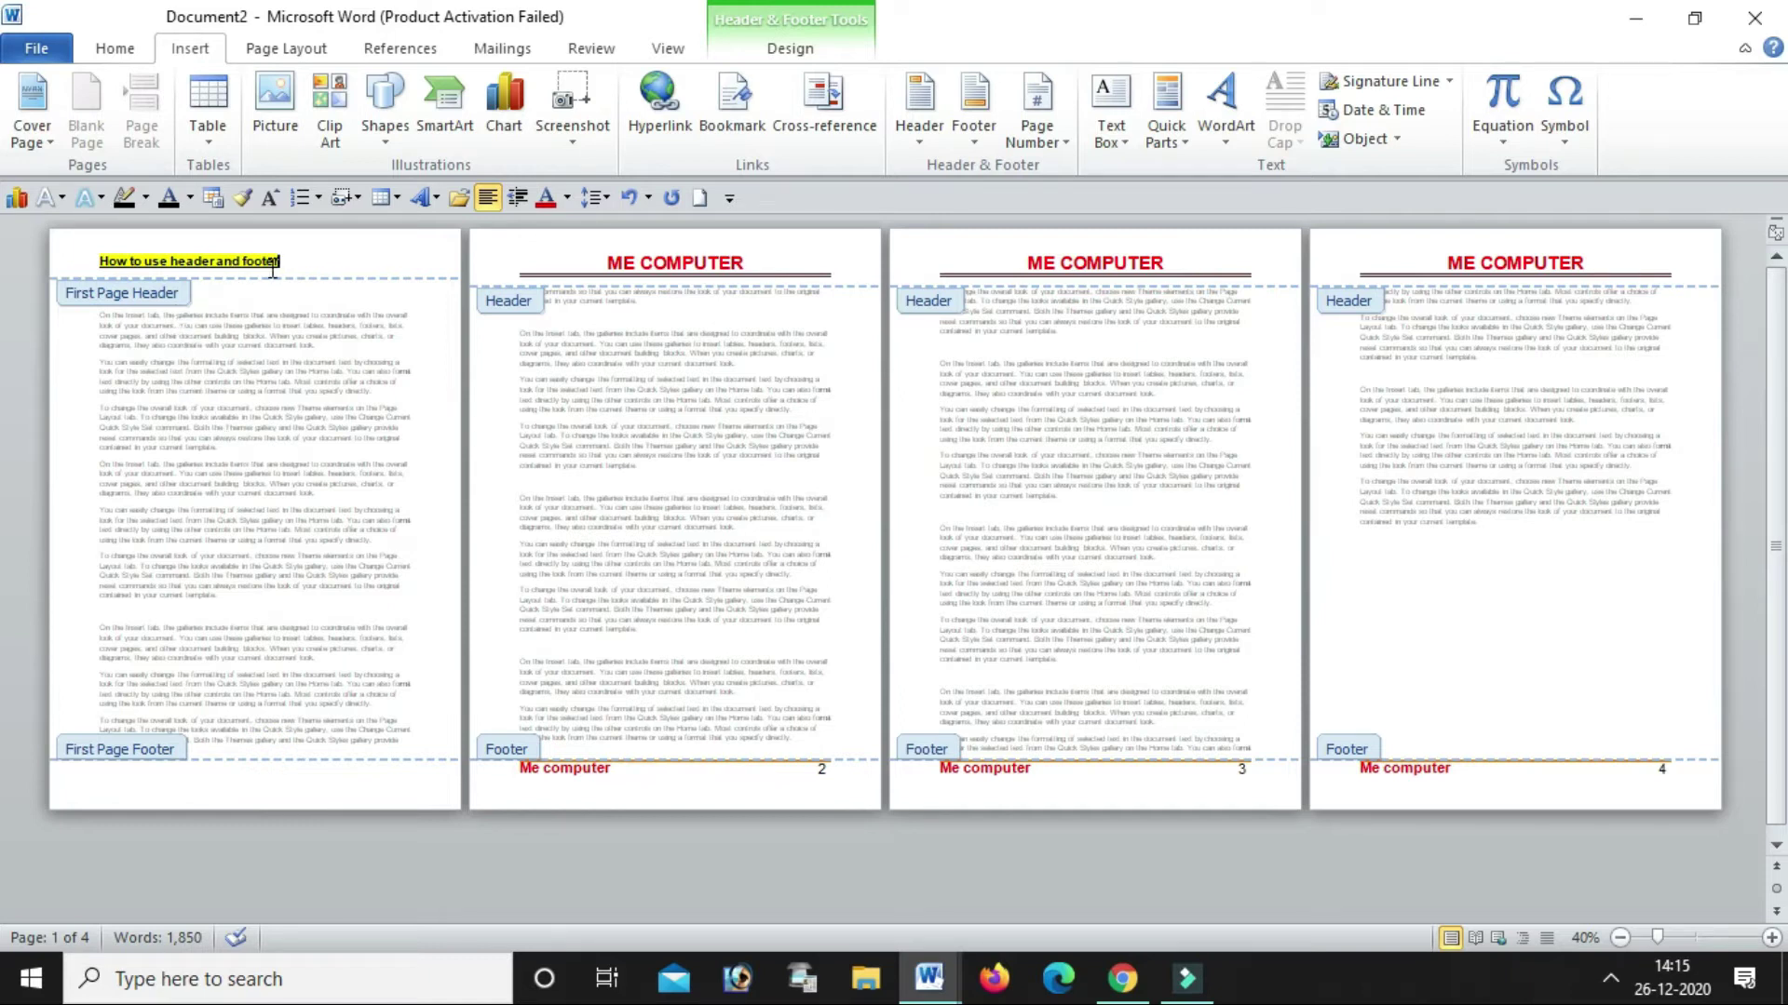
click(769, 47)
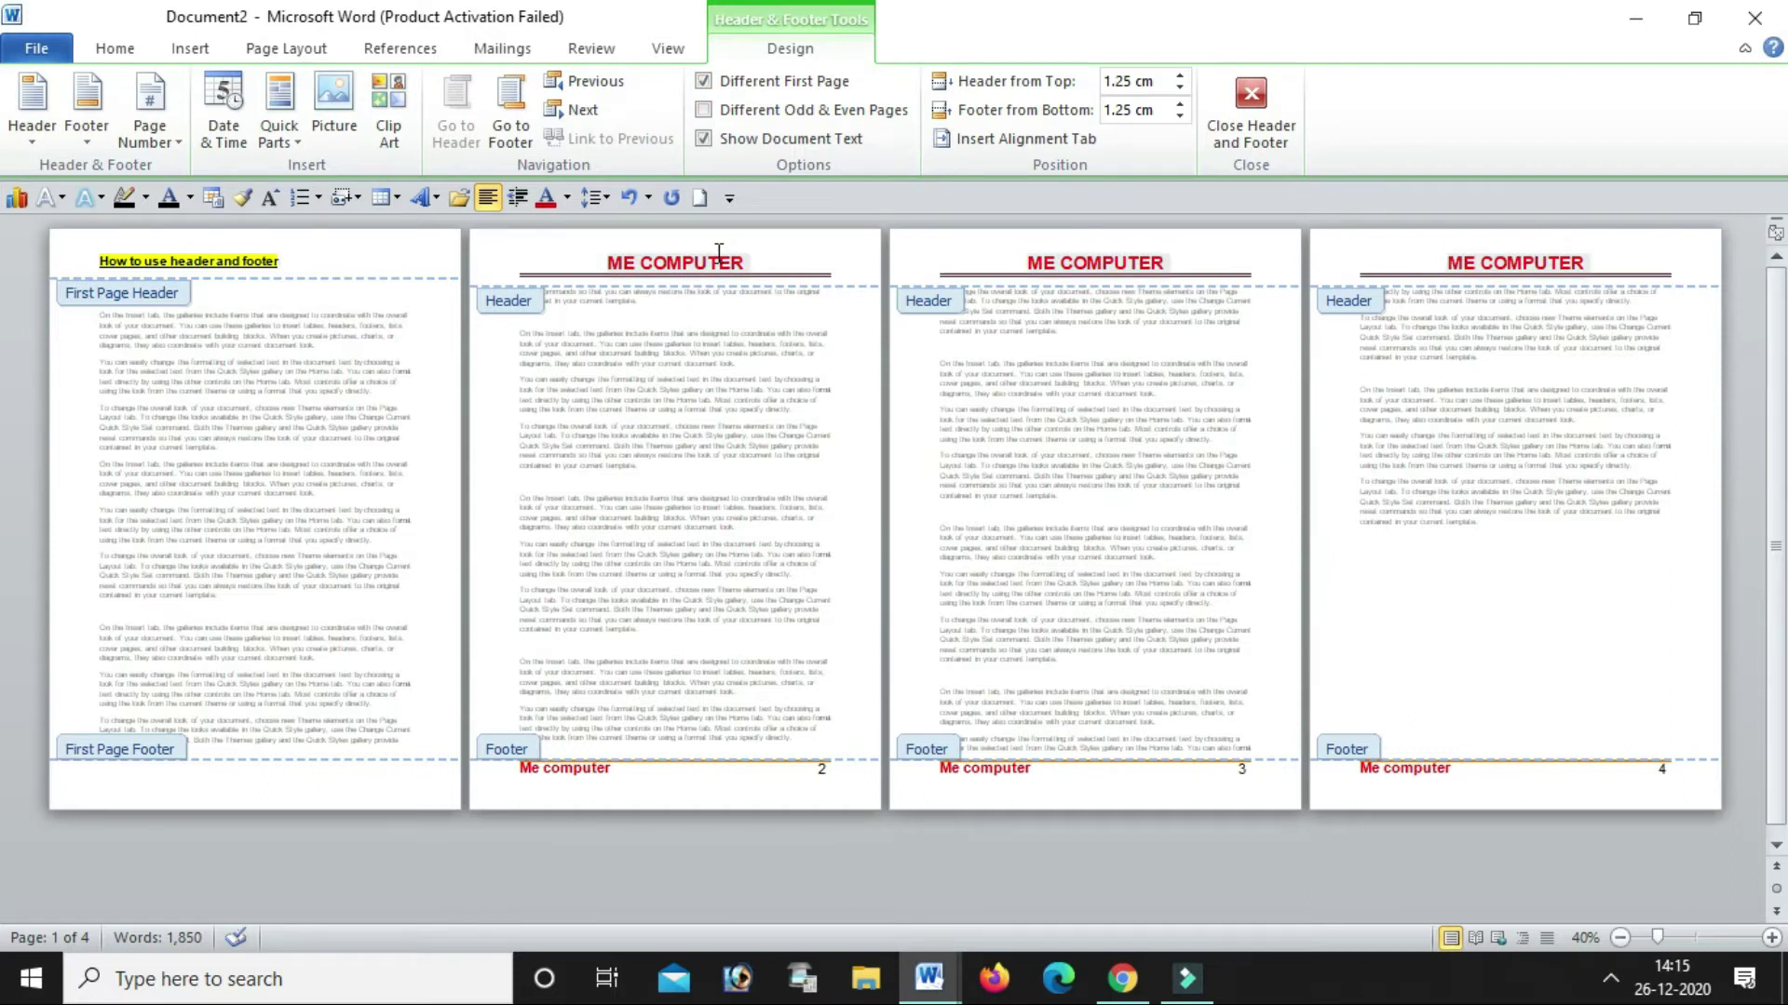
ctrl+scroll(718, 254, down, 2)
ctrl+scroll(730, 296, up, 3)
ctrl+scroll(798, 383, up, 3)
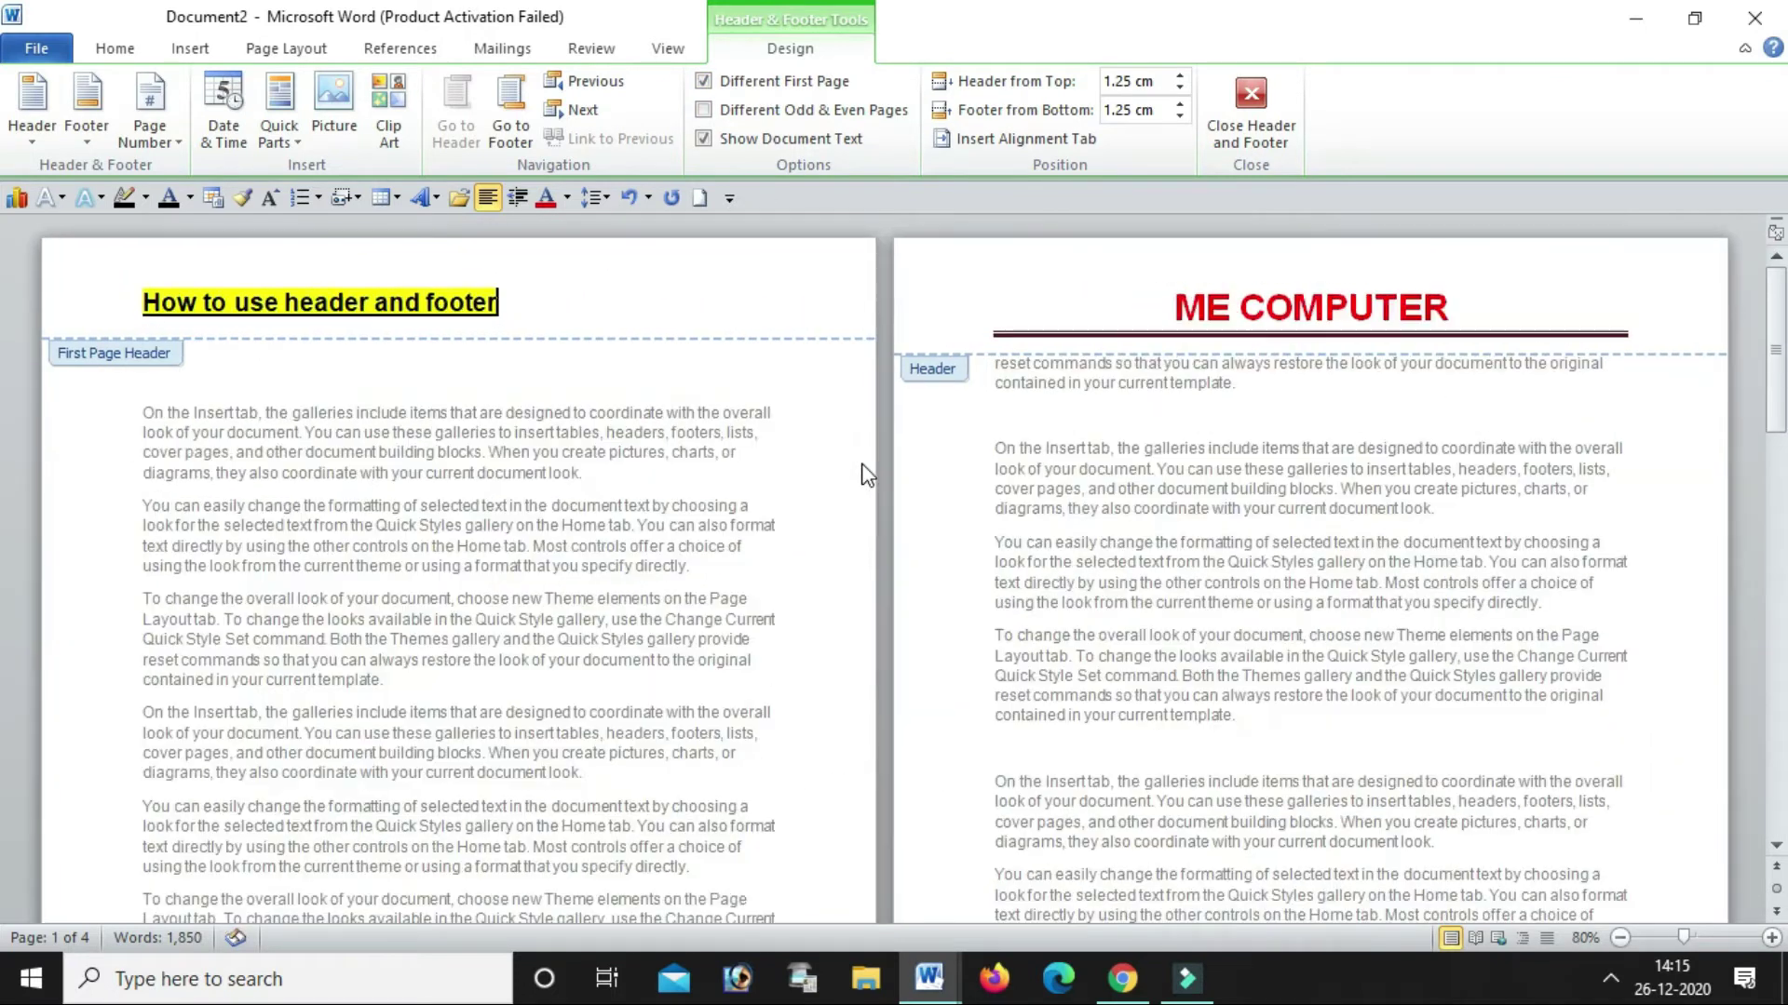
ctrl+scroll(866, 474, up, 1)
ctrl+scroll(866, 475, up, 1)
scroll(866, 475, down, 8)
scroll(863, 464, down, 6)
scroll(866, 470, down, 6)
scroll(867, 473, up, 3)
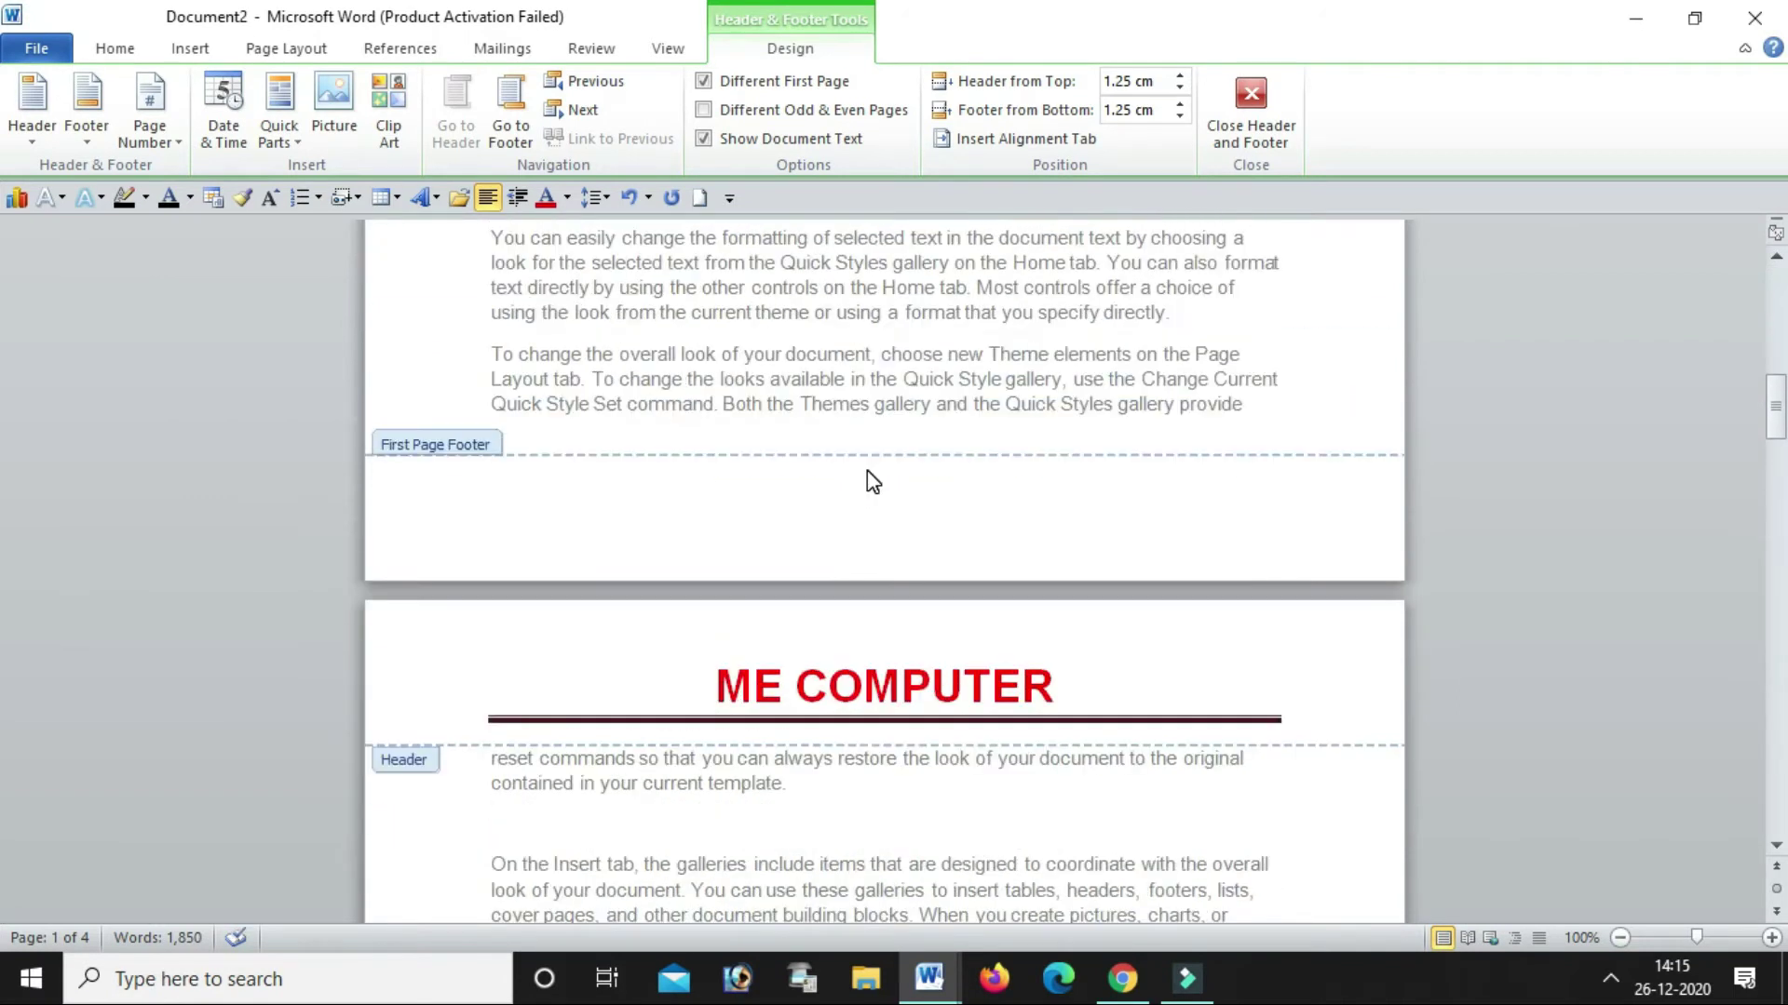
scroll(868, 471, up, 3)
scroll(862, 280, up, 2)
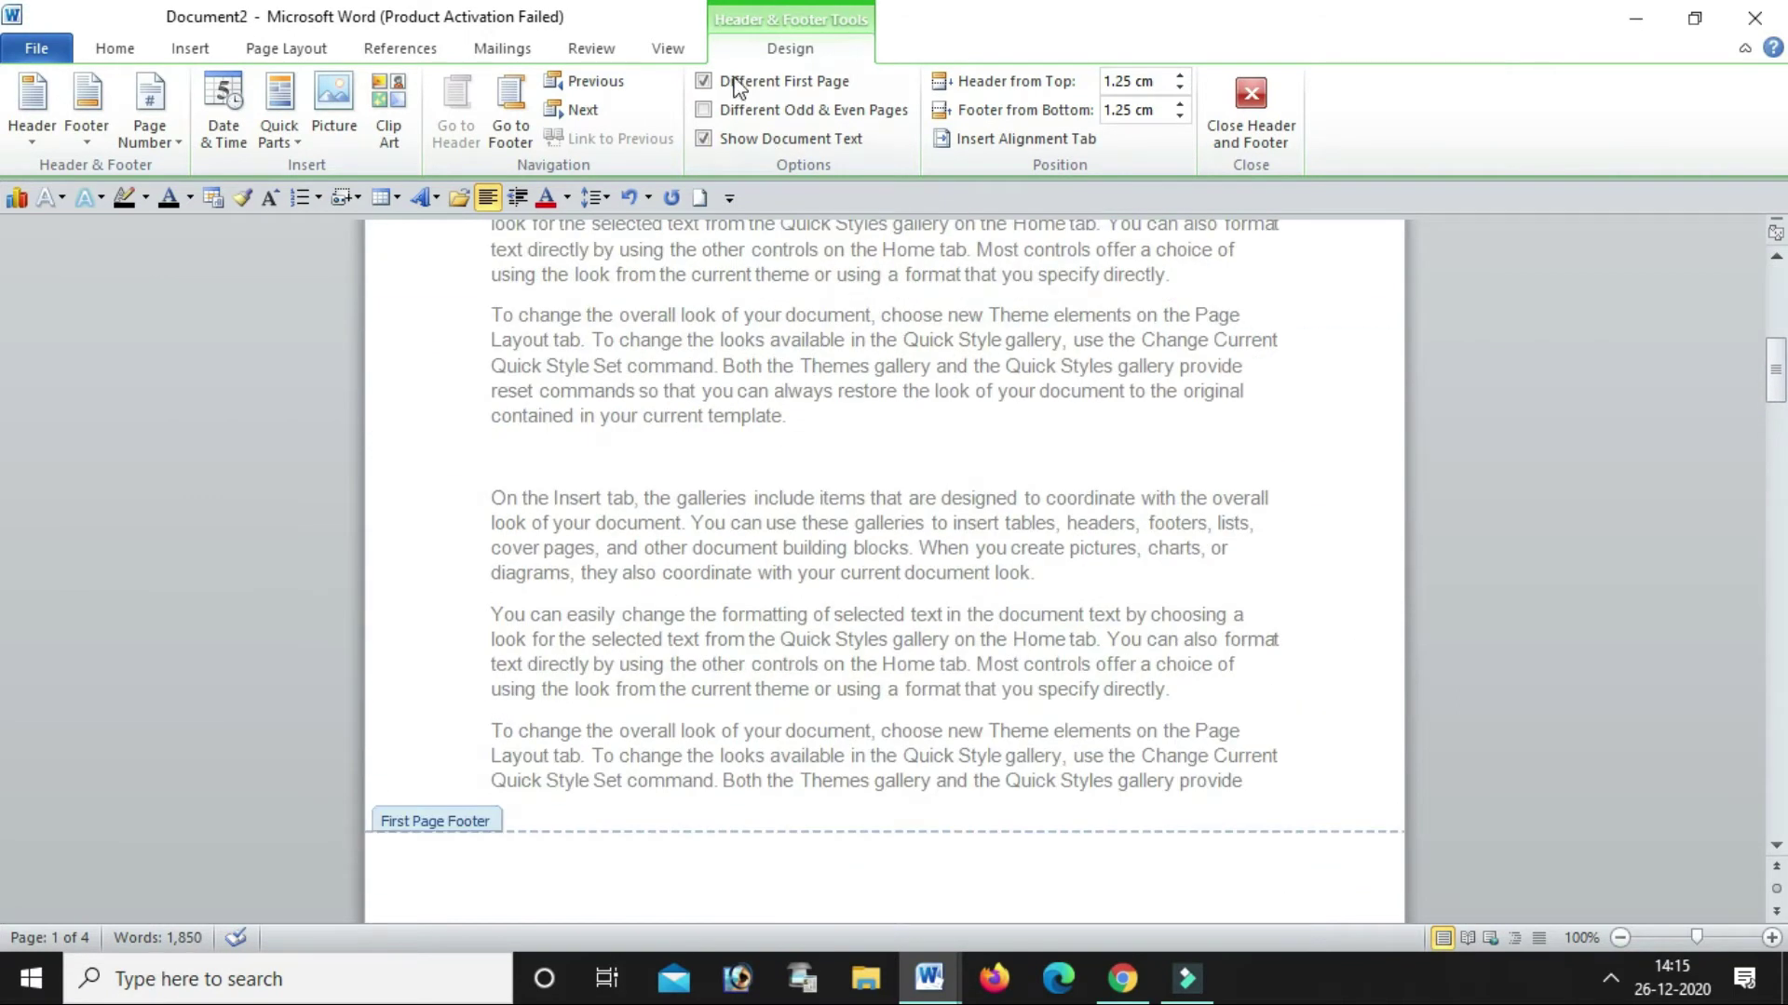
scroll(749, 688, down, 2)
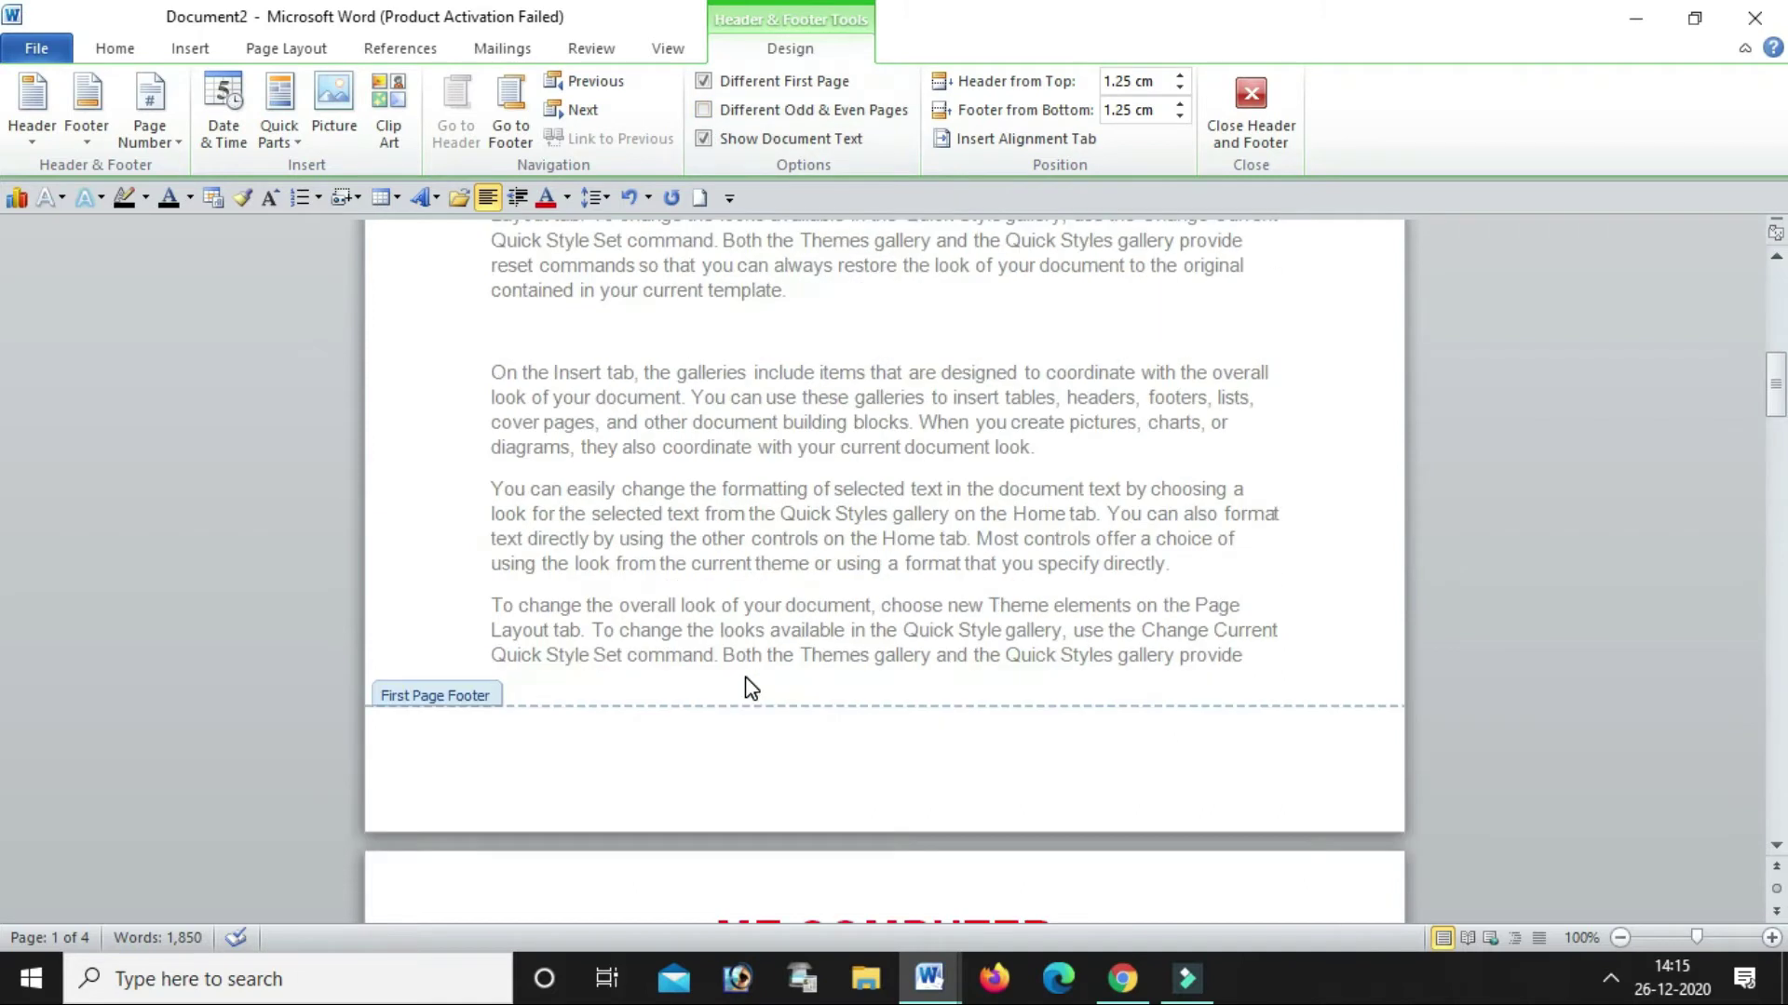
scroll(479, 723, down, 1)
scroll(571, 743, down, 4)
scroll(594, 745, down, 4)
scroll(594, 742, down, 3)
scroll(594, 742, down, 4)
scroll(594, 742, down, 4)
scroll(596, 745, up, 12)
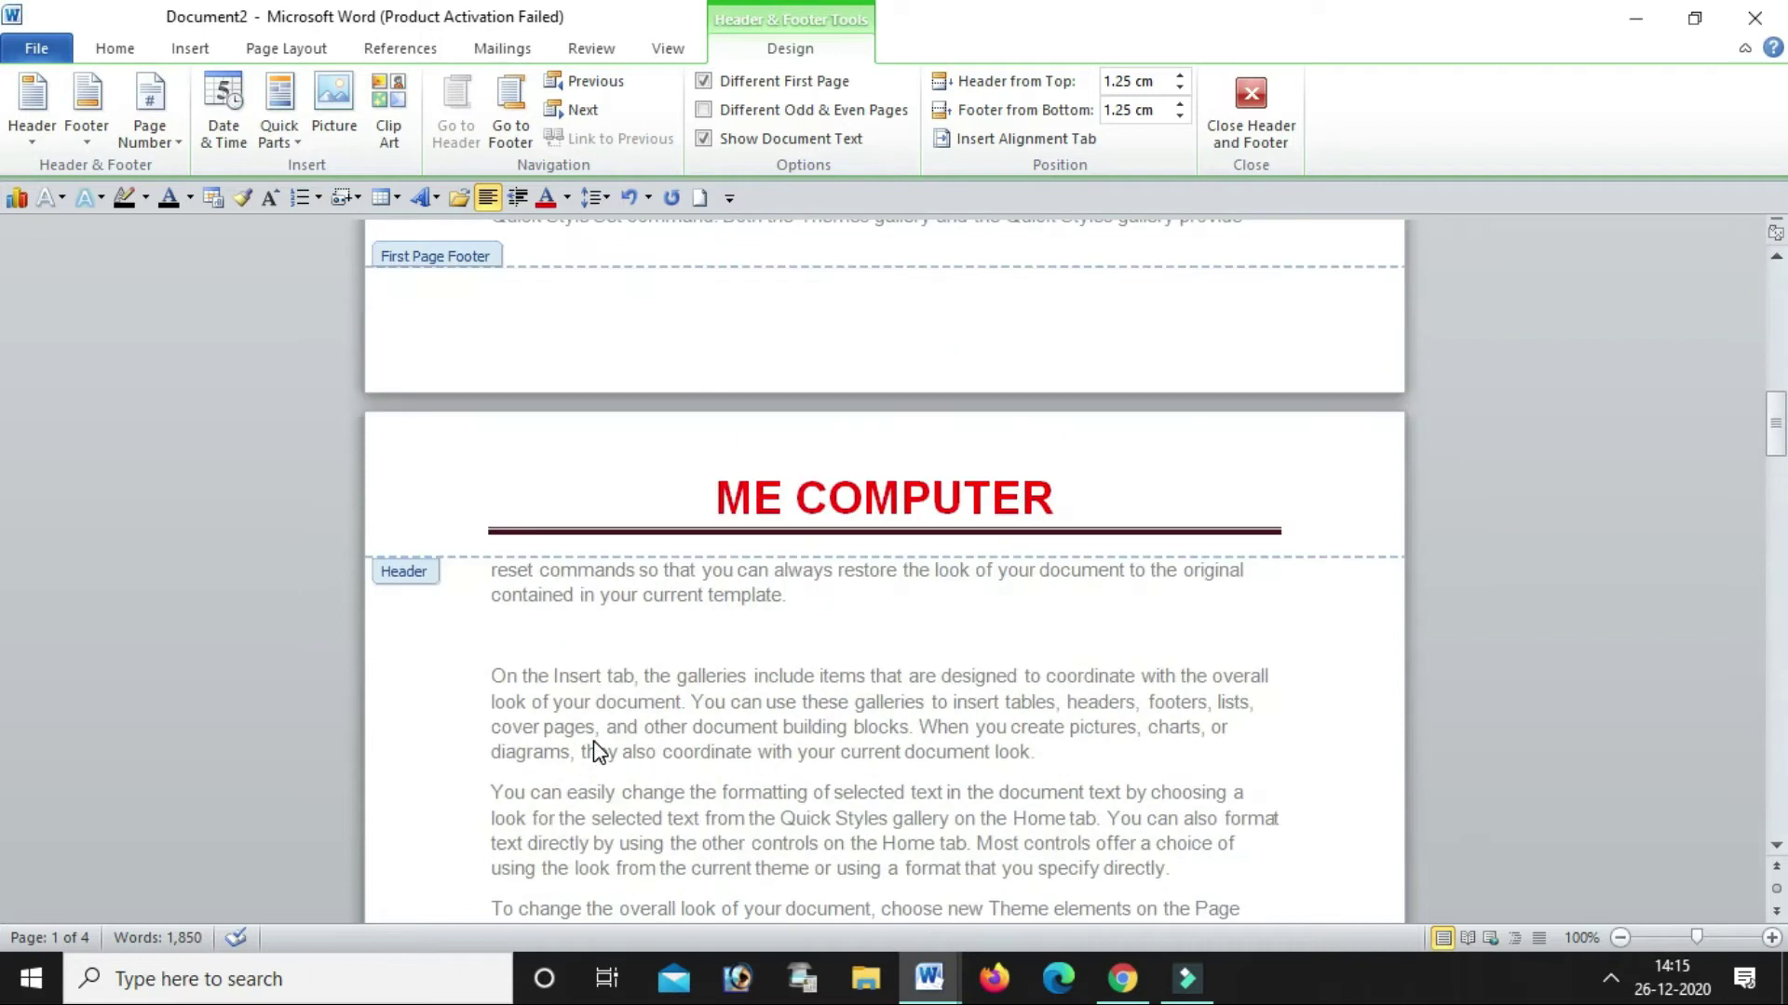
scroll(596, 751, up, 3)
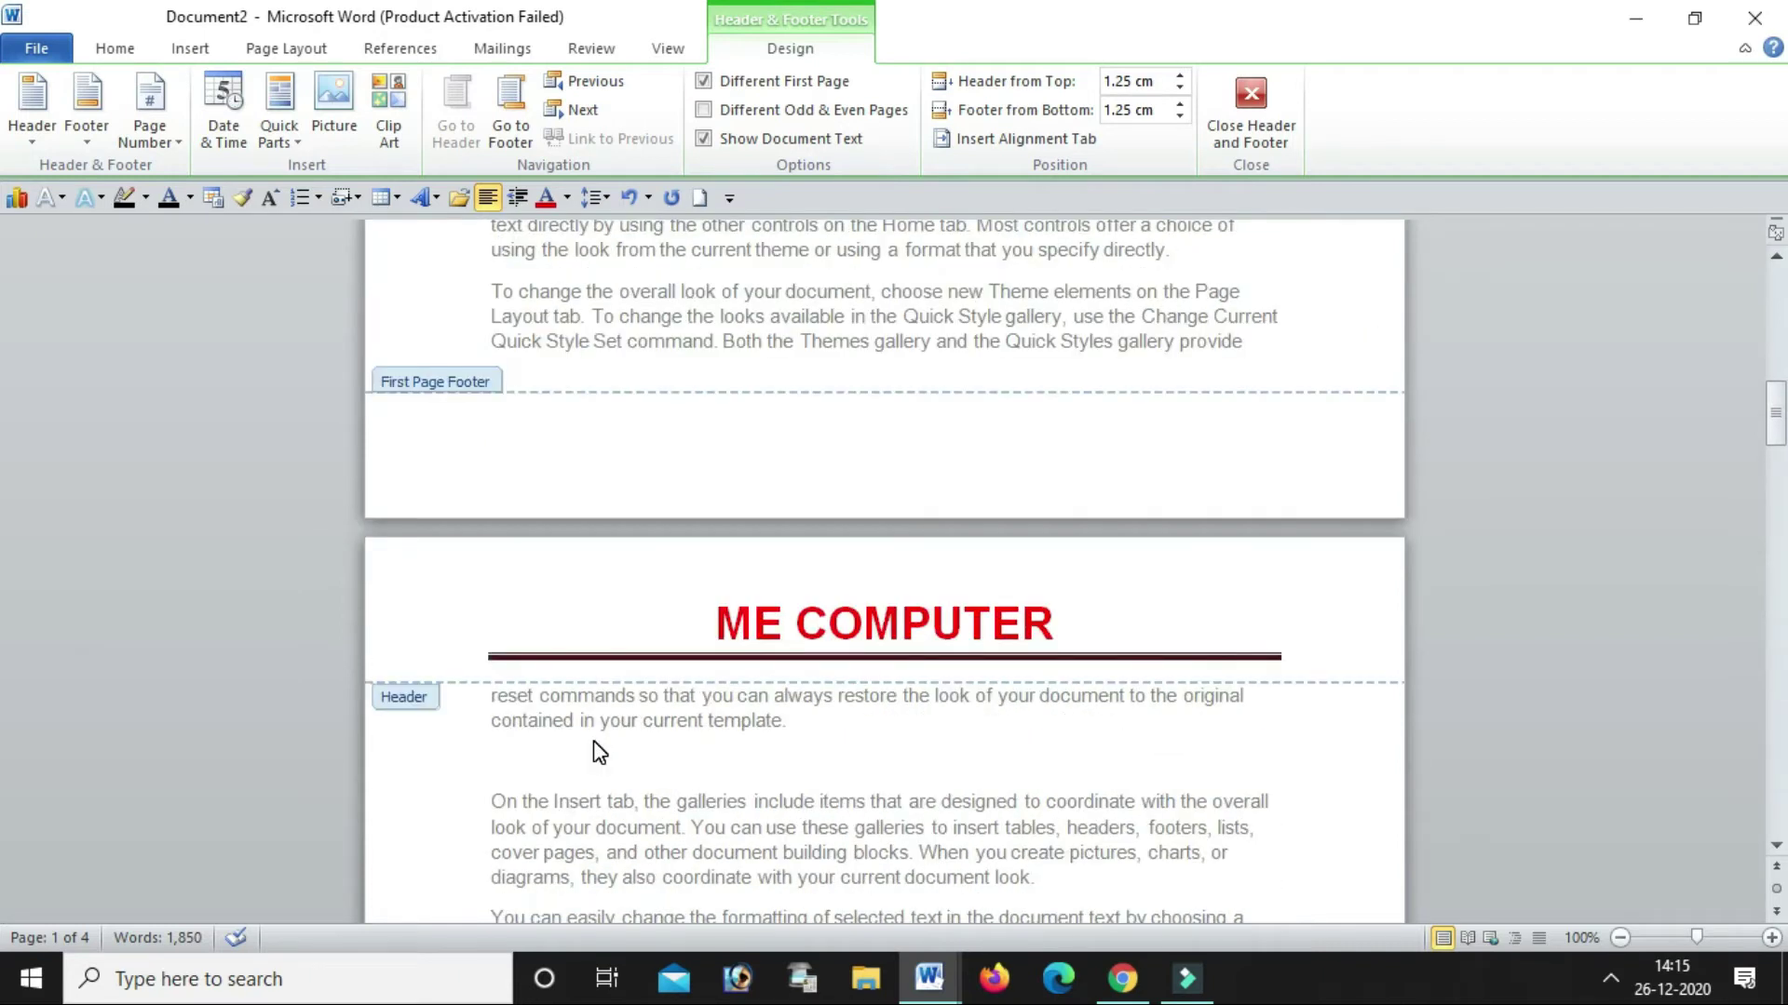
scroll(672, 625, down, 4)
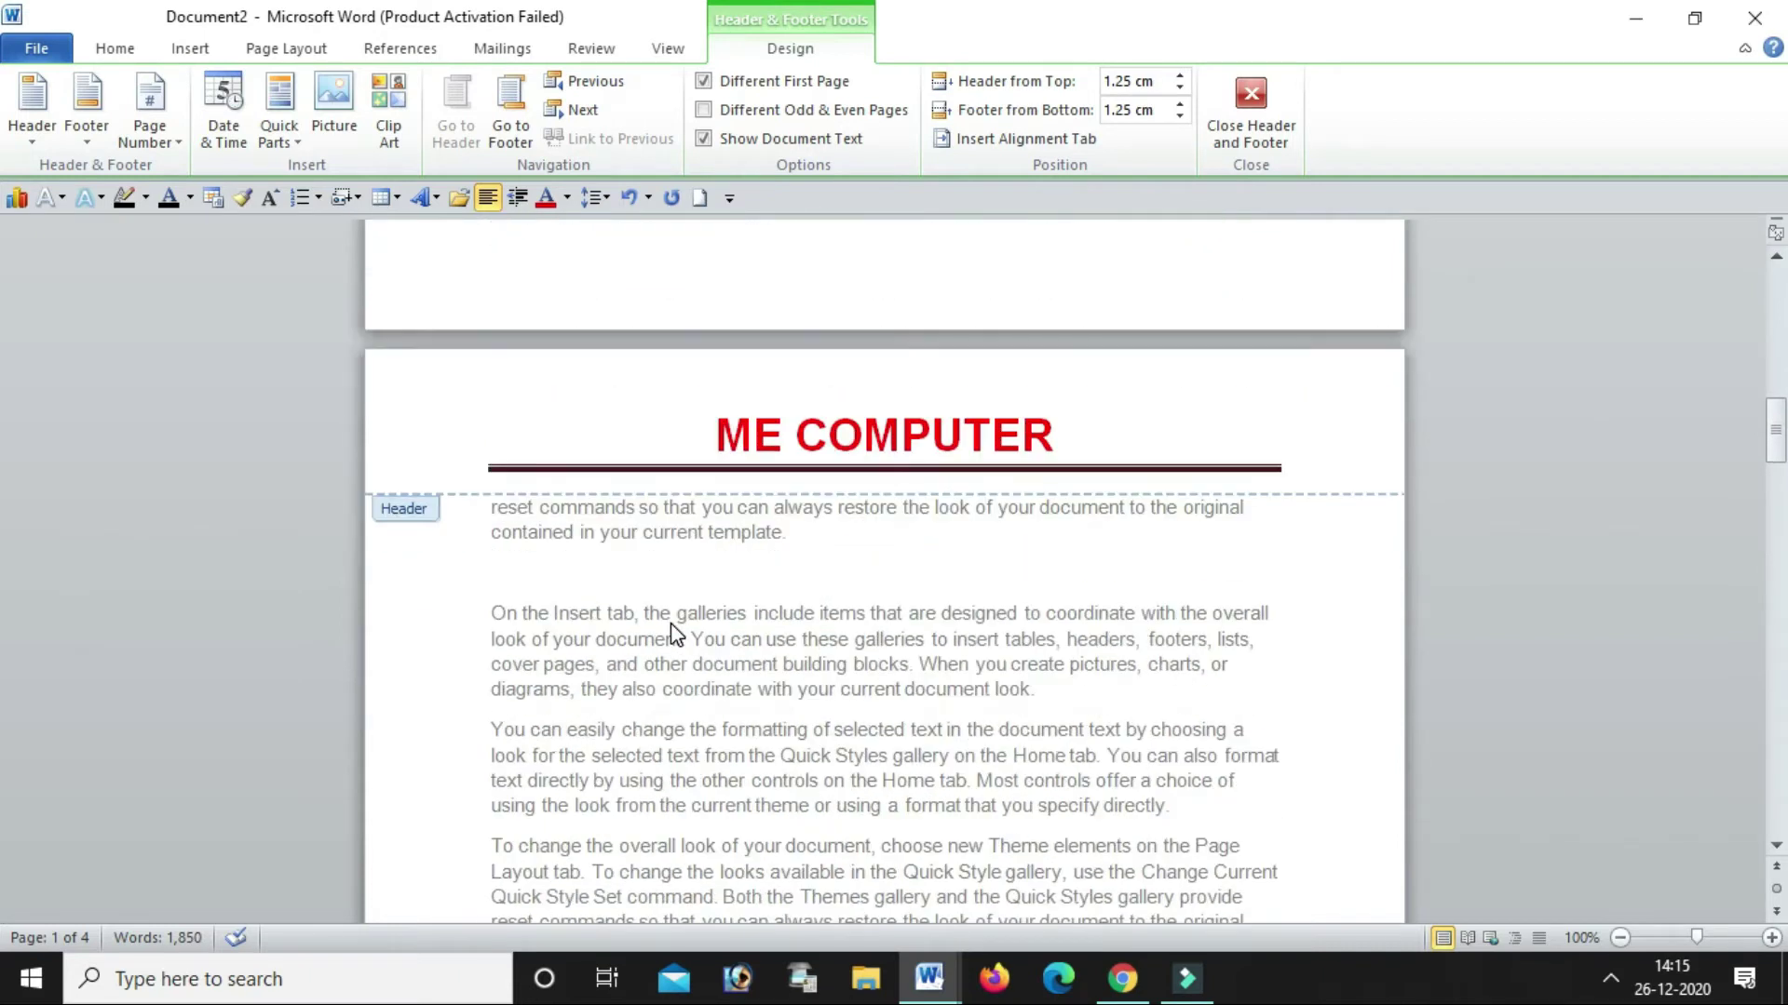
scroll(675, 635, down, 3)
scroll(675, 635, down, 2)
scroll(675, 635, up, 1)
scroll(675, 635, up, 3)
scroll(671, 626, up, 8)
scroll(673, 607, up, 5)
scroll(673, 608, up, 5)
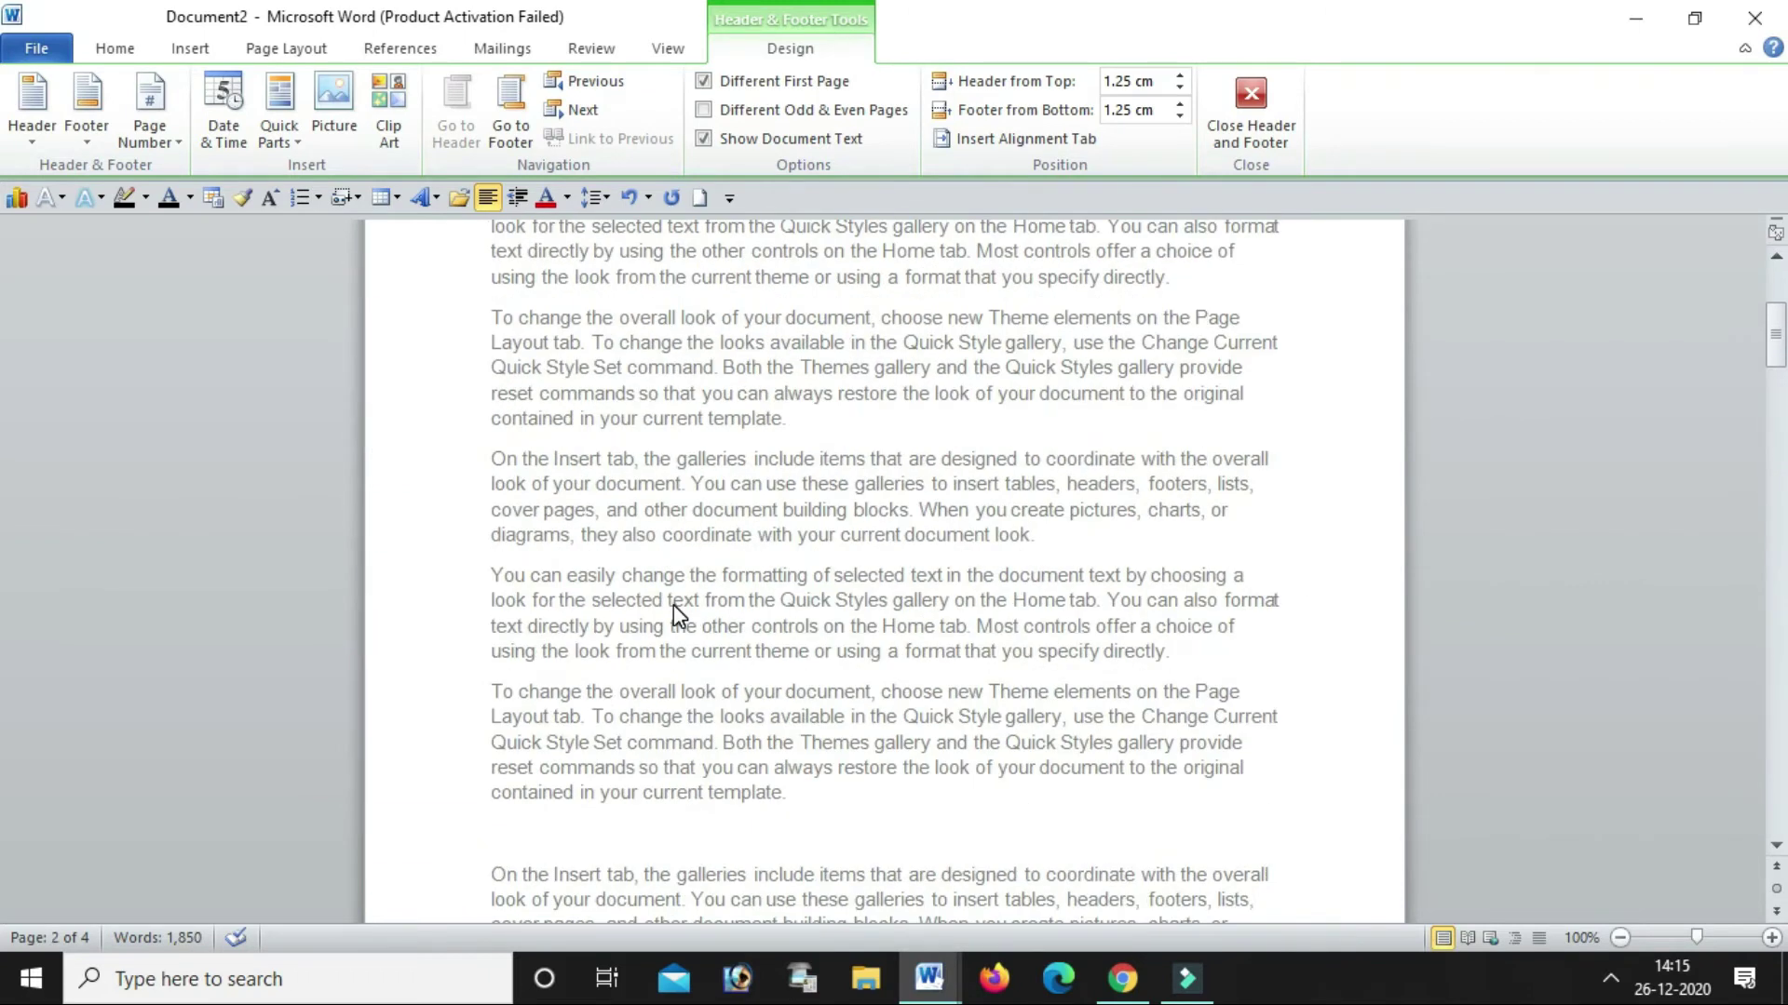
scroll(673, 607, up, 4)
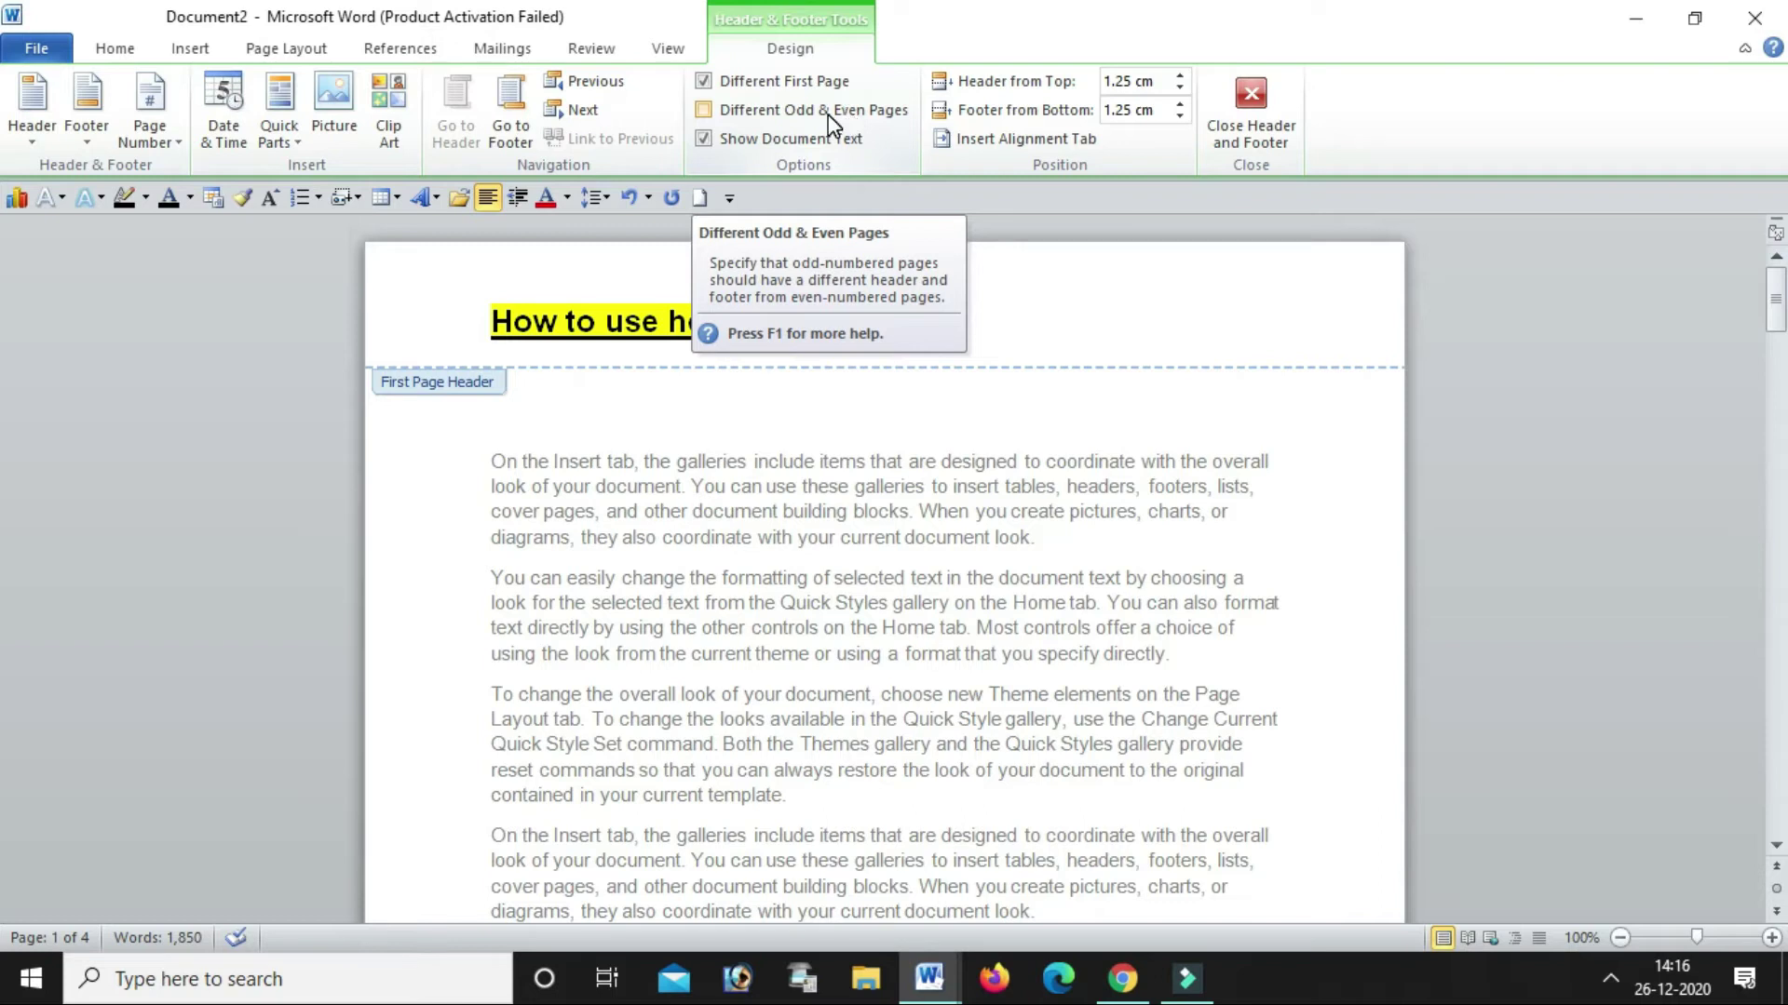
Enable Different Odd & Even Pages for the headers
scroll(800, 419, down, 3)
scroll(780, 512, down, 3)
scroll(782, 521, down, 3)
scroll(782, 535, down, 3)
scroll(780, 546, down, 2)
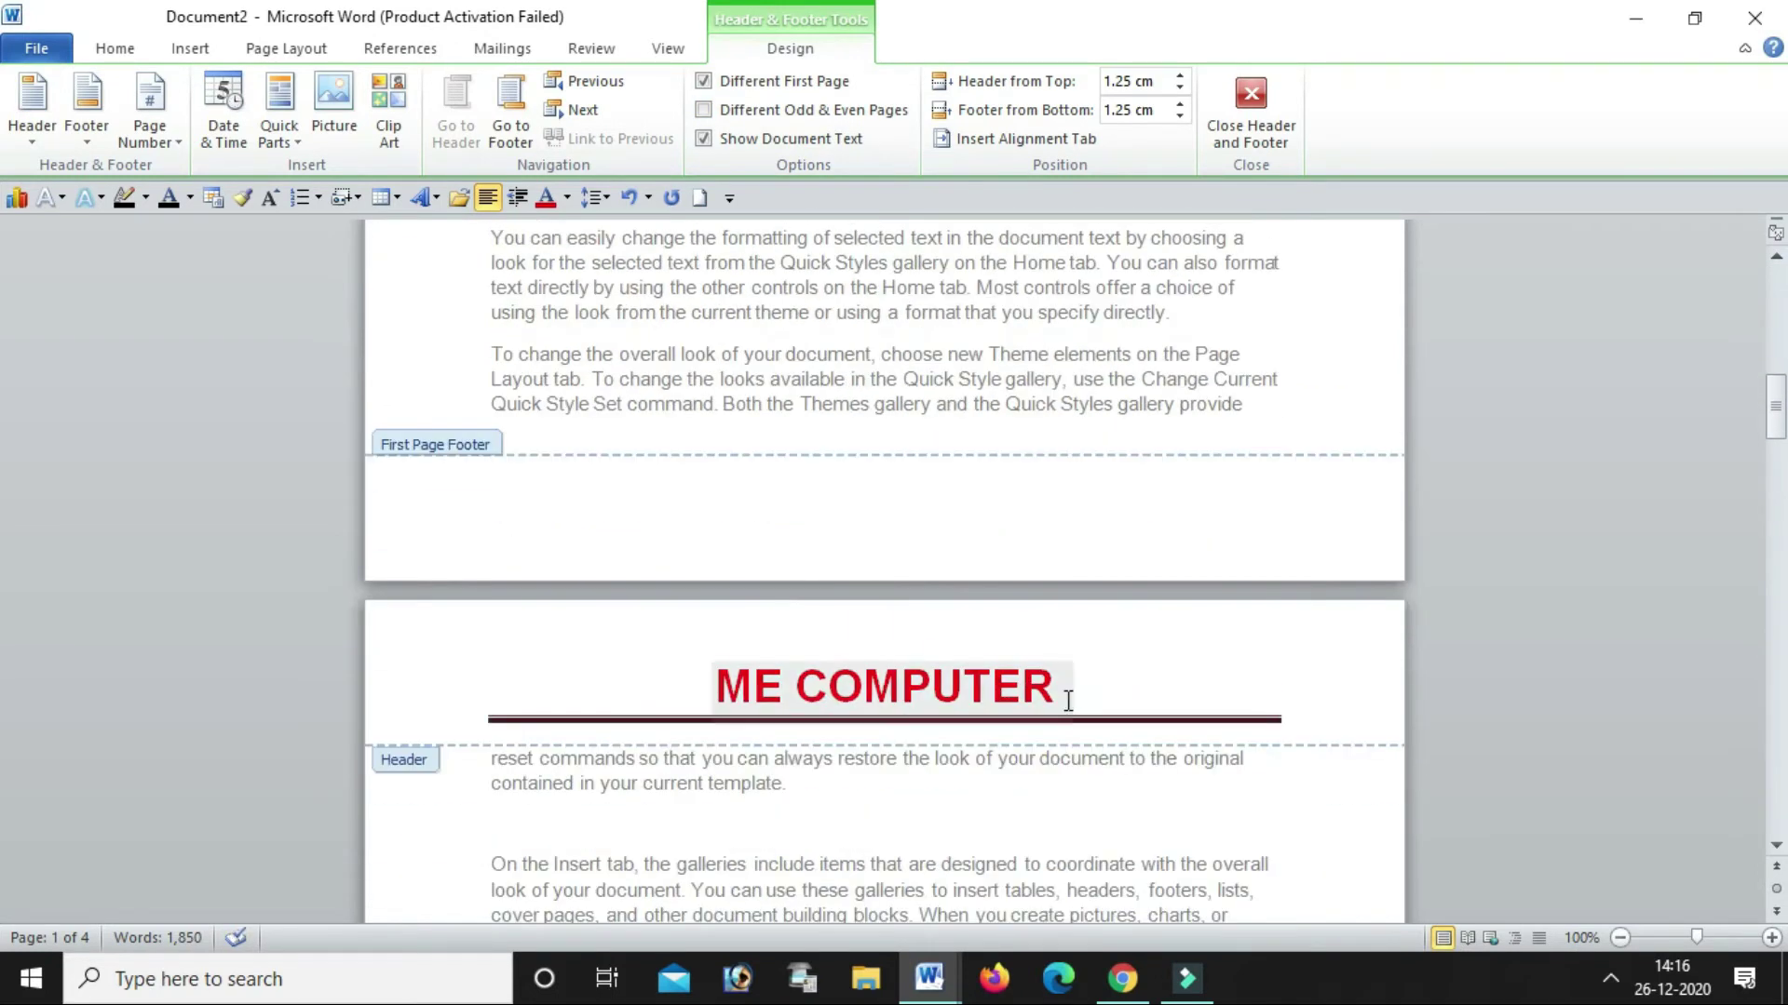
click(703, 110)
Move to page 2's Even Page Header and start editing it to read 'Me interior'
scroll(1015, 545, down, 3)
scroll(1015, 607, down, 3)
scroll(985, 683, down, 2)
scroll(933, 825, down, 2)
scroll(936, 824, down, 3)
scroll(940, 819, down, 2)
scroll(945, 817, down, 2)
scroll(945, 806, up, 5)
scroll(946, 806, up, 5)
scroll(946, 807, up, 3)
scroll(946, 806, up, 2)
scroll(946, 806, up, 2)
scroll(949, 807, up, 3)
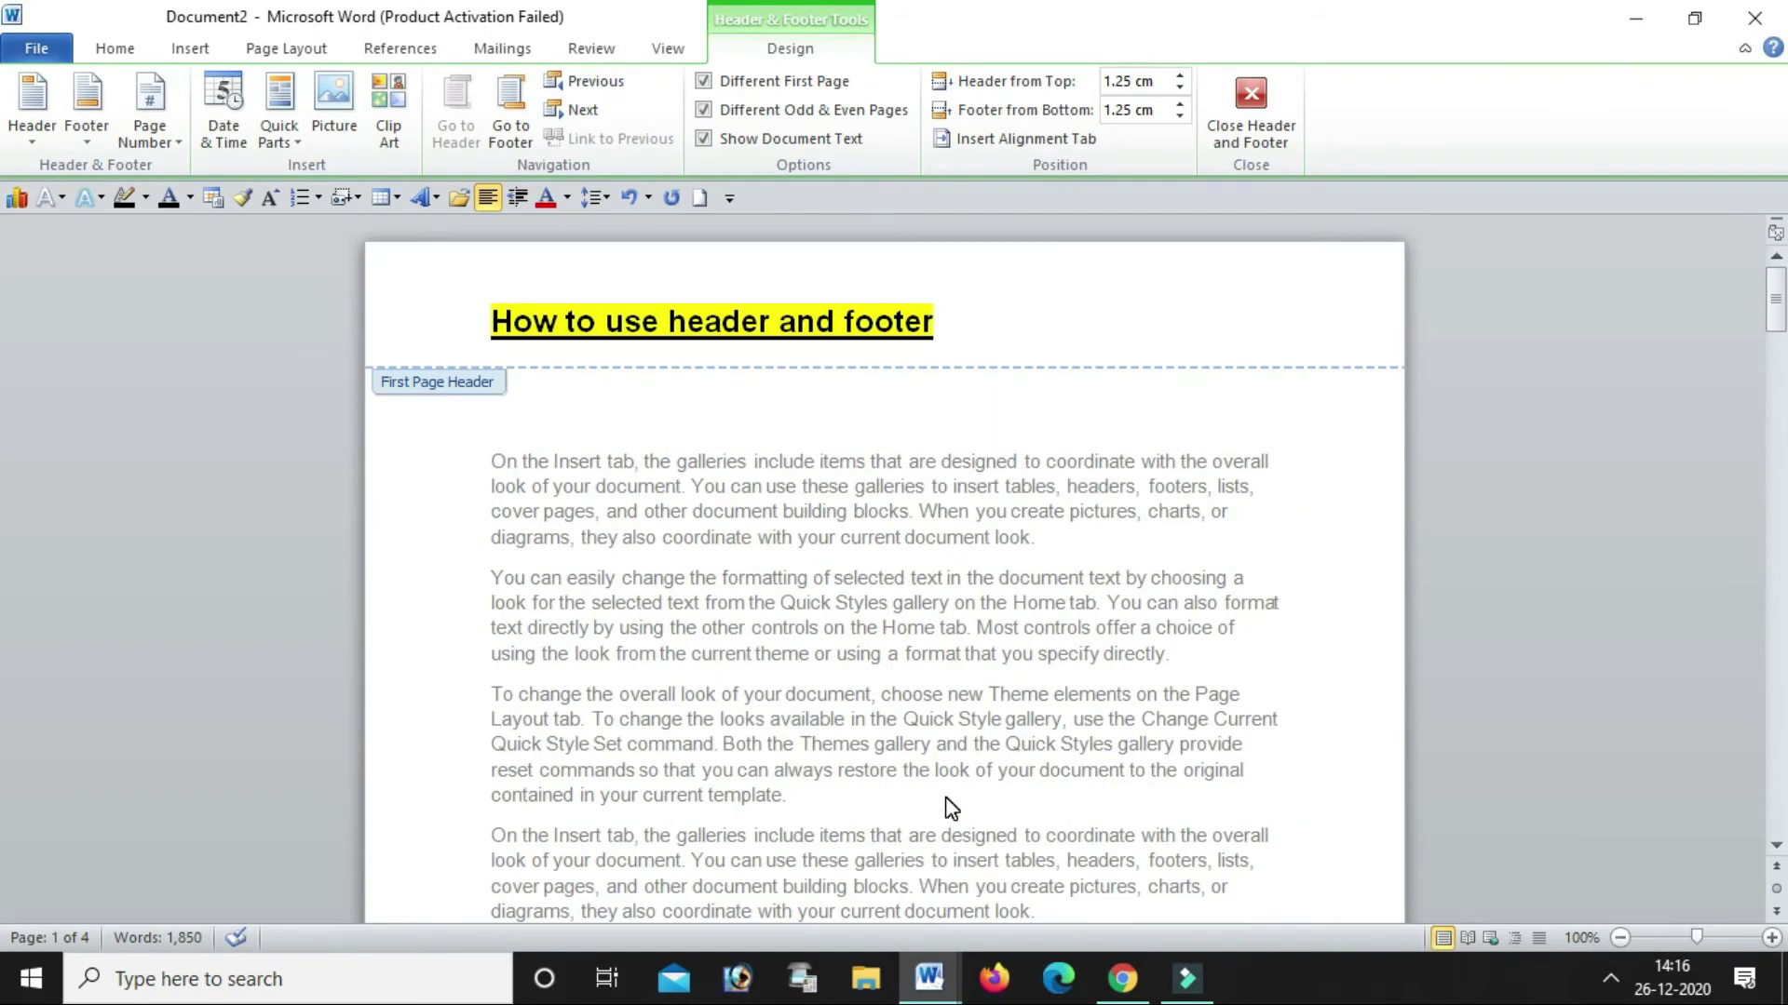
scroll(948, 808, down, 4)
scroll(922, 829, down, 4)
scroll(894, 834, down, 4)
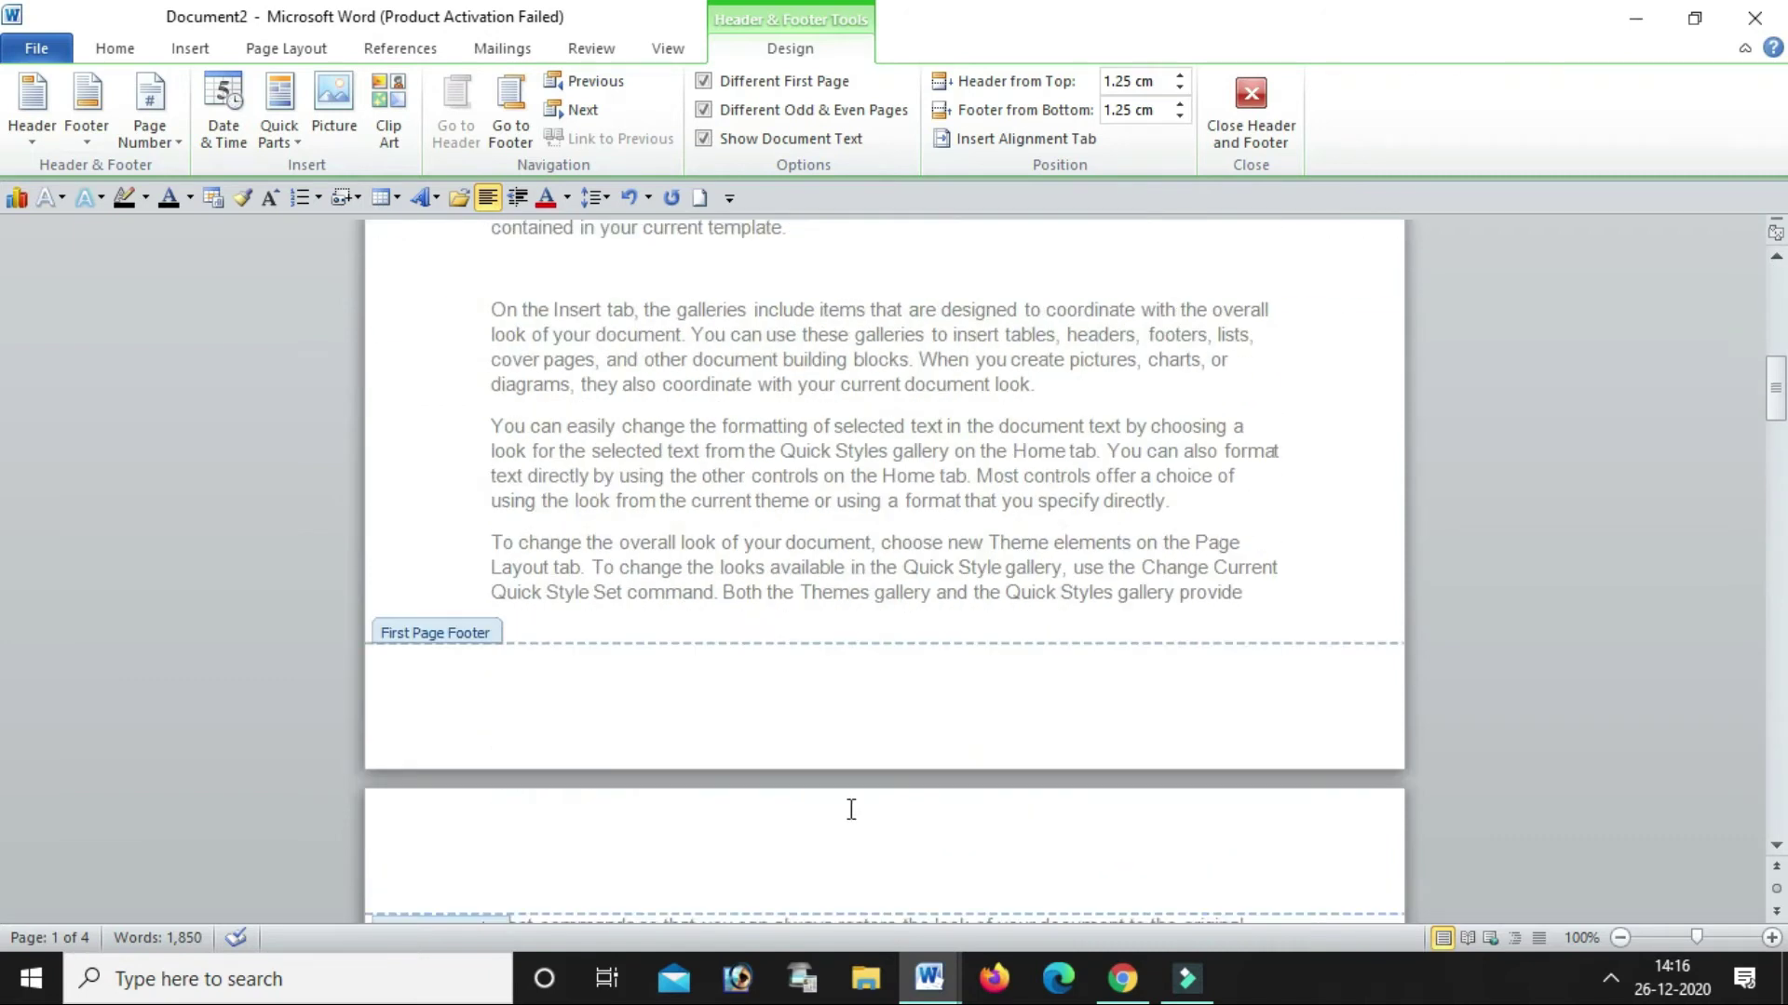
scroll(851, 809, down, 4)
click(654, 626)
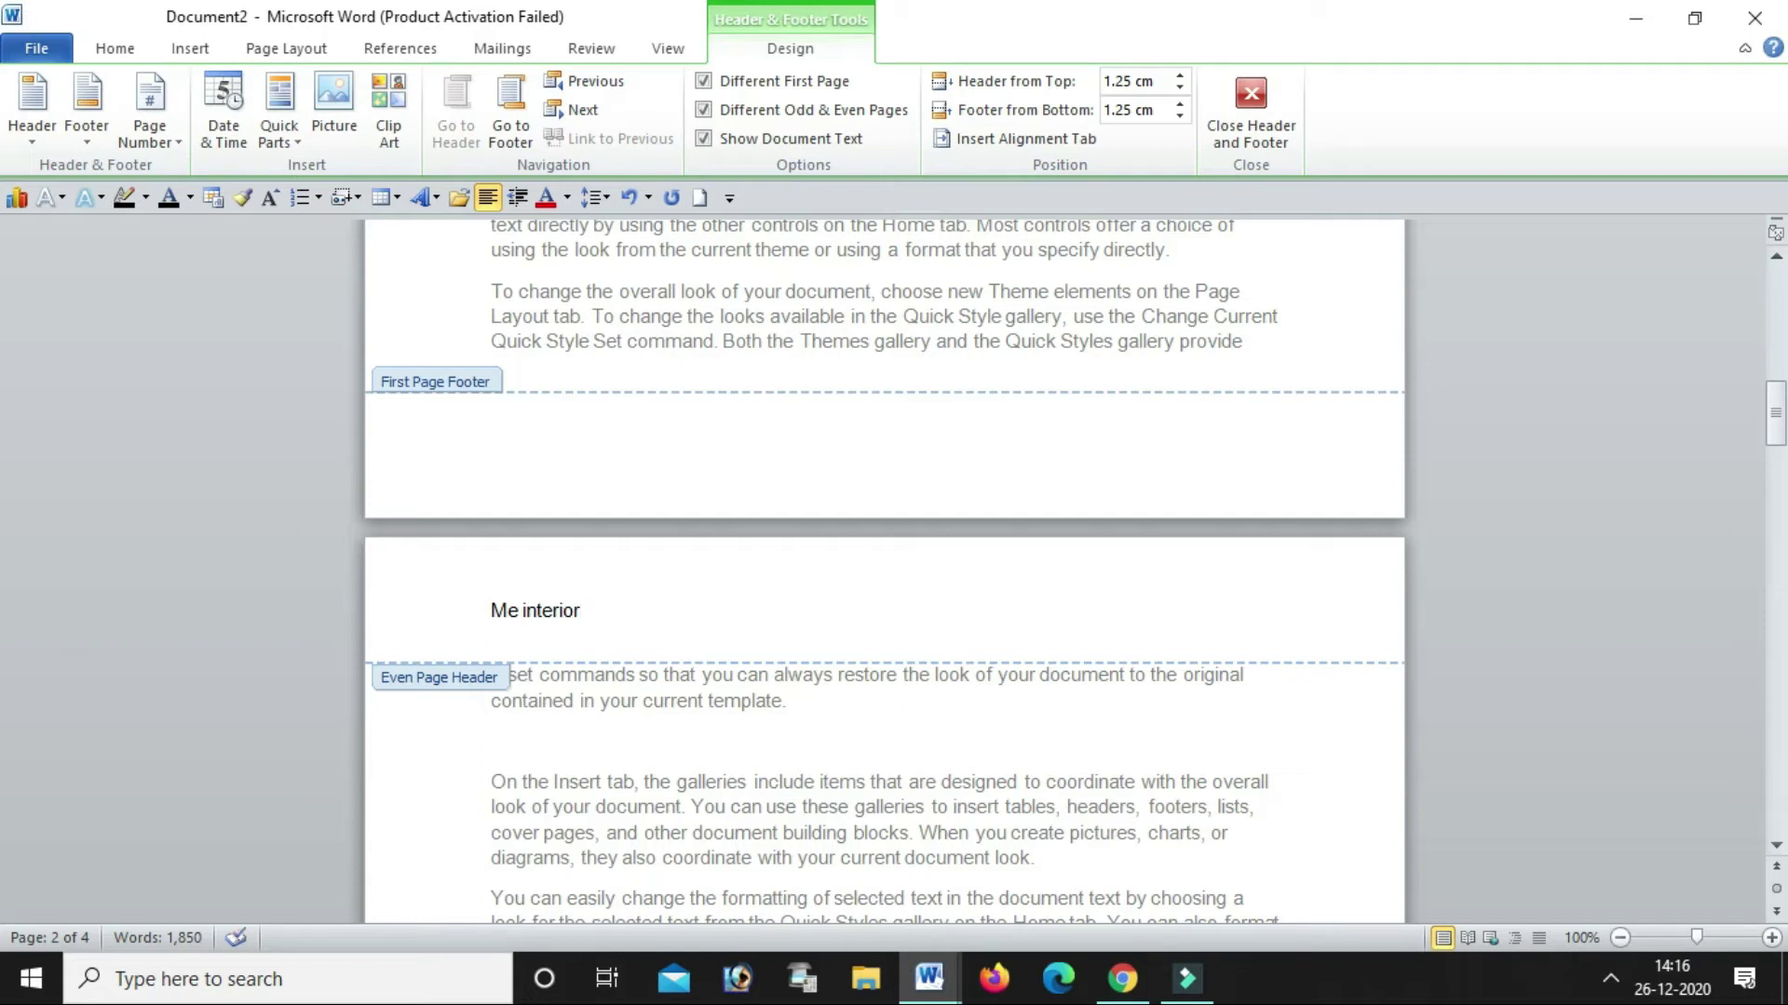
Make the Me interior header text size 22 and bold
click(478, 610)
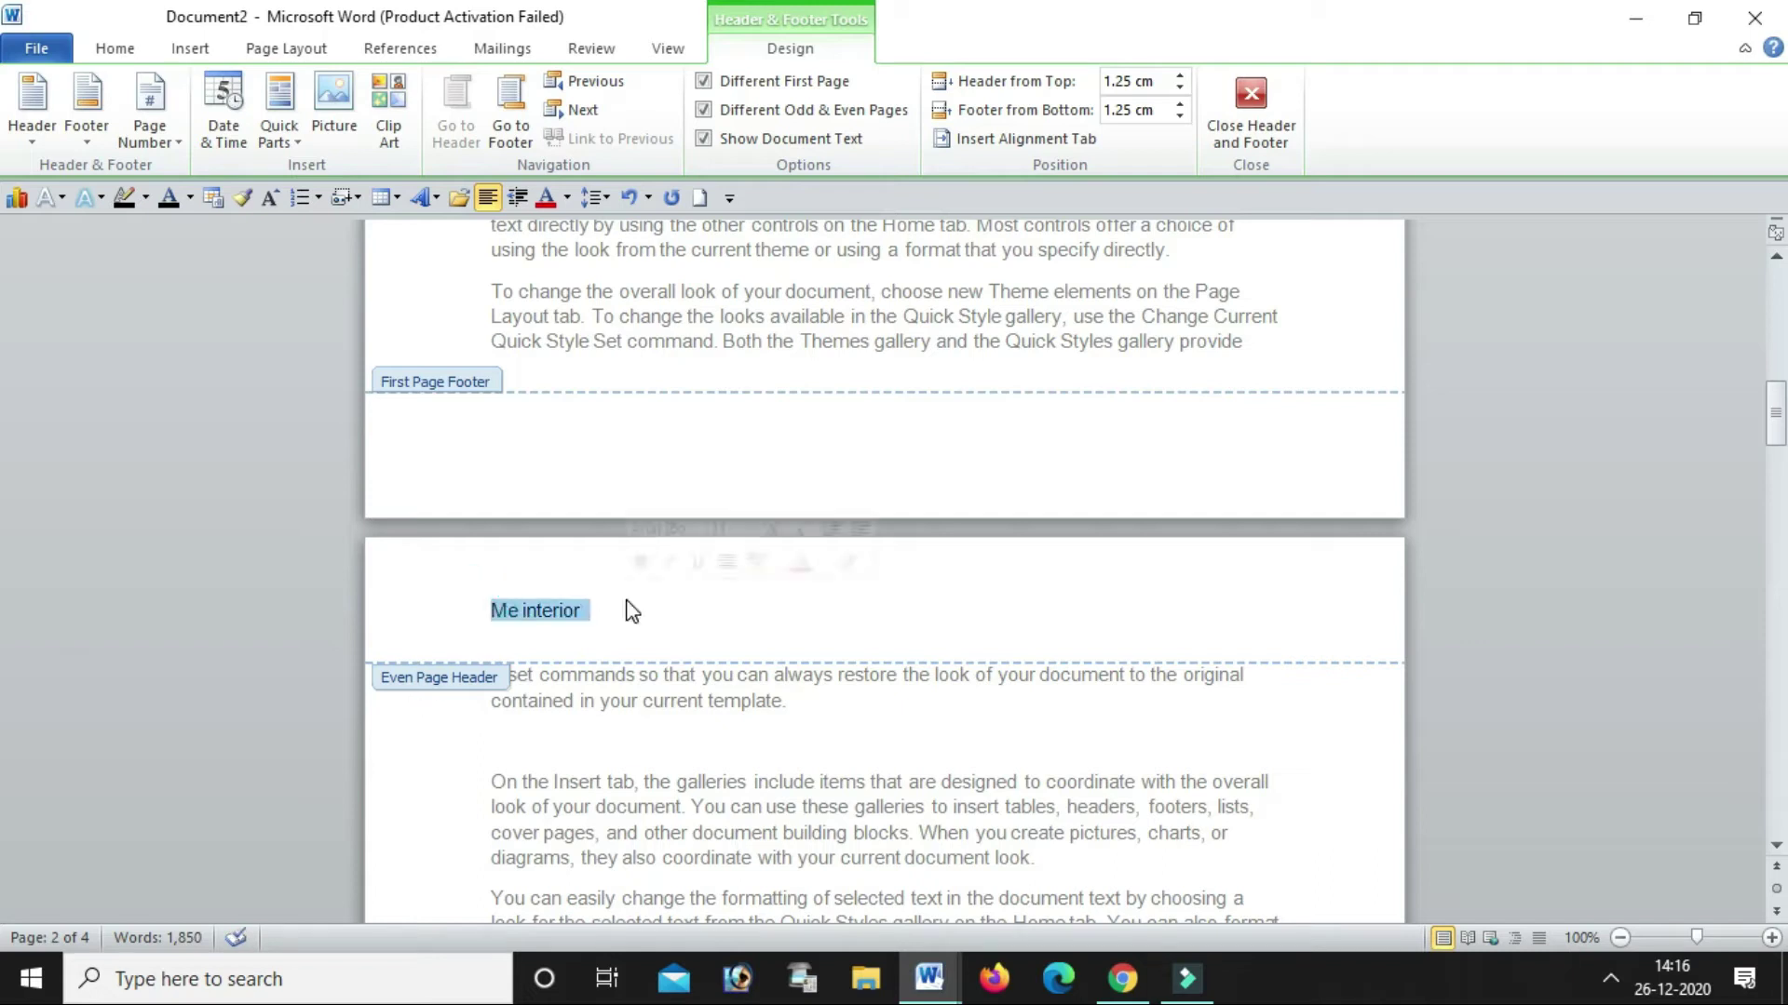
click(138, 53)
click(409, 88)
click(409, 89)
click(411, 90)
click(411, 90)
click(412, 91)
click(412, 90)
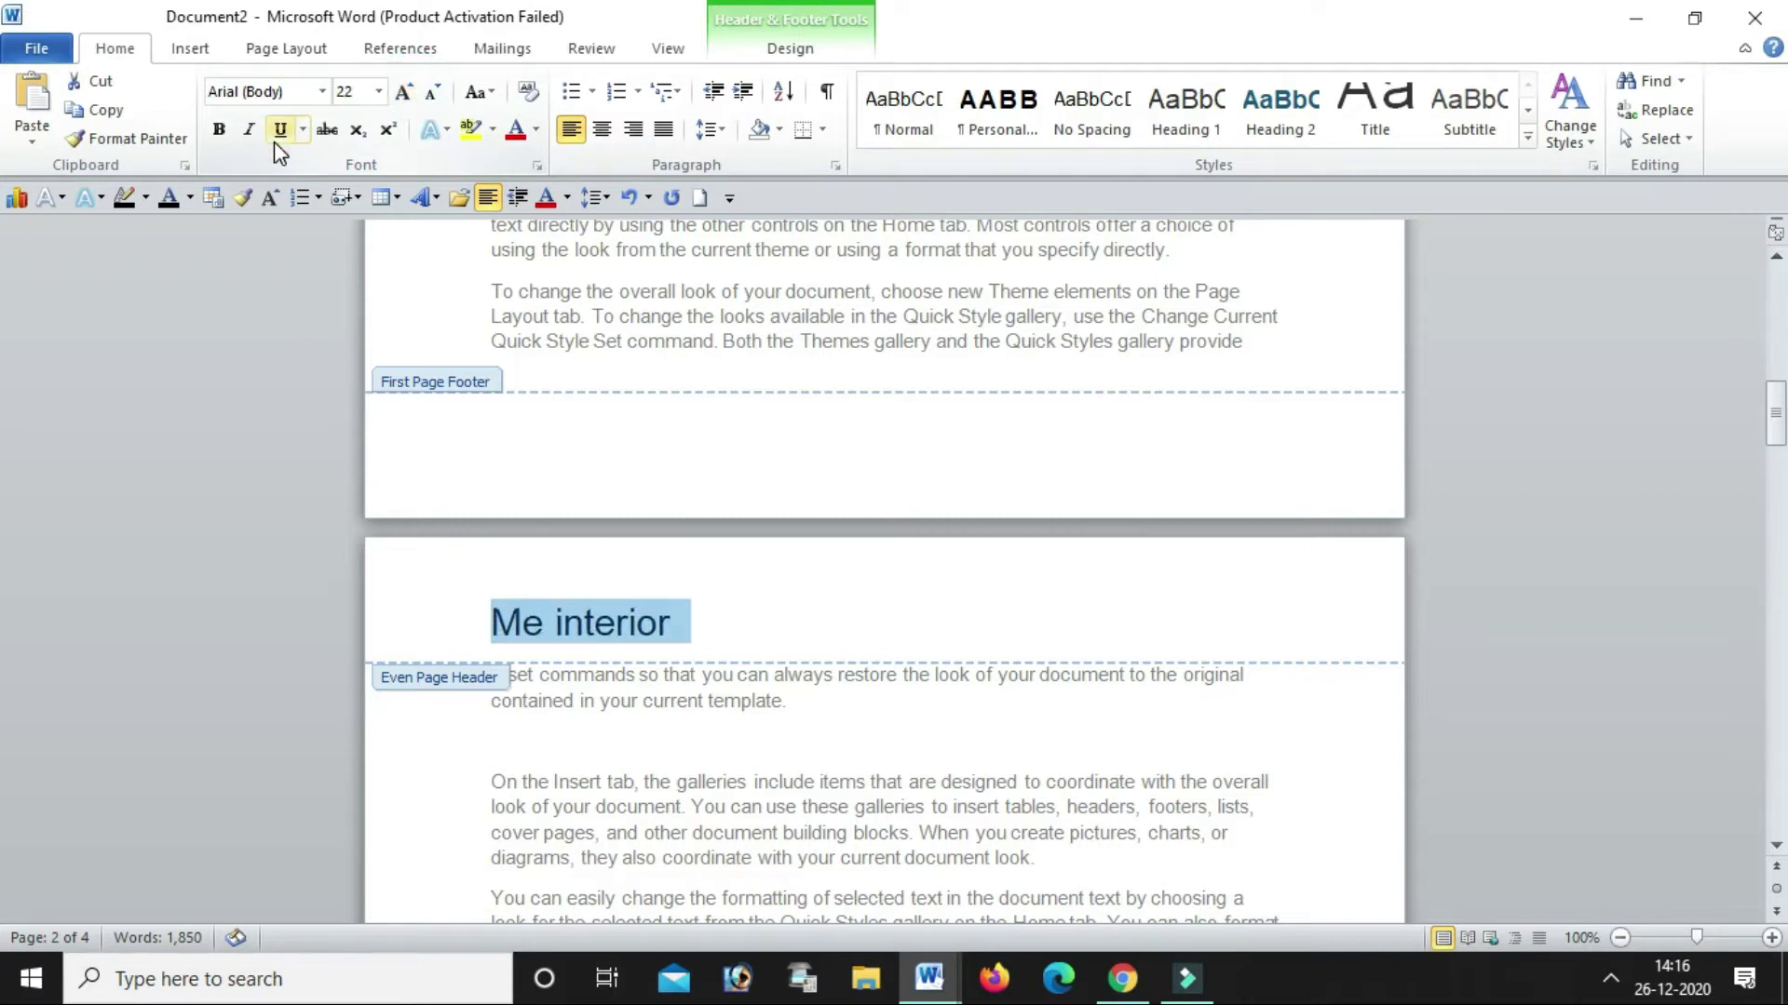
click(221, 130)
Extend the even-page header to read 'Me interior even pages'
click(910, 619)
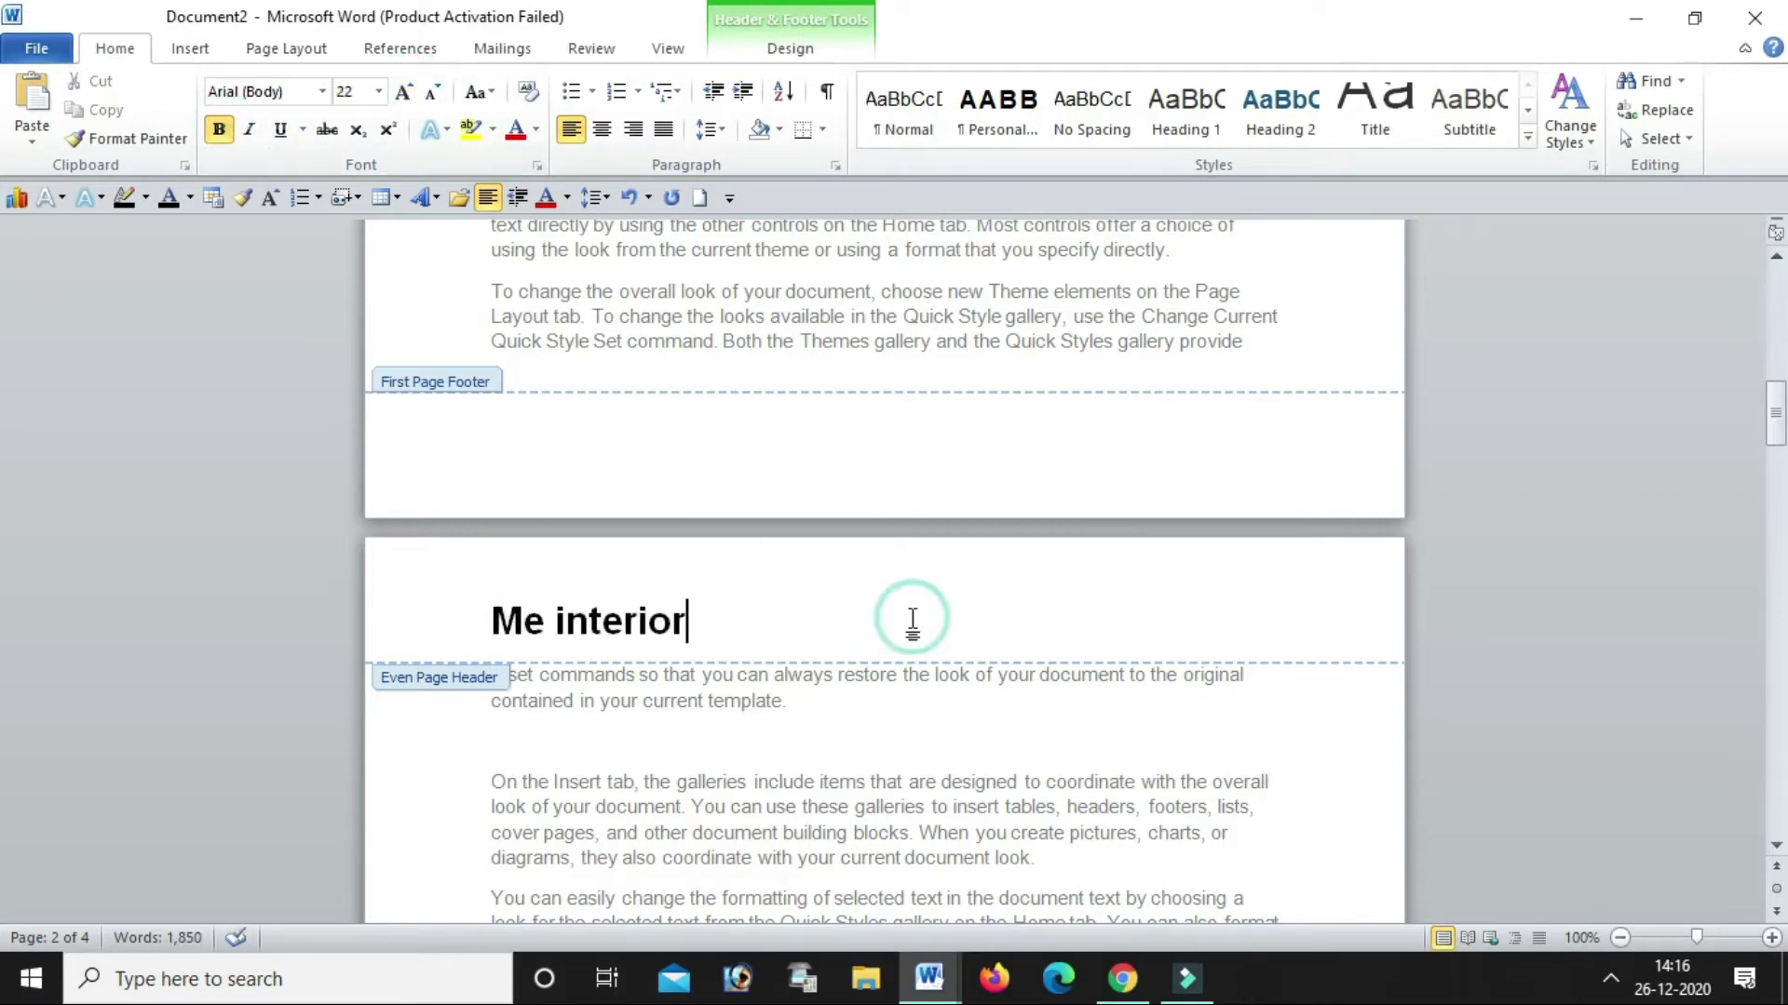
scroll(915, 619, up, 1)
scroll(915, 619, up, 2)
click(793, 49)
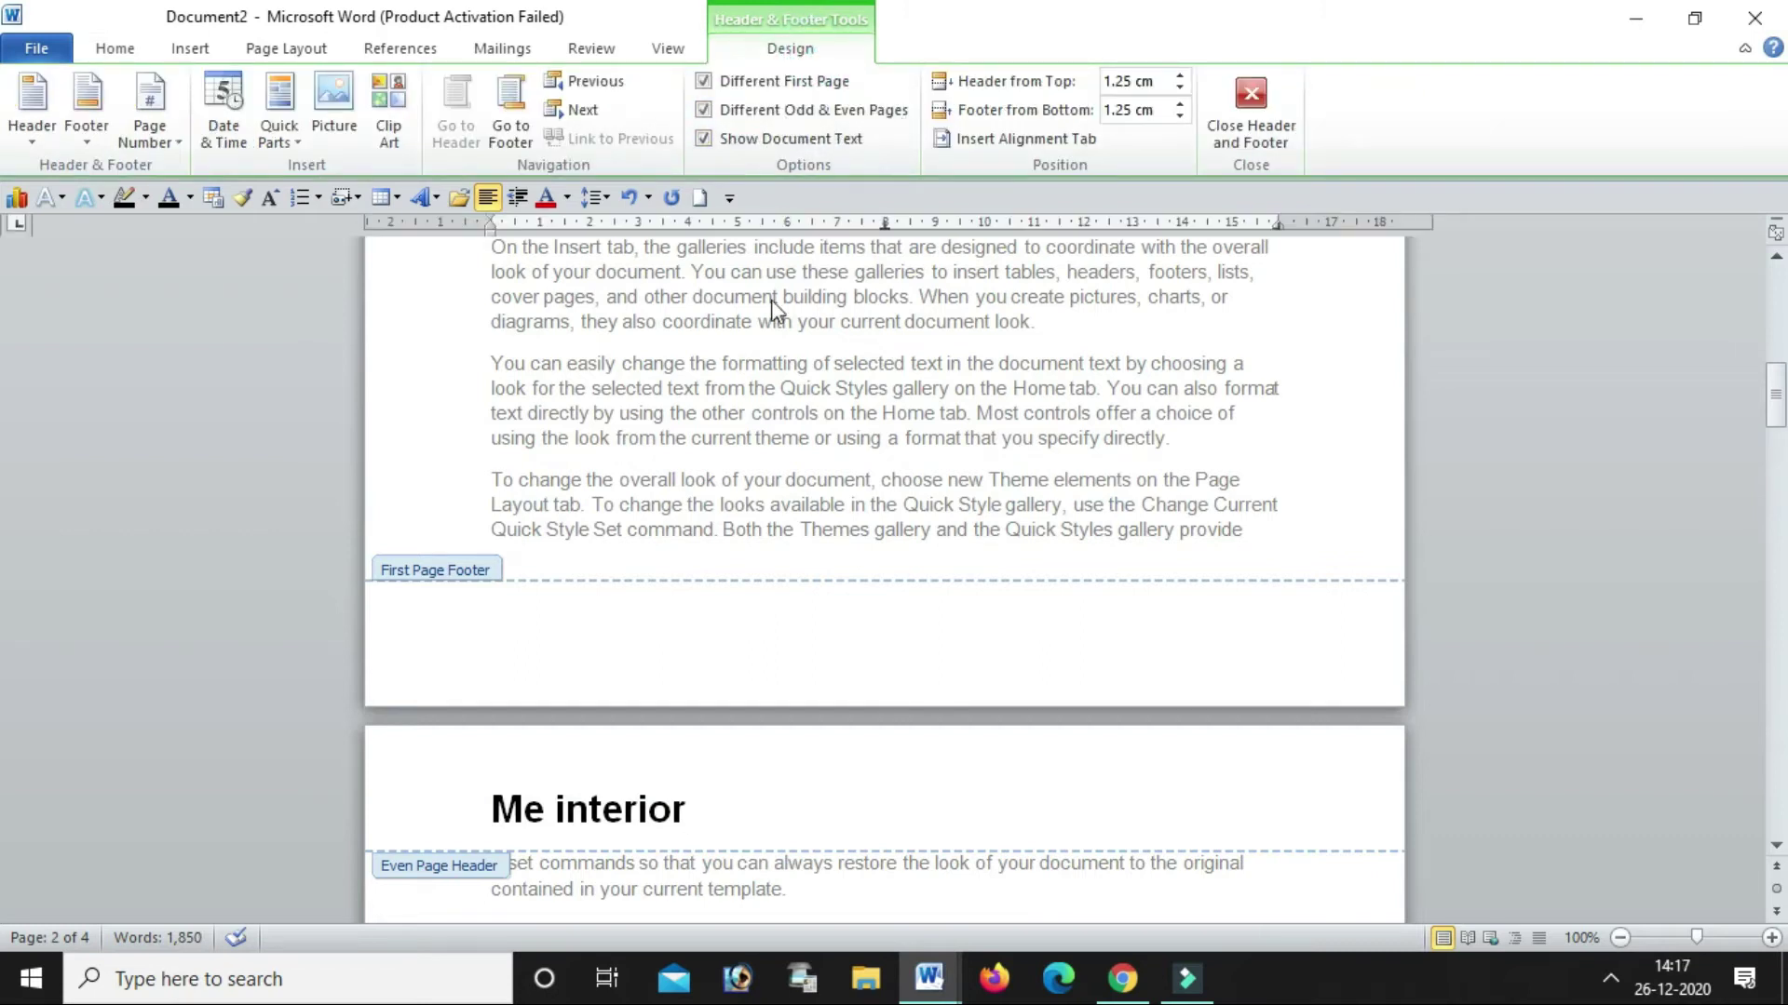
scroll(801, 613, down, 3)
scroll(801, 613, down, 7)
scroll(799, 617, down, 5)
scroll(798, 614, down, 3)
scroll(801, 605, up, 4)
scroll(812, 579, up, 6)
scroll(718, 500, up, 5)
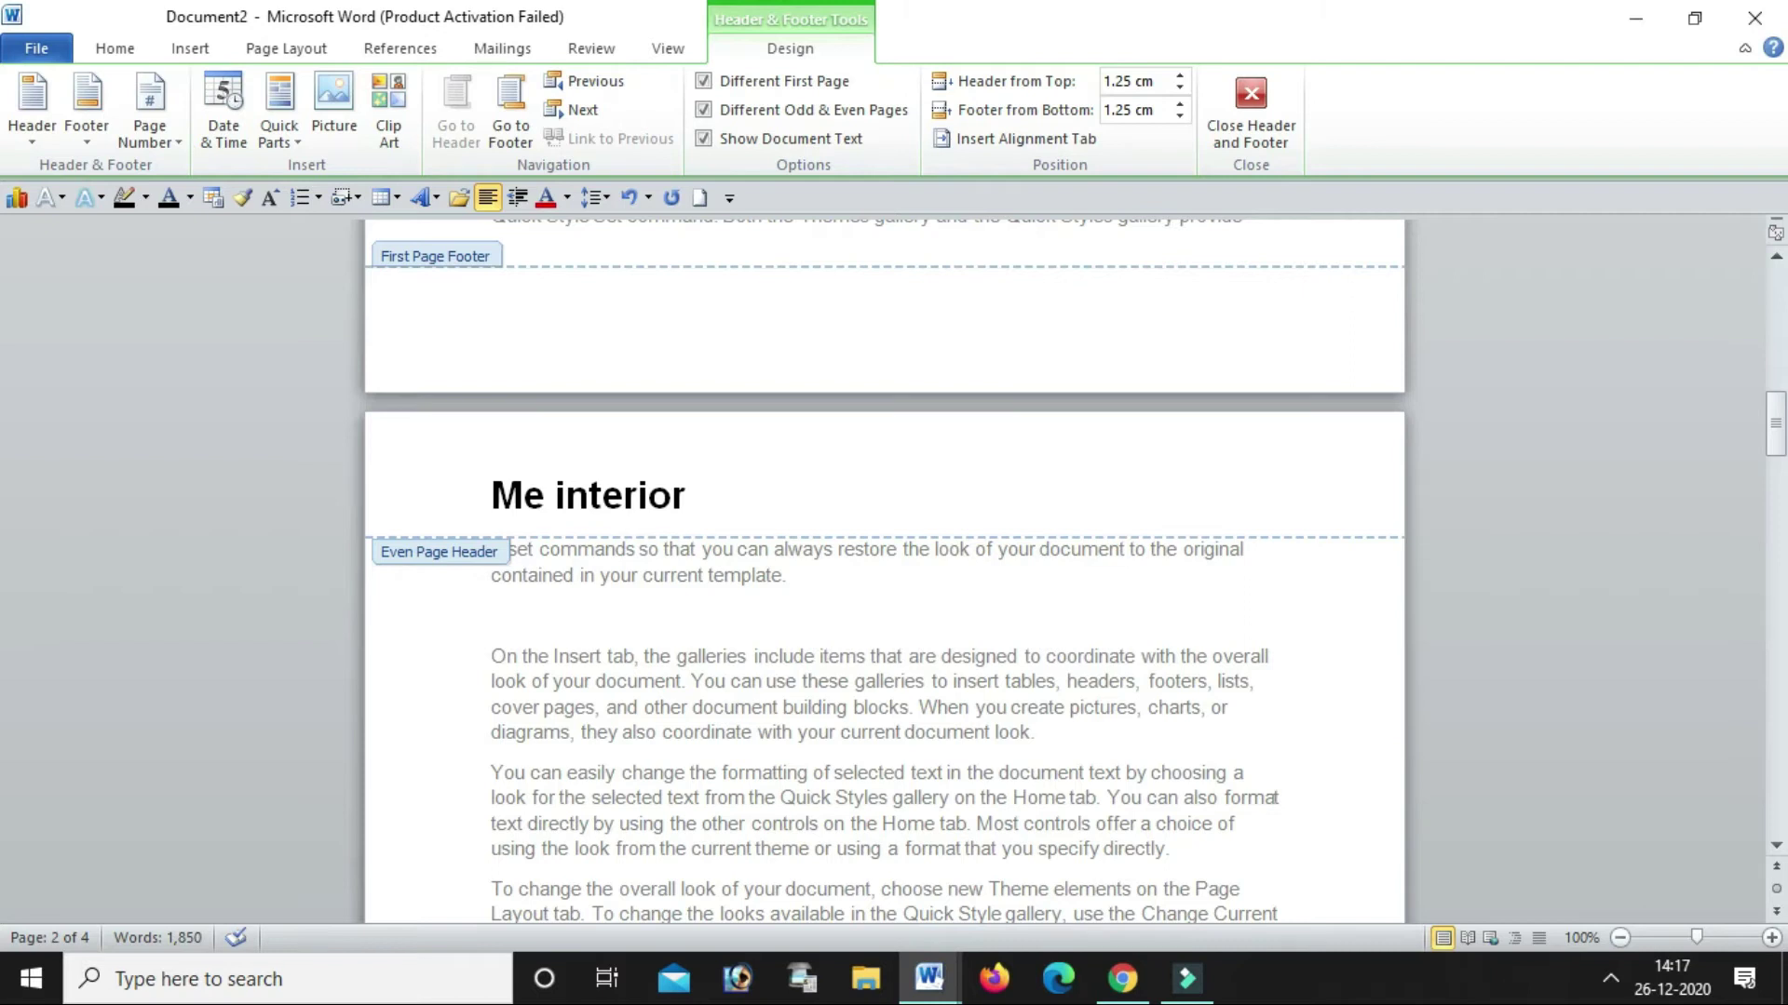
text( even)
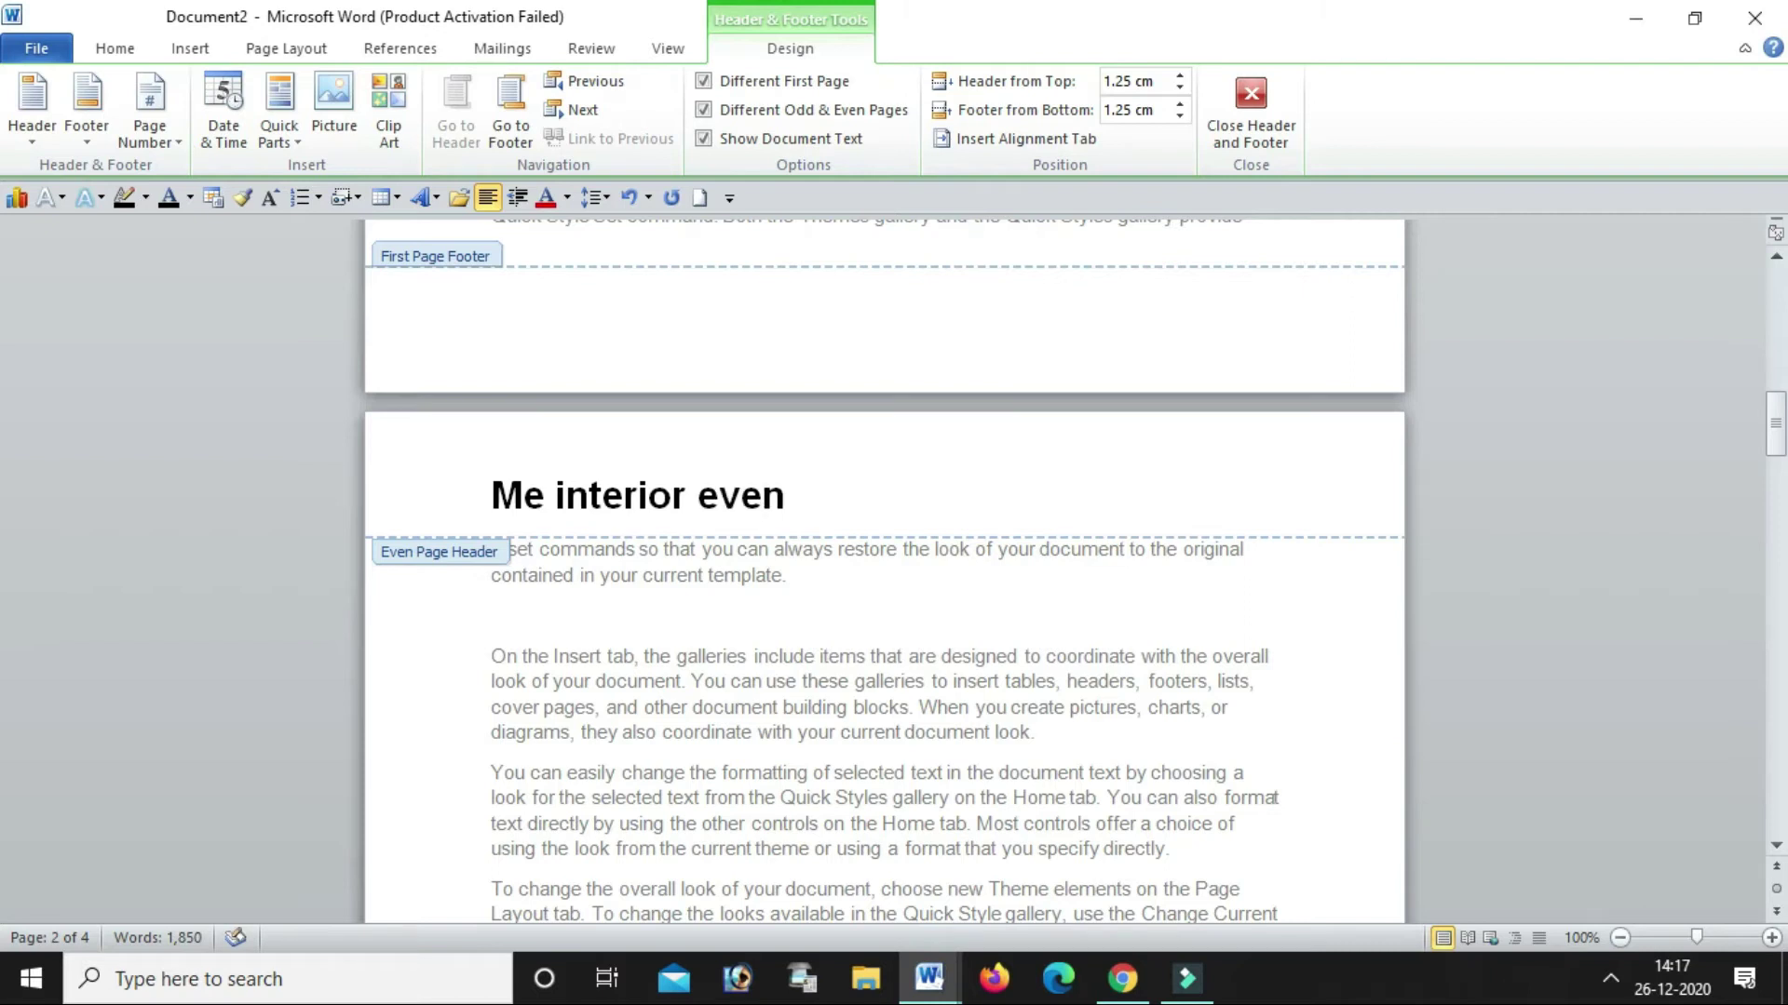
text( pages)
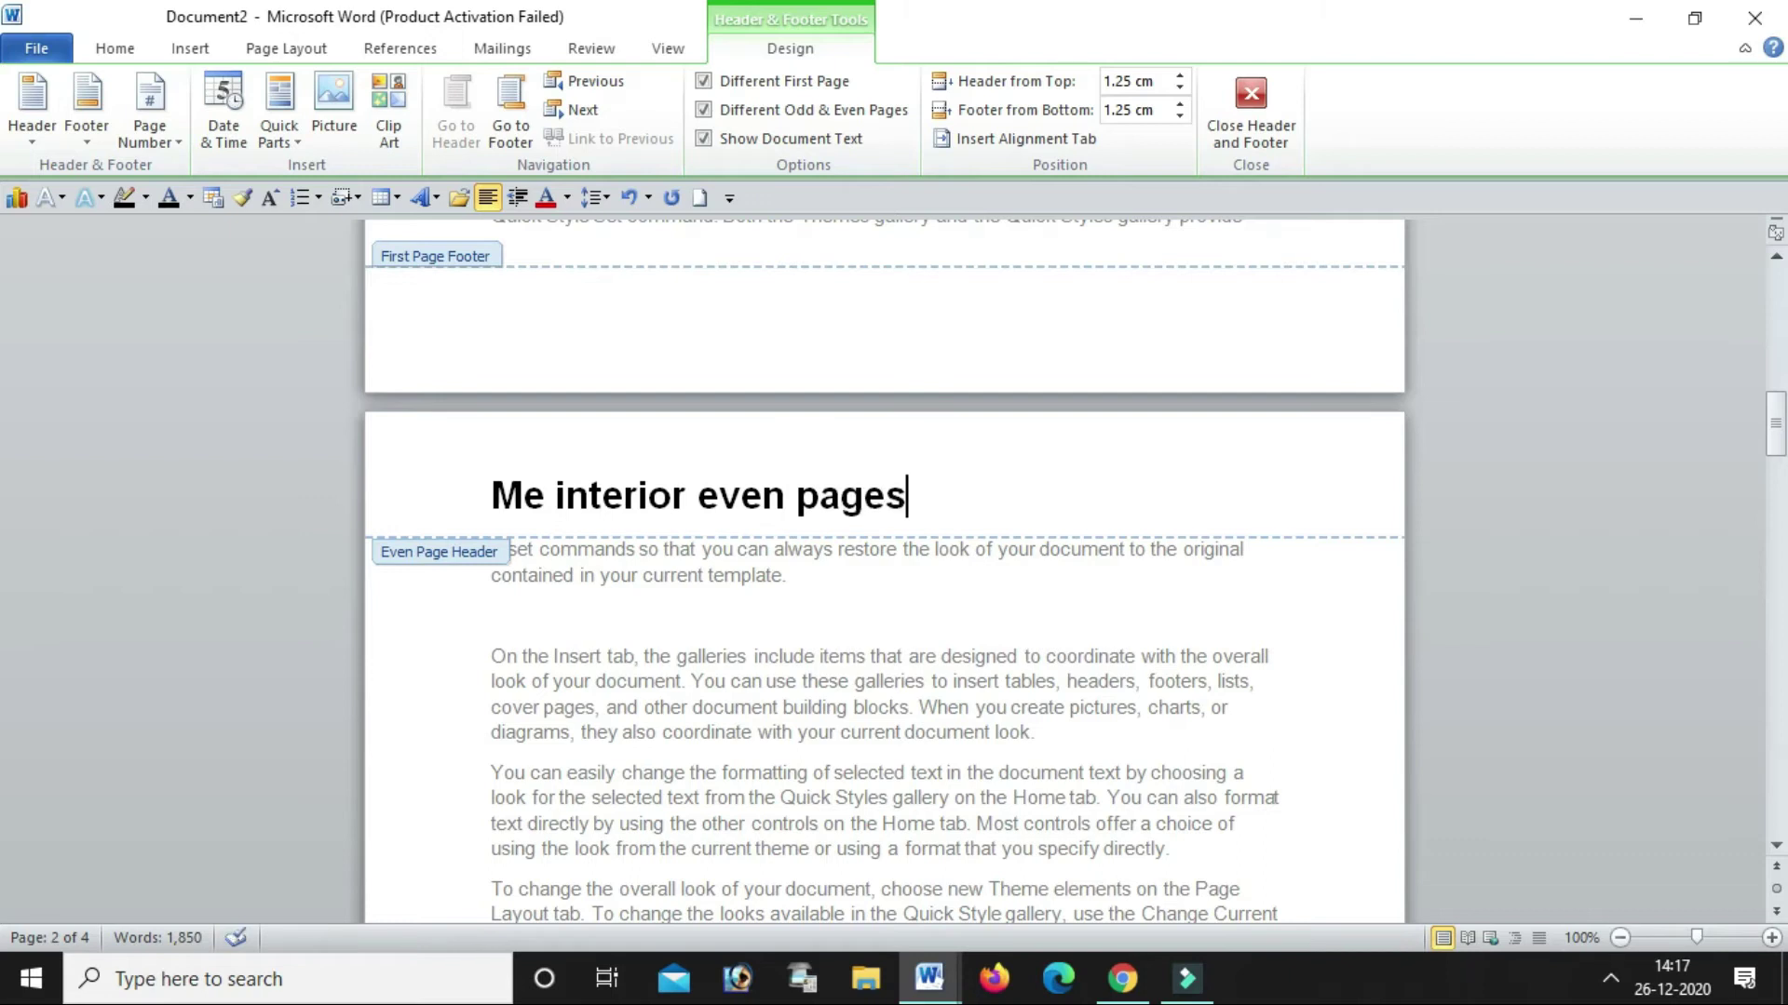
scroll(740, 475, down, 1)
scroll(751, 523, up, 2)
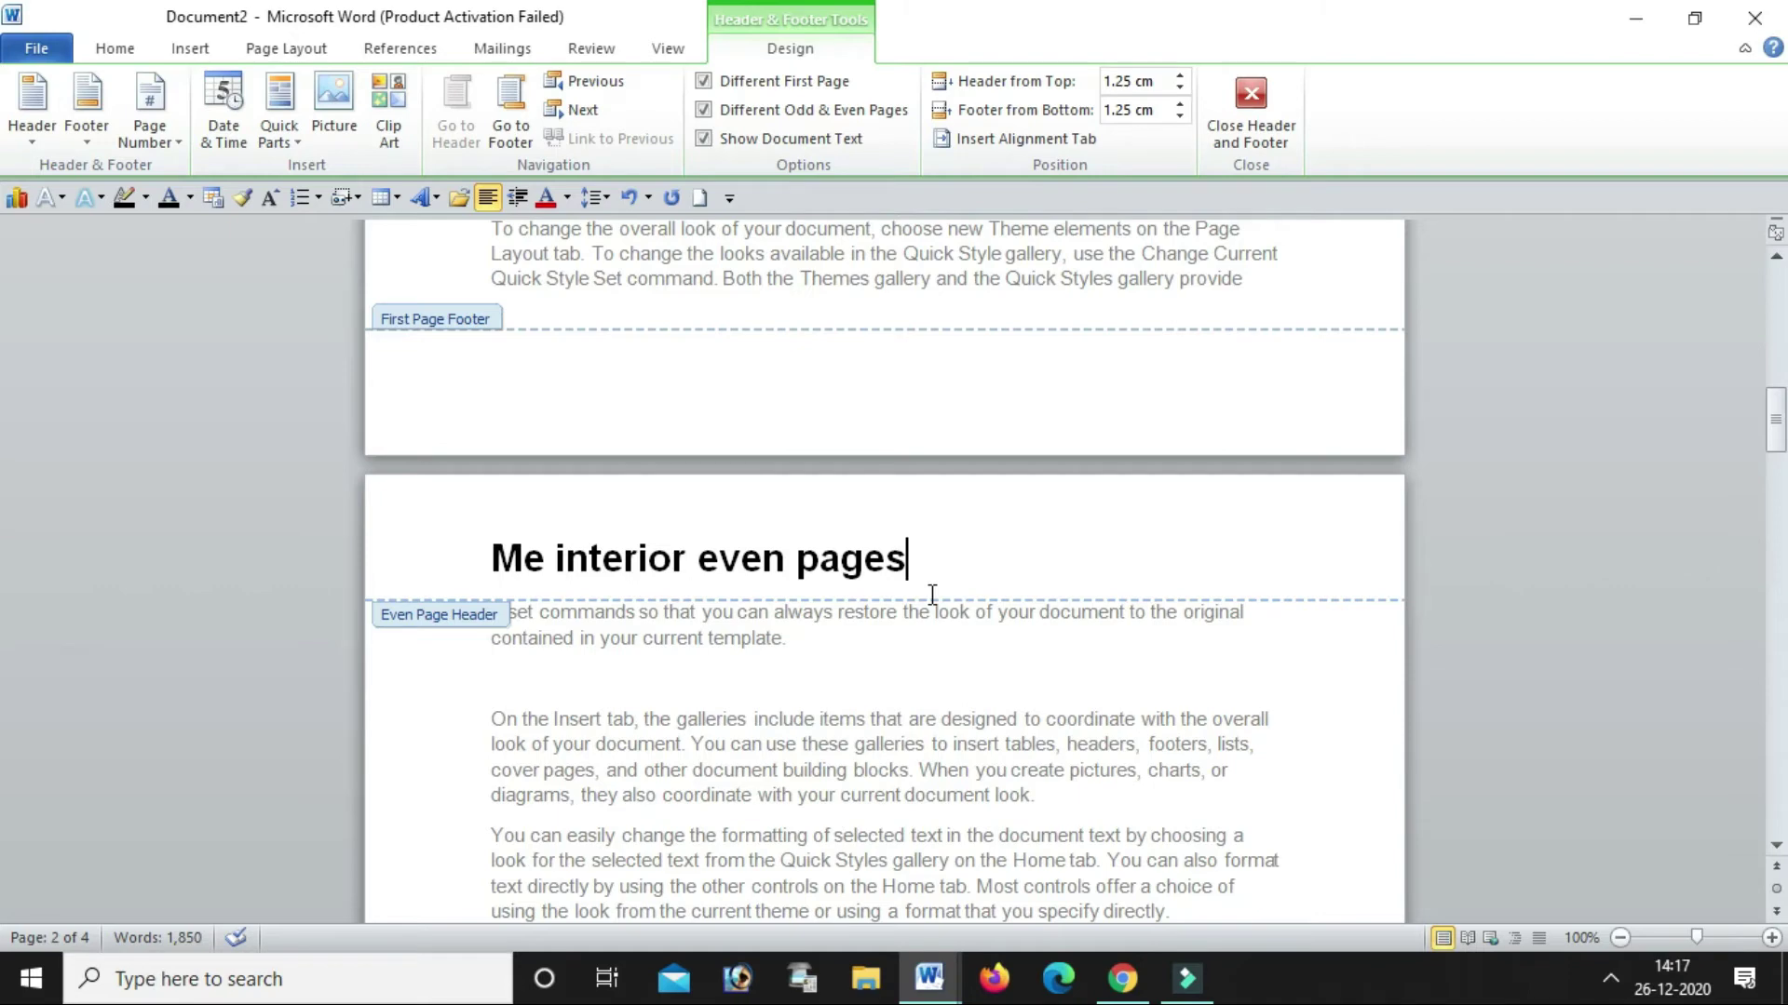
scroll(932, 594, down, 3)
scroll(934, 603, down, 2)
scroll(979, 693, down, 4)
scroll(979, 693, down, 3)
scroll(980, 693, down, 5)
scroll(980, 693, down, 7)
scroll(980, 692, down, 3)
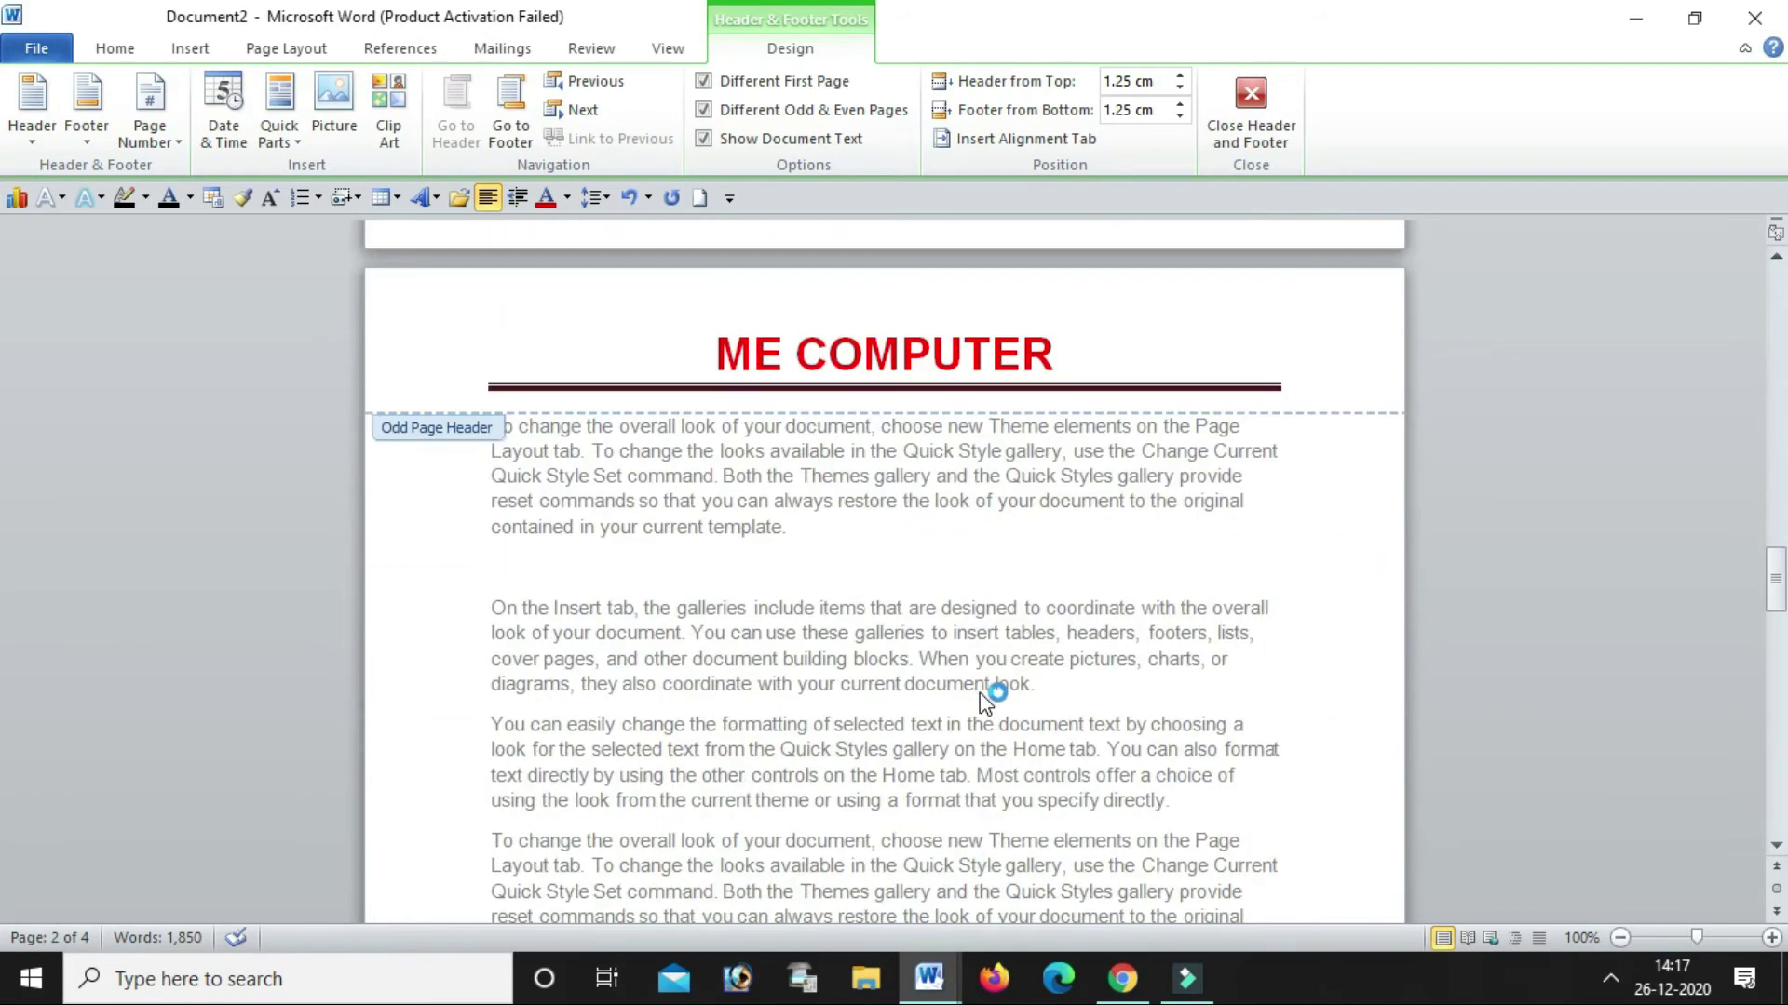
scroll(980, 693, down, 4)
scroll(979, 693, down, 3)
scroll(980, 692, down, 4)
scroll(979, 693, down, 4)
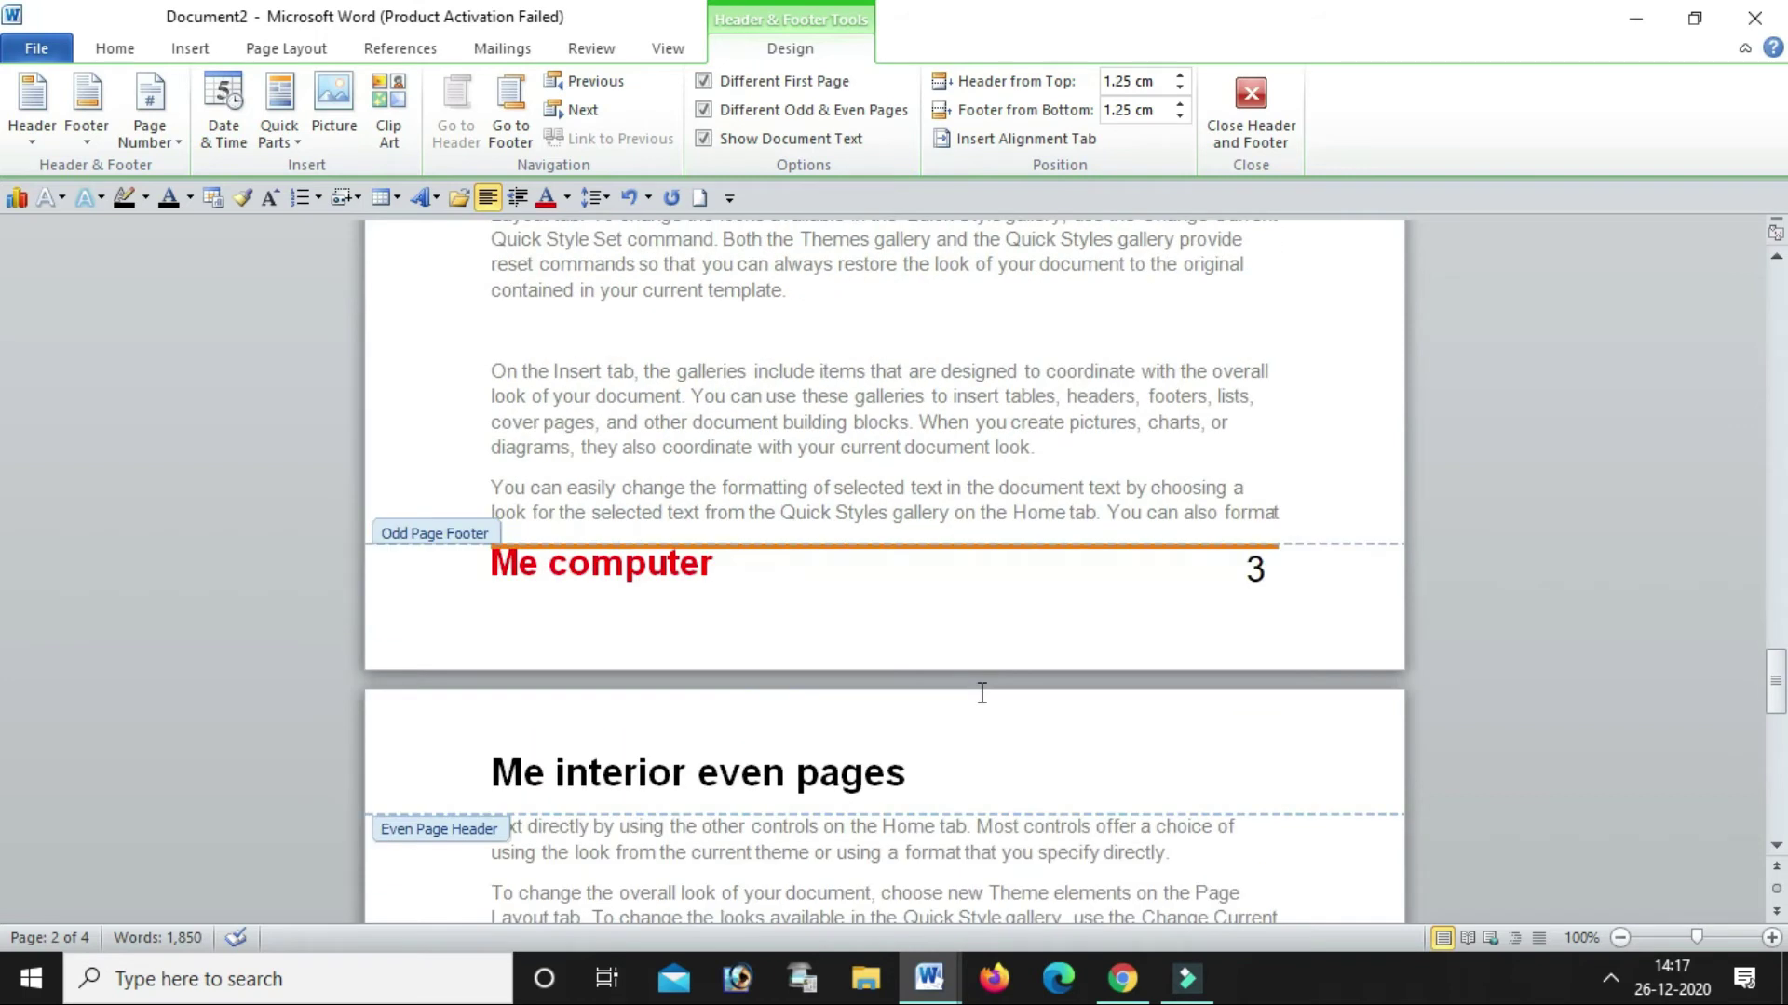
scroll(981, 717, up, 1)
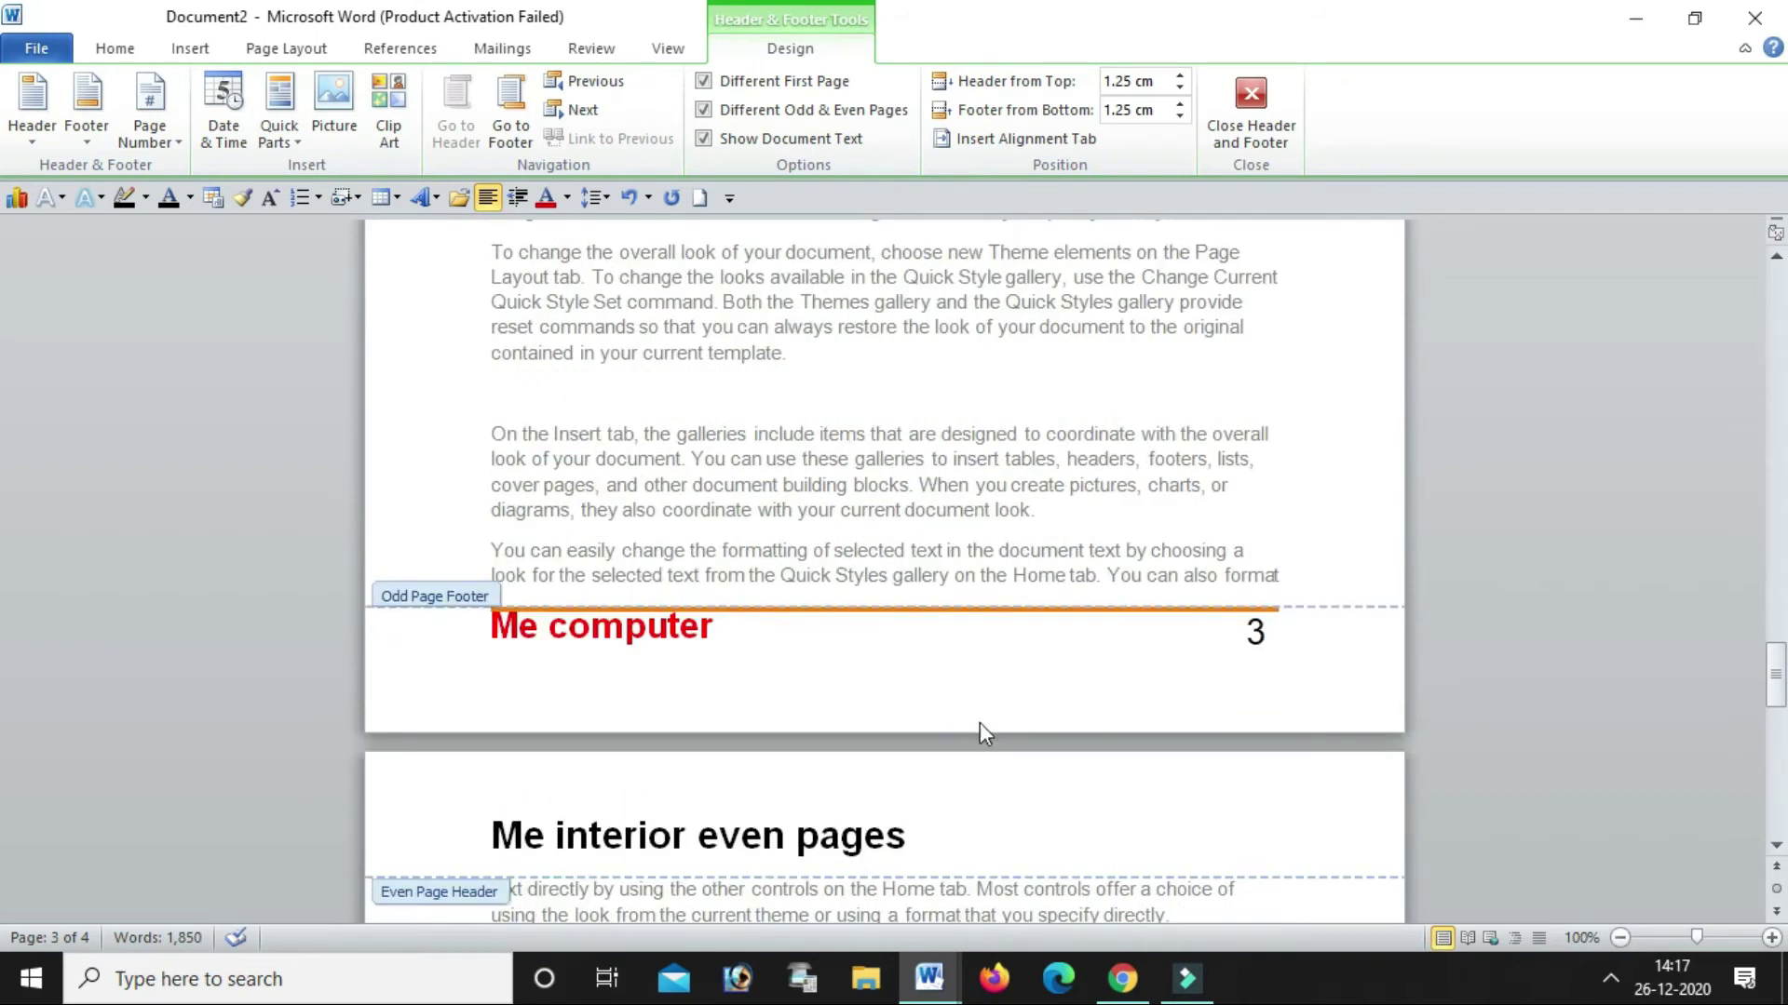
scroll(979, 722, up, 6)
scroll(979, 722, up, 6)
scroll(979, 722, up, 6)
scroll(979, 722, up, 5)
scroll(984, 735, down, 3)
scroll(984, 735, down, 3)
scroll(984, 735, down, 3)
scroll(984, 733, down, 5)
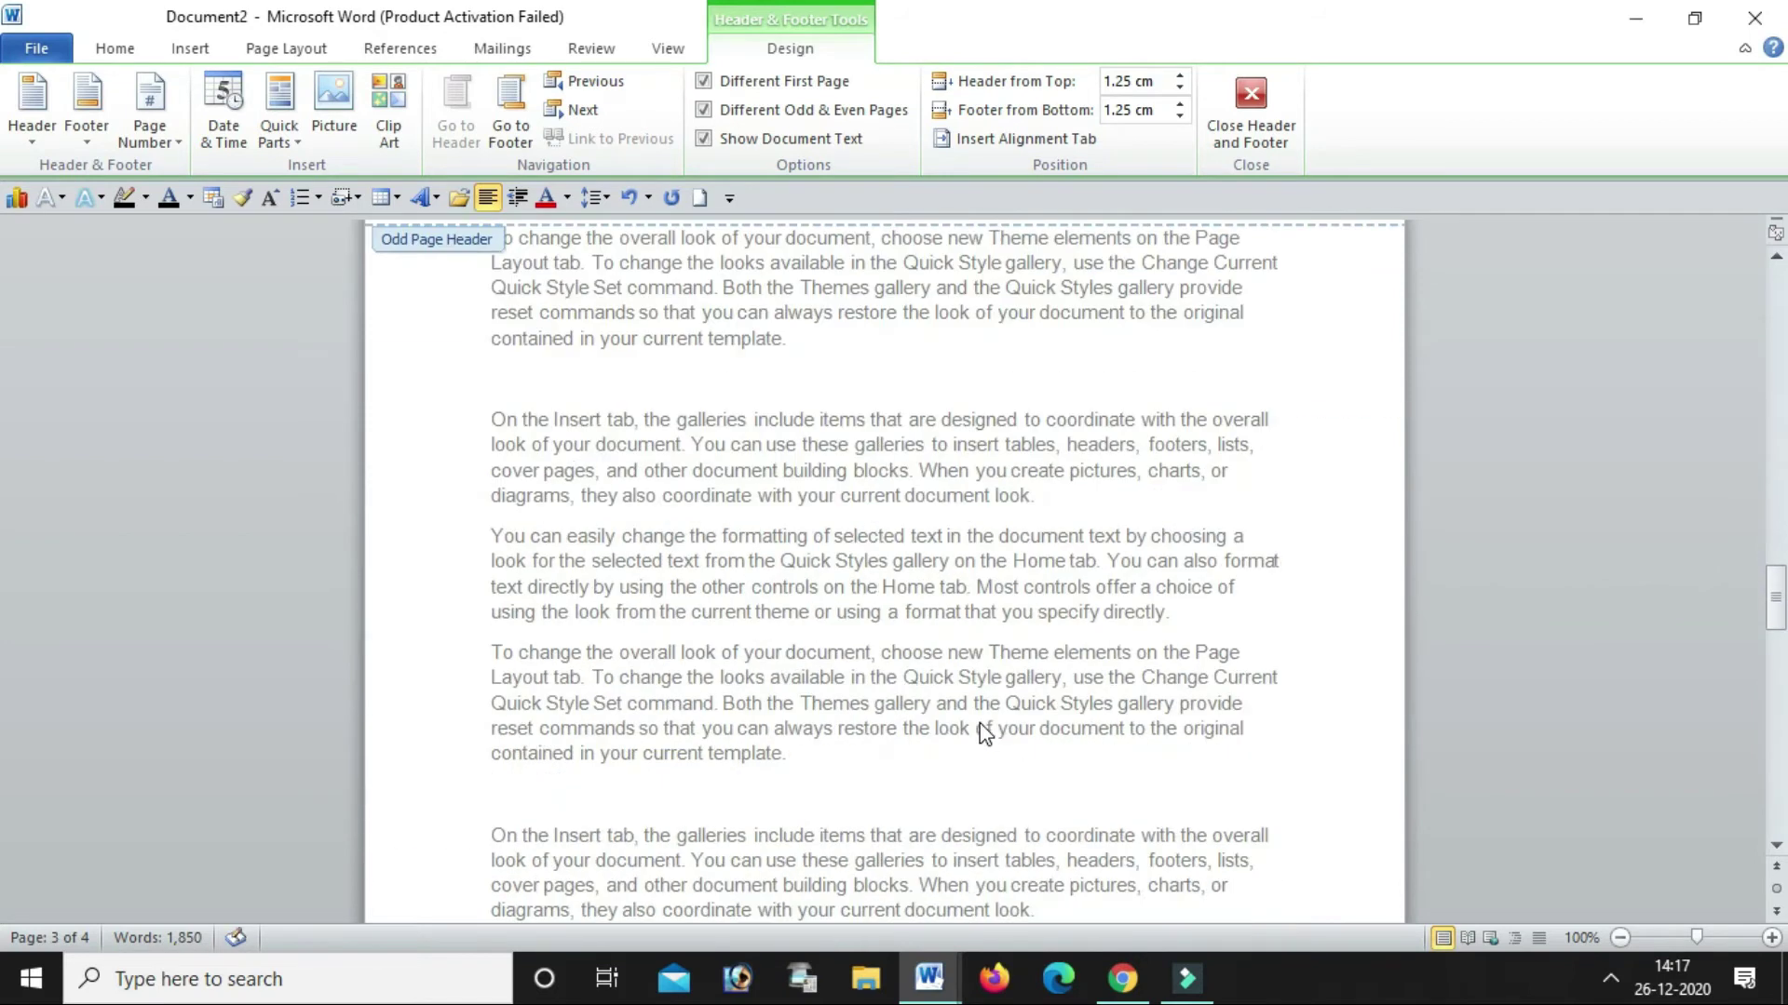
scroll(984, 736, down, 4)
scroll(980, 723, down, 3)
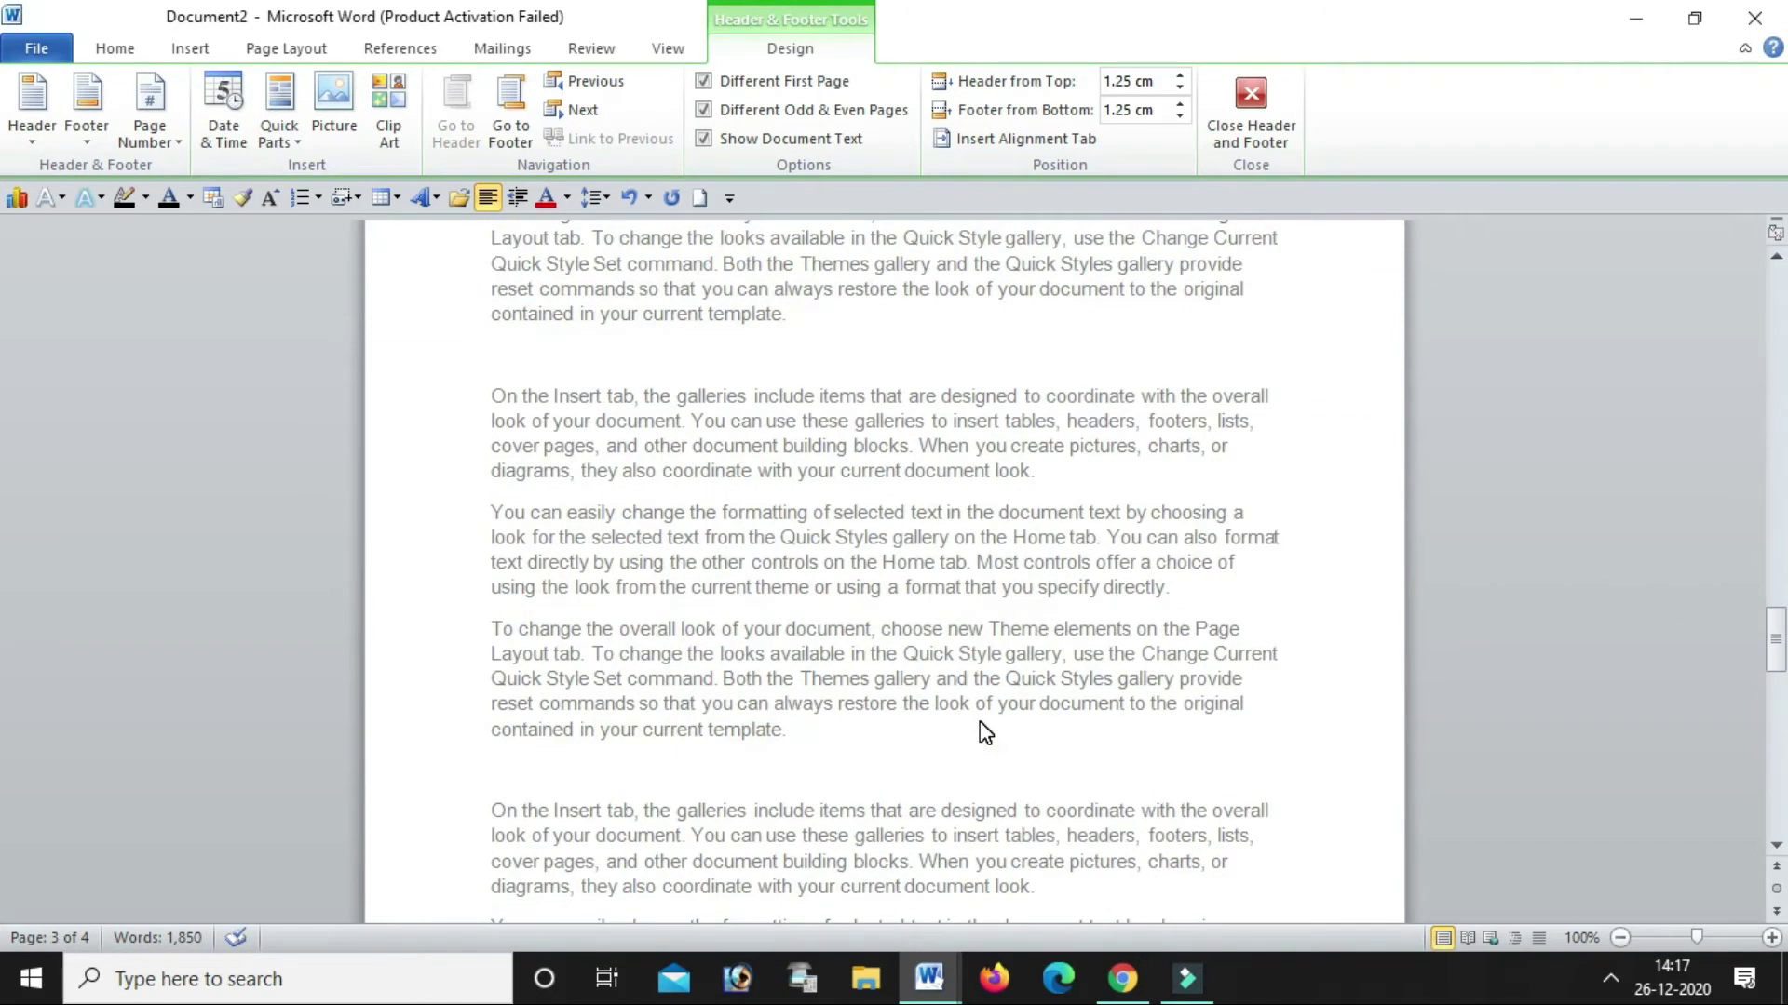
scroll(980, 723, down, 3)
scroll(979, 722, down, 5)
scroll(979, 723, down, 3)
scroll(980, 722, down, 4)
scroll(979, 725, up, 1)
scroll(979, 724, up, 2)
scroll(979, 725, up, 4)
scroll(979, 725, down, 10)
scroll(979, 722, down, 1)
scroll(979, 722, up, 7)
scroll(979, 722, up, 8)
scroll(979, 723, up, 3)
scroll(985, 731, down, 5)
scroll(985, 731, down, 9)
scroll(985, 731, up, 4)
scroll(985, 731, down, 4)
scroll(985, 731, up, 3)
scroll(985, 731, up, 6)
scroll(985, 731, up, 5)
scroll(985, 731, up, 5)
scroll(983, 726, up, 2)
scroll(998, 707, down, 6)
scroll(1025, 722, down, 1)
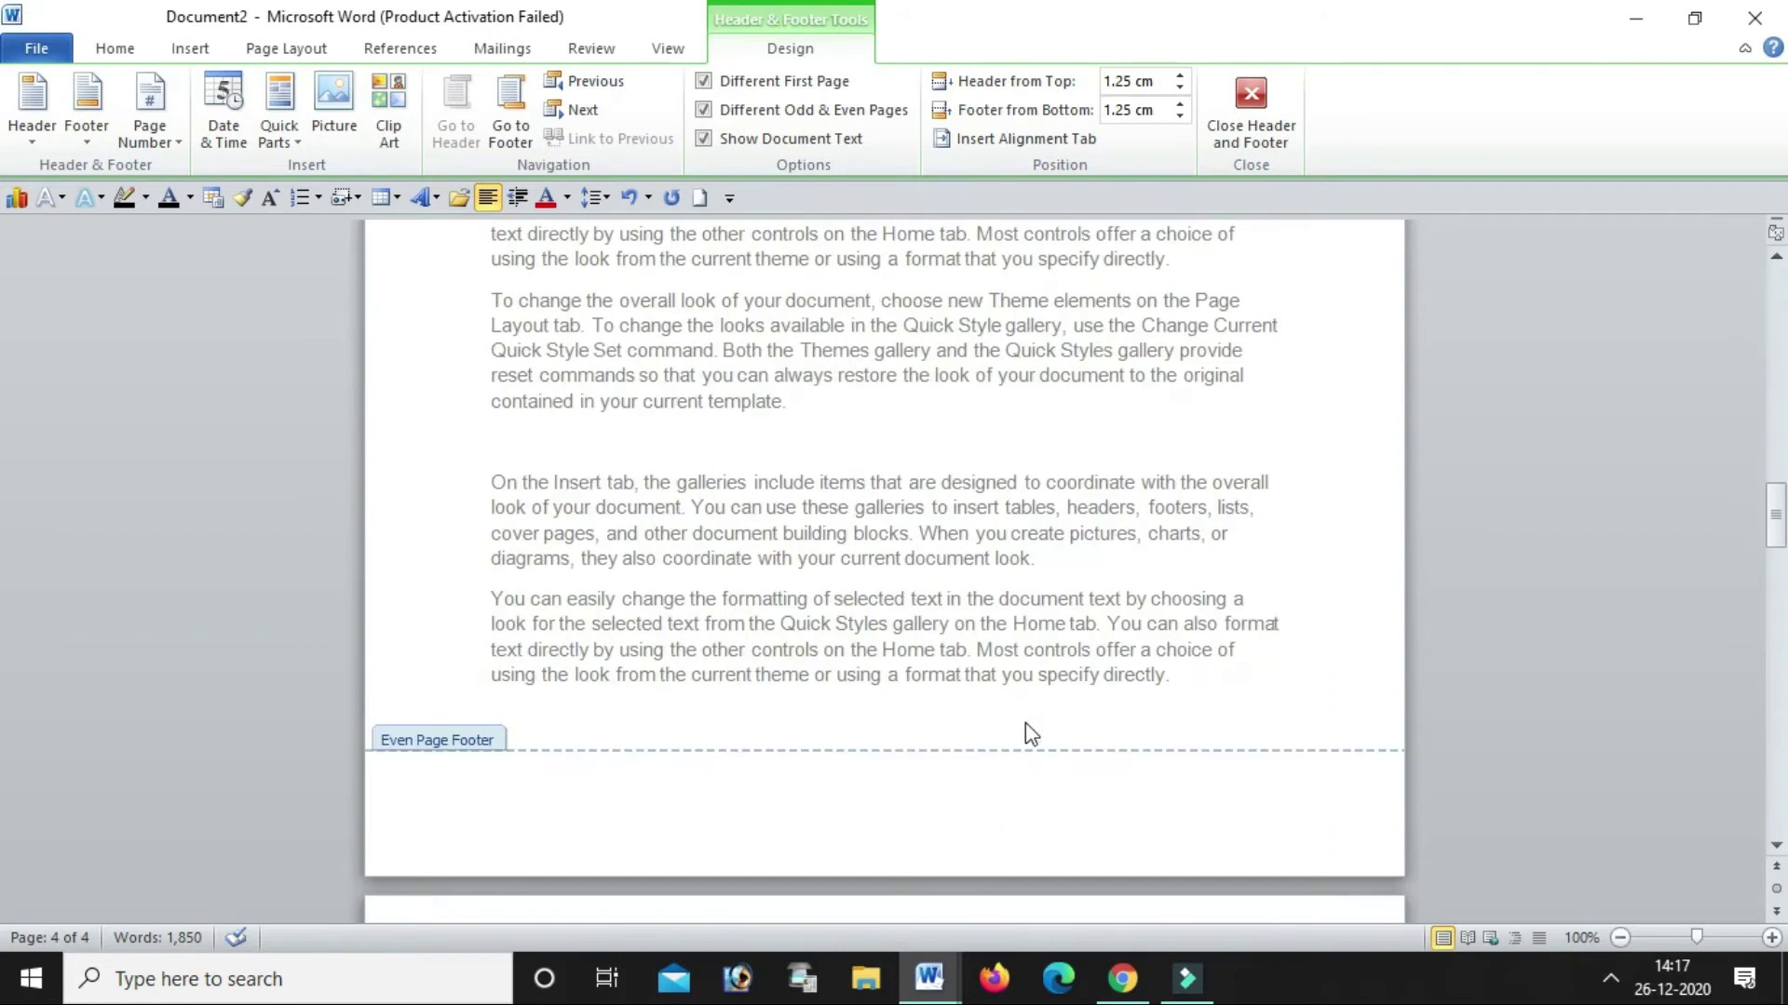
scroll(1032, 752, down, 3)
click(1072, 731)
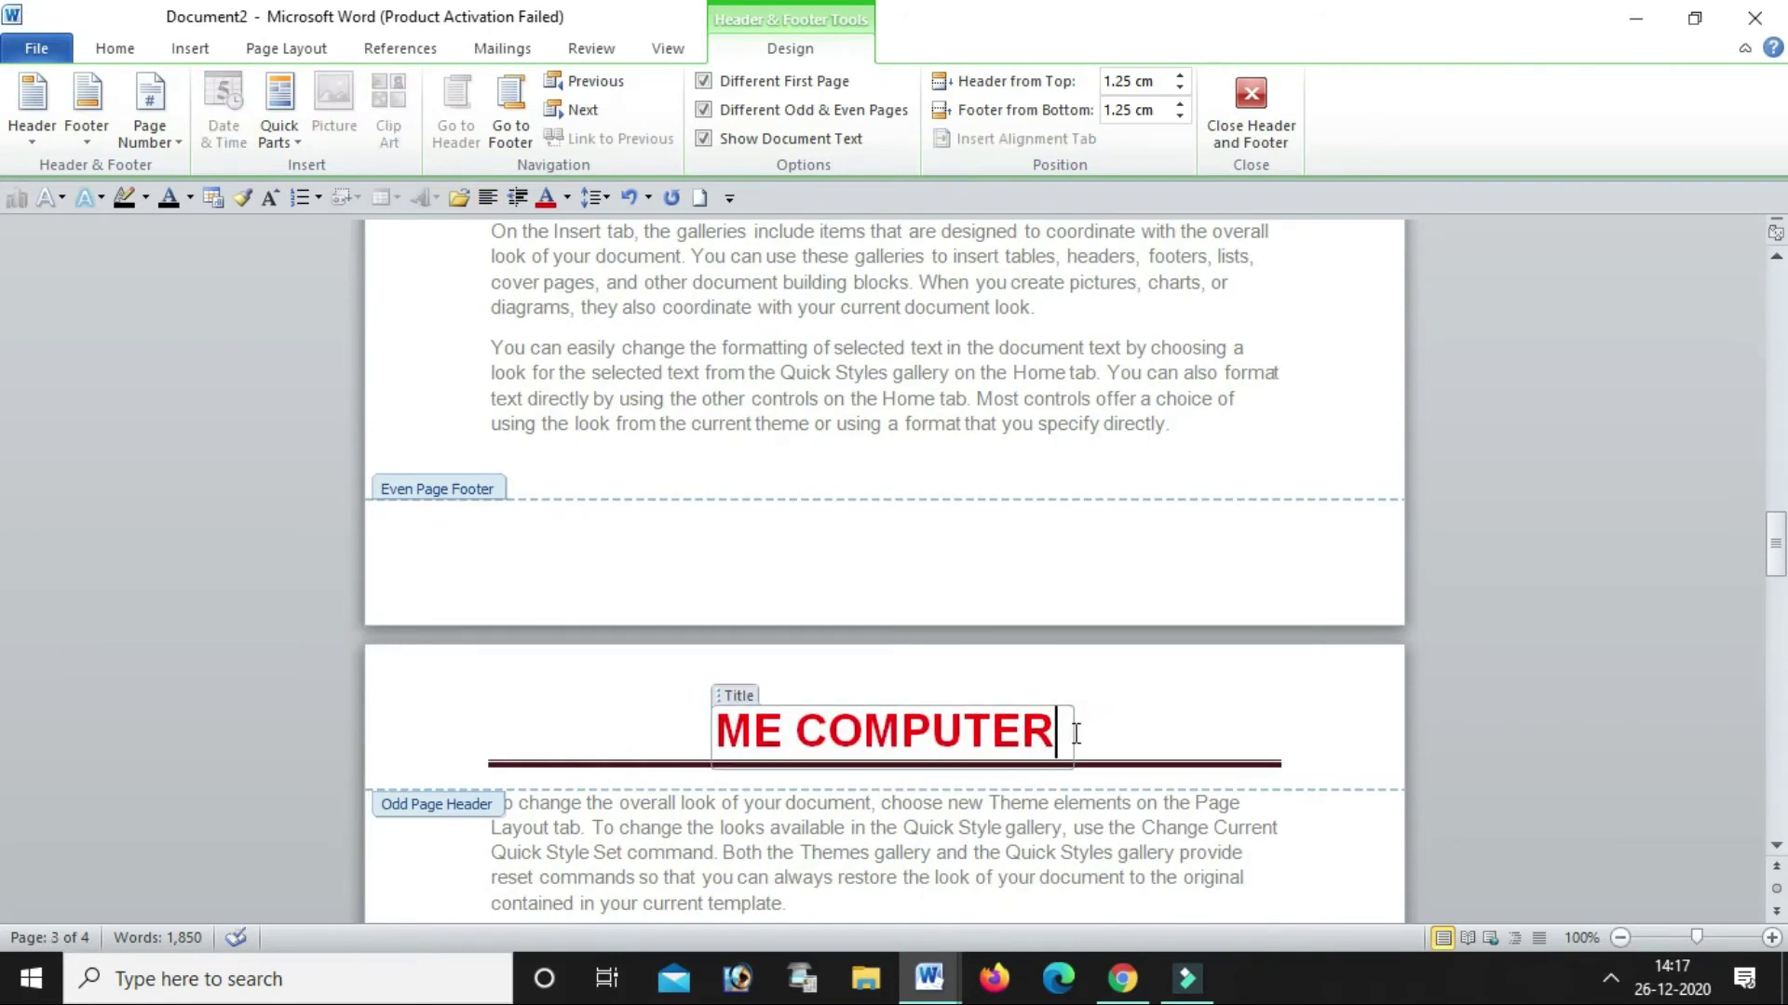
Replace the ME COMPUTER title in the odd-page header with 'ms word'
key(BackSpace)
key(BackSpace)
key(BackSpace)
key(BackSpace)
key(BackSpace)
key(BackSpace)
key(BackSpace)
key(BackSpace)
key(BackSpace)
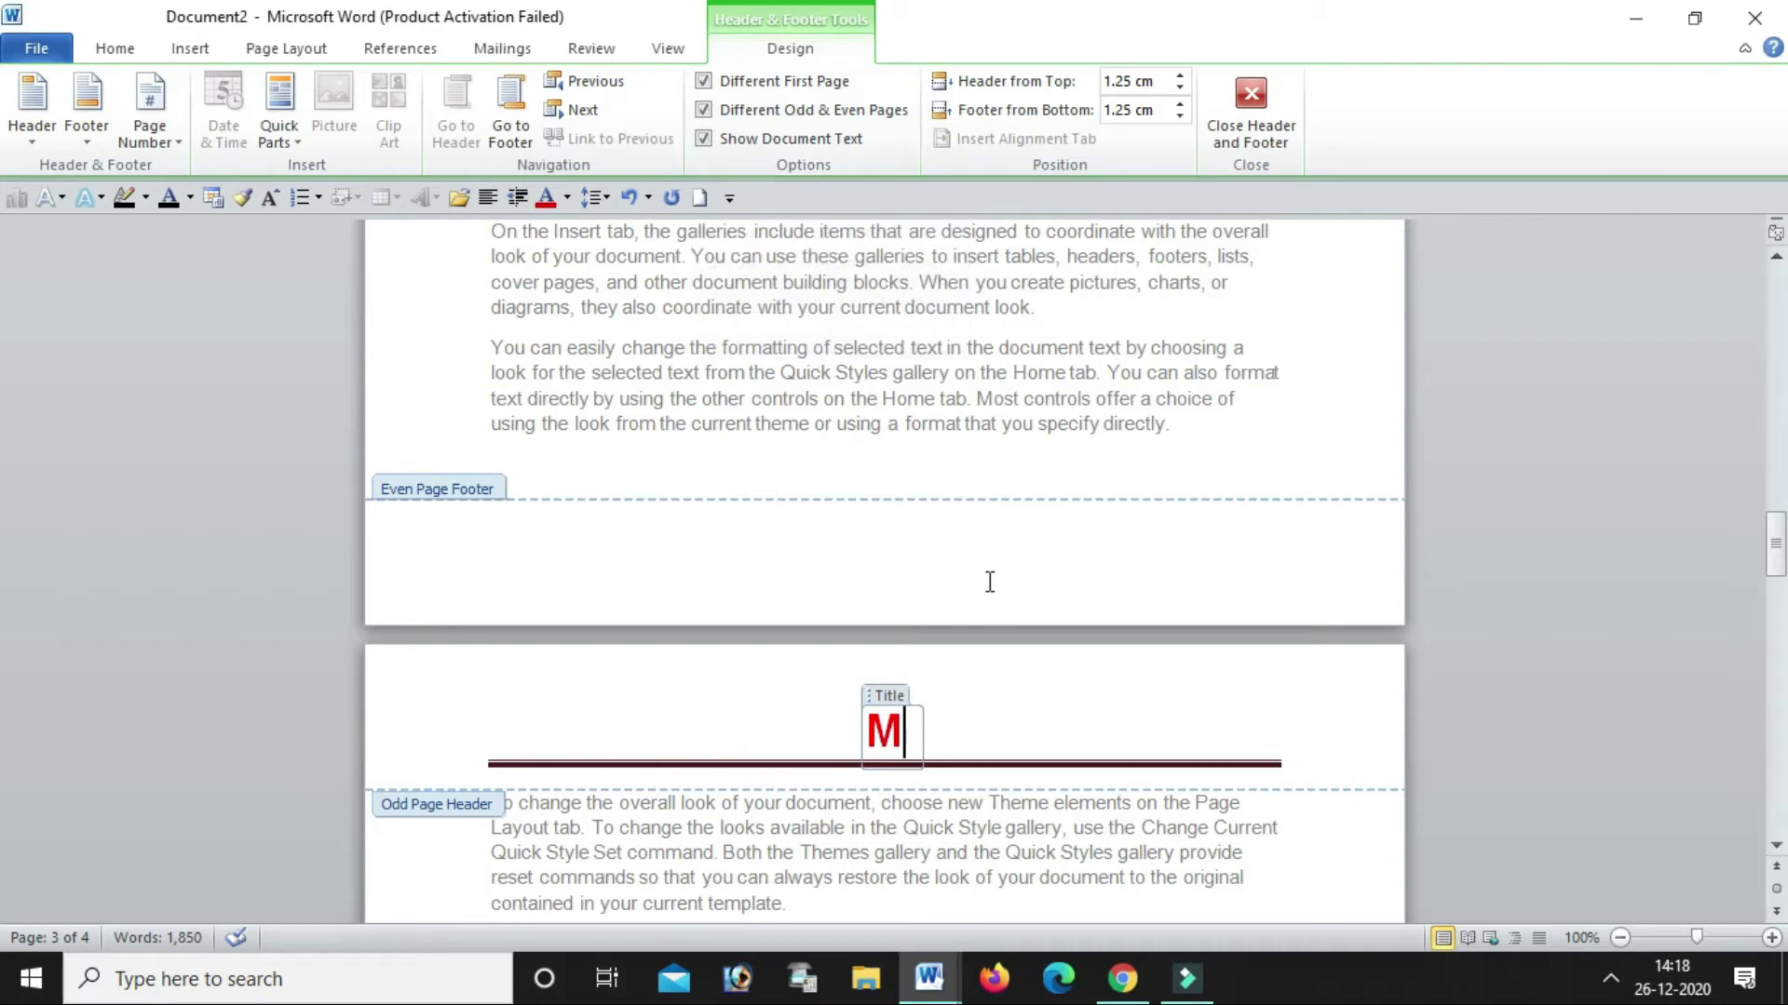
key(BackSpace)
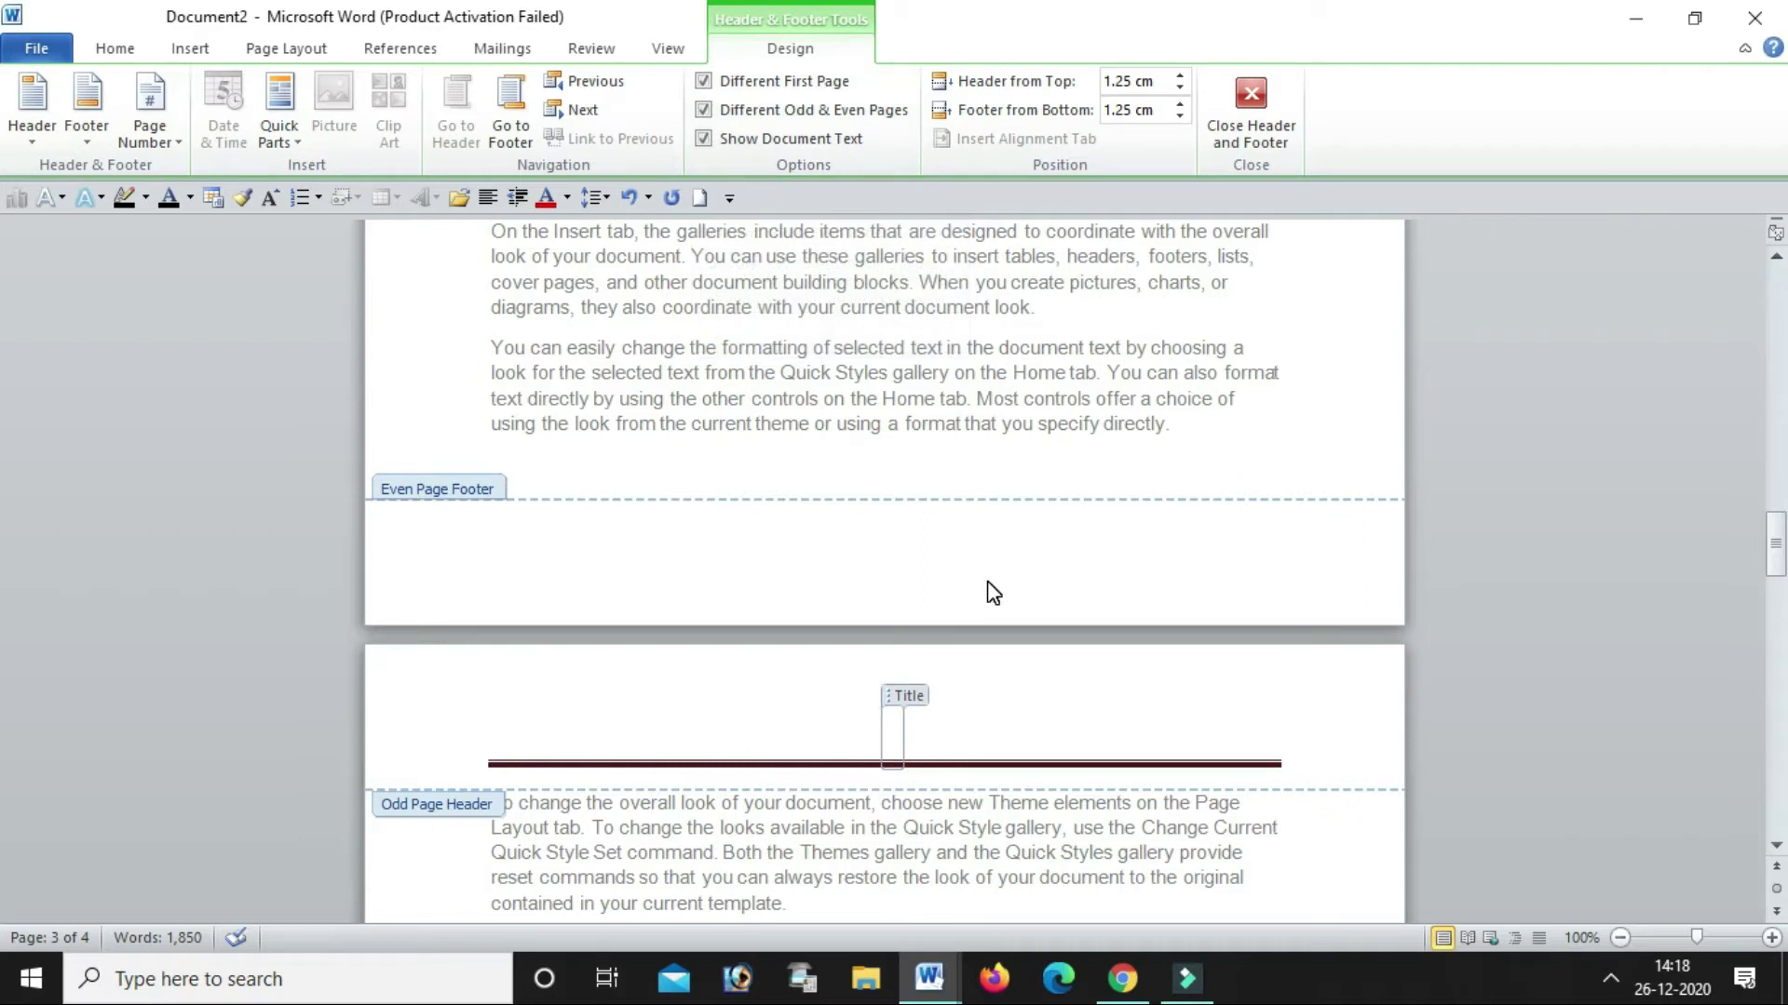
text(ms)
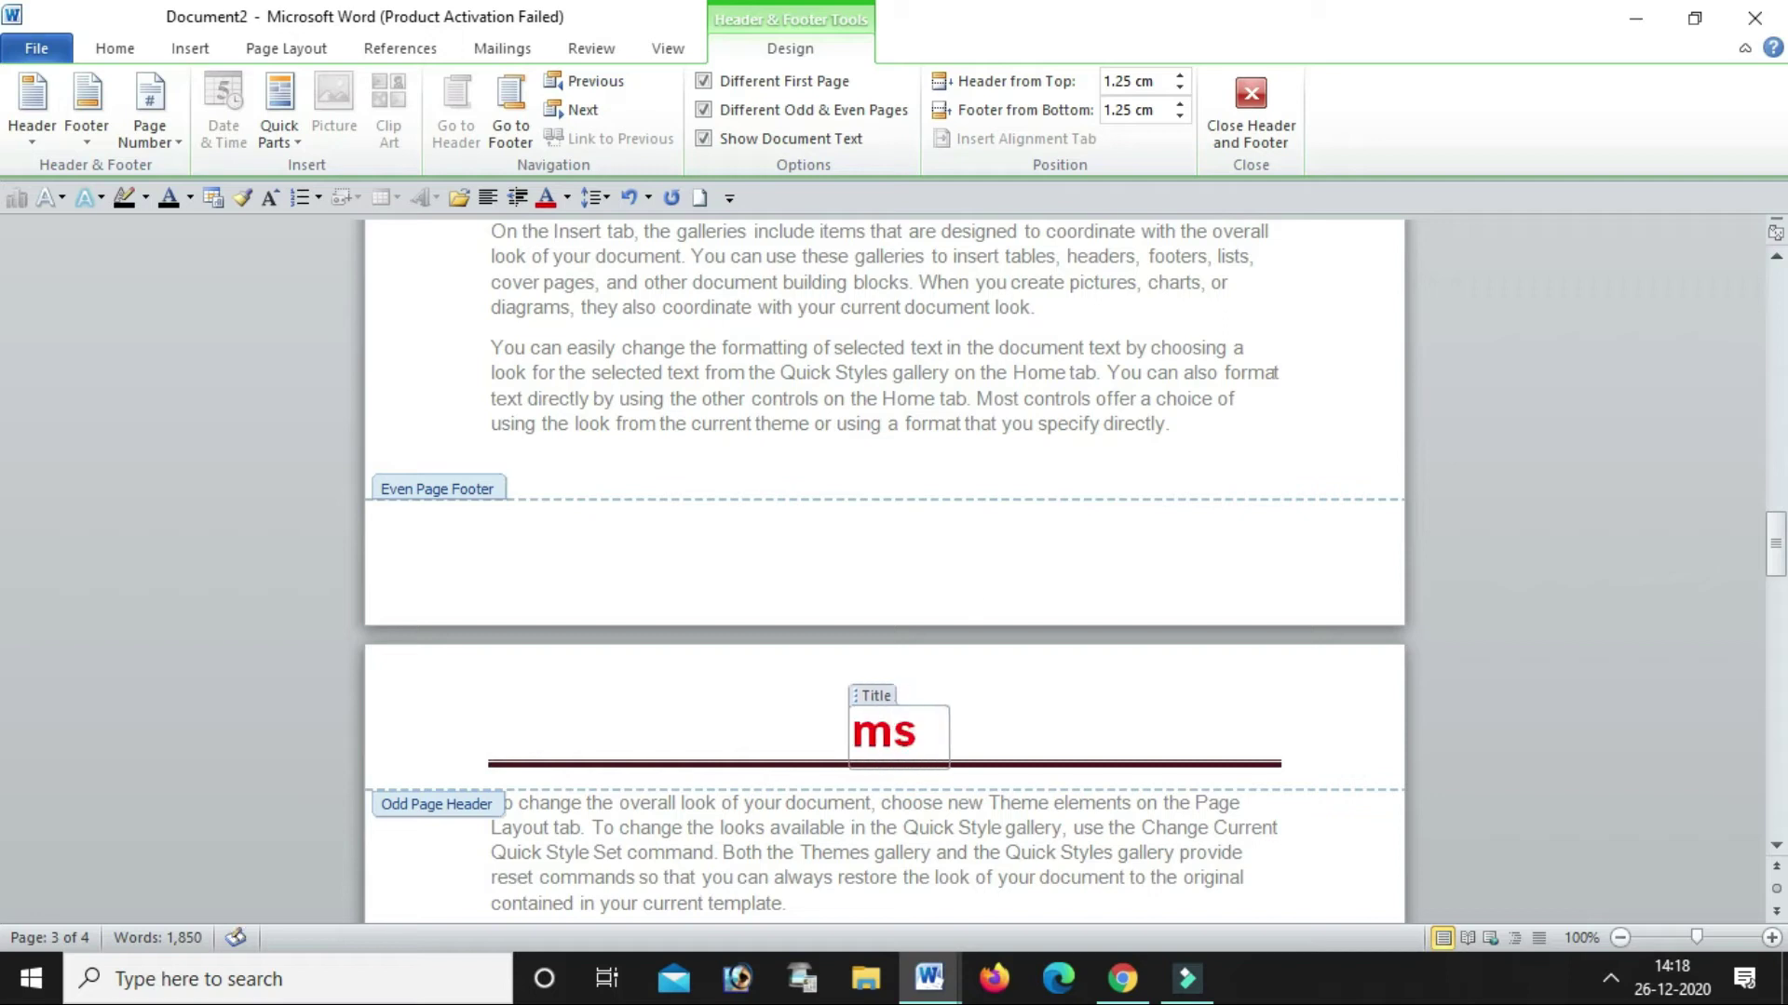
text( word)
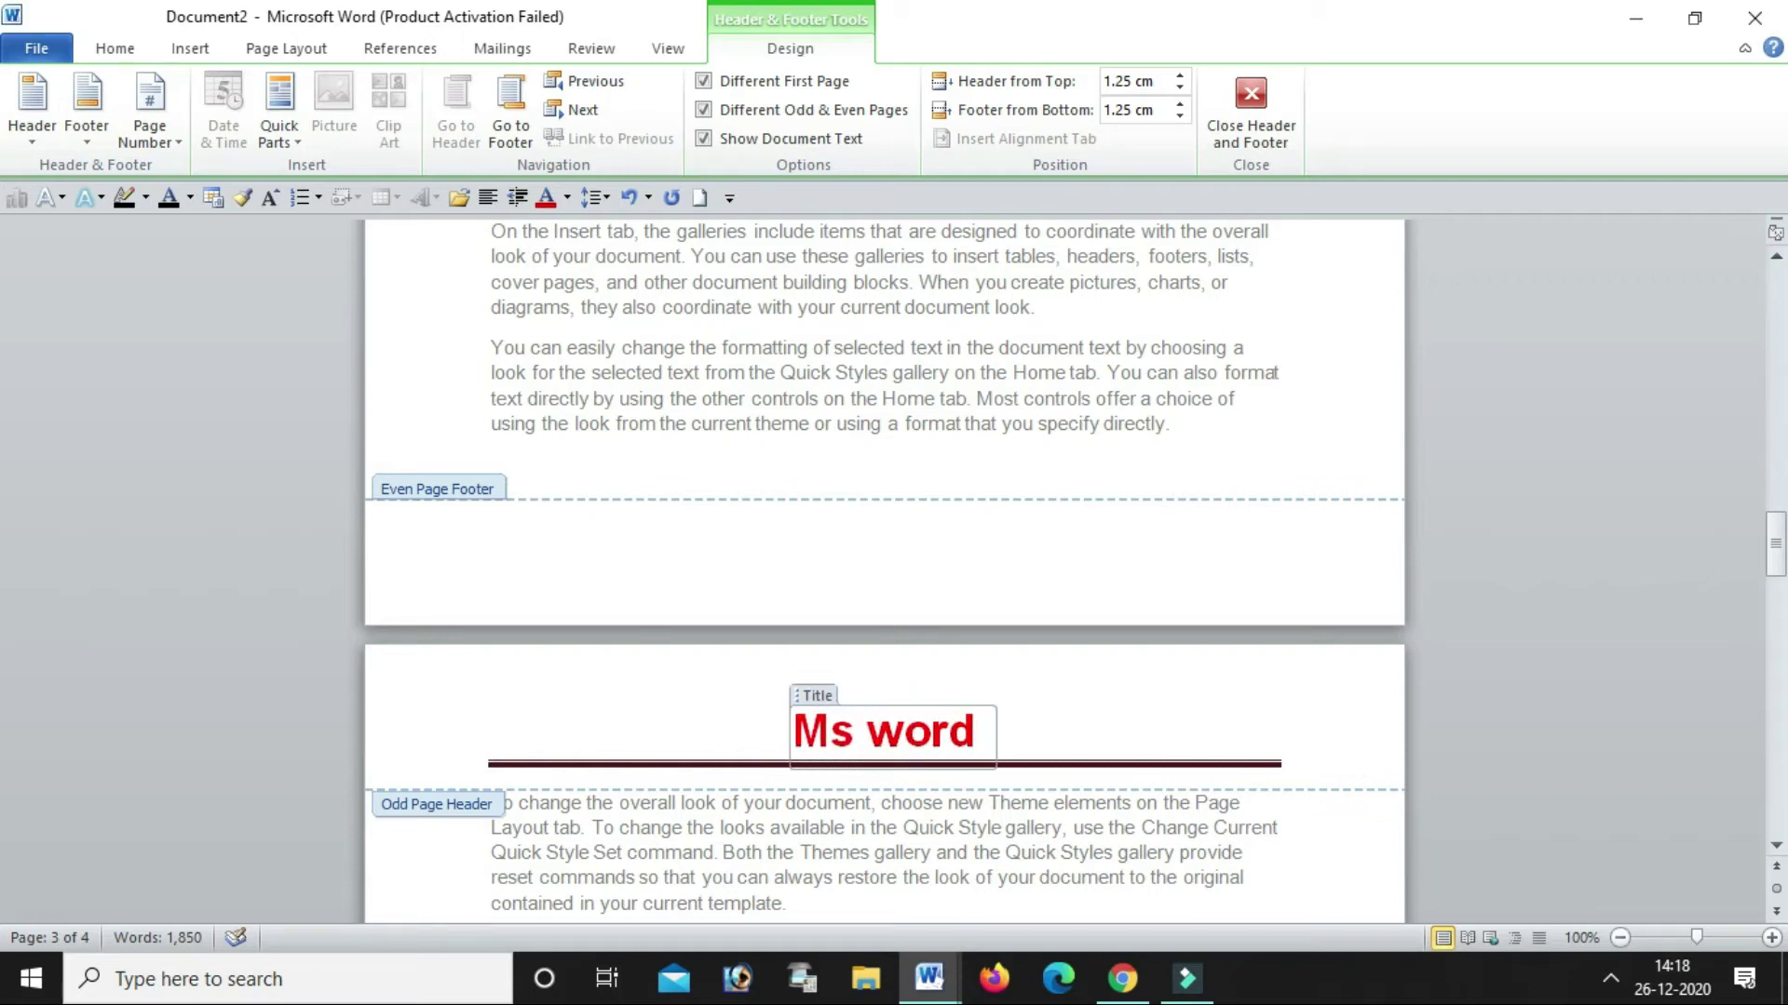
Close header editing and return to the body text
scroll(950, 745, down, 2)
scroll(941, 774, down, 2)
scroll(942, 775, down, 2)
scroll(941, 775, down, 6)
scroll(942, 774, down, 5)
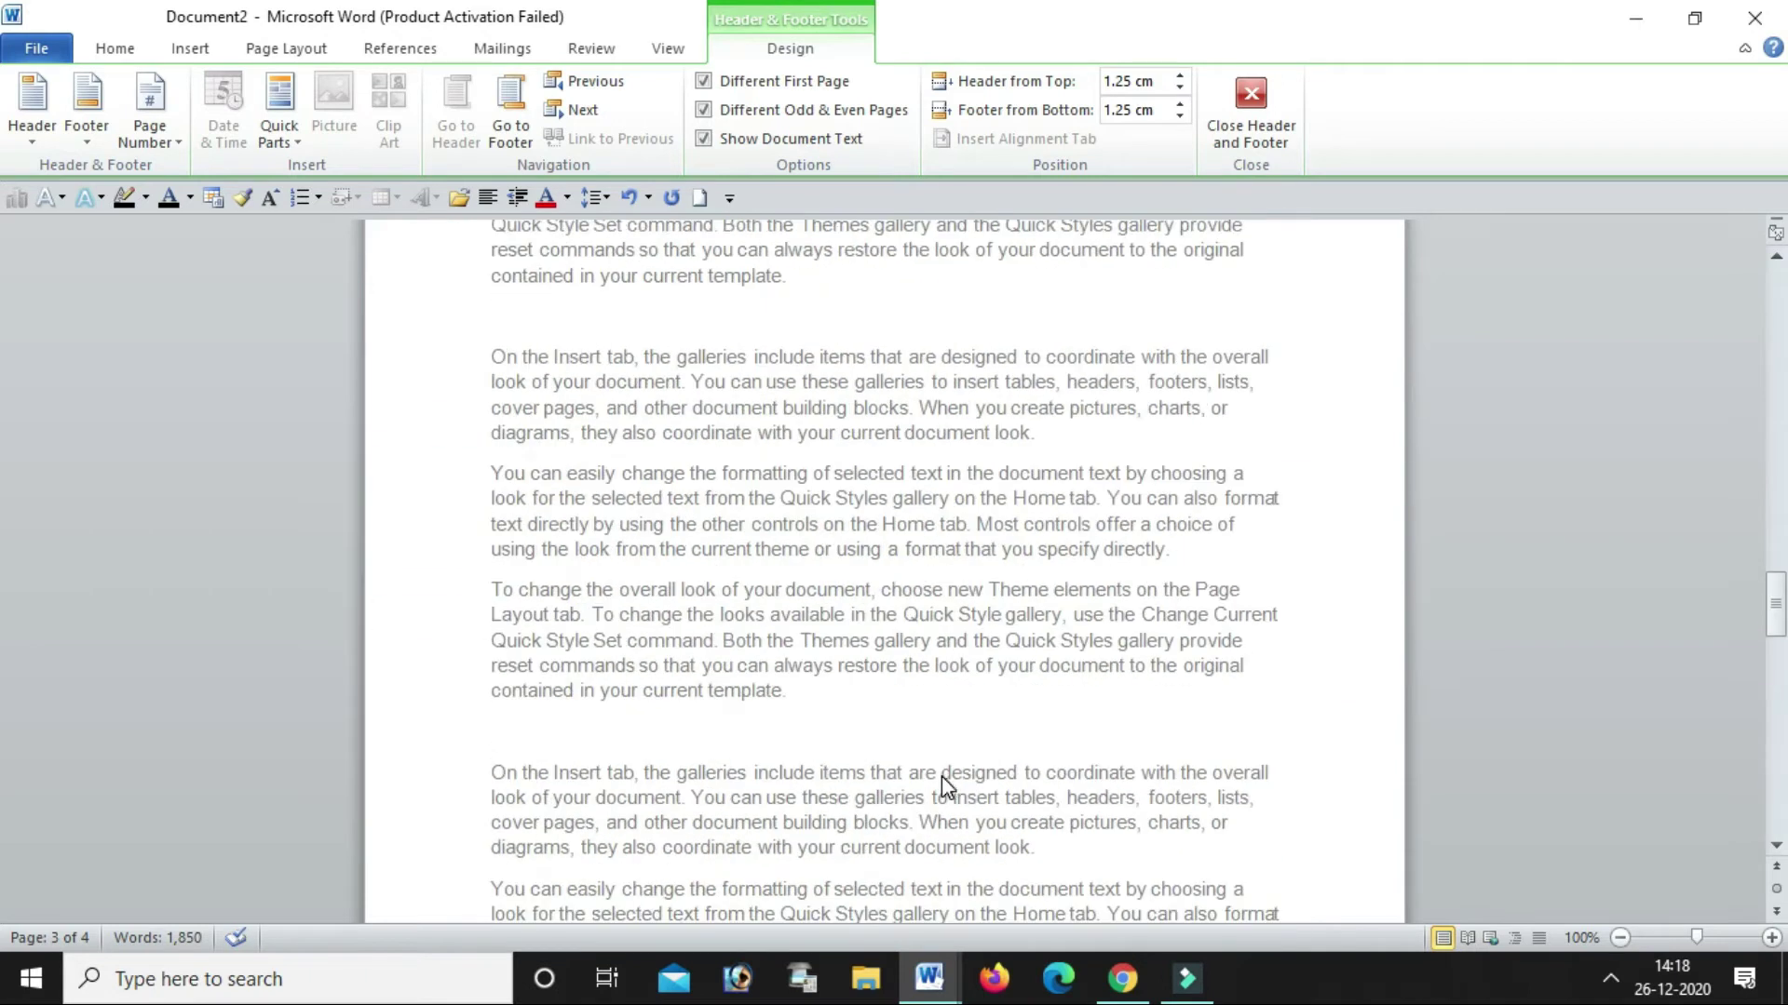
scroll(941, 775, up, 11)
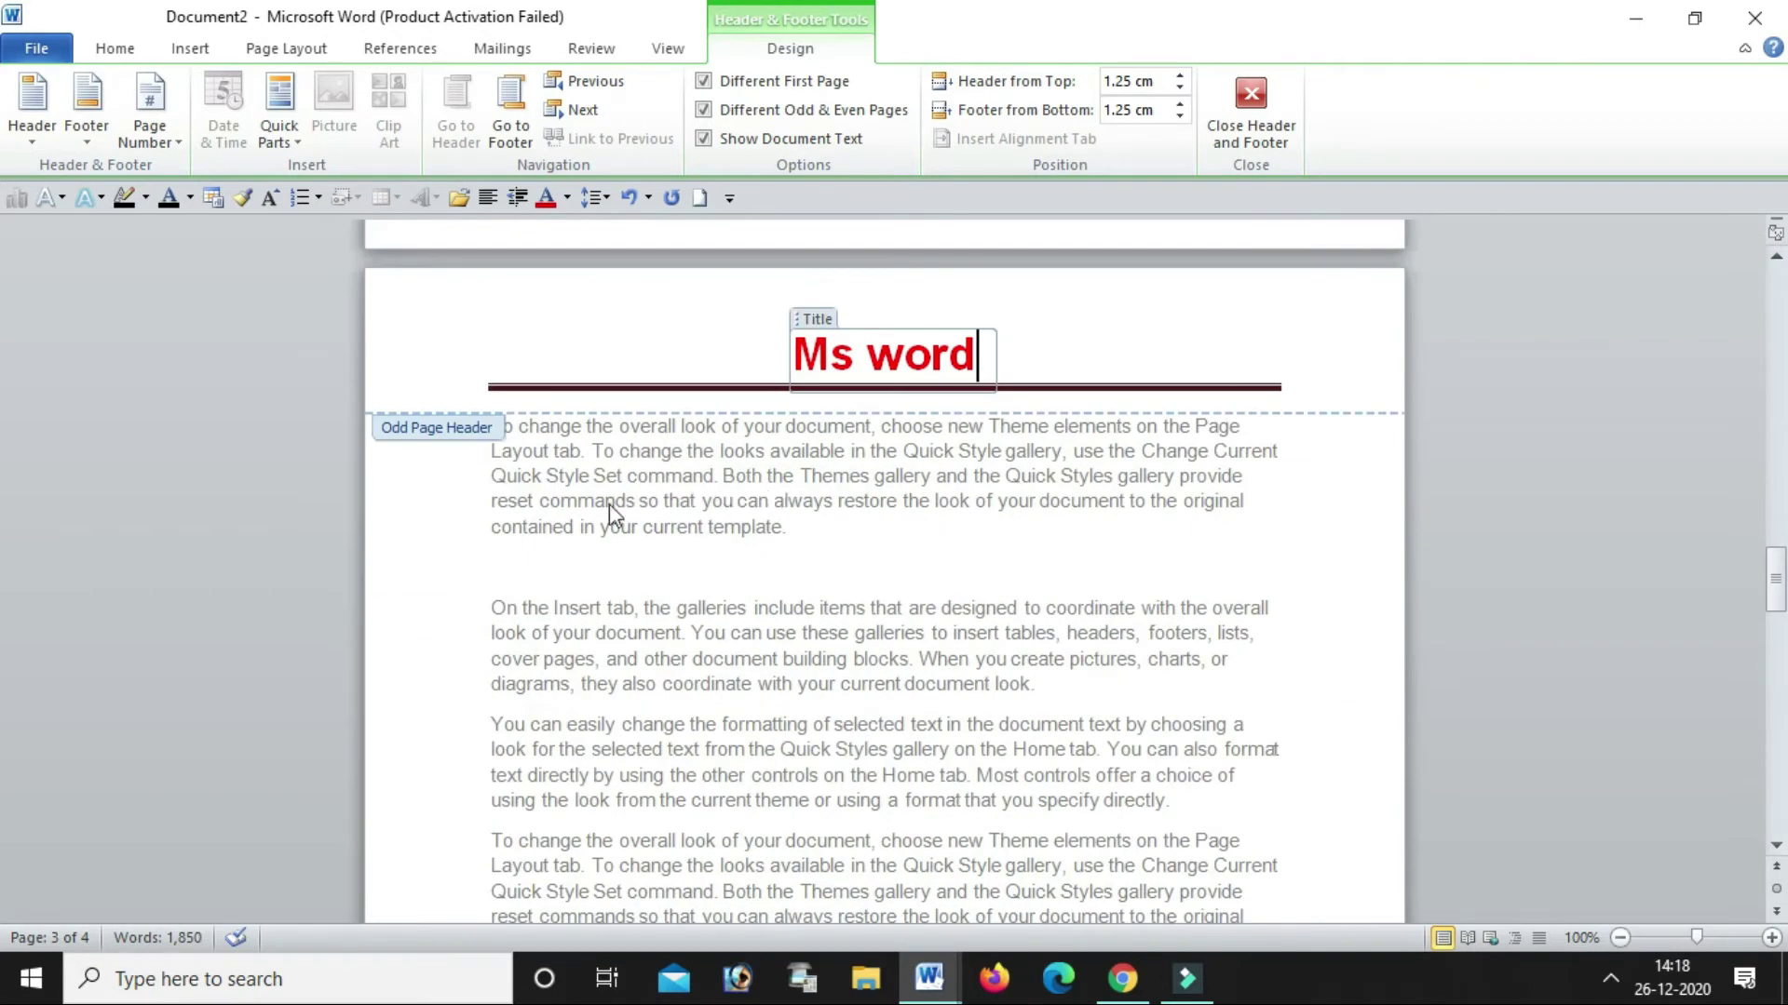
double_click(1283, 560)
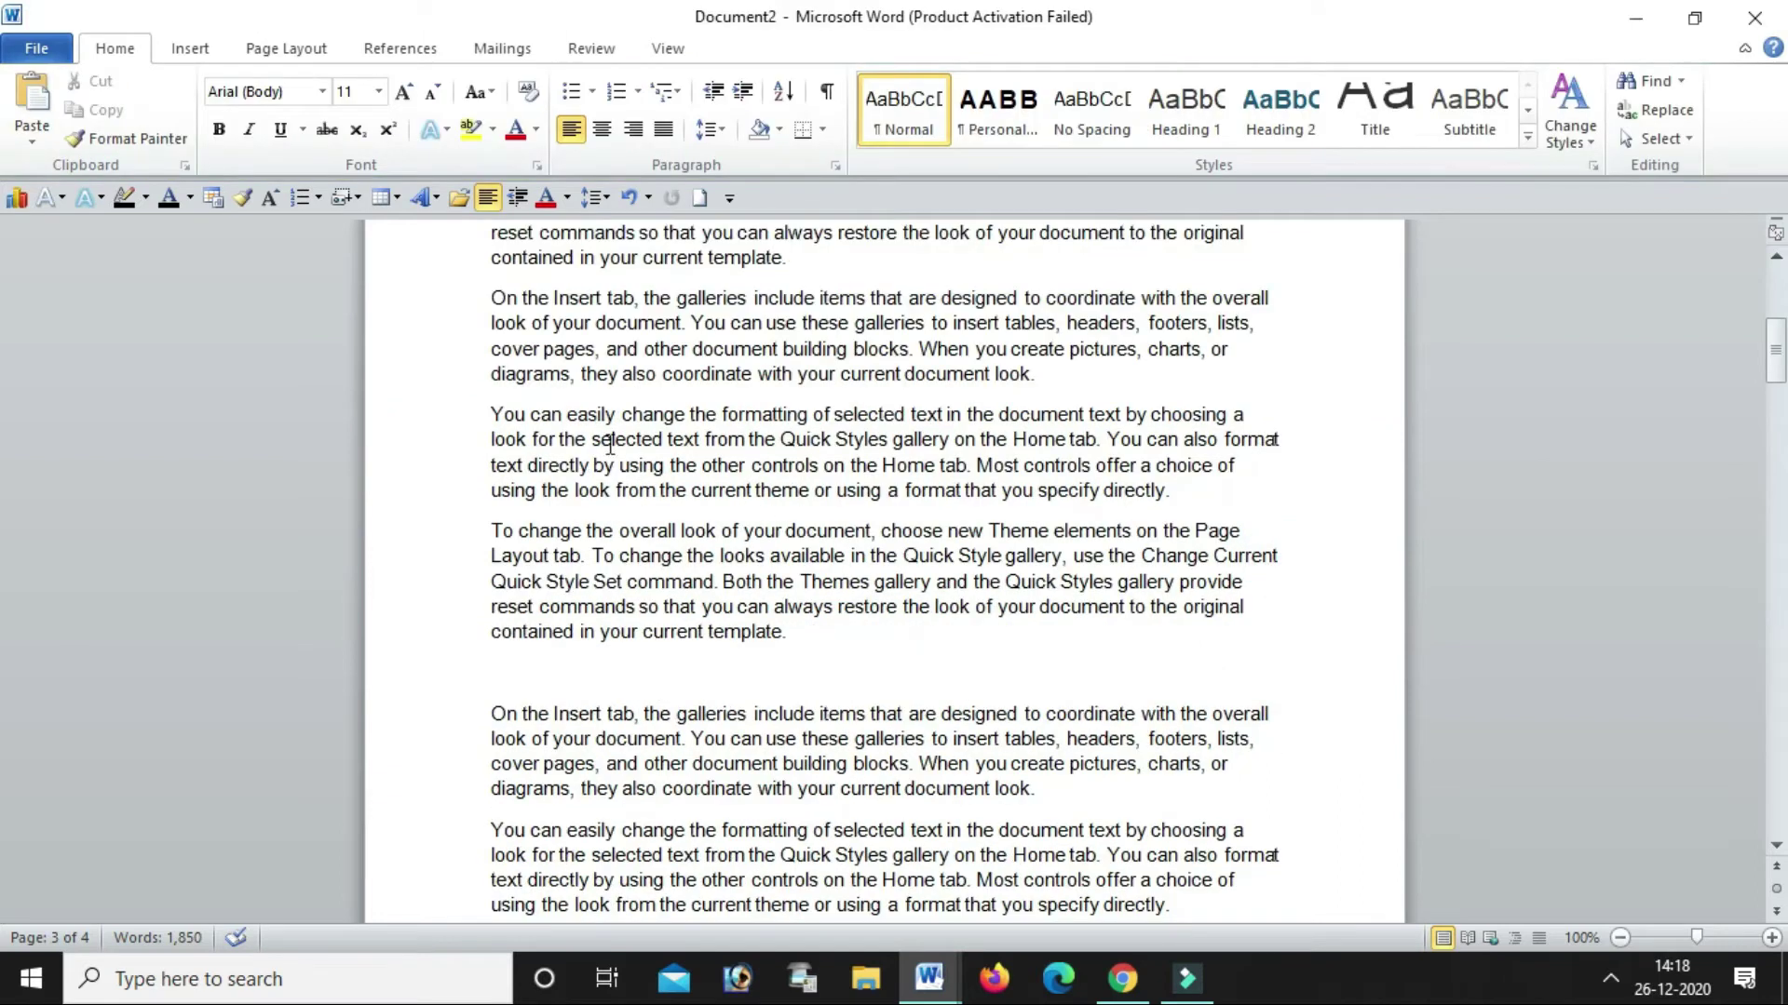
Select three body paragraphs to copy and scroll to the end of the document
drag(493, 299, 873, 642)
key(ctrl+c)
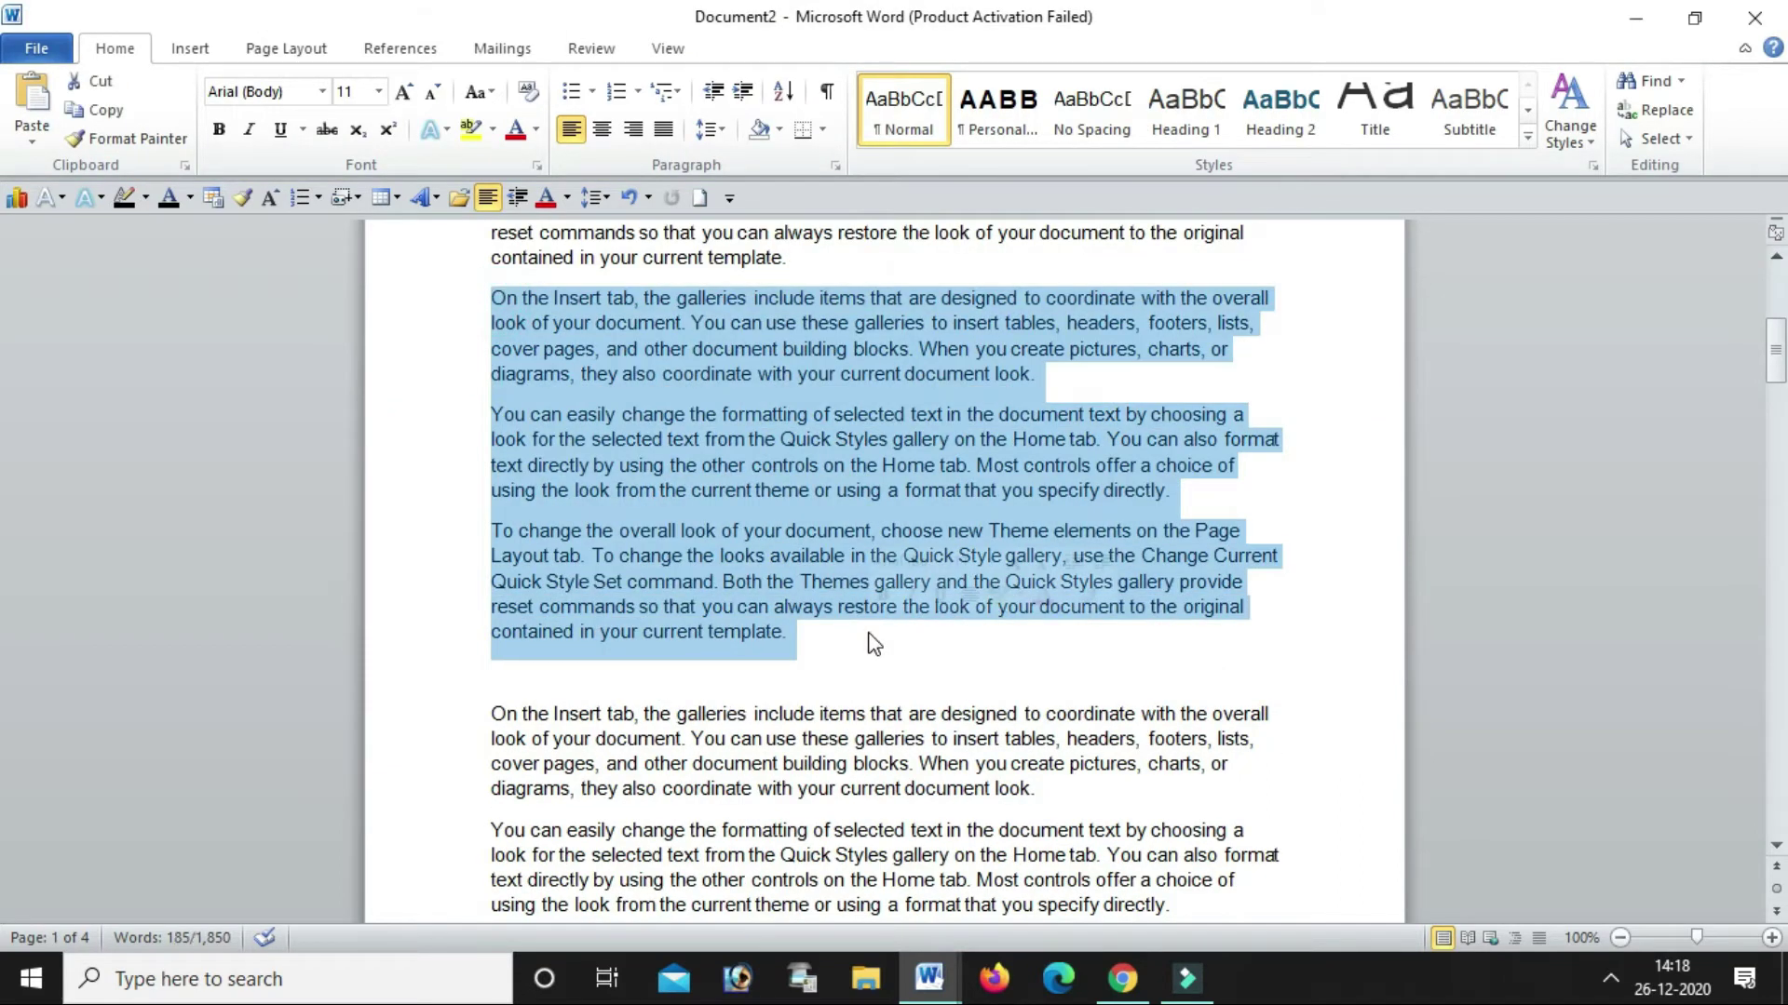
scroll(1009, 857, down, 5)
scroll(1030, 830, down, 10)
scroll(1041, 817, down, 8)
scroll(1038, 817, down, 8)
scroll(1039, 816, down, 4)
scroll(1024, 818, down, 4)
scroll(996, 818, down, 4)
scroll(963, 819, down, 4)
scroll(966, 820, down, 4)
scroll(965, 814, down, 5)
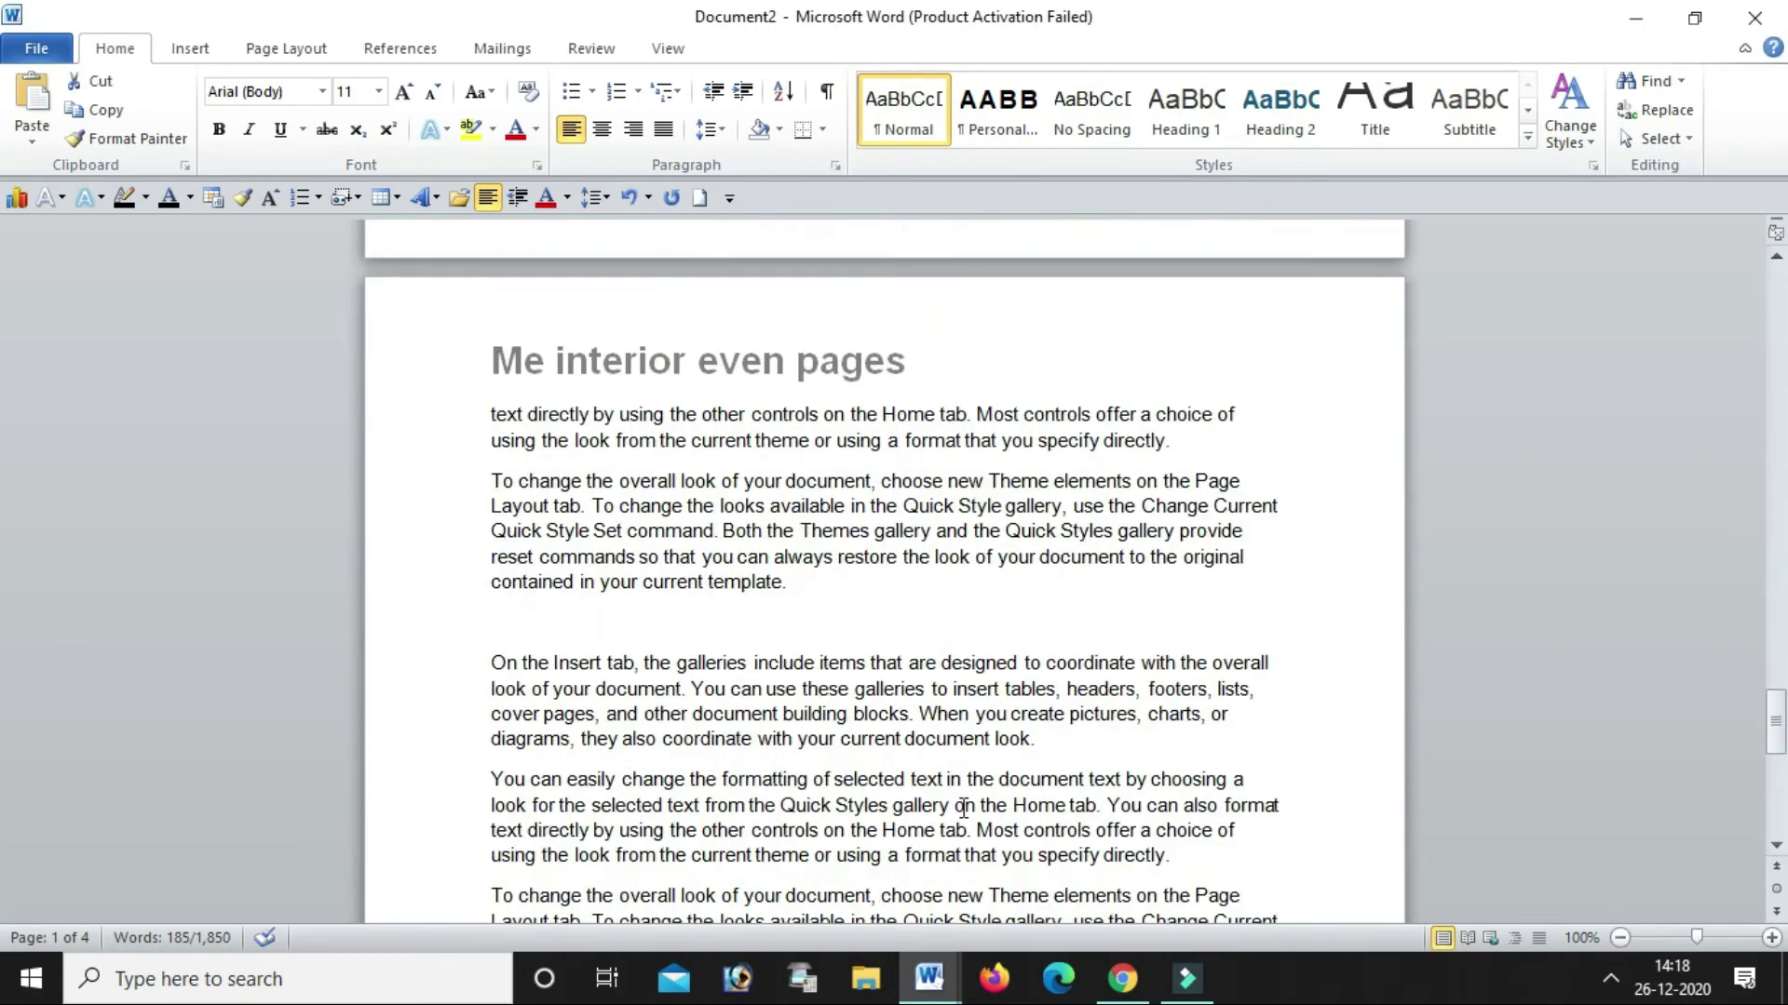
scroll(962, 809, down, 7)
Paste the paragraphs twice at the document's end, extending it onto page 5
click(820, 495)
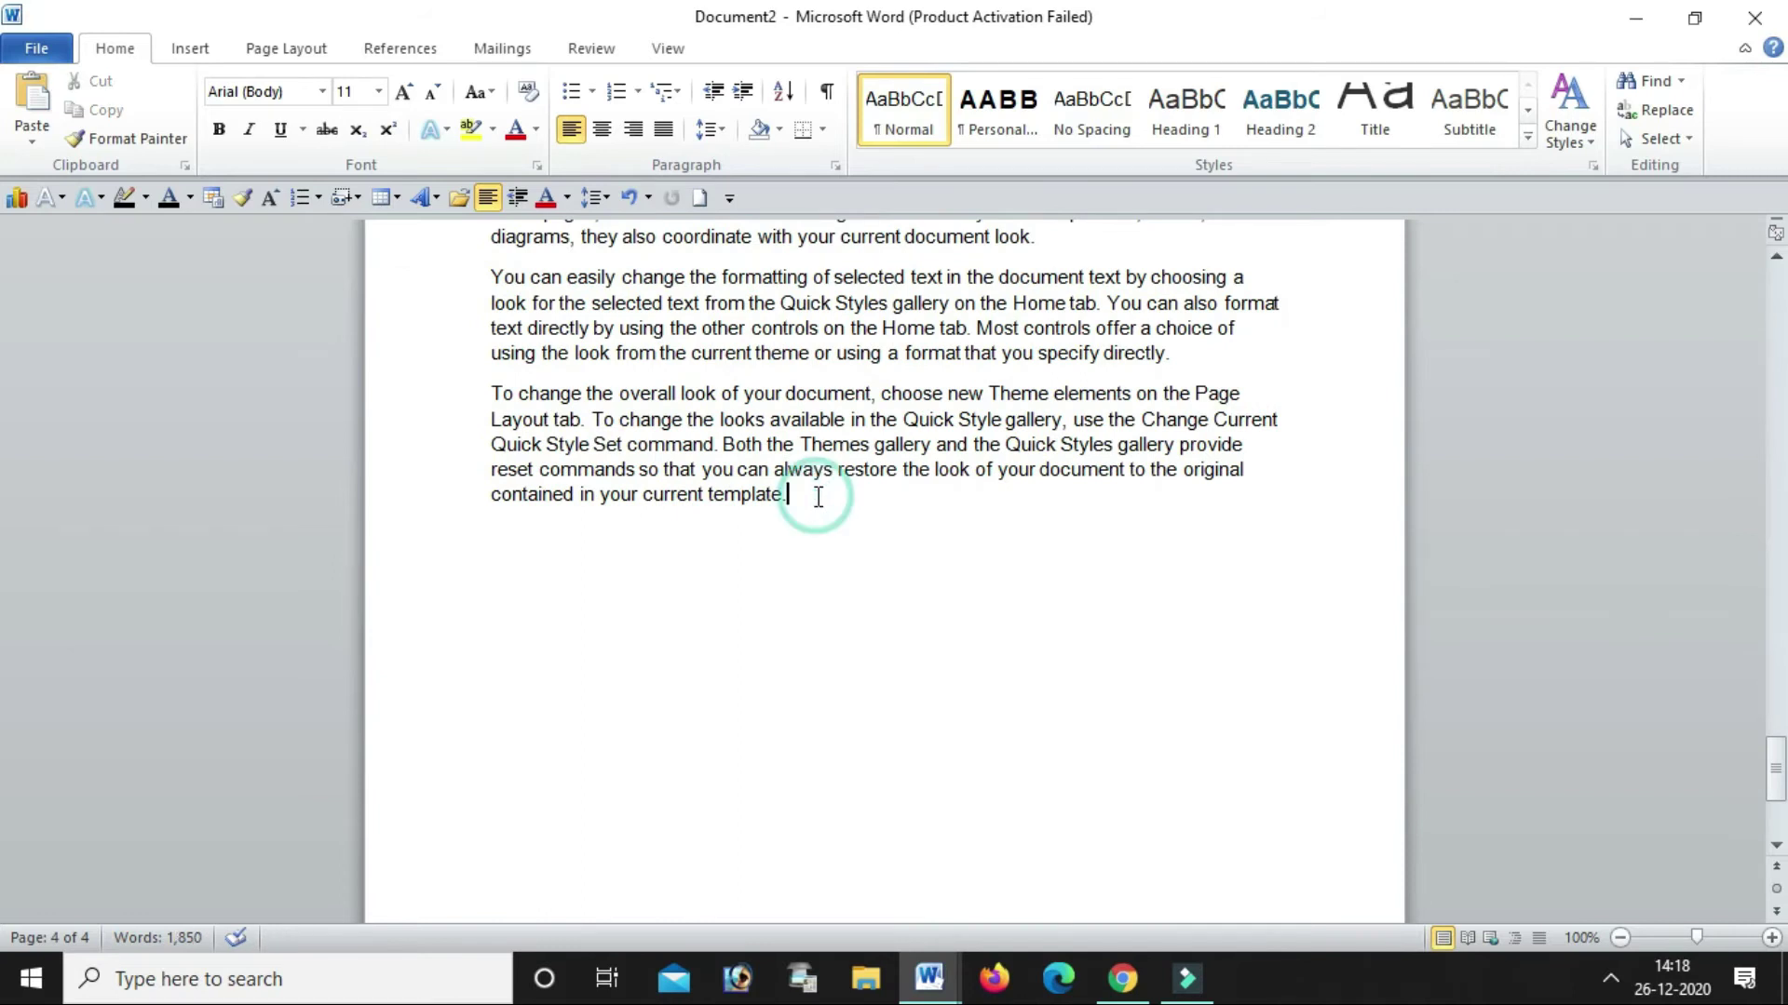
key(ctrl+v)
key(ctrl+v)
key(ctrl+v)
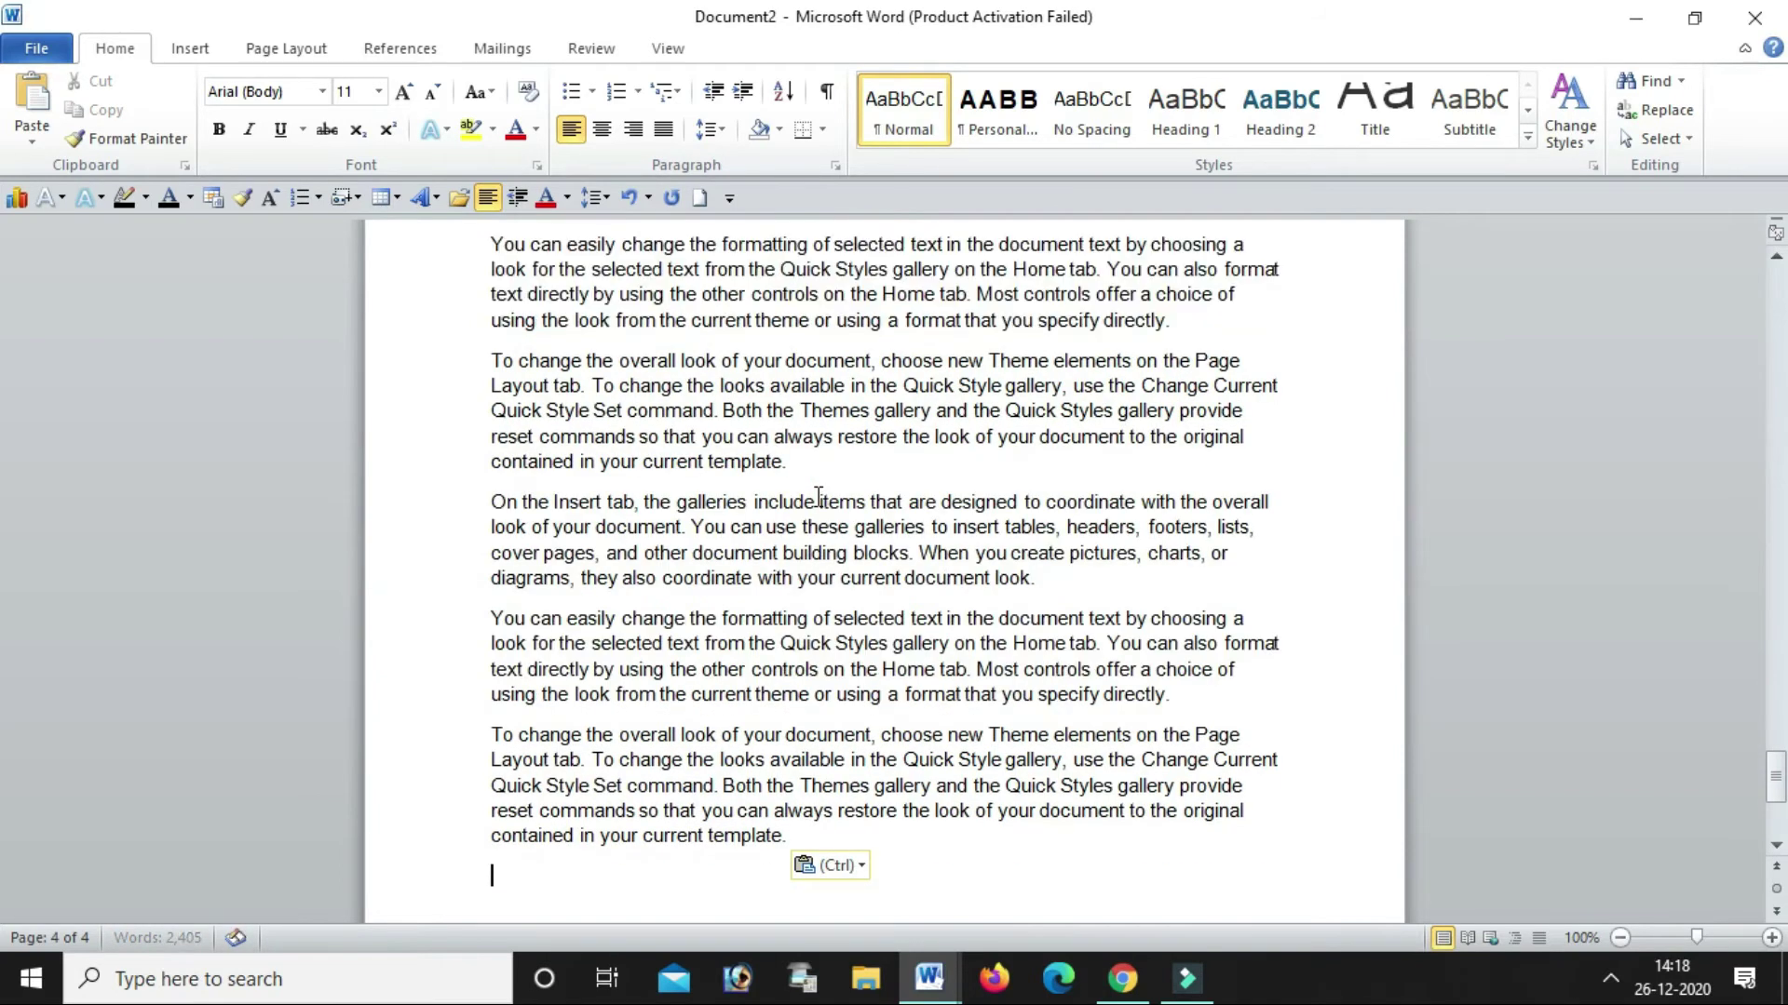
key(ctrl+v)
key(ctrl+v)
scroll(838, 487, up, 5)
scroll(875, 470, up, 3)
scroll(916, 449, up, 5)
scroll(916, 449, up, 5)
scroll(915, 450, up, 5)
scroll(915, 451, up, 3)
scroll(915, 453, up, 3)
scroll(915, 456, up, 3)
scroll(917, 456, up, 5)
scroll(917, 452, up, 5)
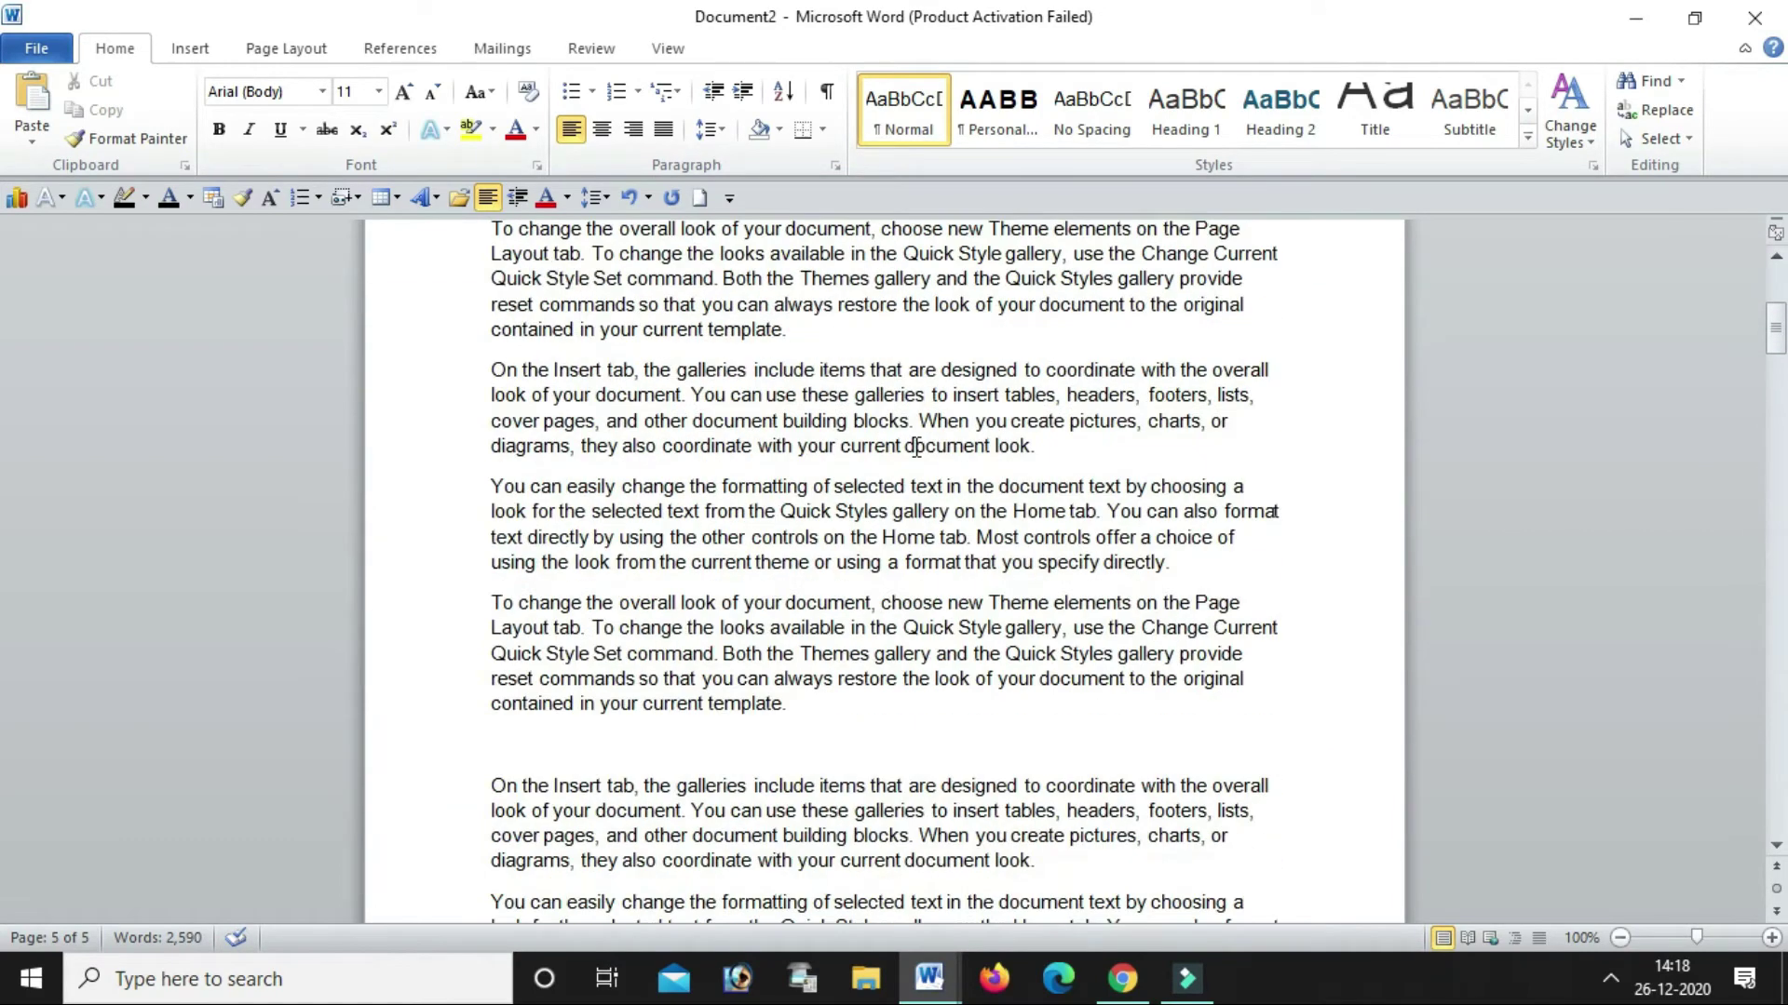
scroll(917, 447, up, 5)
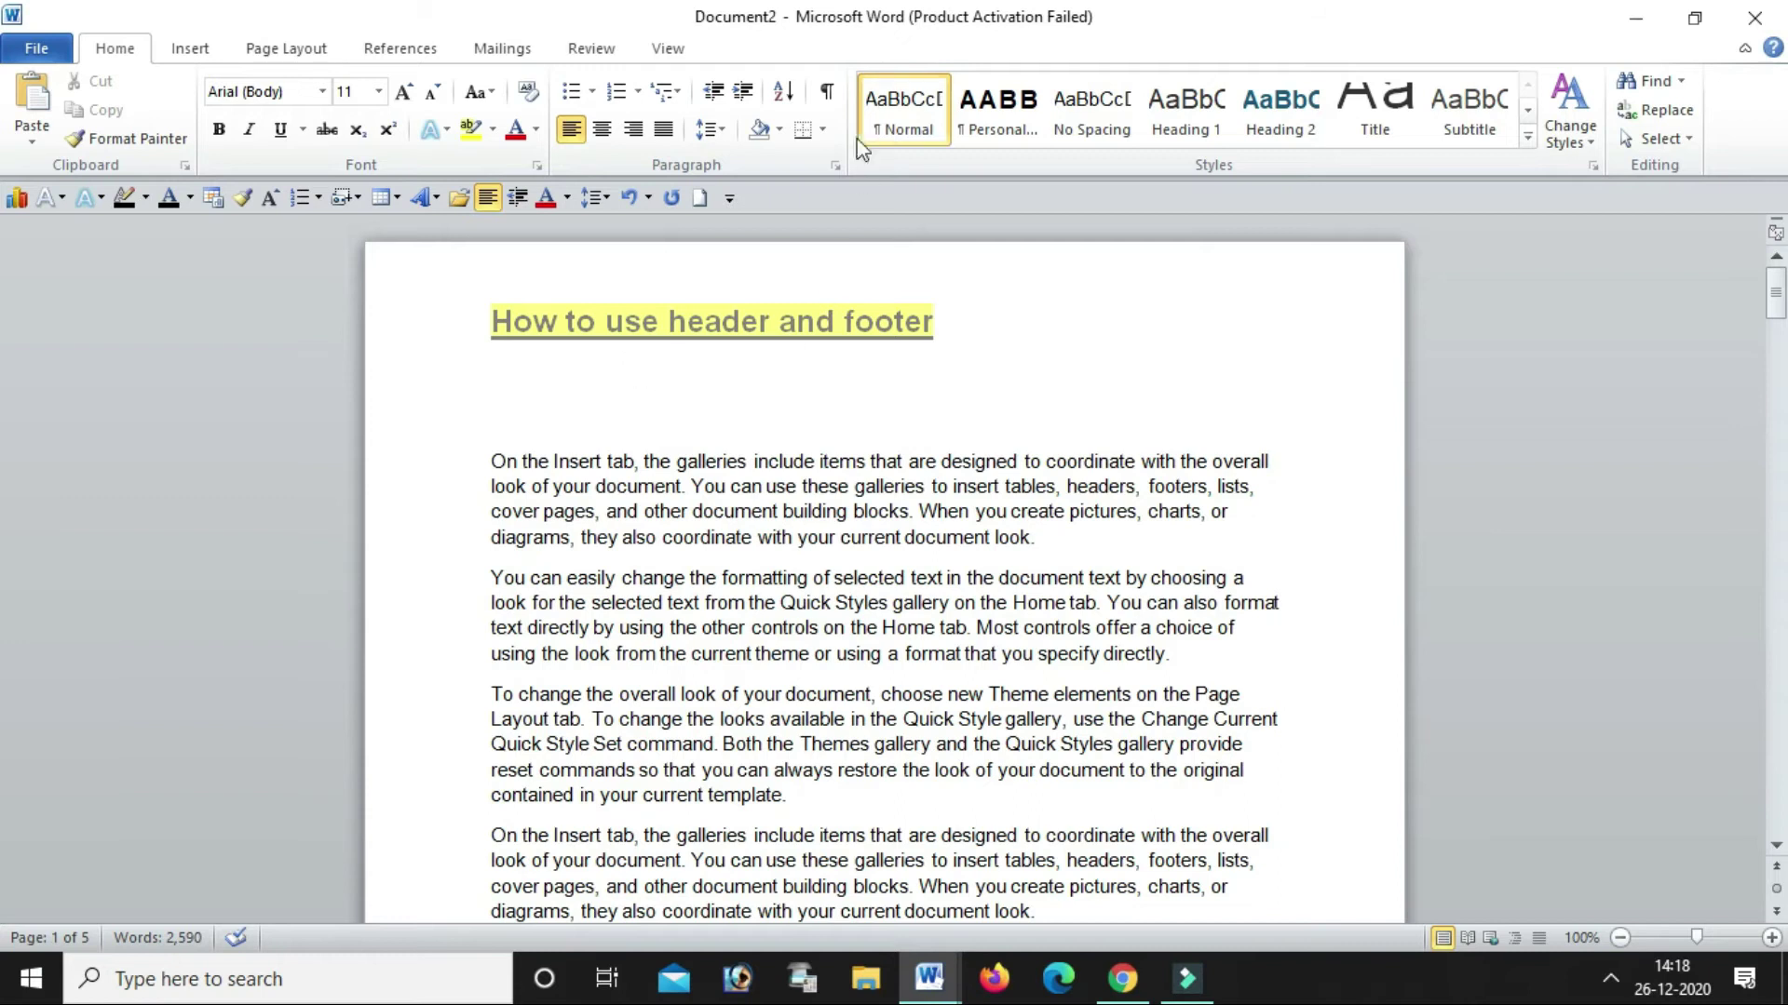
double_click(948, 320)
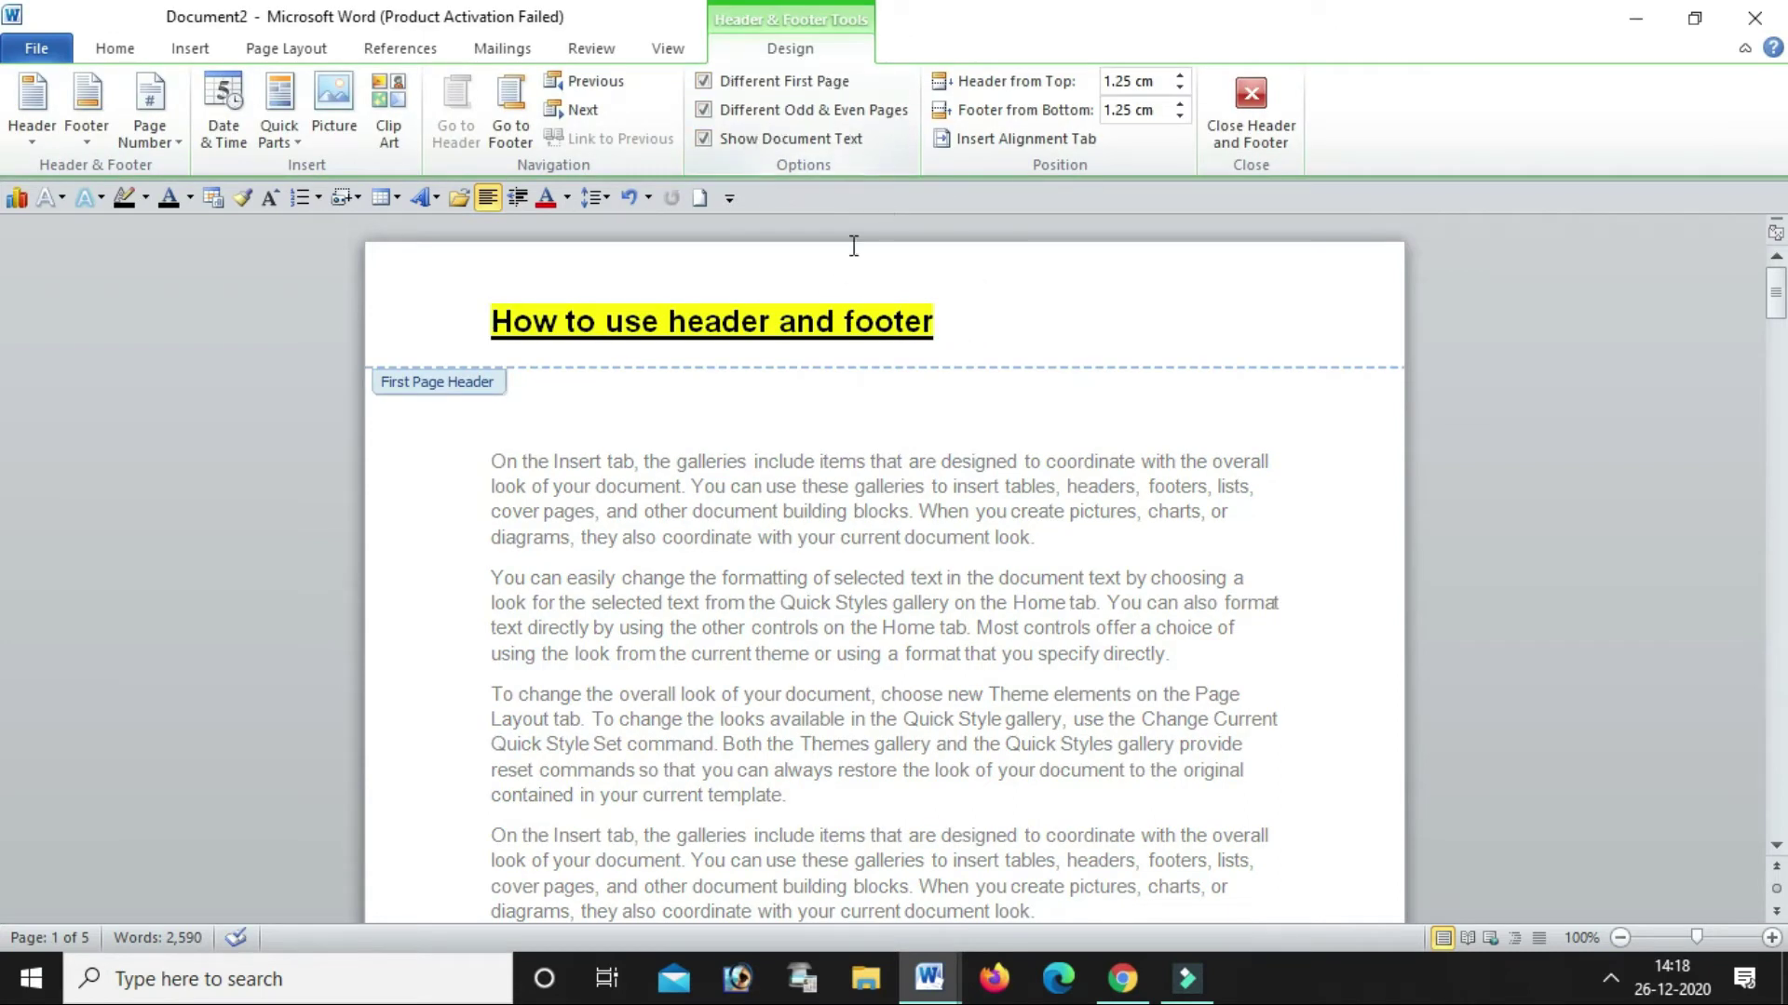
scroll(824, 287, down, 2)
scroll(824, 287, down, 3)
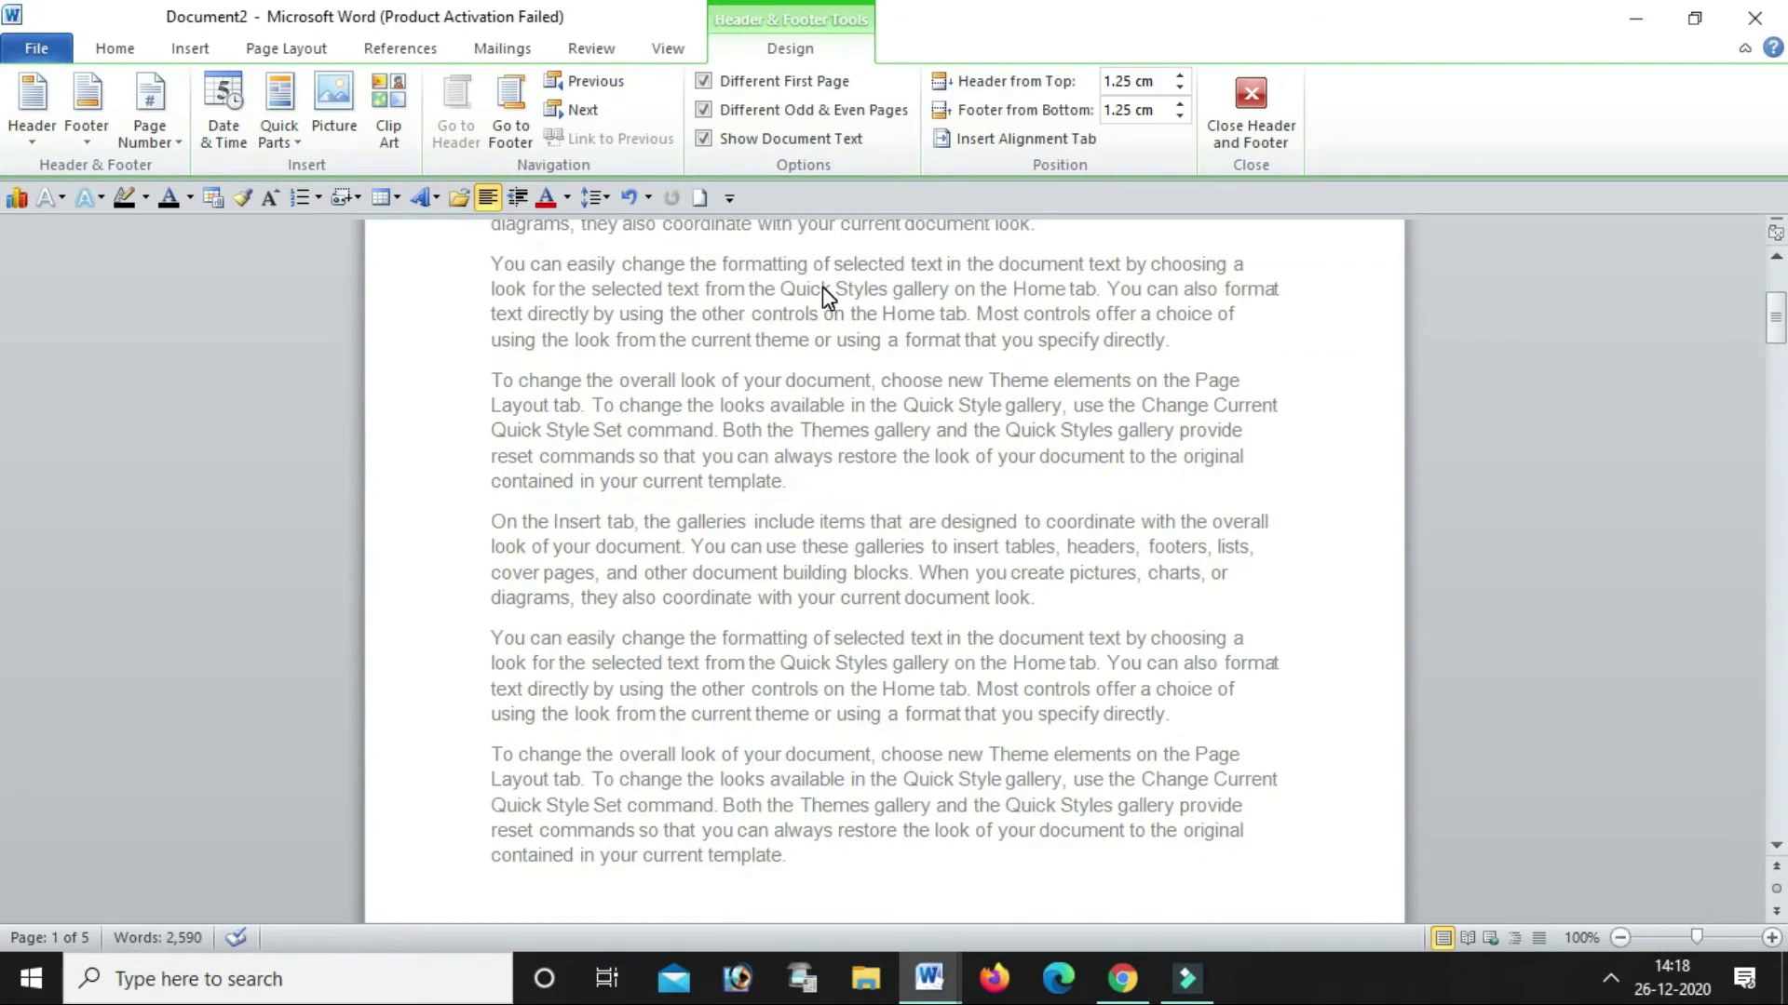
scroll(824, 287, up, 5)
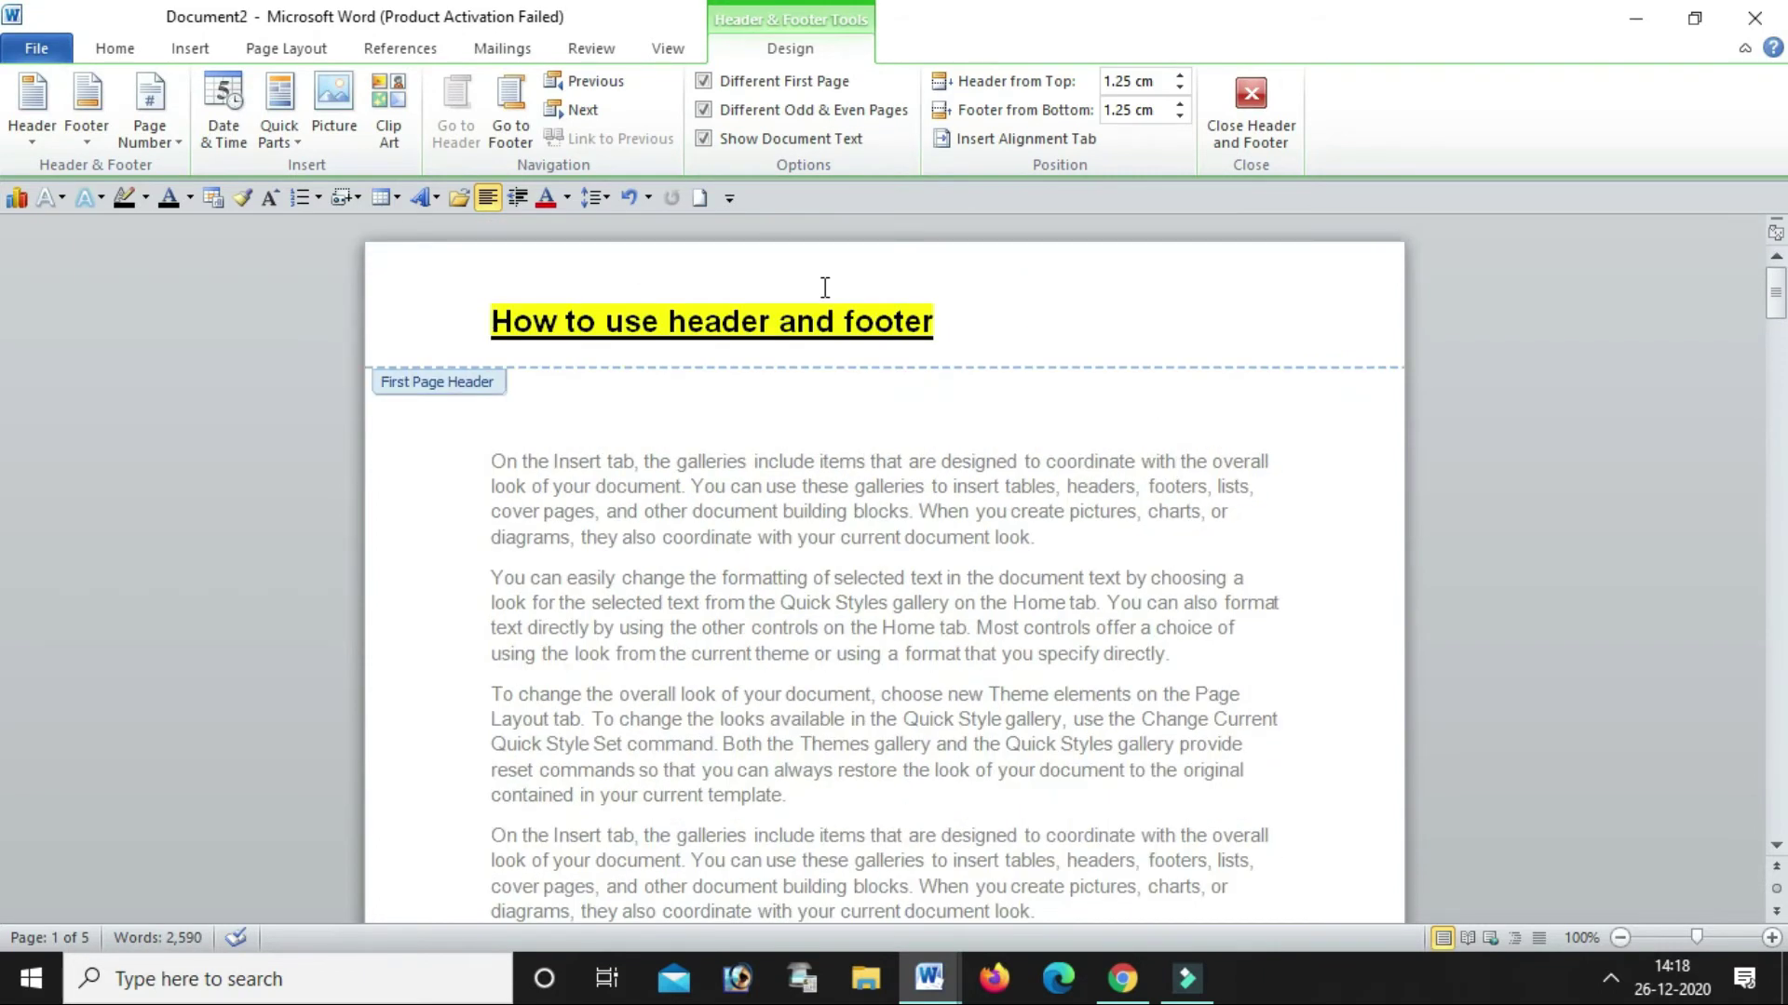
scroll(825, 287, down, 5)
scroll(825, 404, down, 5)
scroll(820, 447, down, 5)
scroll(813, 498, down, 3)
scroll(813, 498, down, 5)
scroll(813, 498, down, 5)
scroll(805, 489, down, 5)
scroll(811, 505, down, 3)
scroll(811, 506, down, 3)
scroll(810, 506, up, 3)
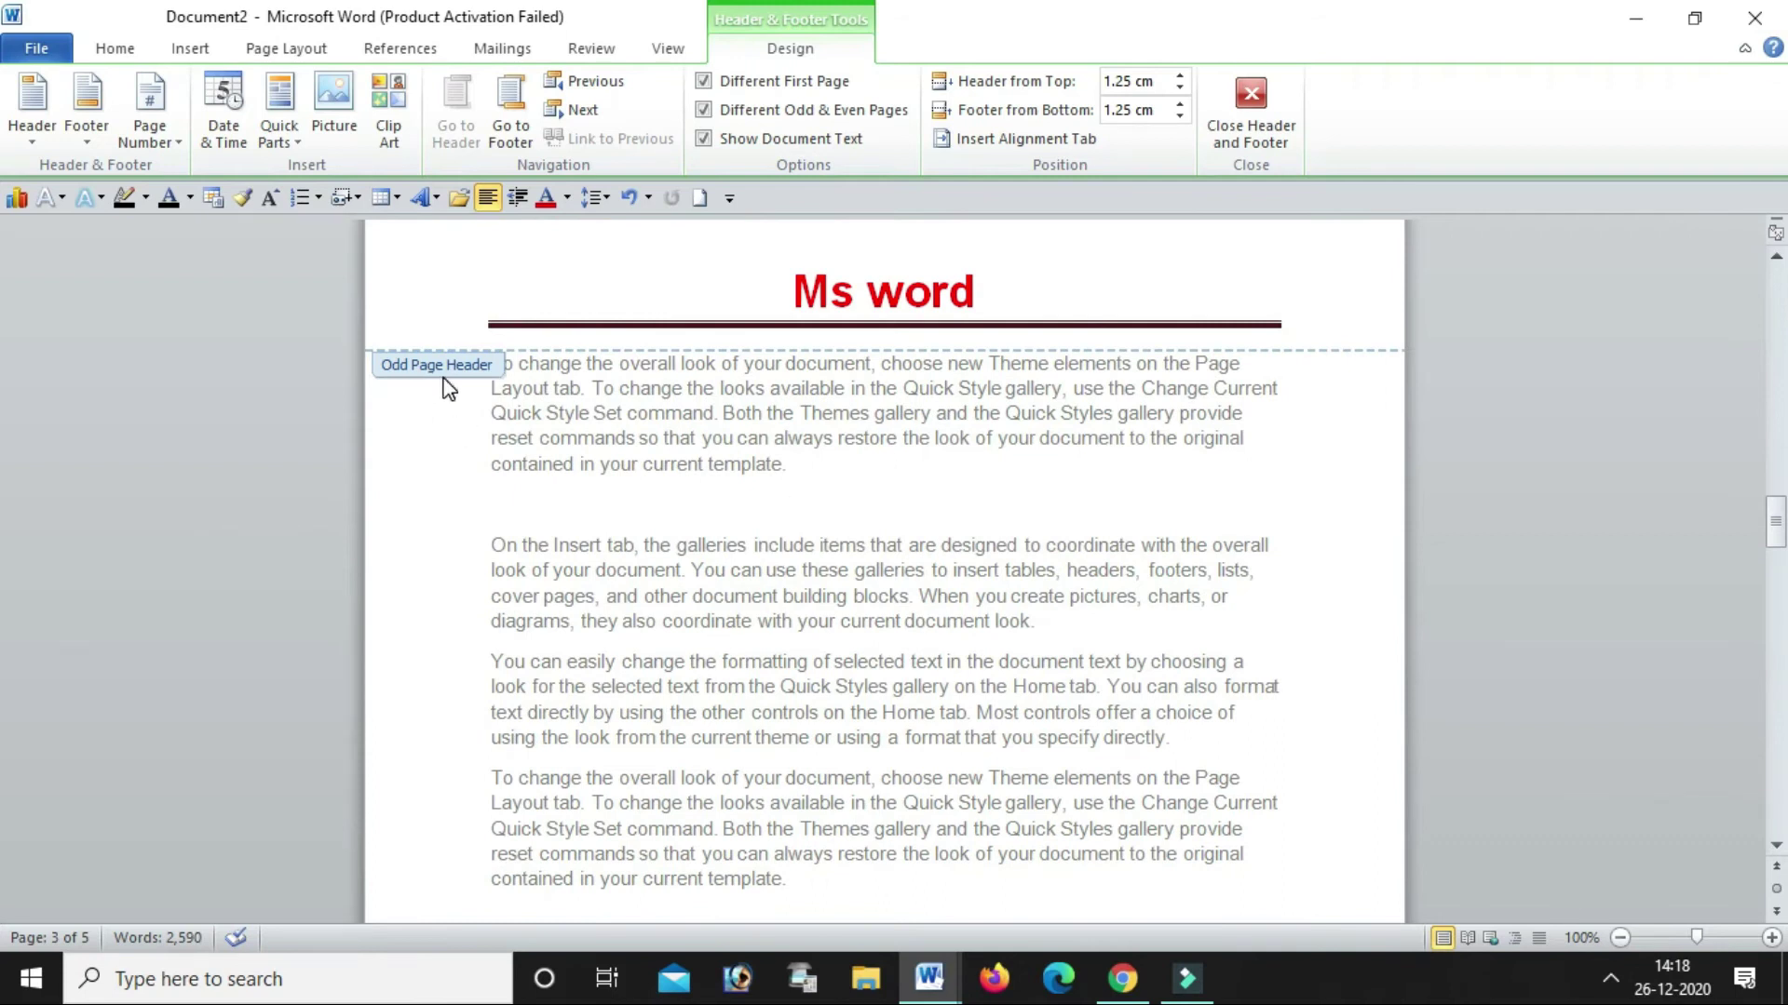
scroll(692, 398, down, 2)
scroll(693, 398, down, 1)
scroll(692, 398, up, 3)
scroll(699, 409, down, 3)
scroll(698, 410, down, 3)
scroll(698, 410, down, 3)
scroll(698, 410, down, 3)
scroll(699, 410, down, 3)
scroll(699, 409, down, 3)
scroll(698, 410, down, 2)
scroll(698, 410, down, 2)
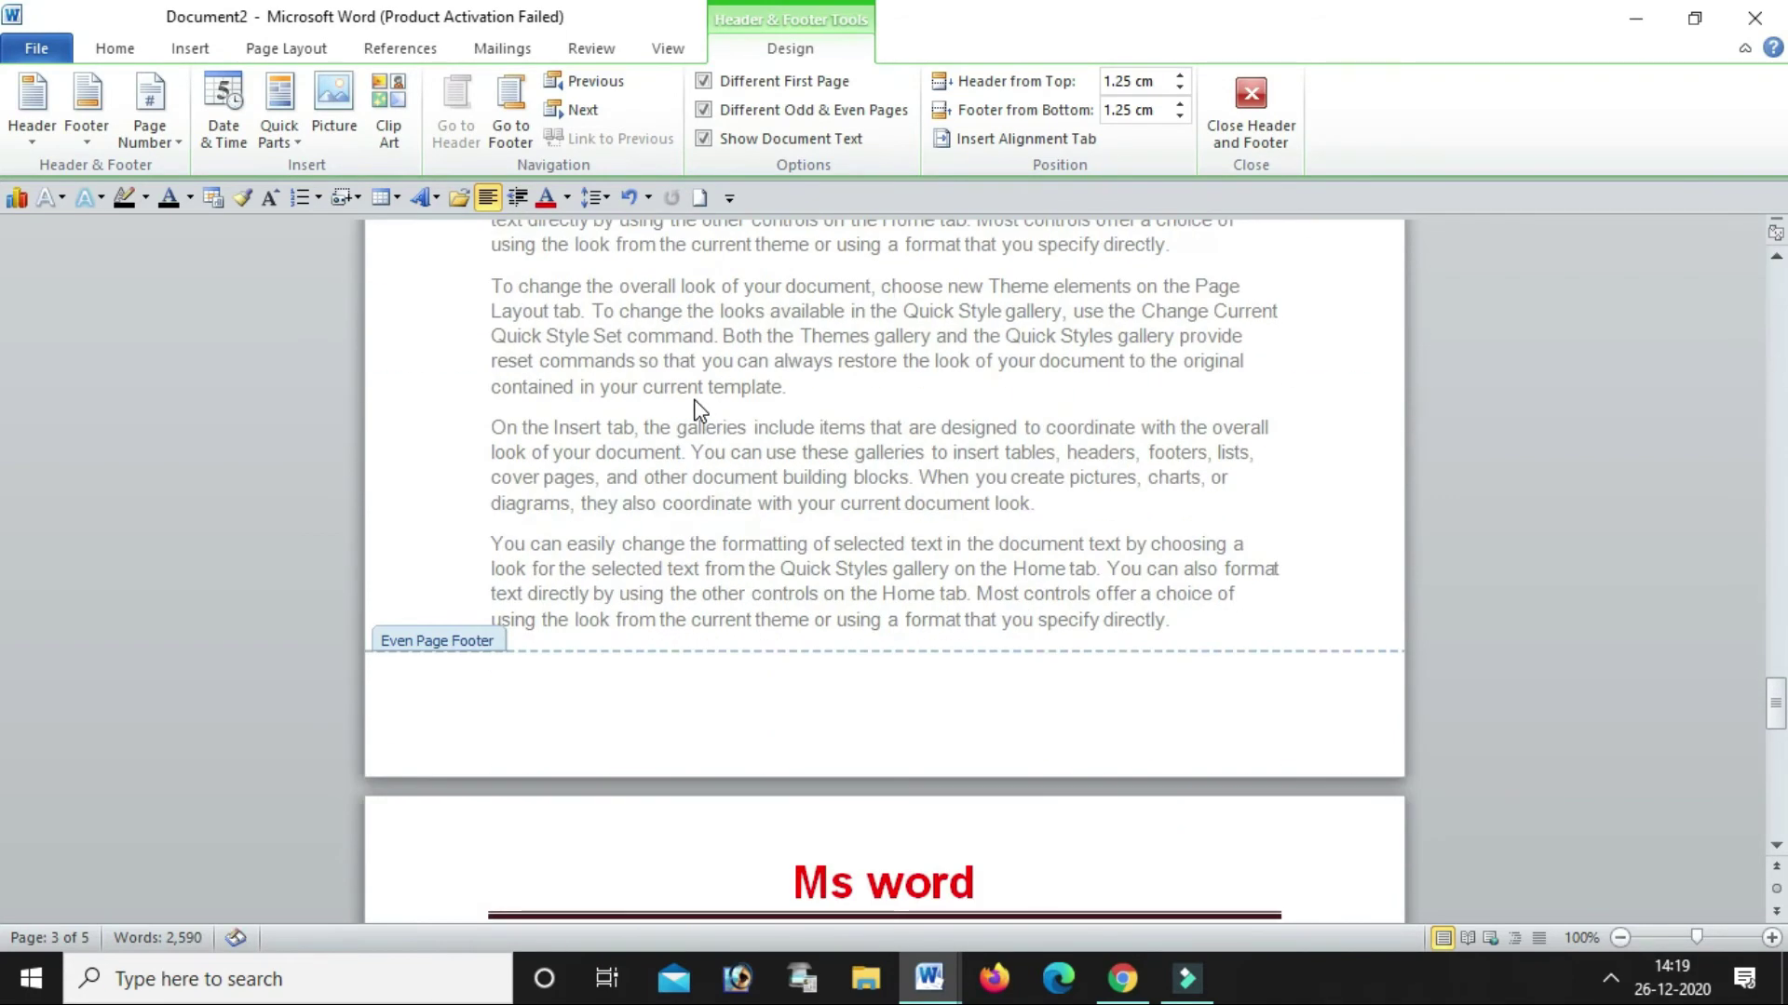
scroll(698, 410, down, 3)
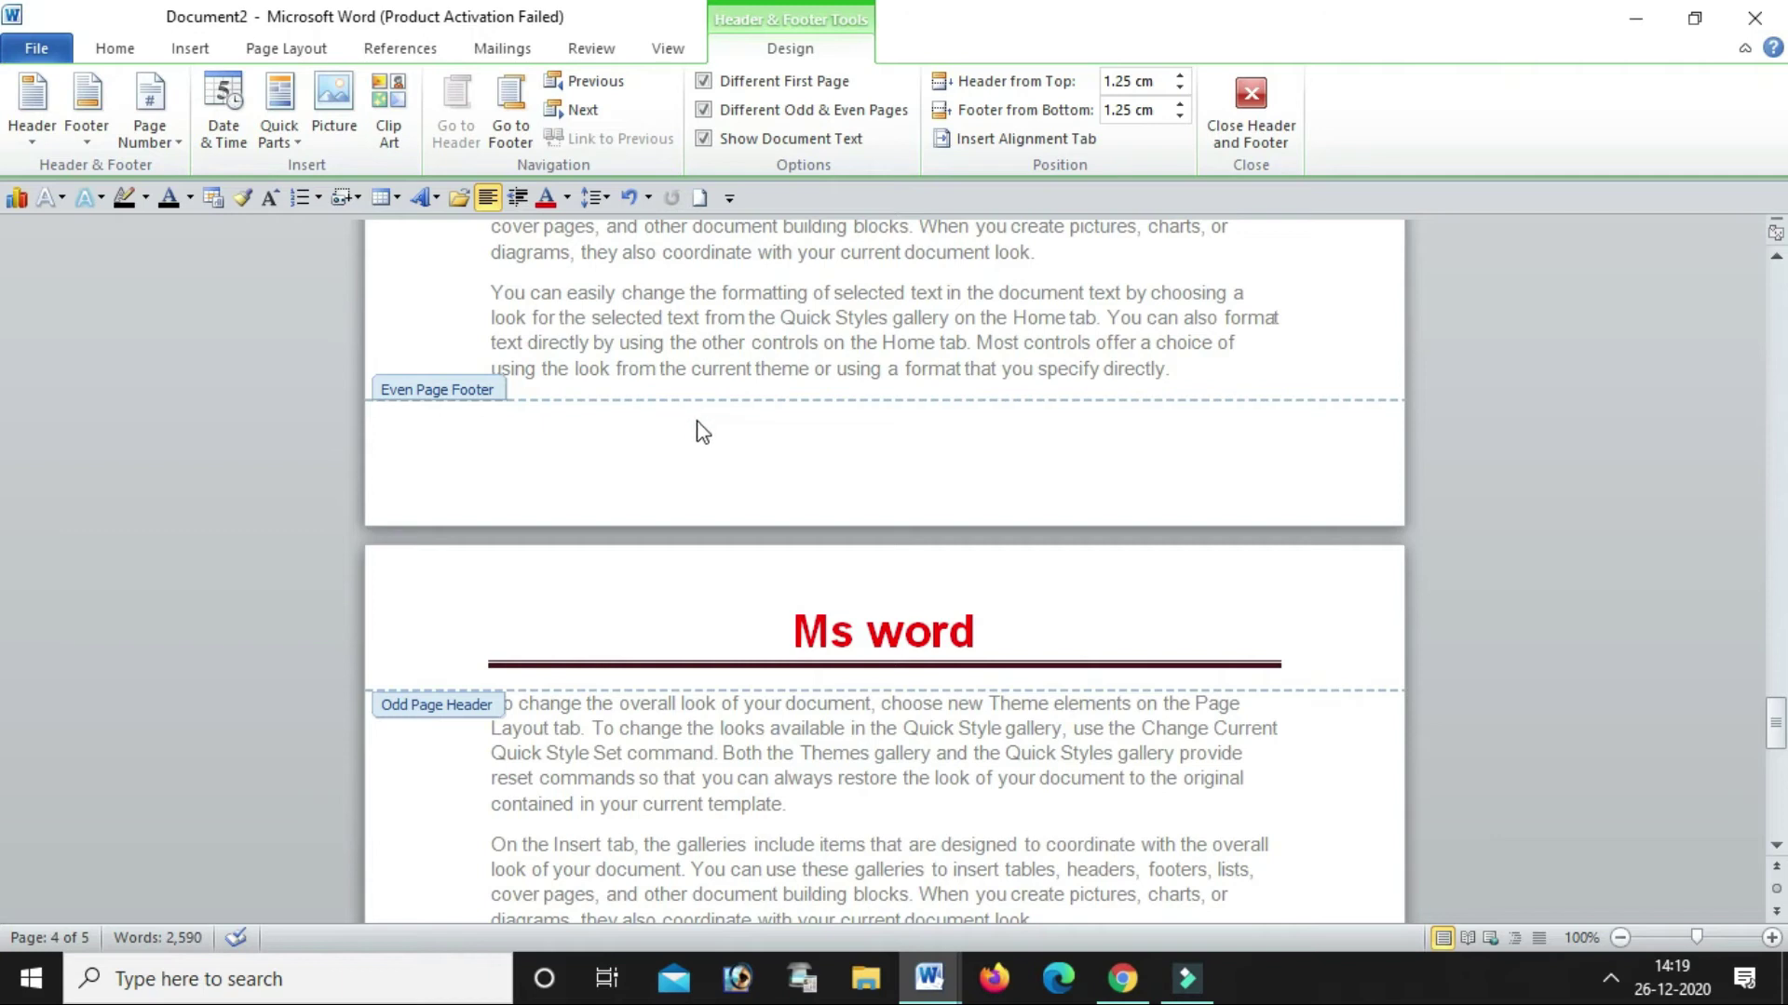
scroll(705, 493, down, 3)
scroll(706, 494, up, 4)
scroll(706, 493, up, 4)
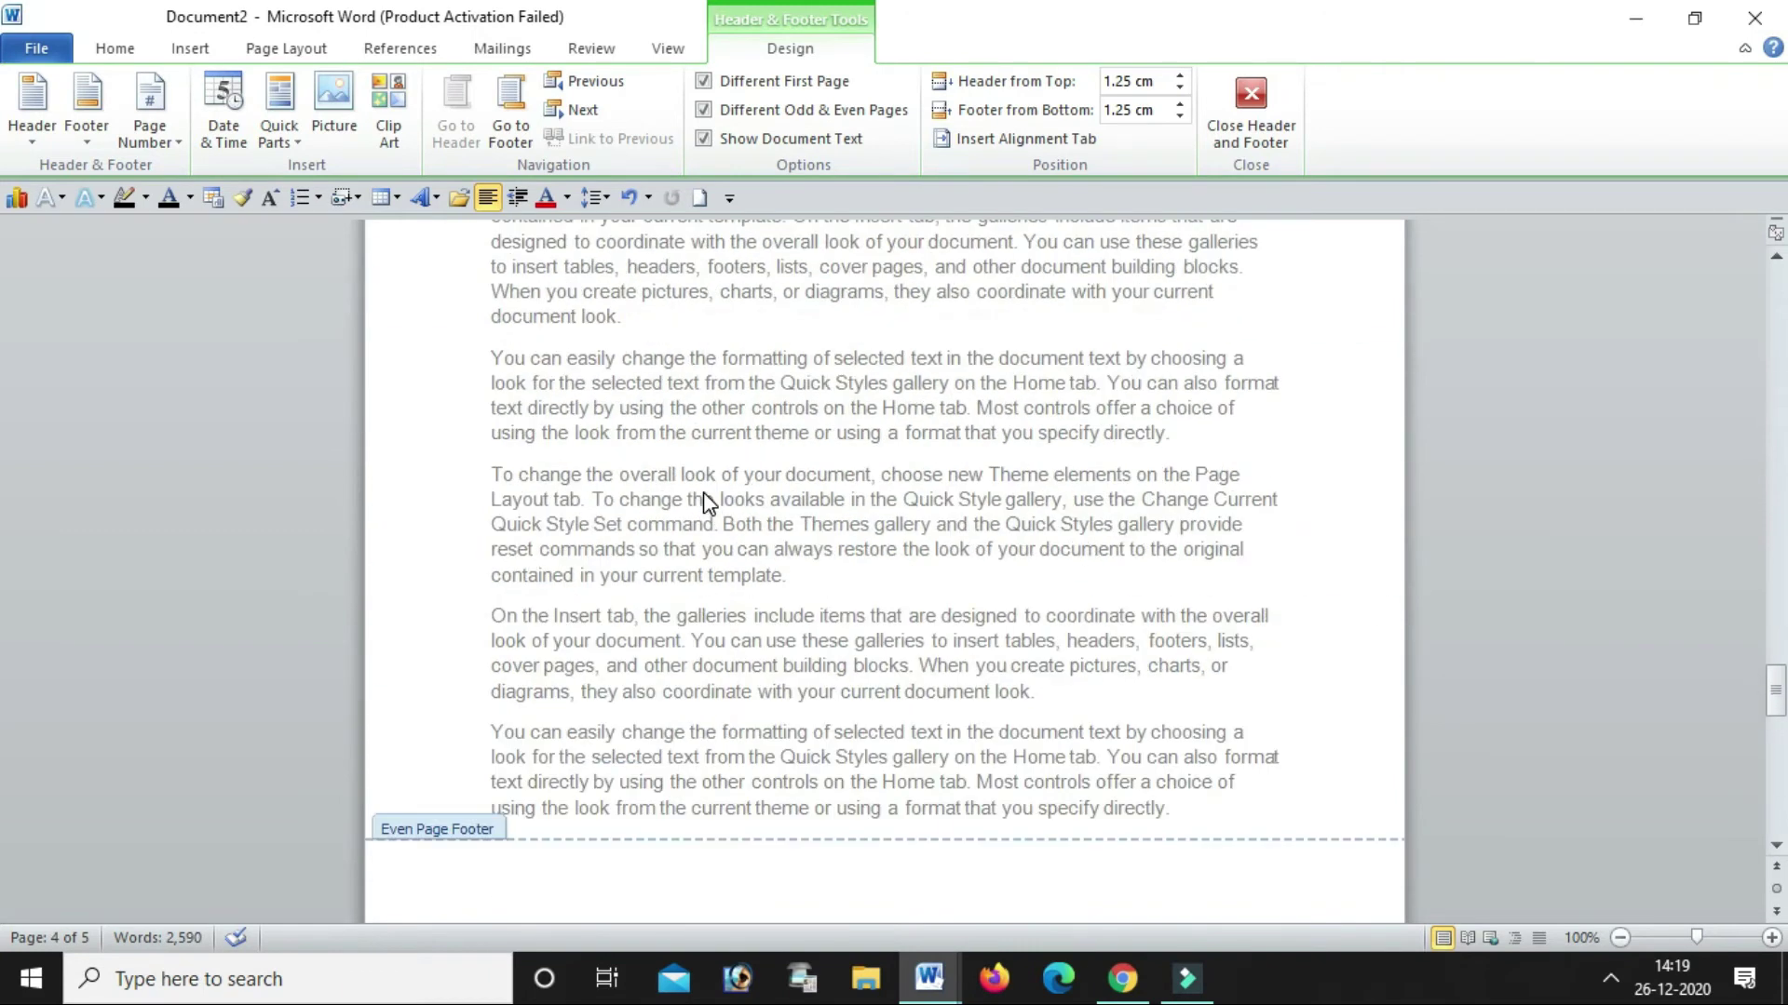
click(705, 139)
scroll(931, 574, up, 2)
scroll(931, 574, up, 3)
scroll(931, 573, up, 5)
scroll(931, 574, up, 3)
scroll(931, 574, up, 2)
scroll(931, 573, up, 2)
scroll(931, 574, up, 2)
scroll(931, 573, up, 3)
scroll(931, 574, up, 3)
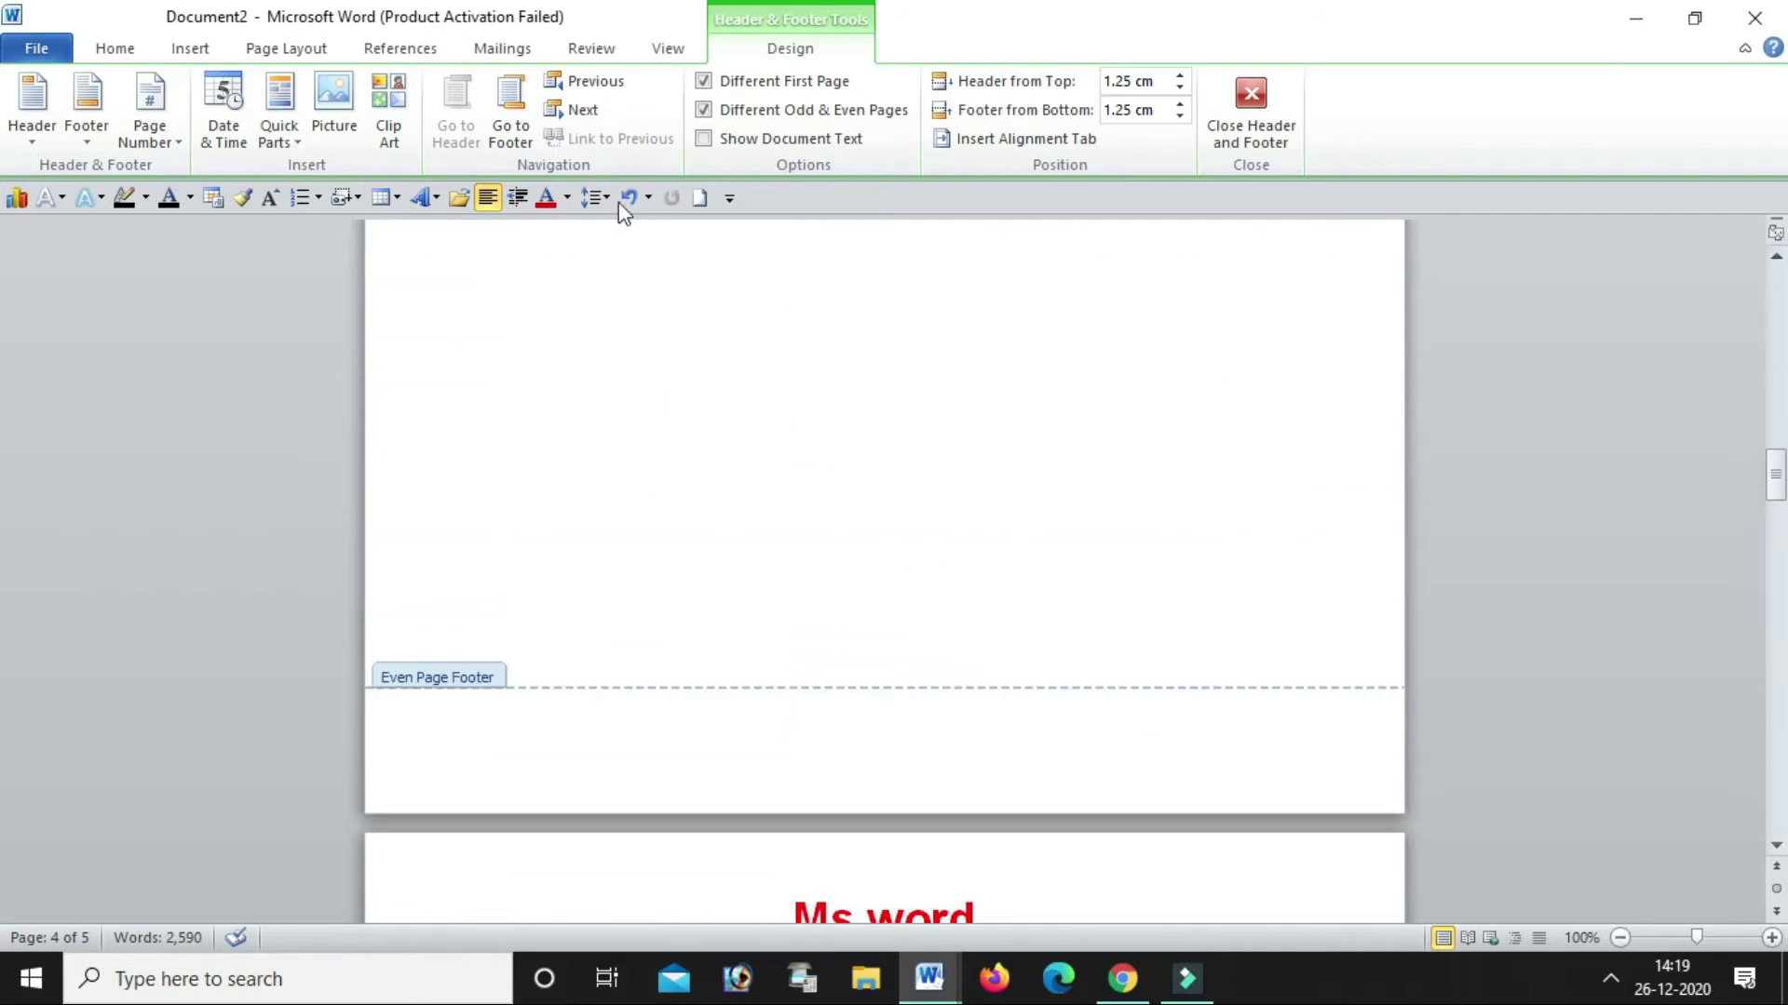
click(705, 140)
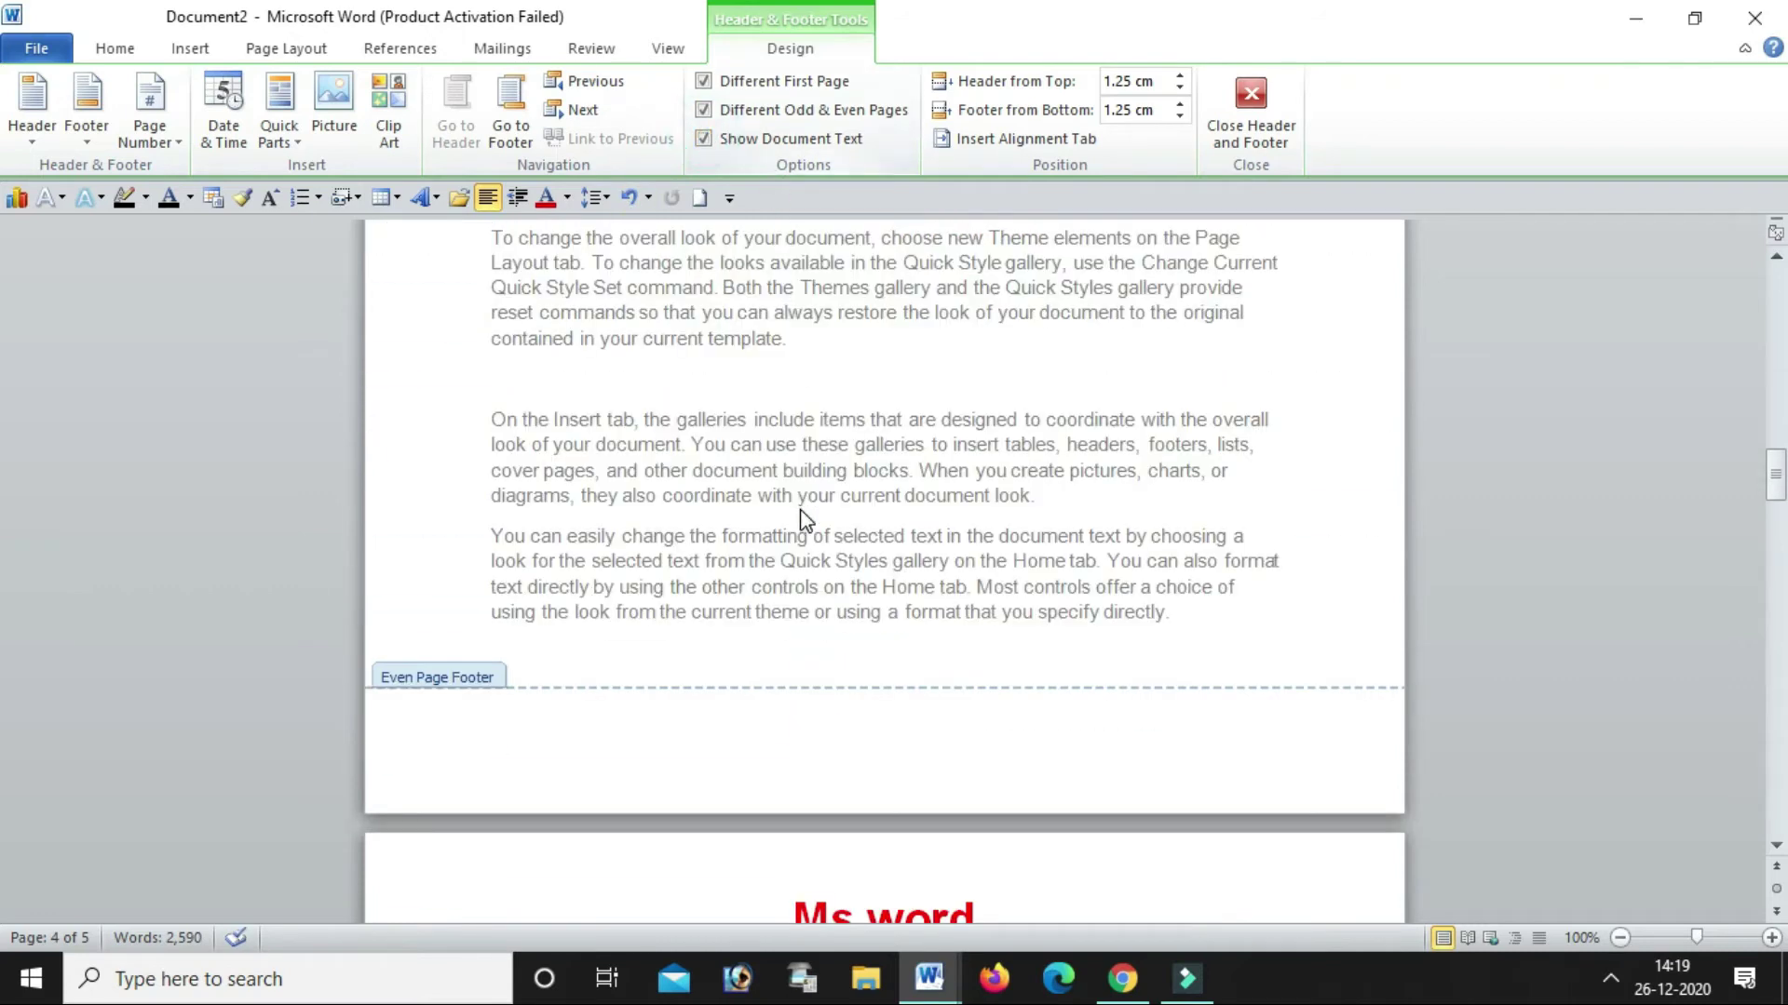
scroll(806, 521, up, 3)
scroll(806, 521, up, 3)
scroll(800, 484, up, 2)
scroll(796, 442, up, 3)
scroll(798, 433, up, 5)
scroll(810, 372, up, 5)
Insert photo 20200907_214913 from the 2020-09 folder after the first-page header title
double_click(835, 385)
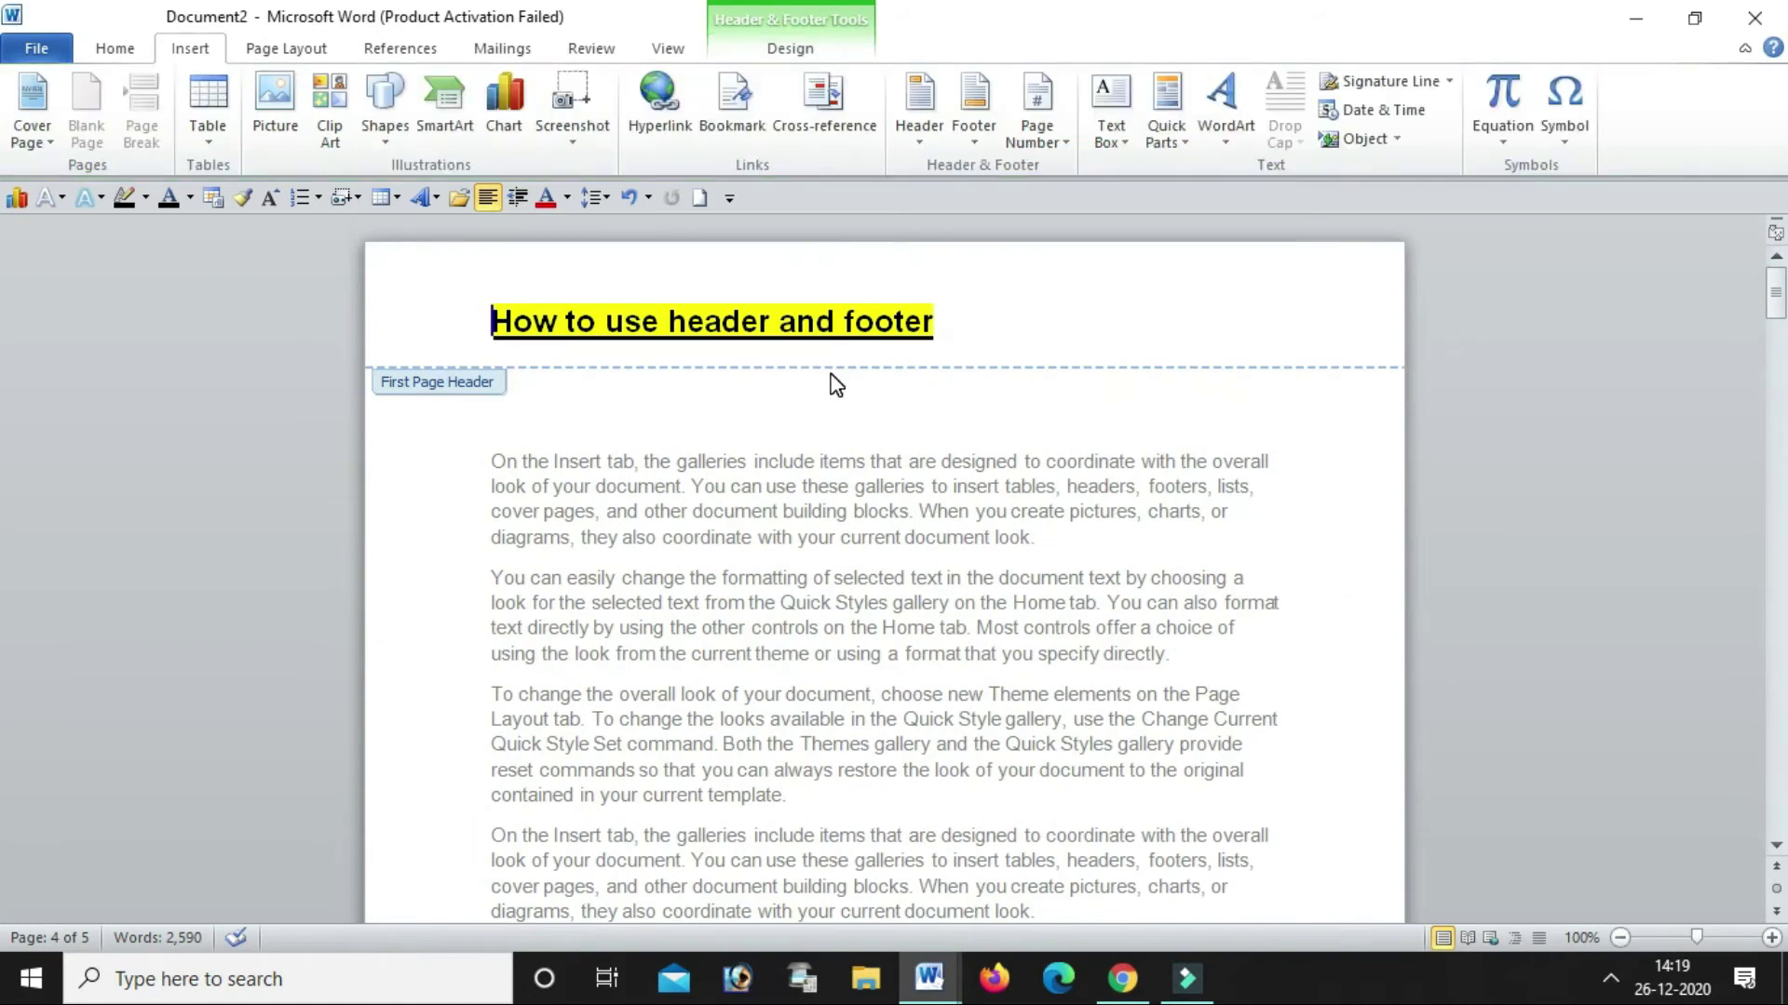
click(966, 320)
click(791, 48)
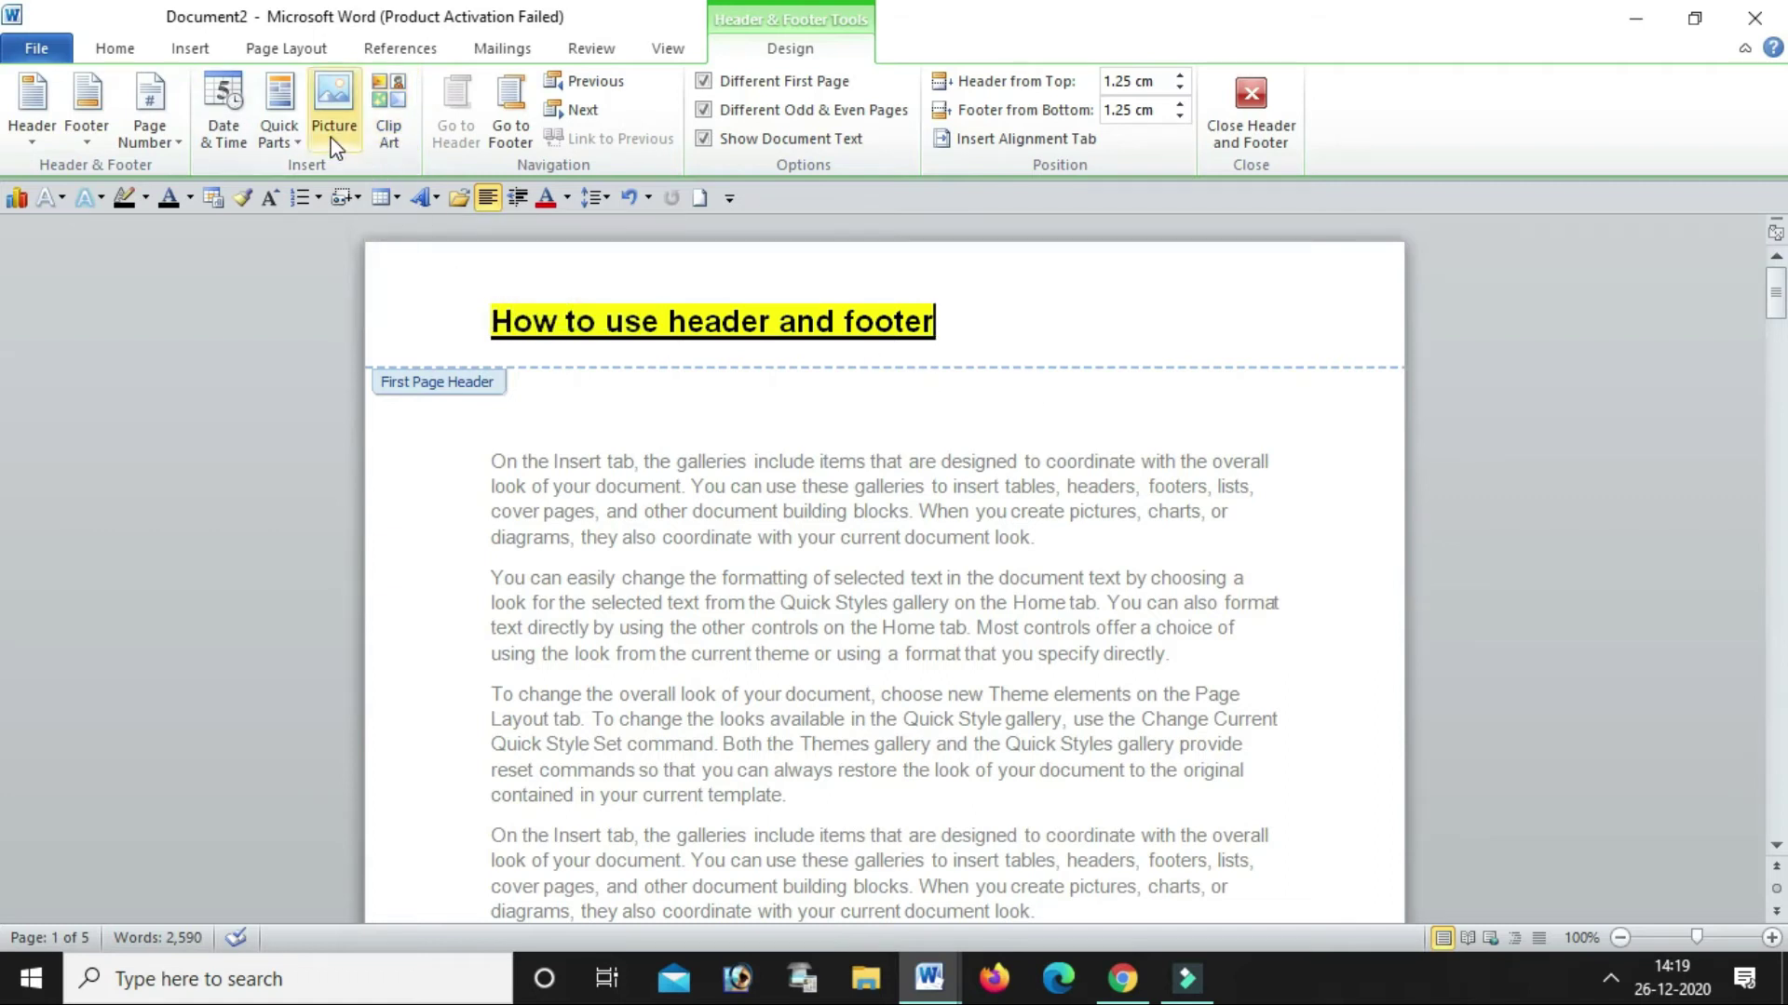
click(345, 116)
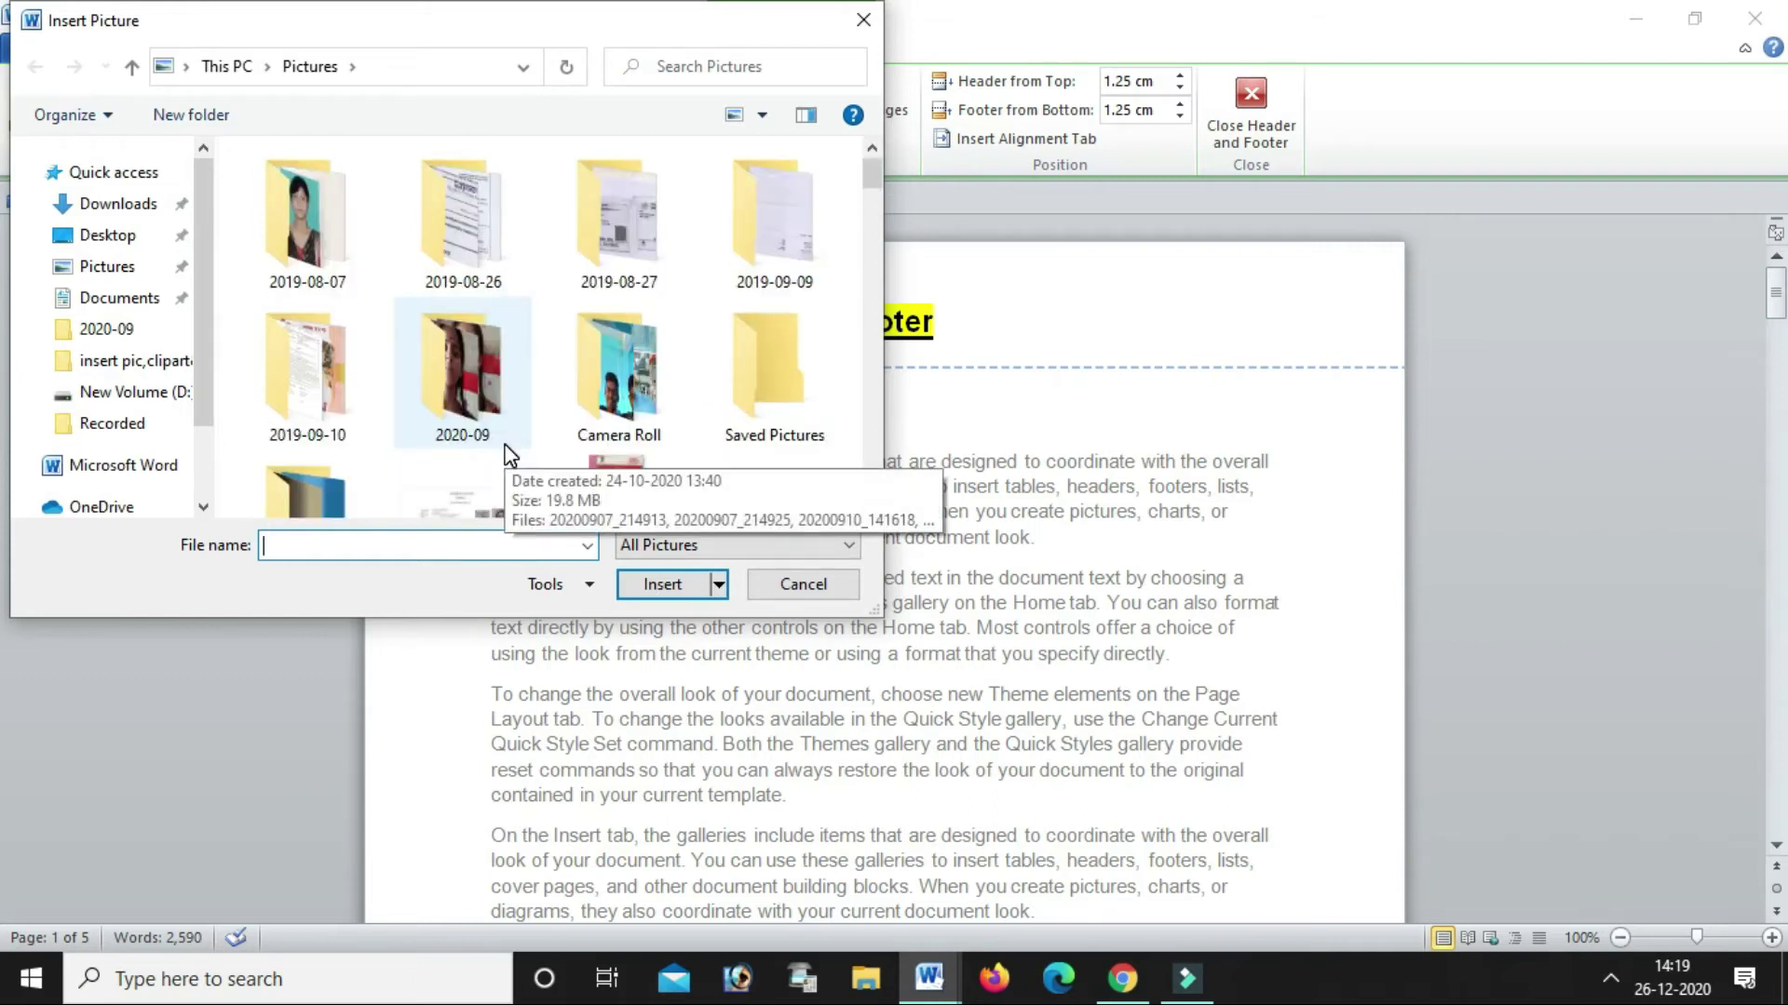
double_click(490, 431)
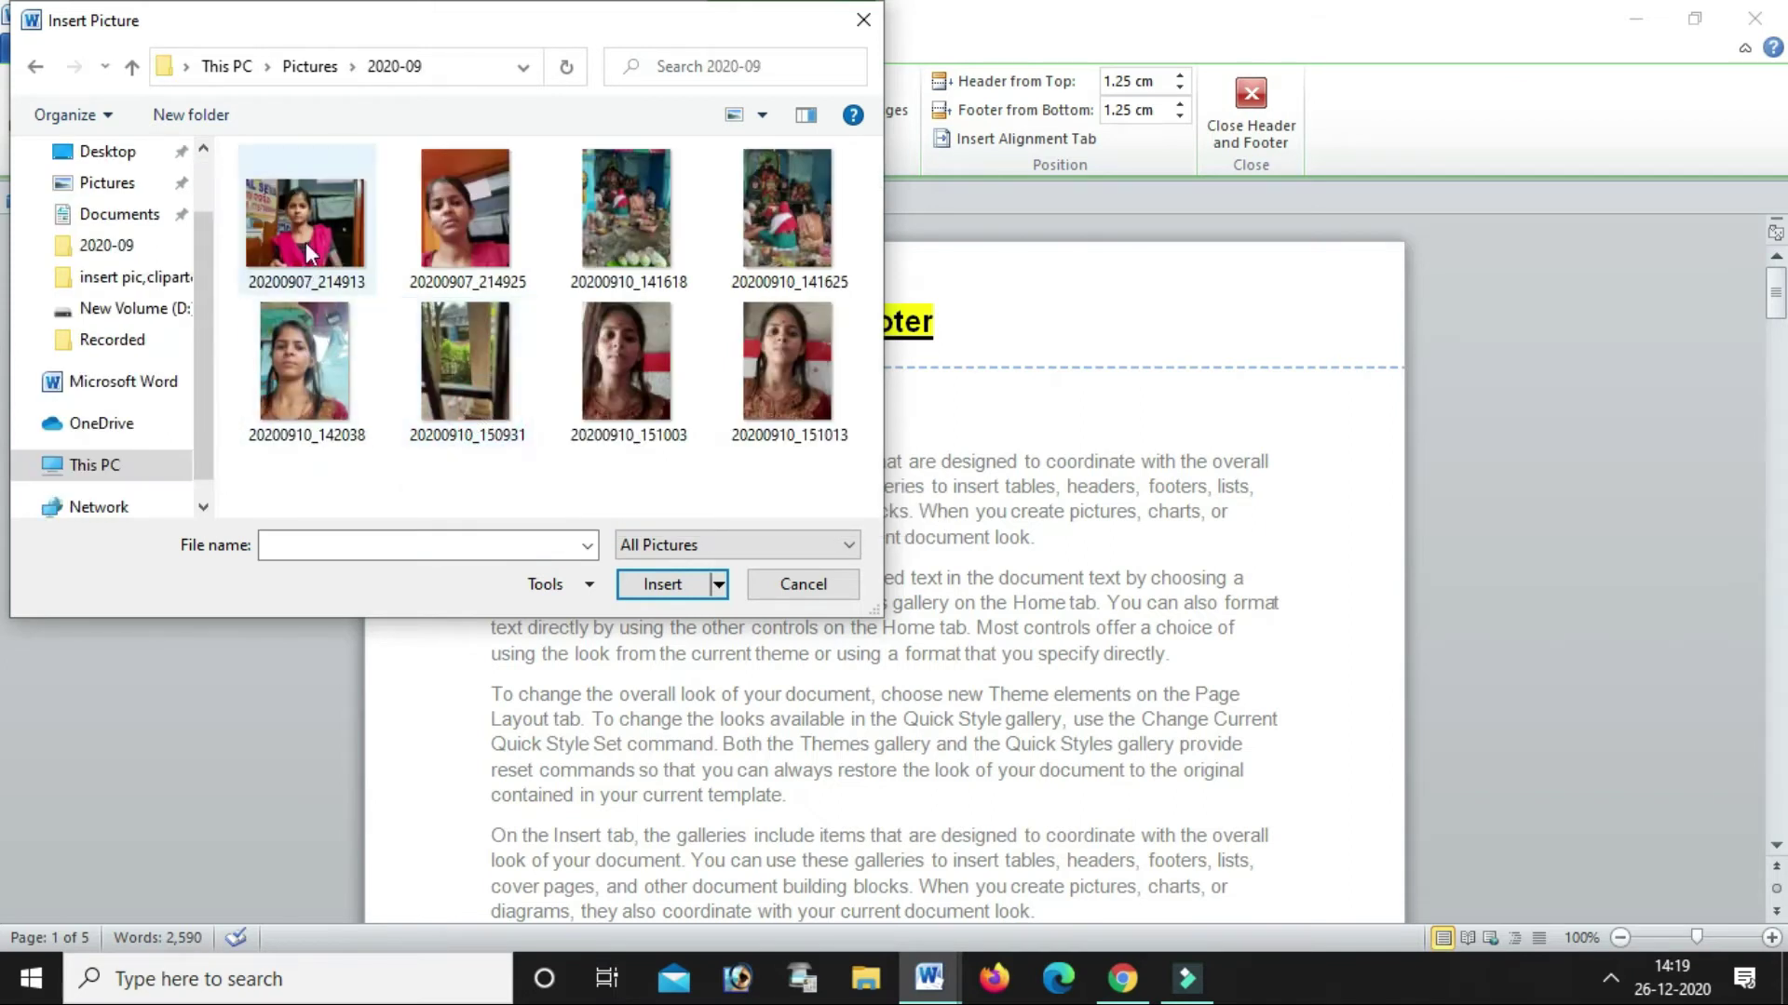
click(299, 233)
click(648, 579)
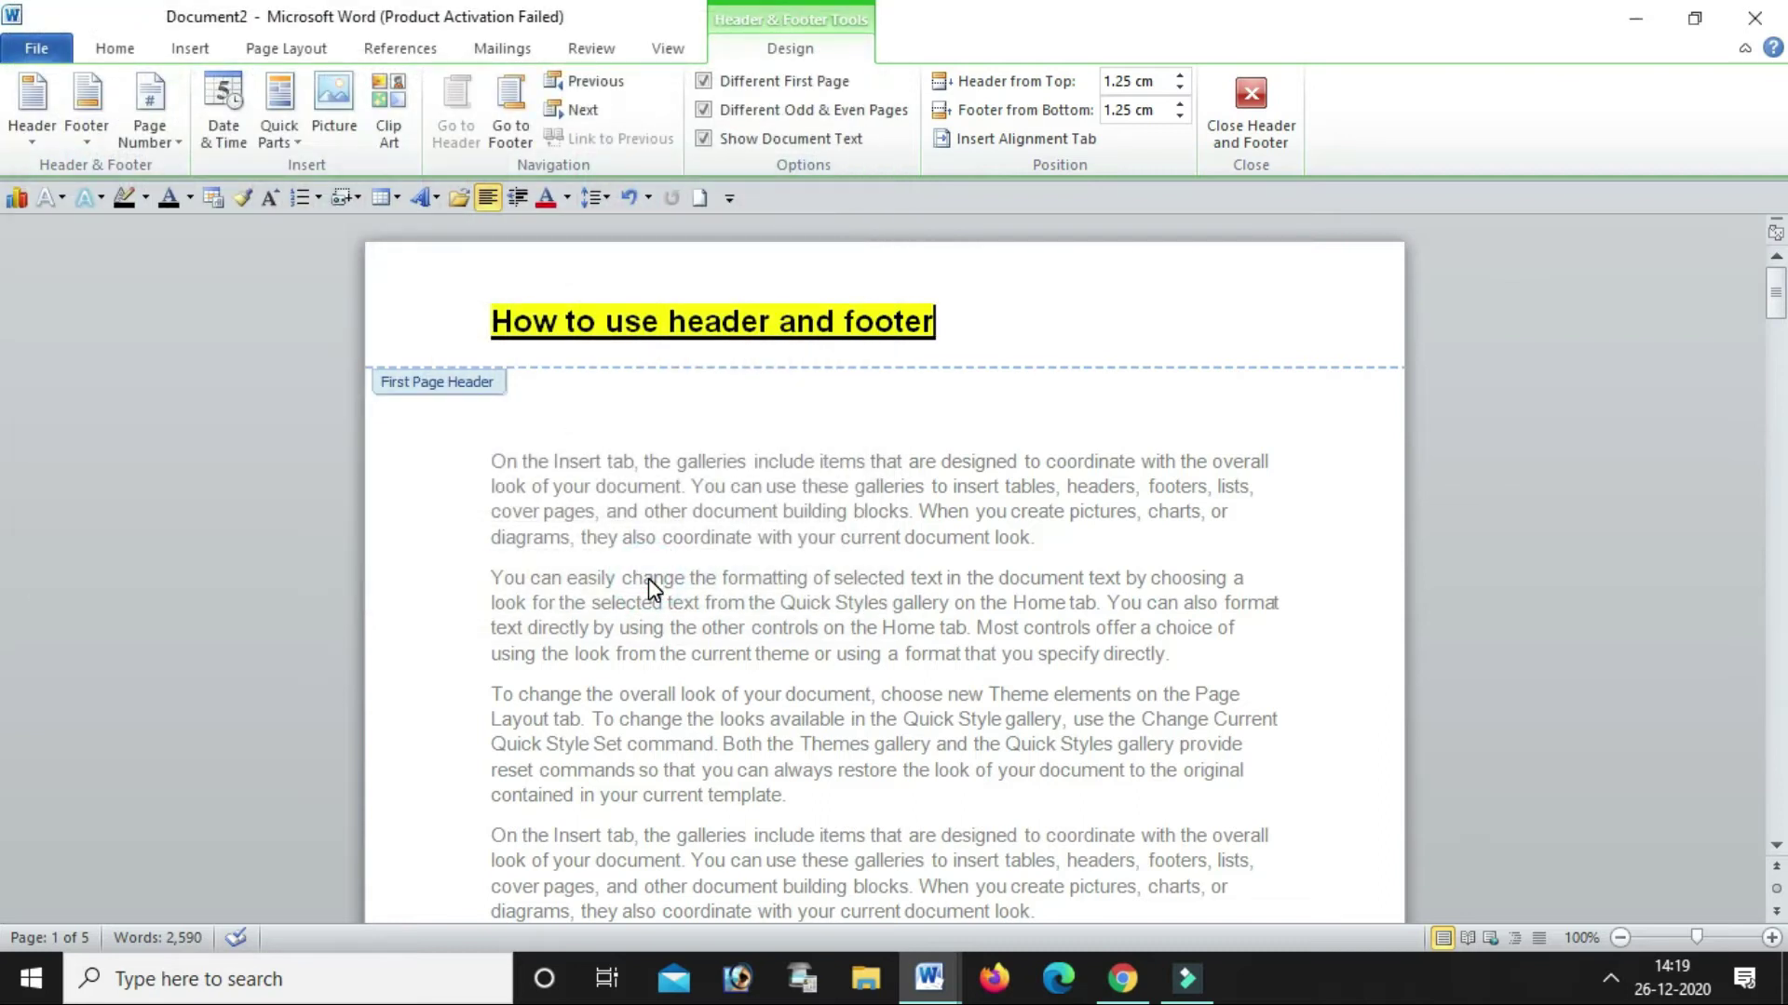
Paste the photo into the first-page header and undo the first resizing attempts
key(ctrl+v)
scroll(894, 705, down, 1)
scroll(893, 705, down, 5)
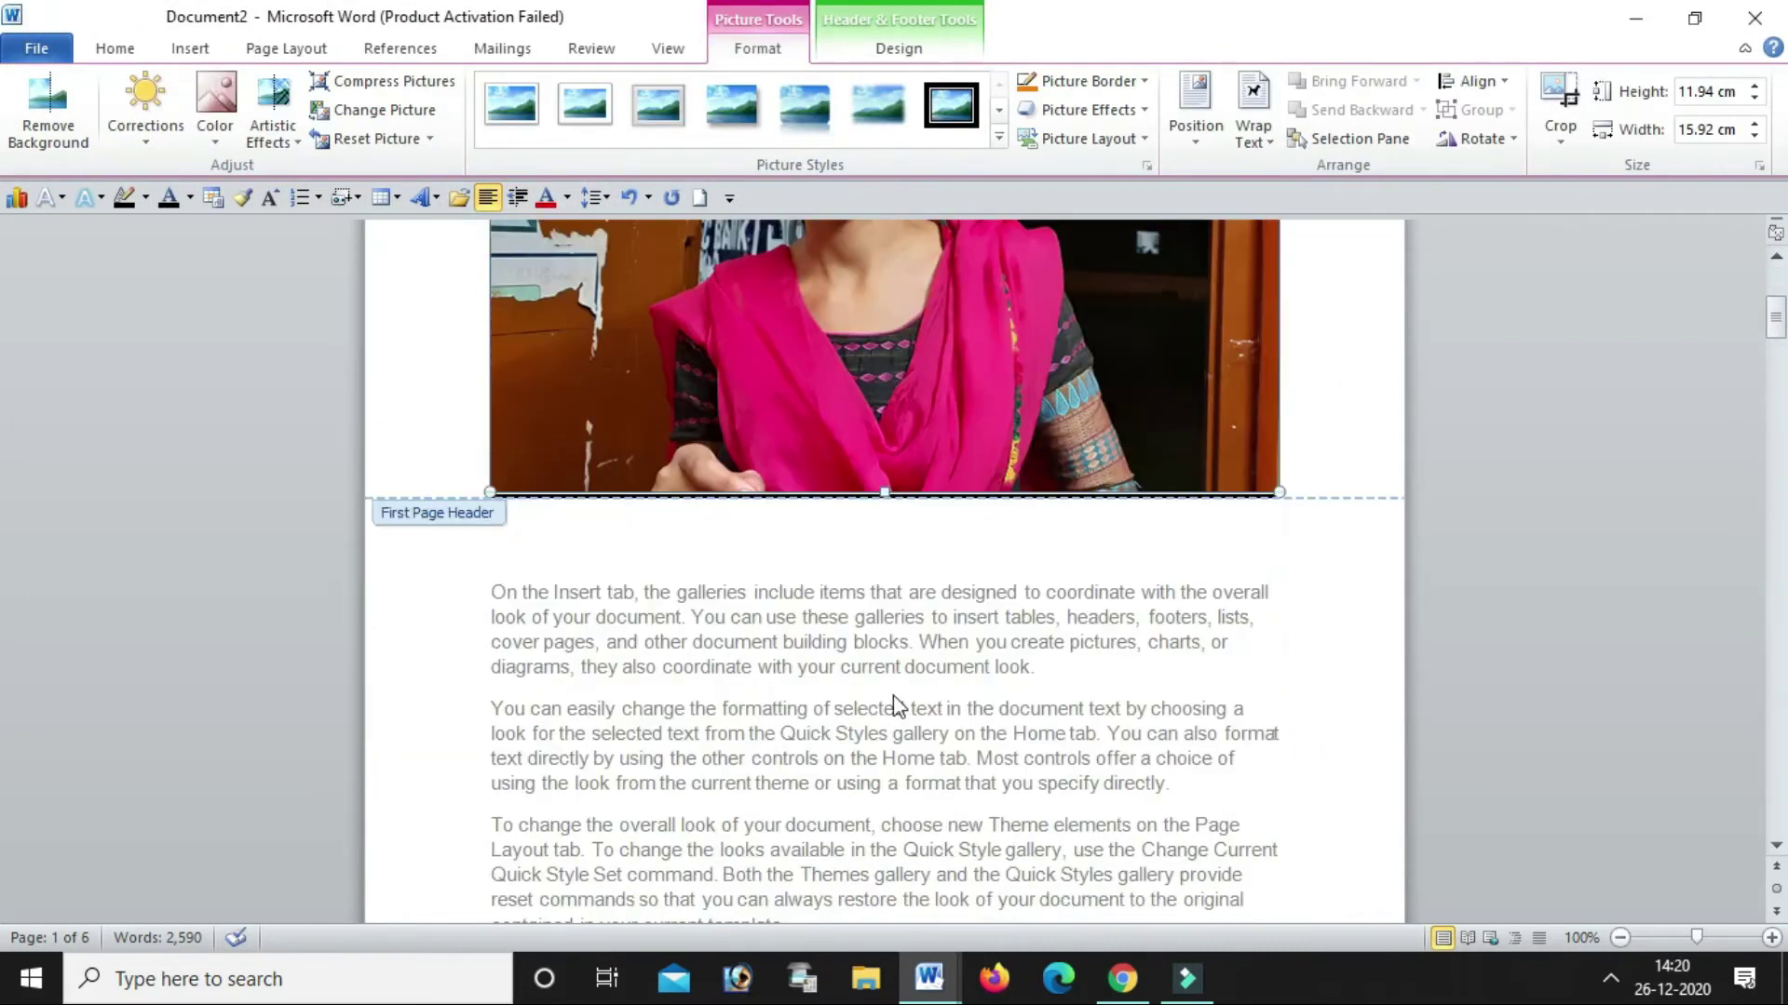
scroll(894, 705, up, 3)
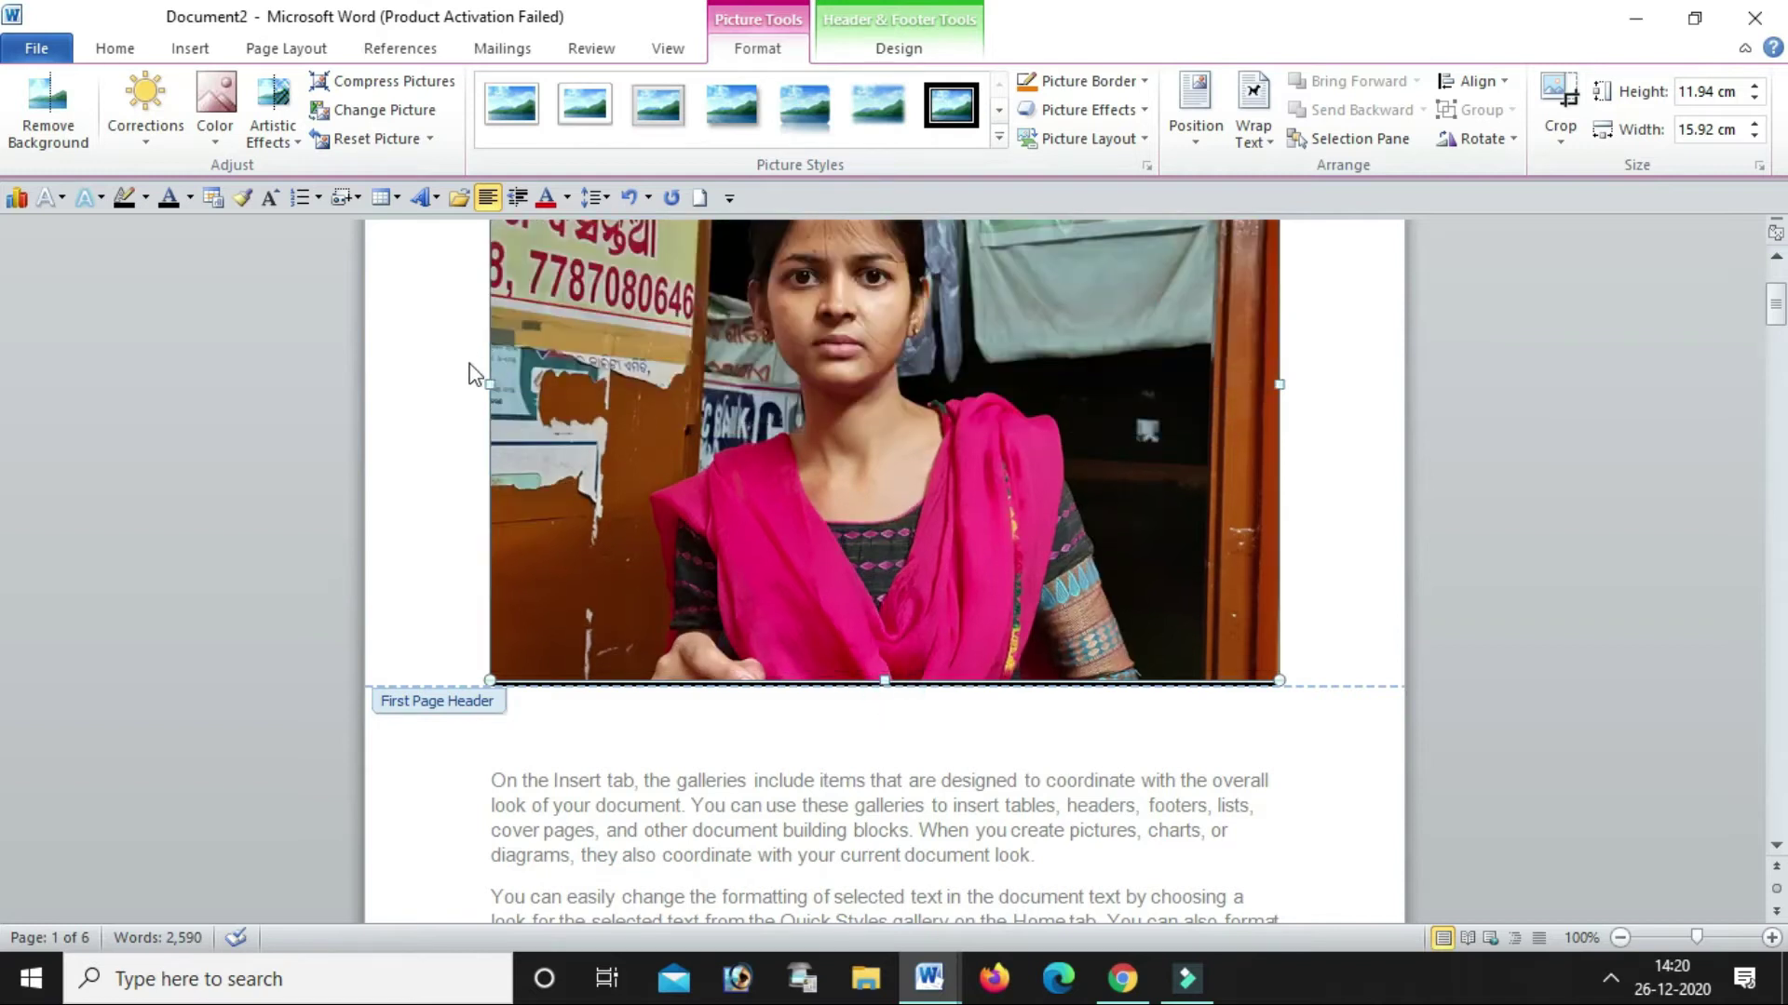
drag(474, 374, 488, 384)
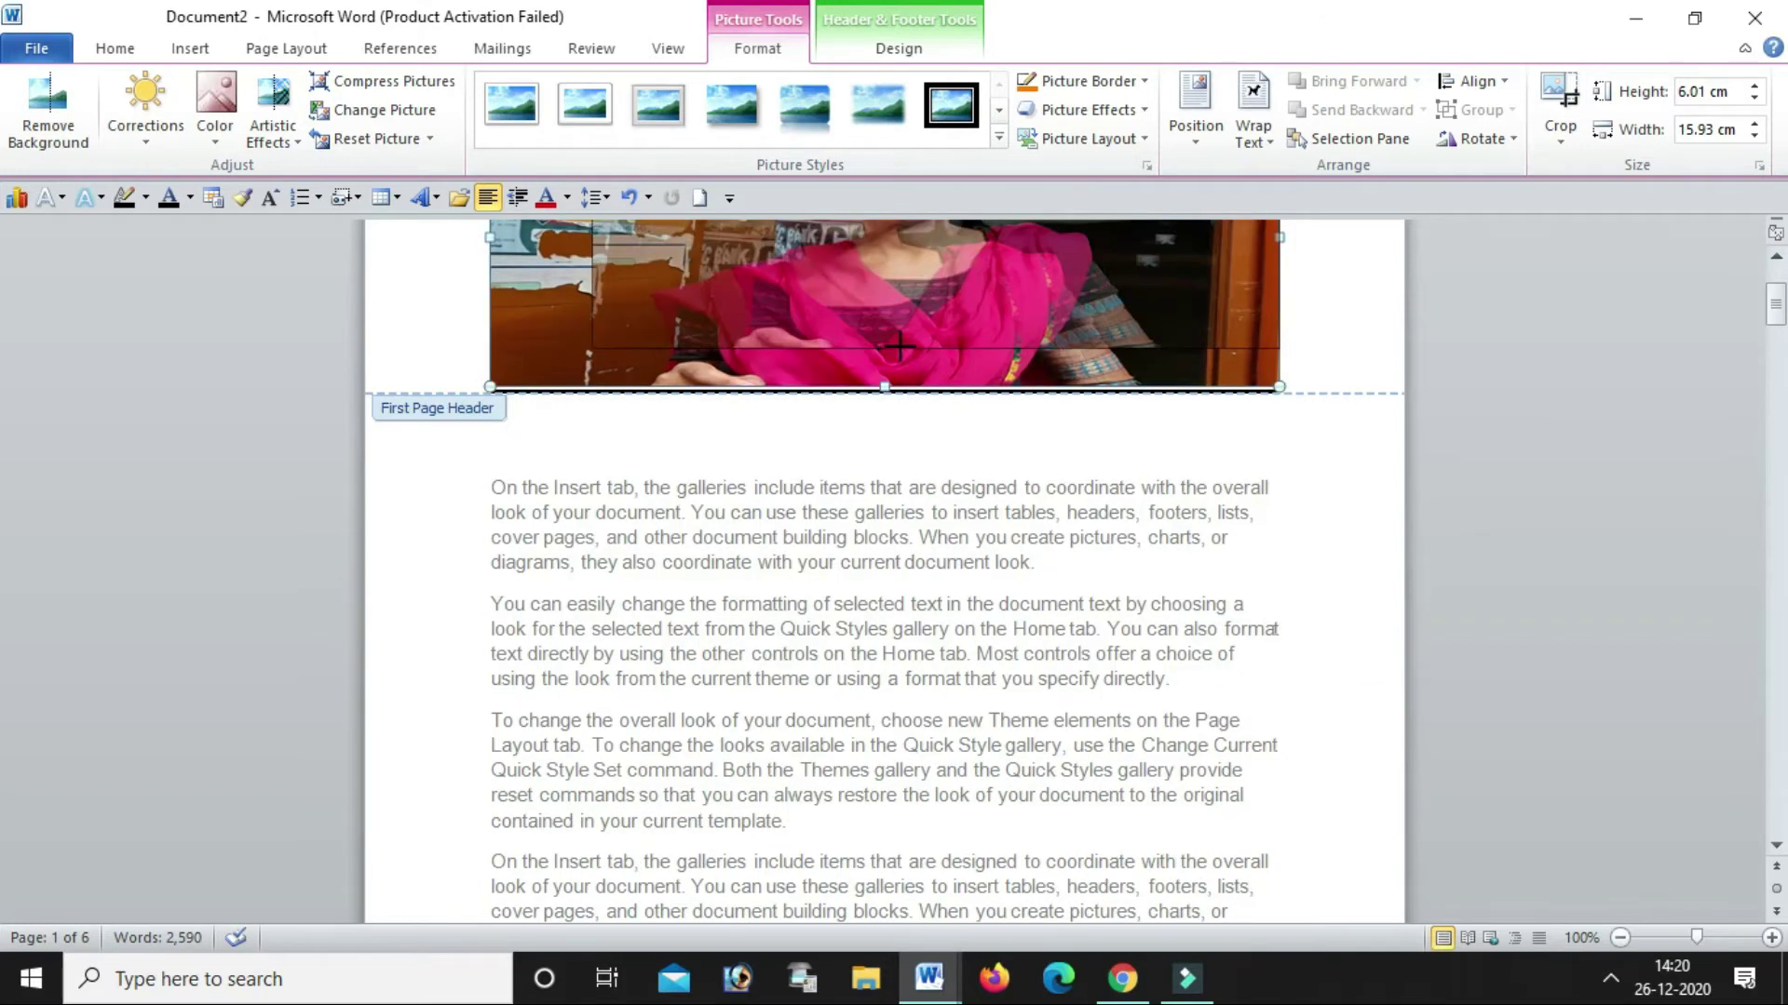
key(ctrl+z)
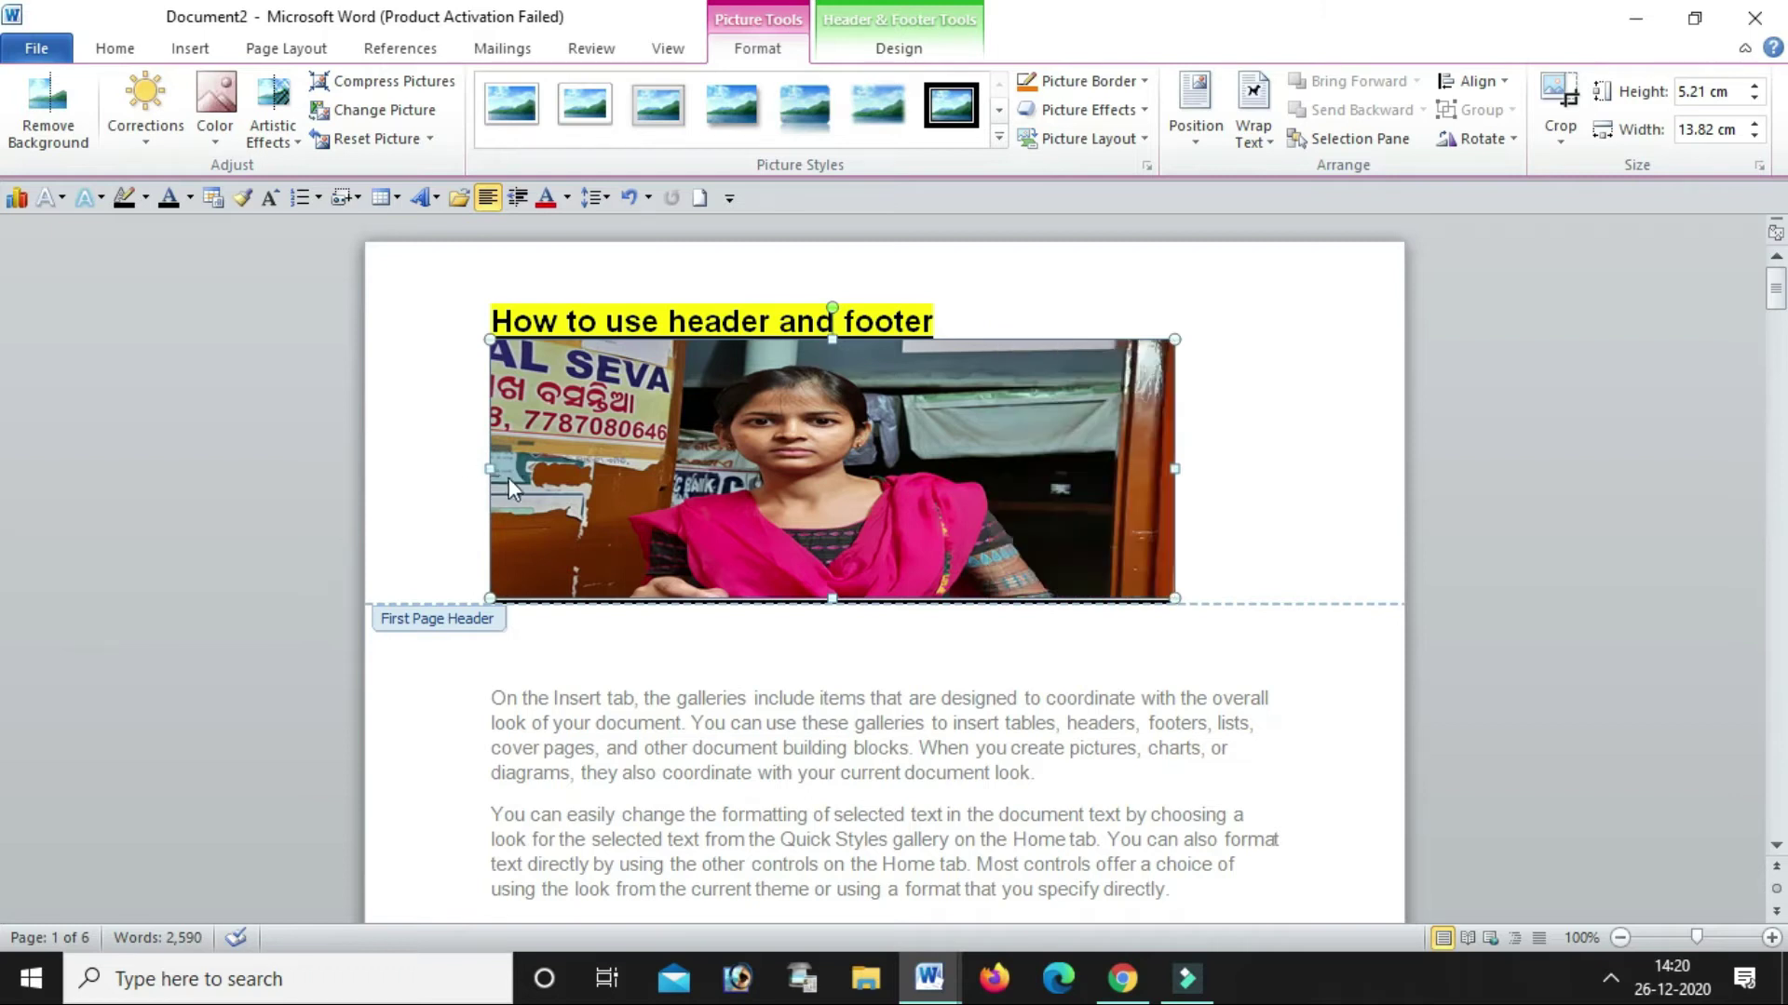
key(ctrl+z)
click(494, 471)
click(993, 494)
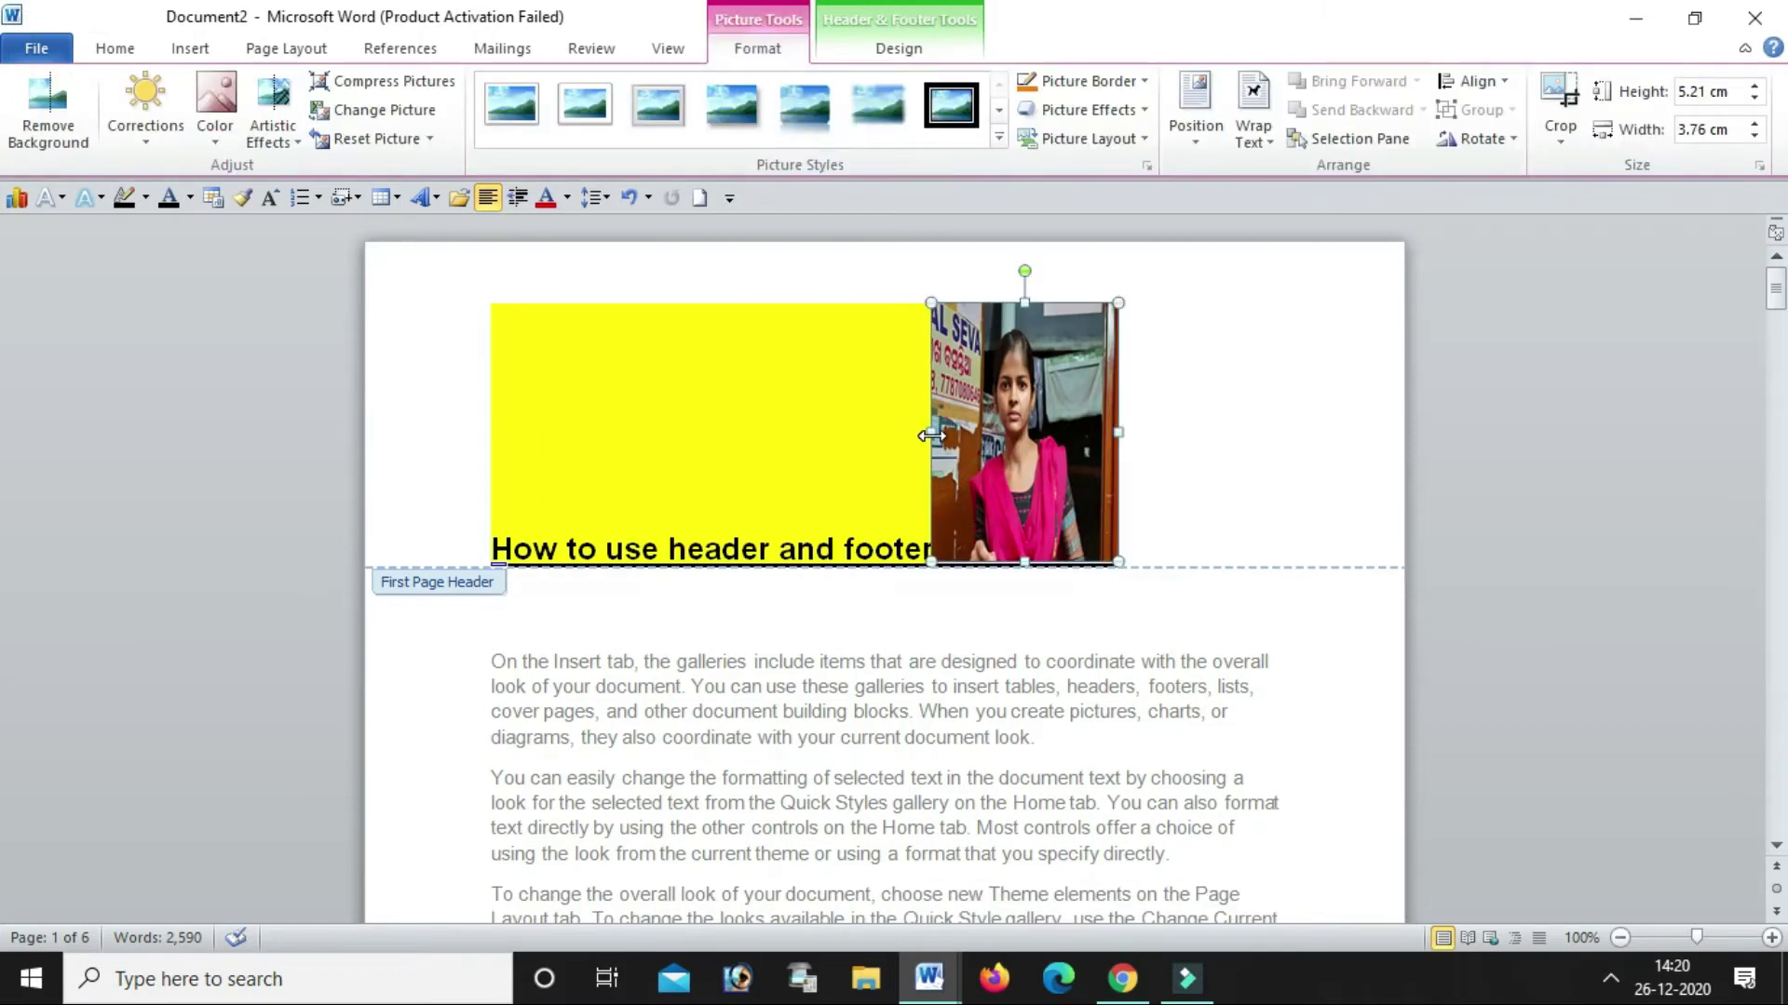
key(ctrl+z)
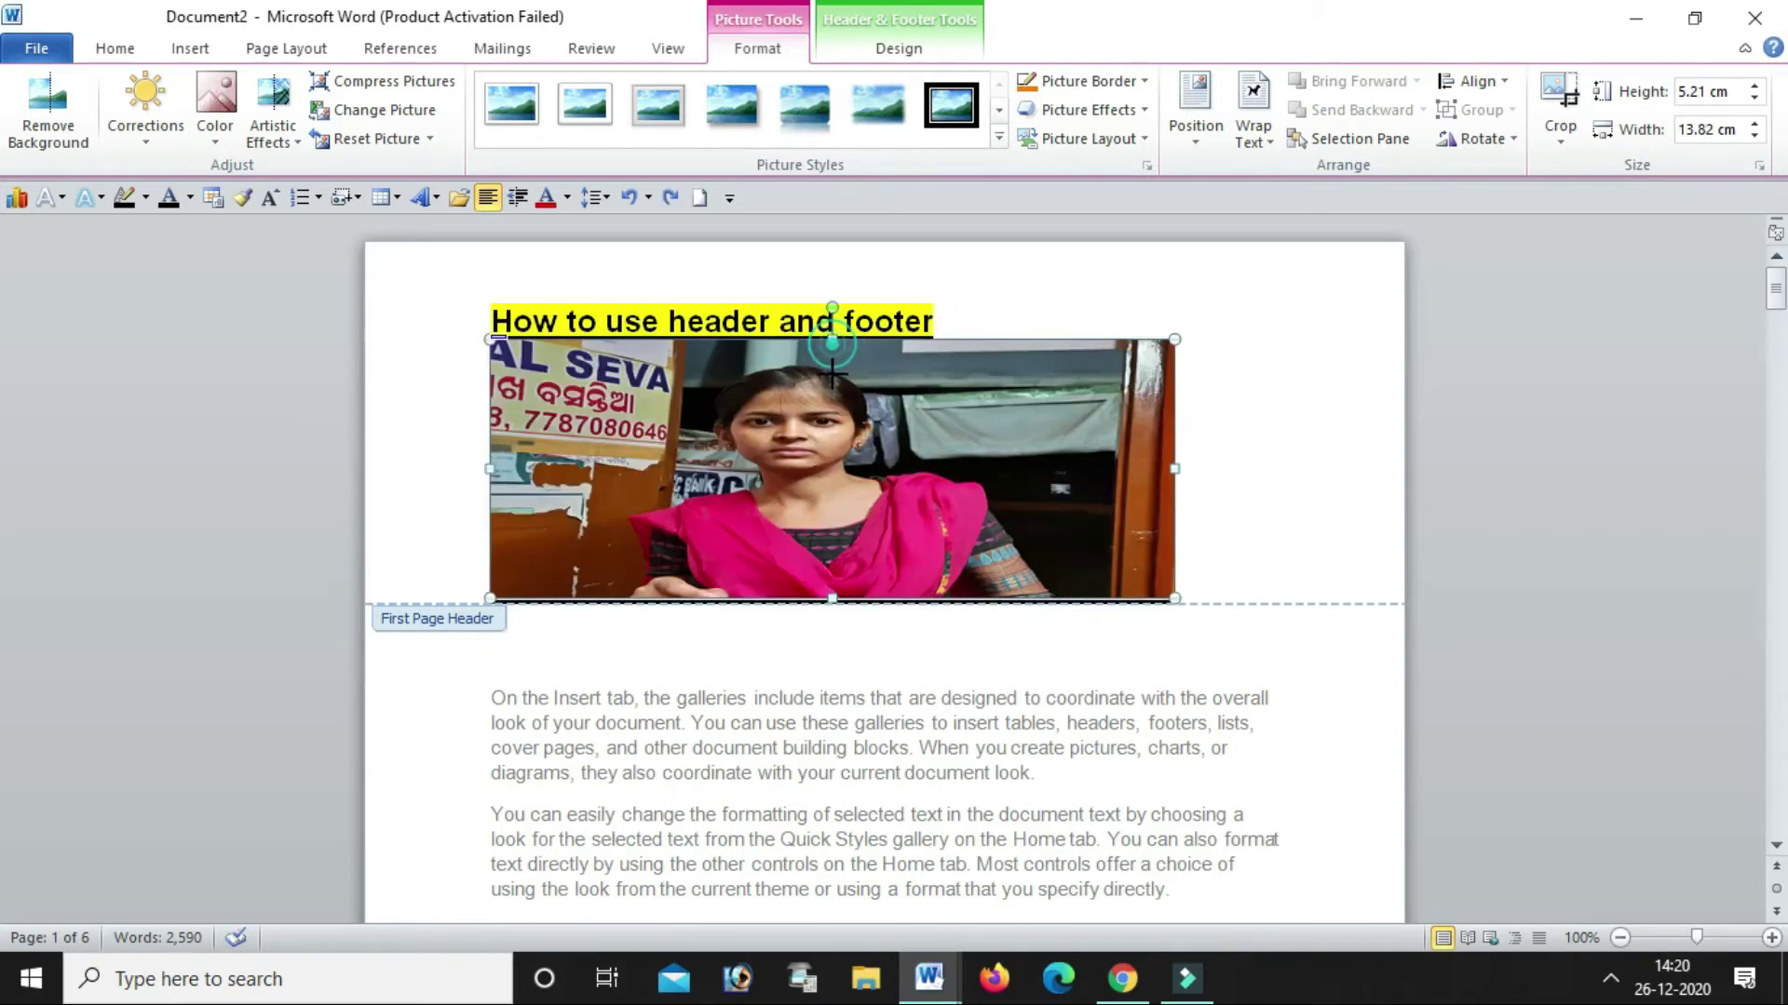
Shrink the header photo to a 1.61 × 4.79 cm strip beside the title
drag(830, 343, 830, 429)
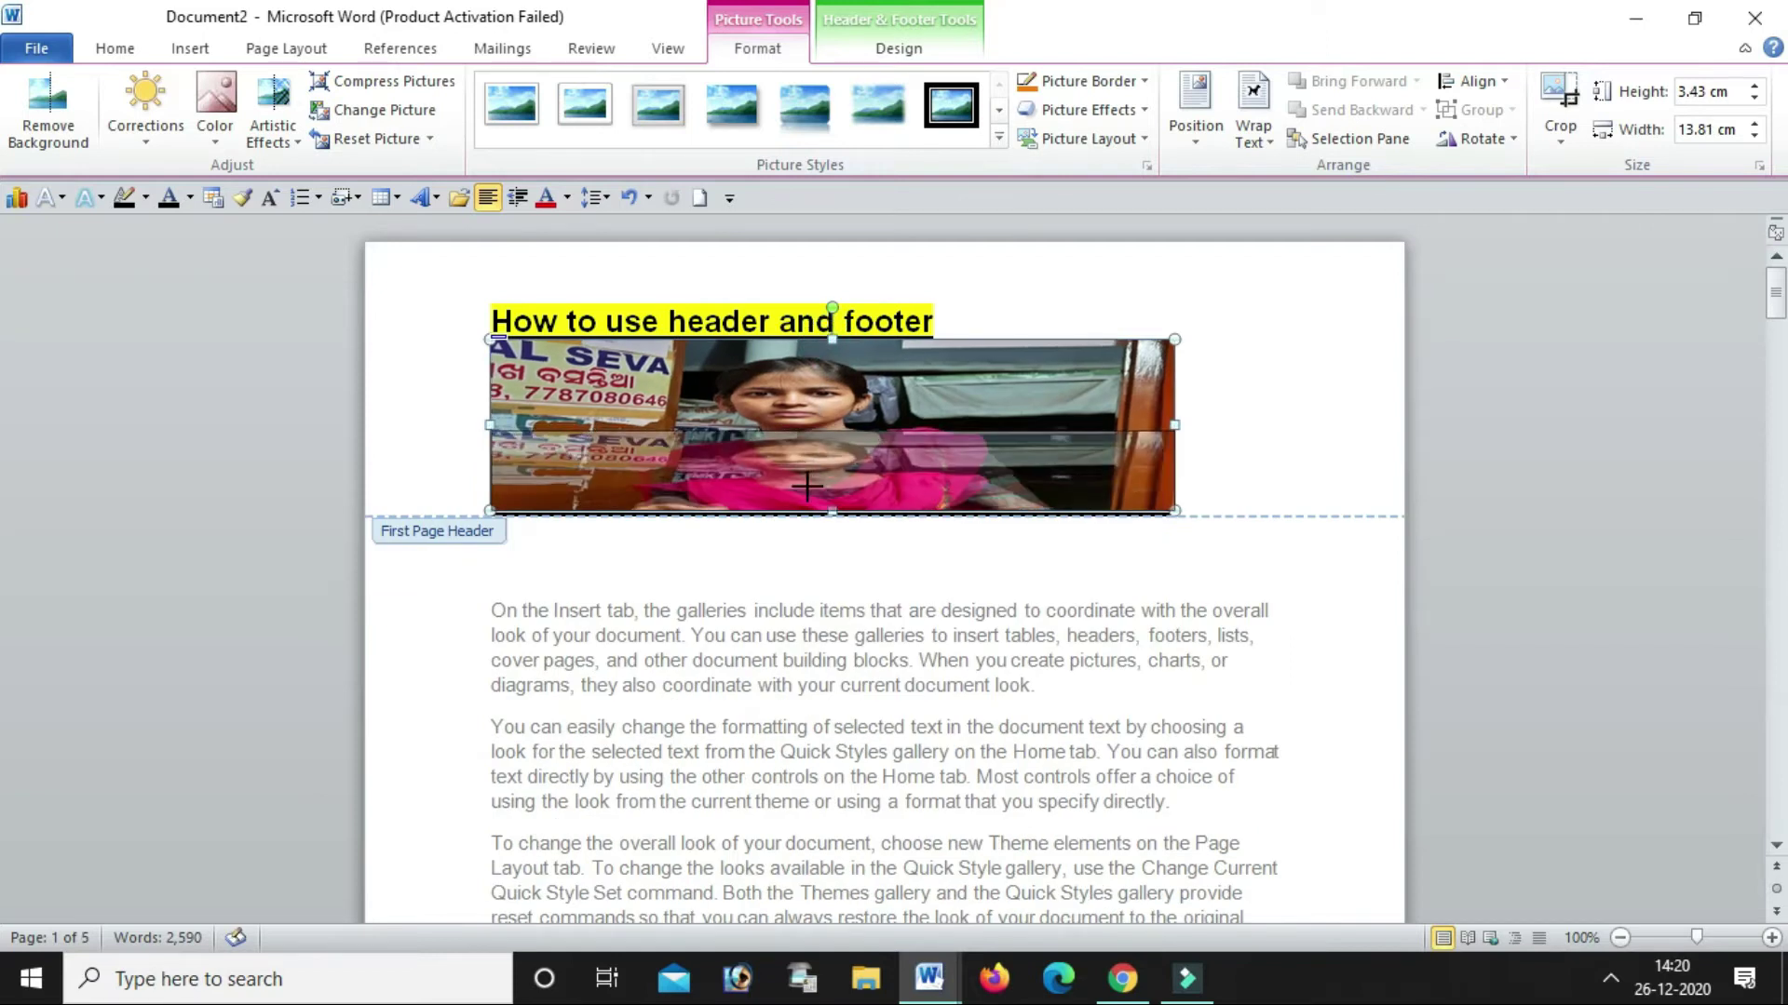
drag(814, 469, 519, 419)
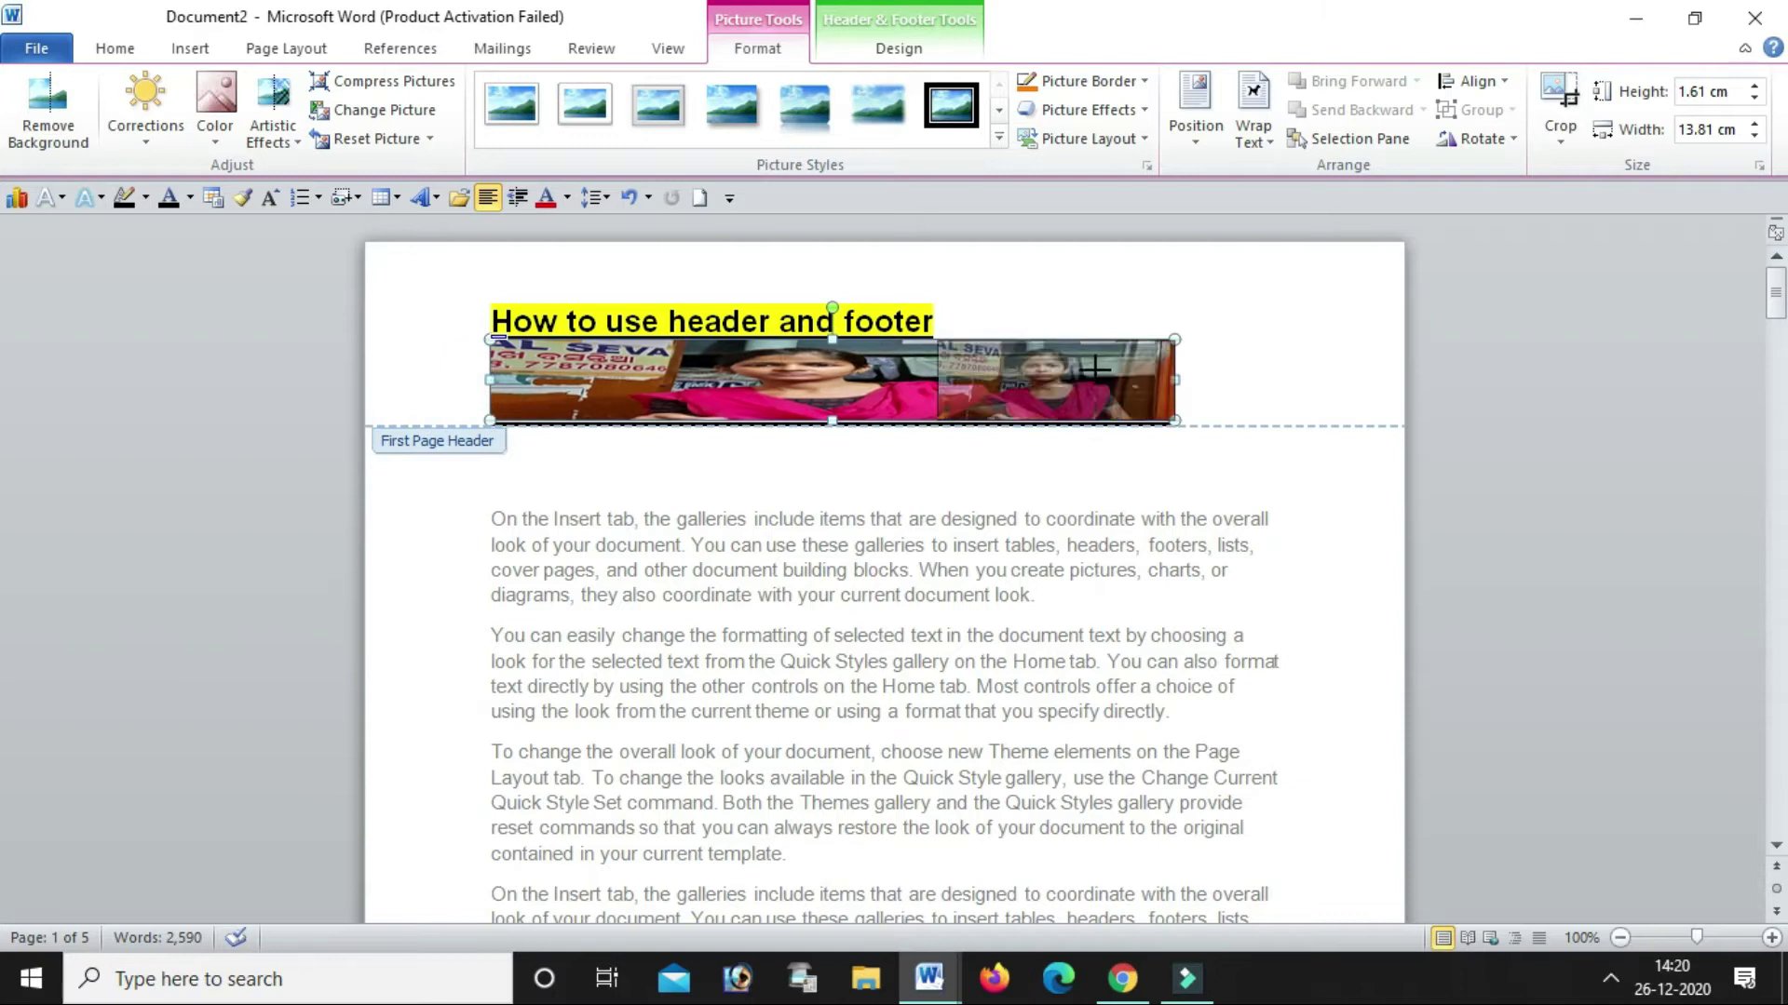
drag(1162, 379, 728, 380)
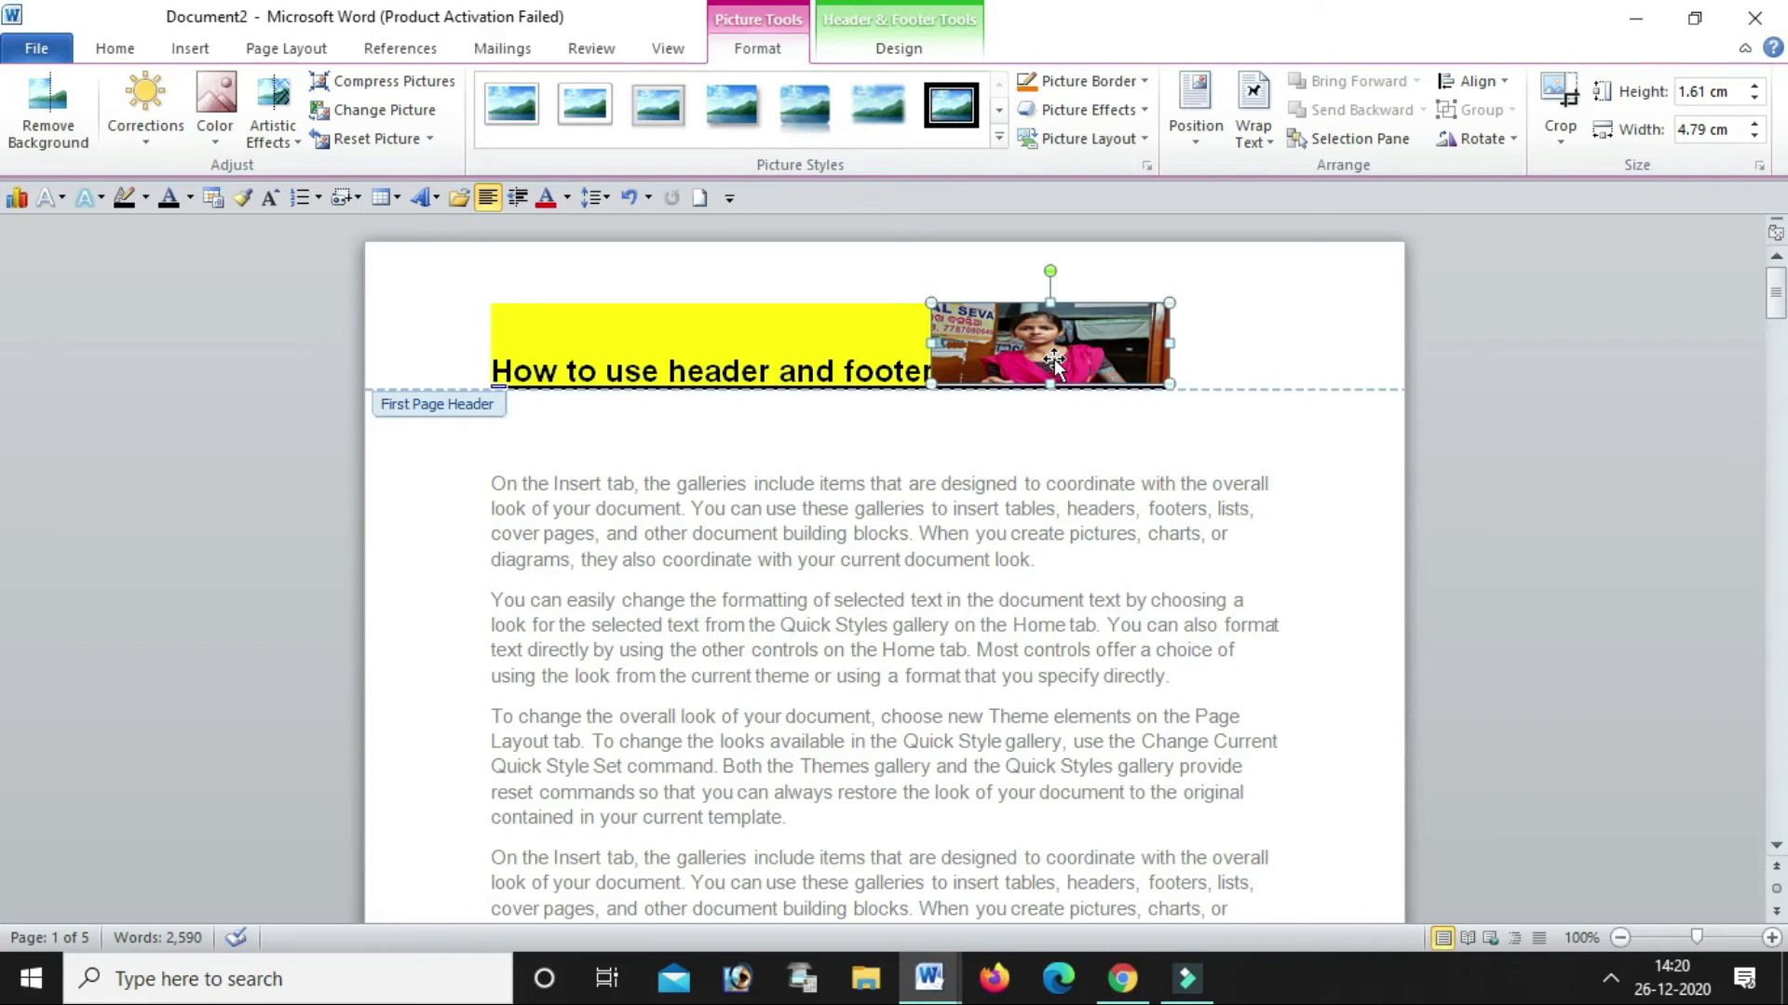
Try placing the photo top right with text wrapping, then undo that position
click(1196, 130)
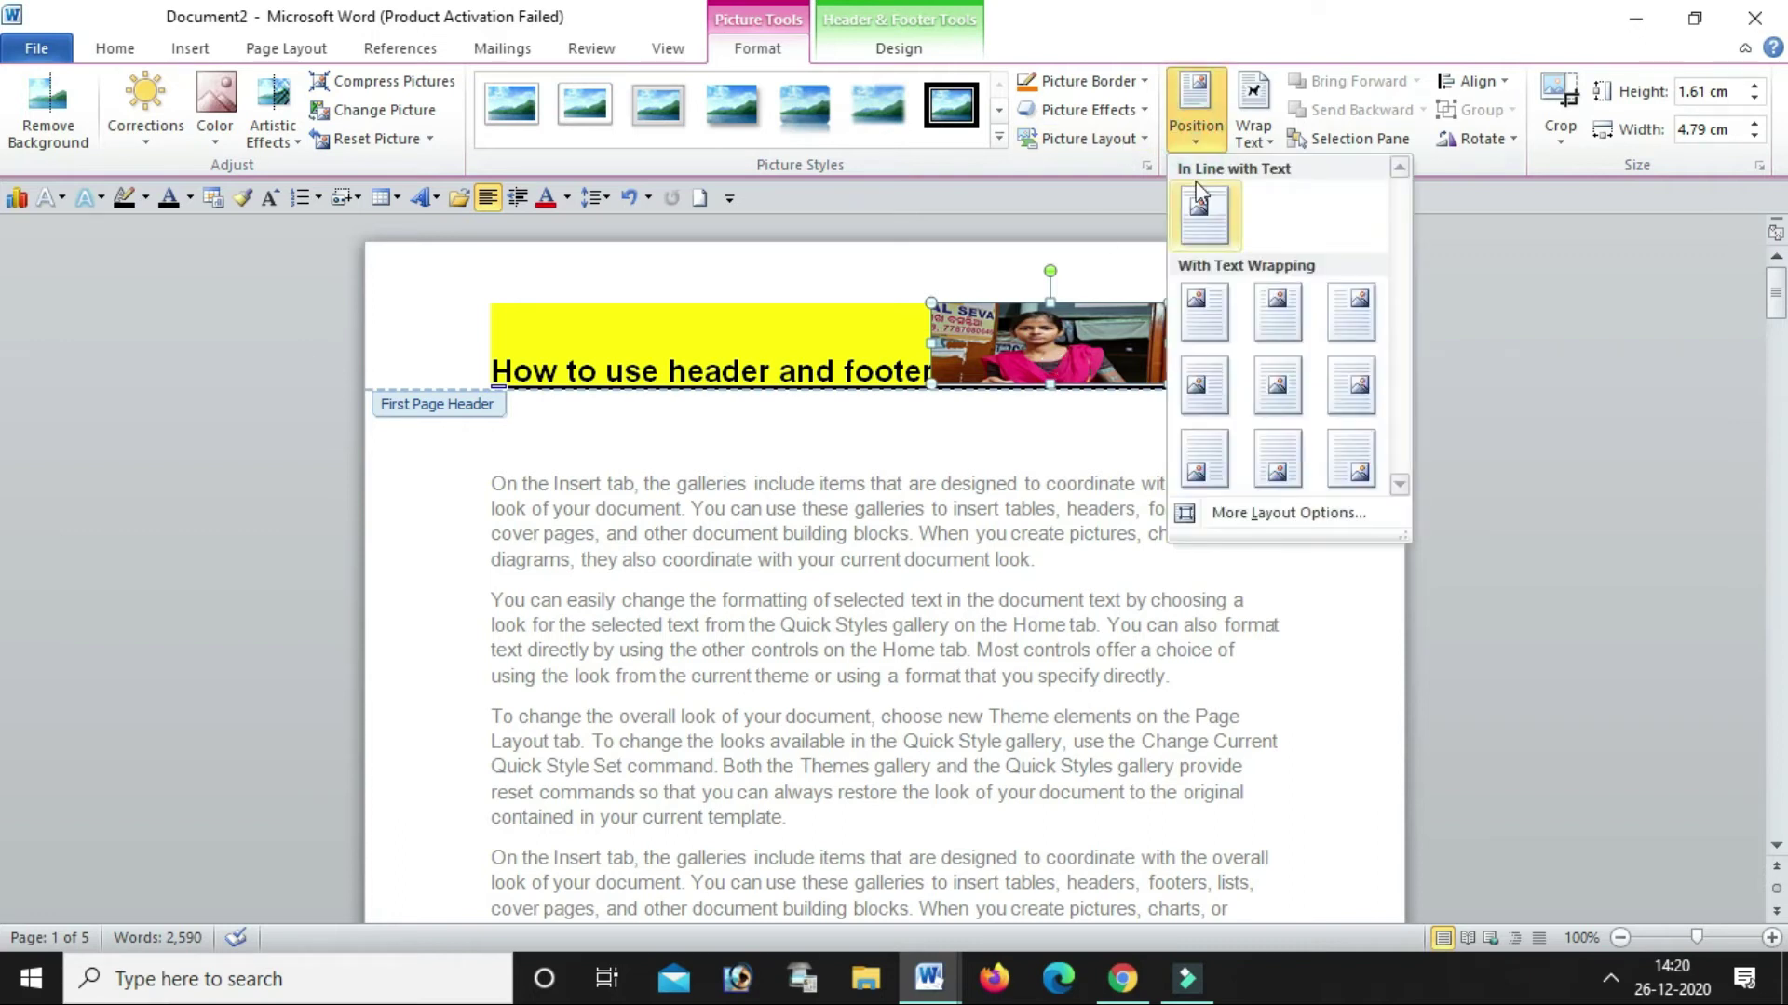
click(1352, 313)
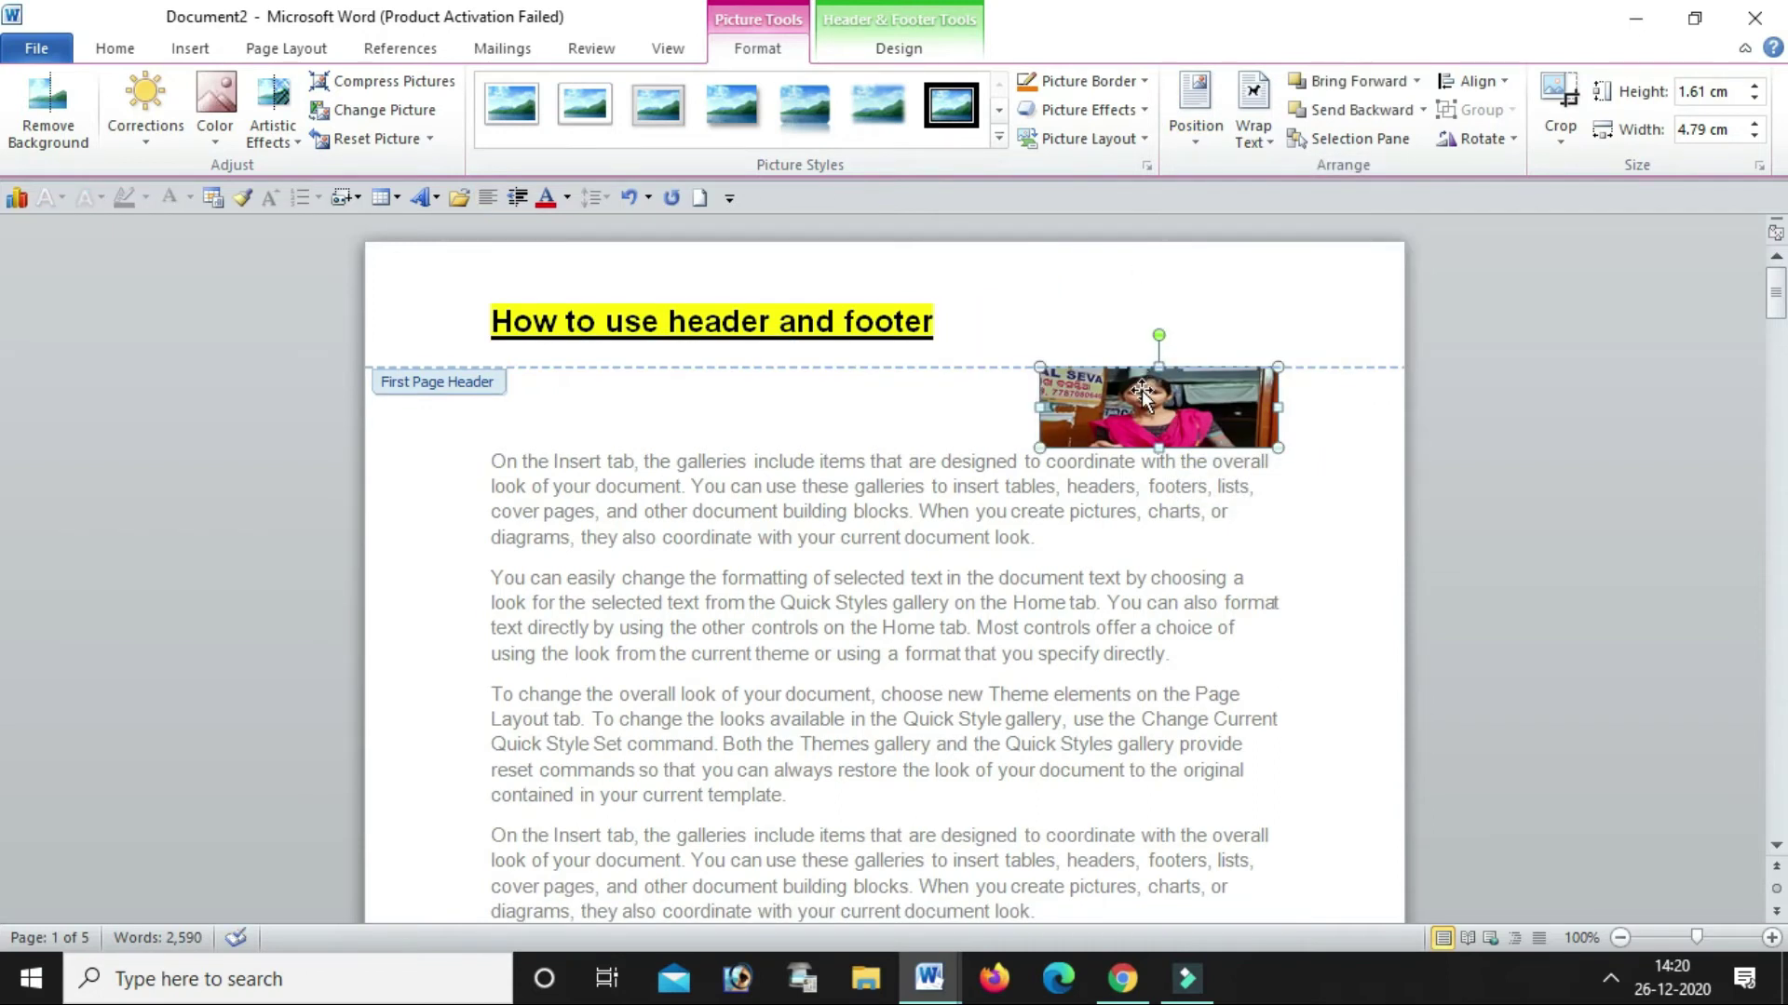
key(ctrl+z)
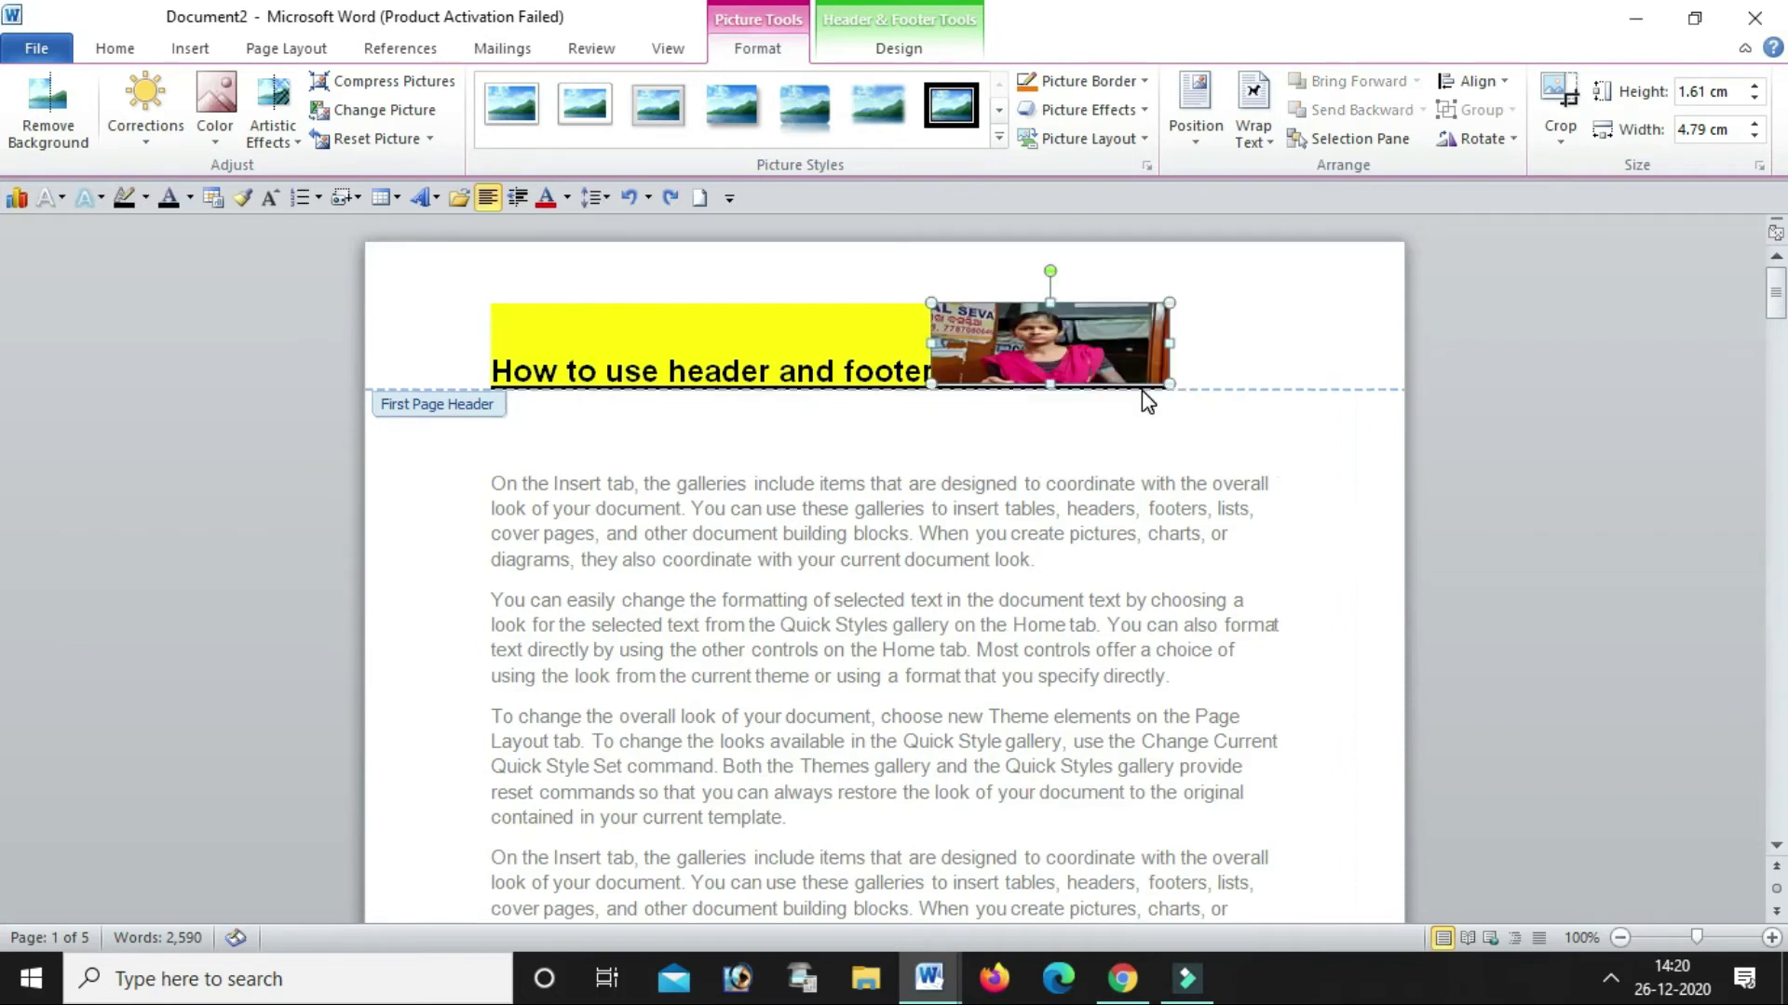
scroll(1108, 455, down, 4)
scroll(1108, 455, up, 1)
scroll(1112, 460, up, 2)
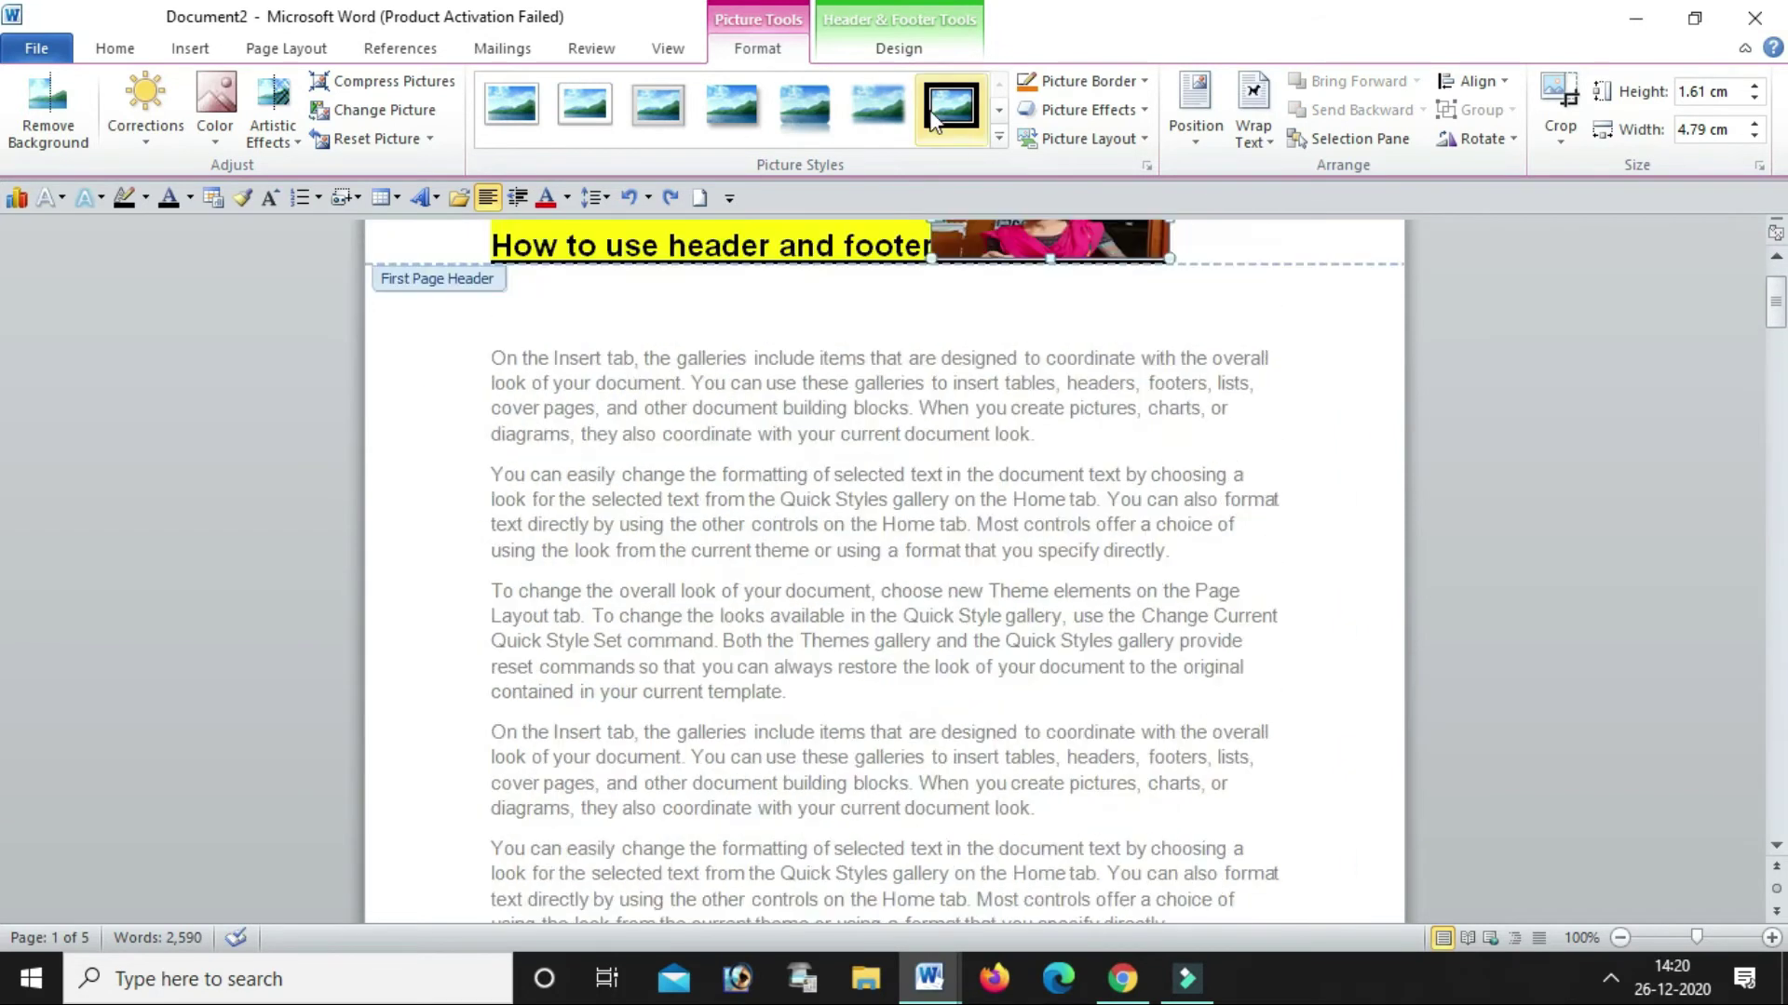
Delete the resized photo from the first-page header, leaving only the title
click(924, 46)
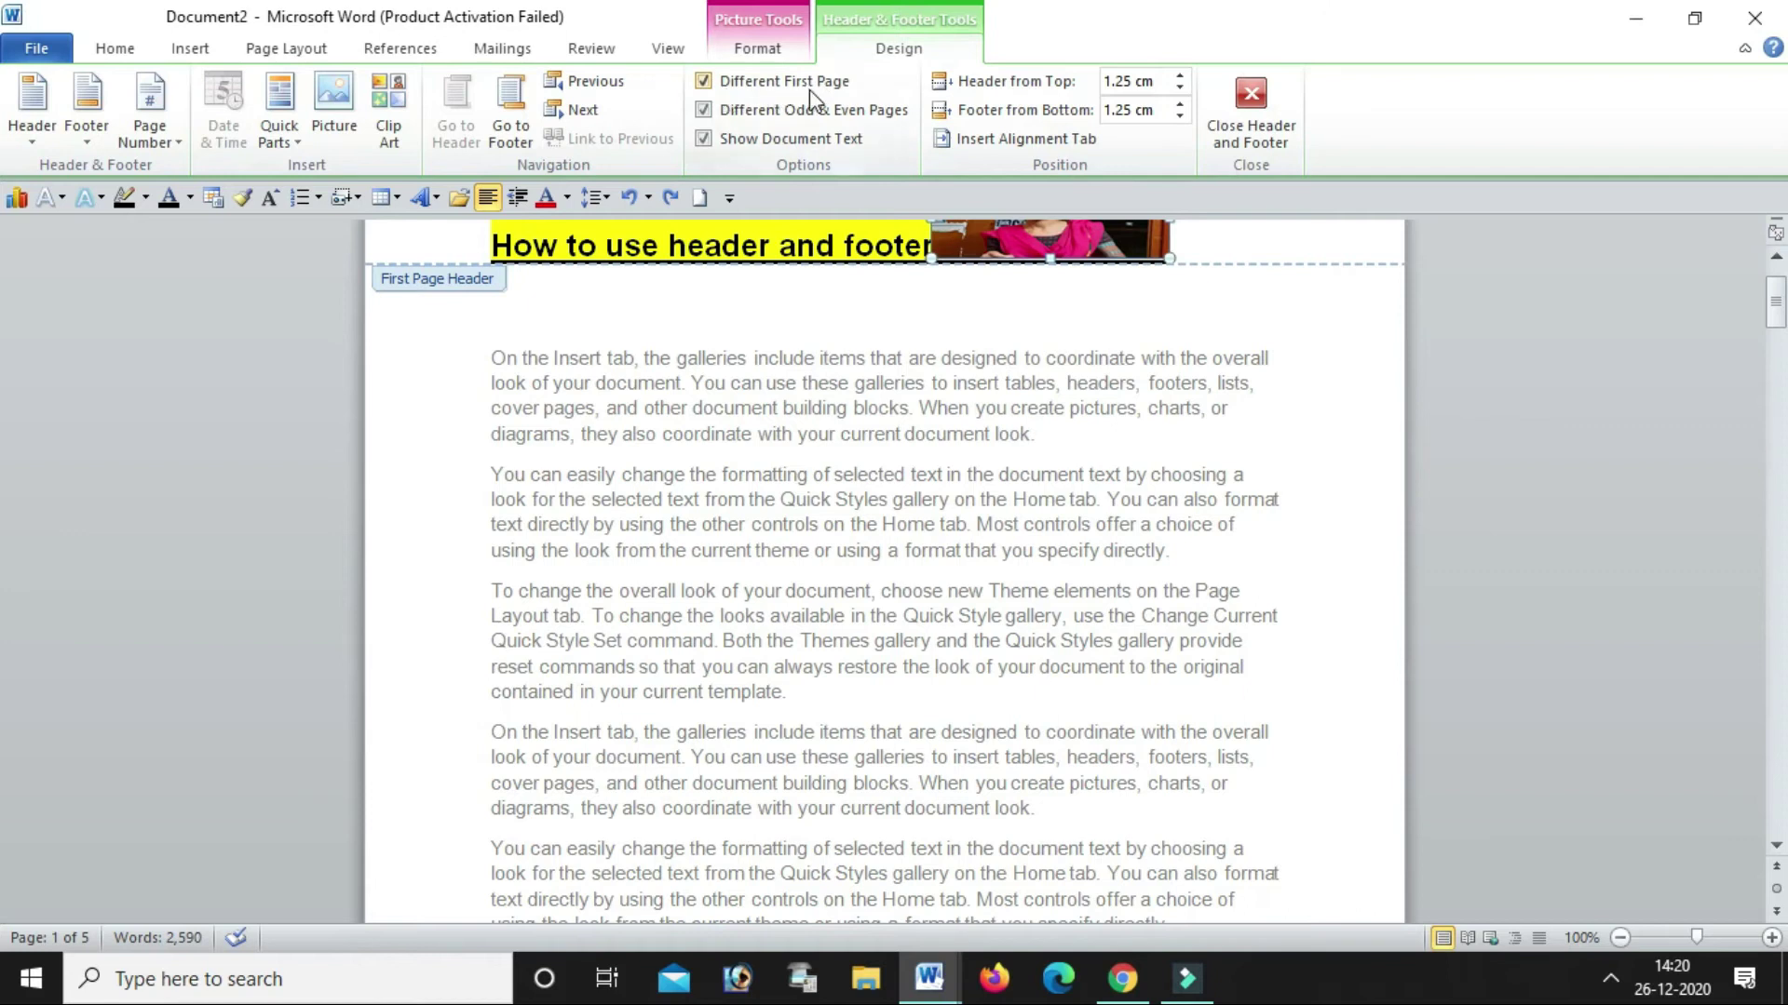
click(757, 49)
scroll(1005, 448, down, 3)
scroll(1005, 448, down, 2)
scroll(1005, 460, down, 5)
scroll(1005, 463, up, 2)
scroll(1005, 463, up, 5)
scroll(1006, 463, up, 2)
scroll(1005, 462, up, 3)
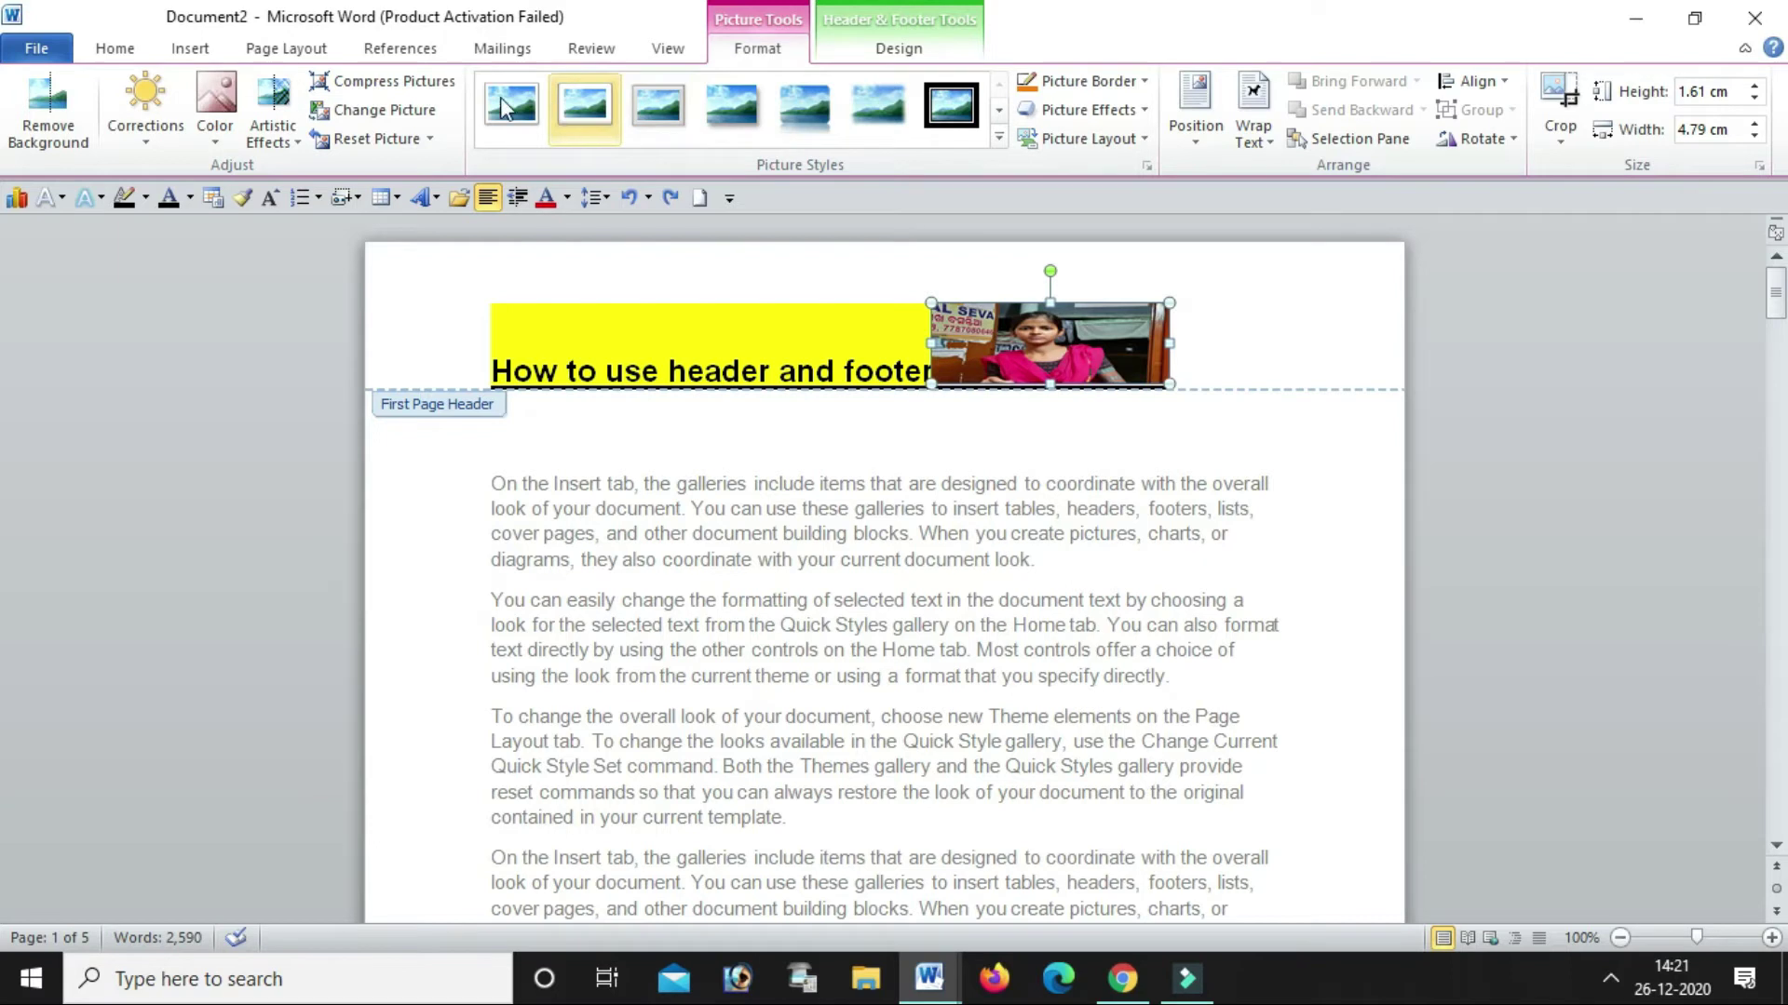
click(198, 48)
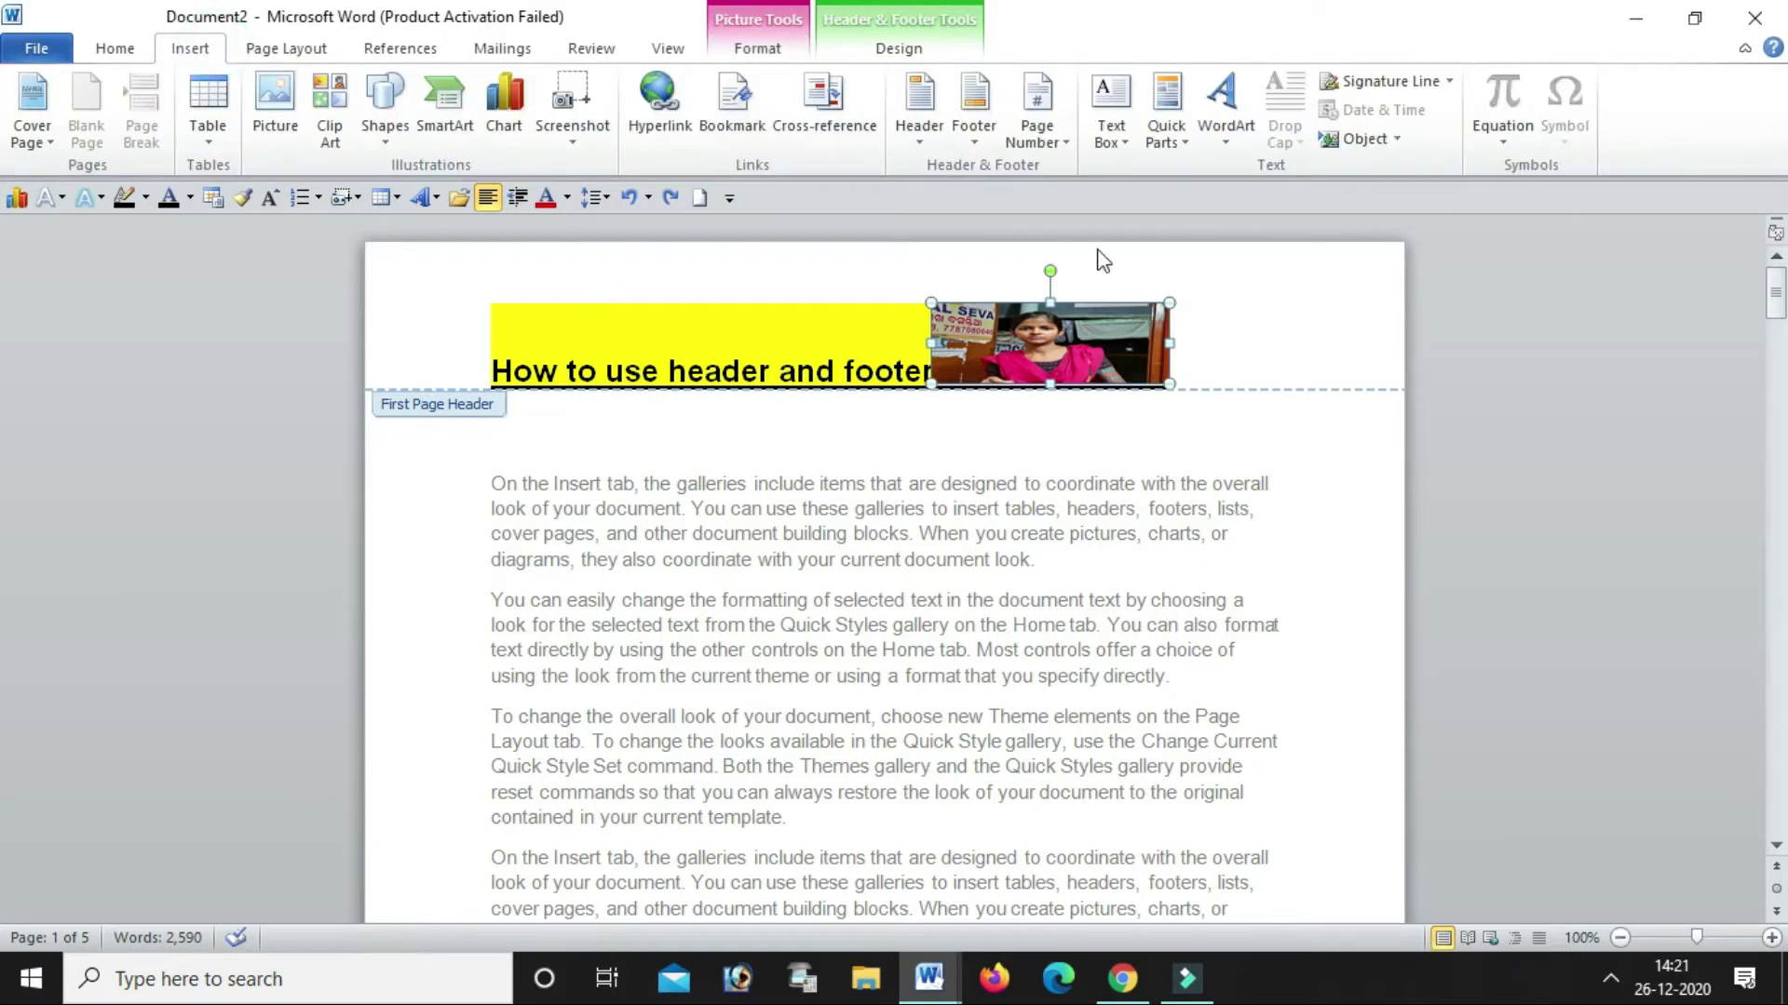
click(898, 48)
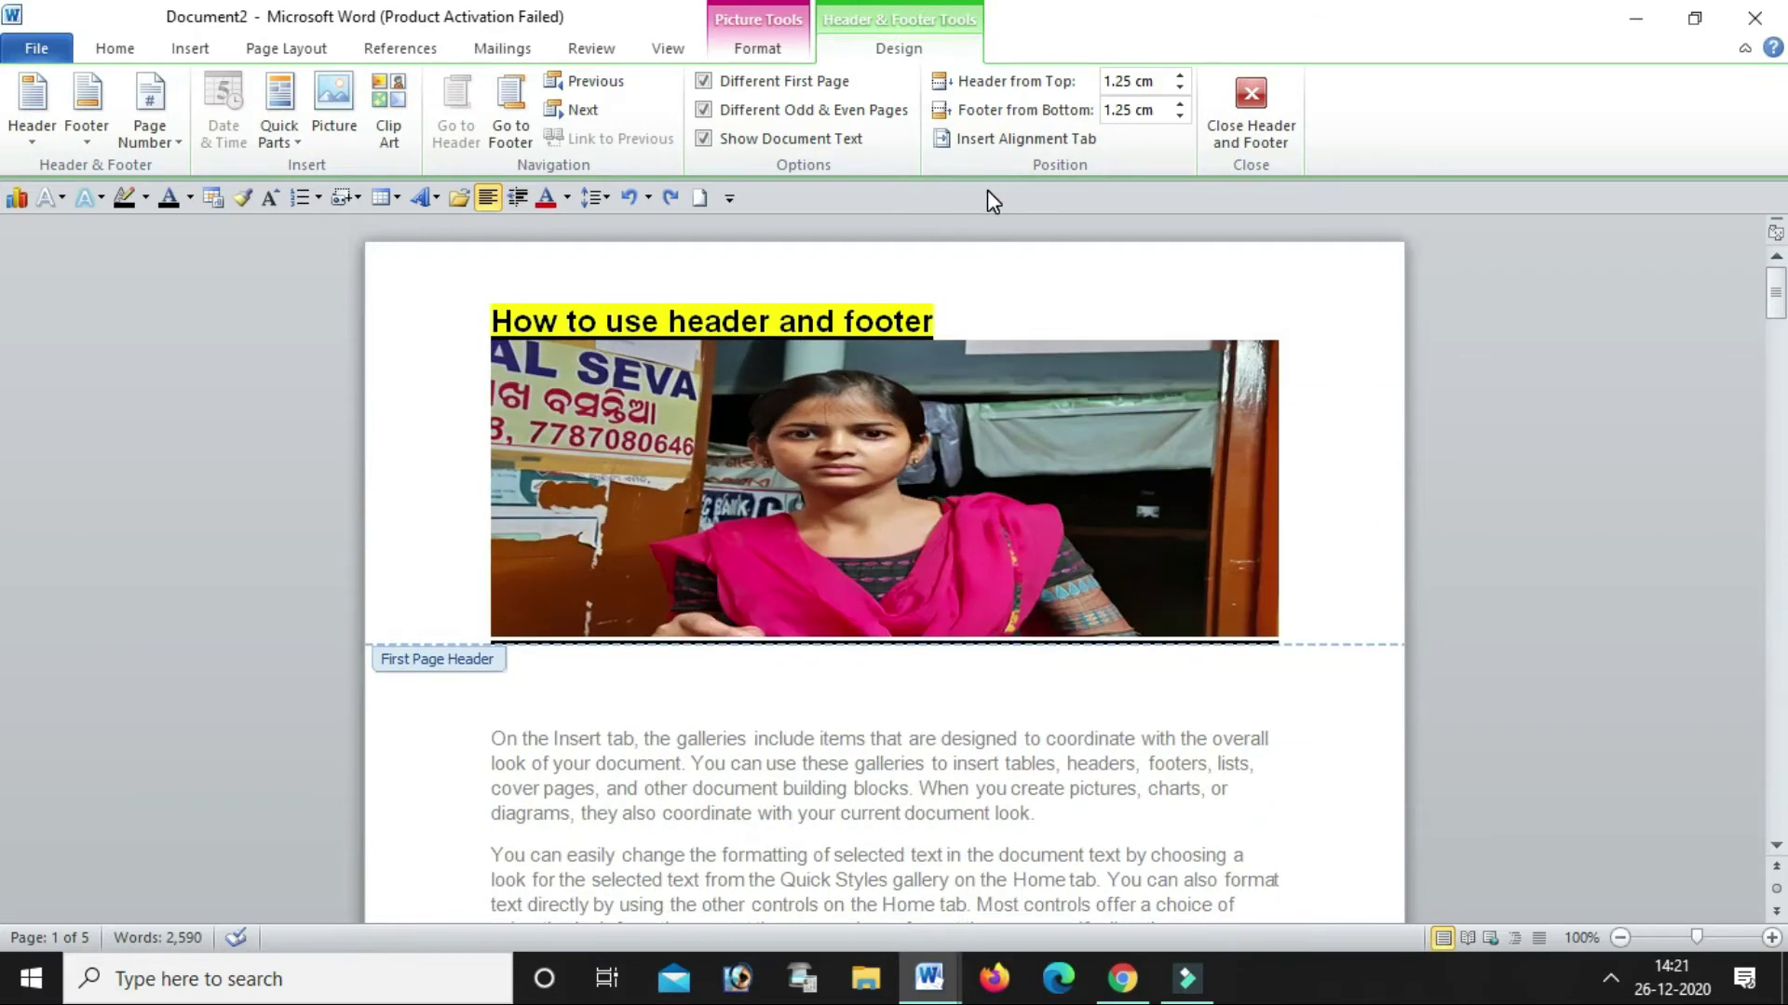
key(Delete)
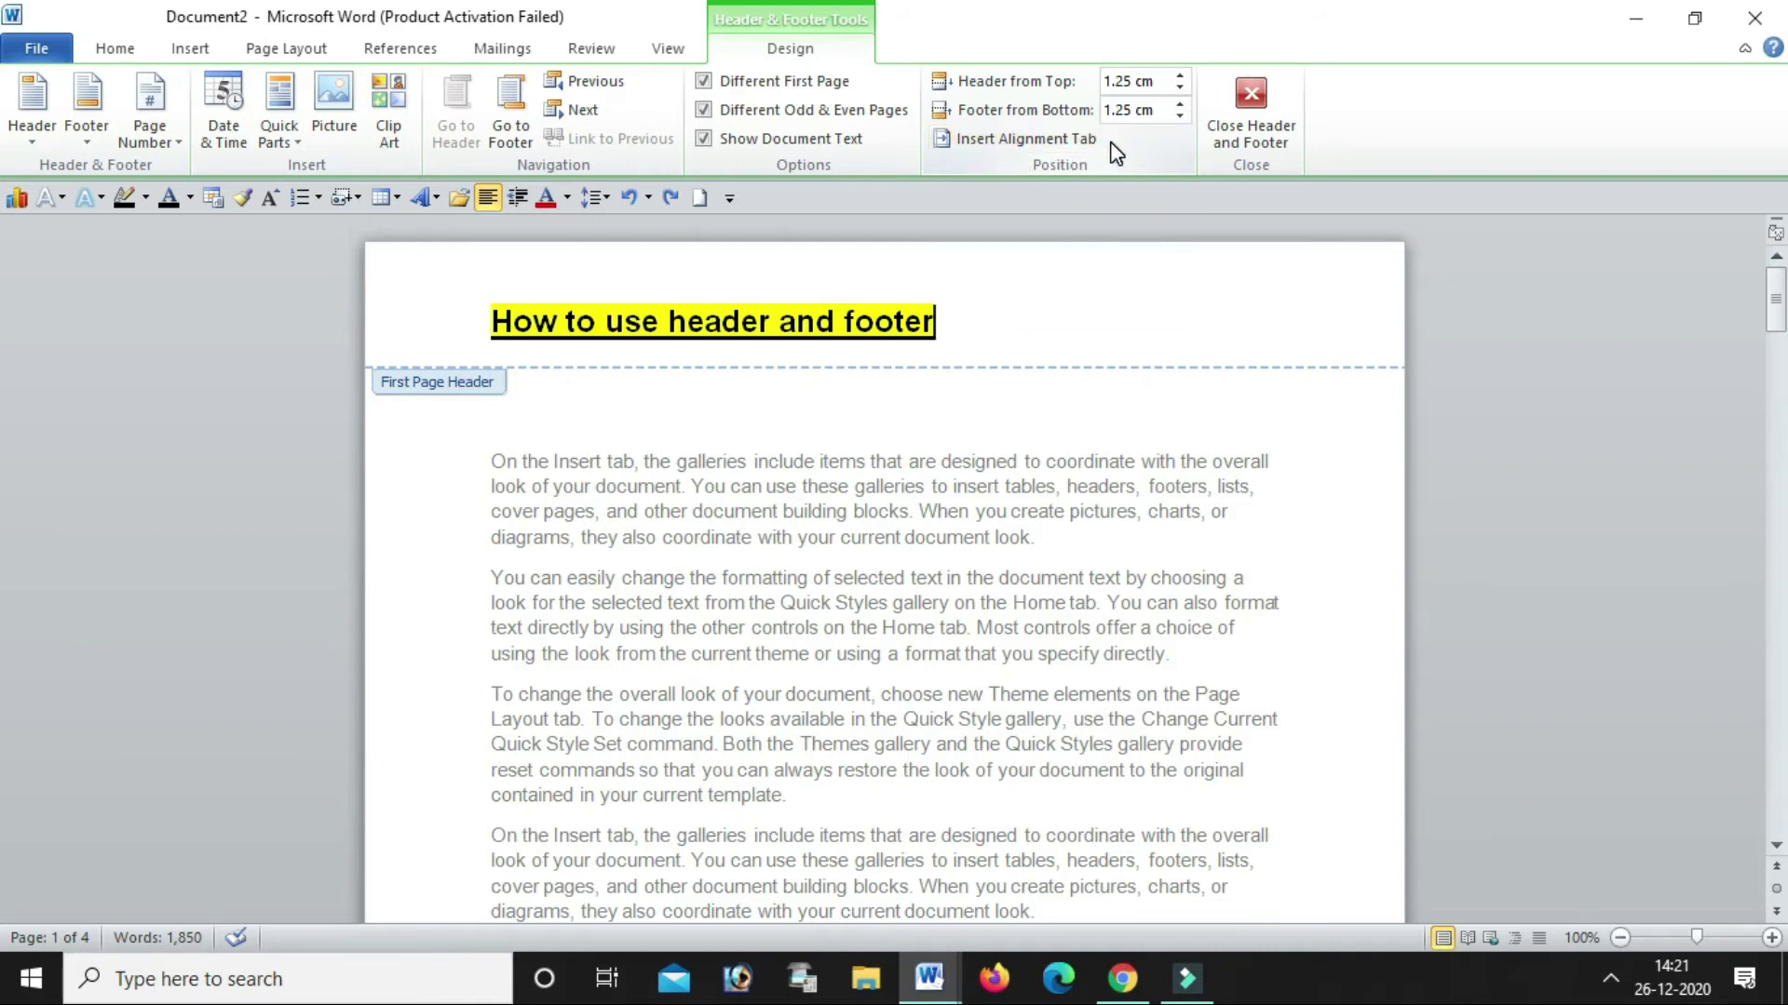
Set the Header from Top distance to 1.1 cm
click(1179, 74)
click(1181, 74)
click(1181, 75)
click(1180, 75)
click(1180, 74)
click(1181, 89)
click(1181, 90)
click(1181, 89)
click(1181, 89)
click(1181, 90)
click(1181, 90)
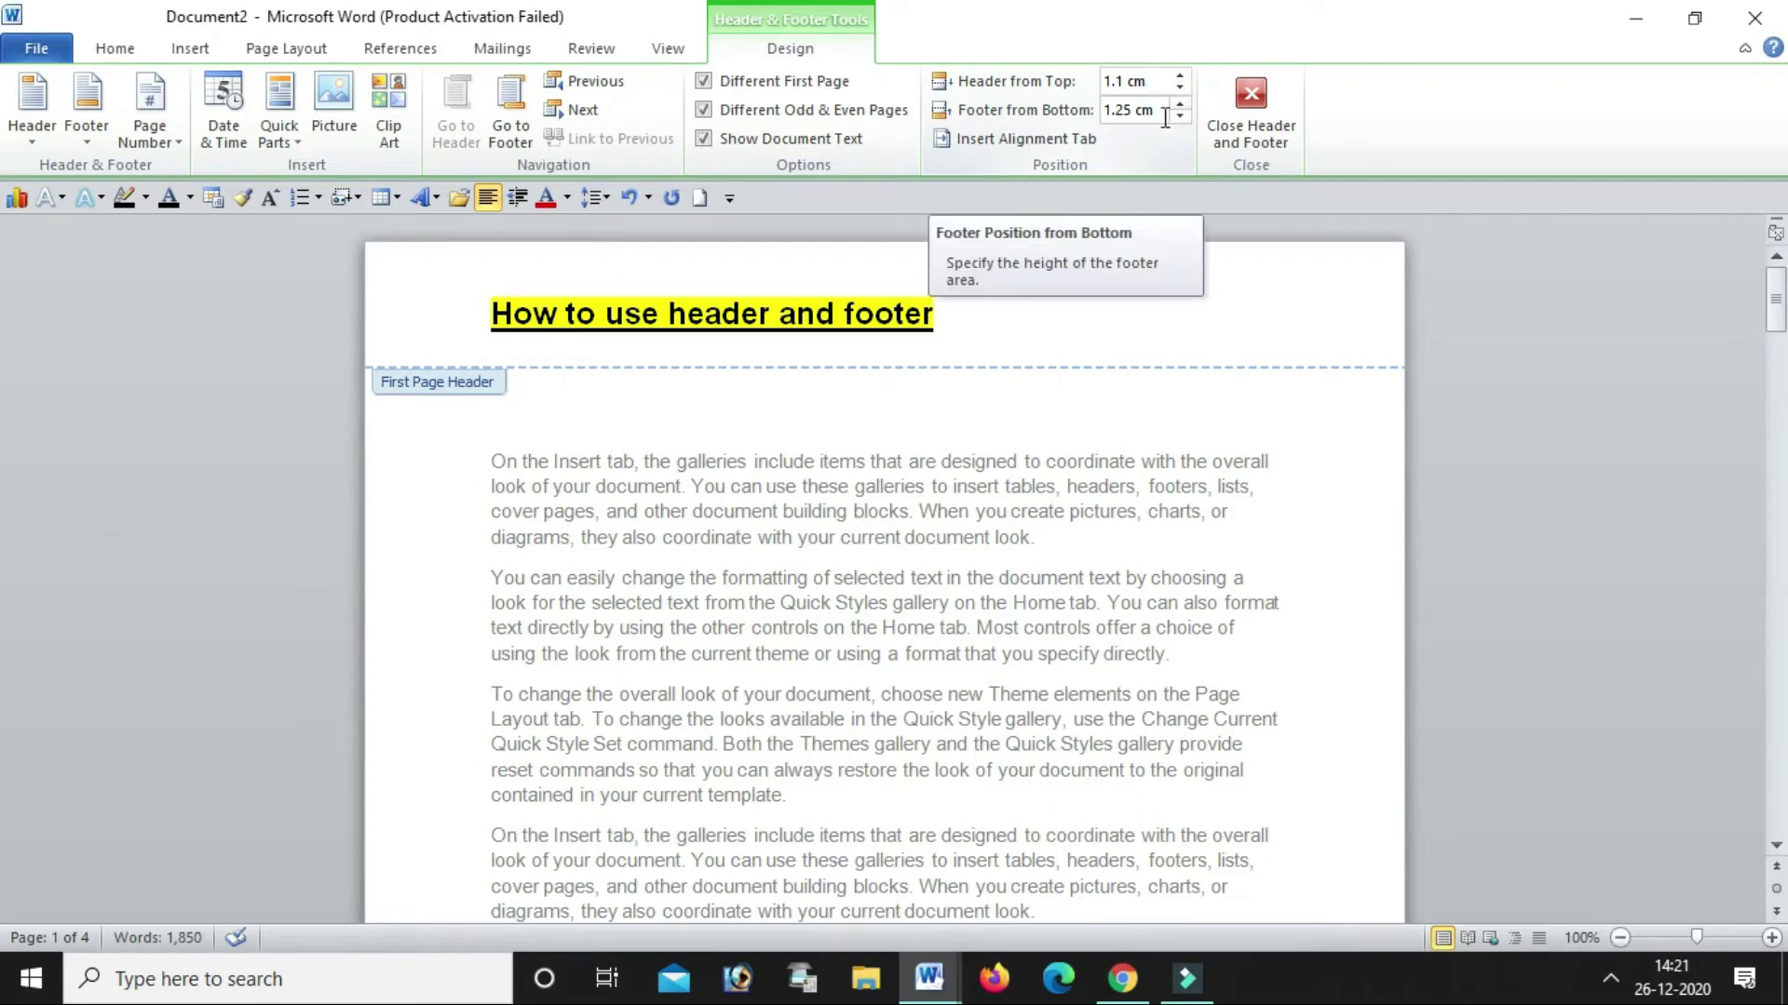
Raise the Footer from Bottom distance to 1.6 cm
click(1179, 103)
click(1179, 104)
click(1179, 103)
click(1179, 103)
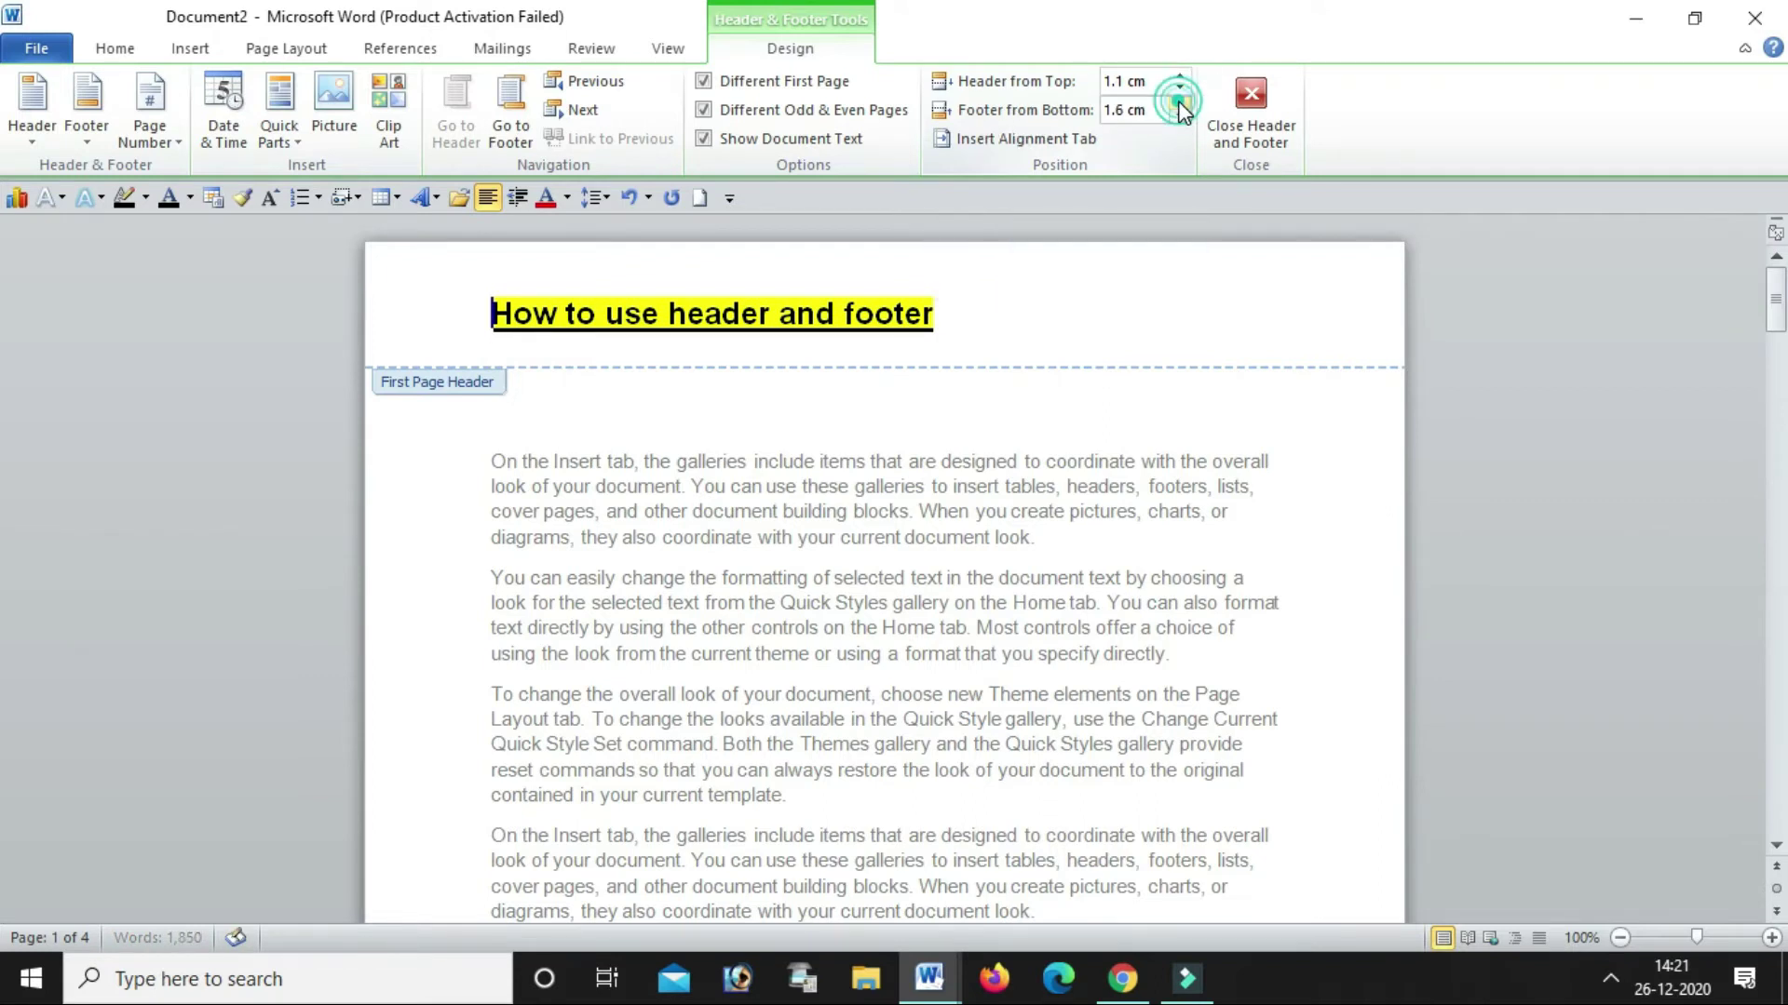
scroll(1222, 395, down, 4)
scroll(1222, 395, up, 2)
scroll(1221, 401, up, 3)
scroll(1222, 410, up, 4)
scroll(1222, 418, up, 4)
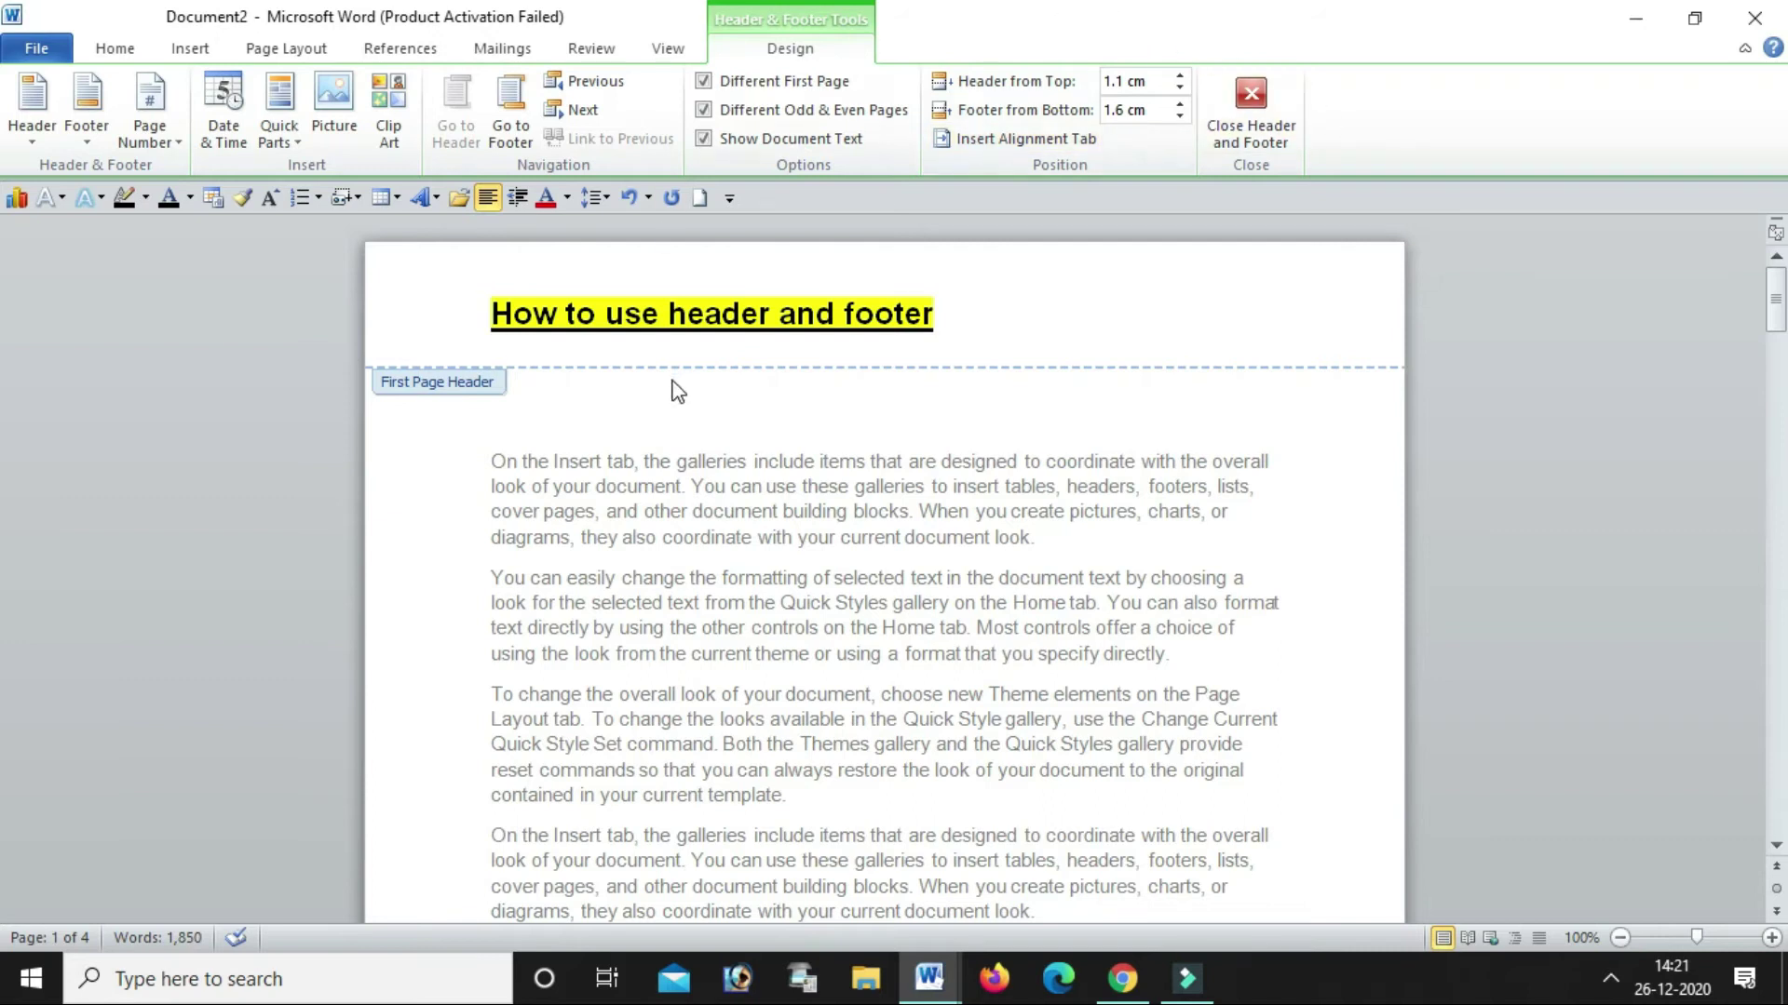
Add a Plain Number 1 page number at the top of the page, then undo it
click(119, 43)
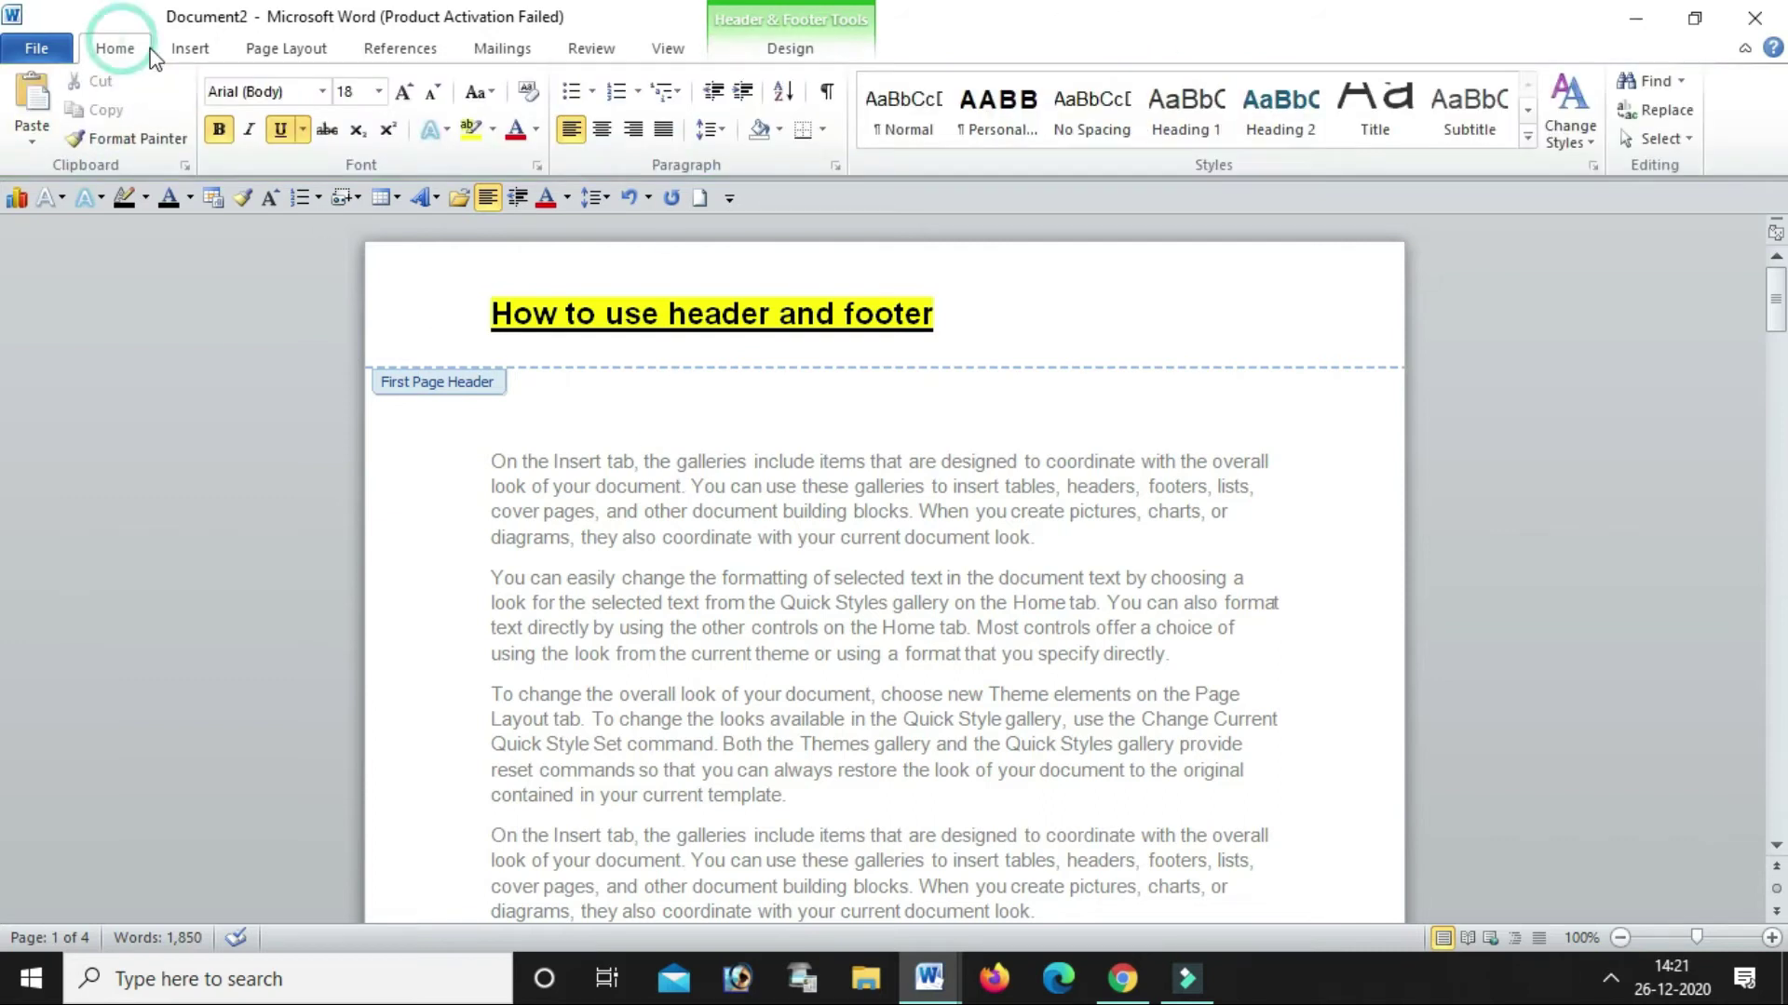
click(193, 51)
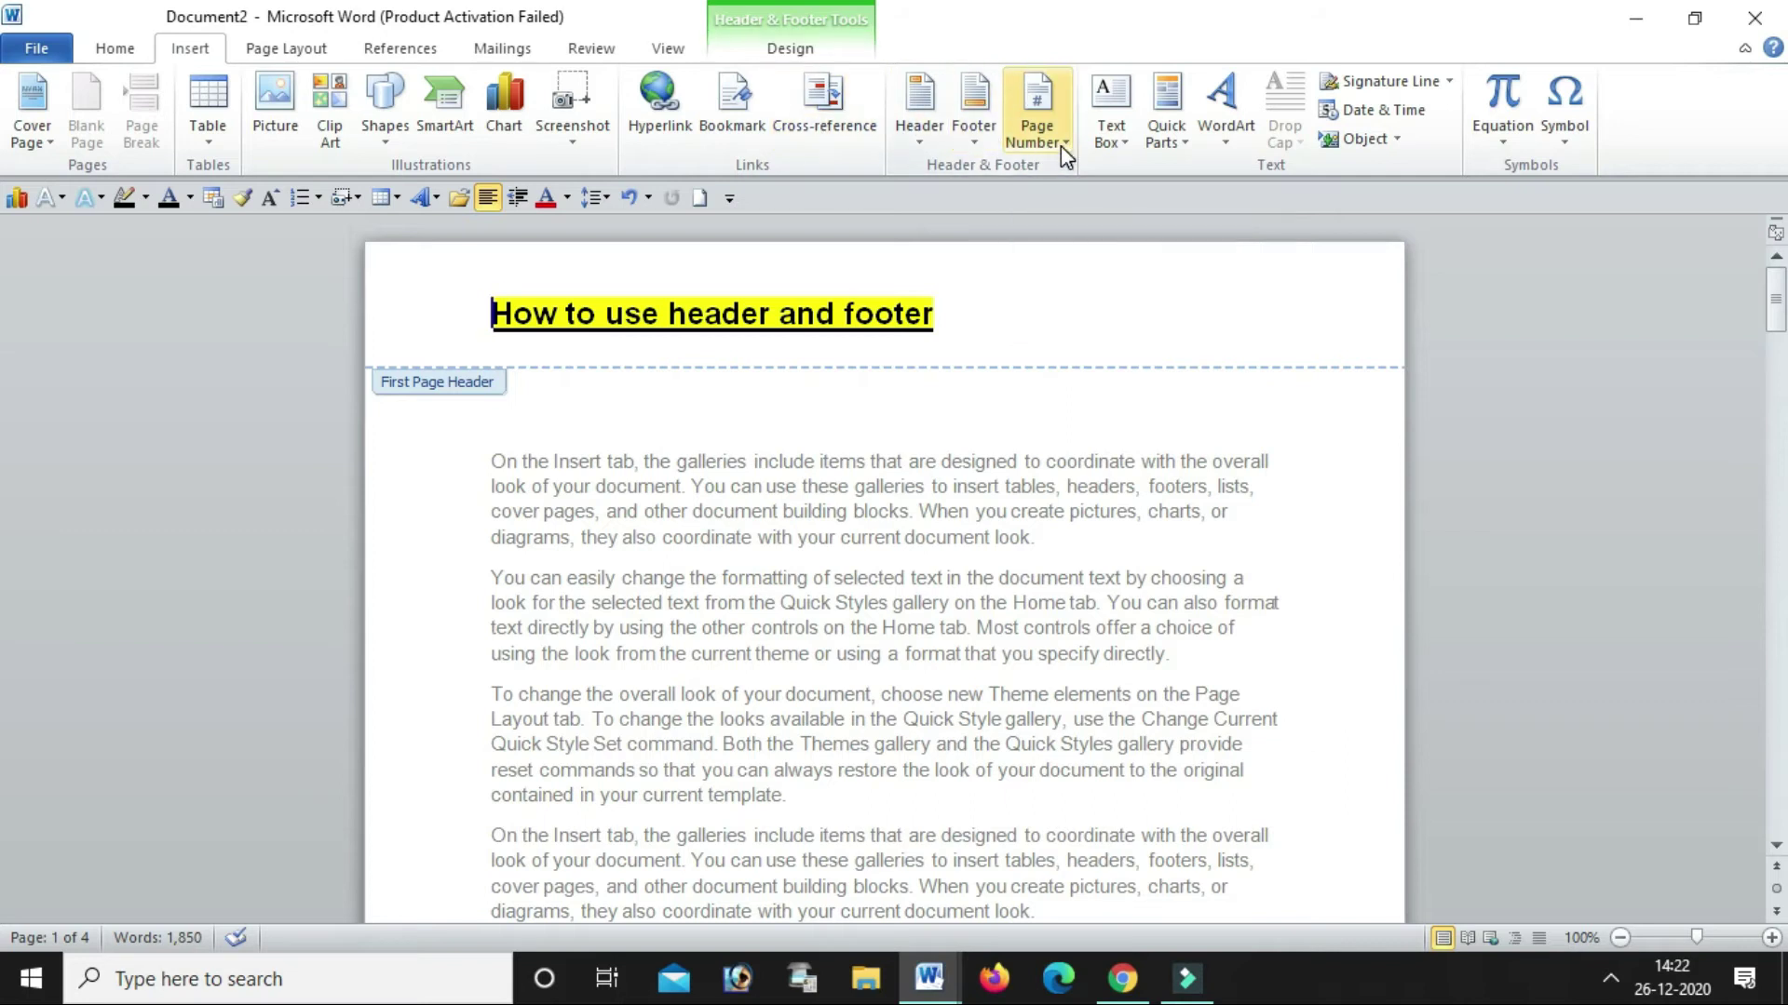
click(1060, 147)
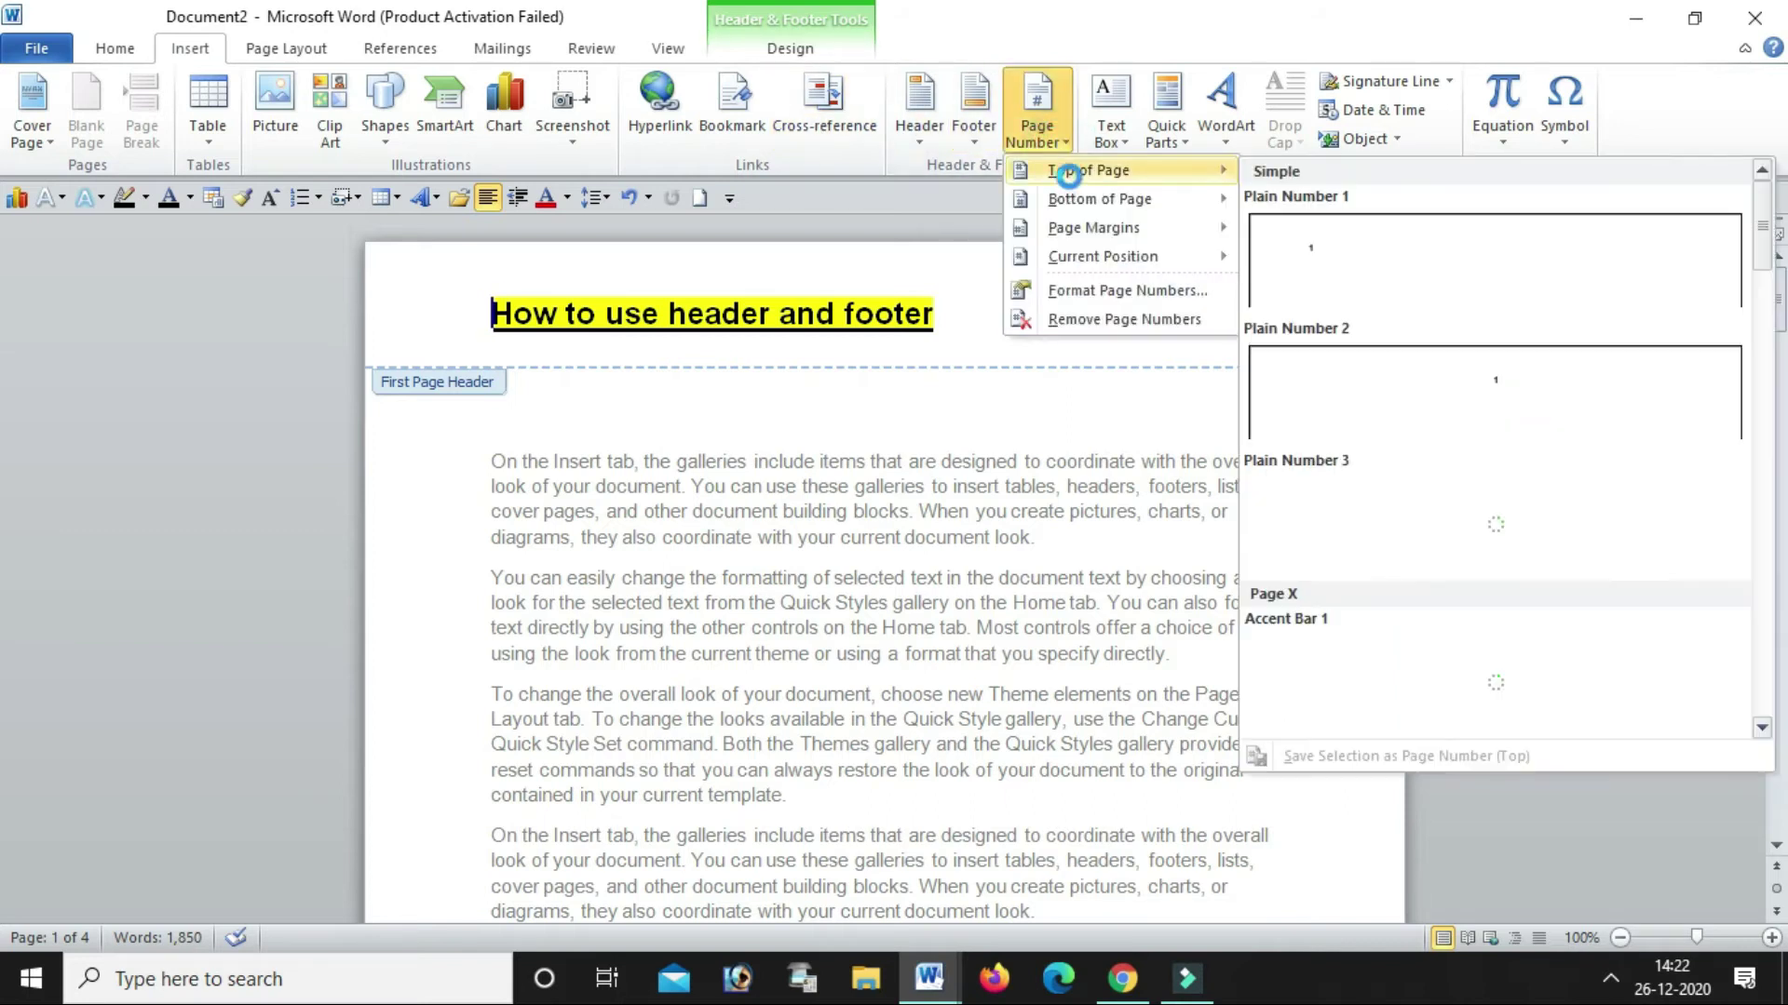
mouse_move(1110, 169)
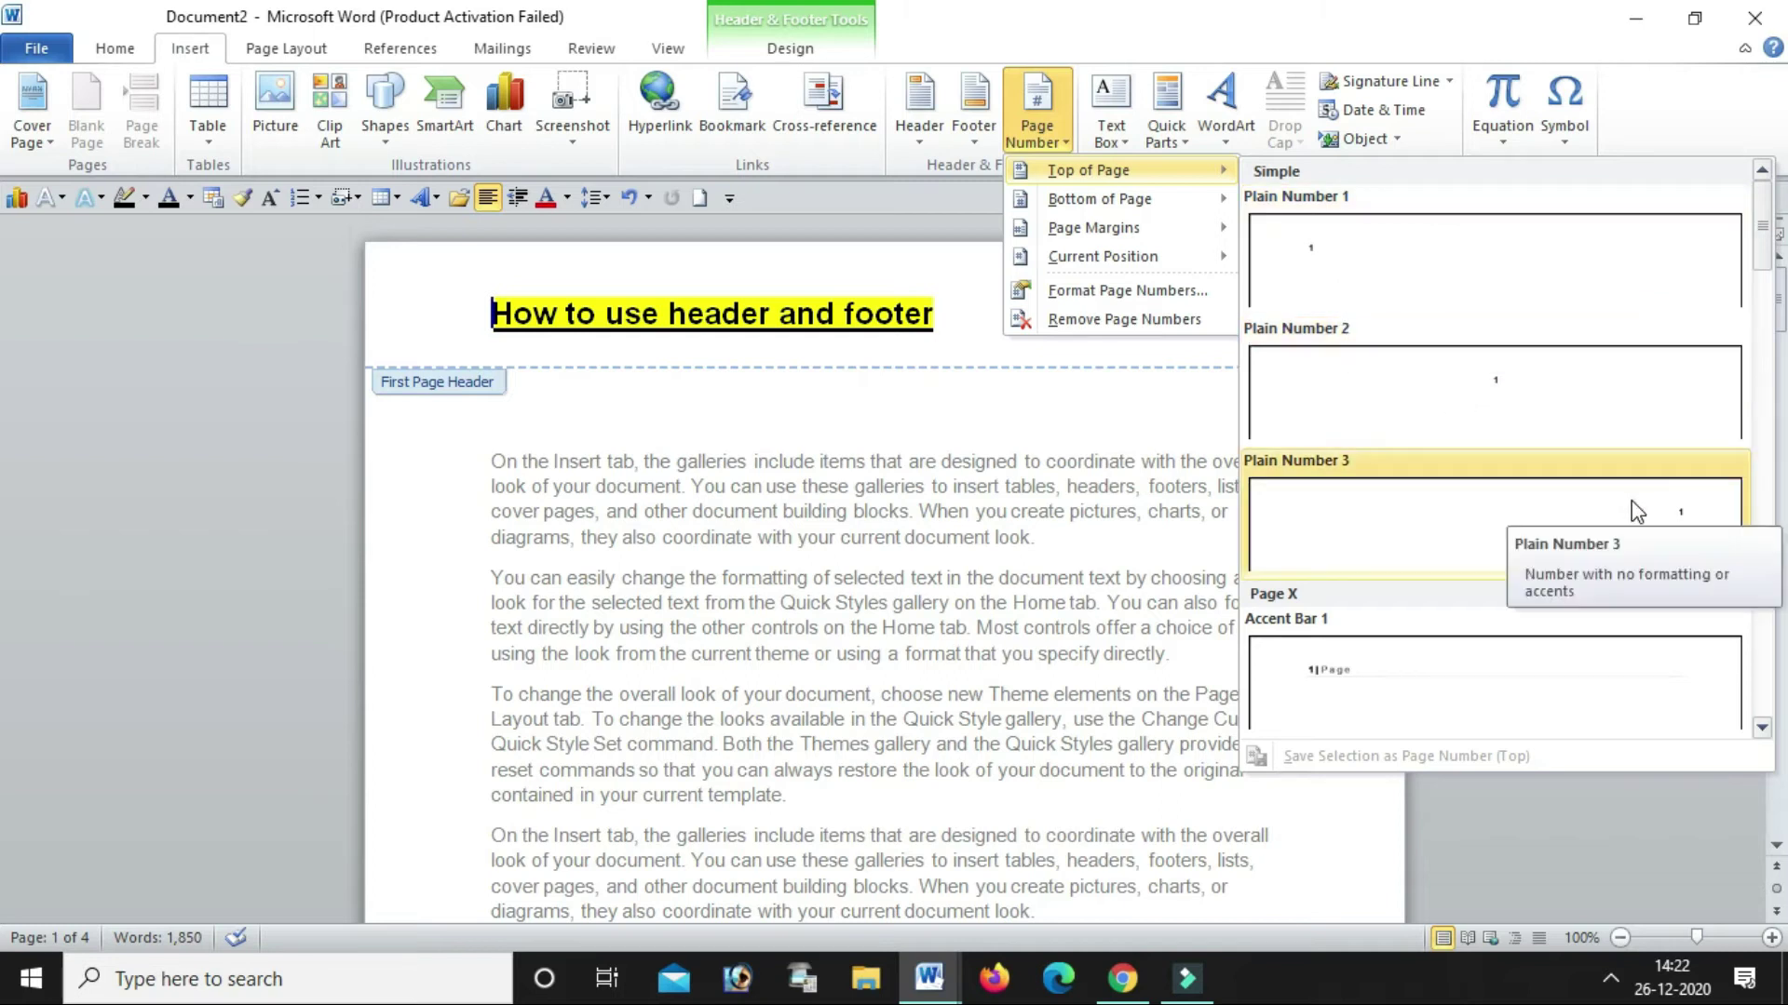
scroll(1415, 641, down, 3)
scroll(1415, 641, down, 3)
scroll(1416, 641, down, 2)
scroll(1415, 640, down, 3)
scroll(1415, 640, up, 5)
scroll(1415, 640, up, 6)
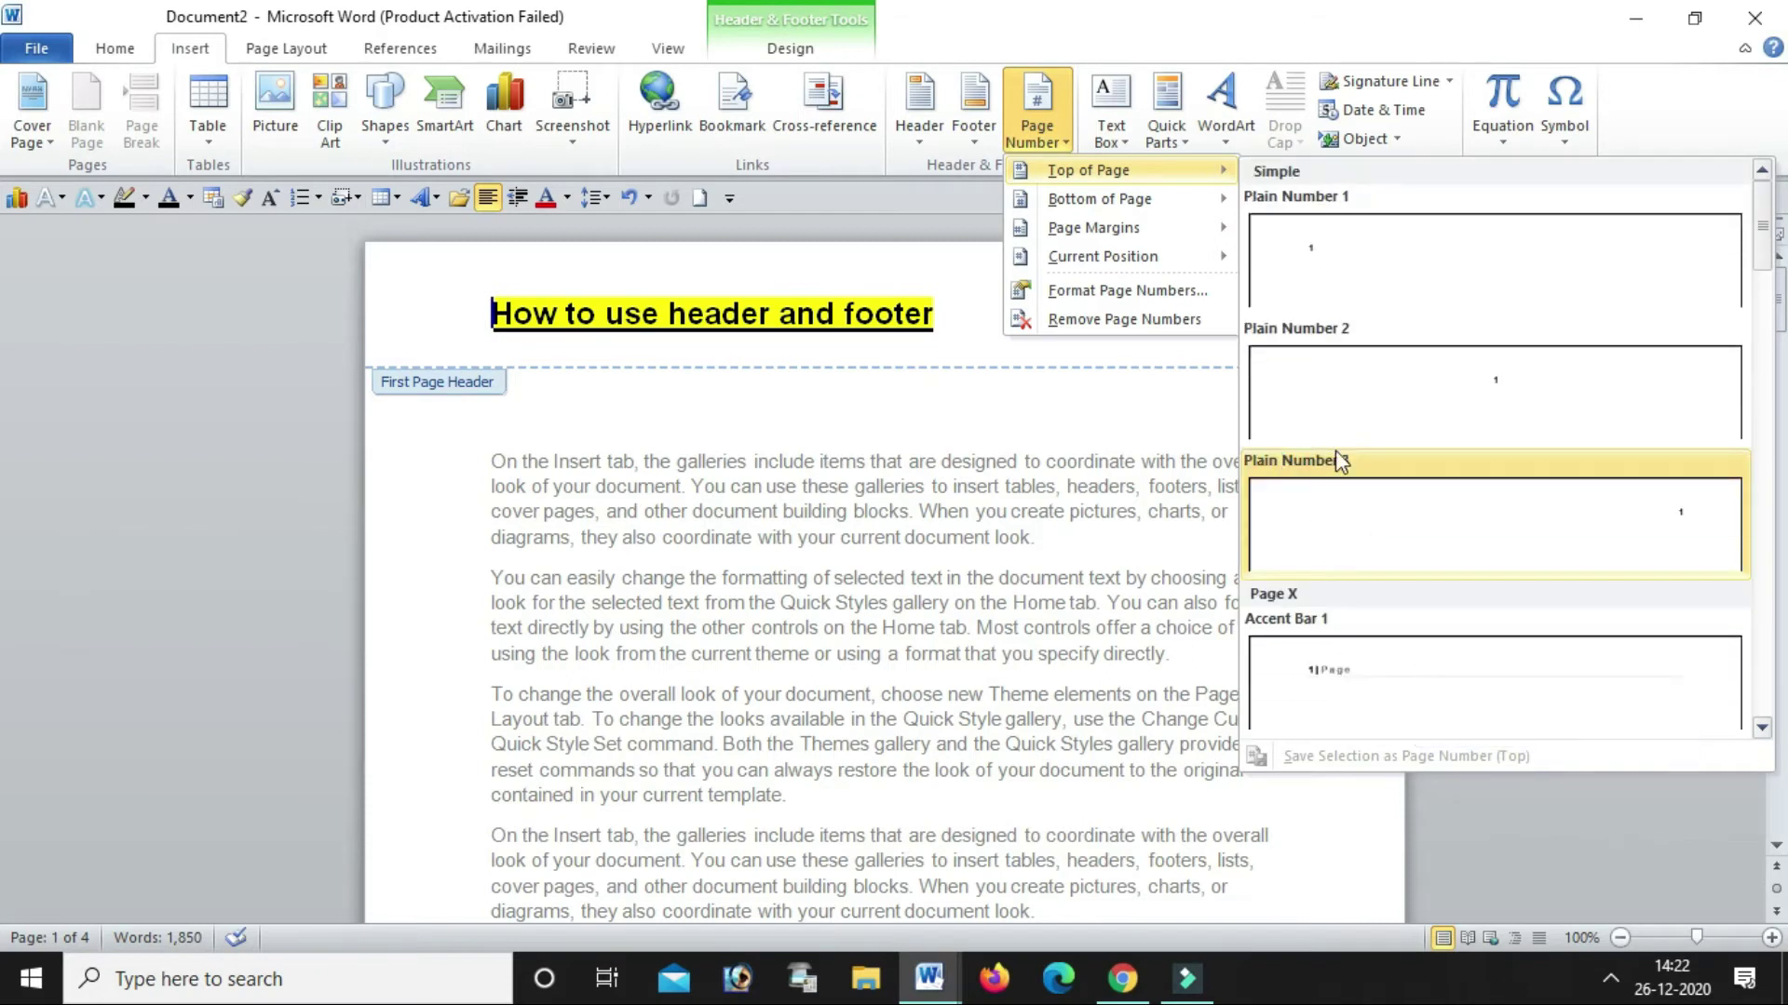
click(1387, 272)
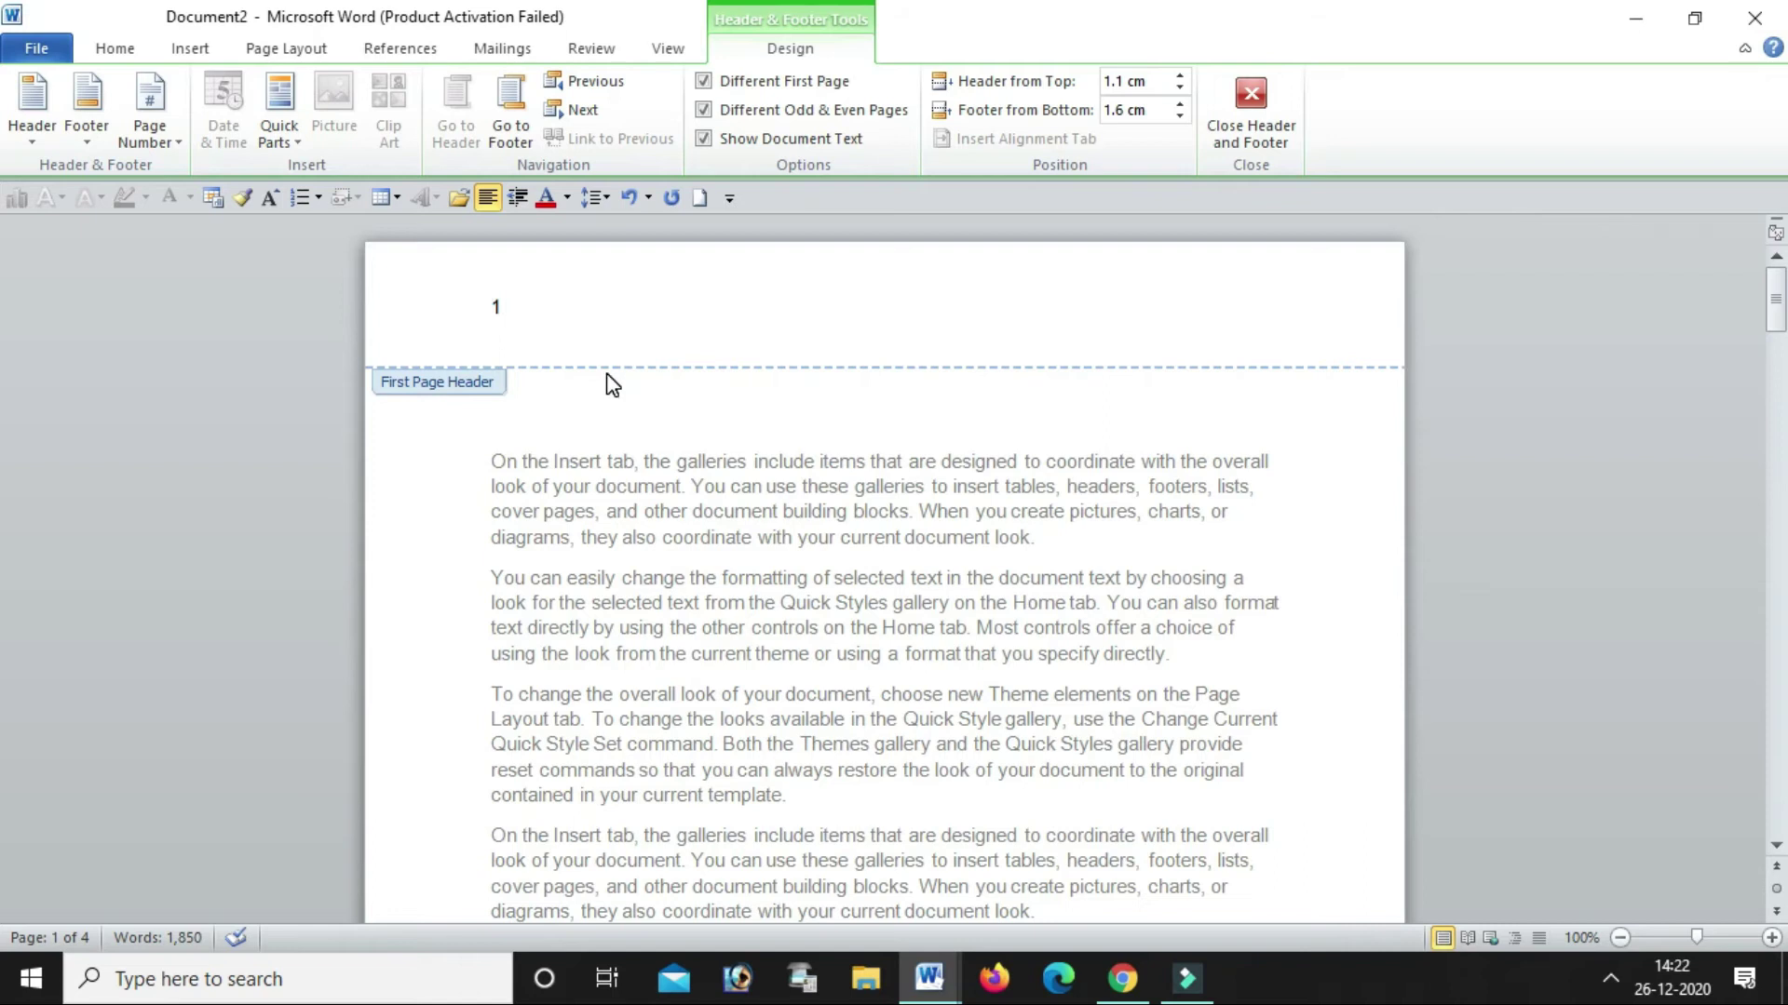
key(ctrl+z)
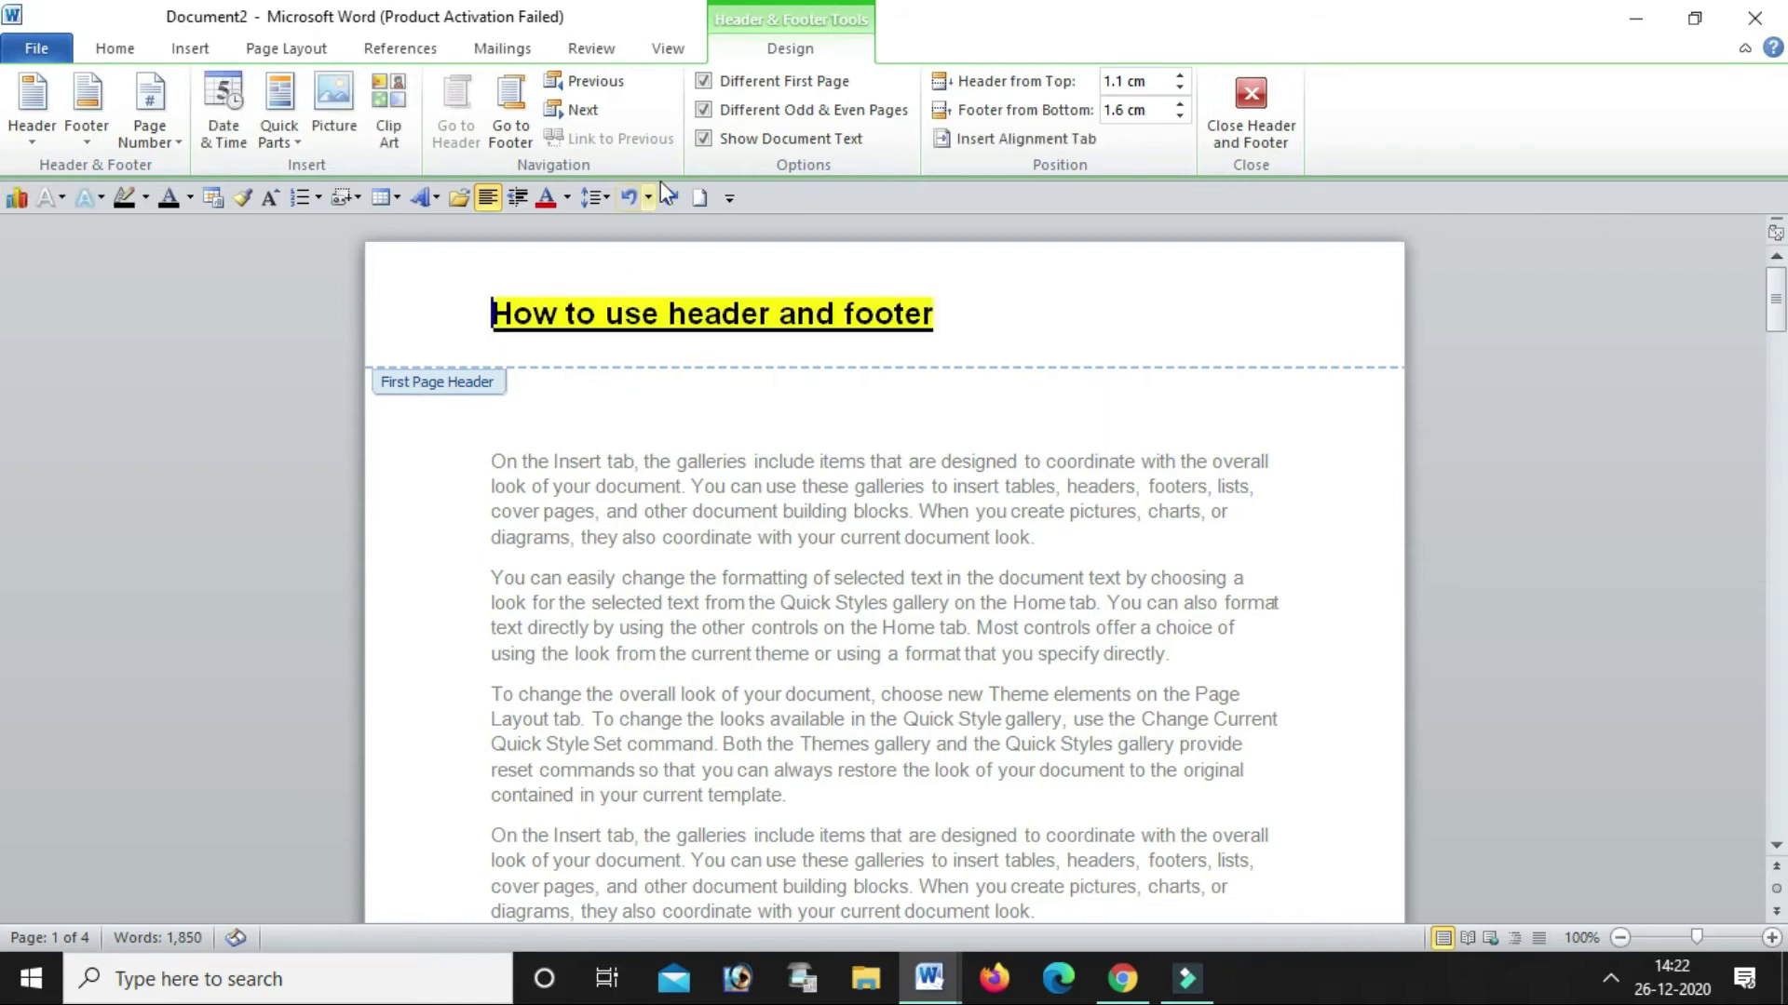
Turn off Different First Page and Different Odd & Even Pages for the header
click(717, 86)
click(705, 109)
click(703, 140)
click(703, 140)
scroll(708, 139, up, 1)
Leave header editing and remove the first page's footer via Insert > Footer
scroll(708, 140, up, 2)
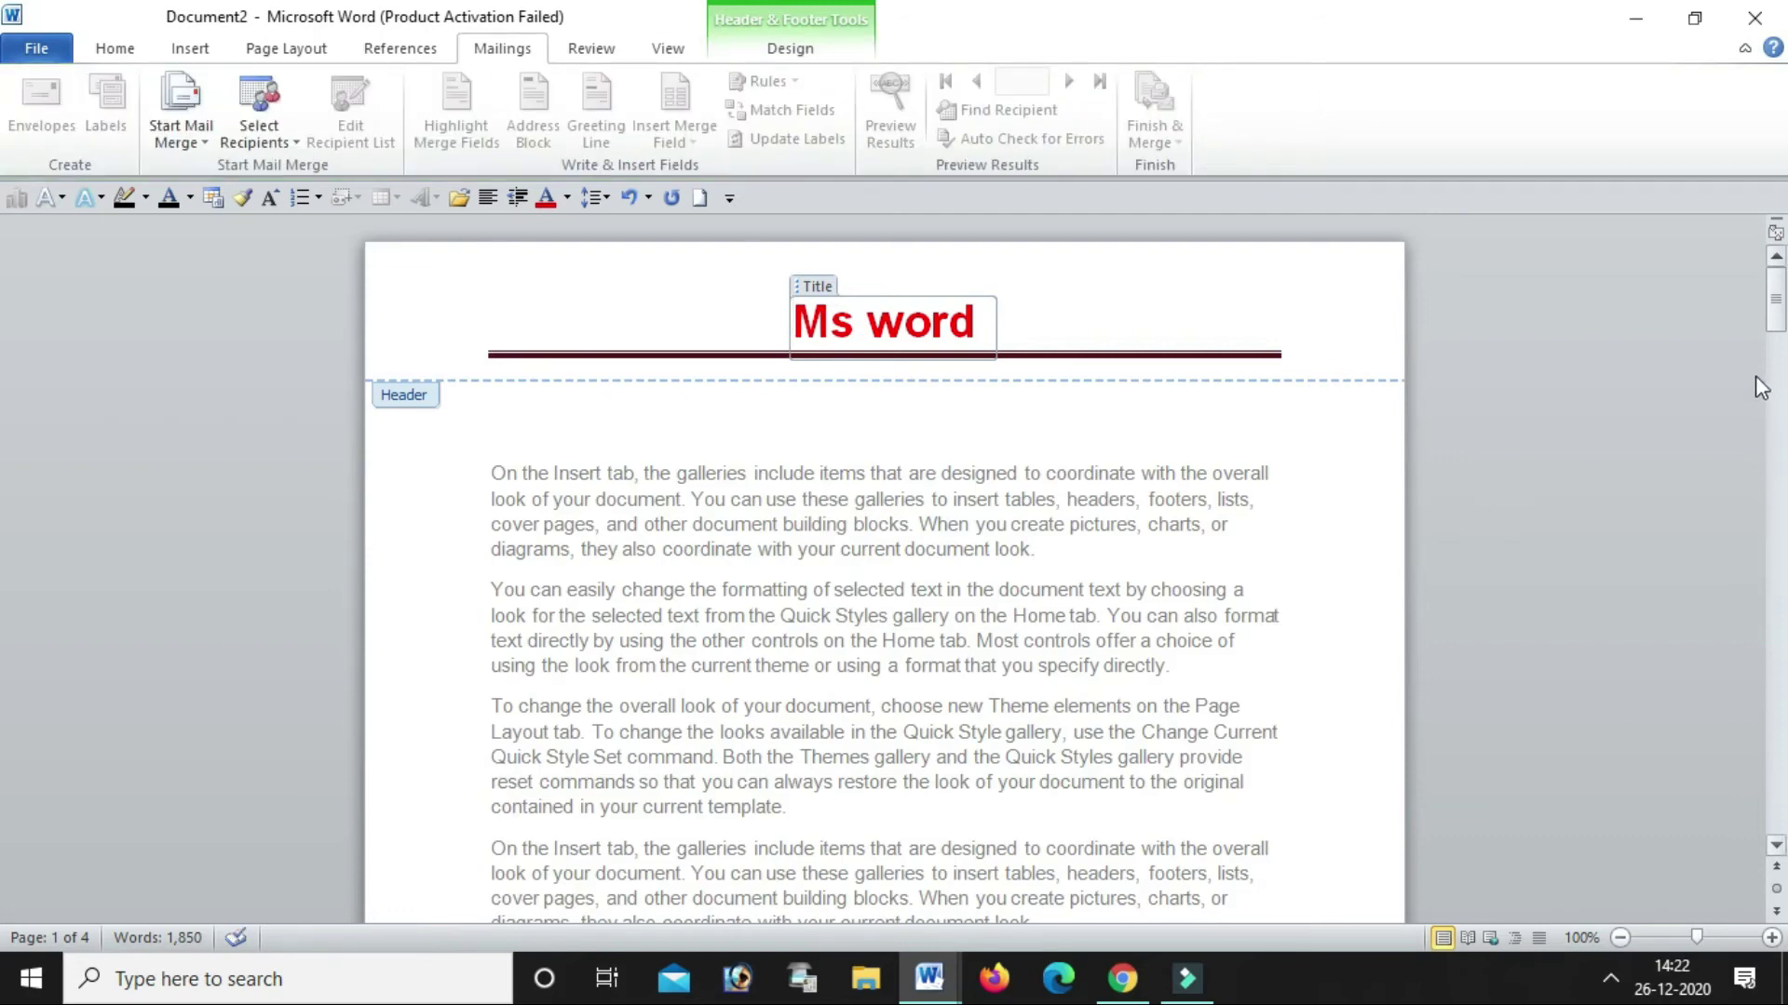
double_click(1066, 497)
scroll(1066, 489, up, 3)
scroll(1066, 489, up, 3)
scroll(1065, 488, up, 5)
scroll(1065, 488, up, 5)
scroll(1065, 487, up, 5)
scroll(1064, 486, up, 5)
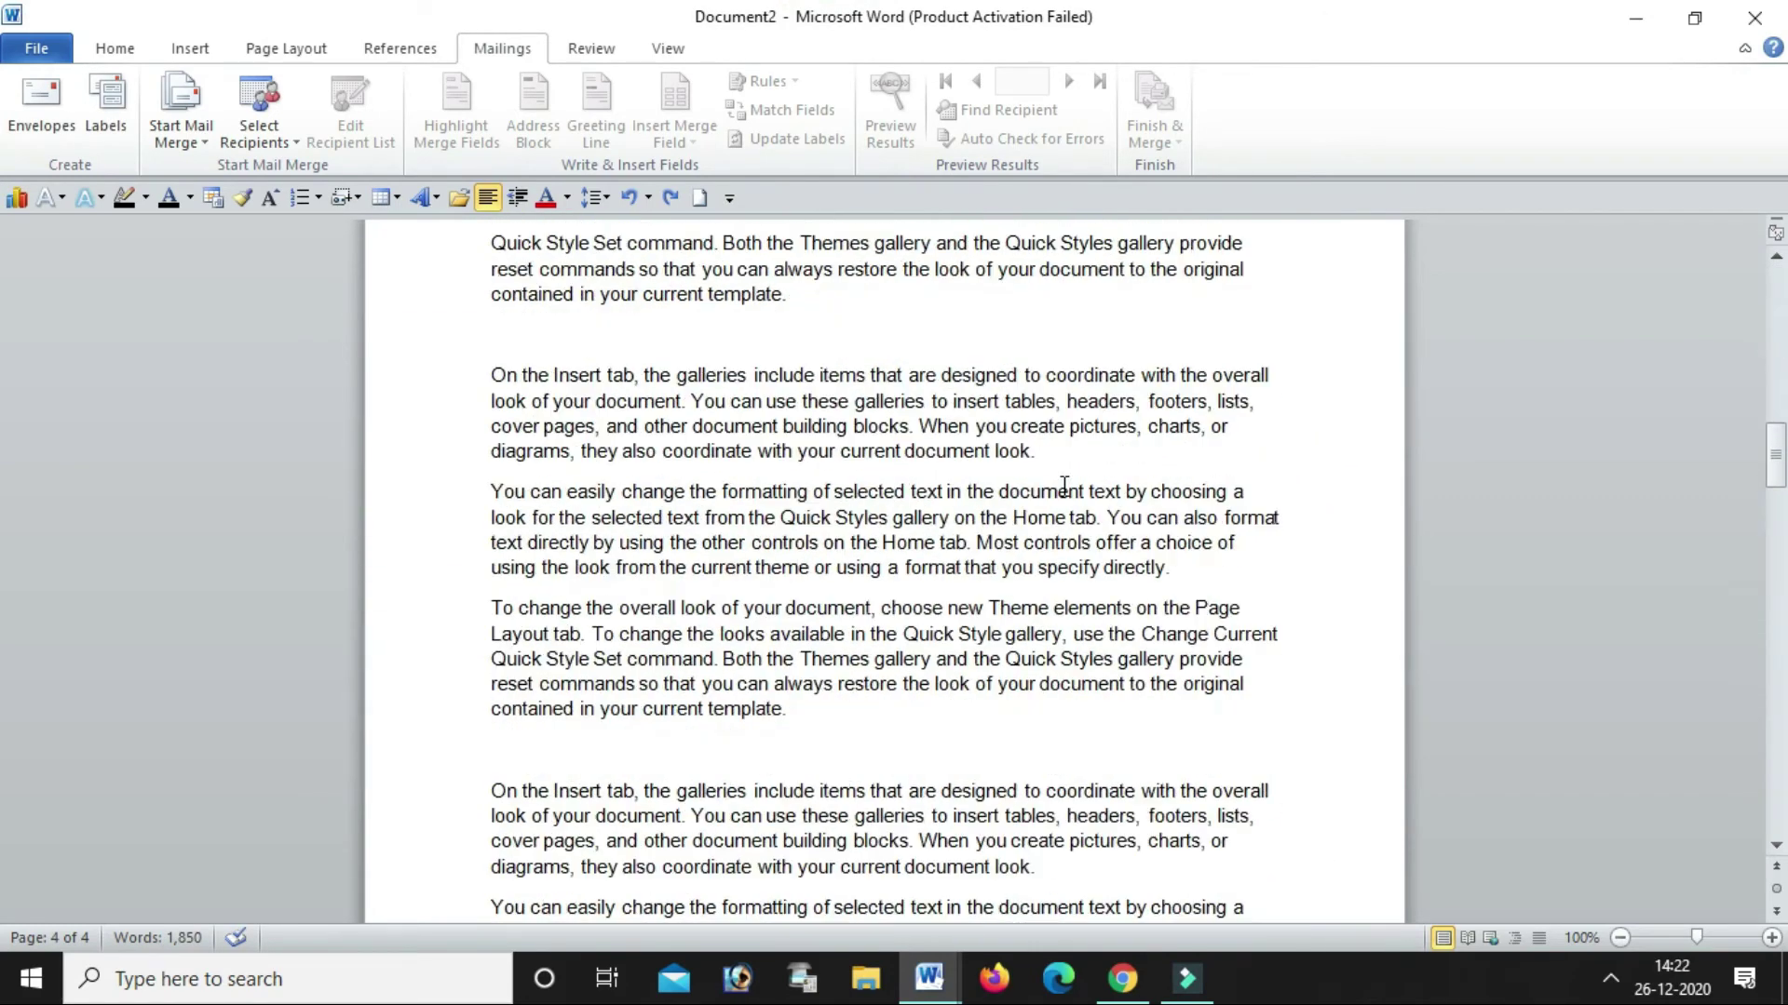
scroll(1064, 486, up, 5)
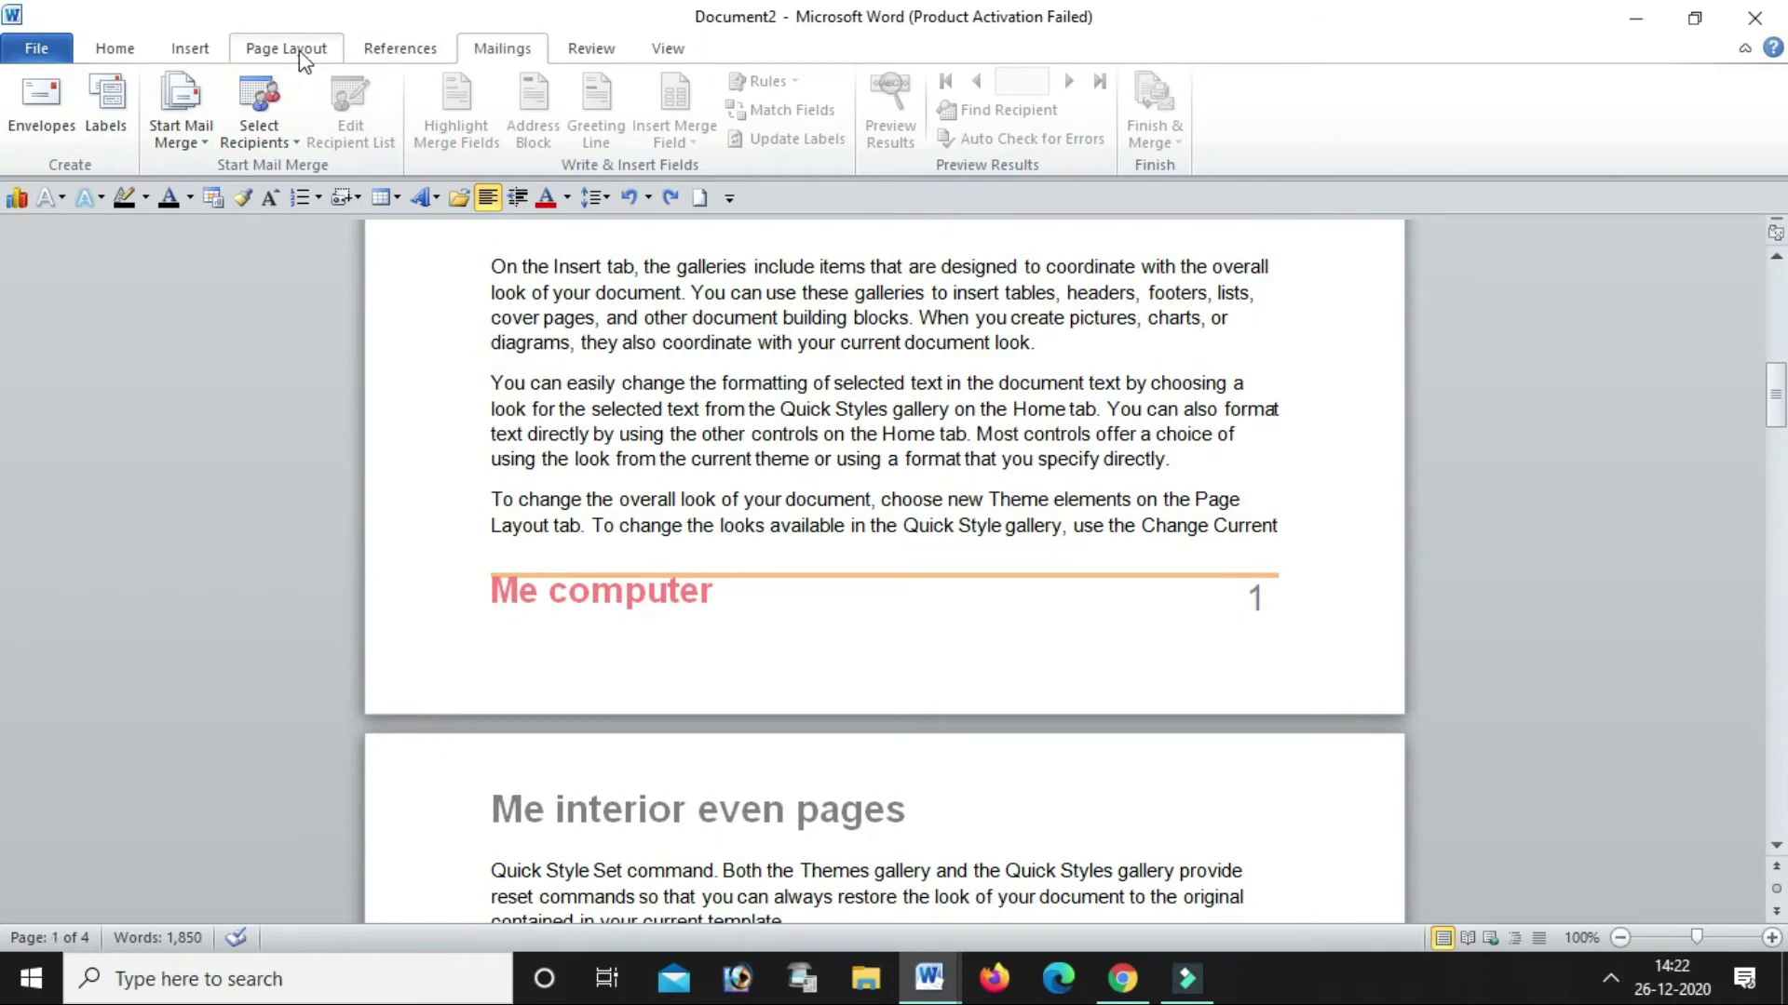
click(192, 48)
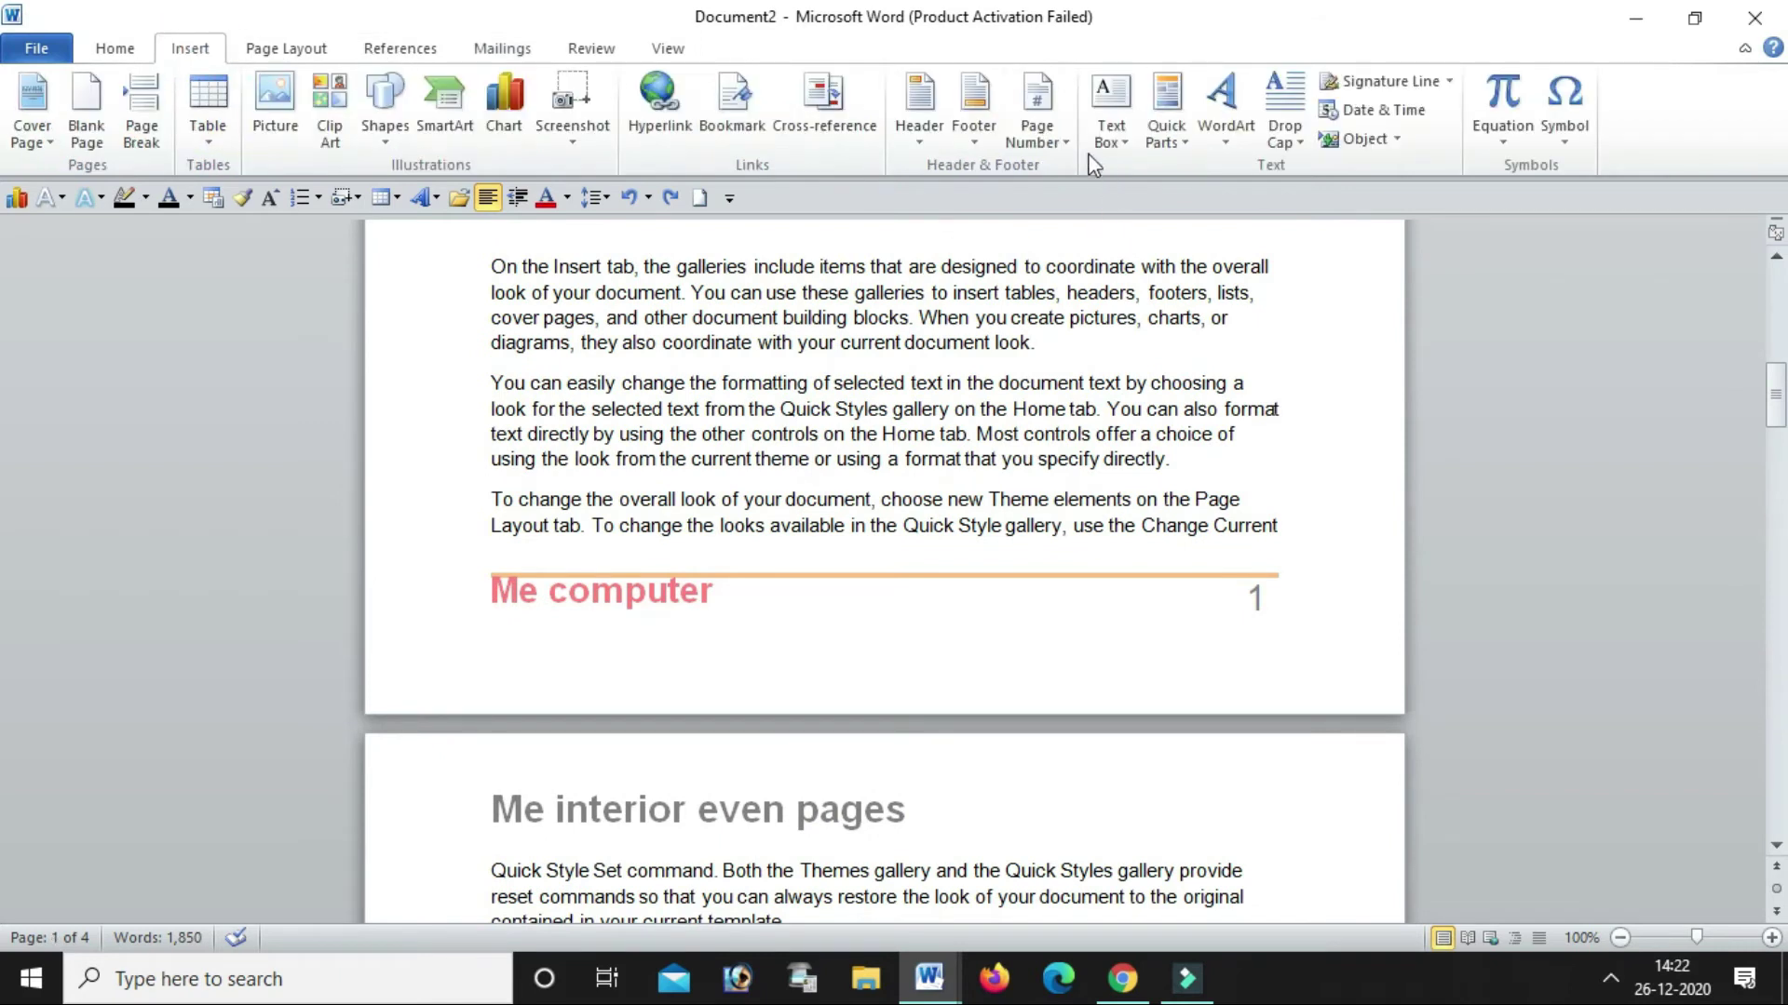
click(970, 142)
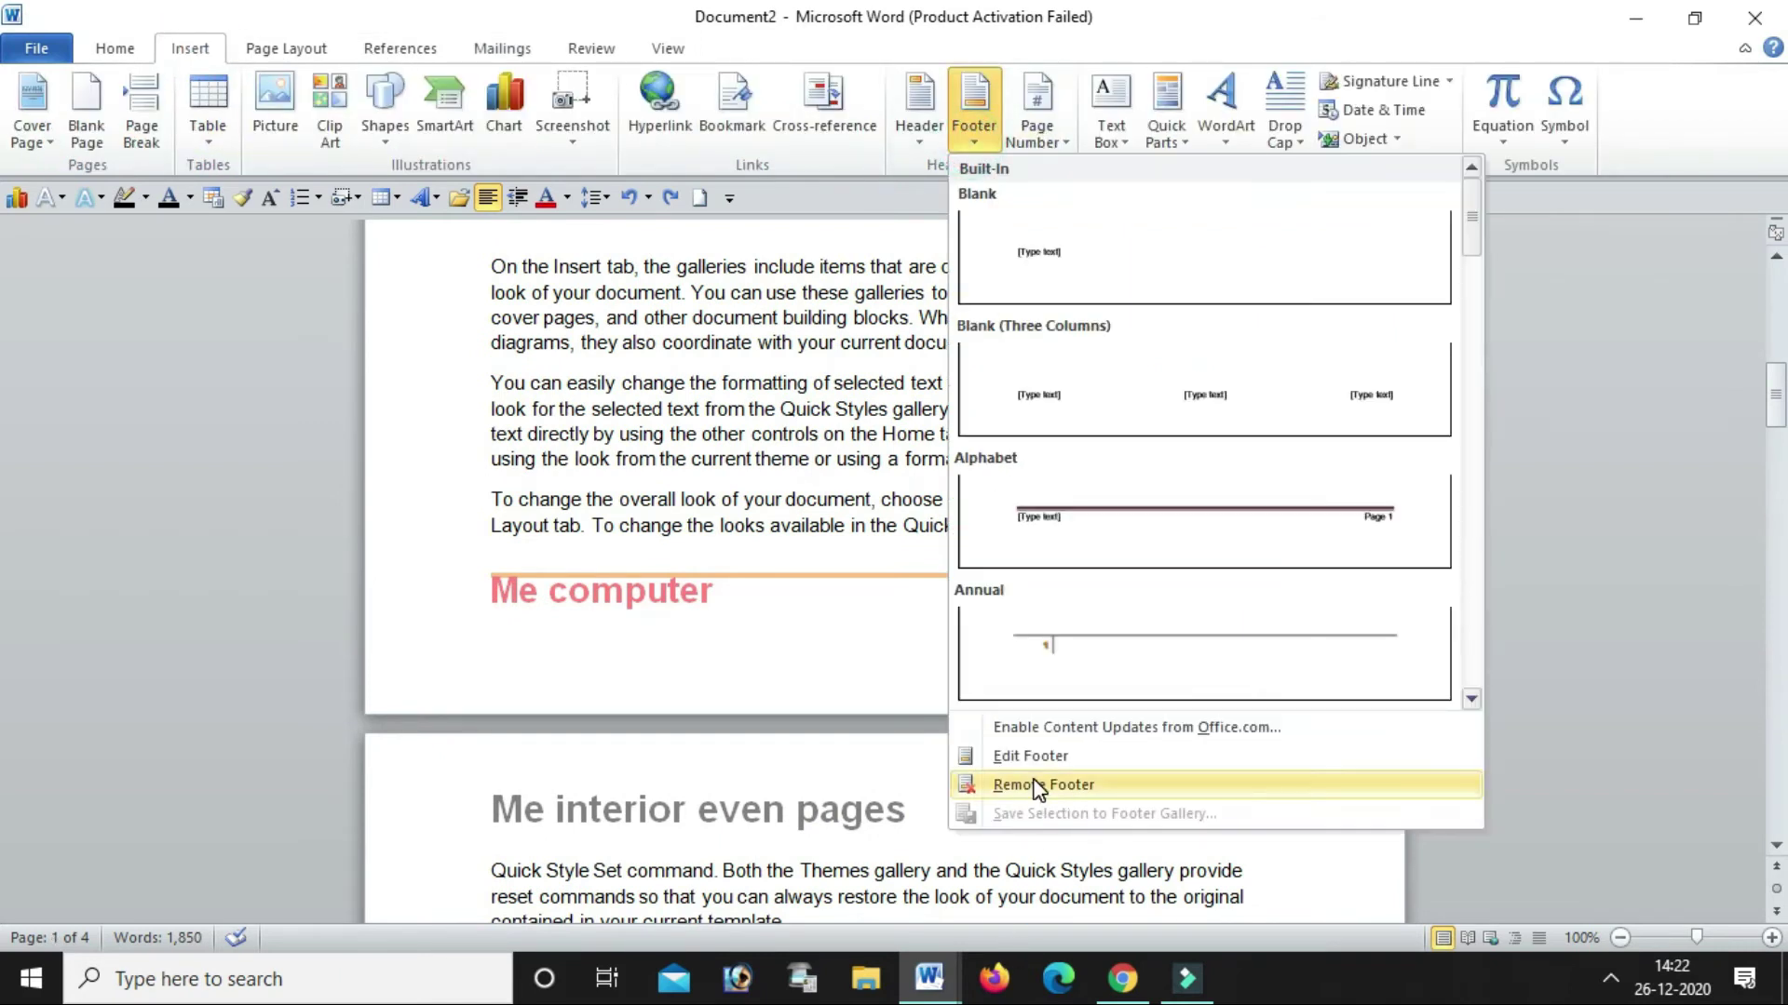
click(1040, 786)
Remove the "Ms word" header from page 1
scroll(924, 376, up, 6)
scroll(884, 484, up, 1)
scroll(842, 596, up, 8)
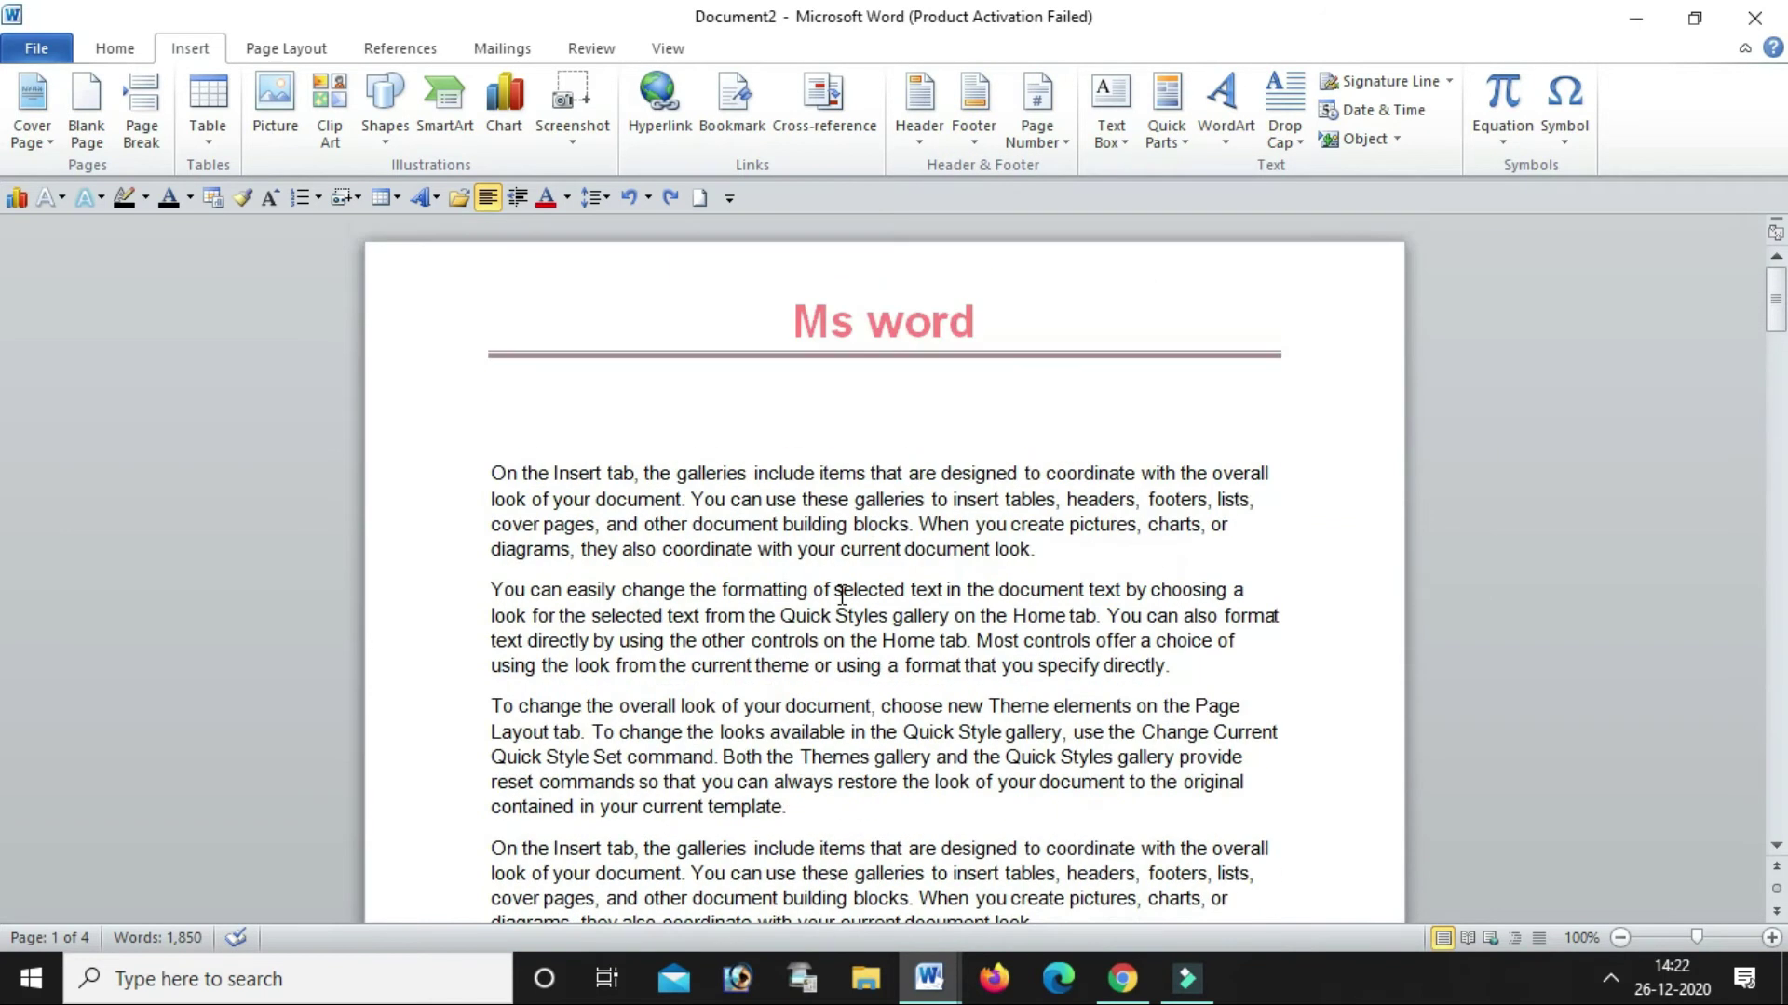
double_click(944, 334)
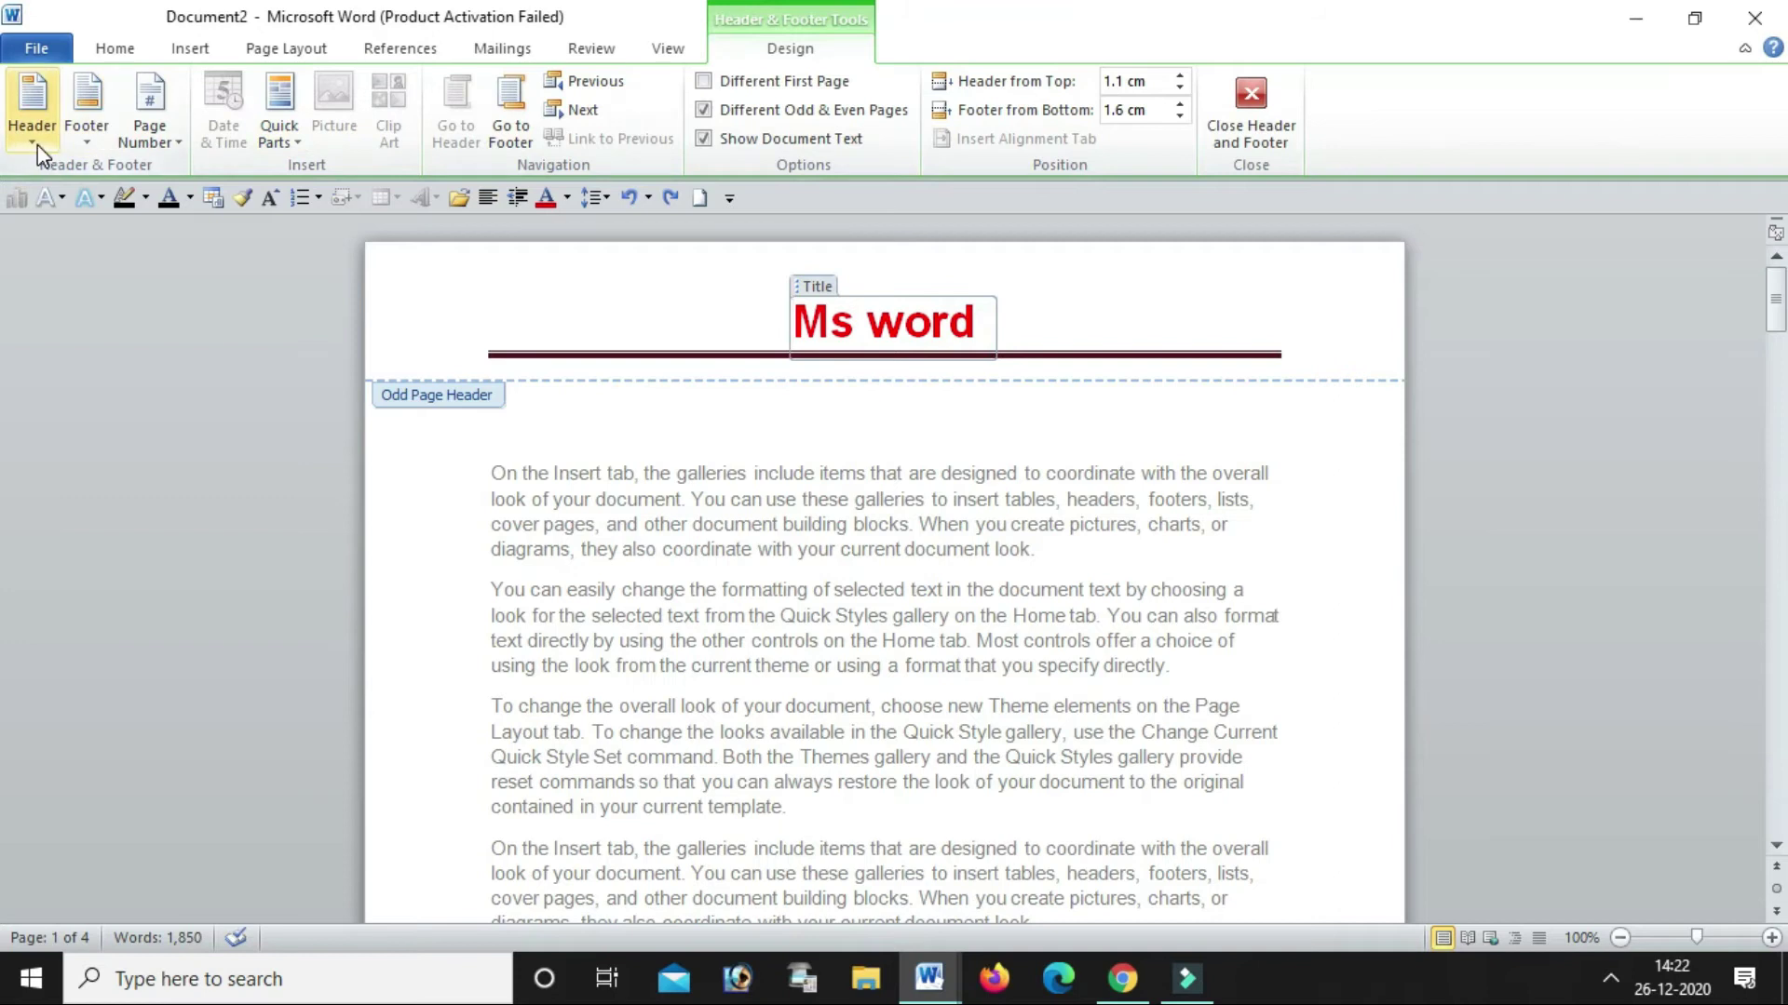
click(36, 138)
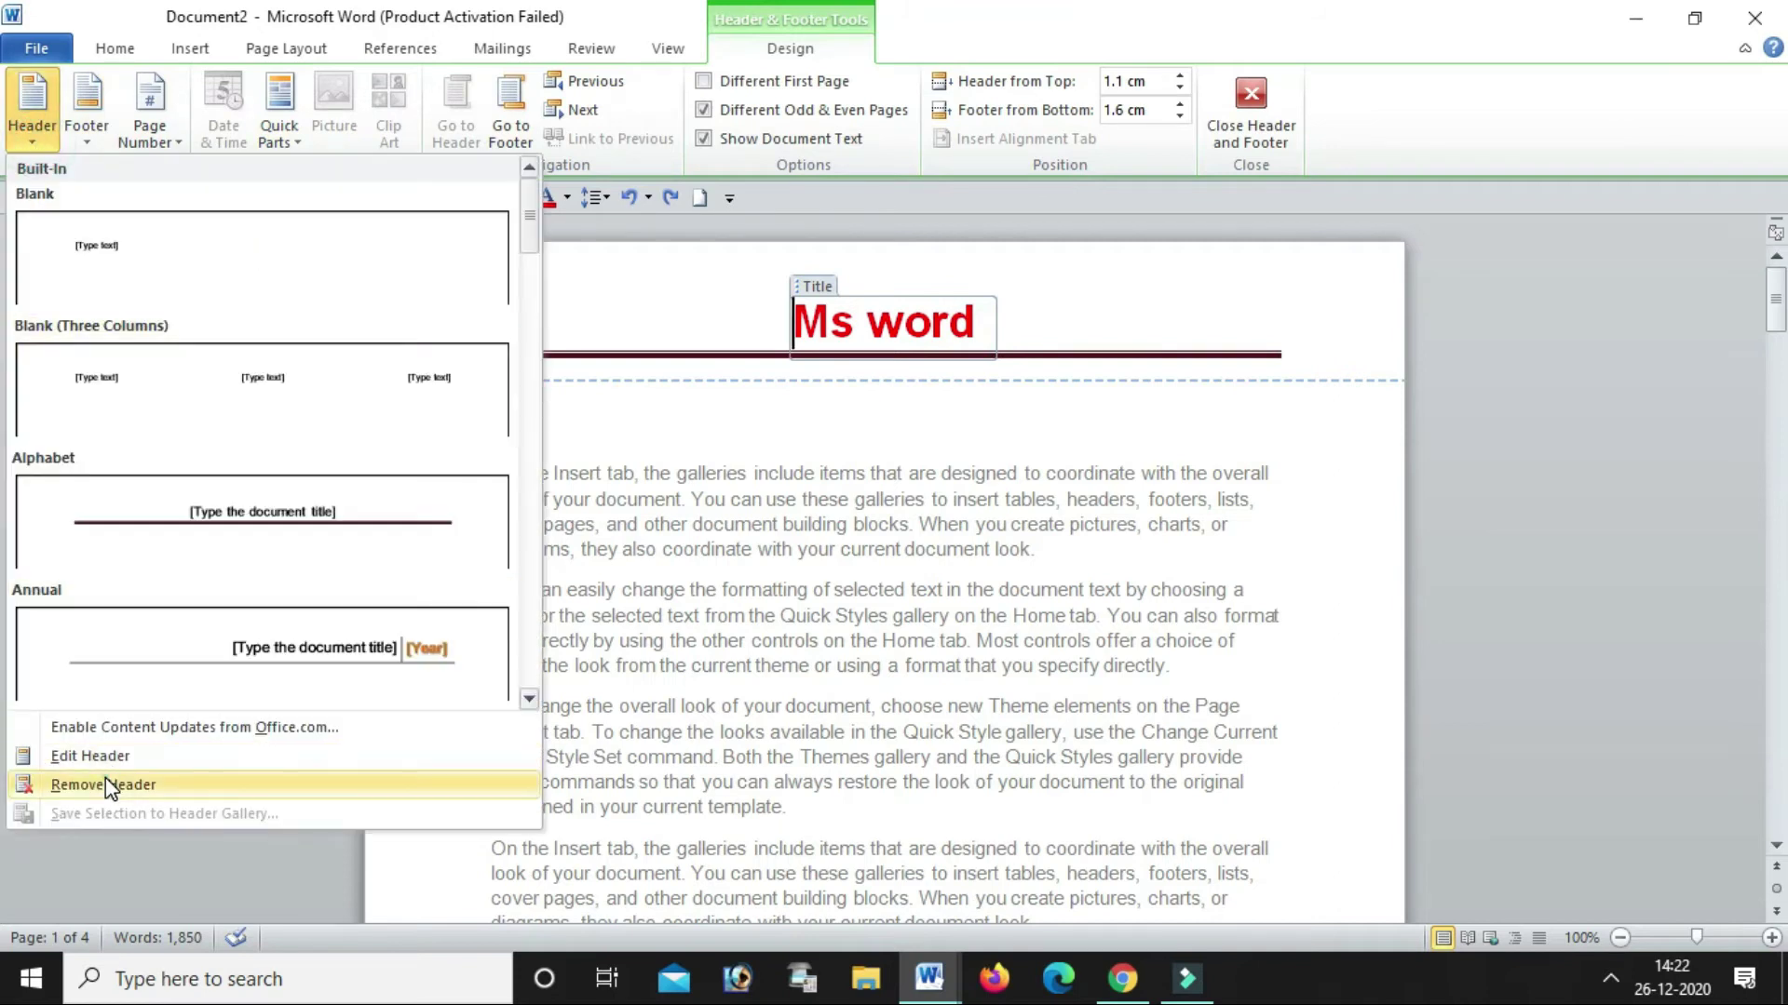
click(104, 785)
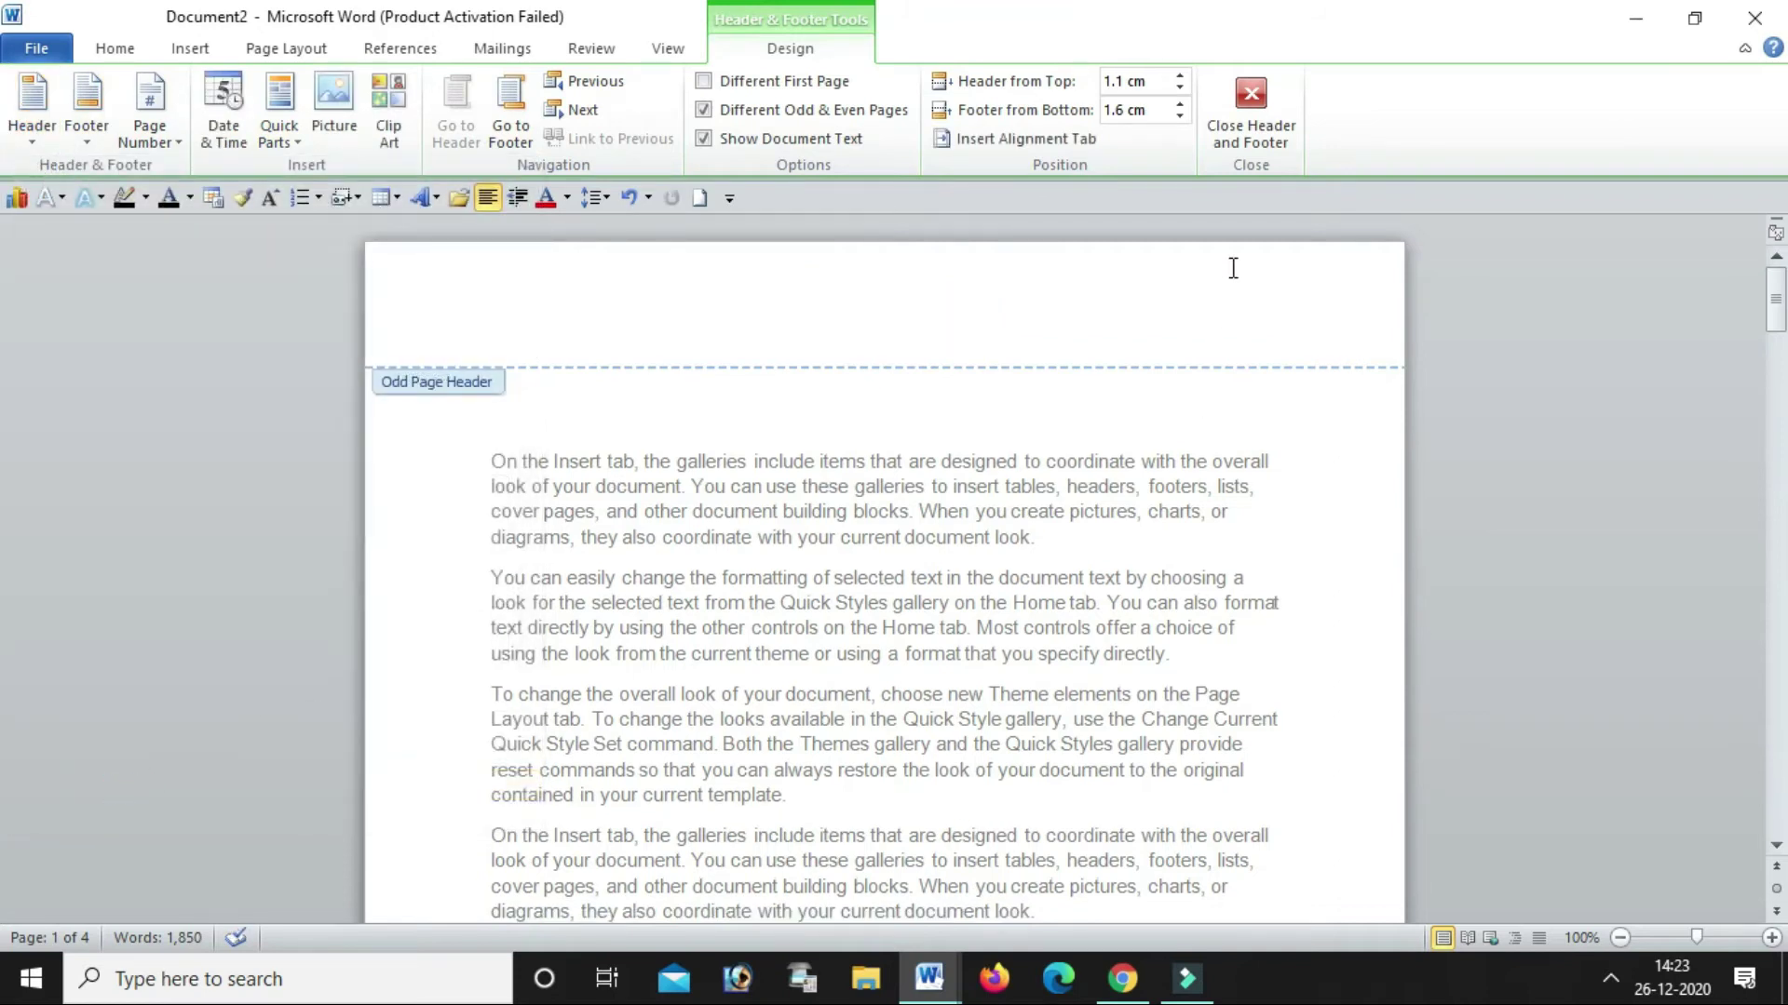
Close header editing, then edit the page 3 footer below "Me computer"
click(1250, 93)
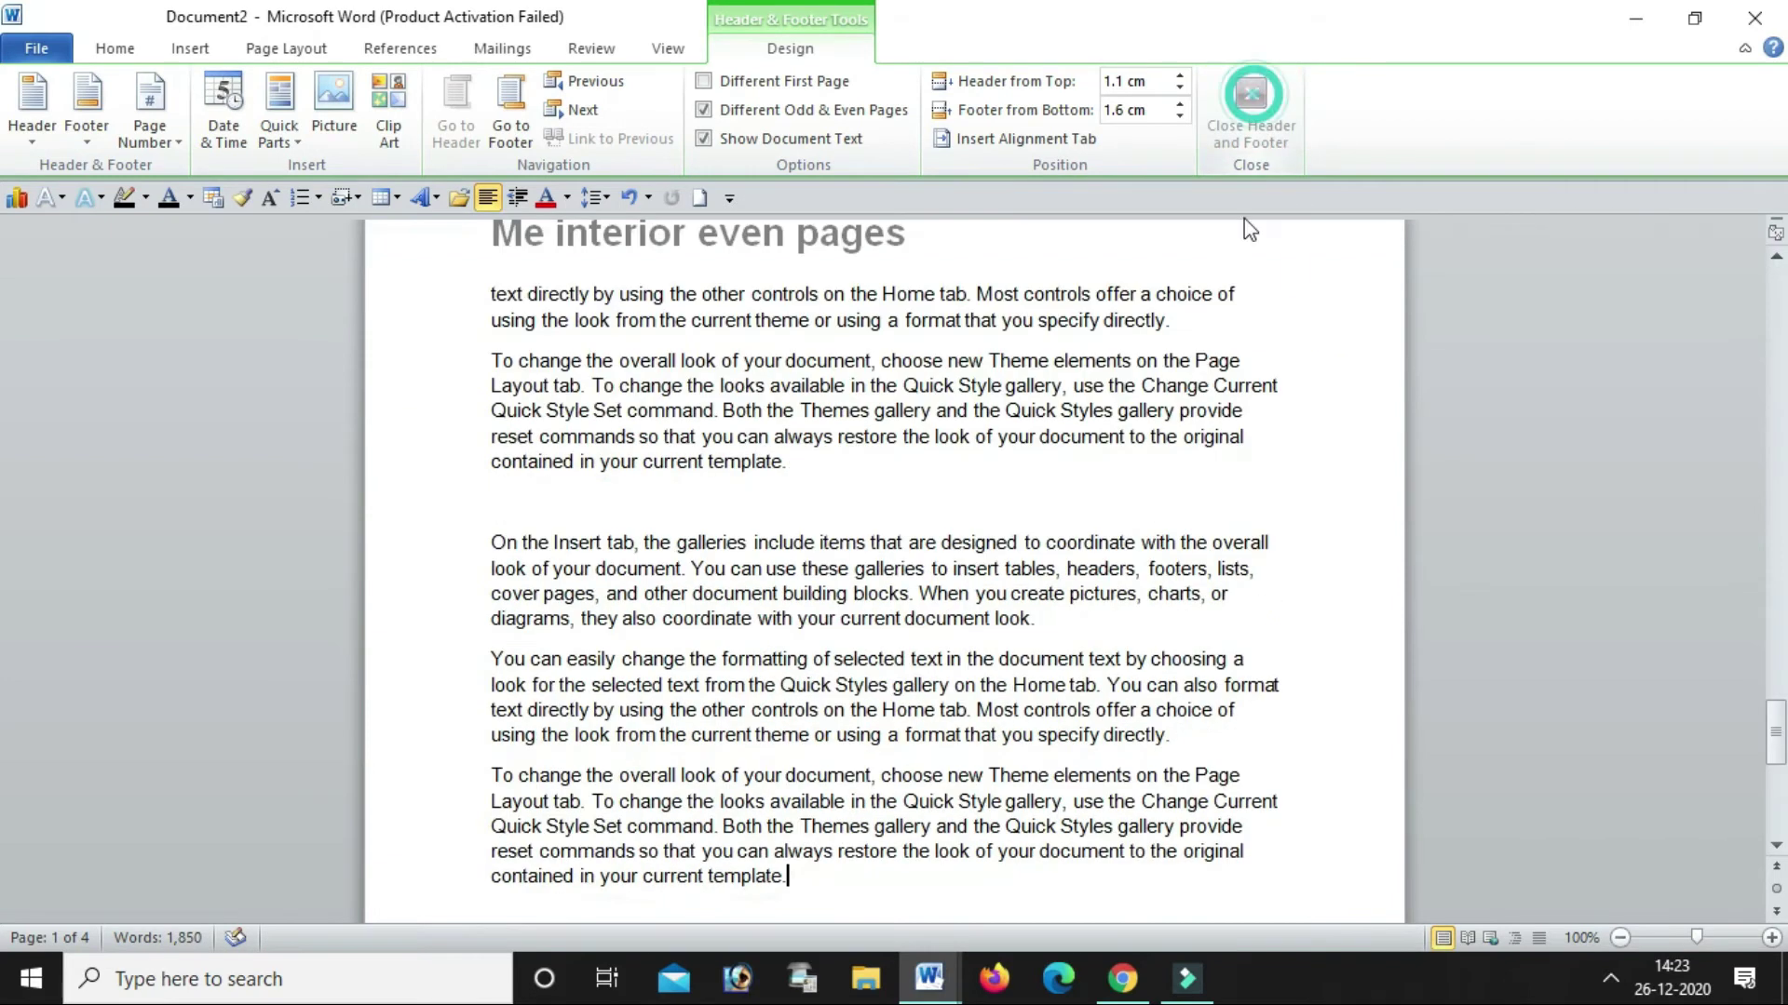
scroll(1074, 577, down, 3)
scroll(1075, 598, up, 2)
scroll(1075, 598, up, 6)
scroll(1077, 600, up, 3)
scroll(1077, 600, up, 3)
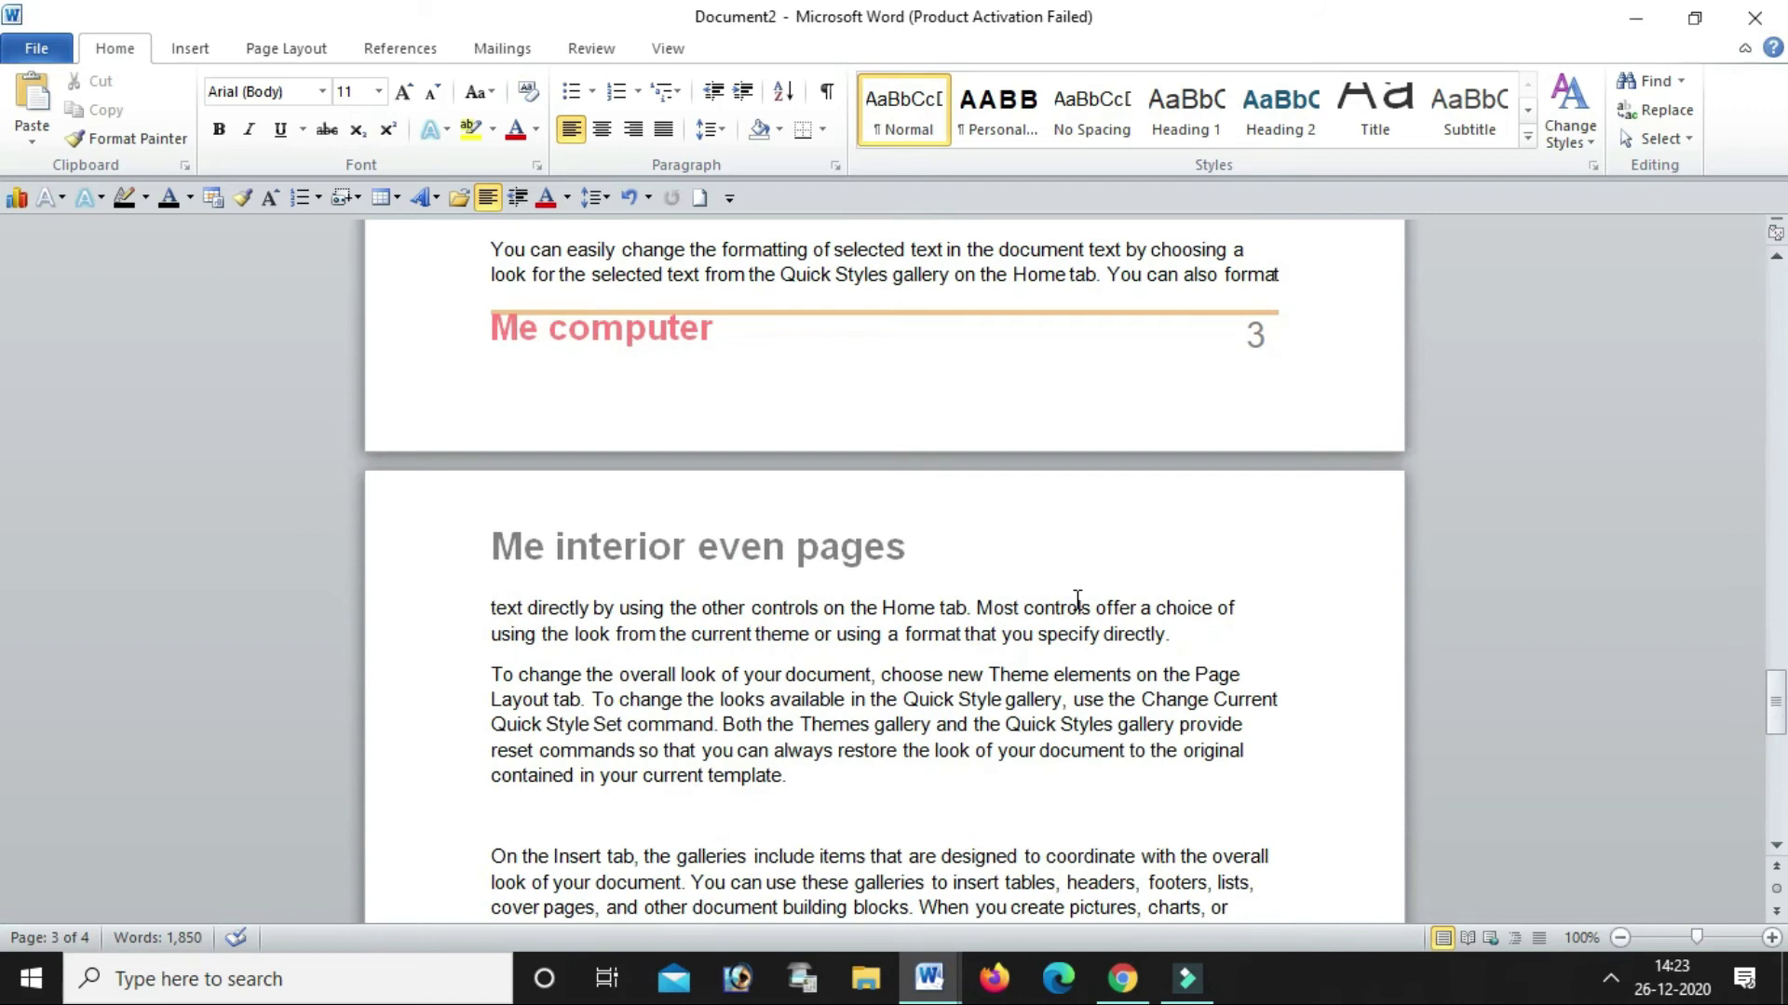
scroll(1108, 593, up, 4)
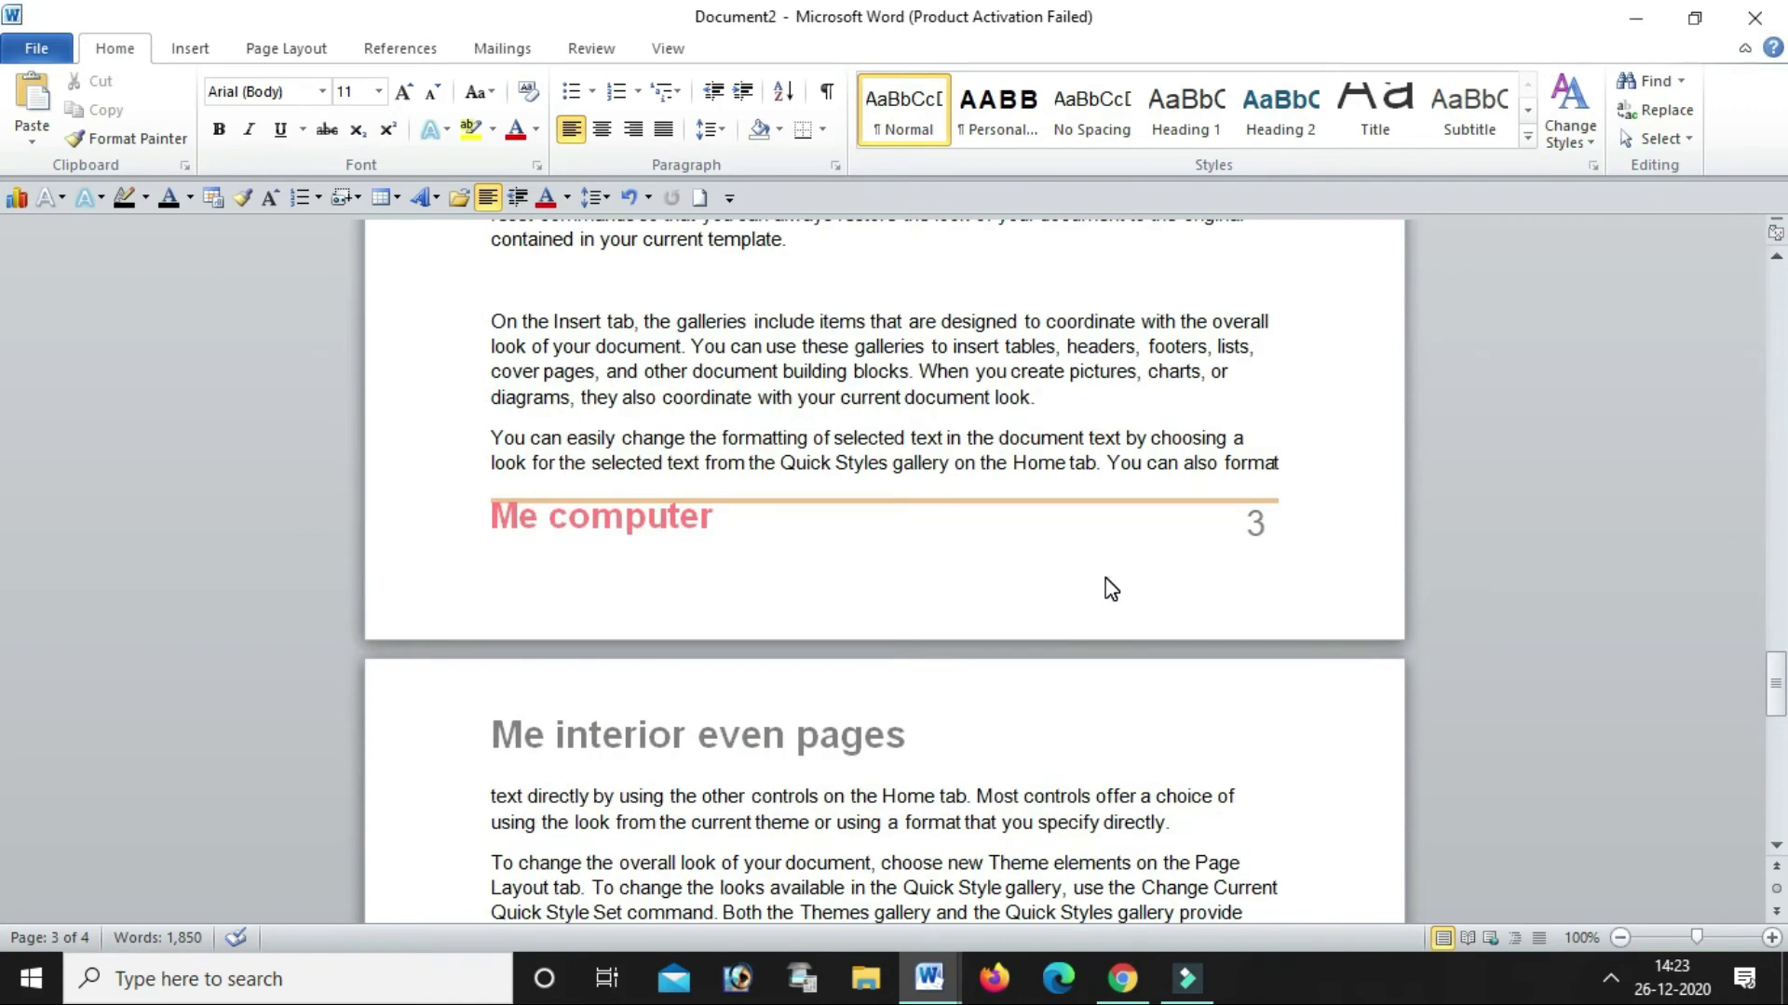
double_click(994, 538)
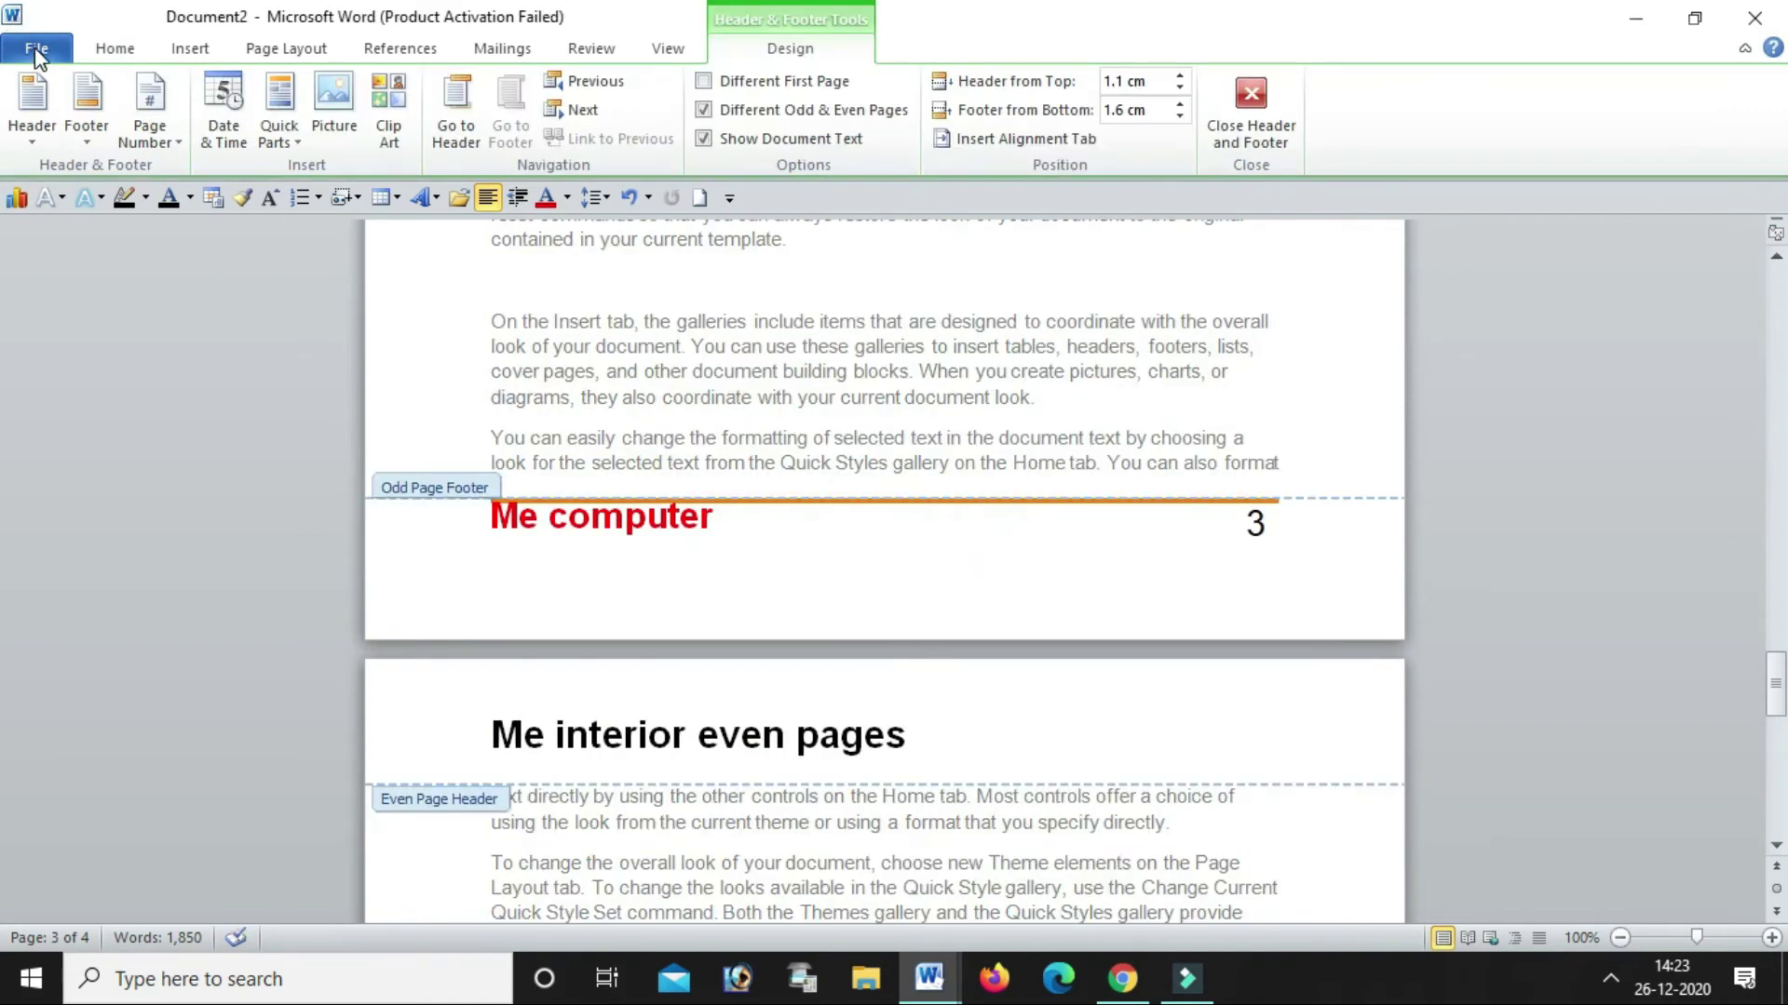
click(842, 542)
Try the Conservative footer with a centred page number, then undo it
click(84, 142)
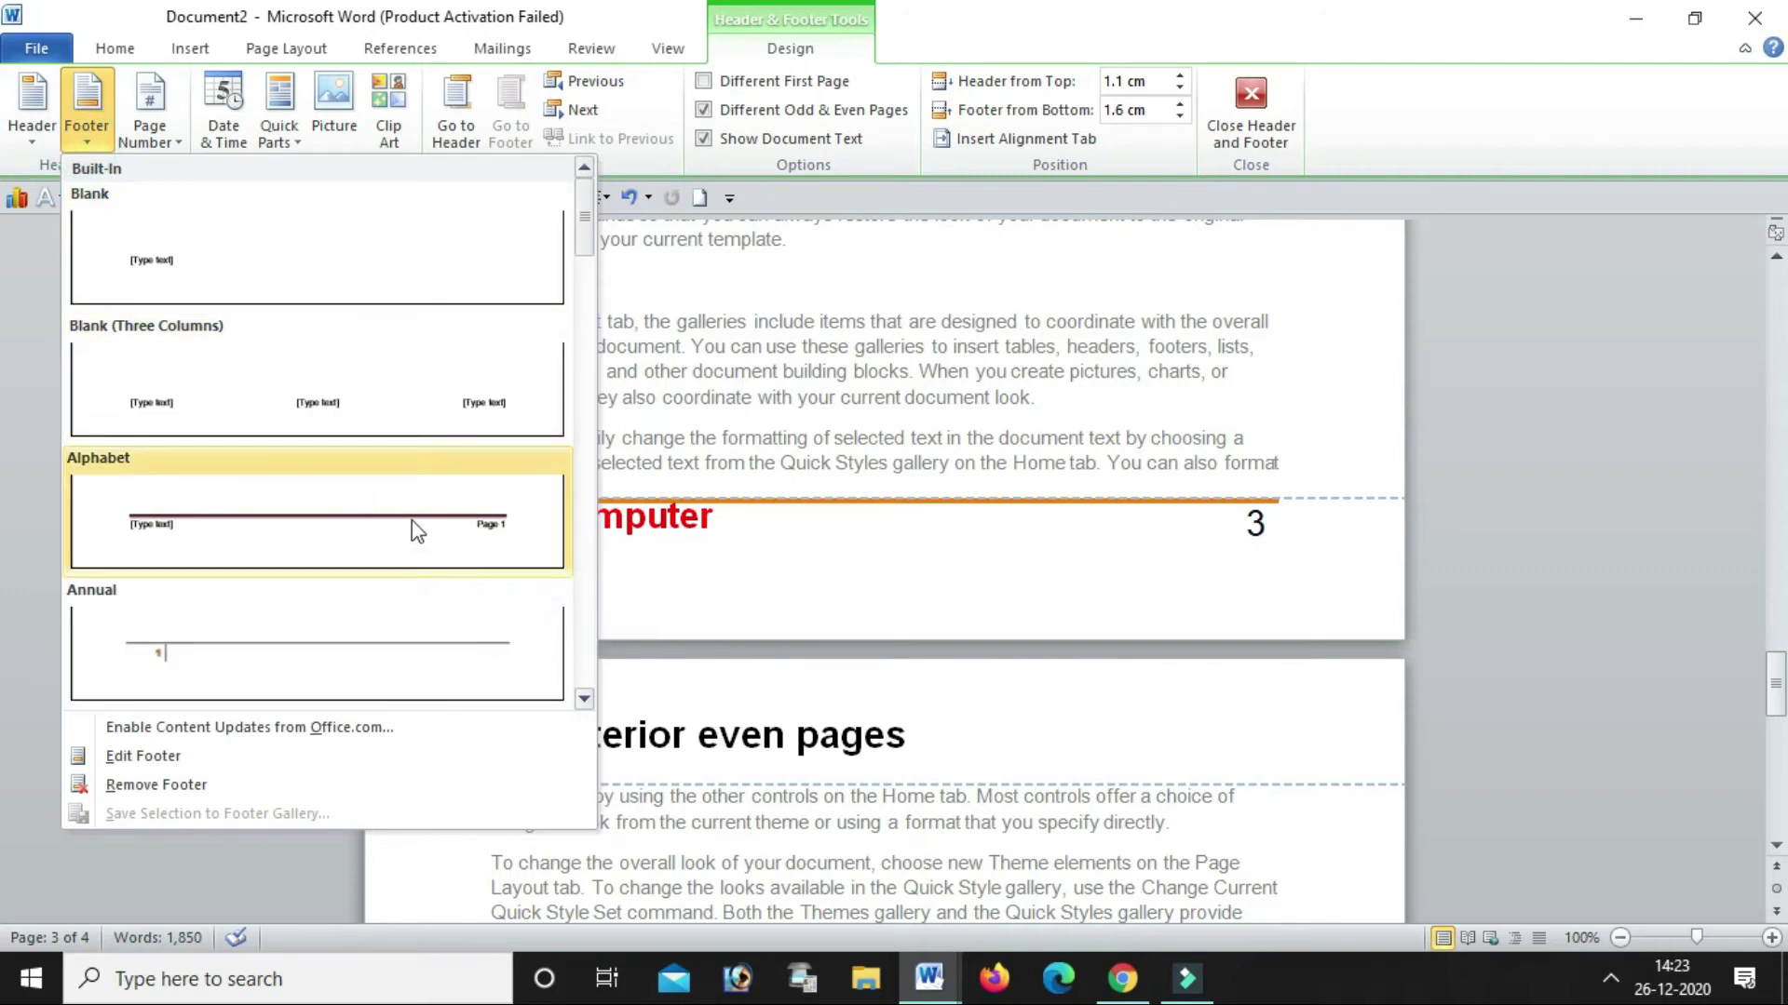
scroll(358, 619, down, 4)
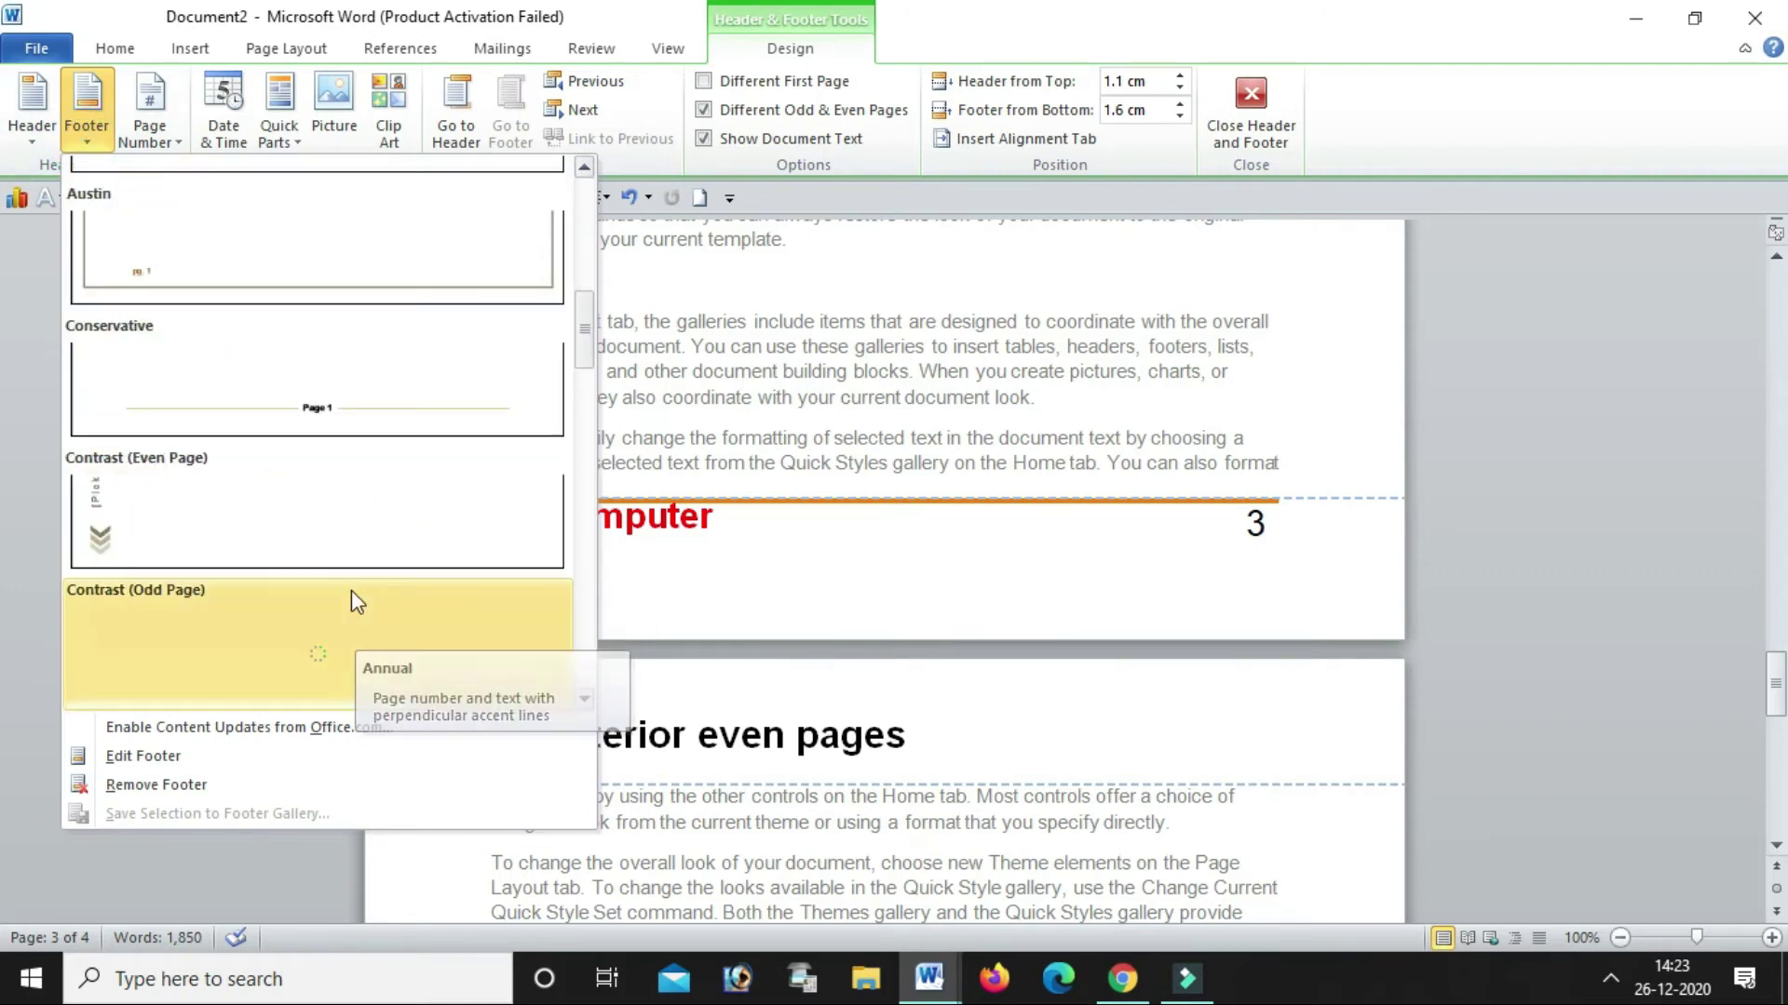
click(330, 407)
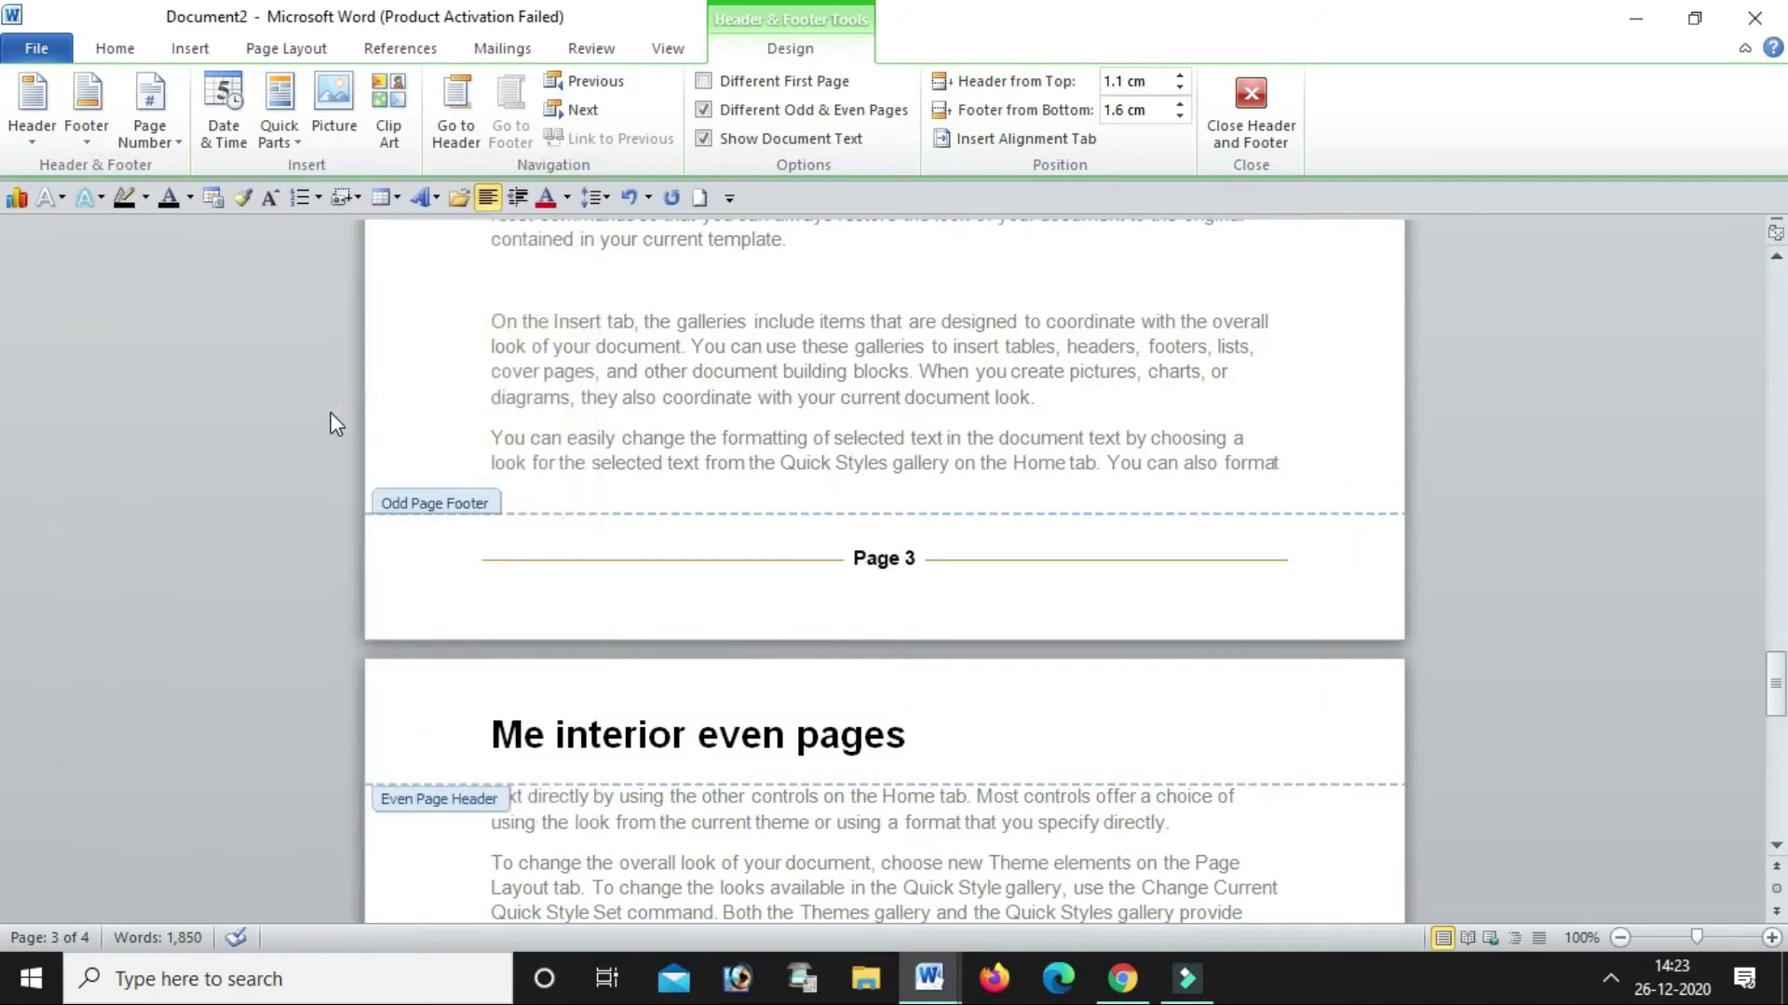
scroll(336, 424, up, 1)
key(ctrl+z)
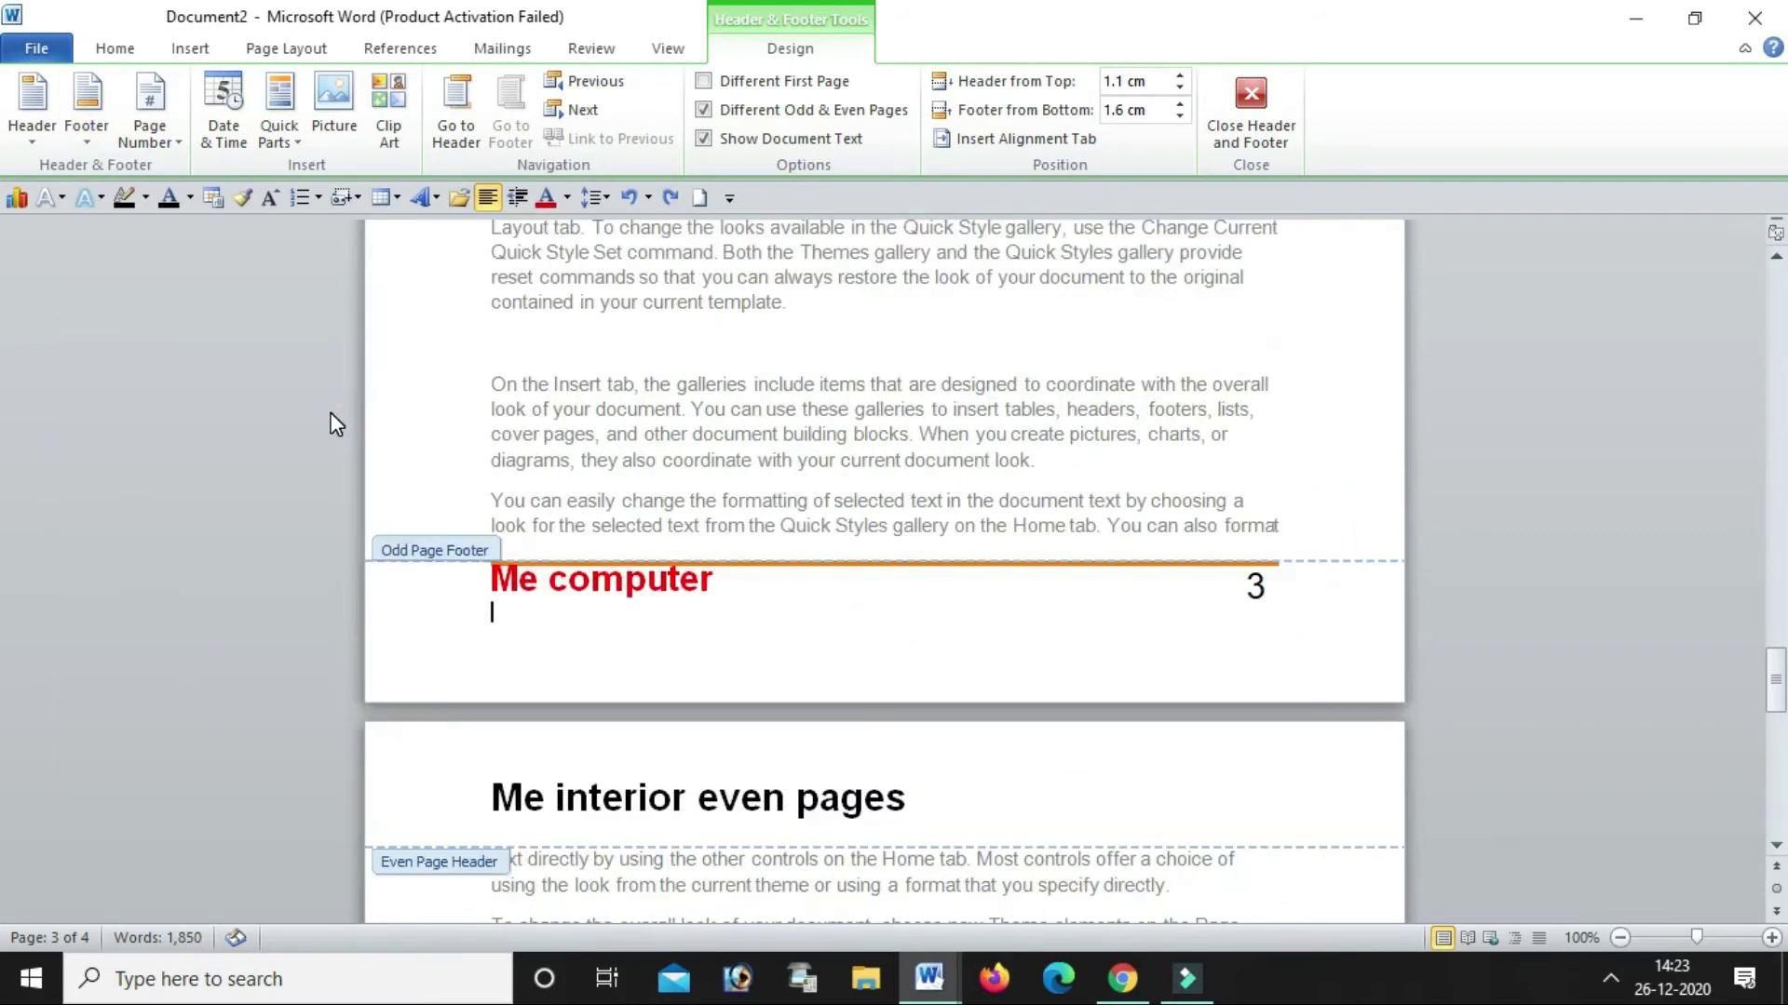
click(79, 139)
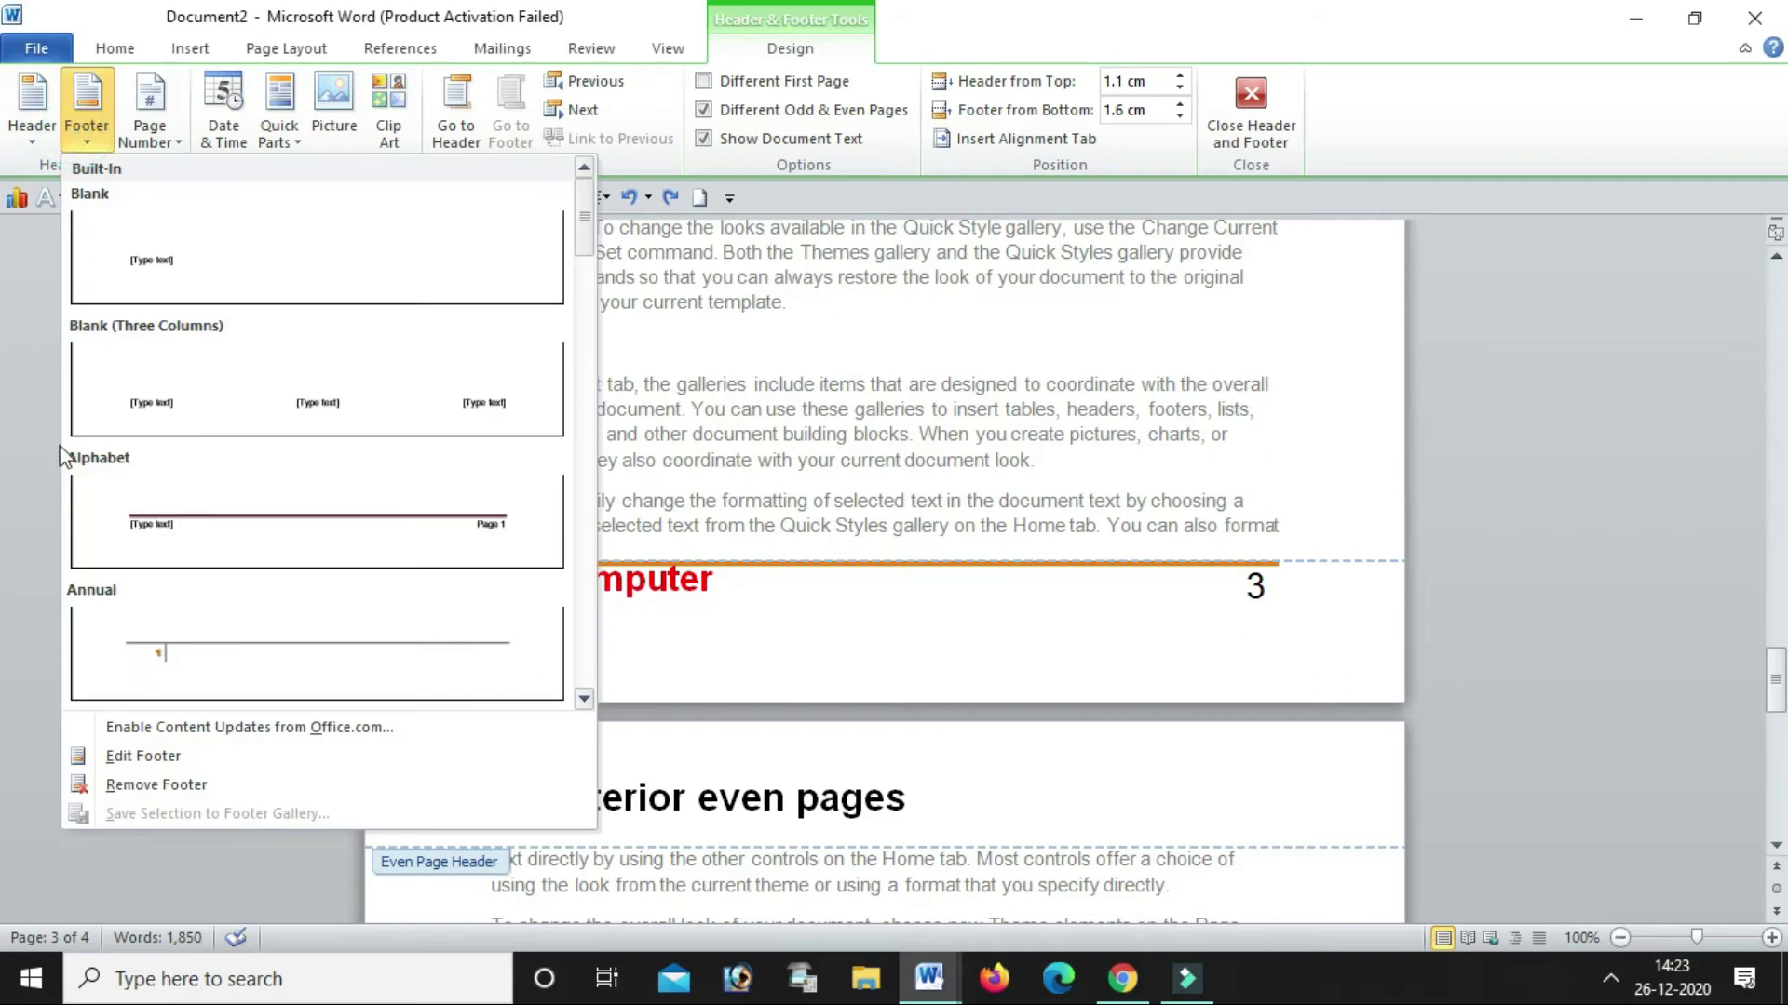
click(701, 631)
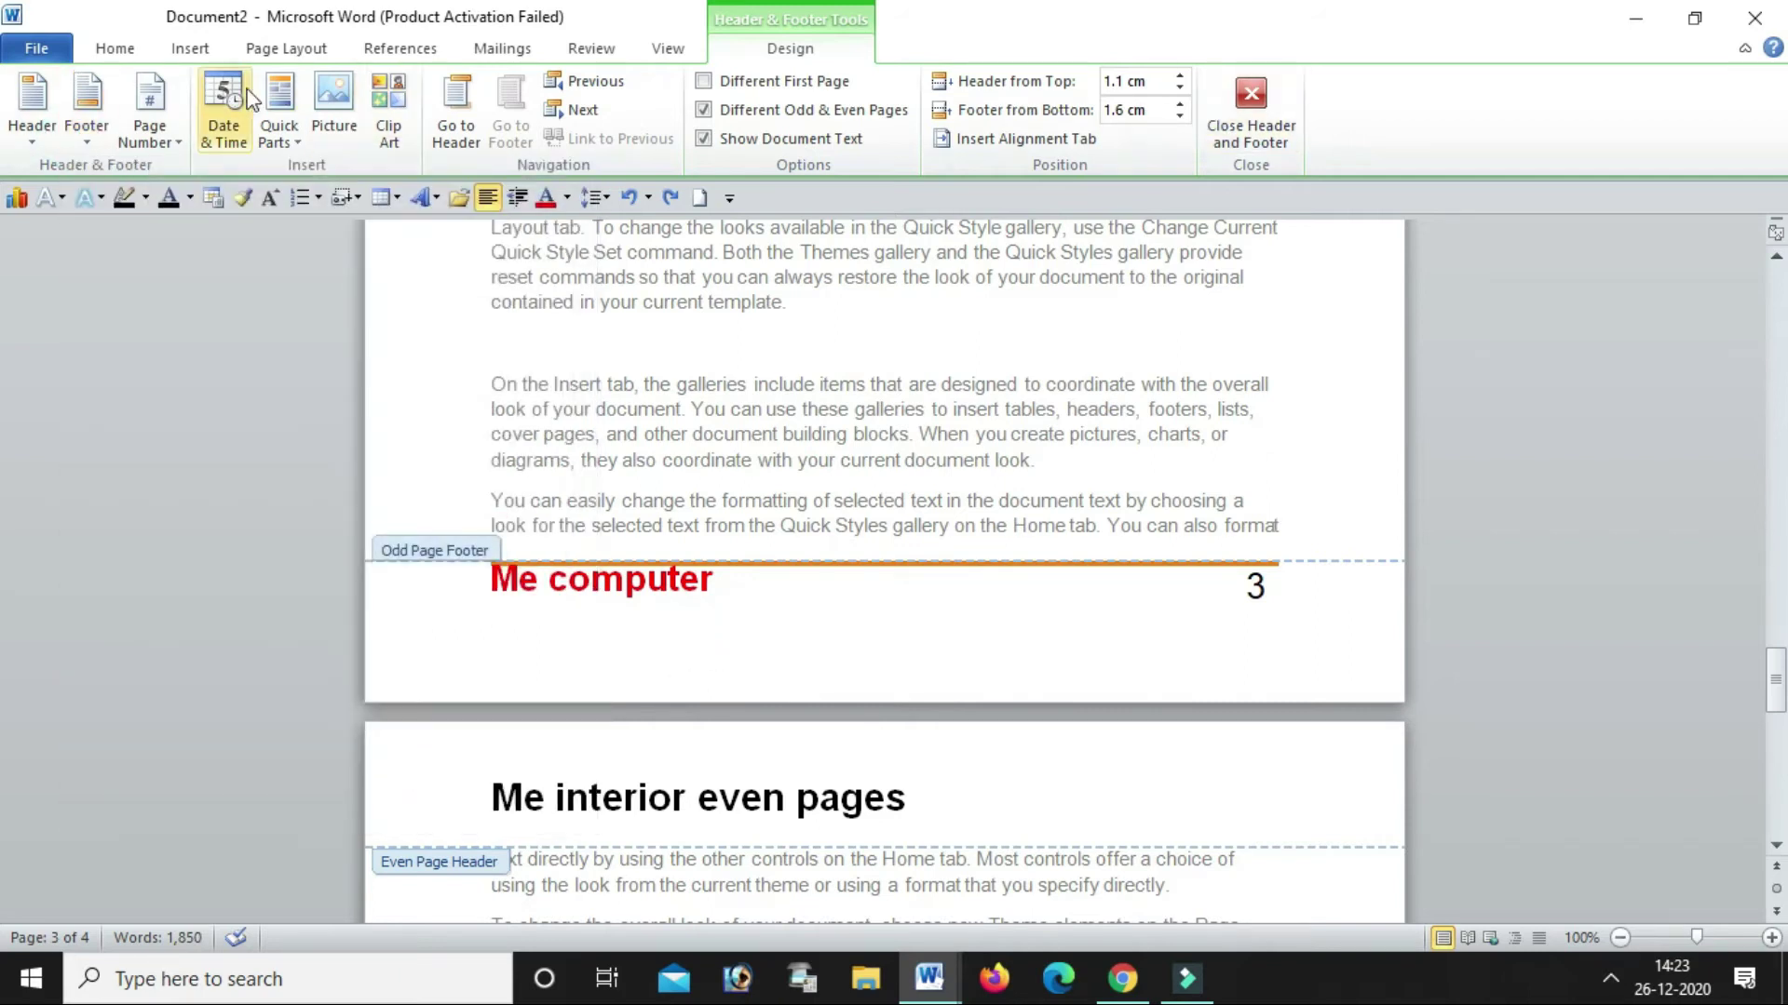
Remove the custom footer from the pages
click(87, 130)
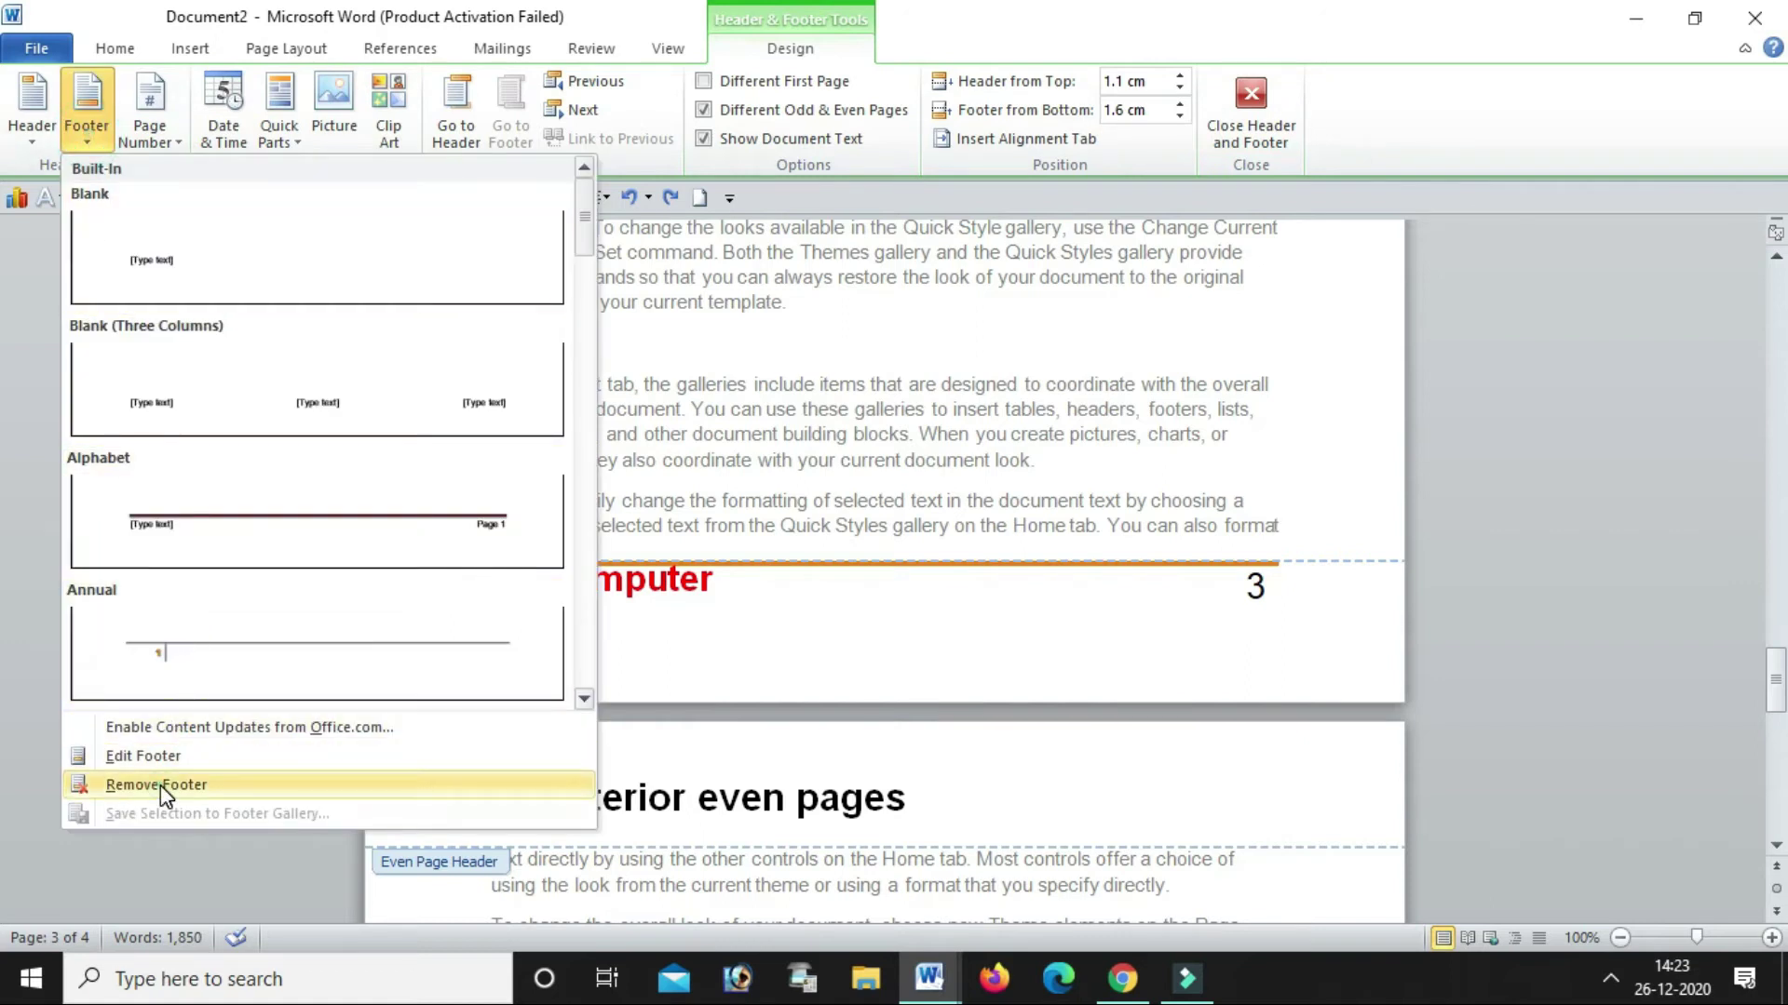
click(160, 785)
scroll(740, 664, down, 3)
scroll(745, 670, down, 2)
scroll(740, 675, up, 2)
Remove the "Me interior even pages" header and clear its leftover text
double_click(869, 607)
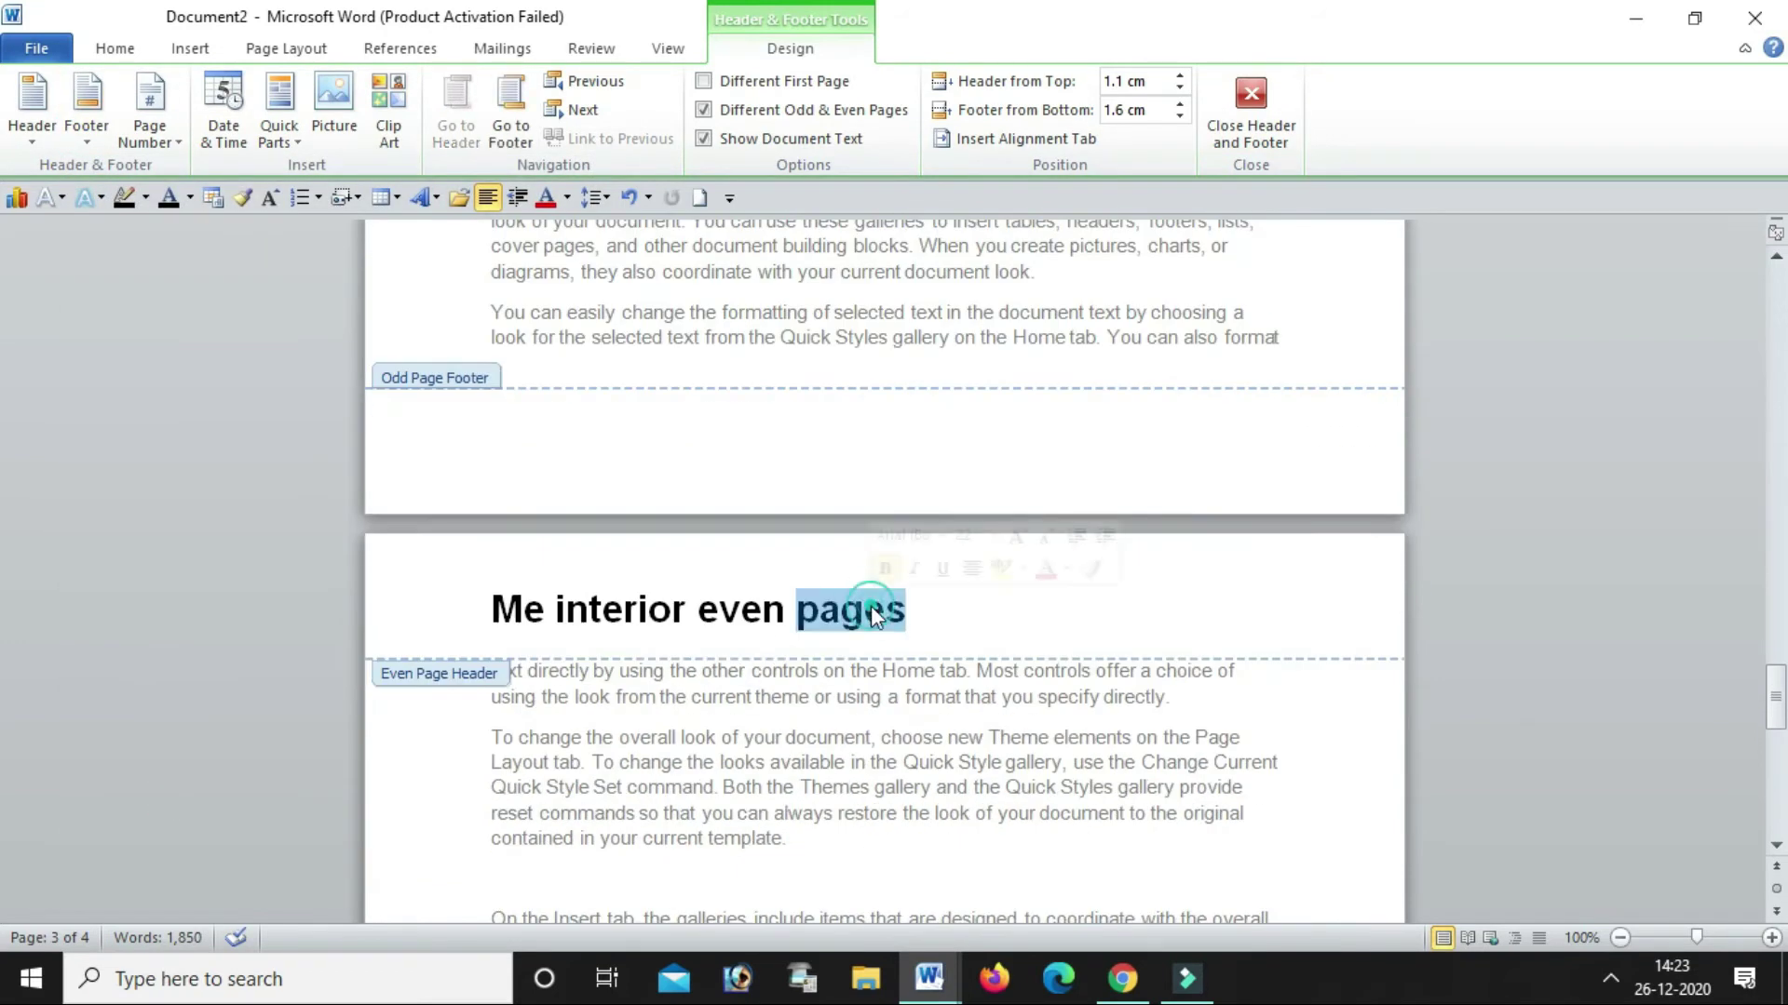
click(41, 142)
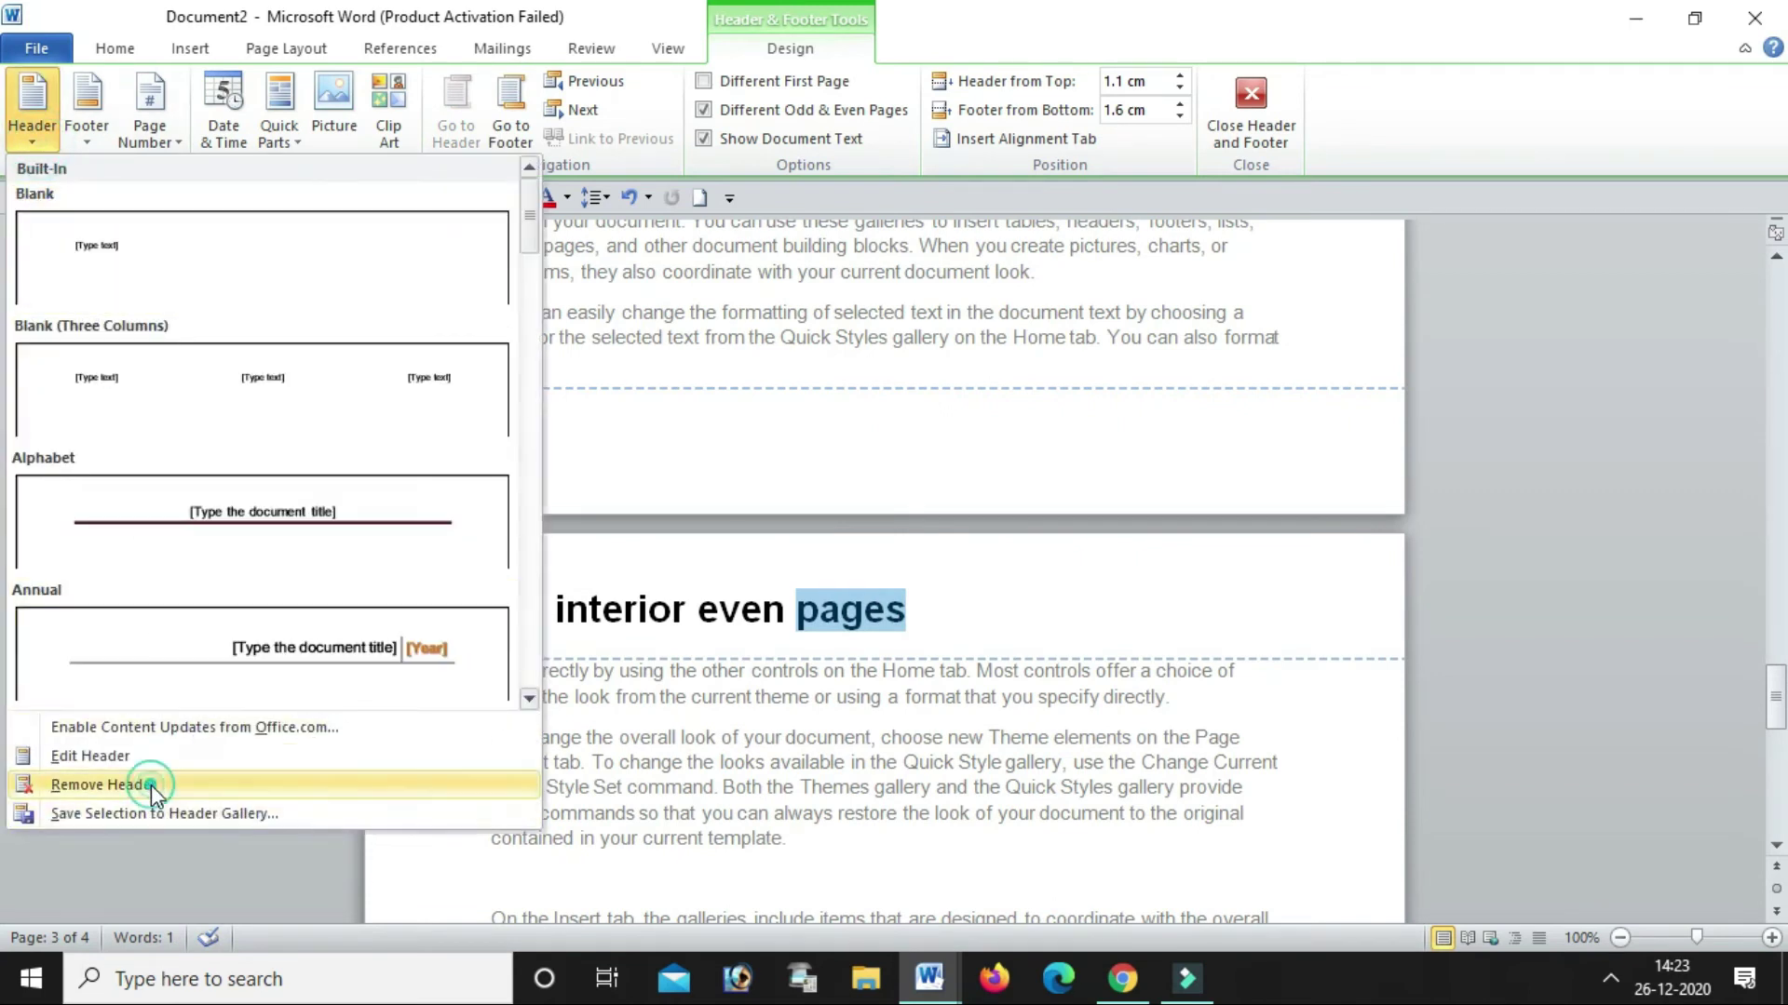
click(151, 785)
click(914, 609)
key(BackSpace)
key(BackSpace)
key(BackSpace)
key(BackSpace)
key(BackSpace)
key(BackSpace)
key(BackSpace)
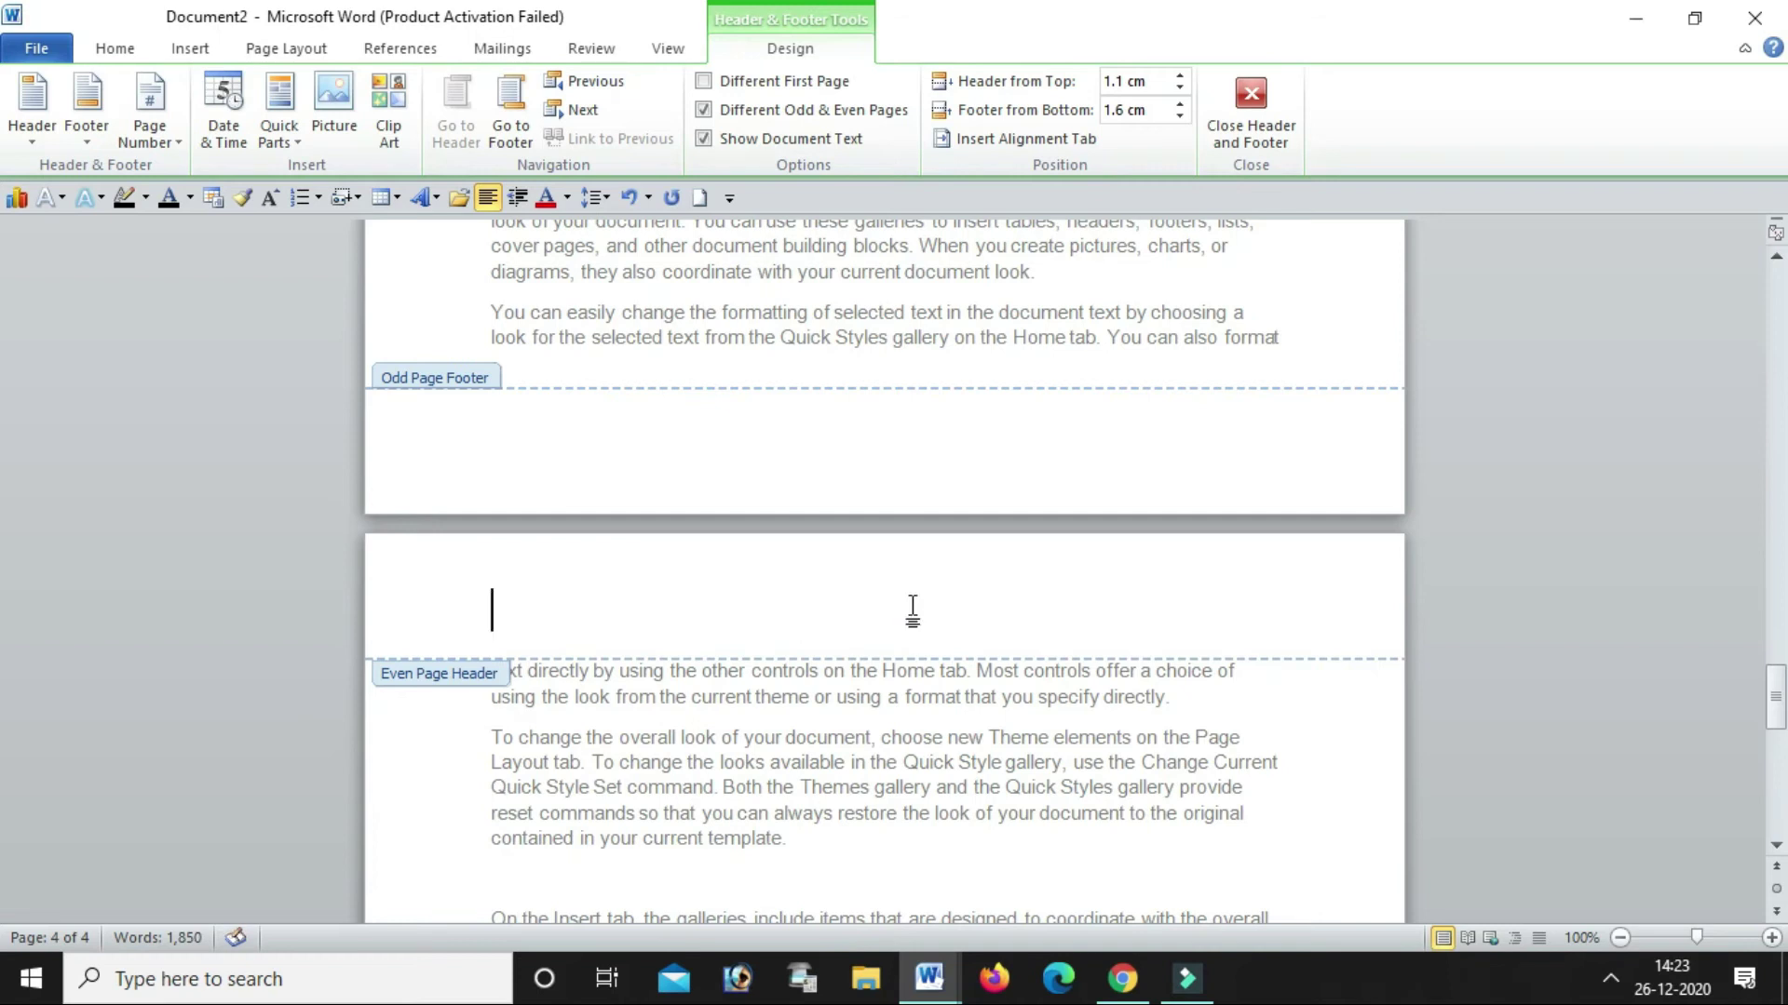
Return to the first page's header and close header and footer editing
scroll(912, 609, down, 4)
scroll(970, 611, down, 1)
scroll(977, 615, up, 5)
scroll(978, 615, up, 5)
scroll(978, 615, up, 5)
scroll(978, 614, up, 5)
scroll(976, 615, up, 5)
scroll(976, 614, up, 5)
scroll(975, 615, up, 5)
scroll(974, 610, up, 5)
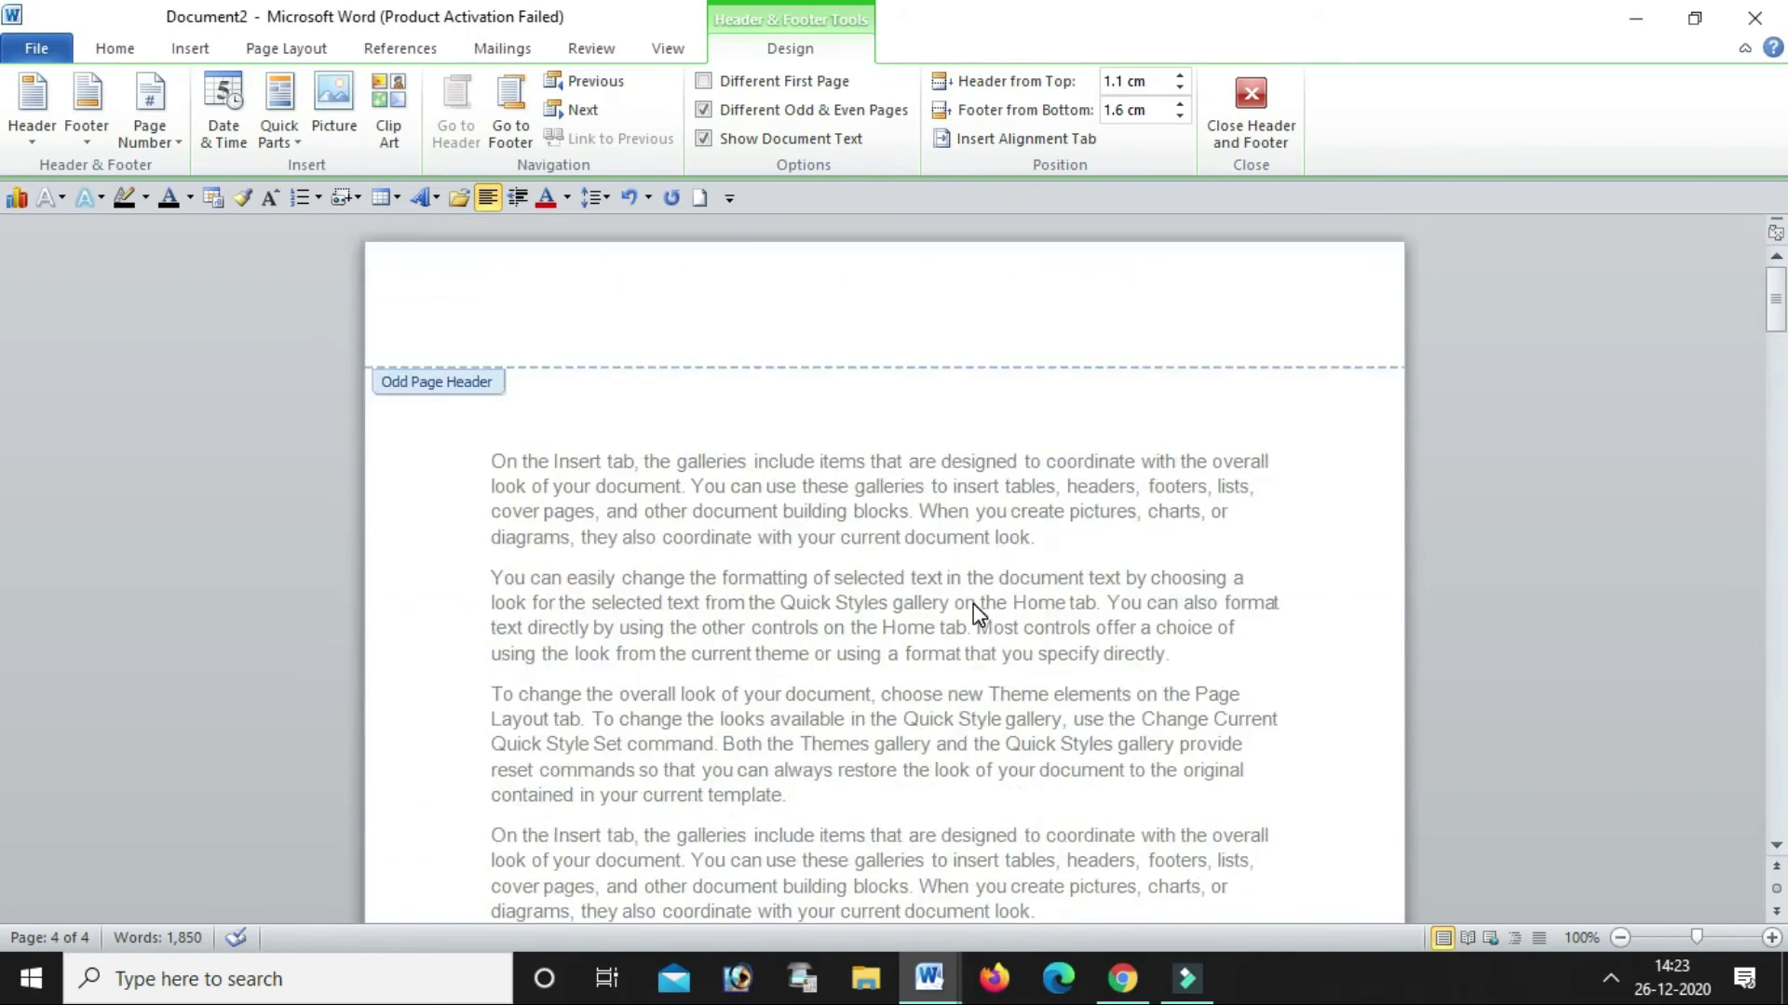
click(1358, 279)
click(1258, 113)
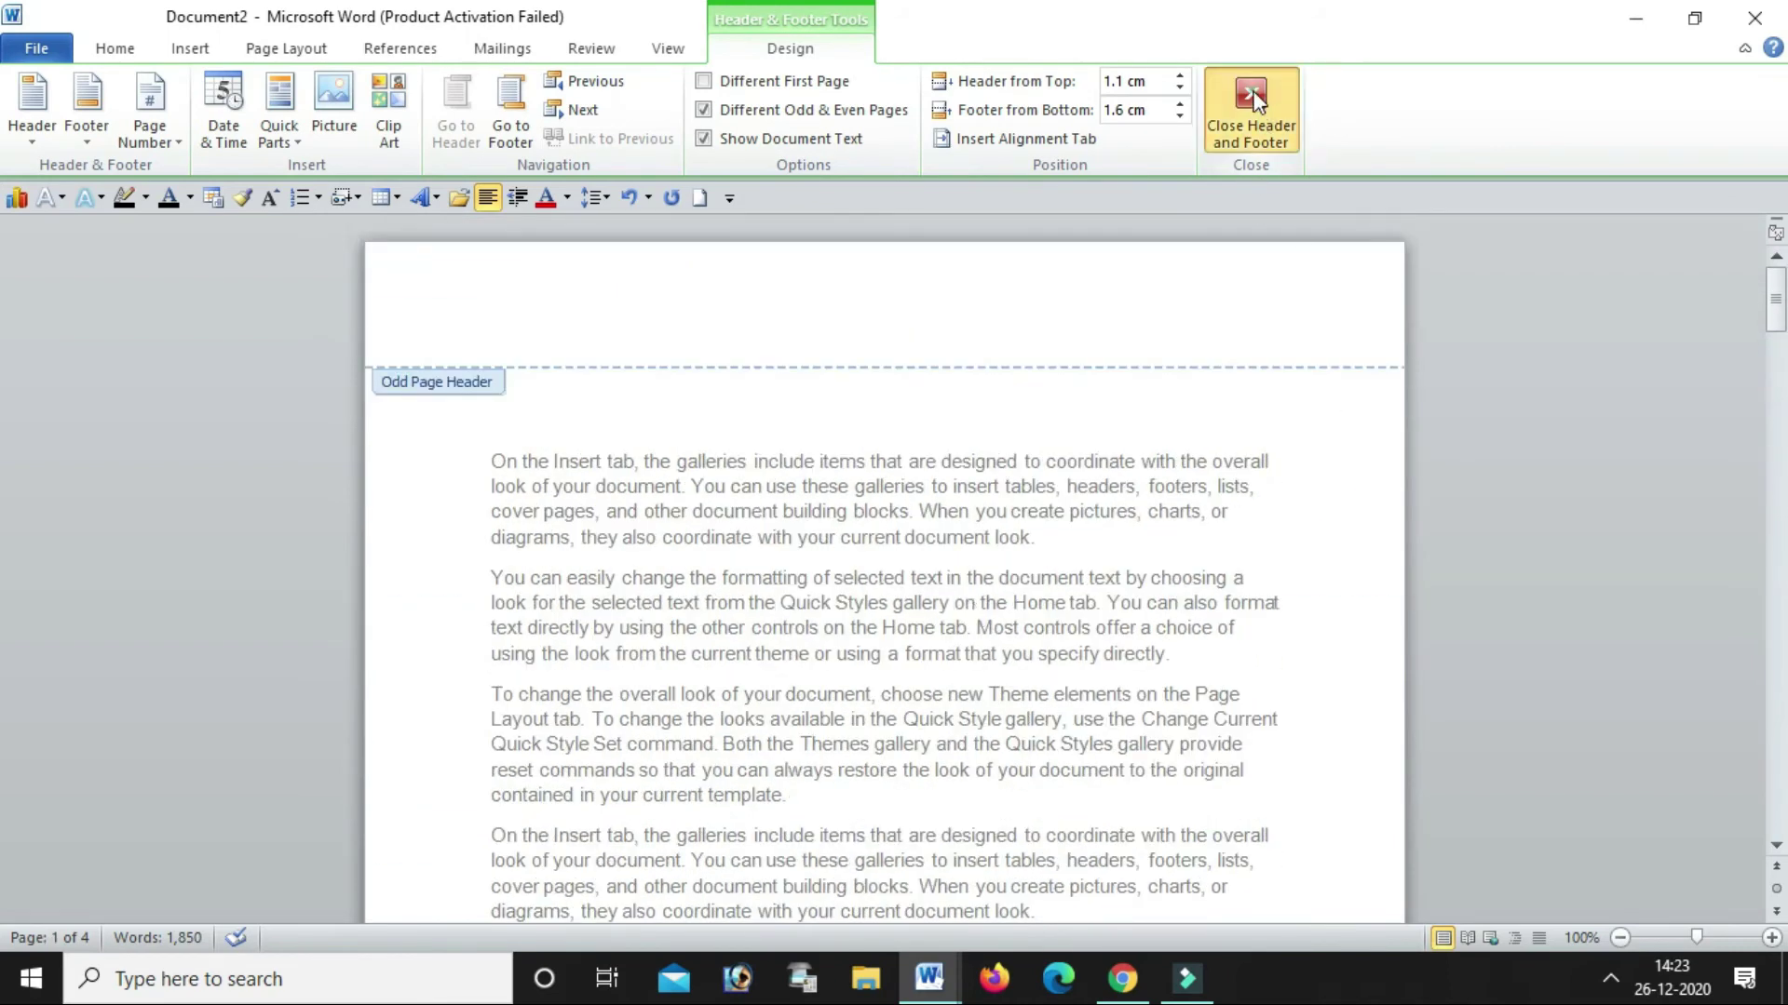
drag(1776, 731, 1776, 333)
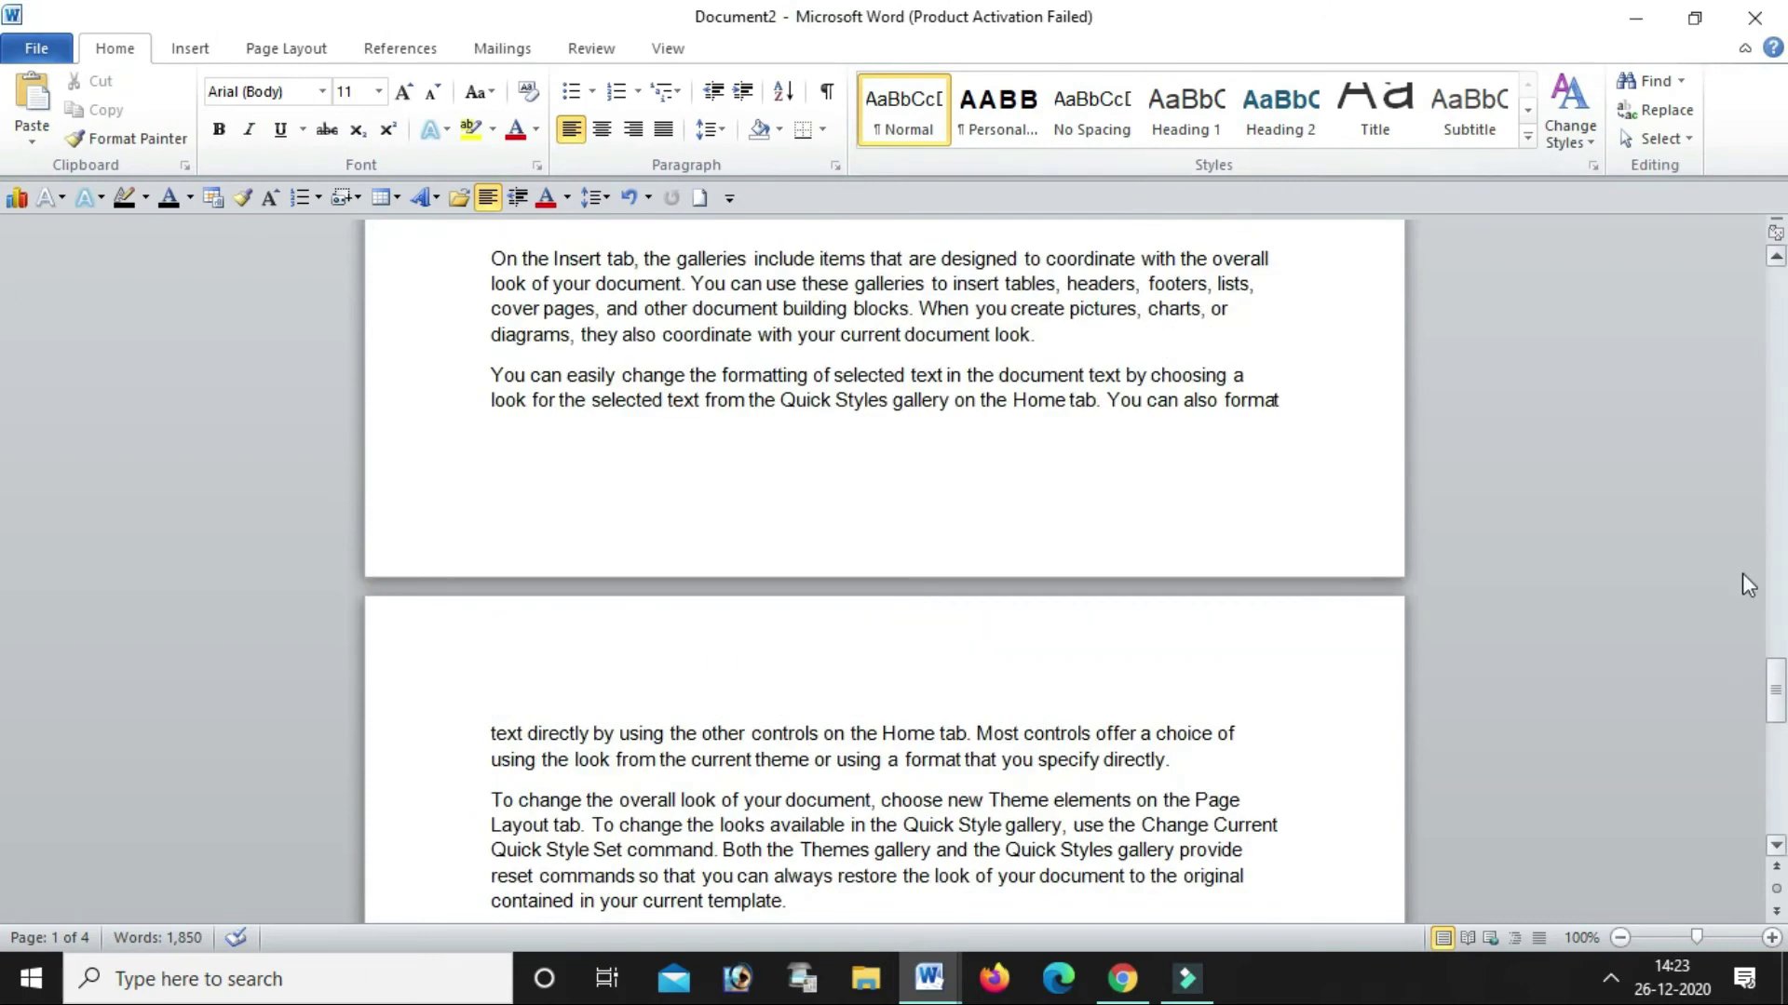
With the caret at the start of the body, insert a Plain Number 2 page number at the top of the page
click(489, 456)
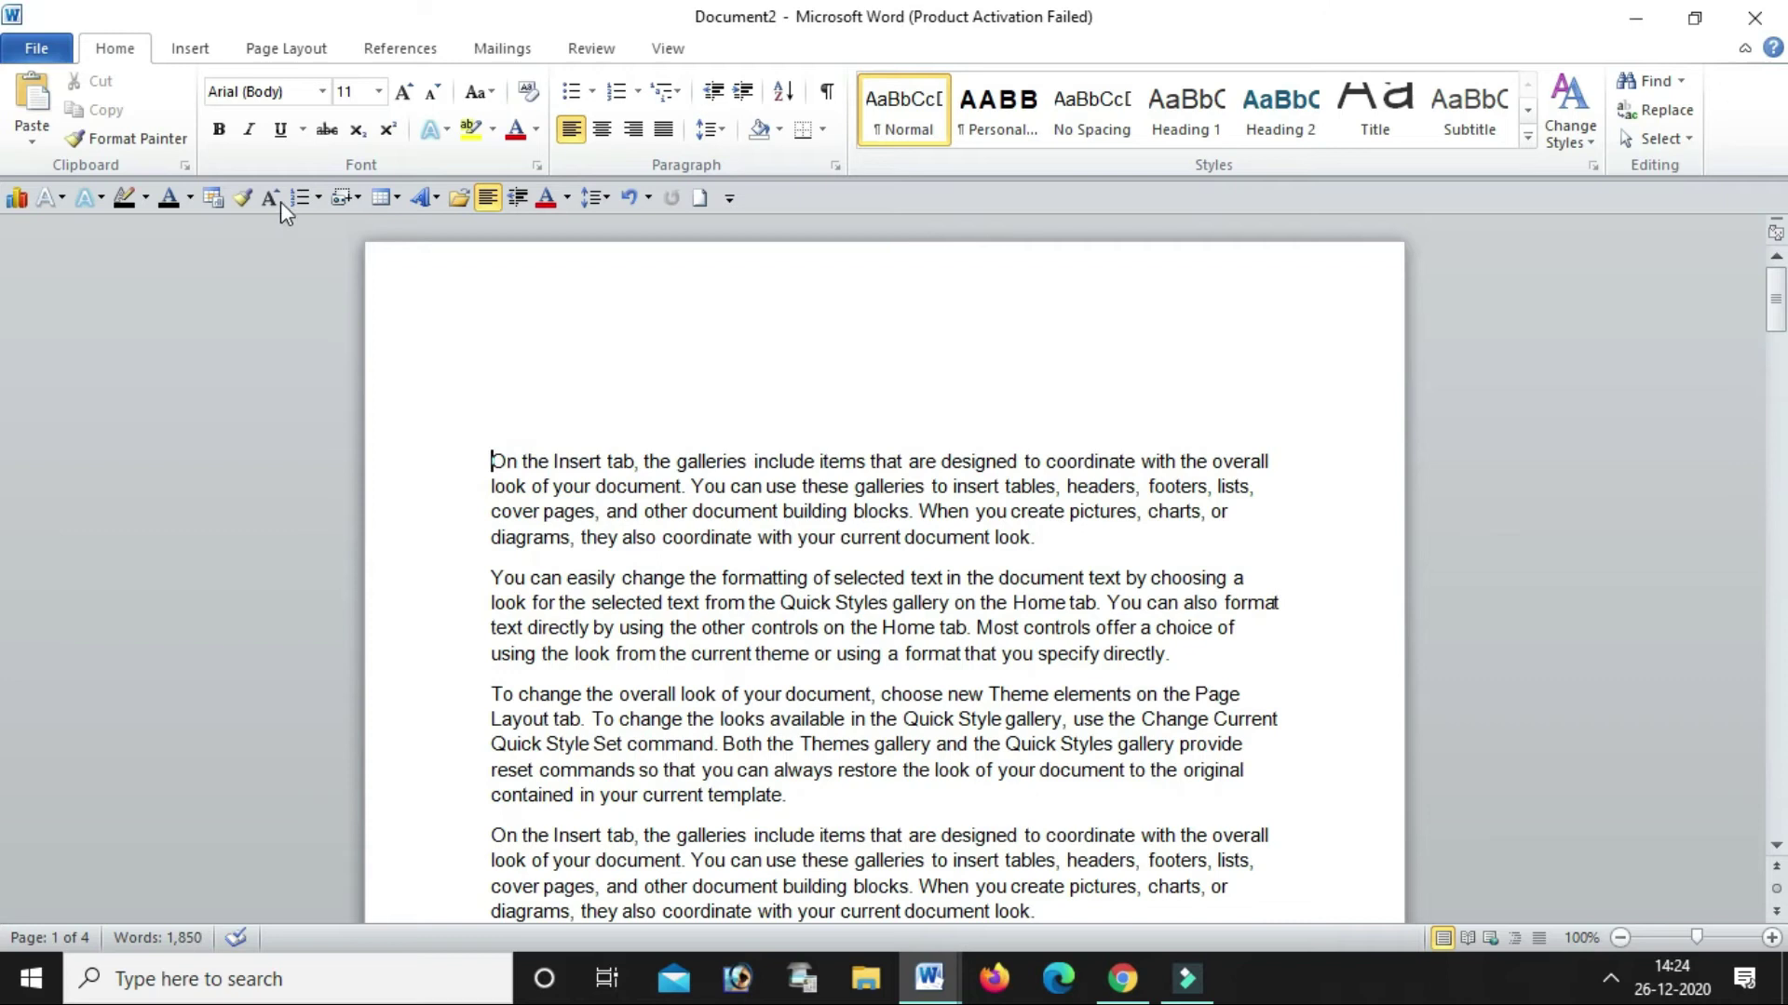
click(183, 51)
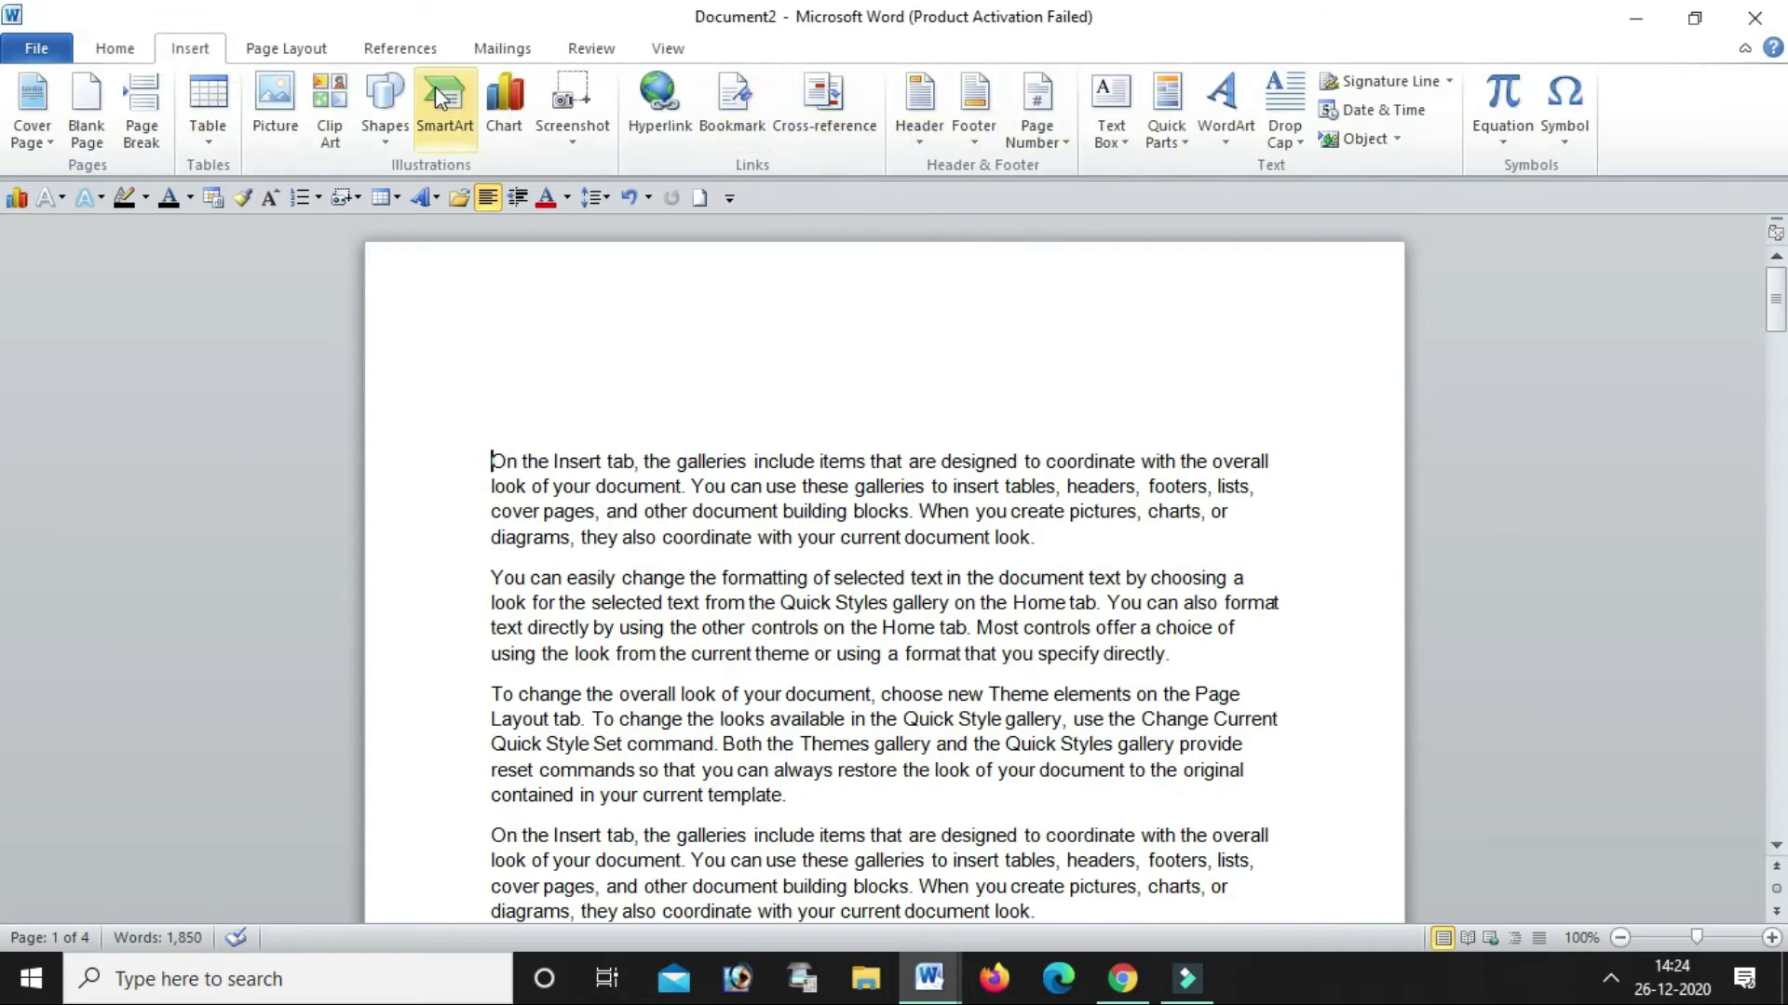
click(1066, 144)
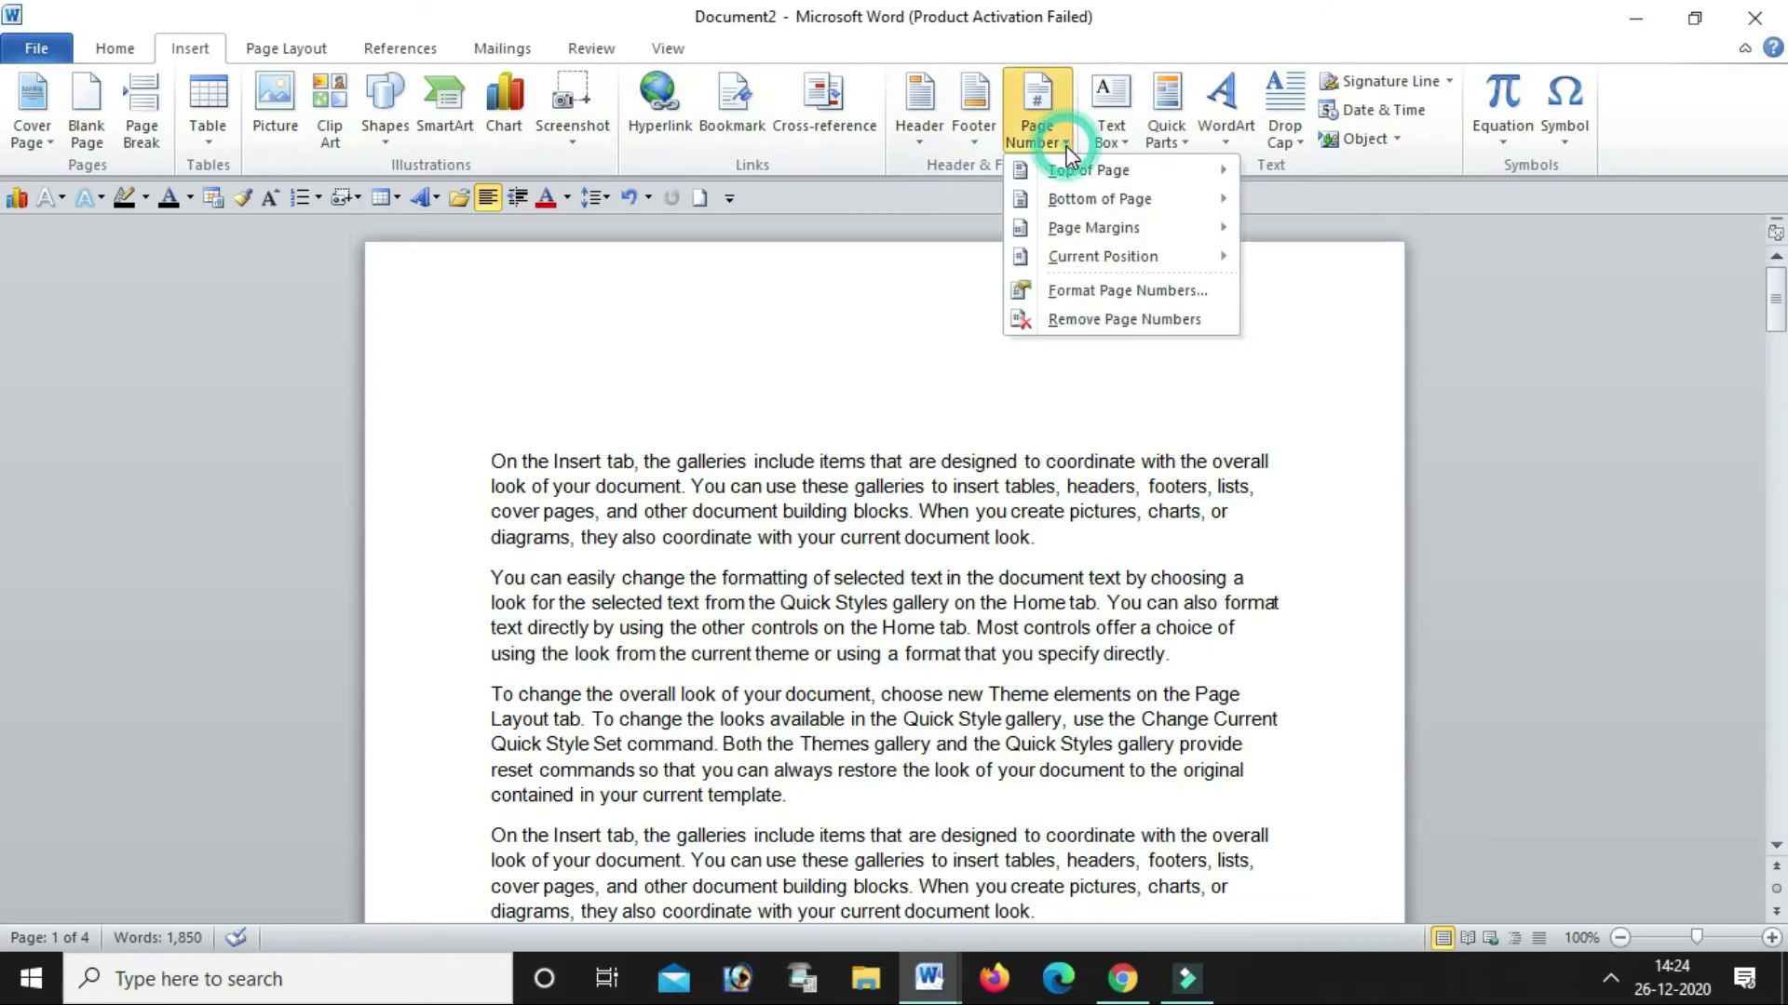
click(1091, 173)
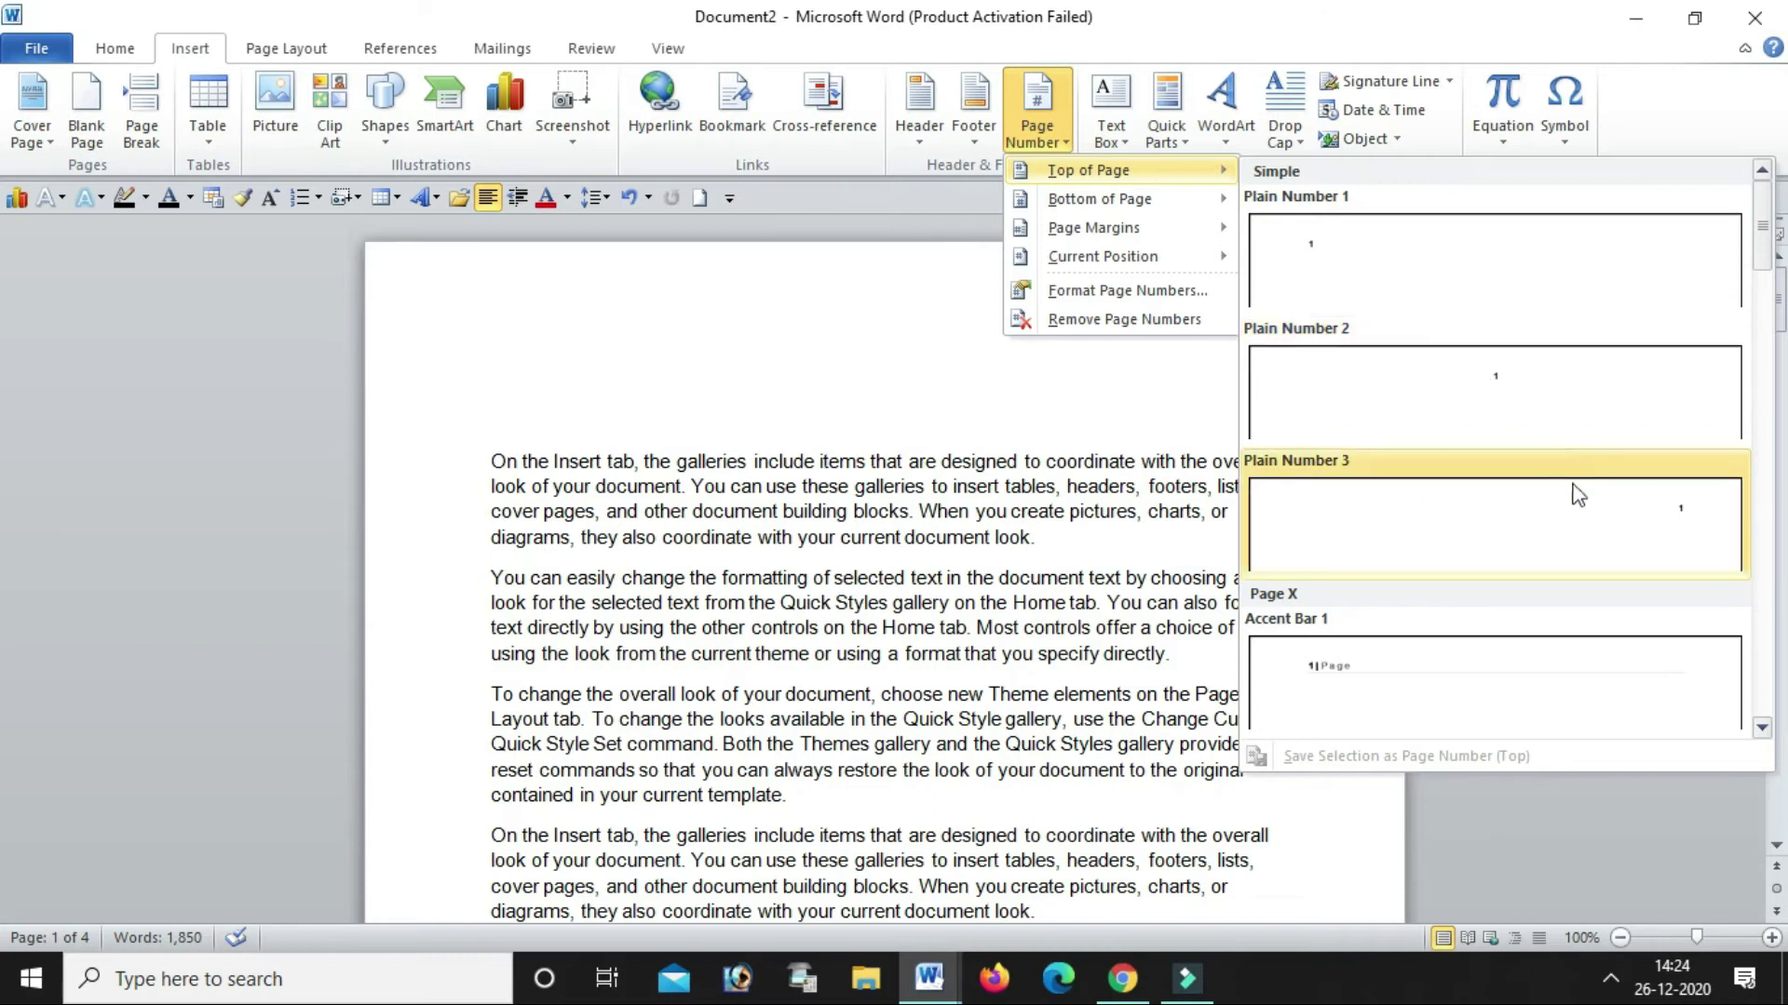
scroll(1580, 503, down, 3)
scroll(1538, 629, down, 8)
scroll(1534, 622, down, 3)
scroll(1534, 622, up, 5)
scroll(1534, 621, up, 8)
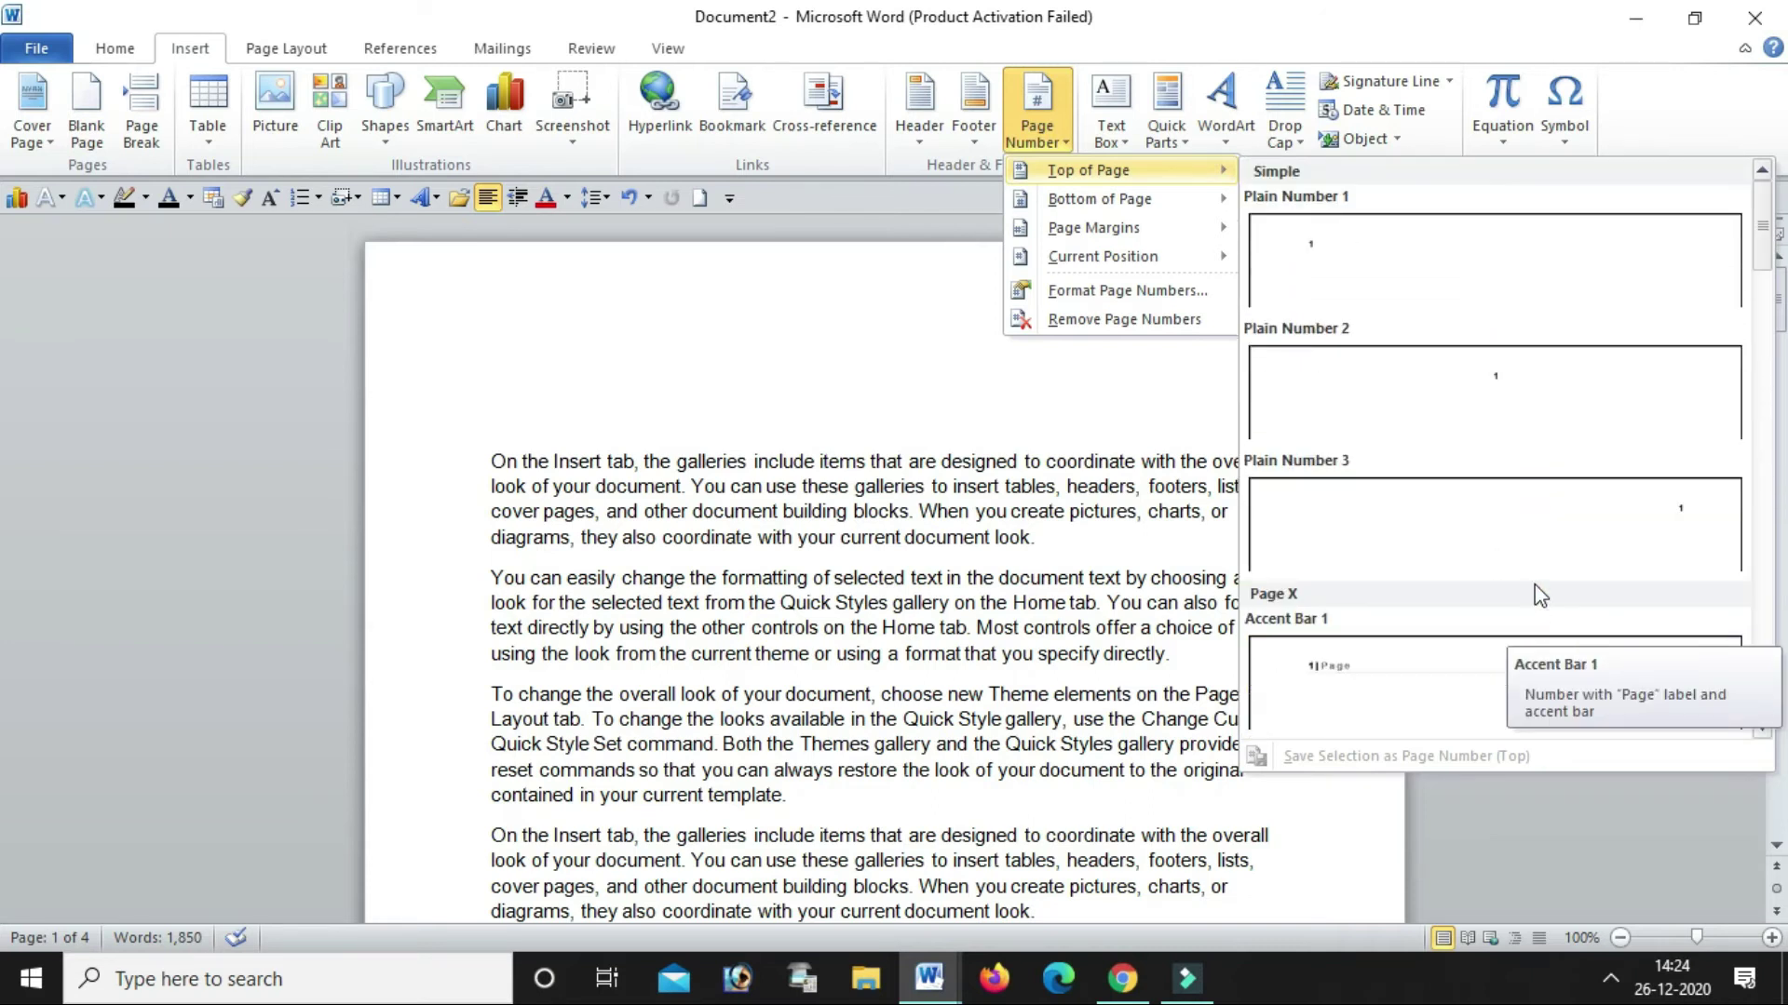
scroll(1550, 490, down, 5)
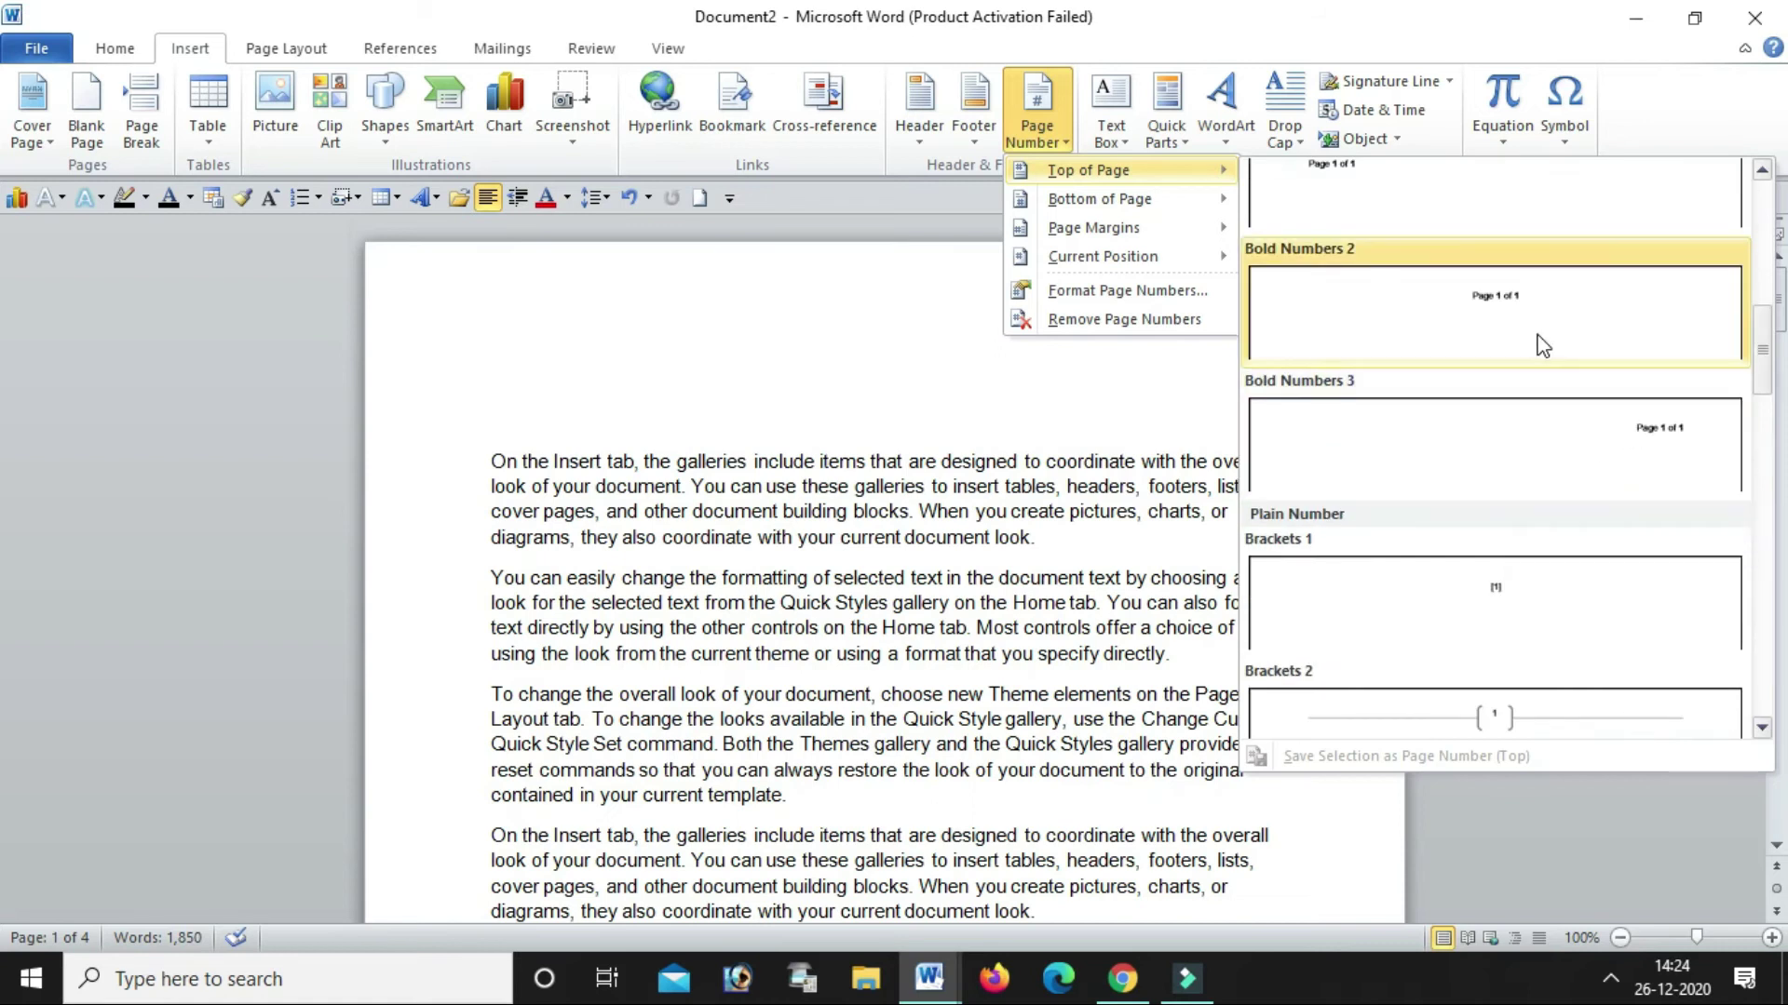
scroll(1512, 307, up, 5)
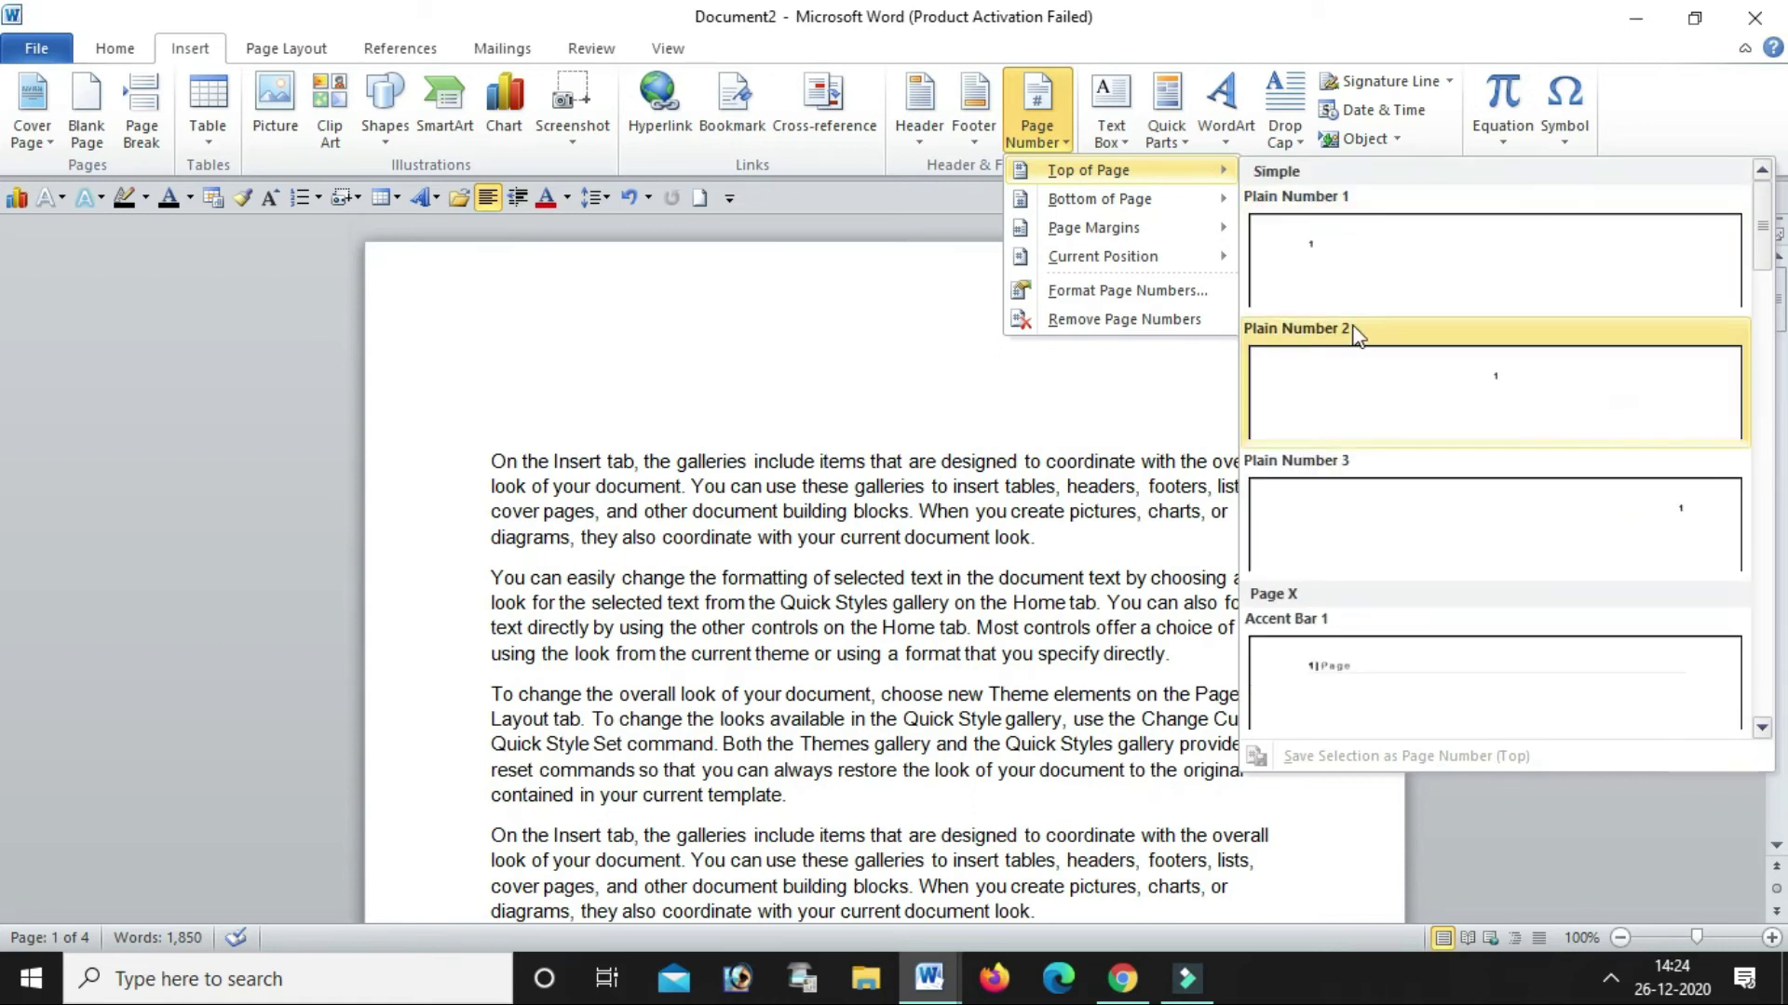
click(1467, 408)
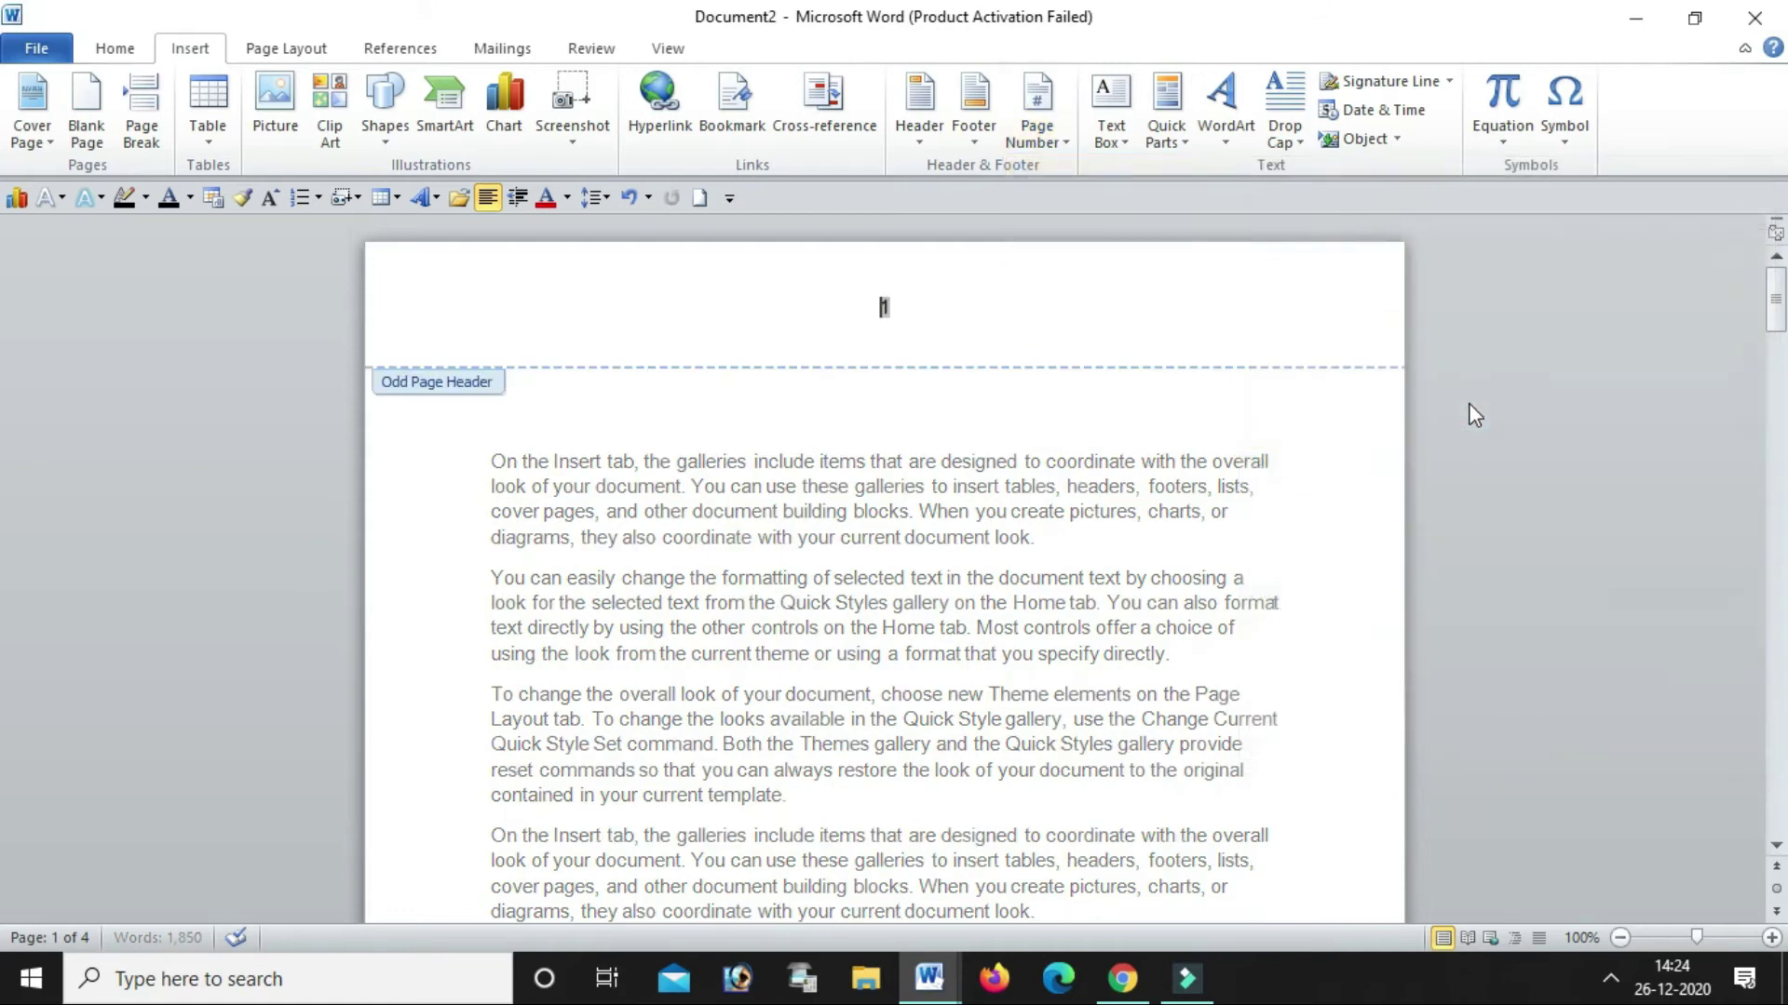
Check the centred numbers 1 and 3 on the odd-page headers, with even-page headers blank
scroll(1110, 536, down, 3)
scroll(1110, 536, down, 6)
scroll(1110, 537, down, 5)
scroll(1112, 540, down, 5)
scroll(1112, 545, down, 5)
scroll(1111, 545, down, 4)
scroll(1111, 545, down, 3)
scroll(1111, 544, down, 6)
scroll(1109, 538, down, 3)
scroll(1109, 538, down, 2)
scroll(1109, 539, down, 3)
scroll(1109, 538, down, 2)
scroll(1111, 537, down, 2)
scroll(1110, 537, up, 2)
scroll(1111, 537, up, 3)
scroll(1113, 546, up, 5)
scroll(1108, 538, up, 2)
scroll(1125, 522, up, 3)
scroll(1125, 521, down, 1)
scroll(1181, 506, down, 6)
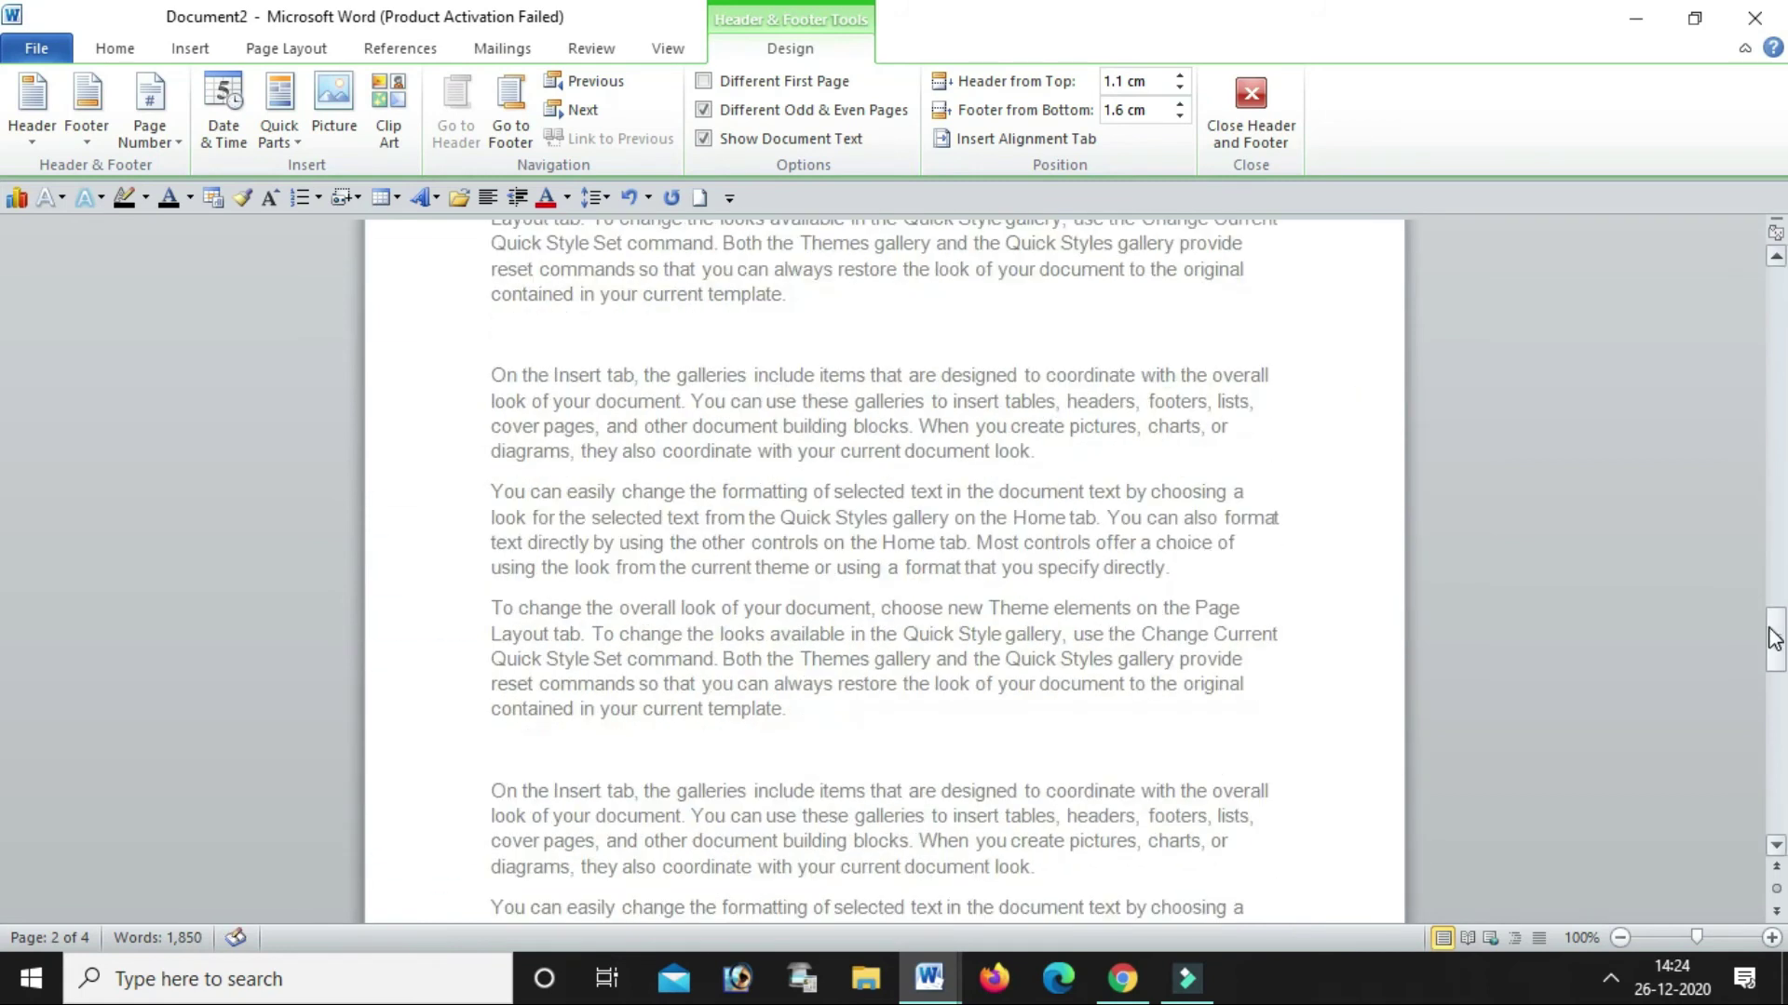
Turn off Different Odd & Even Pages so all pages share one header and footer
drag(1762, 610, 1763, 724)
scroll(1121, 650, up, 3)
scroll(1121, 651, up, 2)
scroll(1124, 651, up, 1)
scroll(1125, 646, up, 4)
scroll(1071, 578, up, 4)
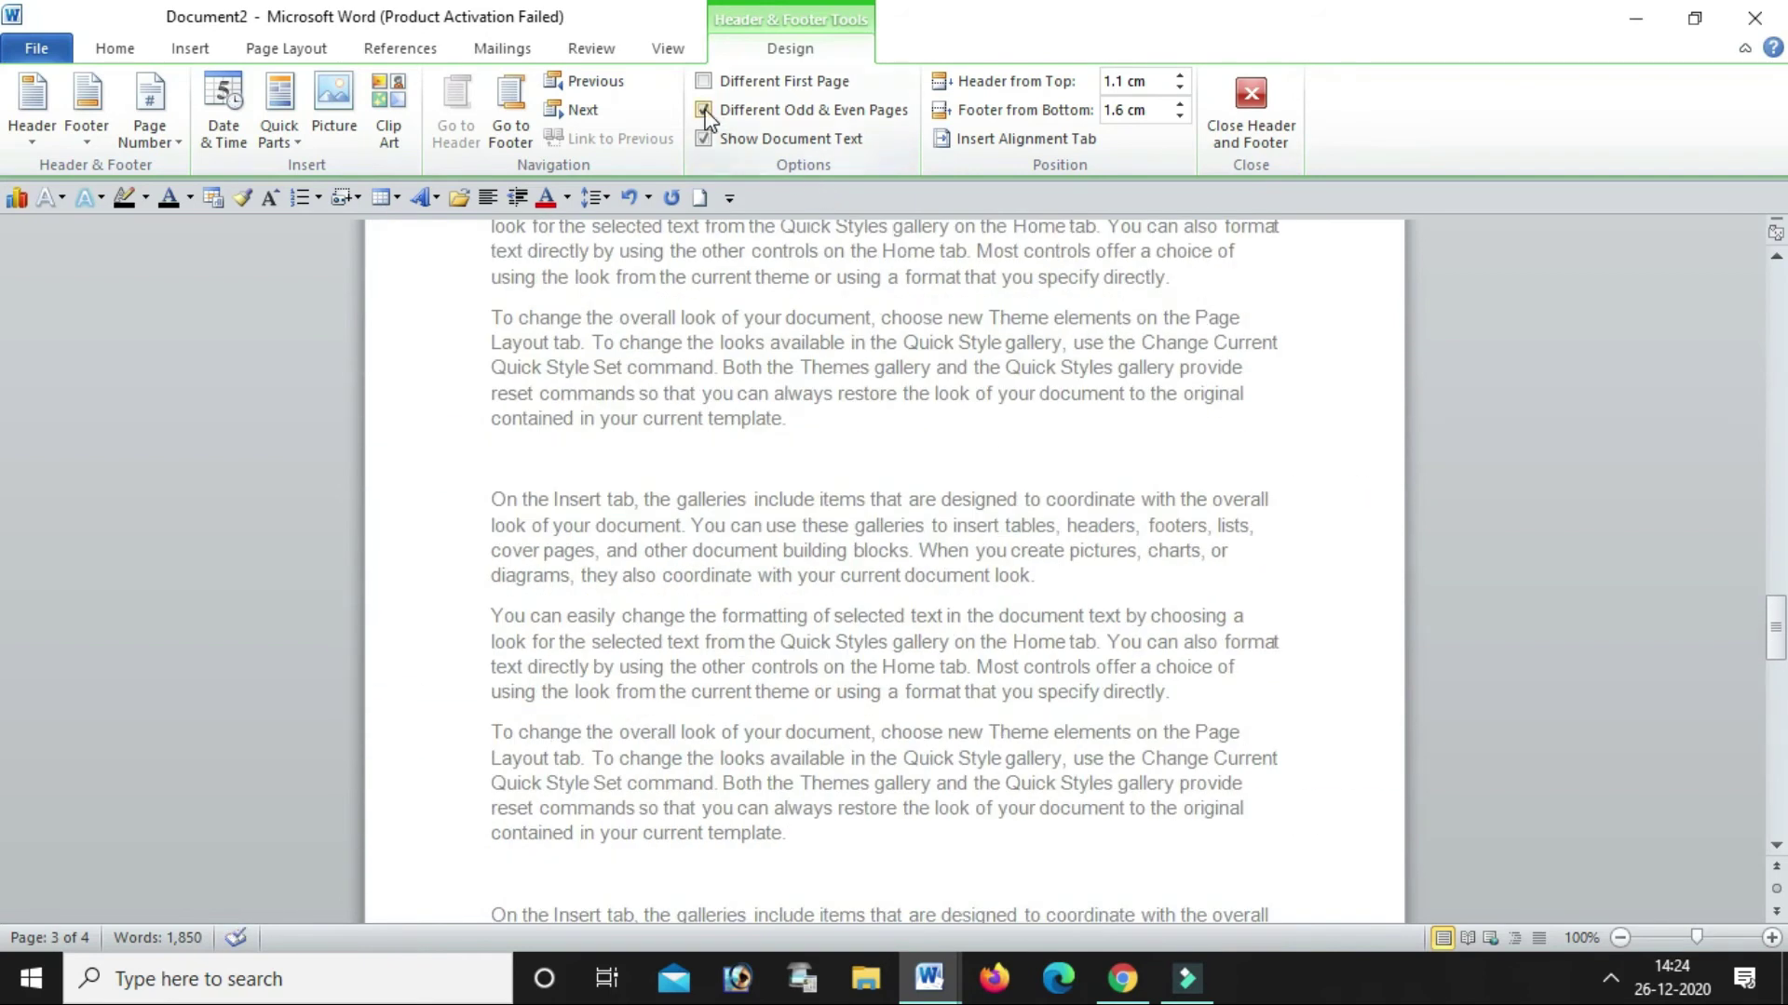
click(704, 110)
Confirm page numbers now run on every page, including page 4, and close header editing
scroll(896, 462, down, 3)
scroll(972, 605, down, 5)
scroll(984, 611, down, 4)
scroll(984, 611, down, 8)
scroll(984, 615, down, 6)
scroll(985, 616, down, 6)
scroll(985, 619, down, 6)
scroll(985, 621, down, 4)
scroll(984, 614, down, 6)
scroll(984, 611, down, 4)
scroll(985, 614, down, 6)
scroll(987, 620, down, 3)
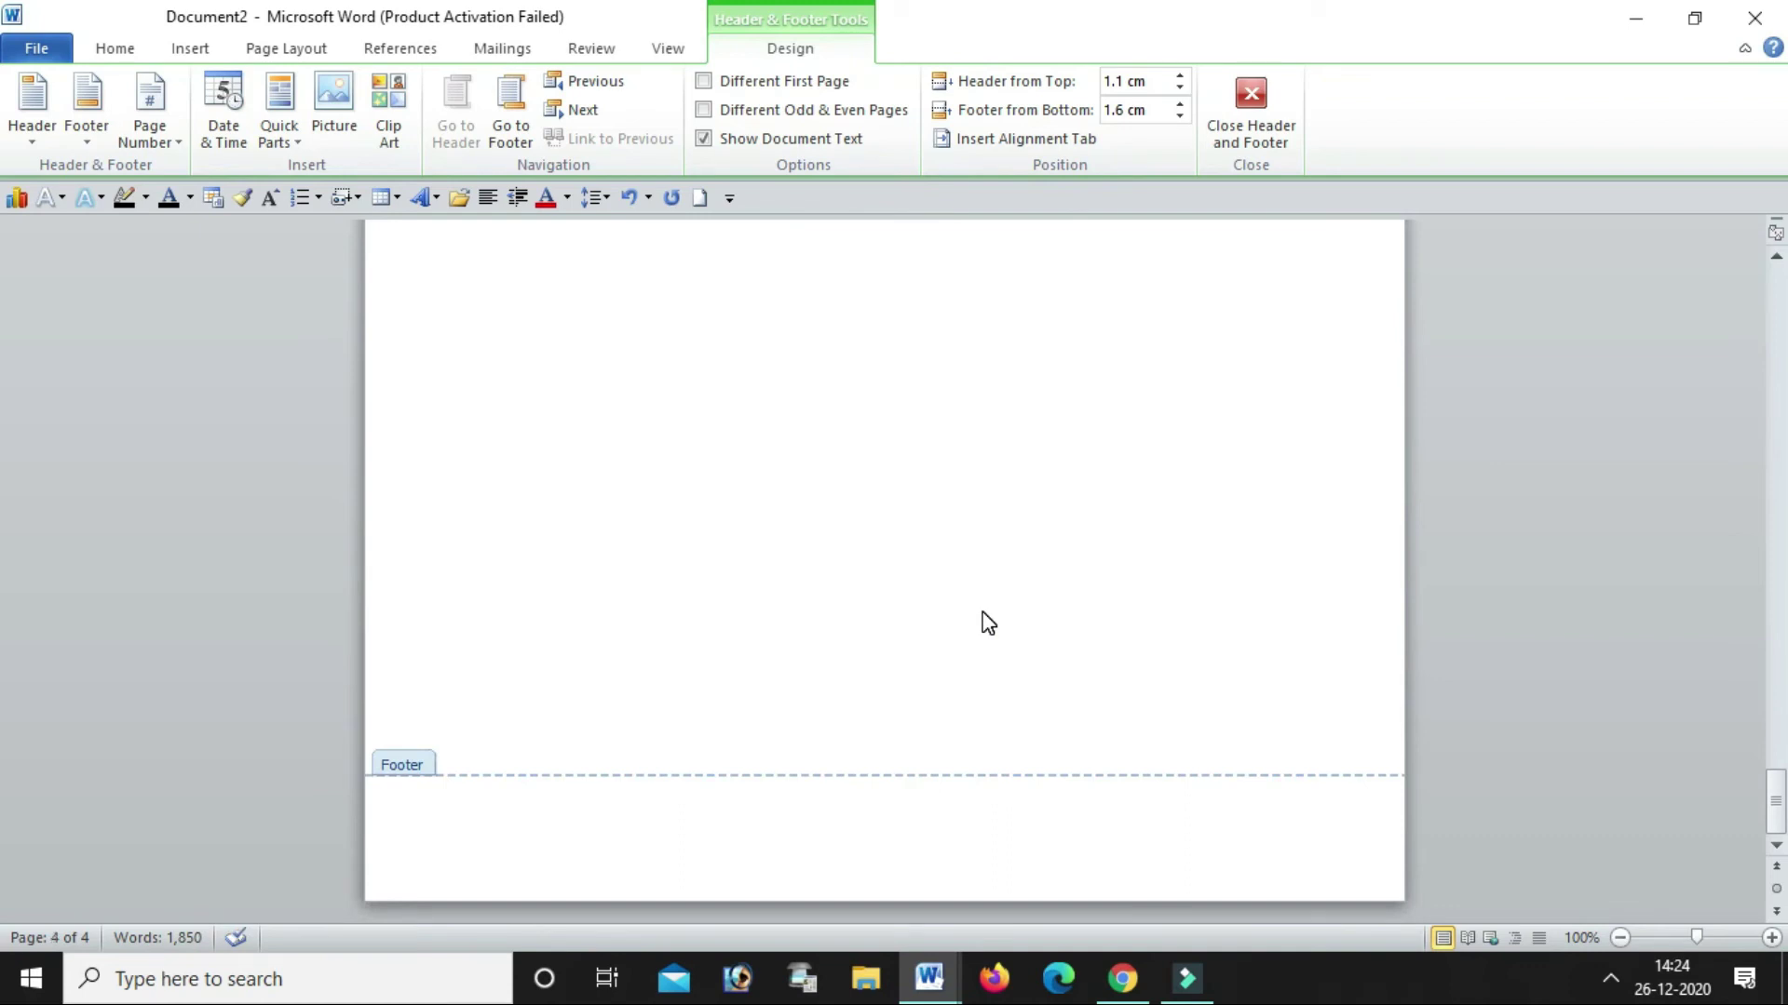
scroll(988, 622, up, 5)
scroll(988, 621, up, 4)
scroll(988, 621, up, 4)
scroll(988, 622, up, 3)
scroll(988, 622, up, 4)
scroll(988, 621, up, 4)
scroll(988, 622, up, 4)
scroll(988, 622, up, 5)
scroll(987, 622, up, 4)
scroll(988, 622, up, 3)
scroll(988, 622, up, 4)
scroll(988, 622, up, 4)
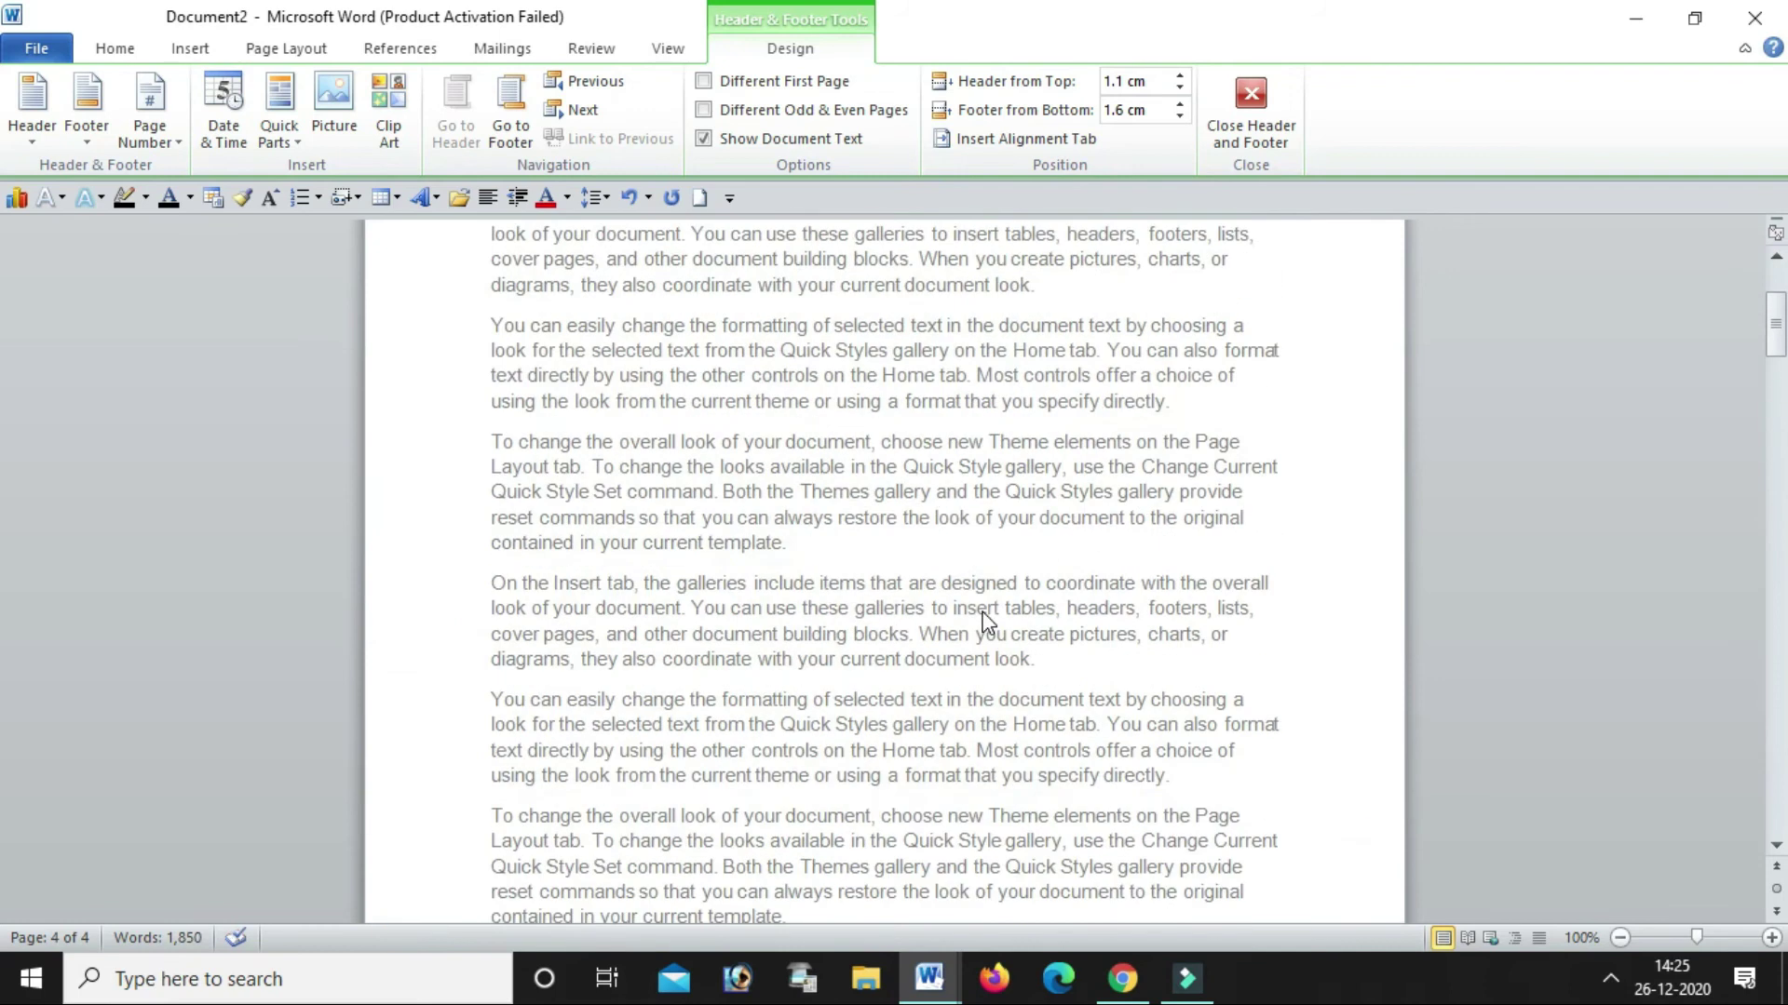
scroll(988, 622, up, 3)
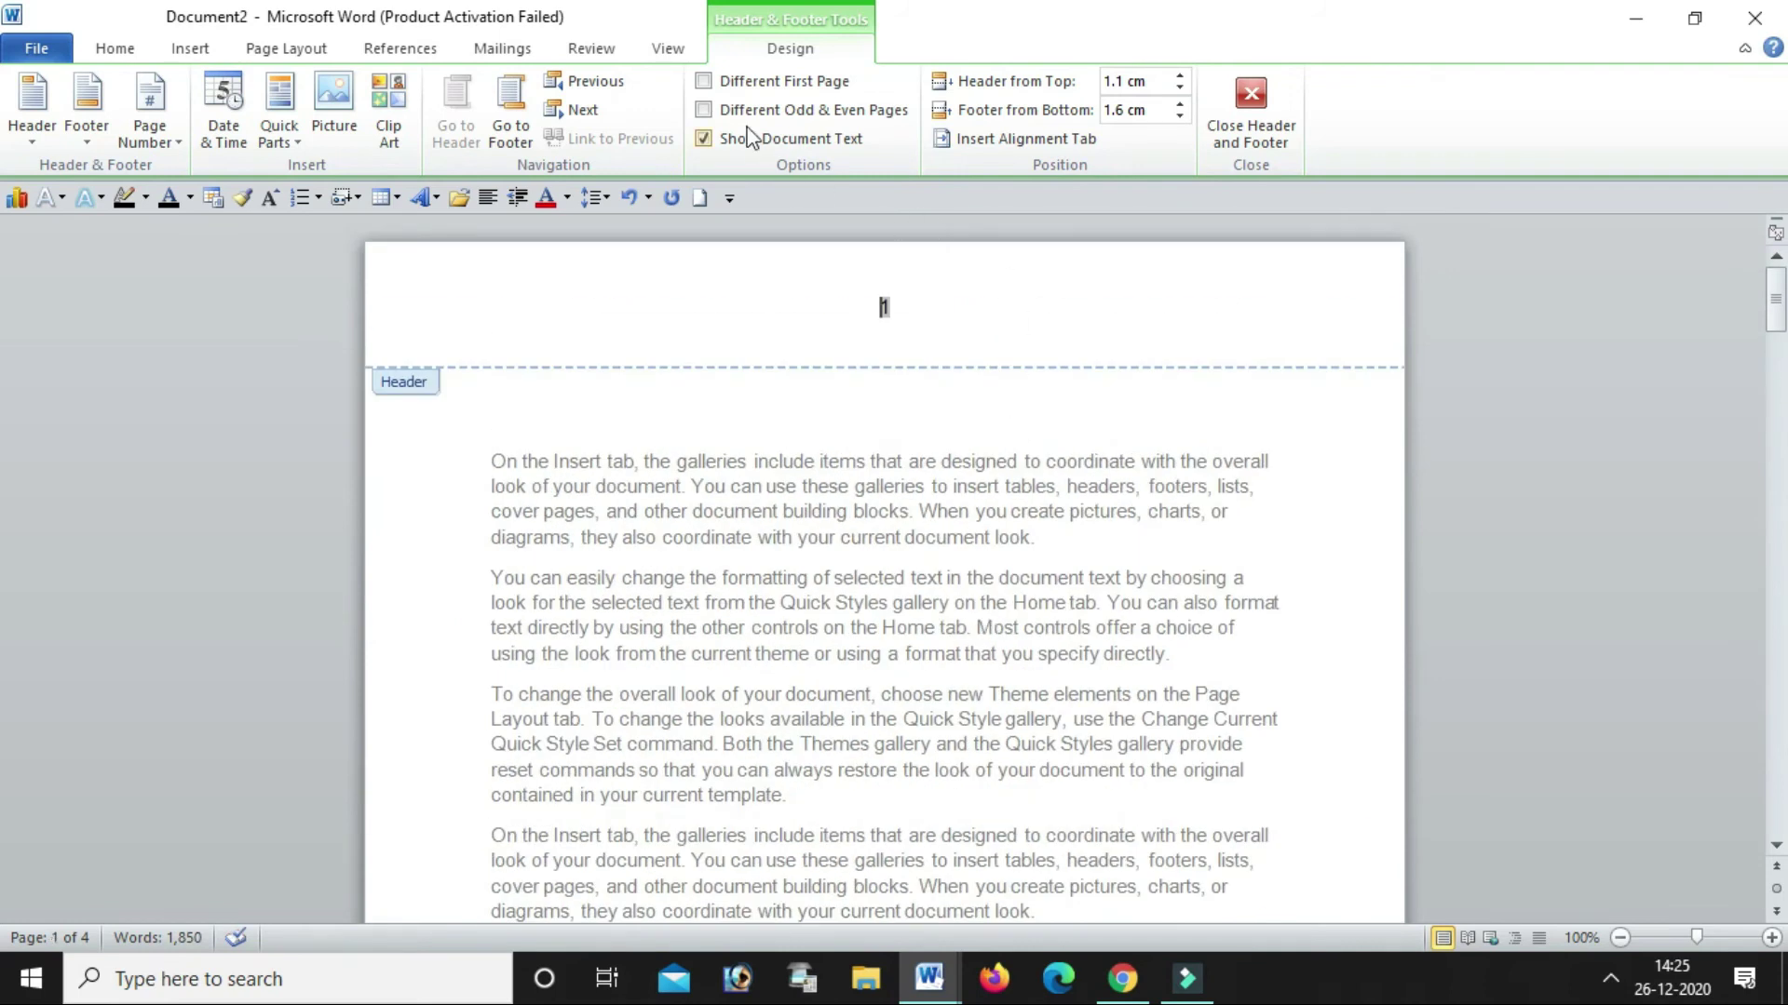
key(Escape)
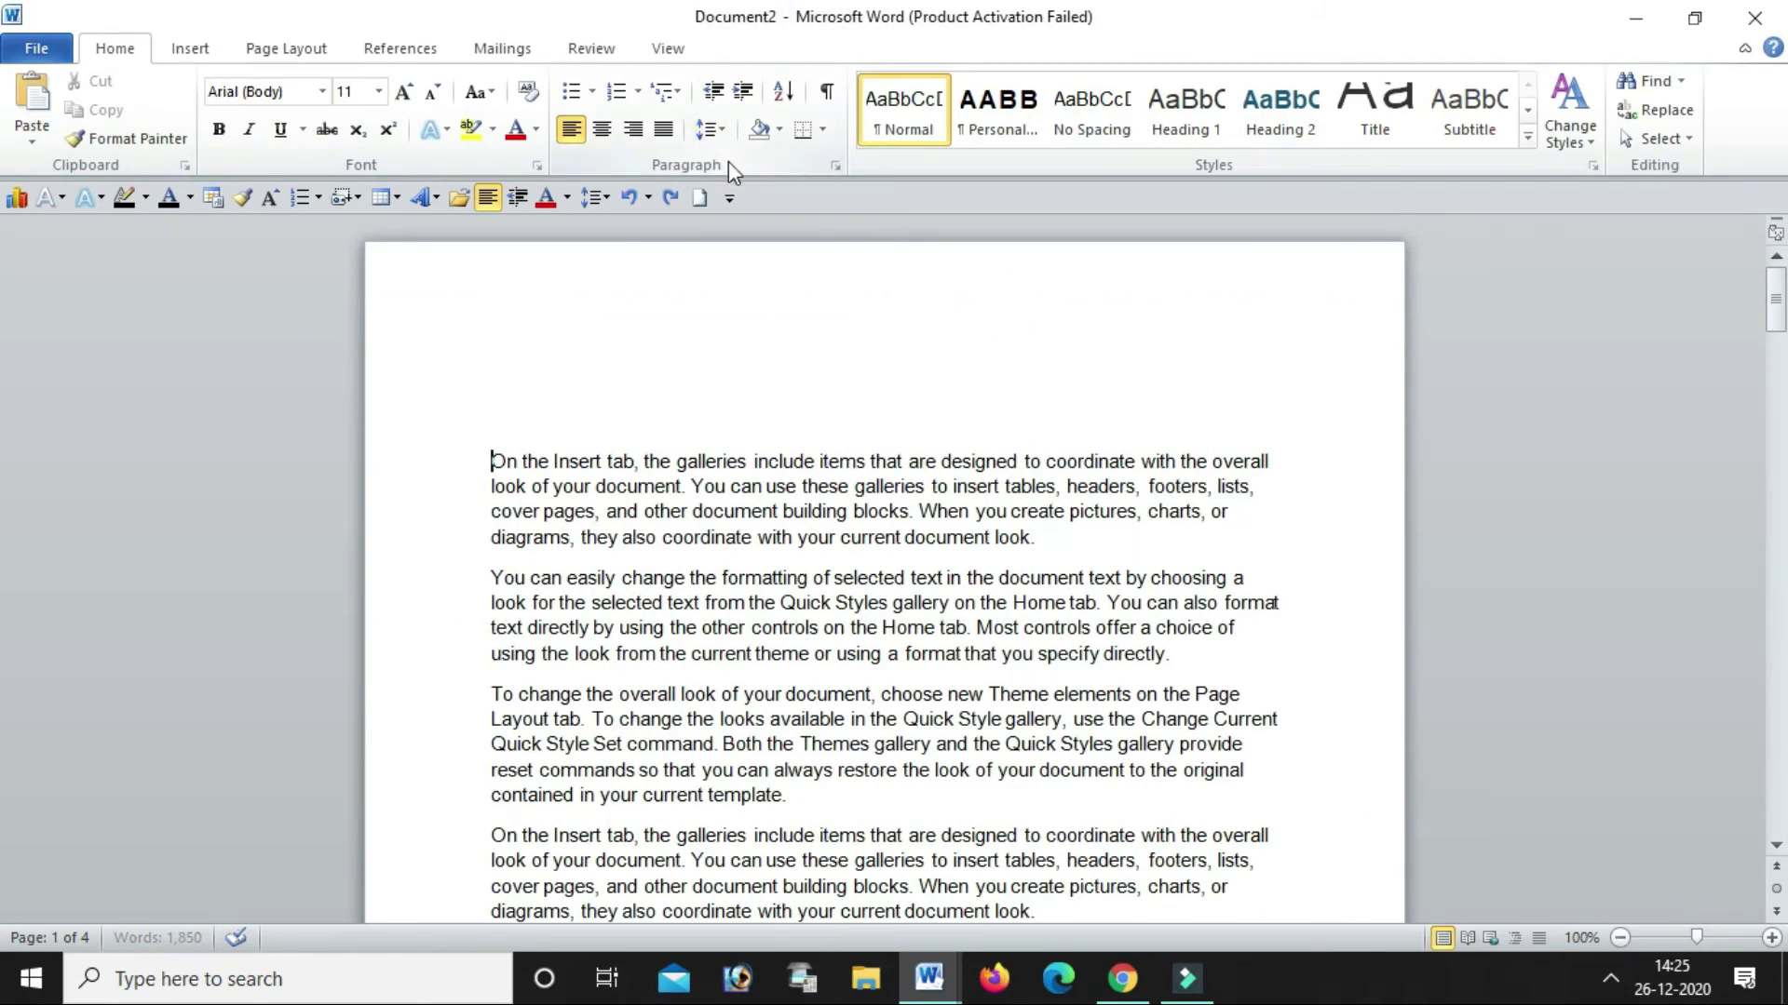
Add the right-aligned Pg. Number 2 style to the bottom of the page, reading "pg. 1"
click(181, 52)
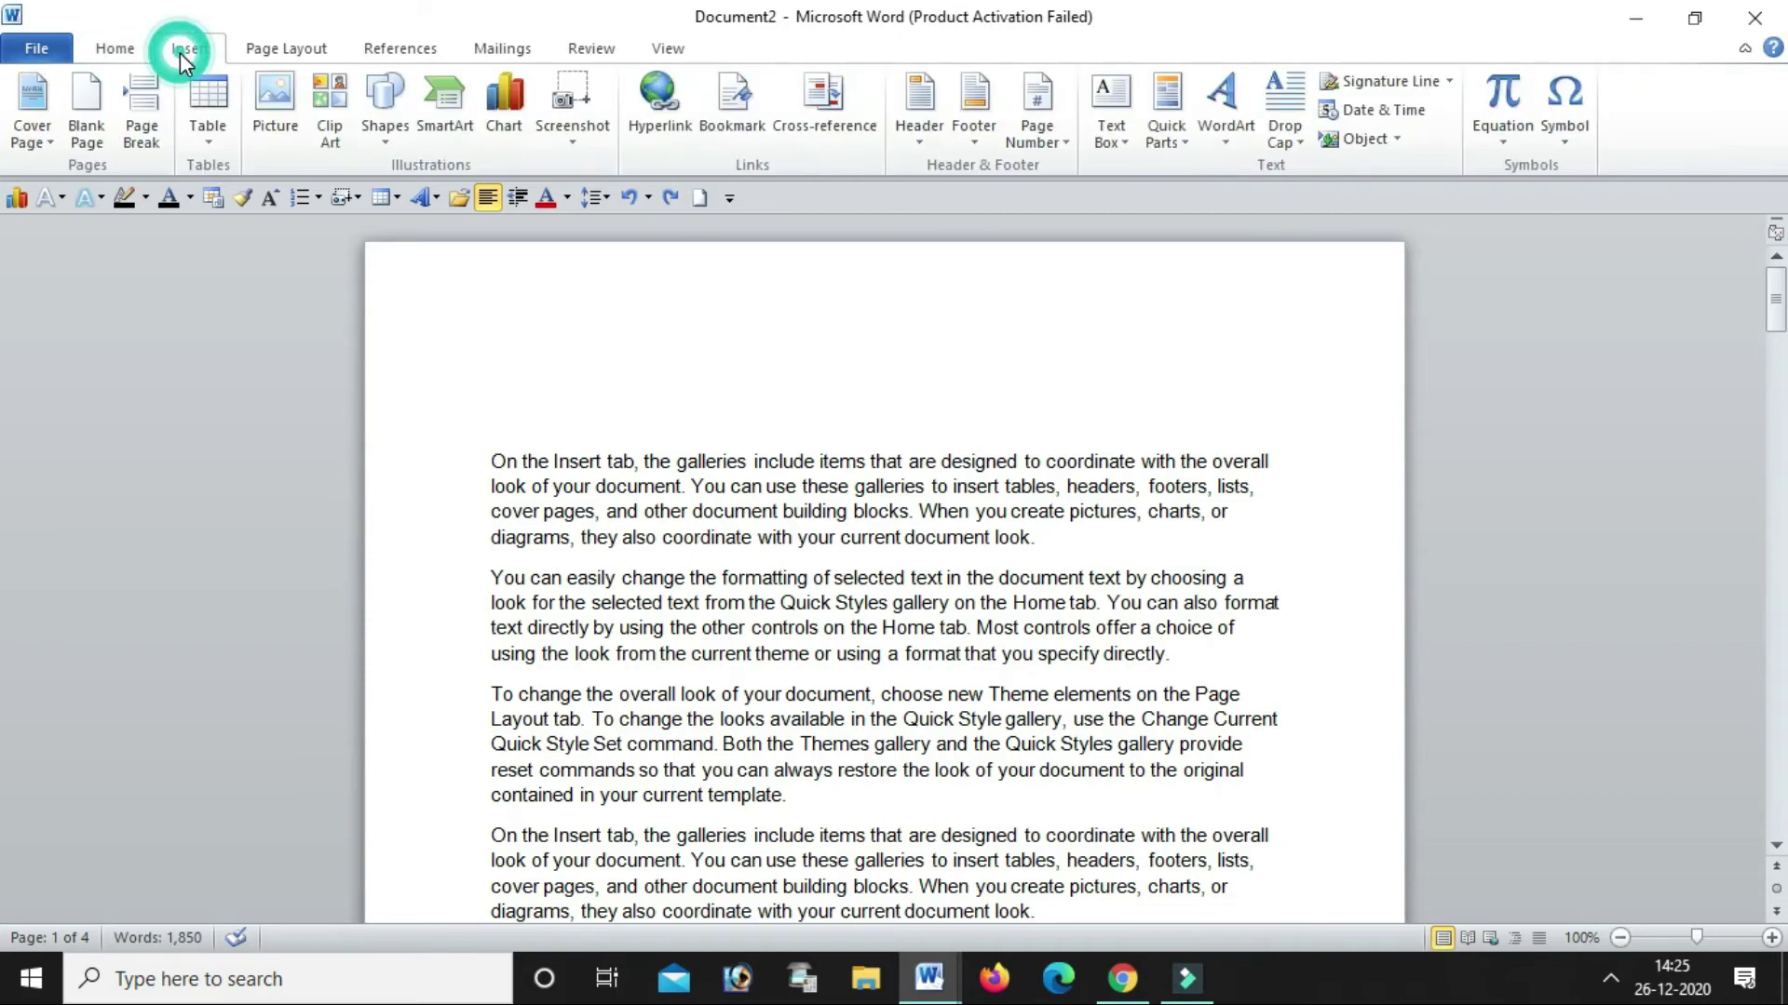
click(1055, 142)
mouse_move(1099, 199)
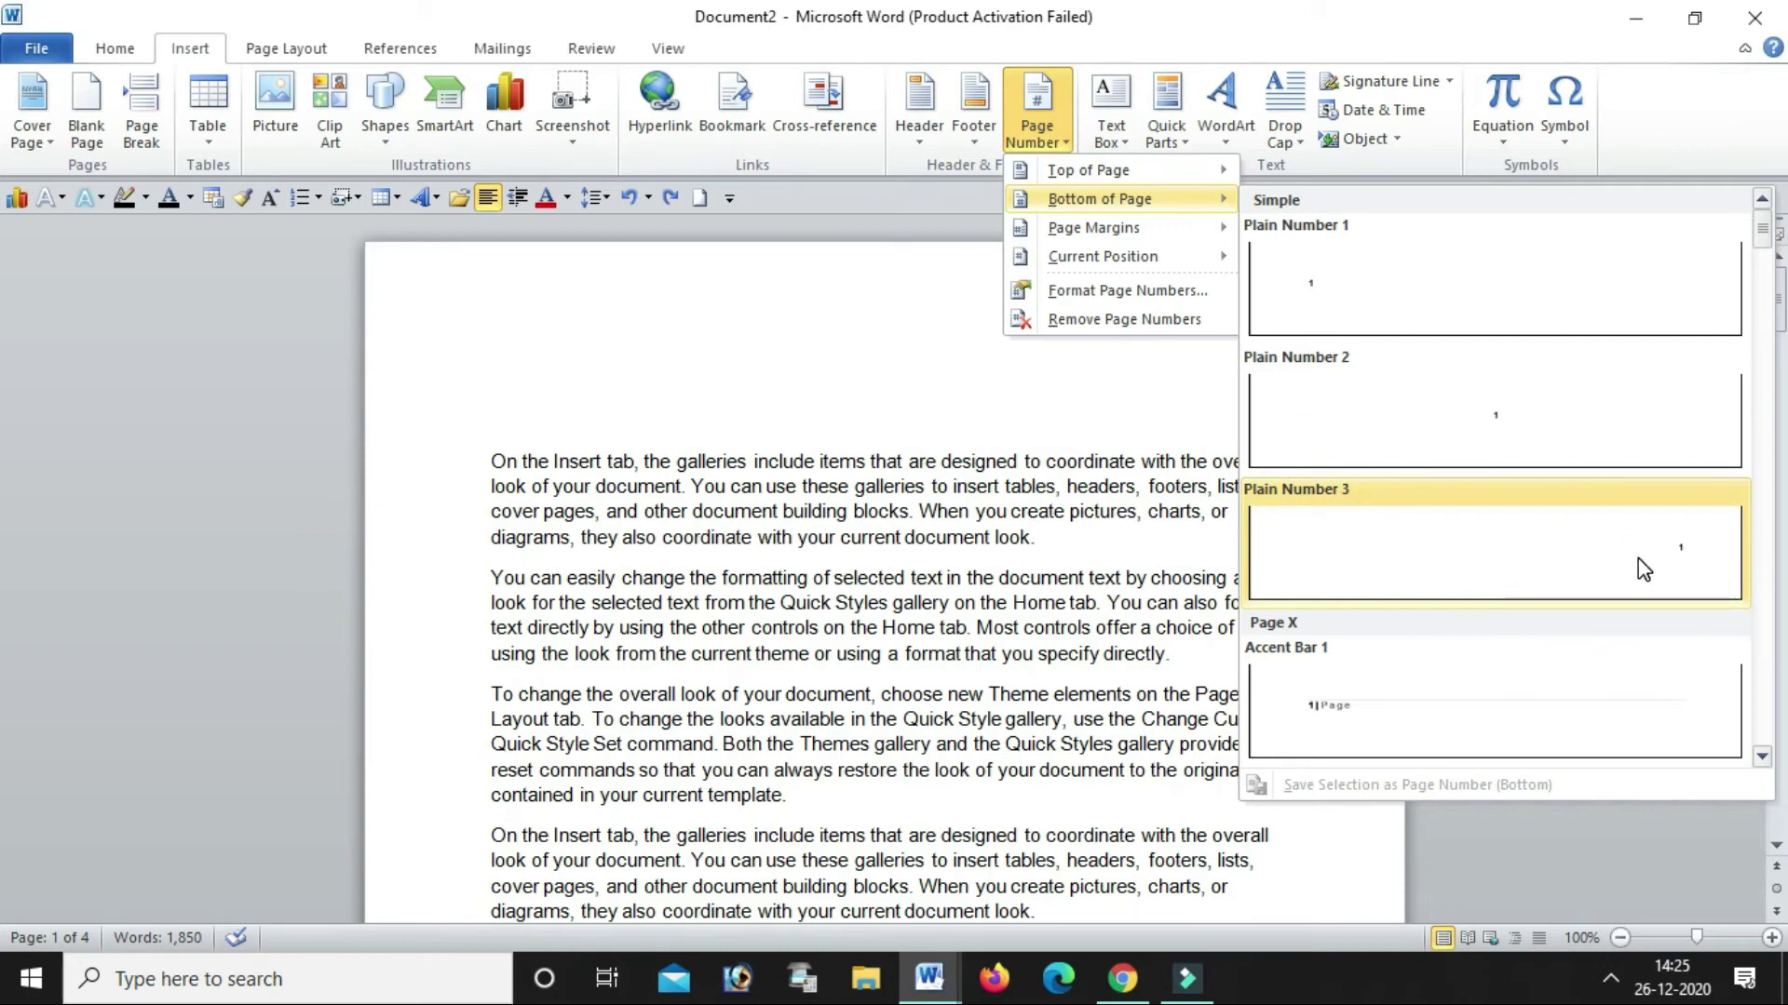
scroll(1590, 627, down, 5)
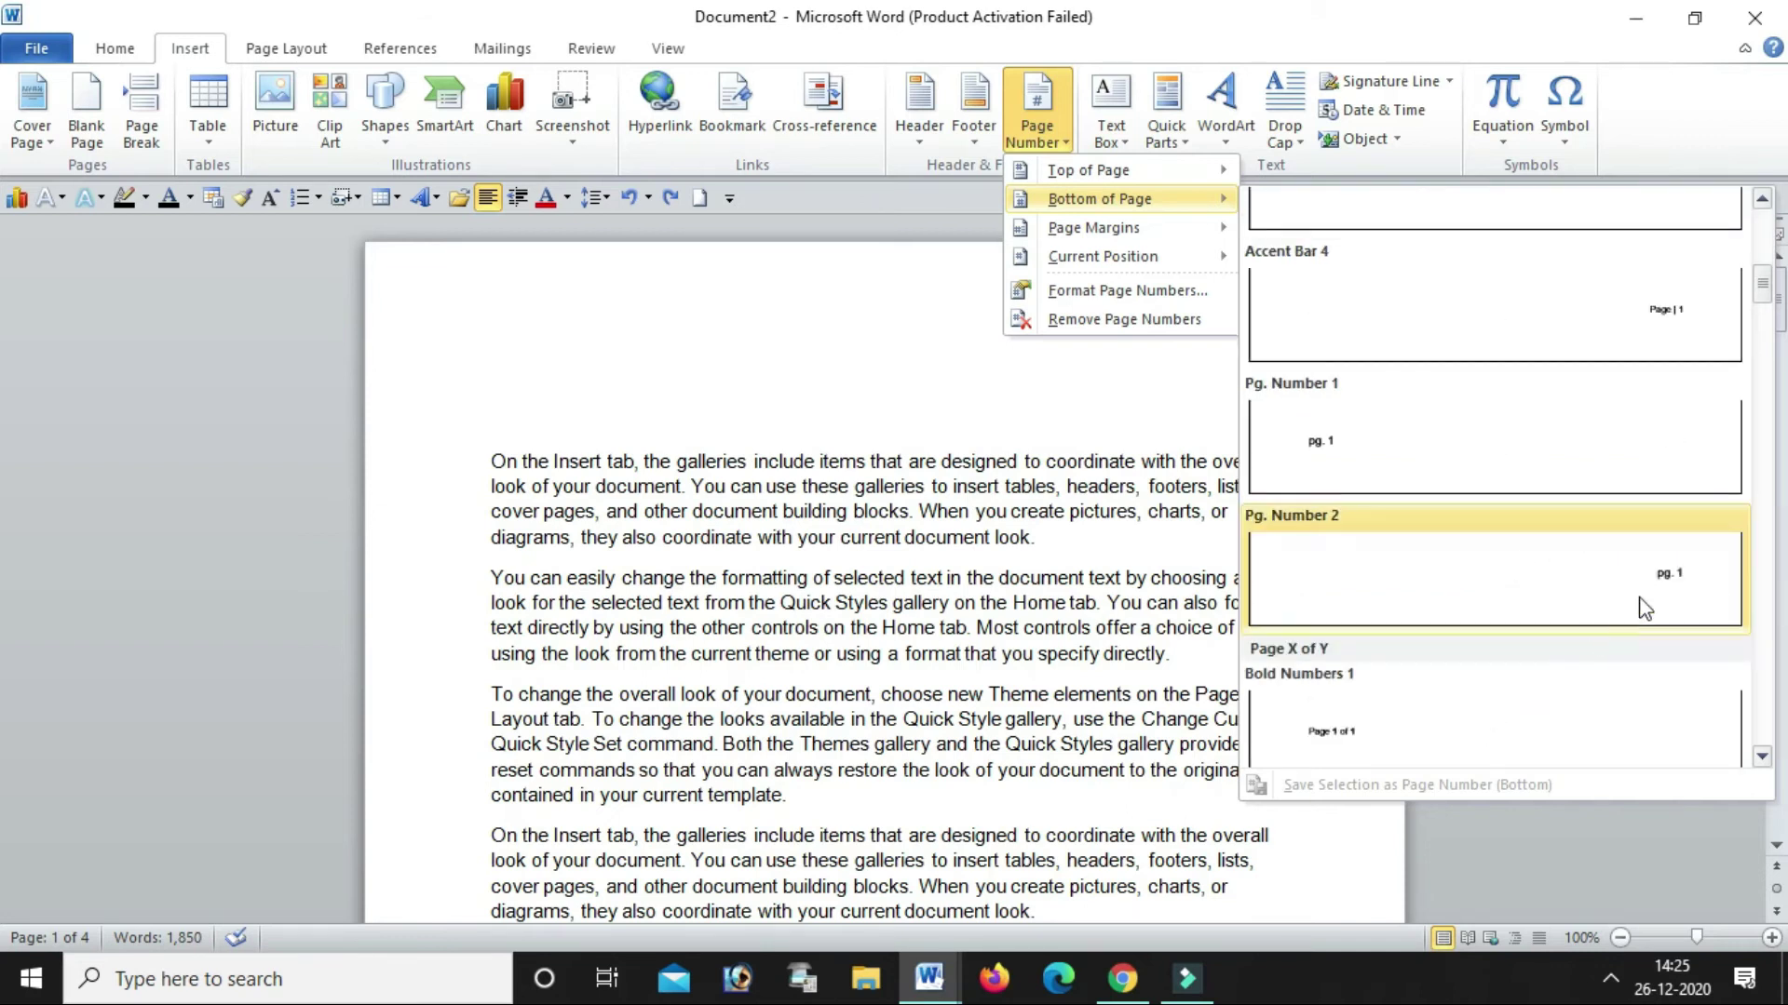
click(1659, 586)
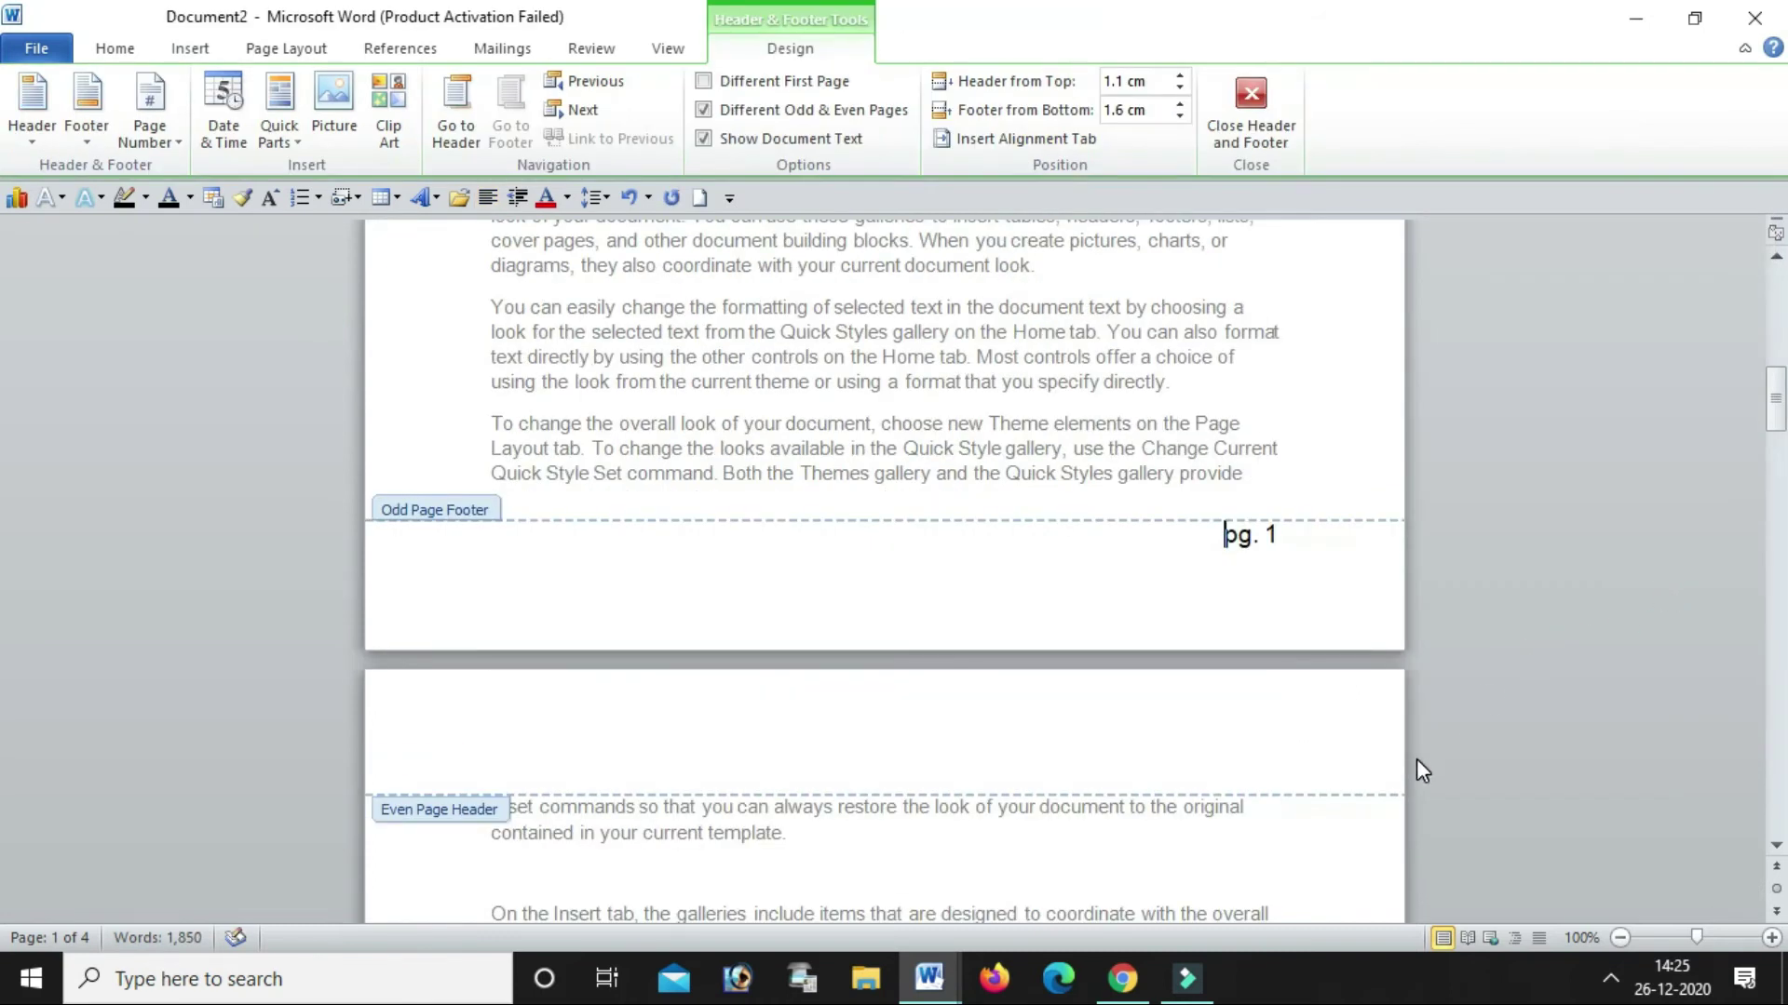
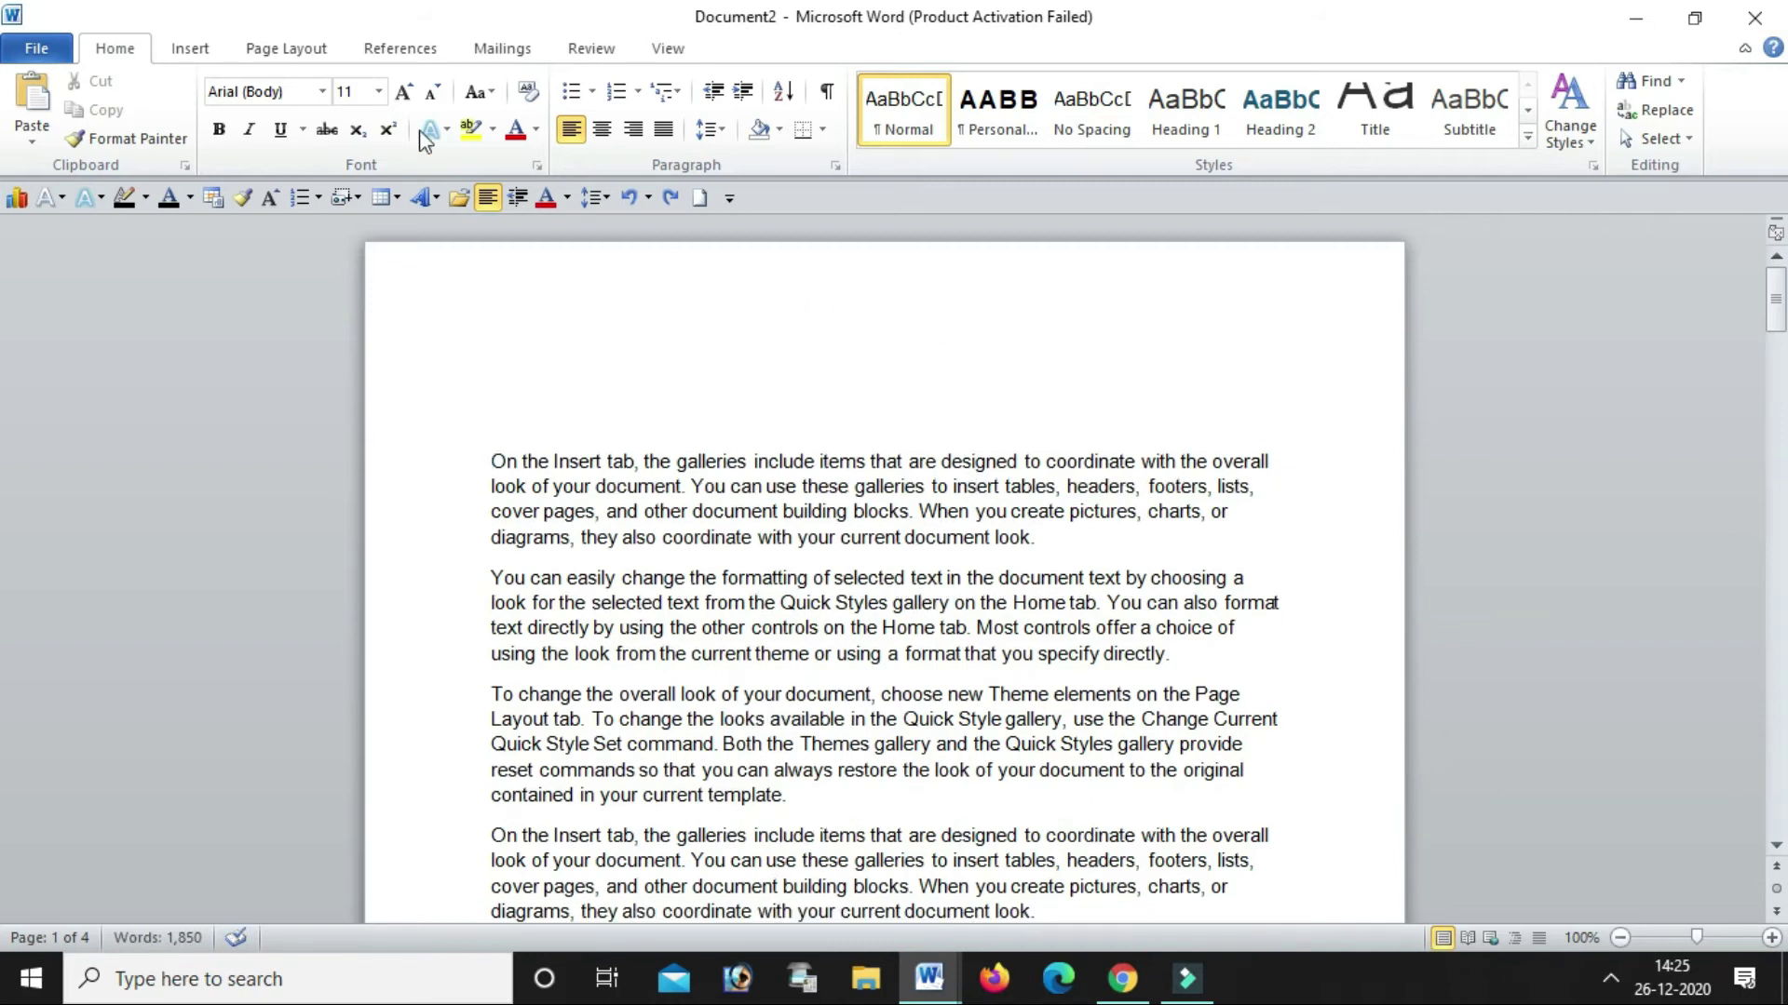
Browse the Current Position page-number styles under Insert > Page Number
click(187, 48)
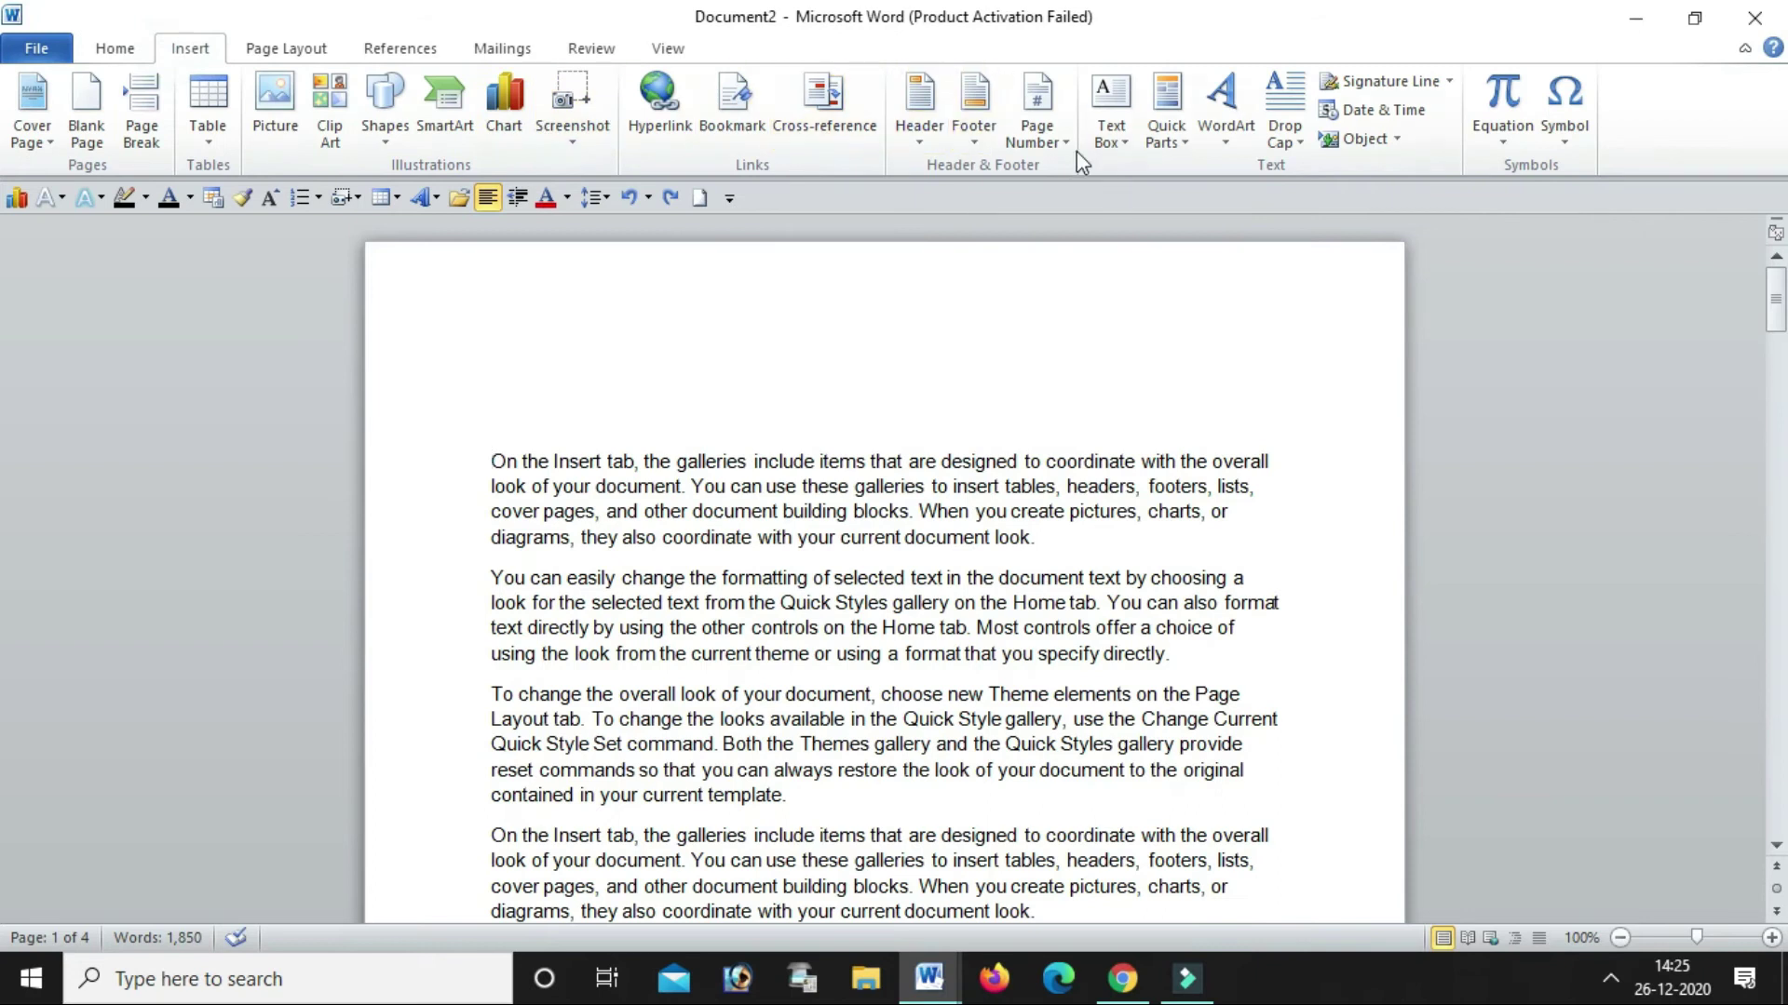
click(1036, 121)
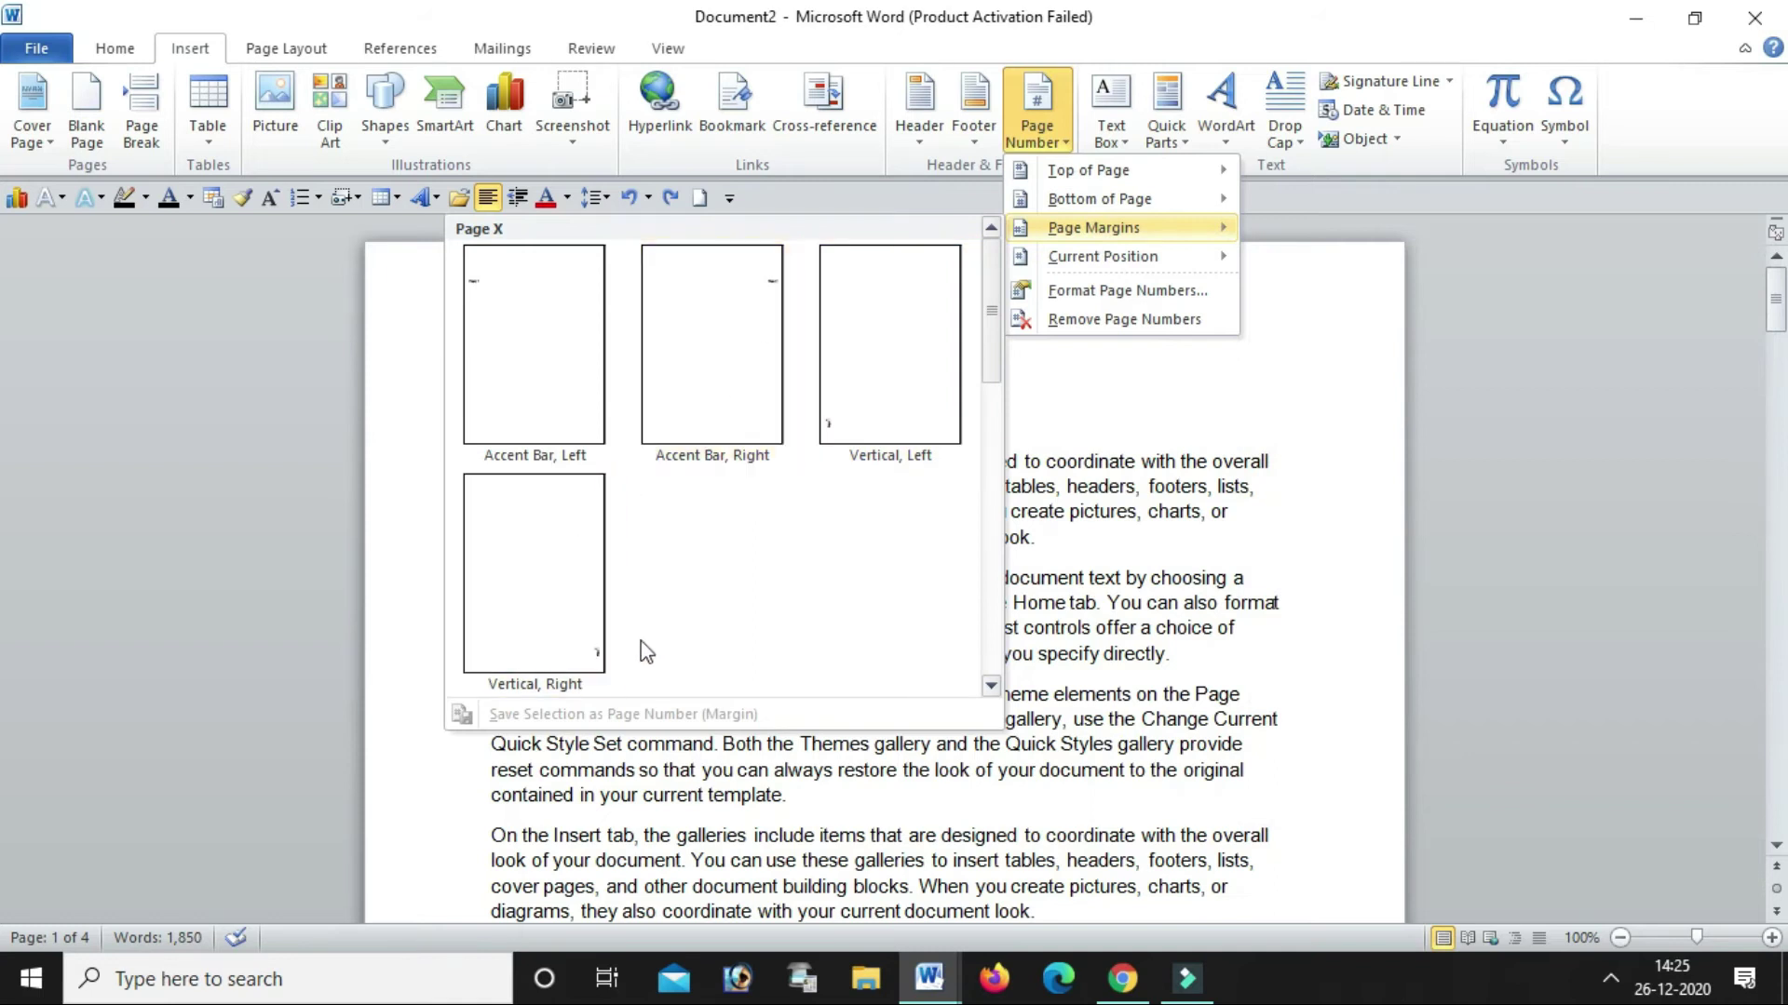
mouse_move(1102, 257)
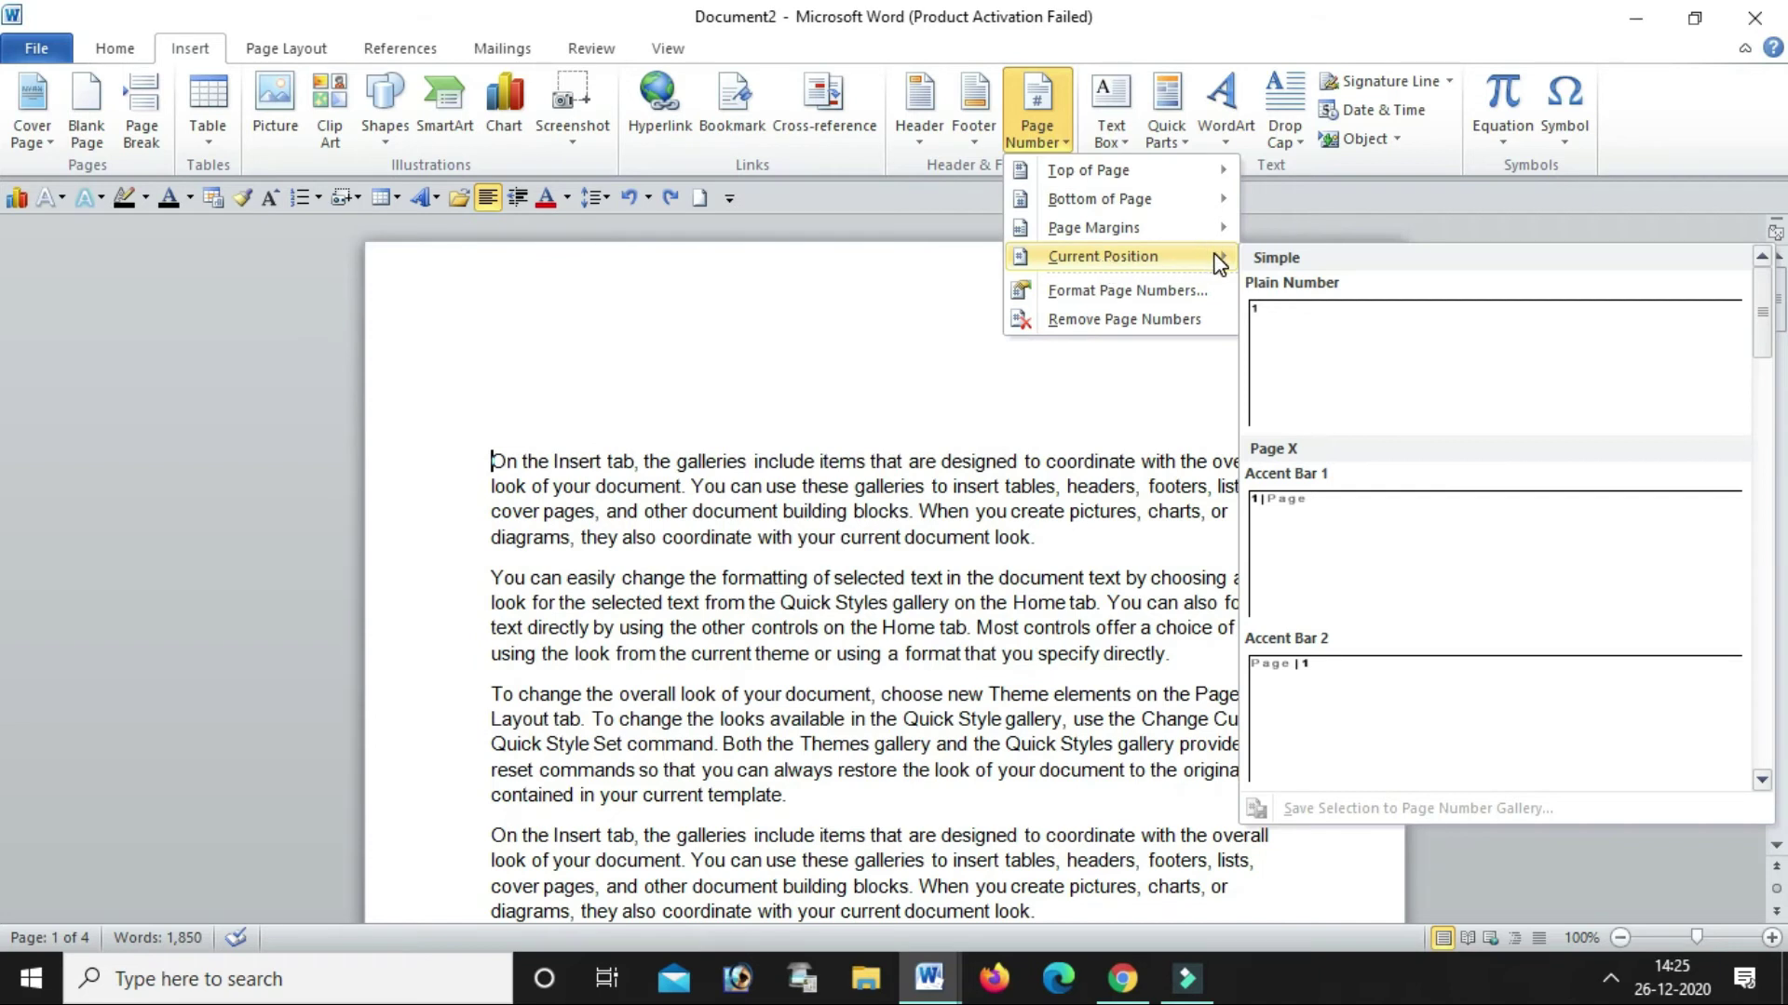
scroll(1361, 561, down, 3)
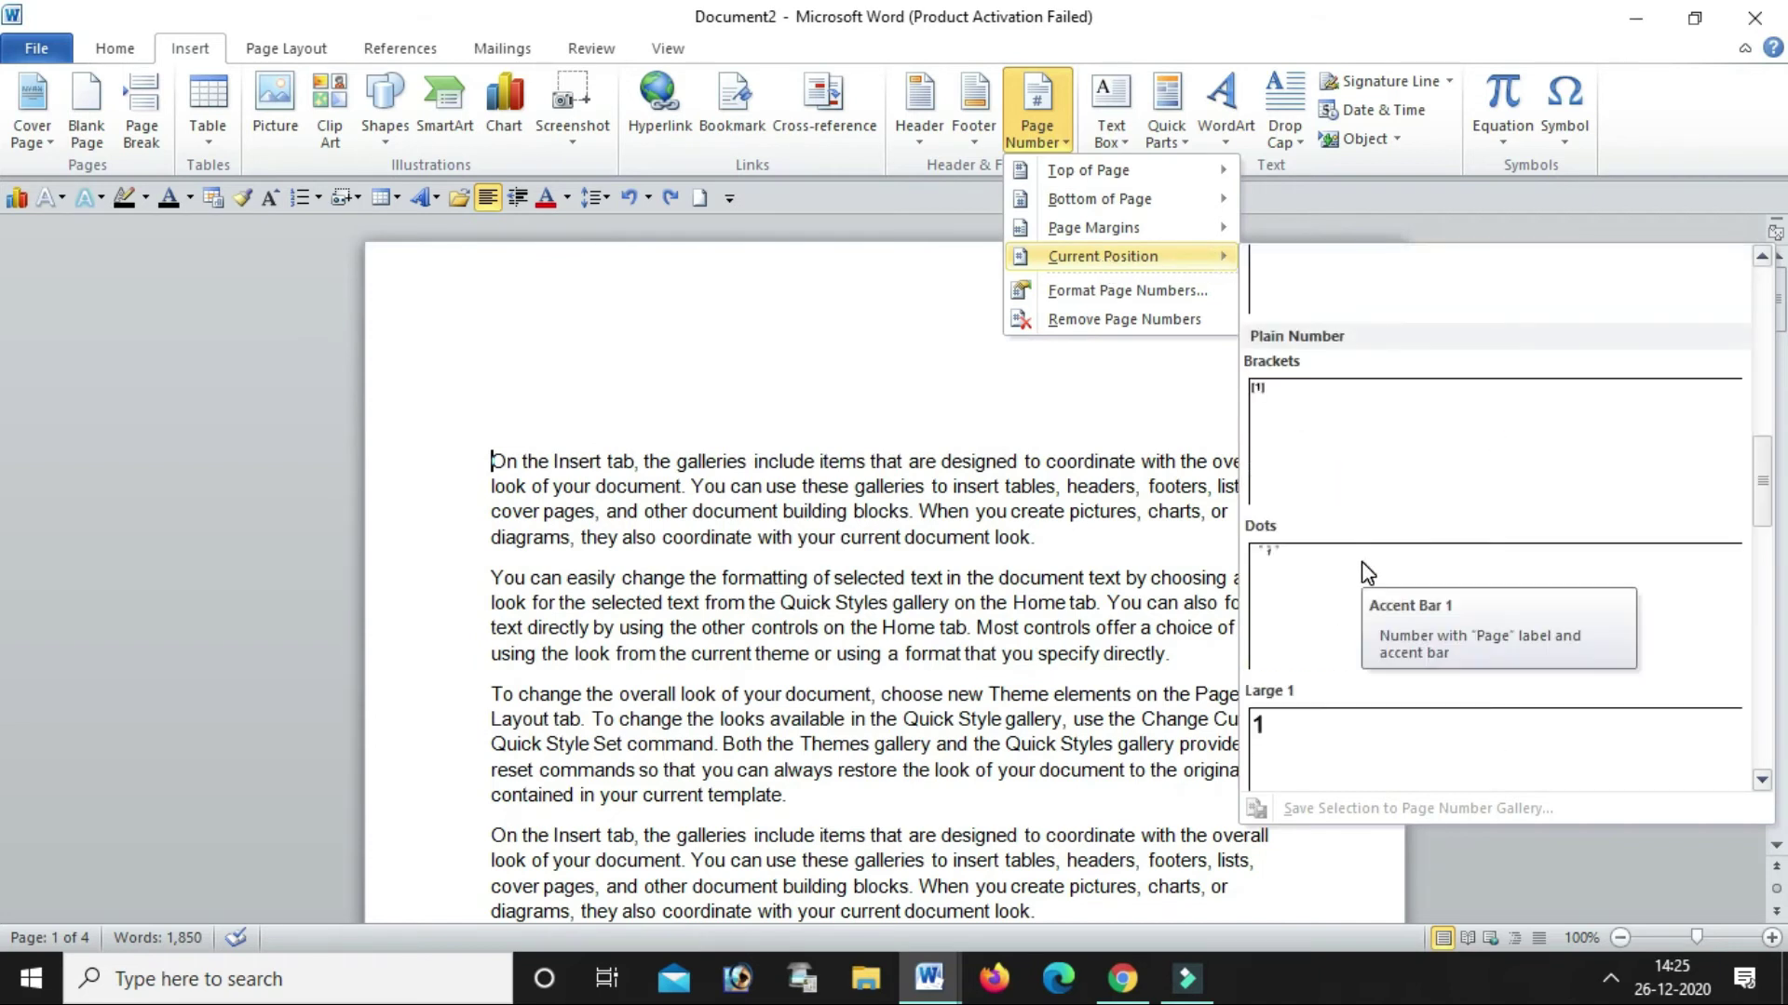
scroll(1361, 562, down, 2)
scroll(1361, 561, up, 5)
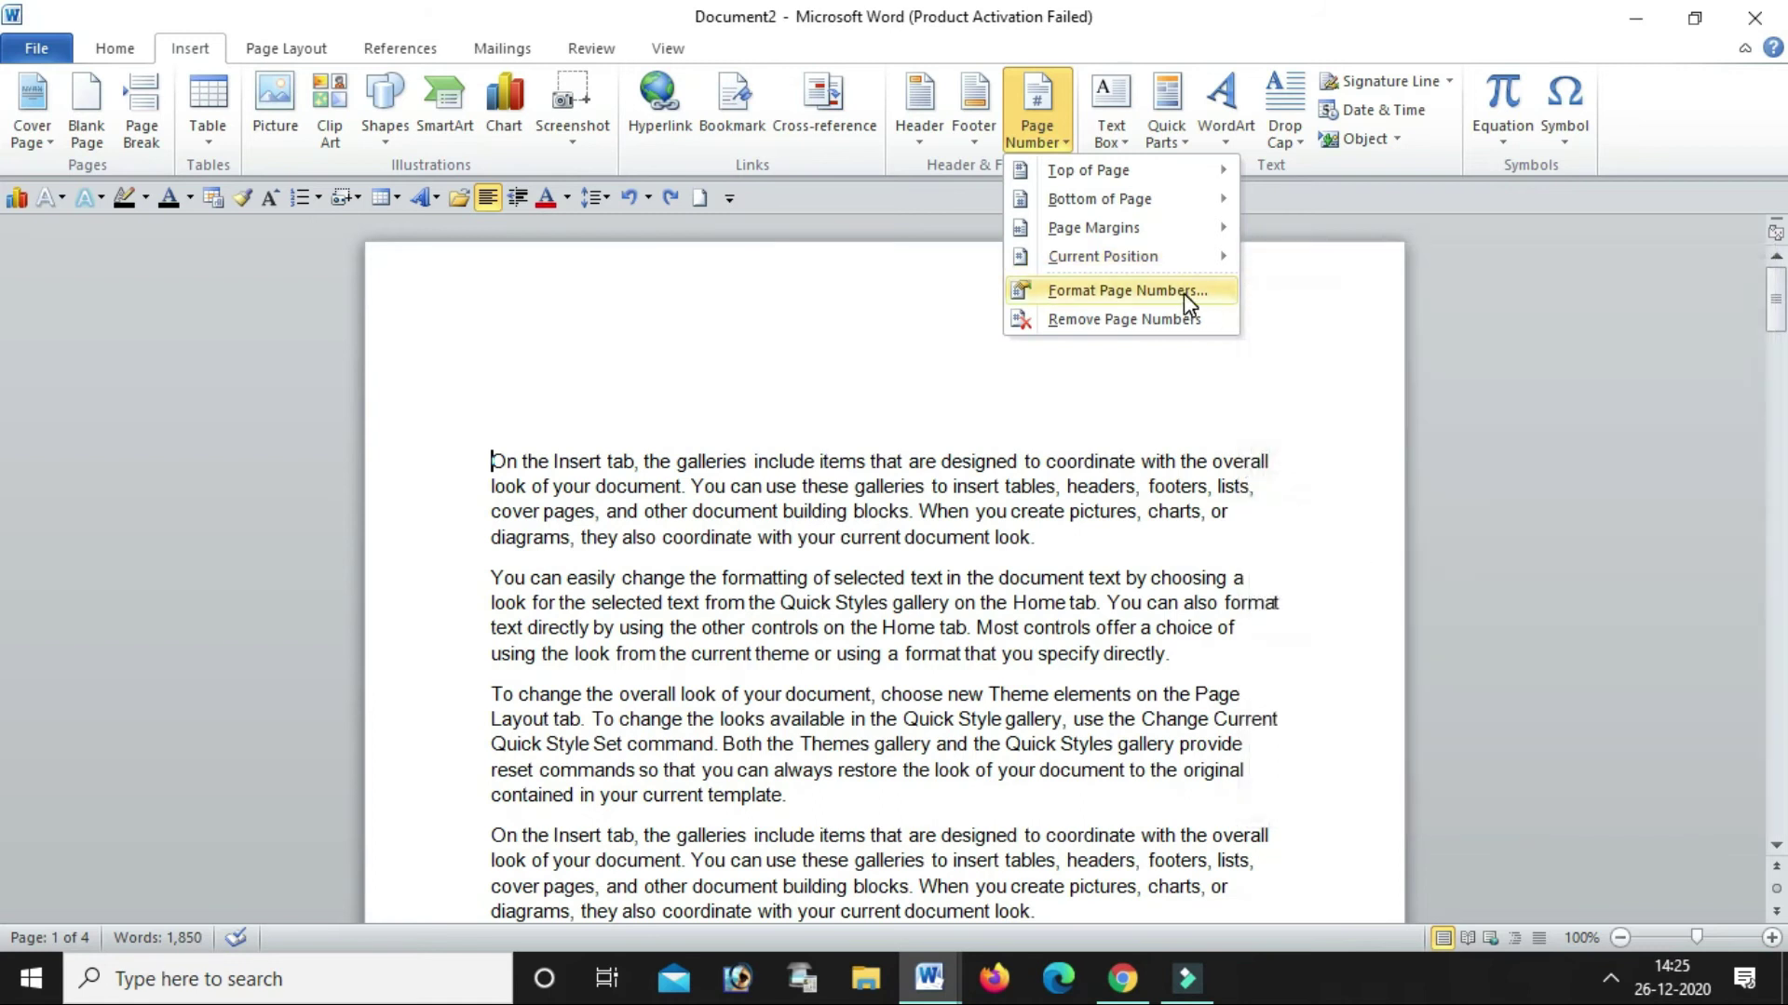
Format the page numbers as lowercase Roman numerals i, ii, iii
click(1187, 301)
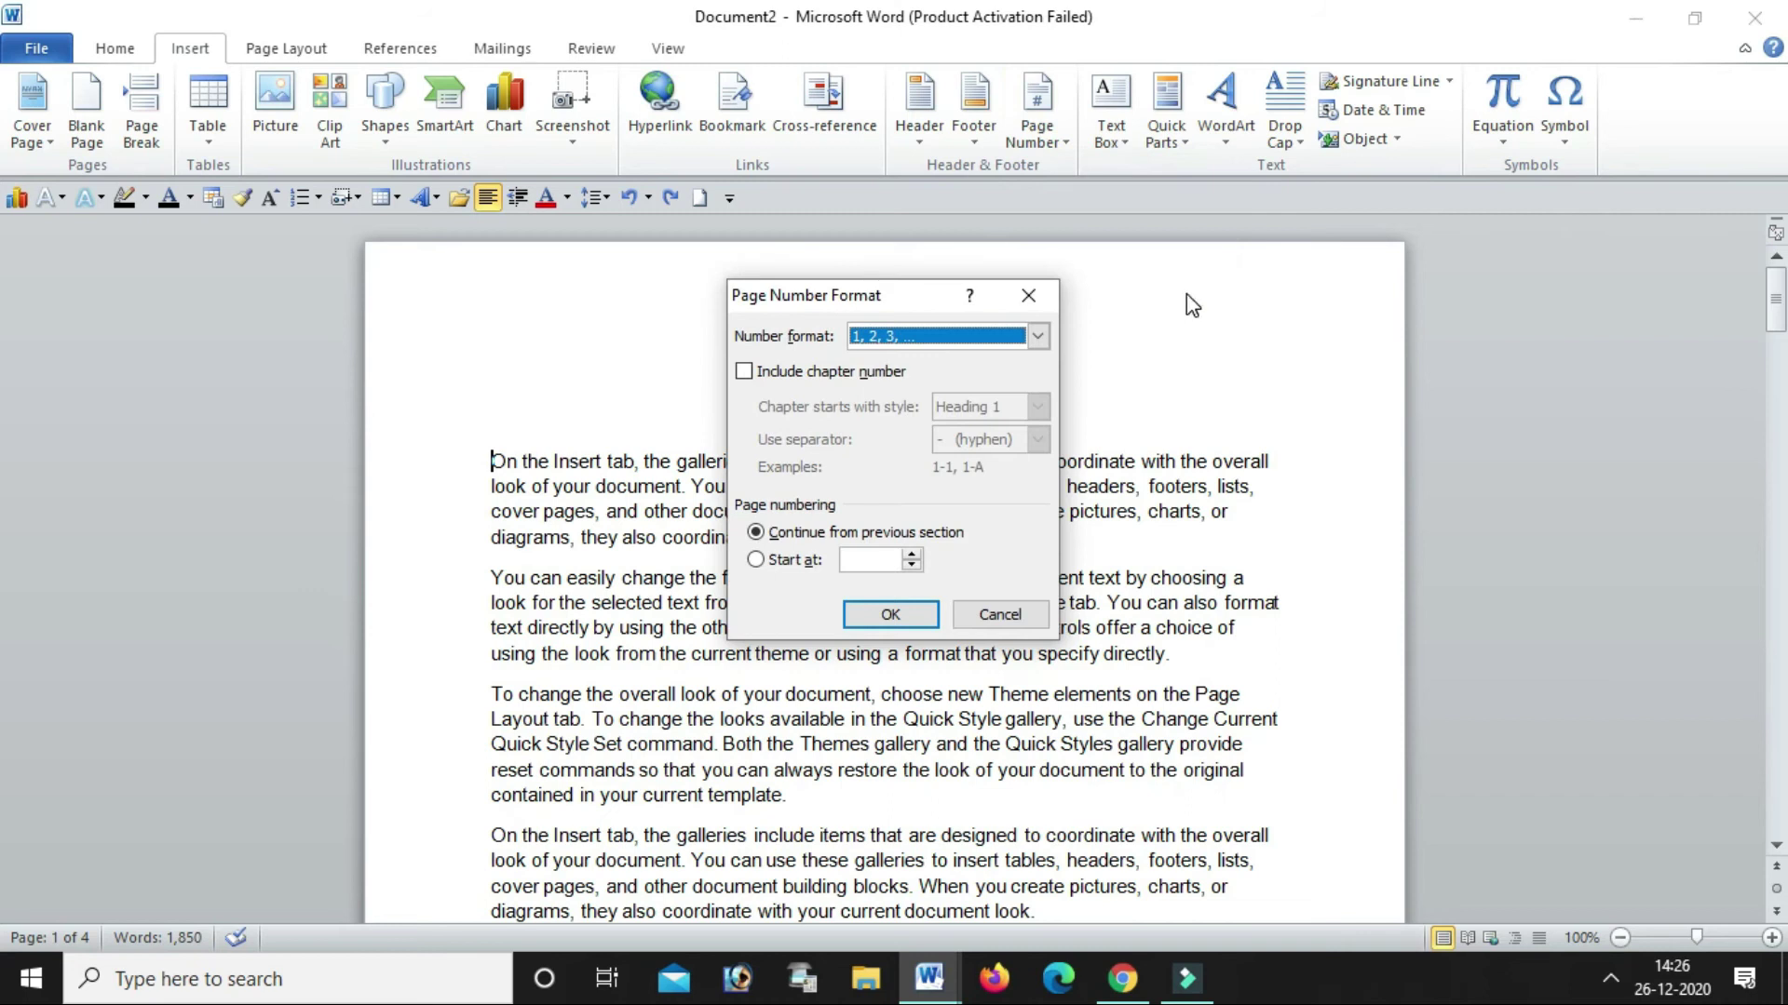
click(1027, 295)
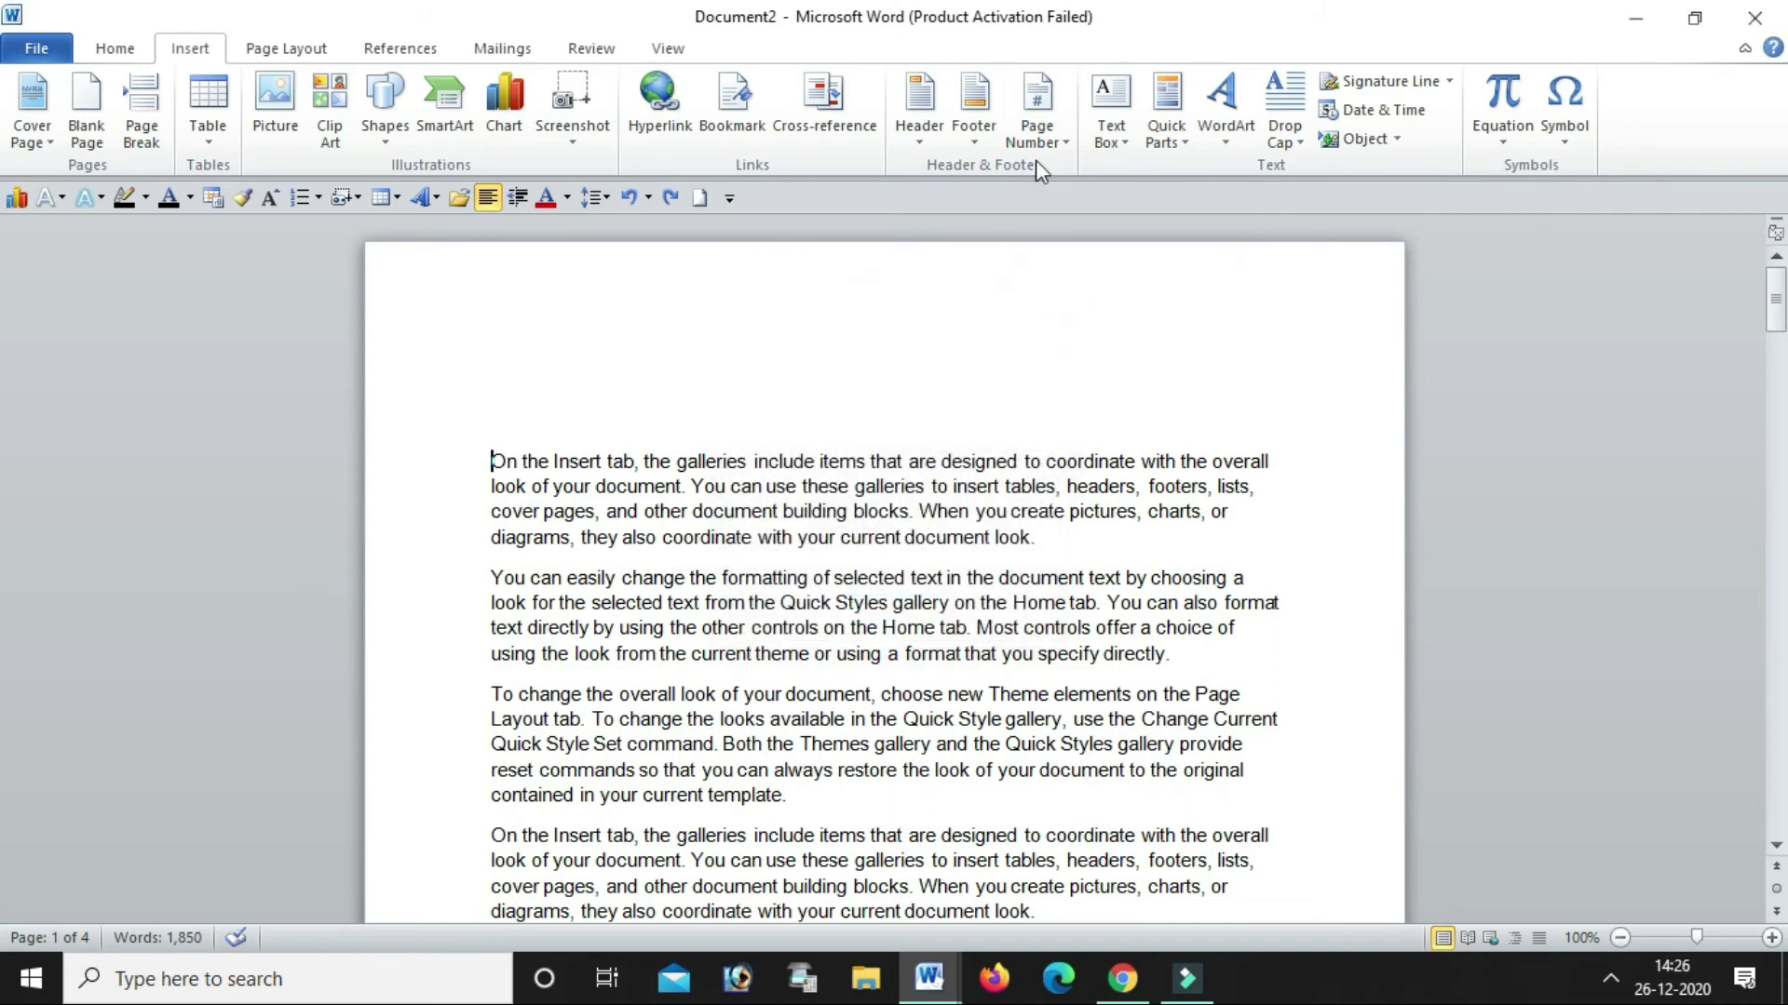
click(1061, 144)
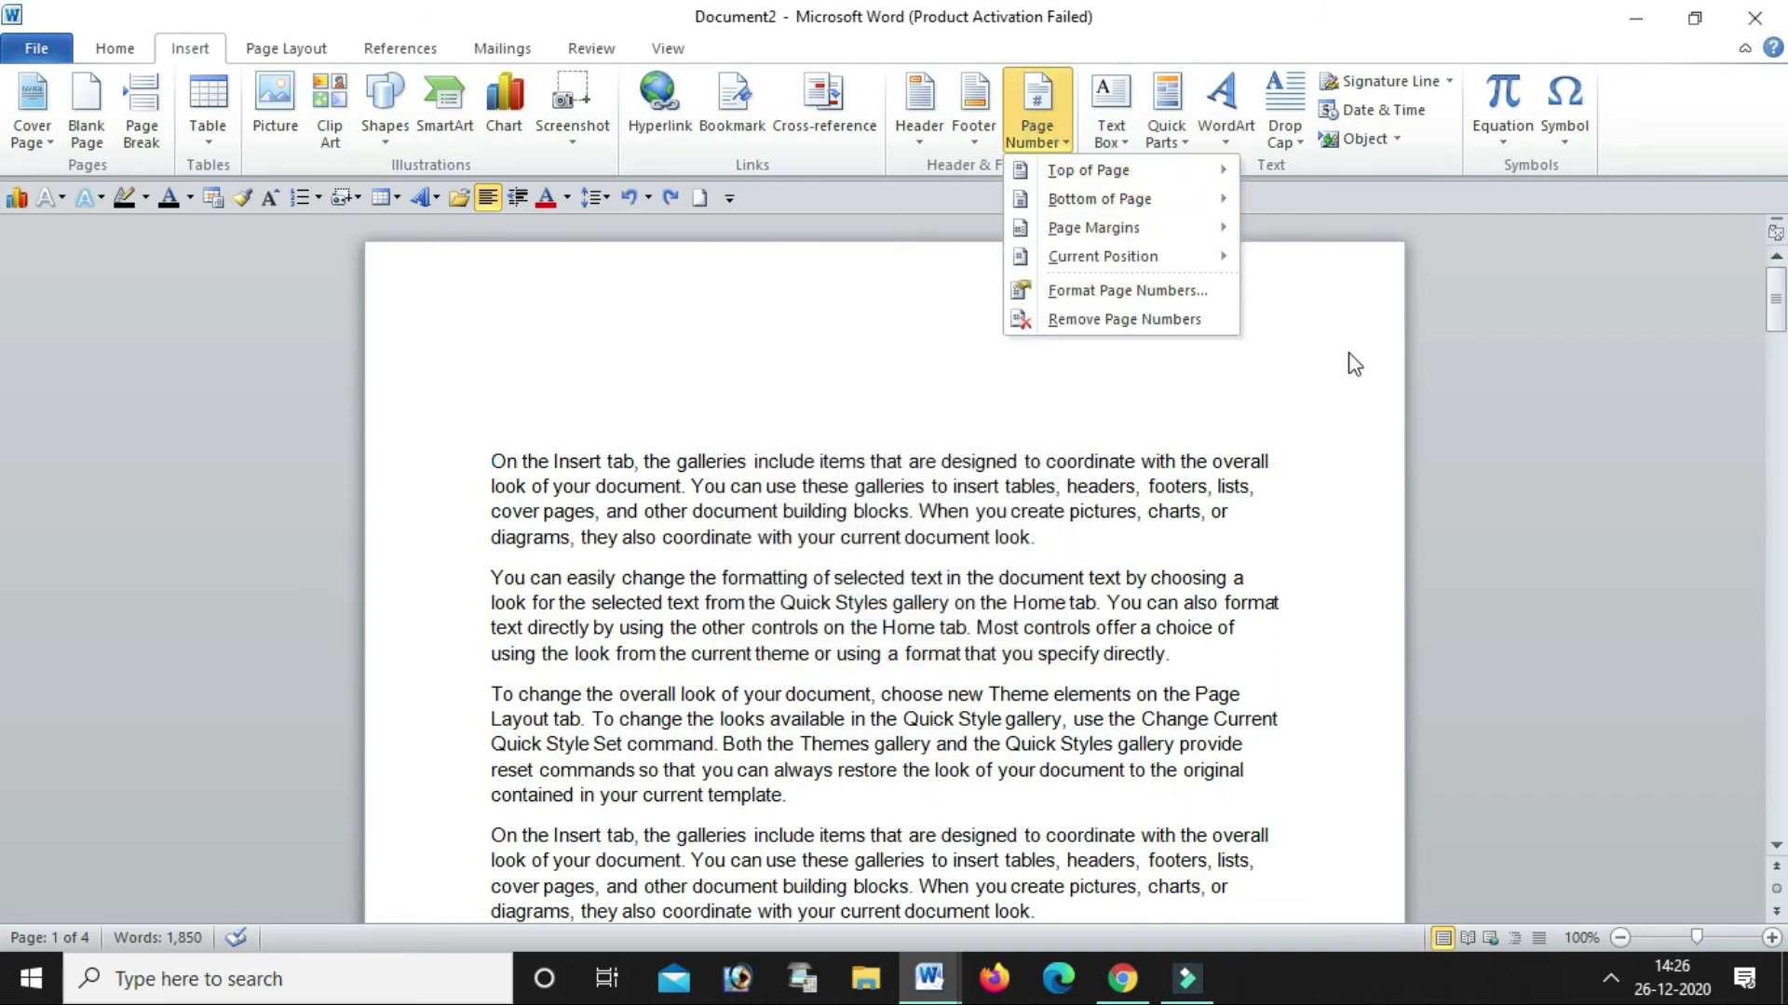
click(1125, 292)
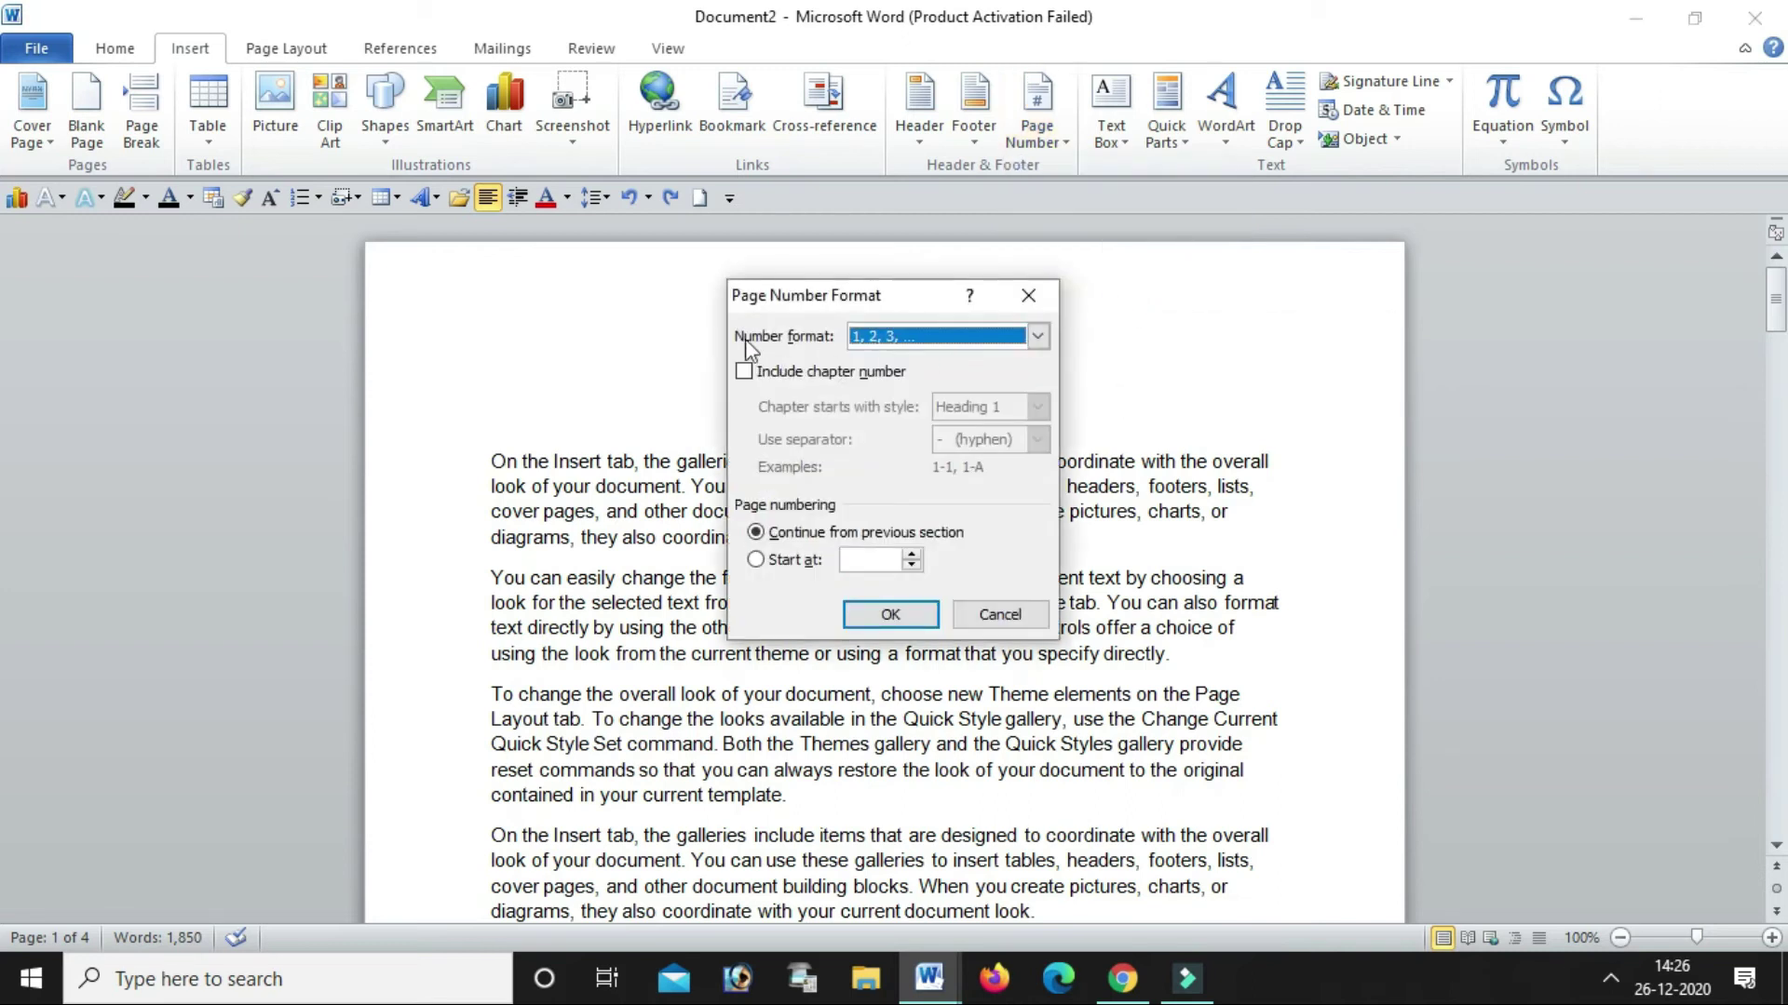
click(1036, 335)
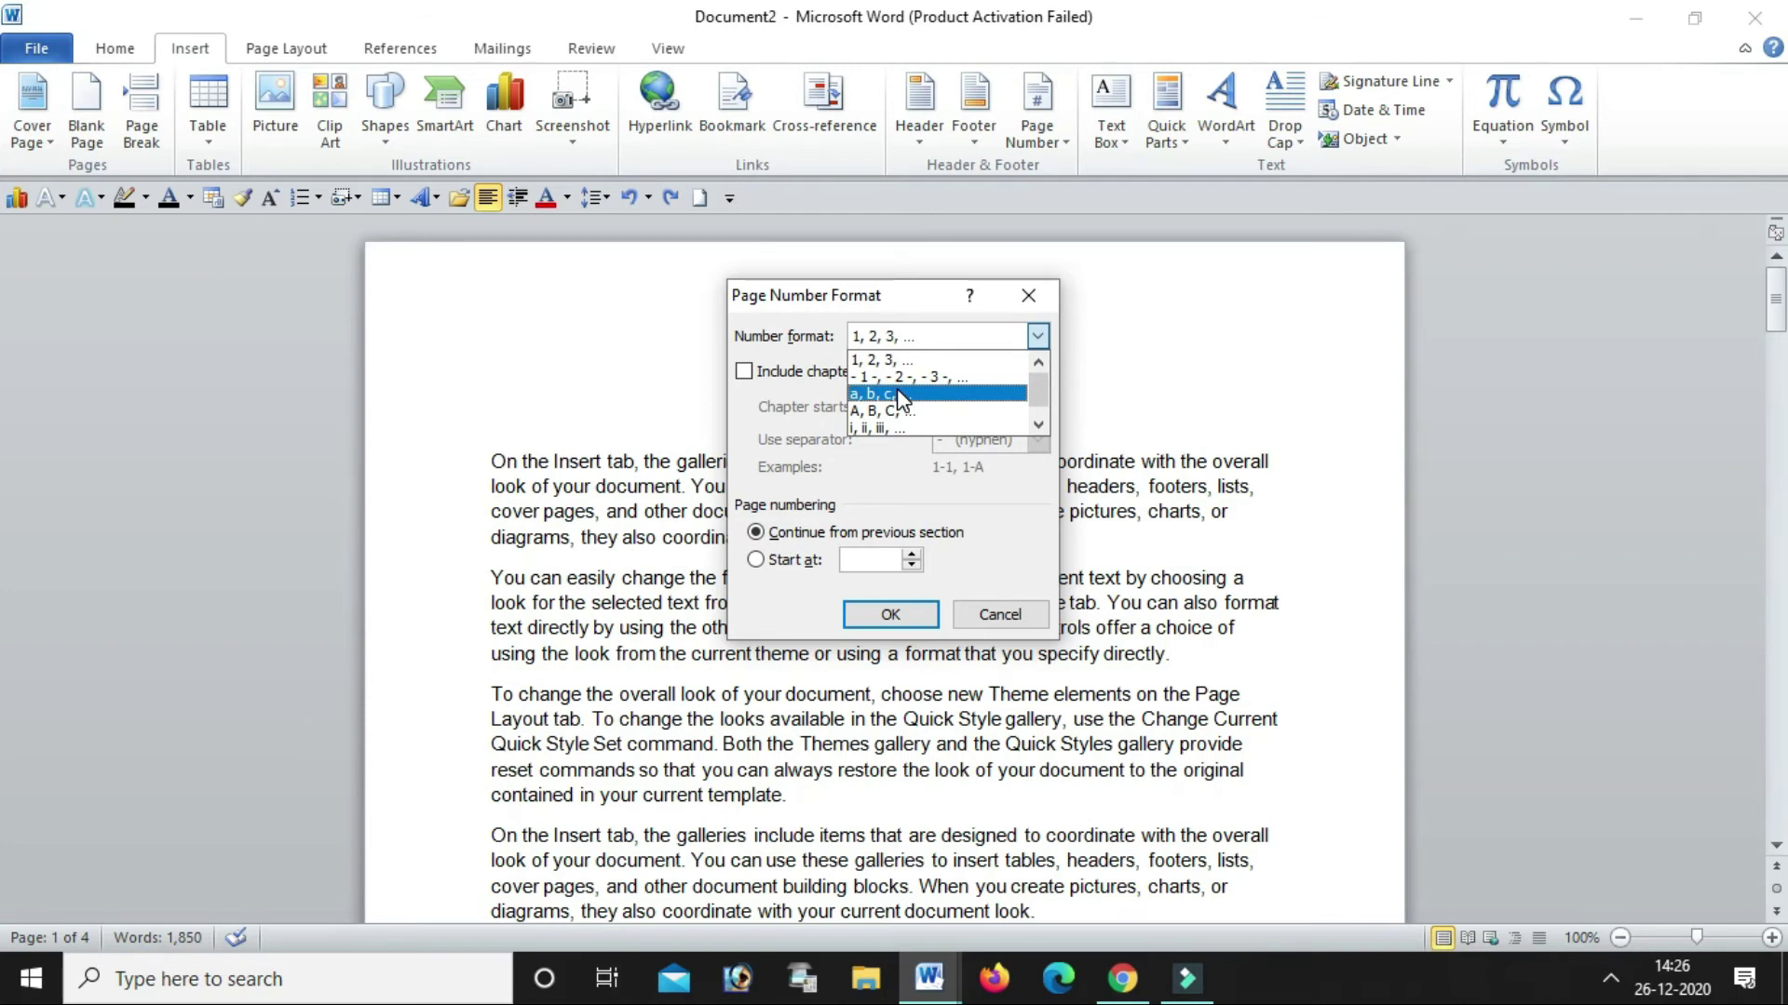
scroll(896, 389, down, 1)
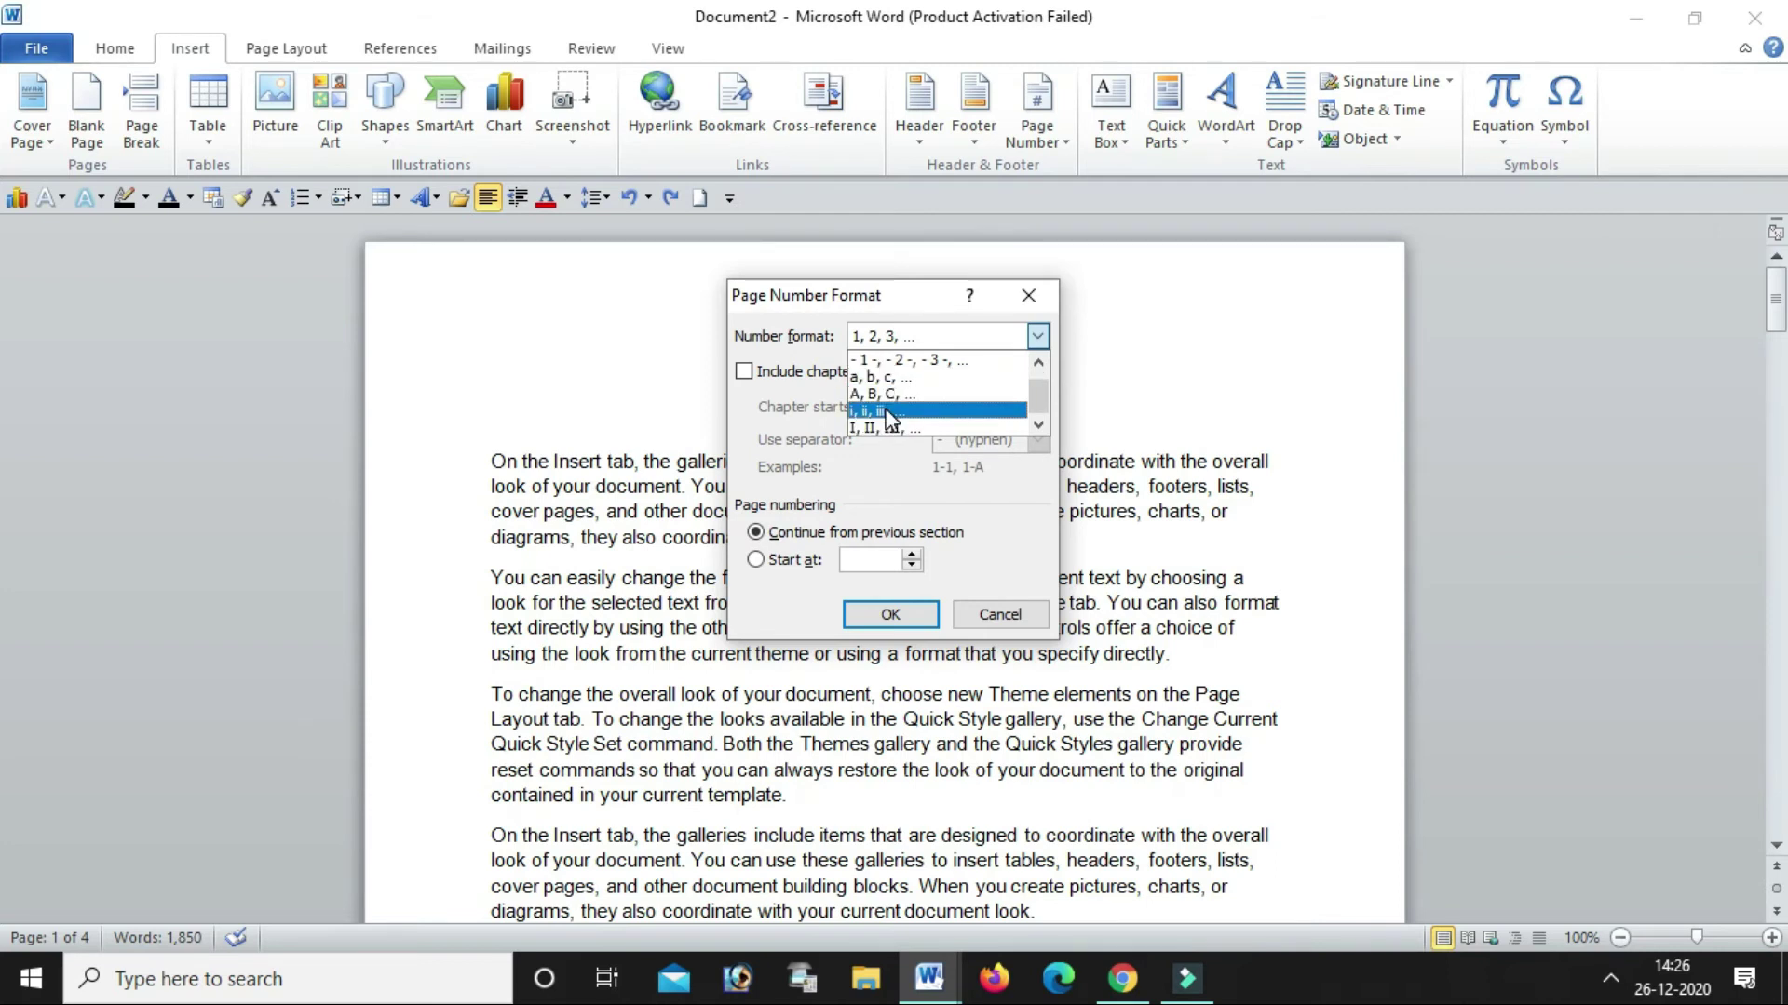
click(890, 413)
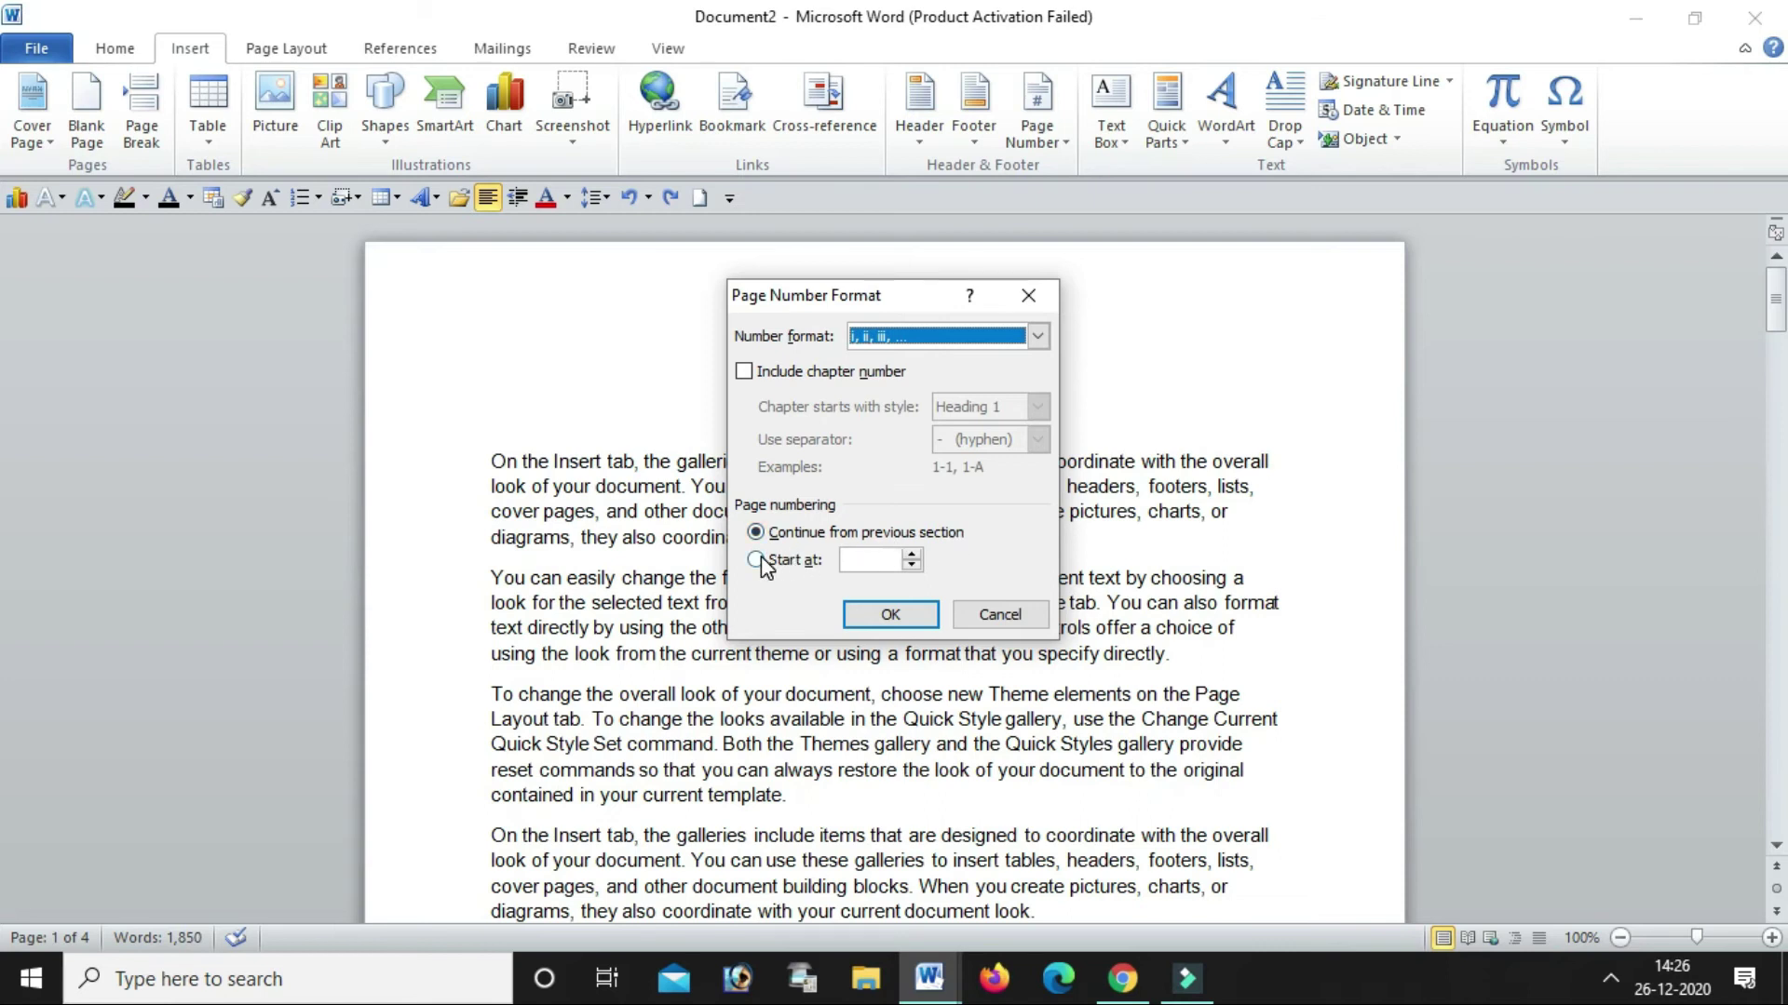
click(894, 616)
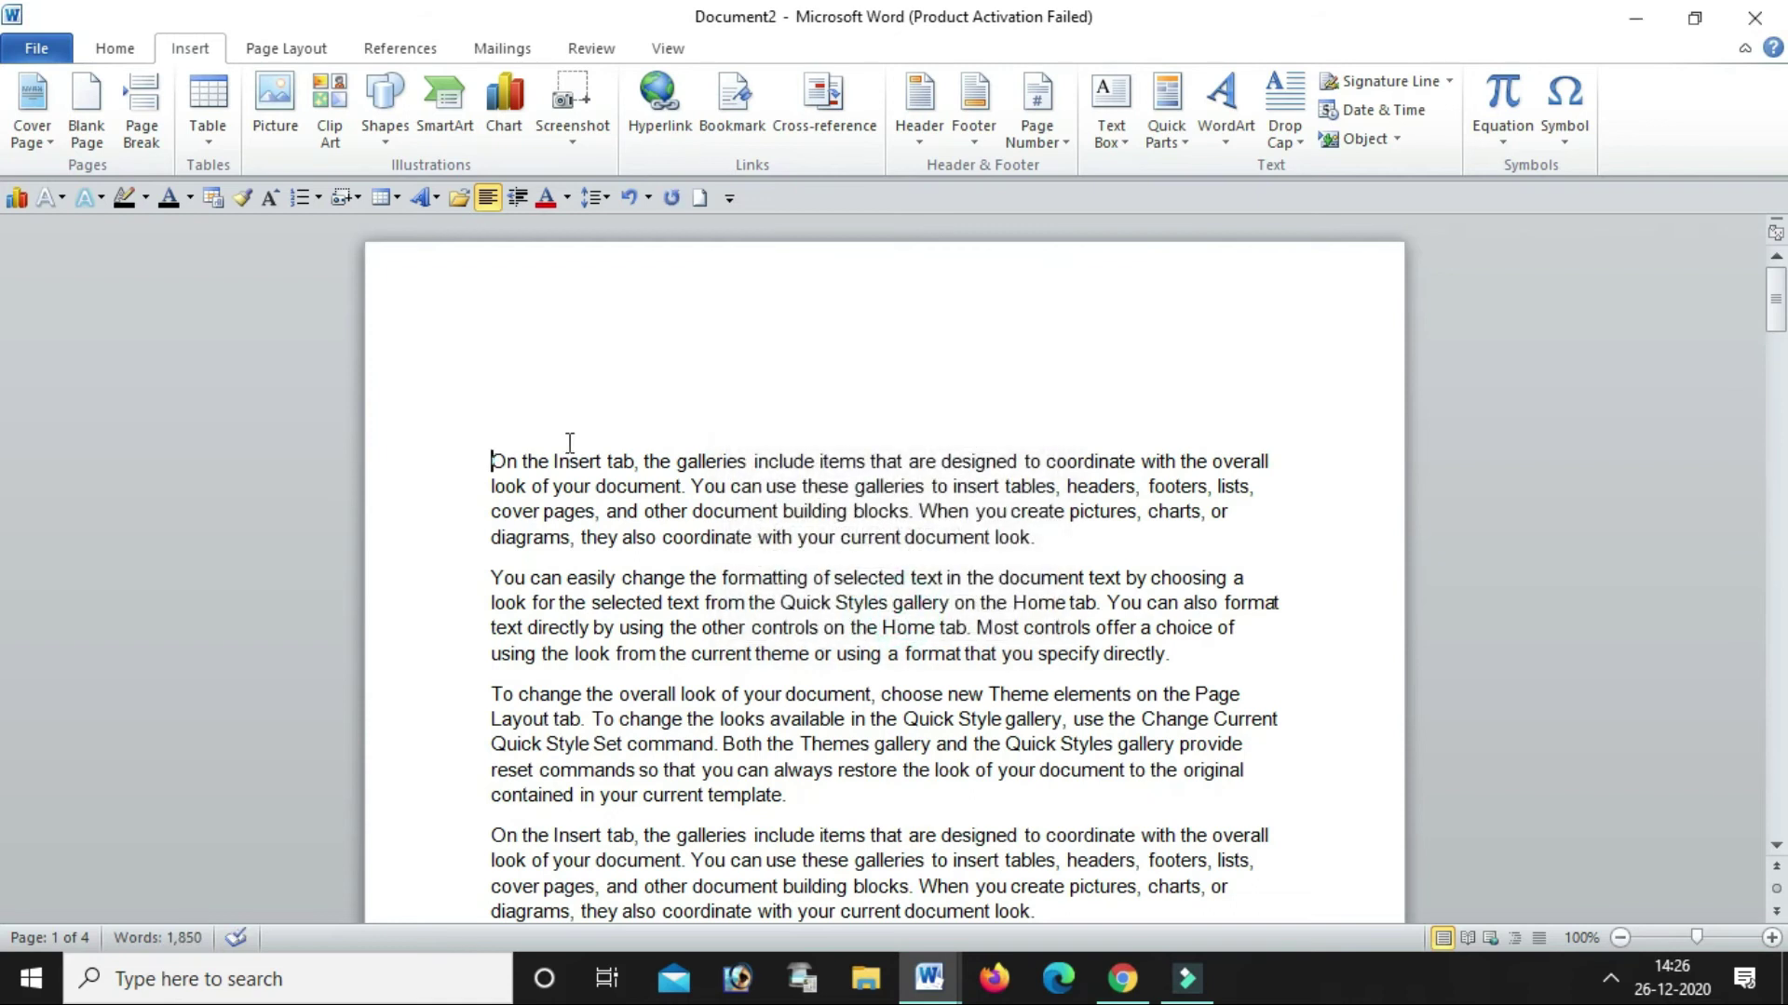
text(')
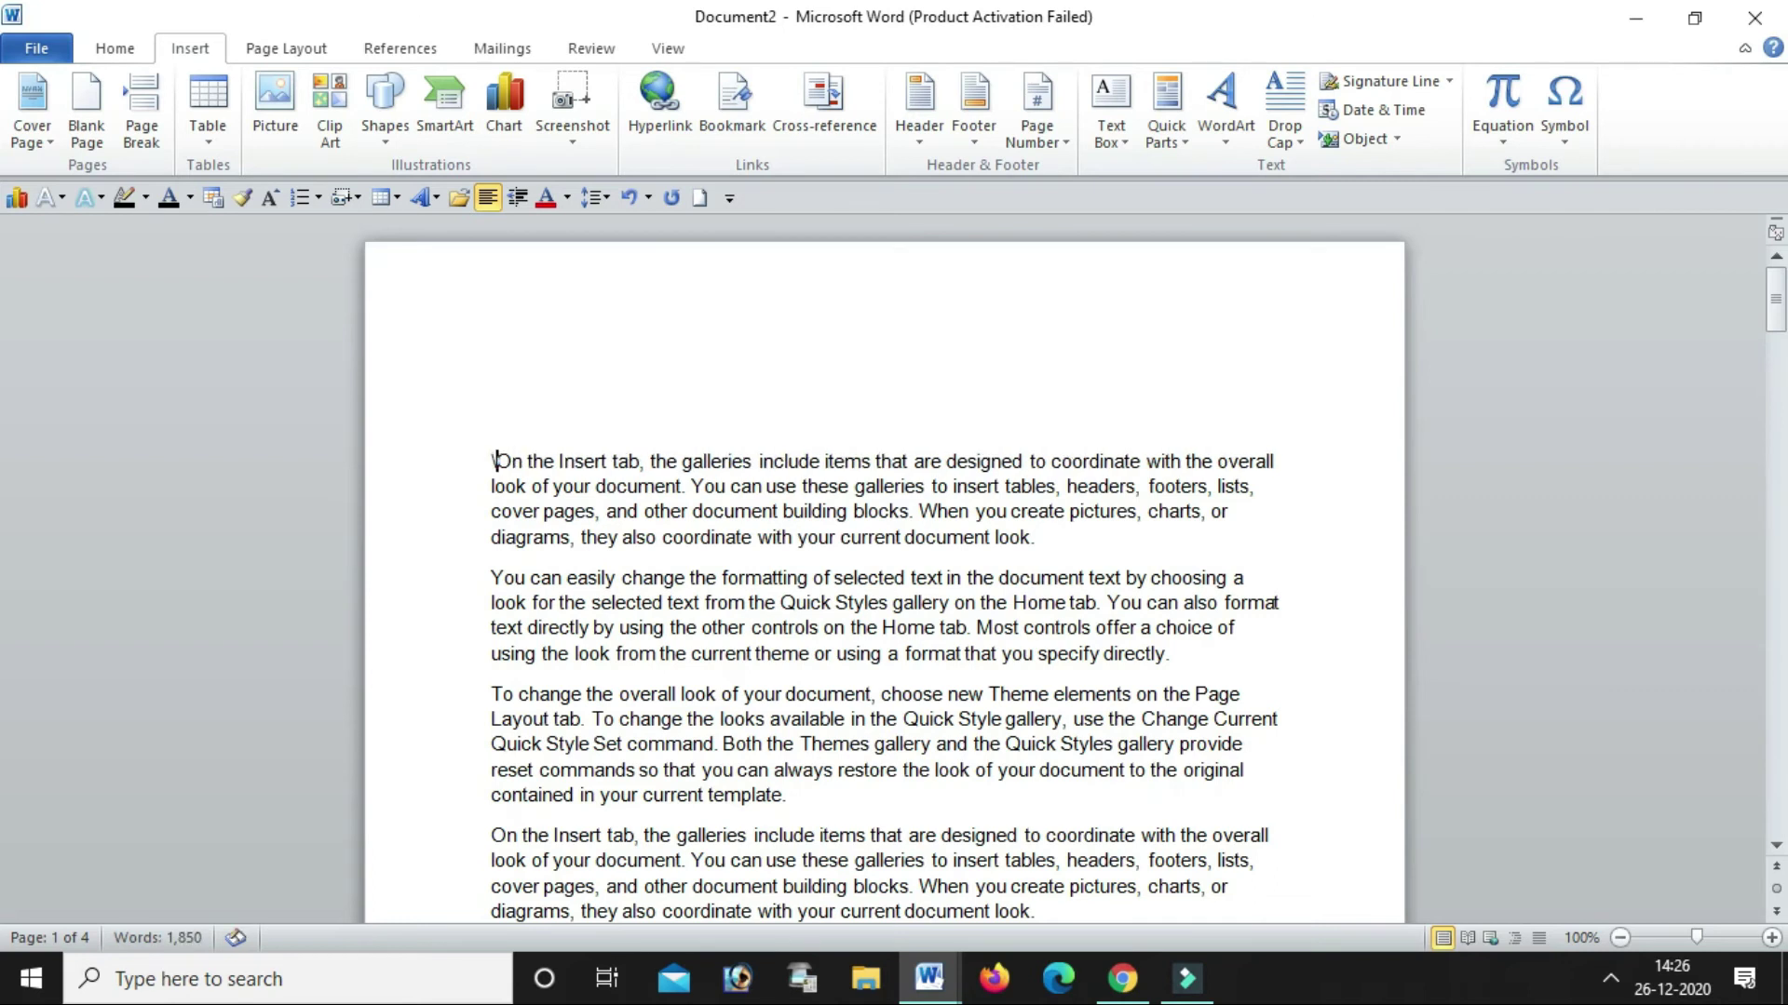
key(BackSpace)
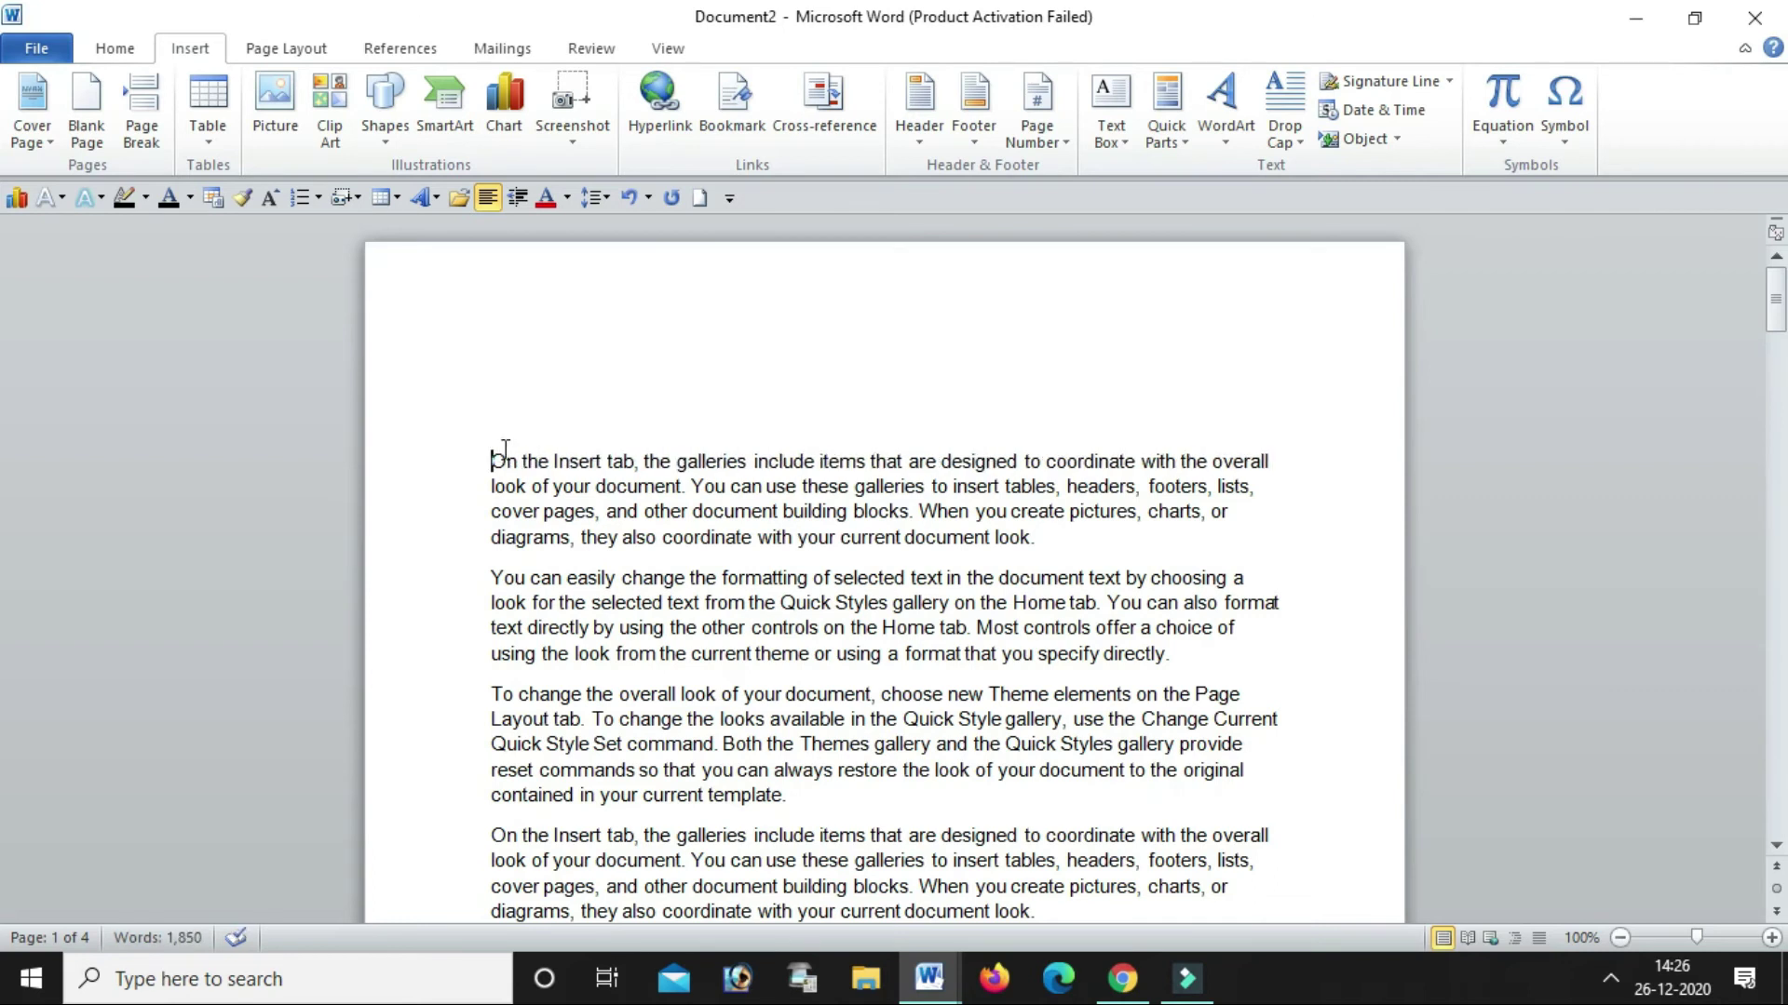
click(764, 356)
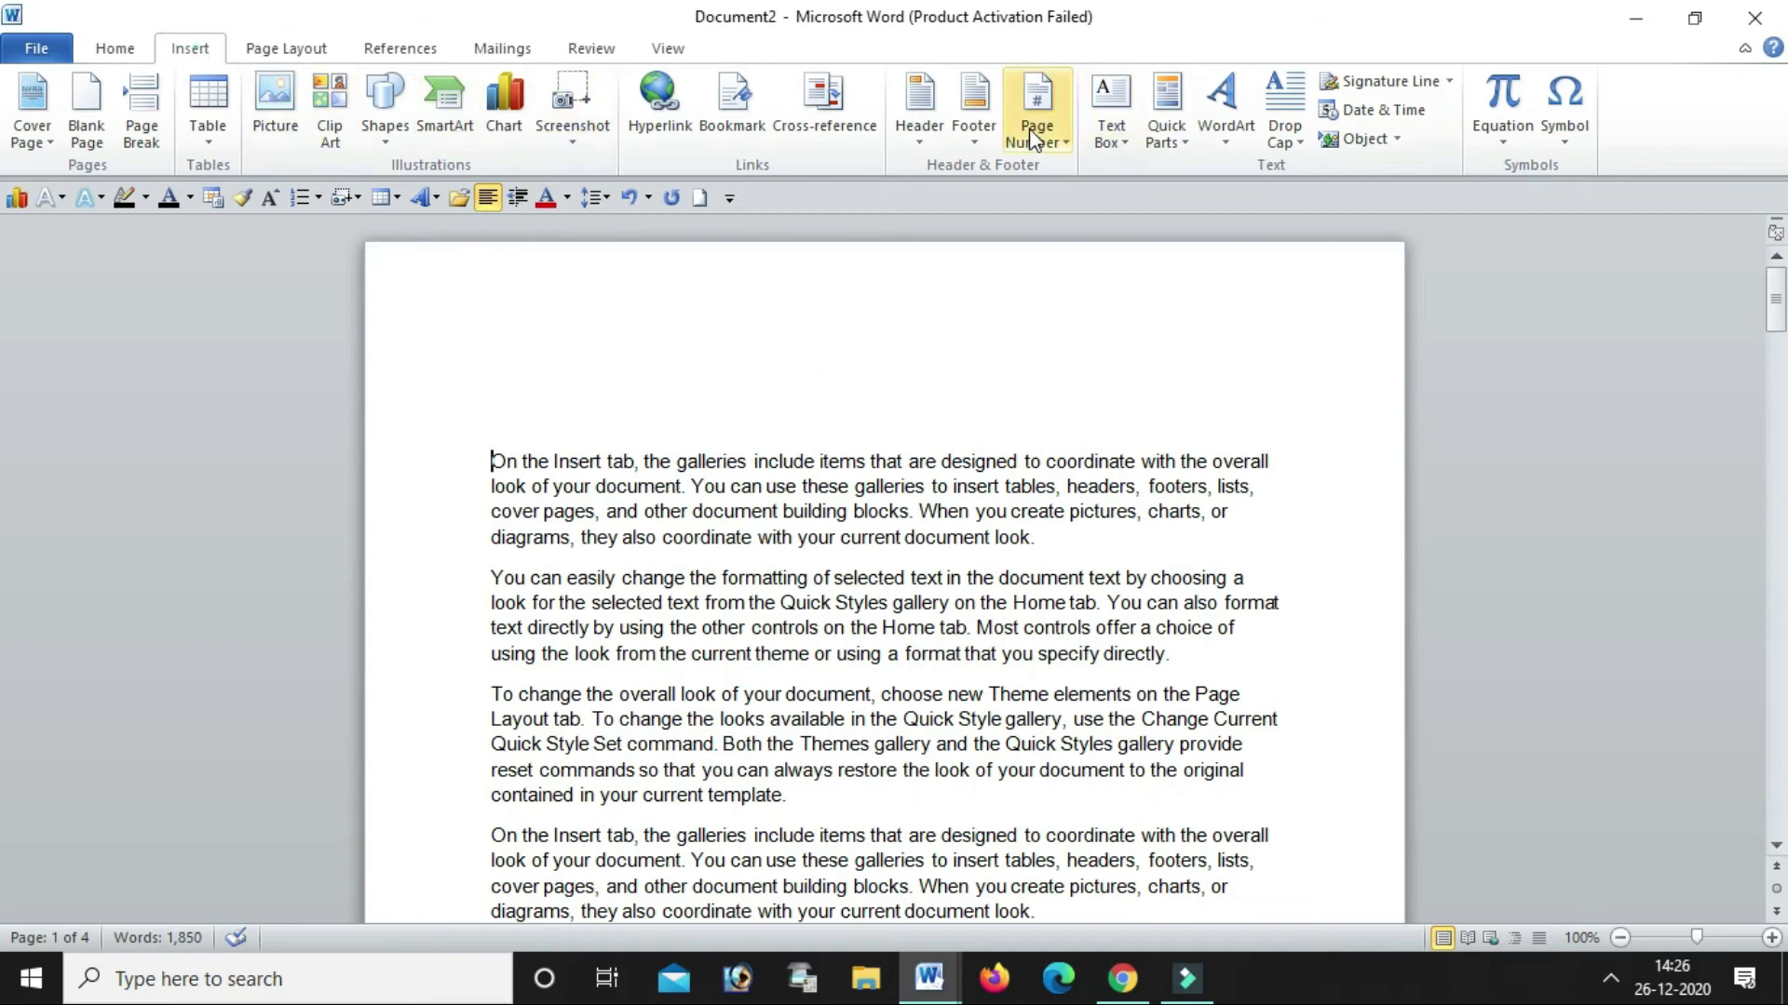
Switch page numbers to uppercase Roman numerals I, II, III, starting at I
click(1059, 147)
click(1080, 288)
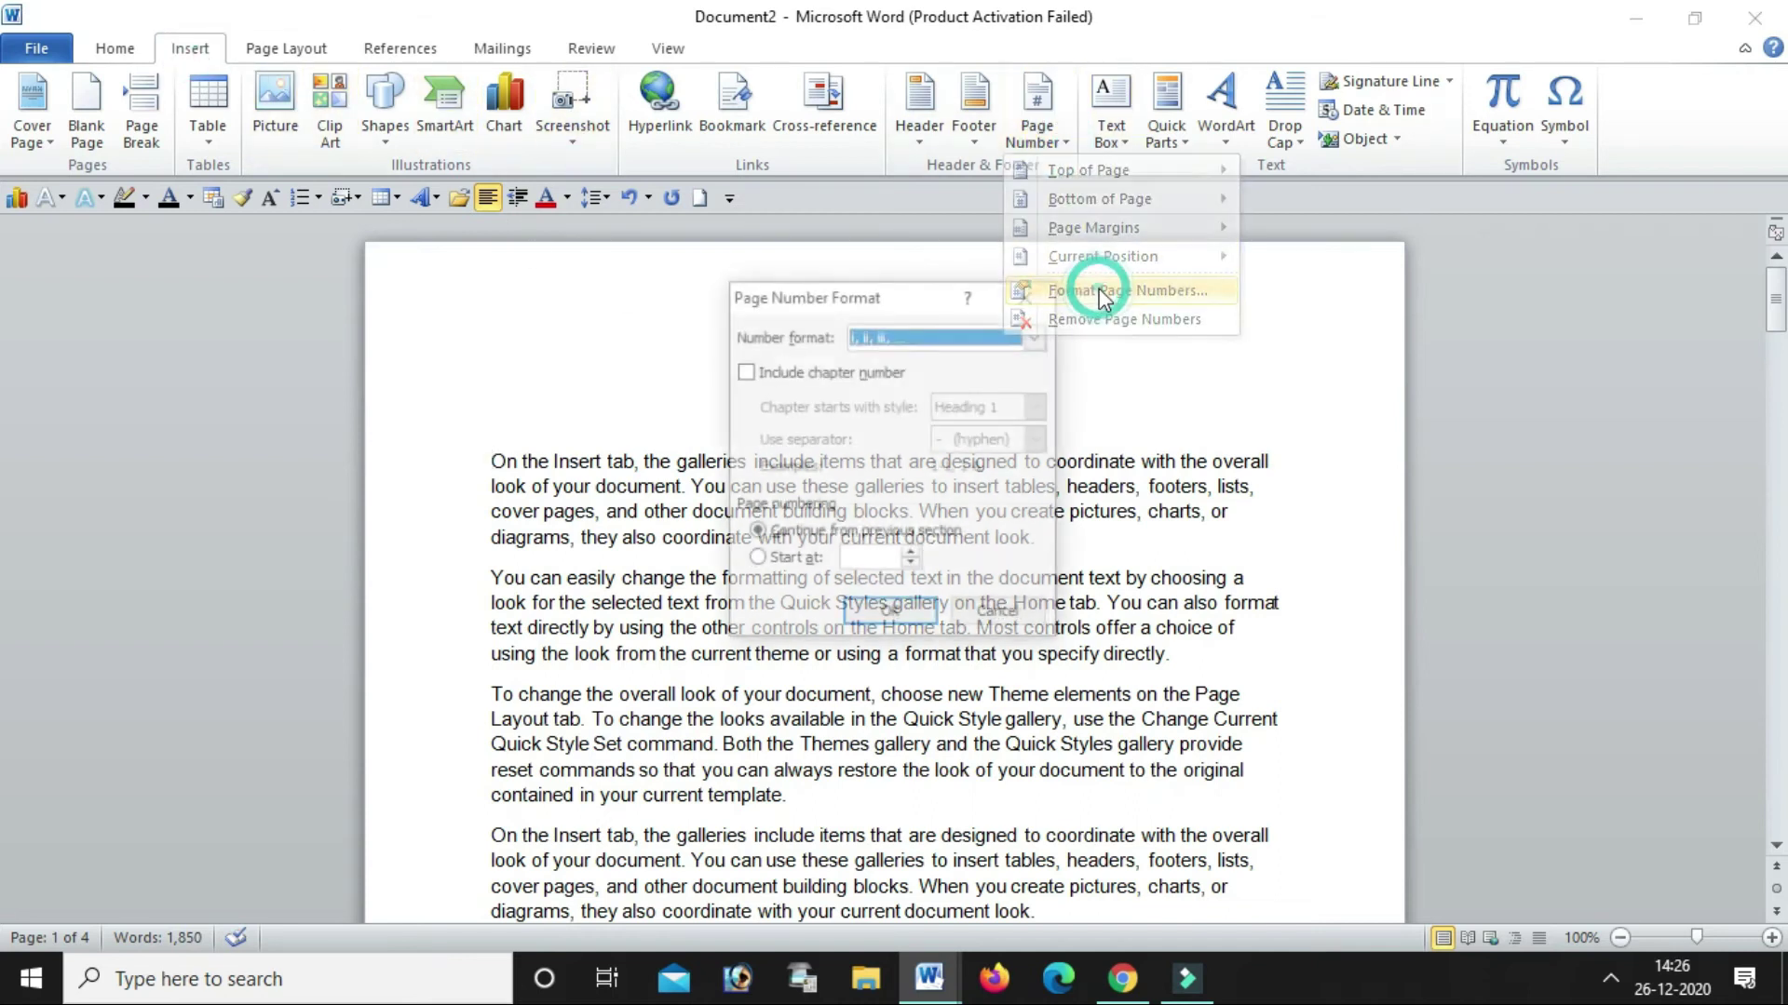
click(1036, 337)
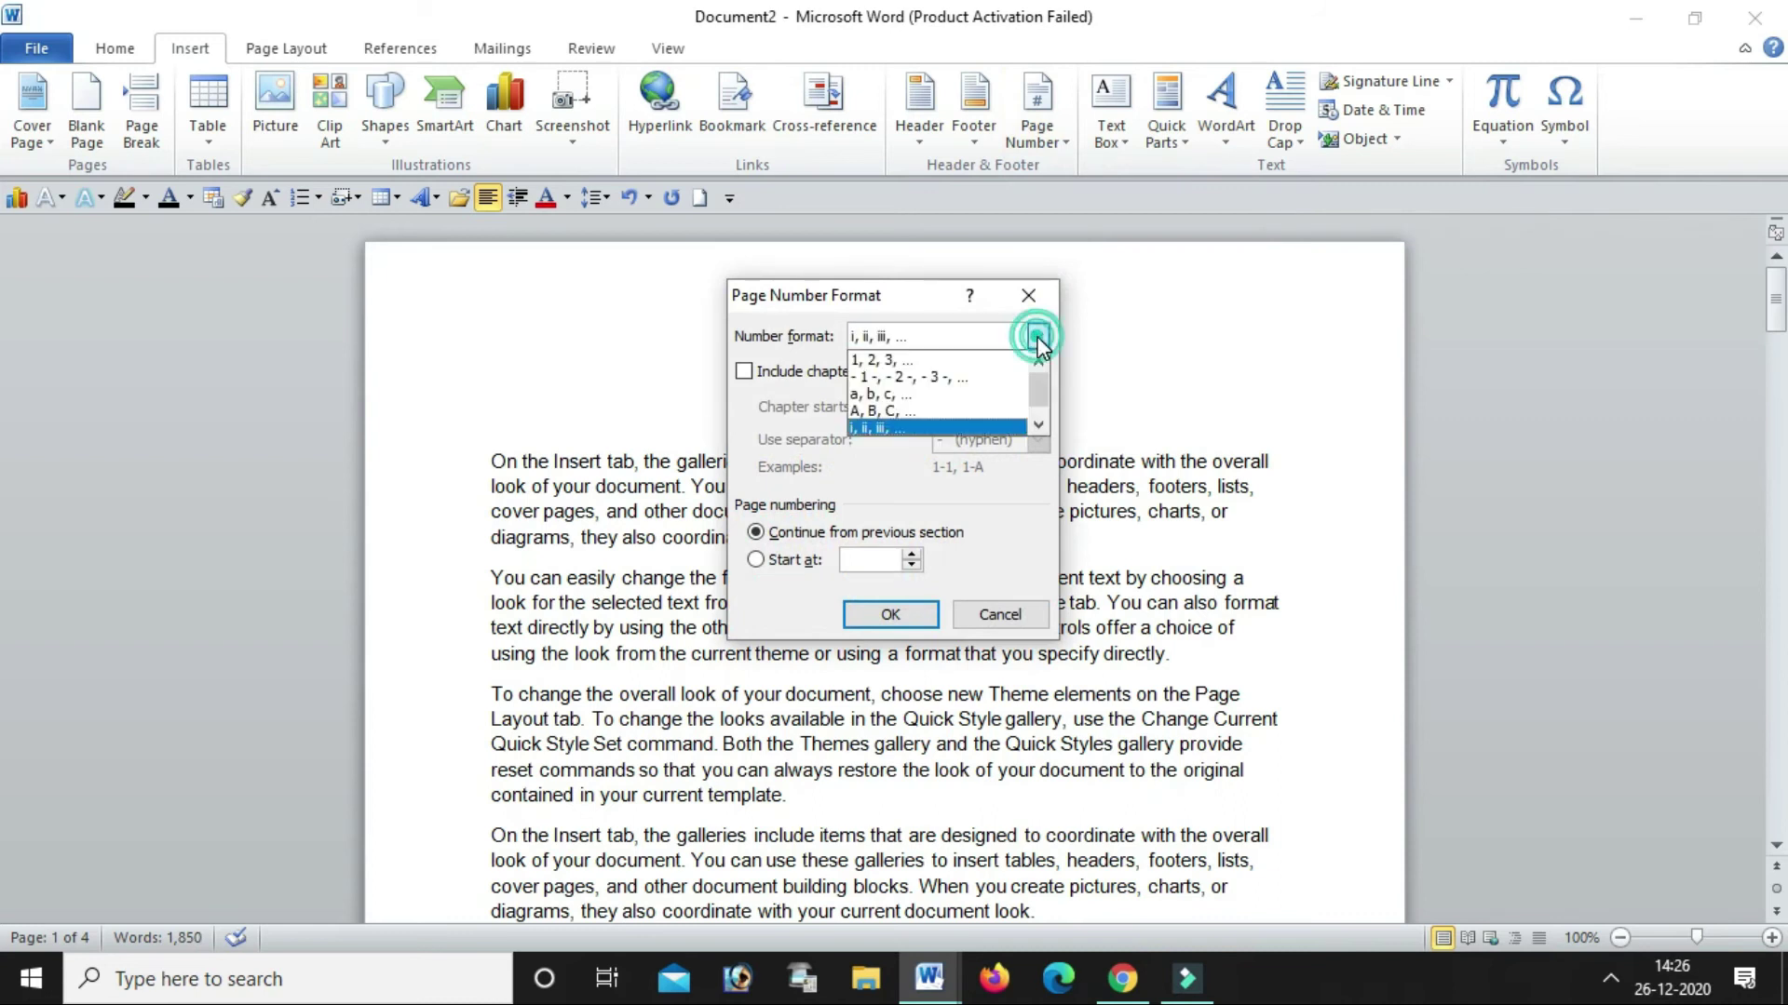
scroll(875, 430, down, 1)
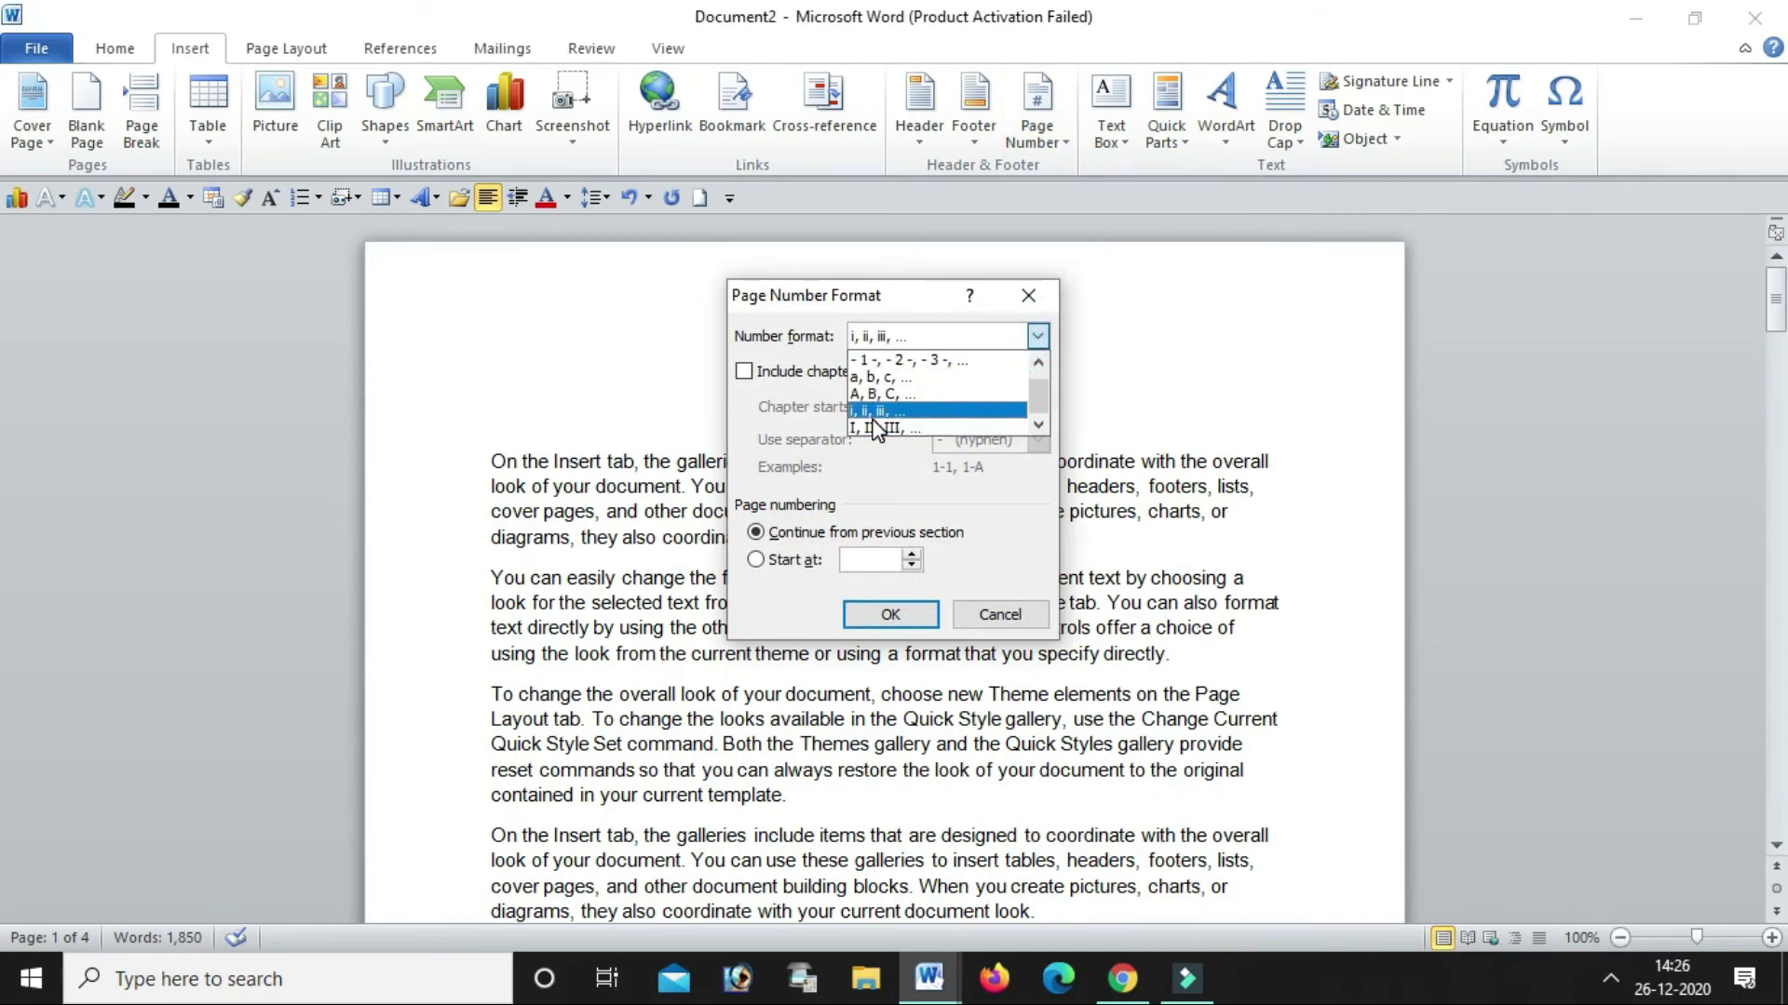
click(875, 429)
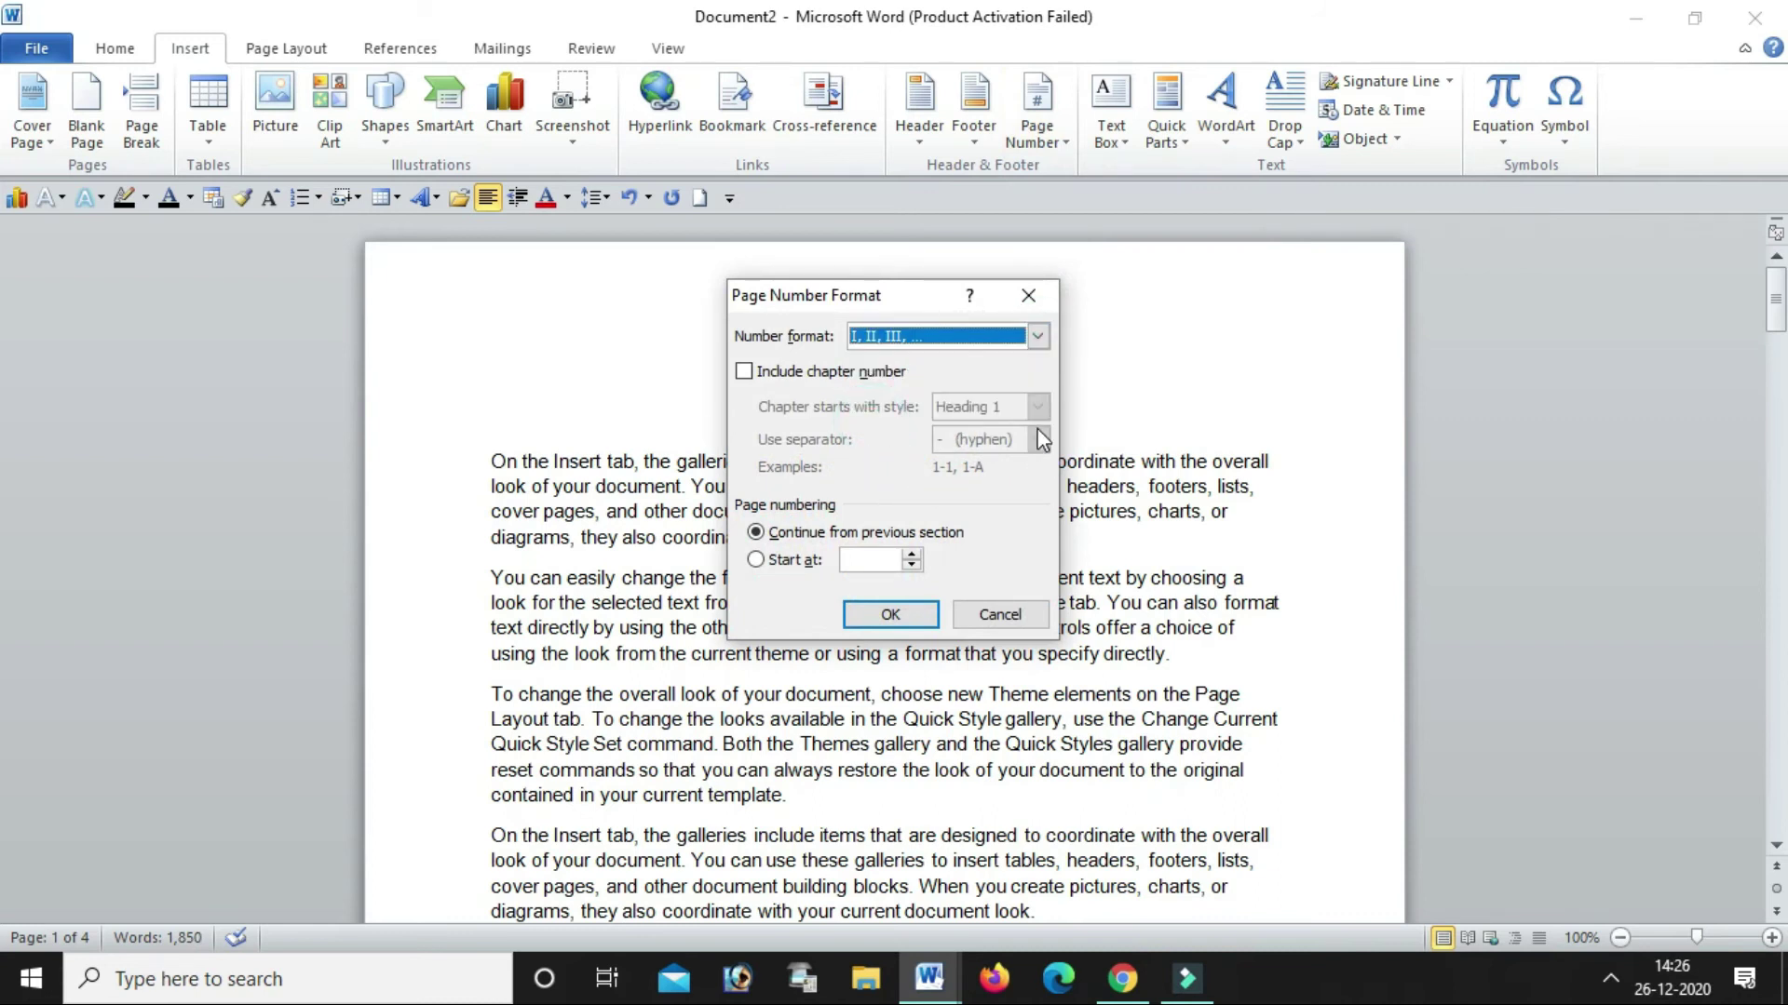
click(756, 561)
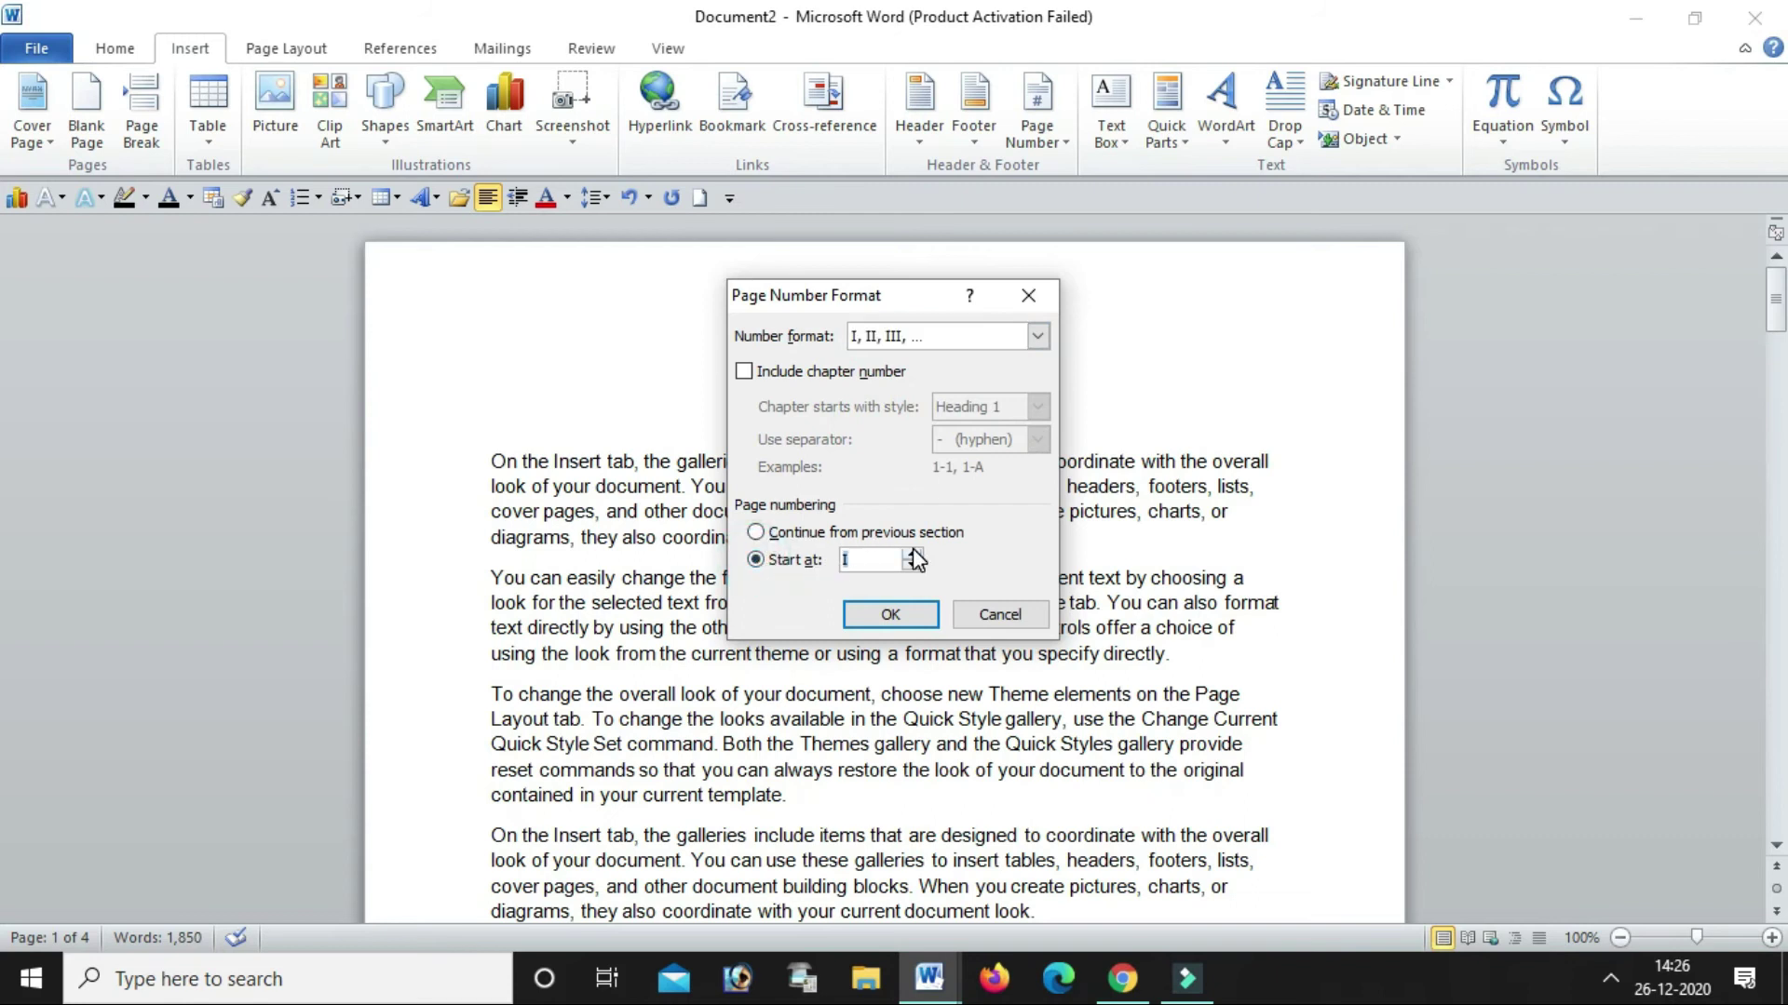
click(887, 556)
click(902, 616)
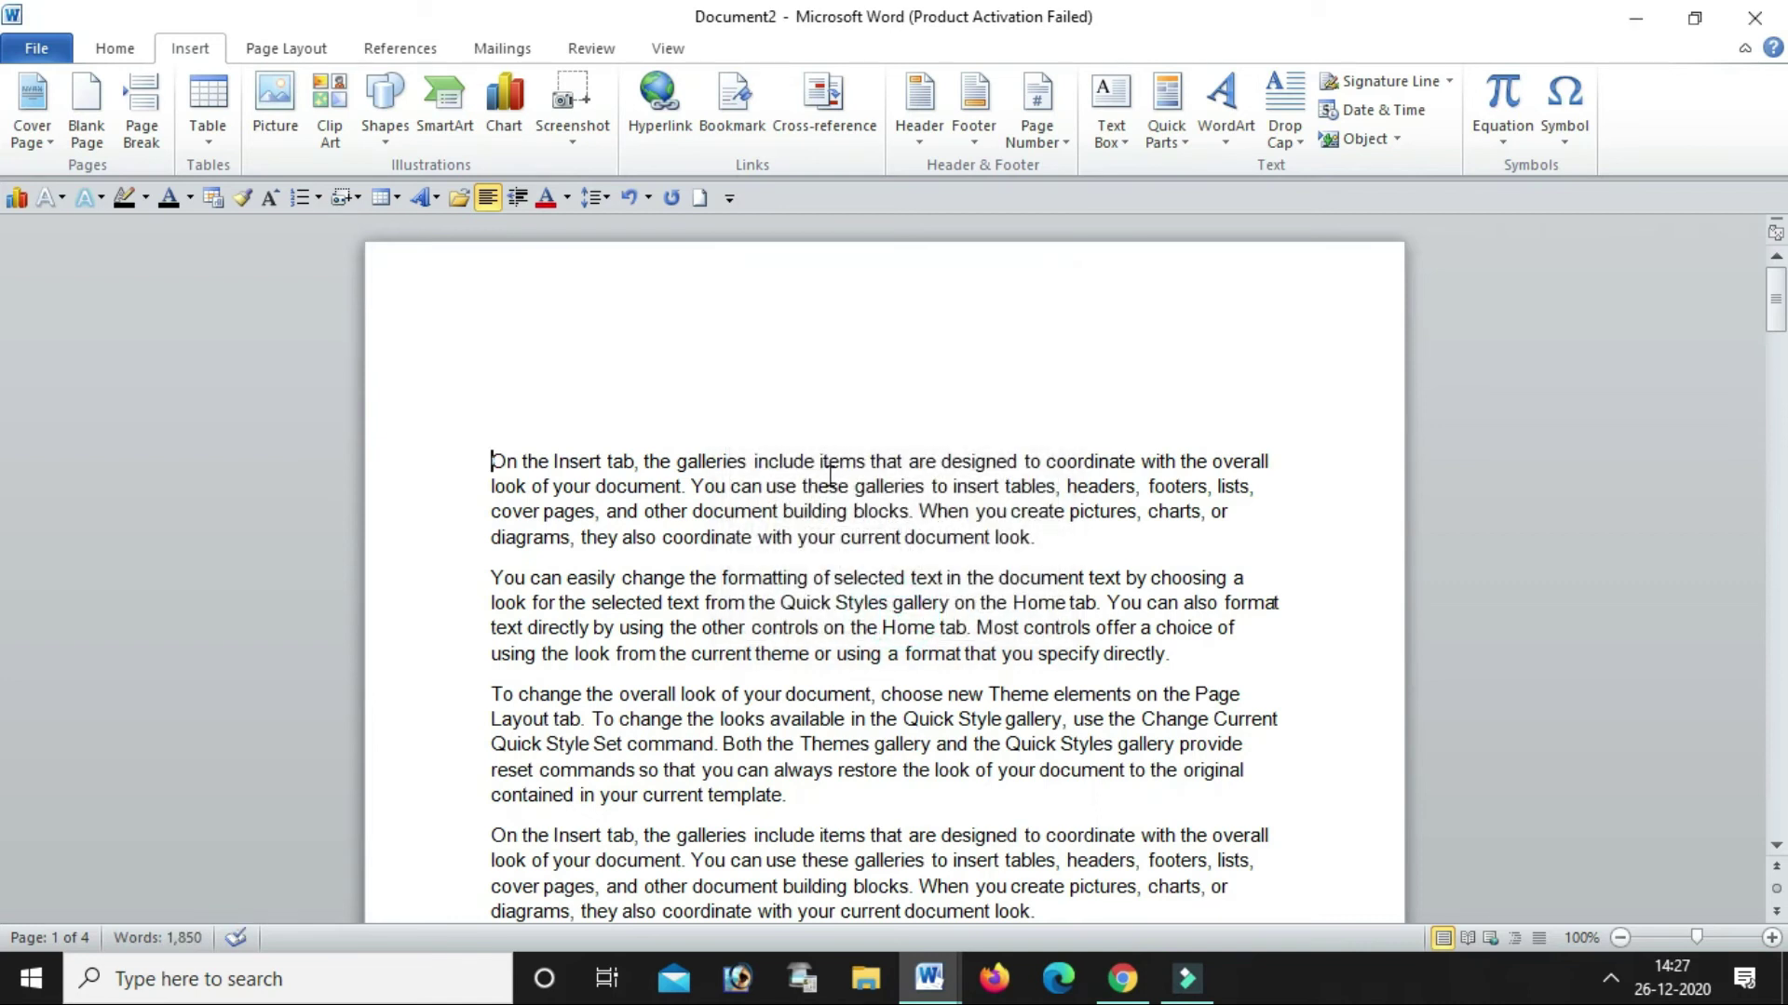
Remove the existing 'Me computer' footer and its page number
scroll(831, 488, down, 4)
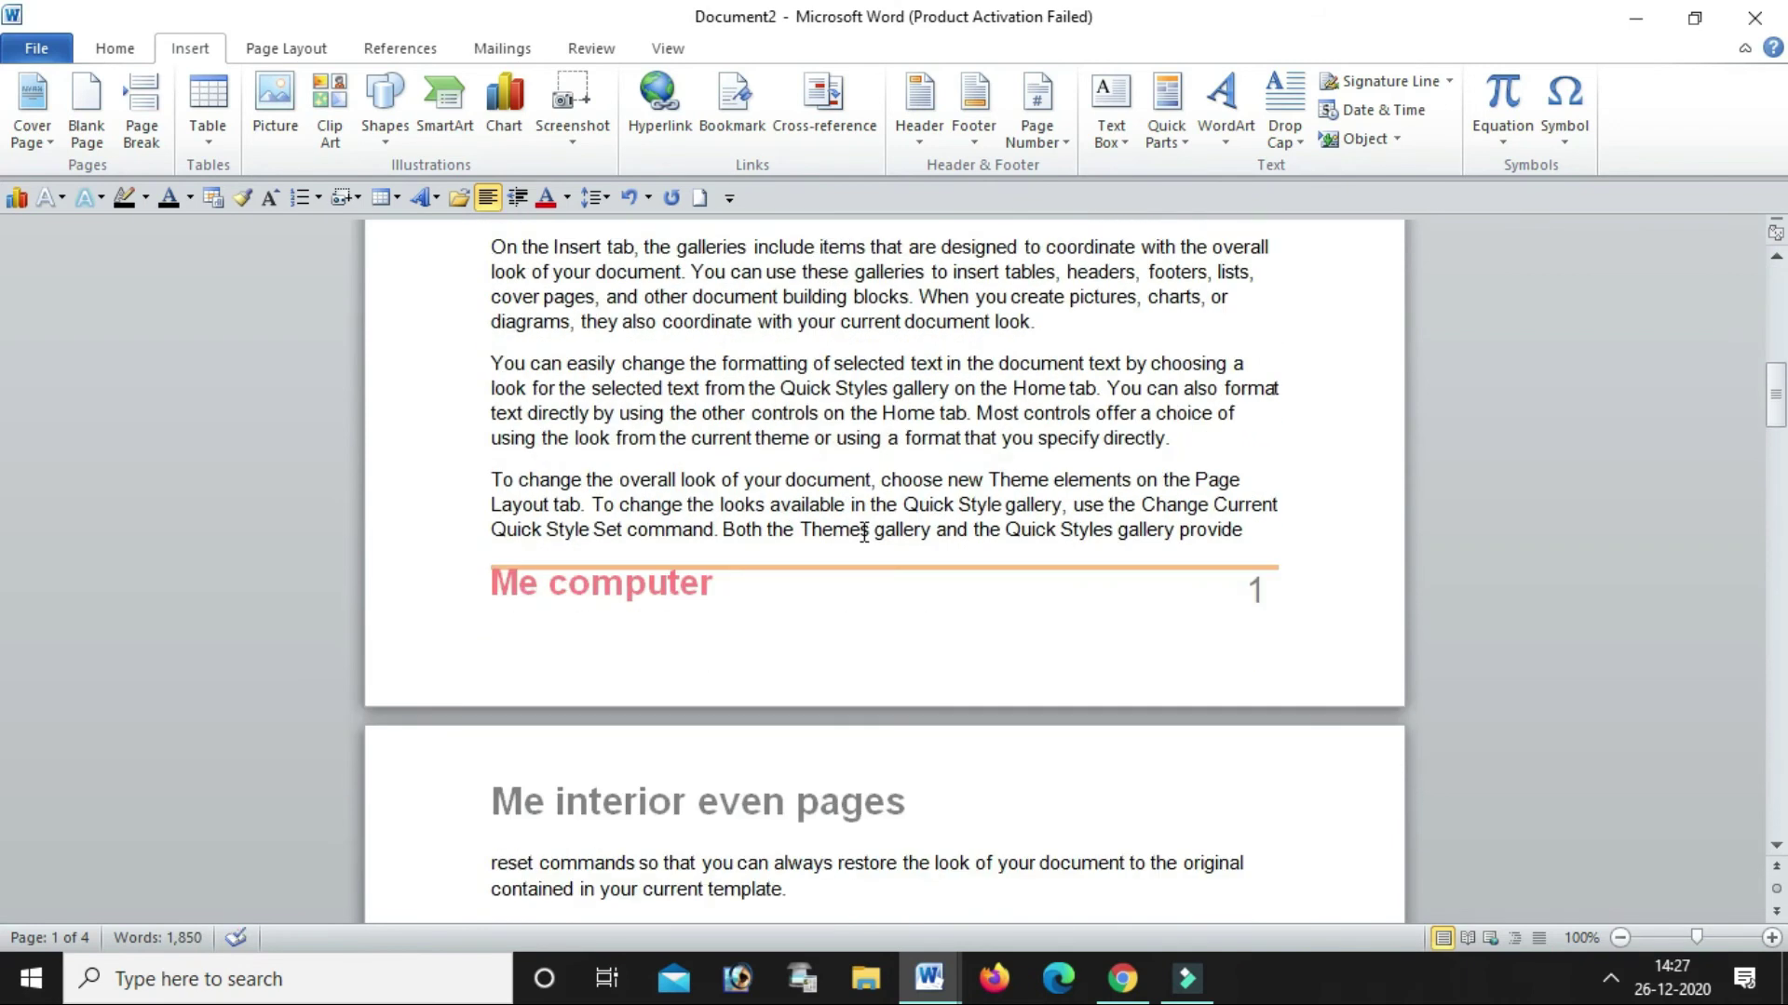
scroll(863, 559, up, 1)
scroll(860, 641, down, 2)
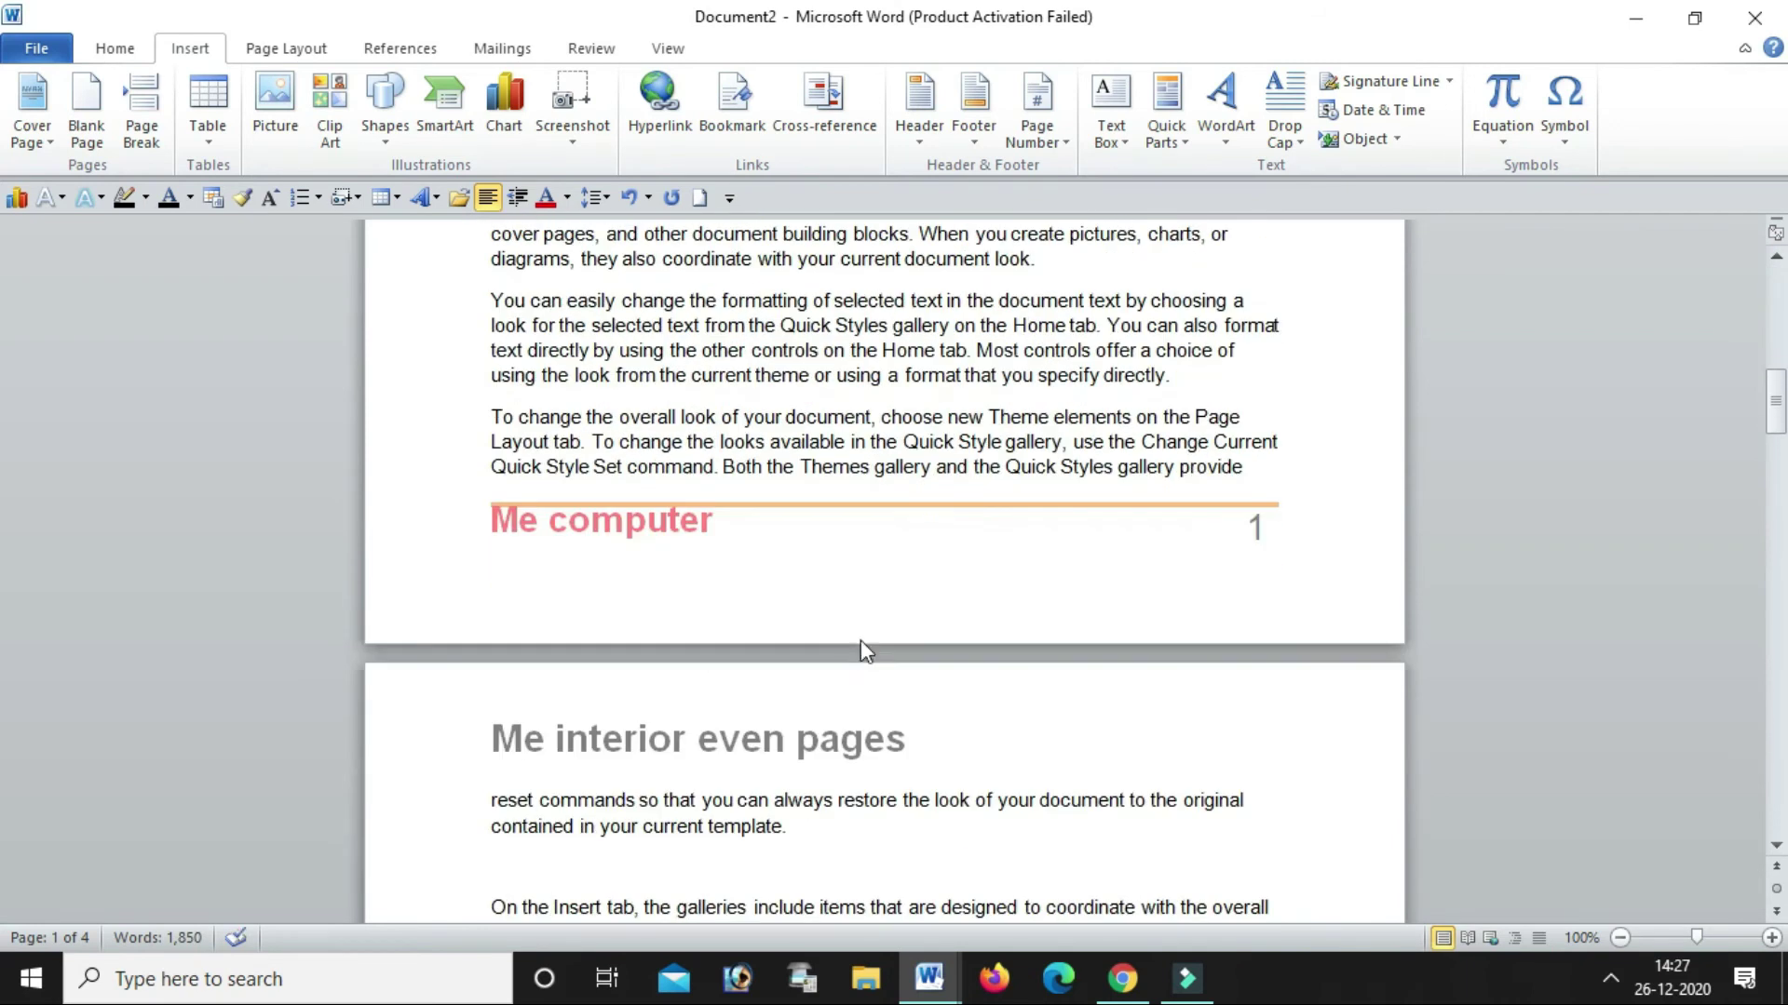
double_click(861, 577)
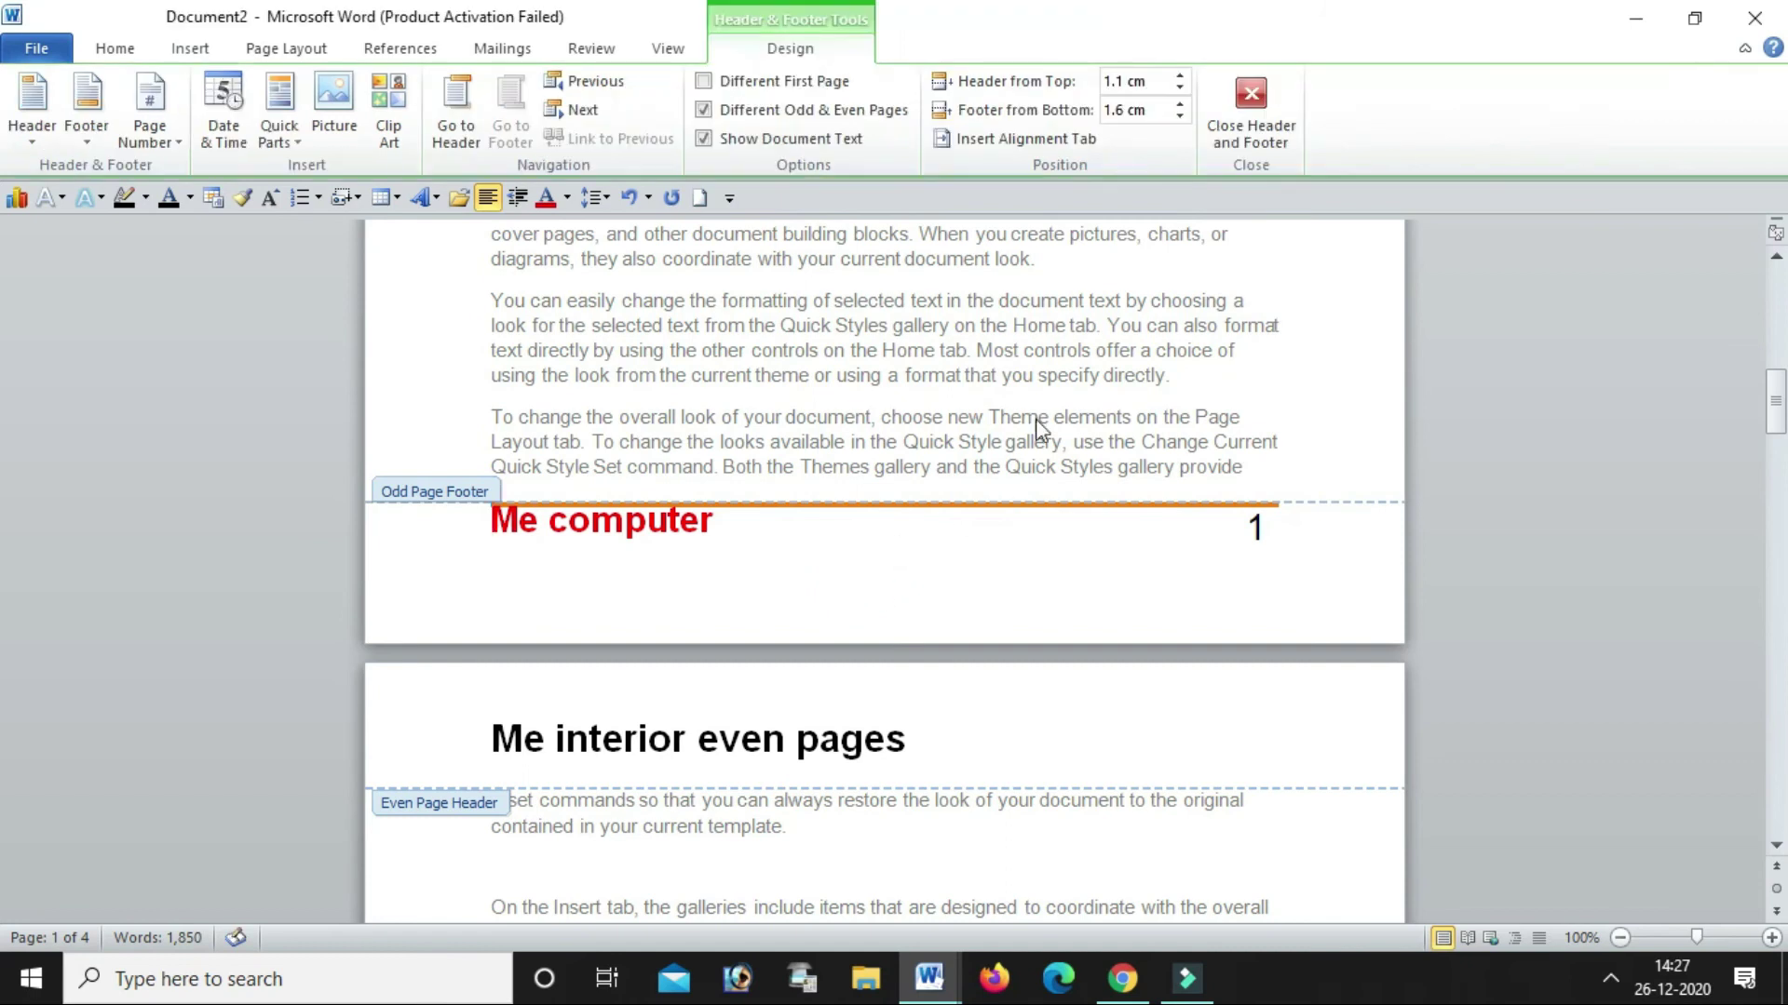
click(87, 103)
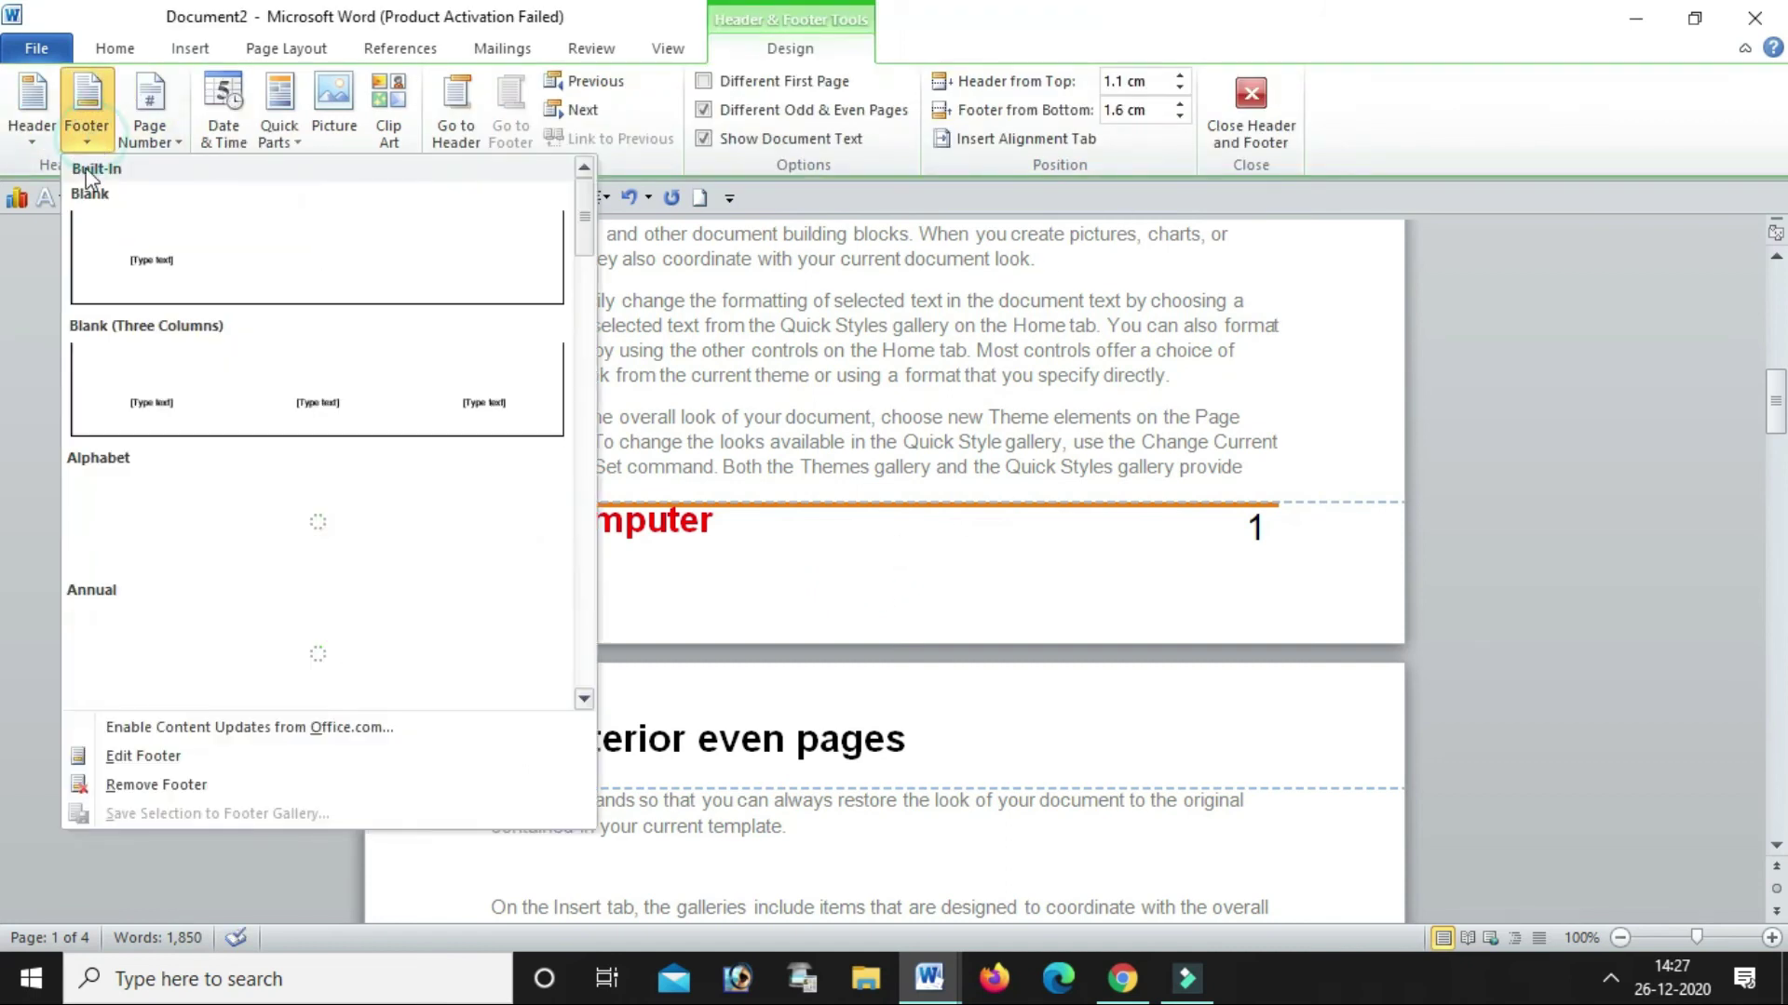
click(117, 782)
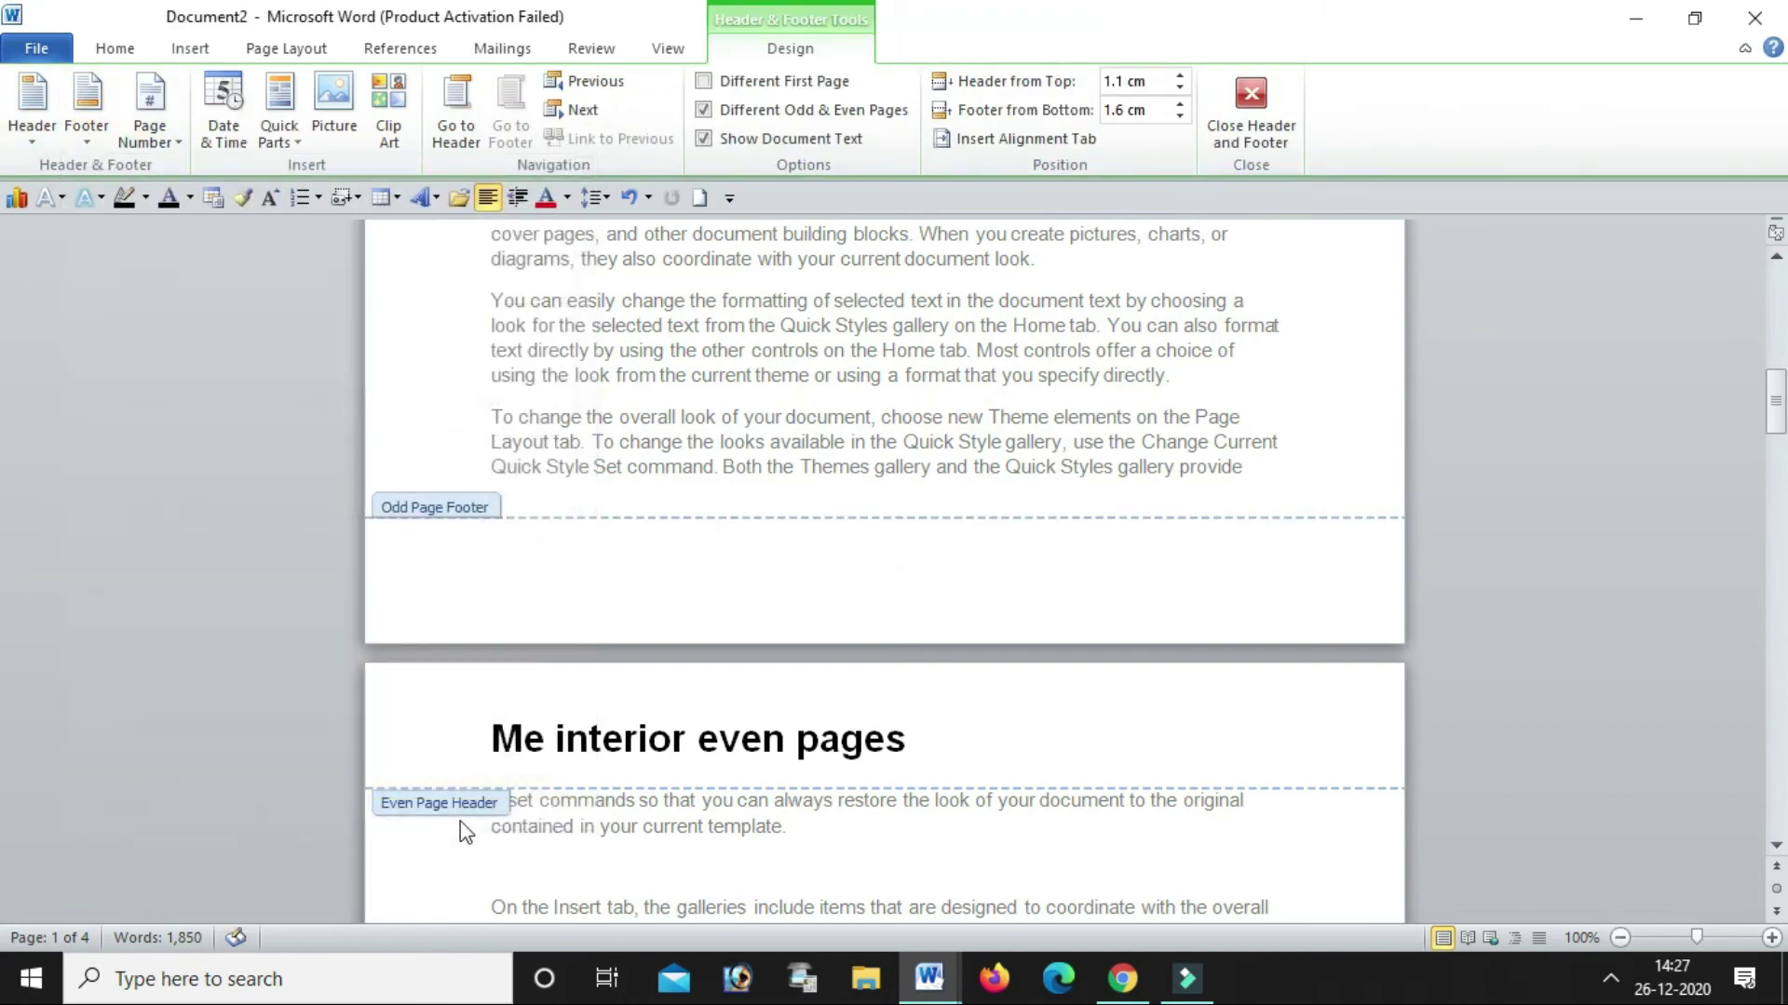
Turn off Different Odd & Even Pages and close footer editing
scroll(710, 808, up, 2)
scroll(711, 809, down, 1)
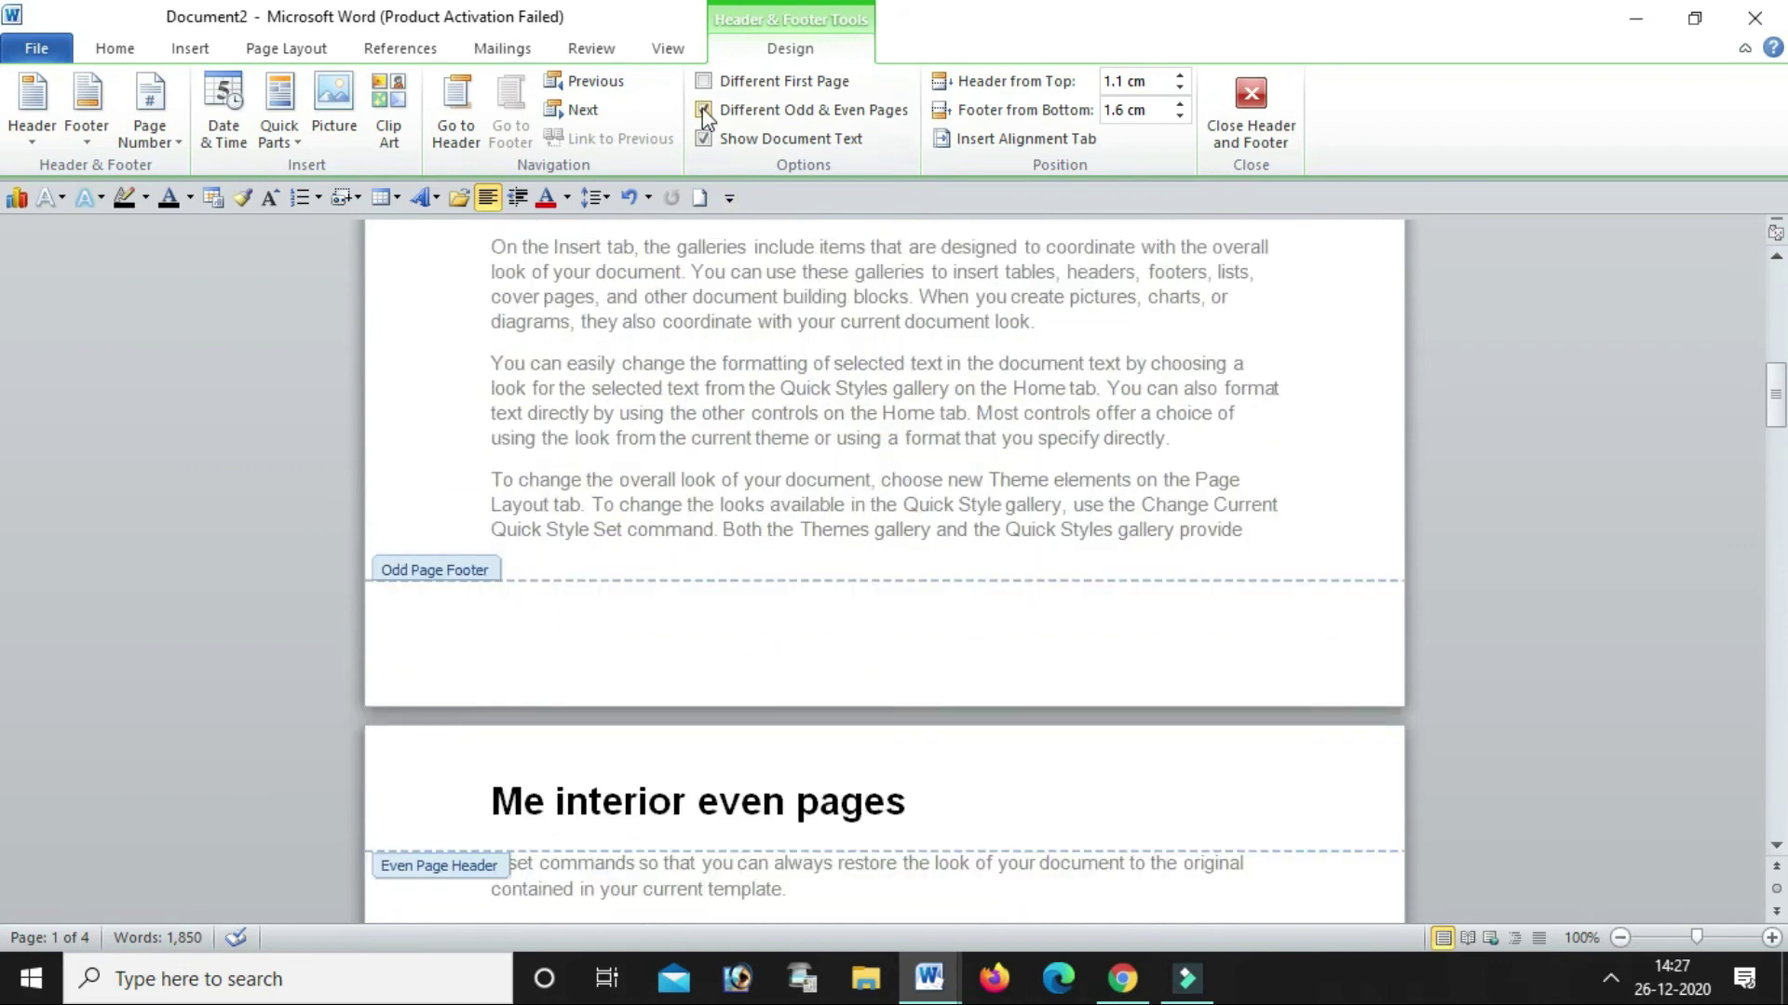
click(702, 109)
scroll(948, 872, down, 5)
scroll(948, 872, down, 4)
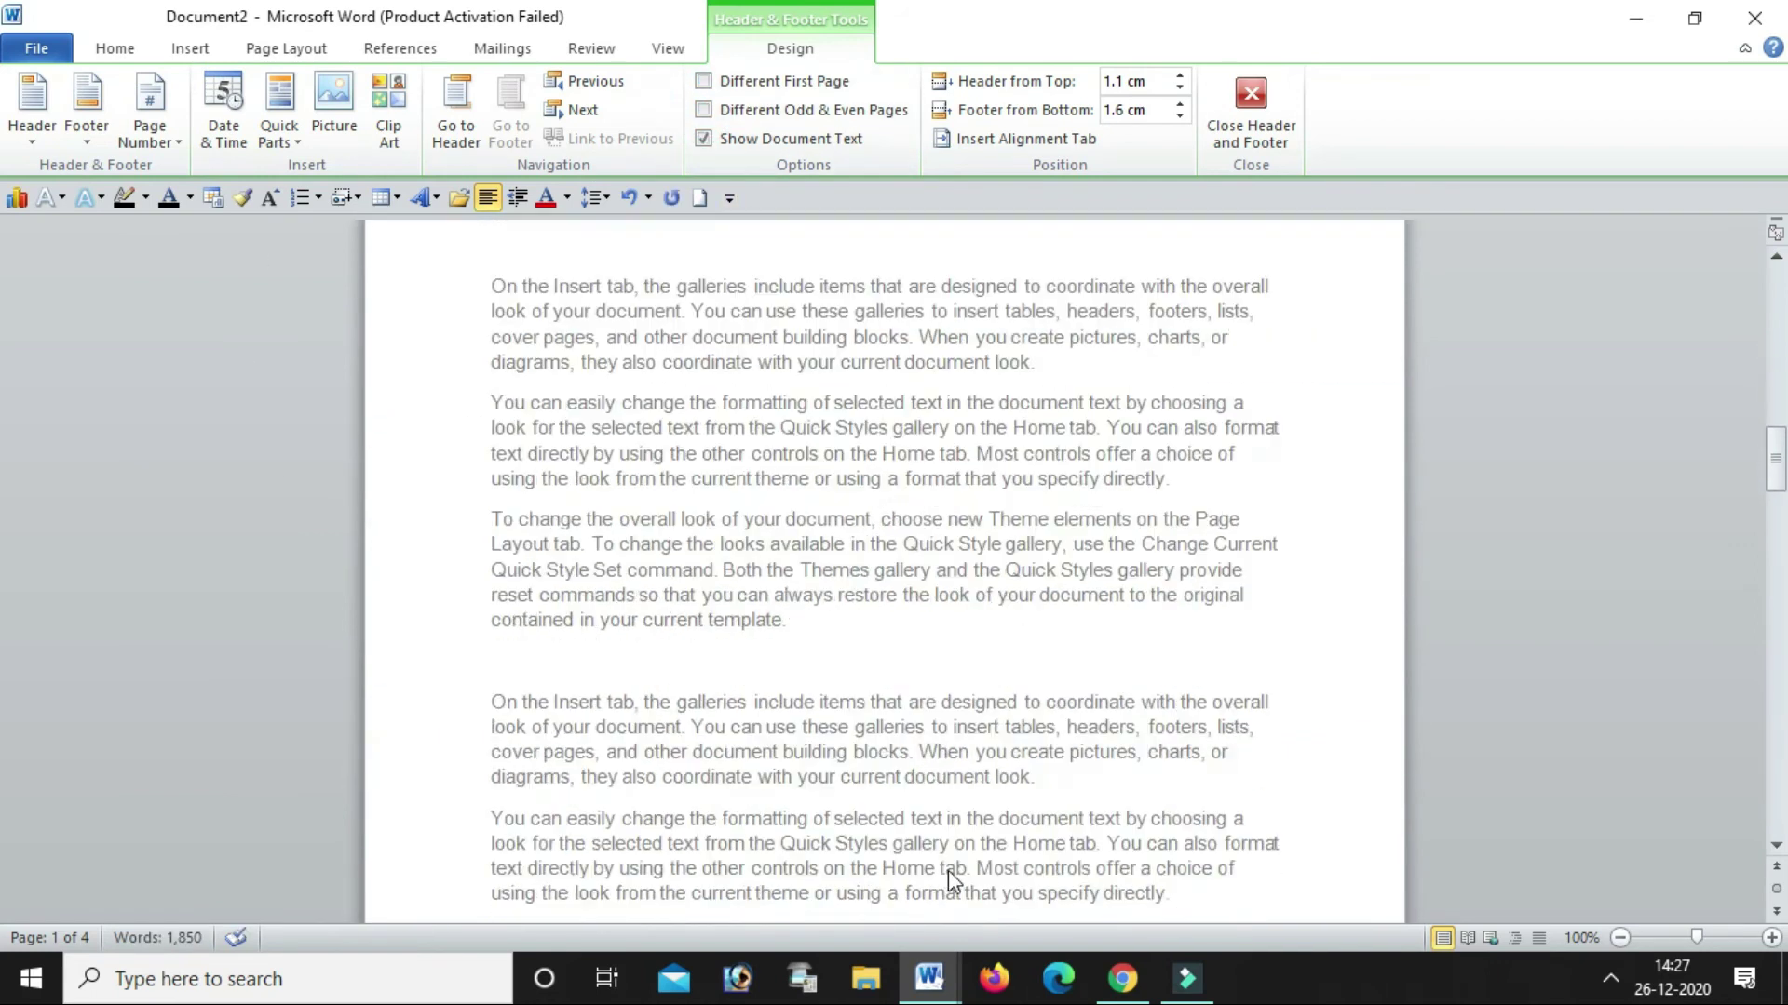
scroll(948, 870, down, 3)
scroll(947, 870, down, 3)
scroll(947, 869, down, 3)
scroll(947, 869, down, 3)
scroll(947, 869, down, 5)
scroll(948, 870, down, 5)
scroll(948, 884, down, 6)
scroll(948, 888, up, 3)
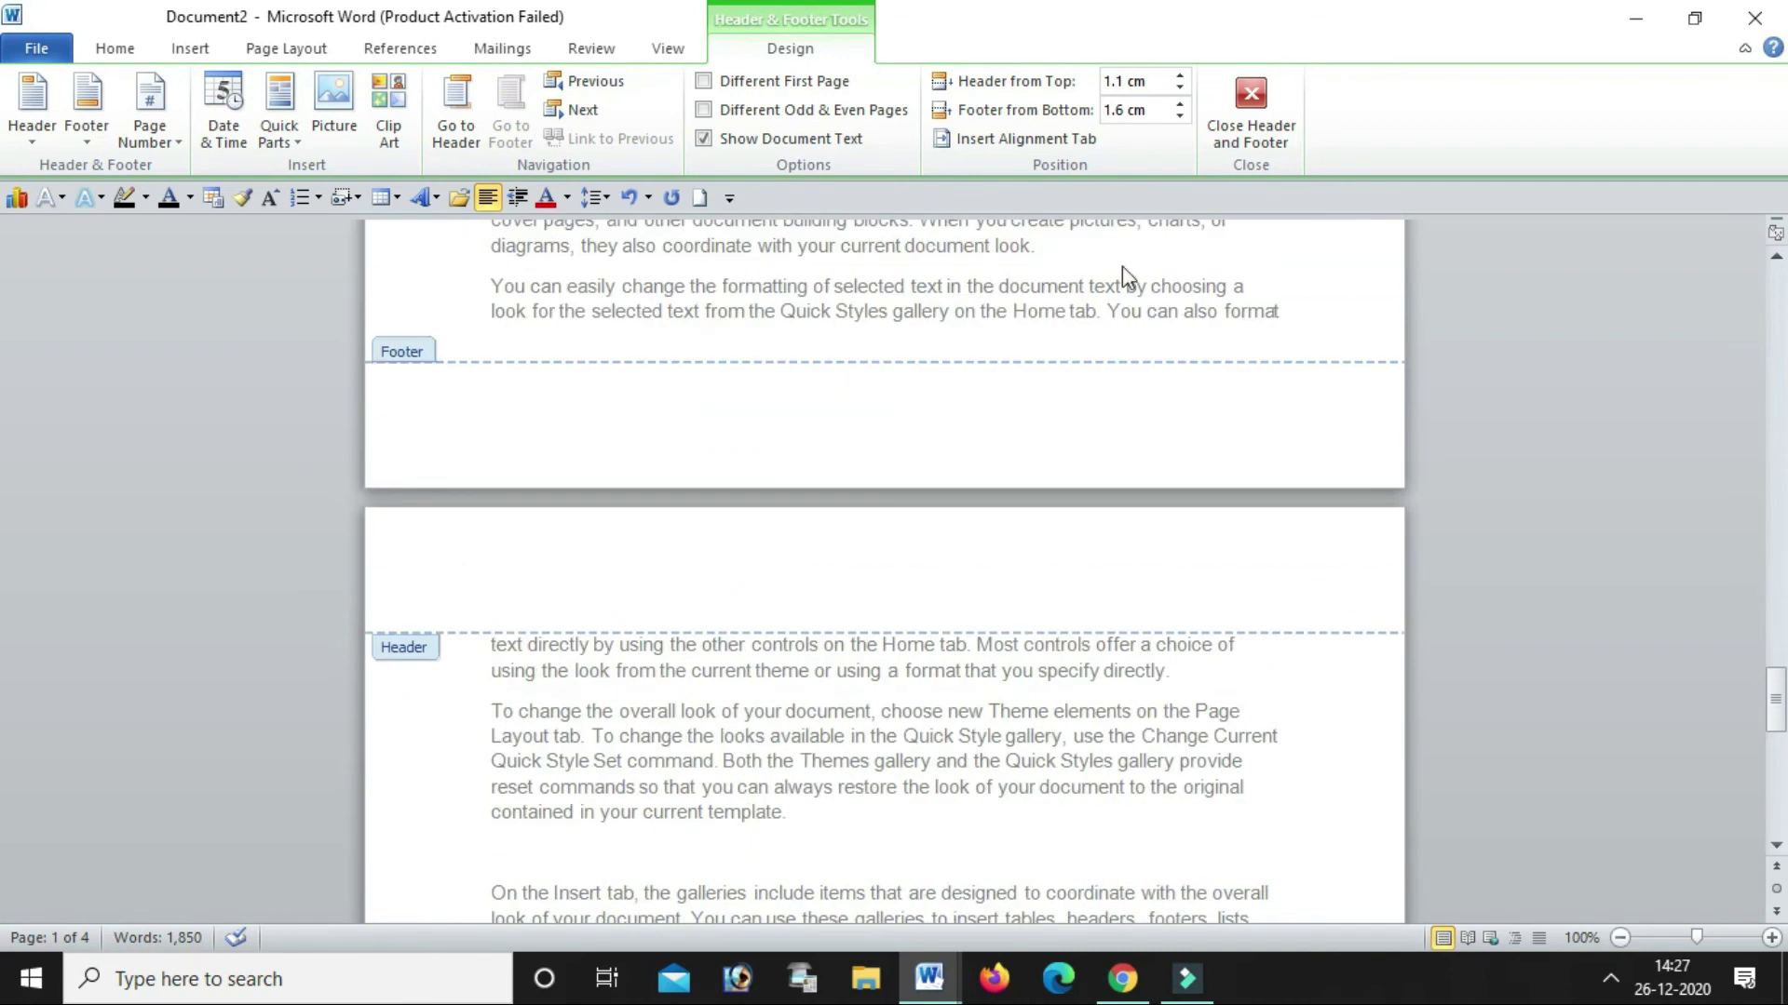
click(1250, 93)
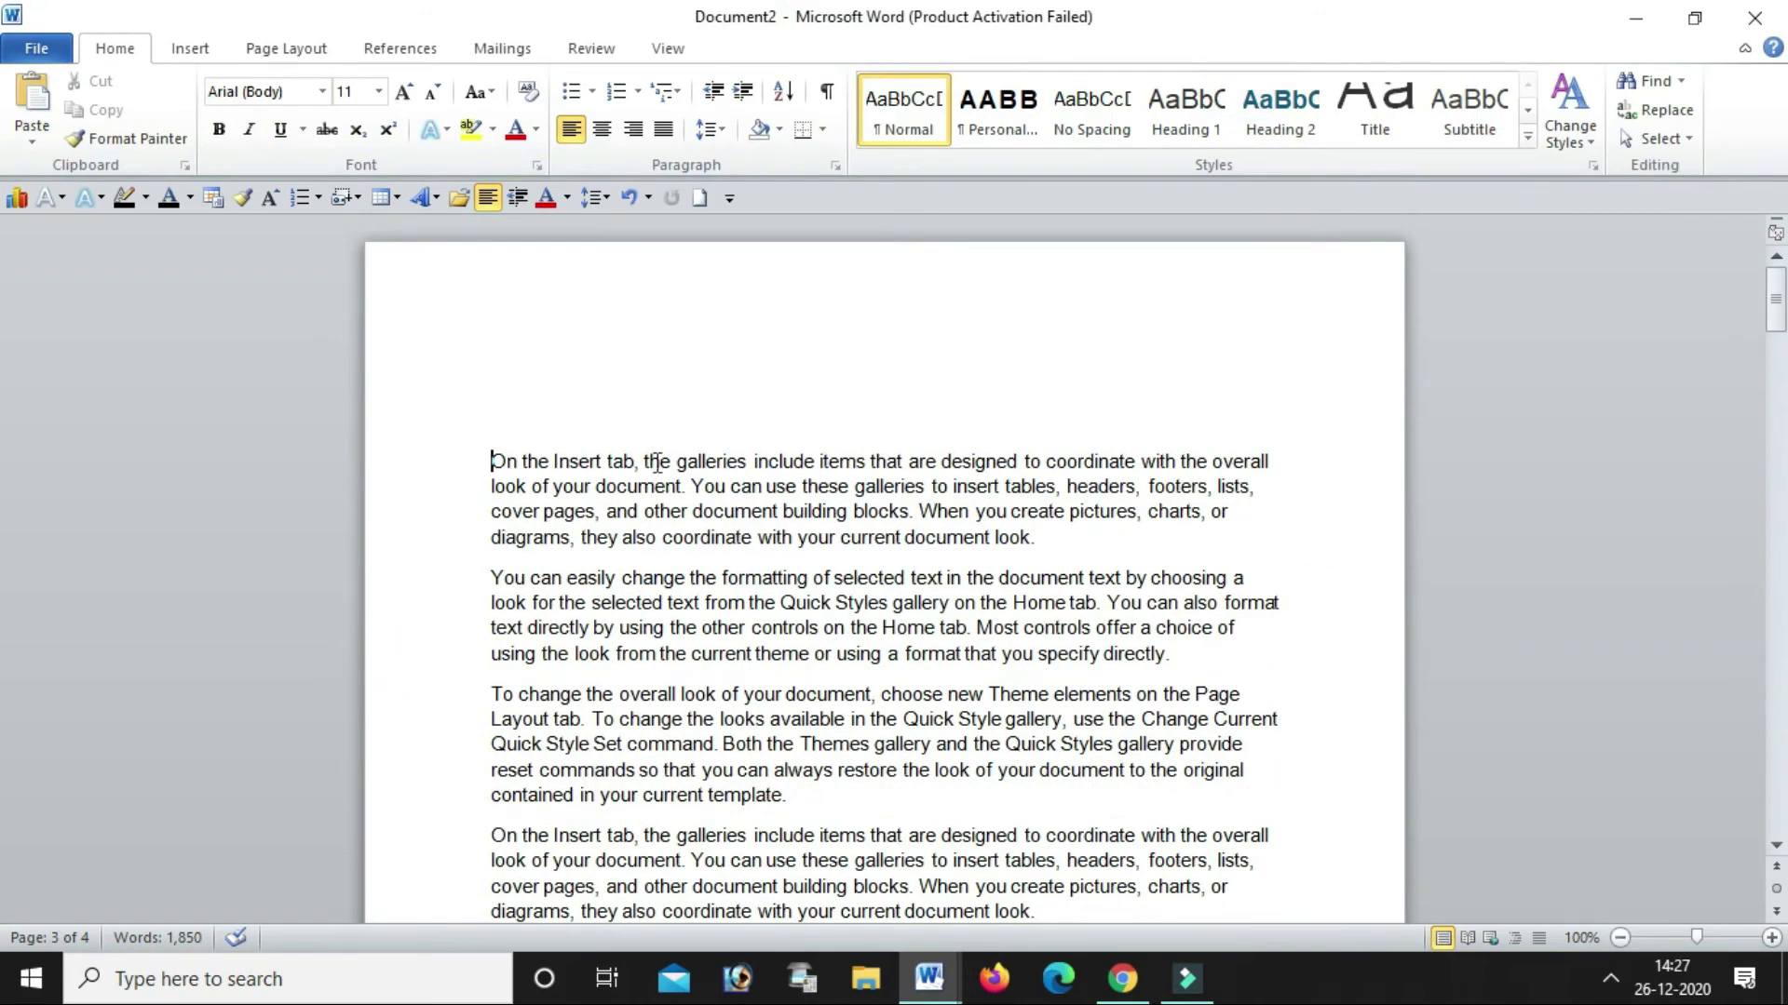
click(206, 43)
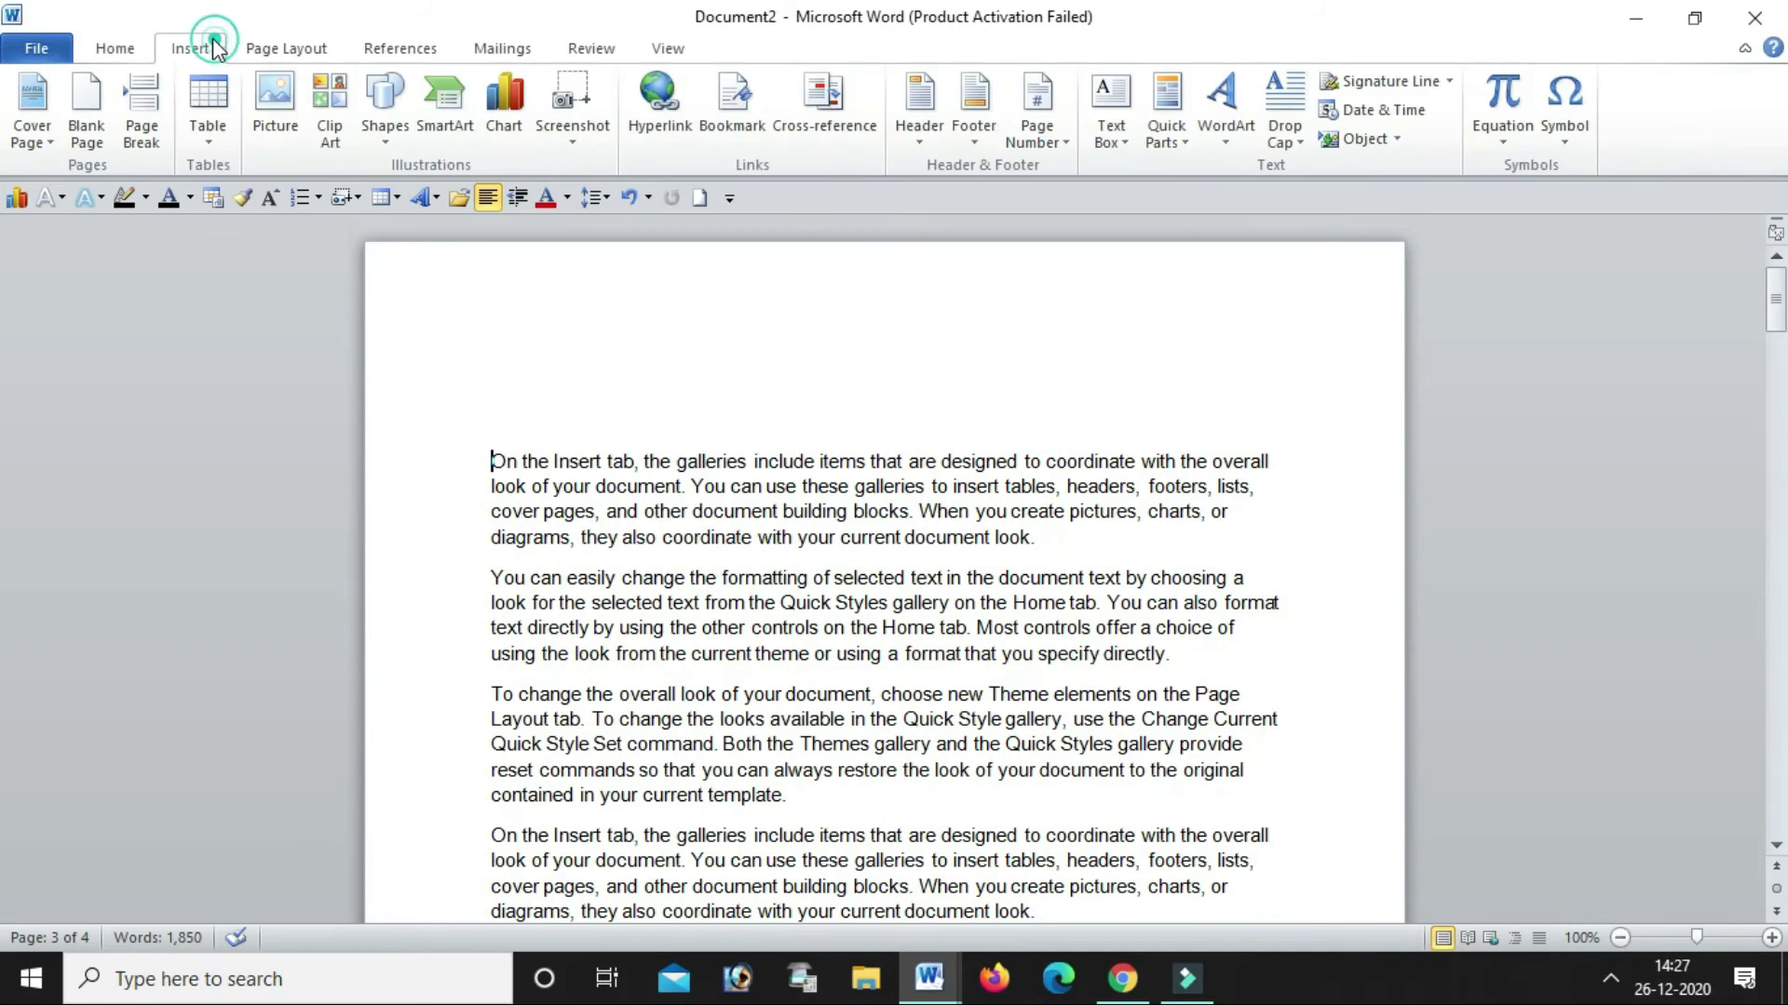
click(1062, 138)
click(1132, 289)
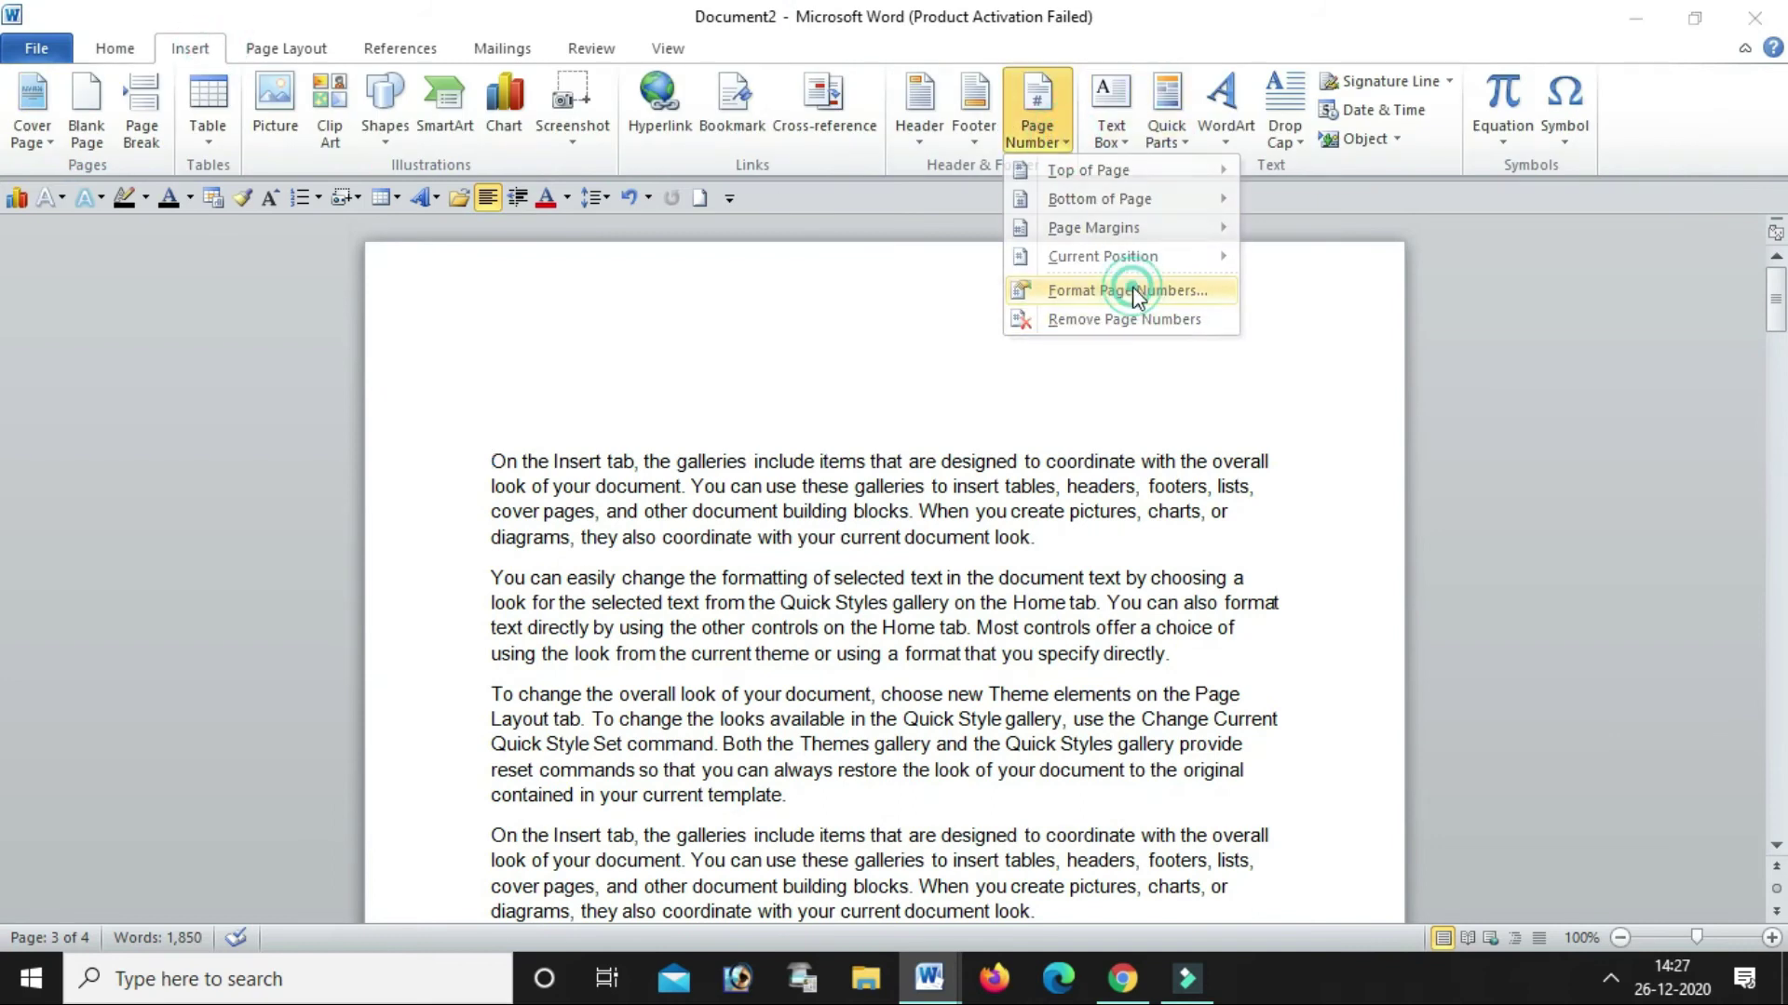
click(851, 556)
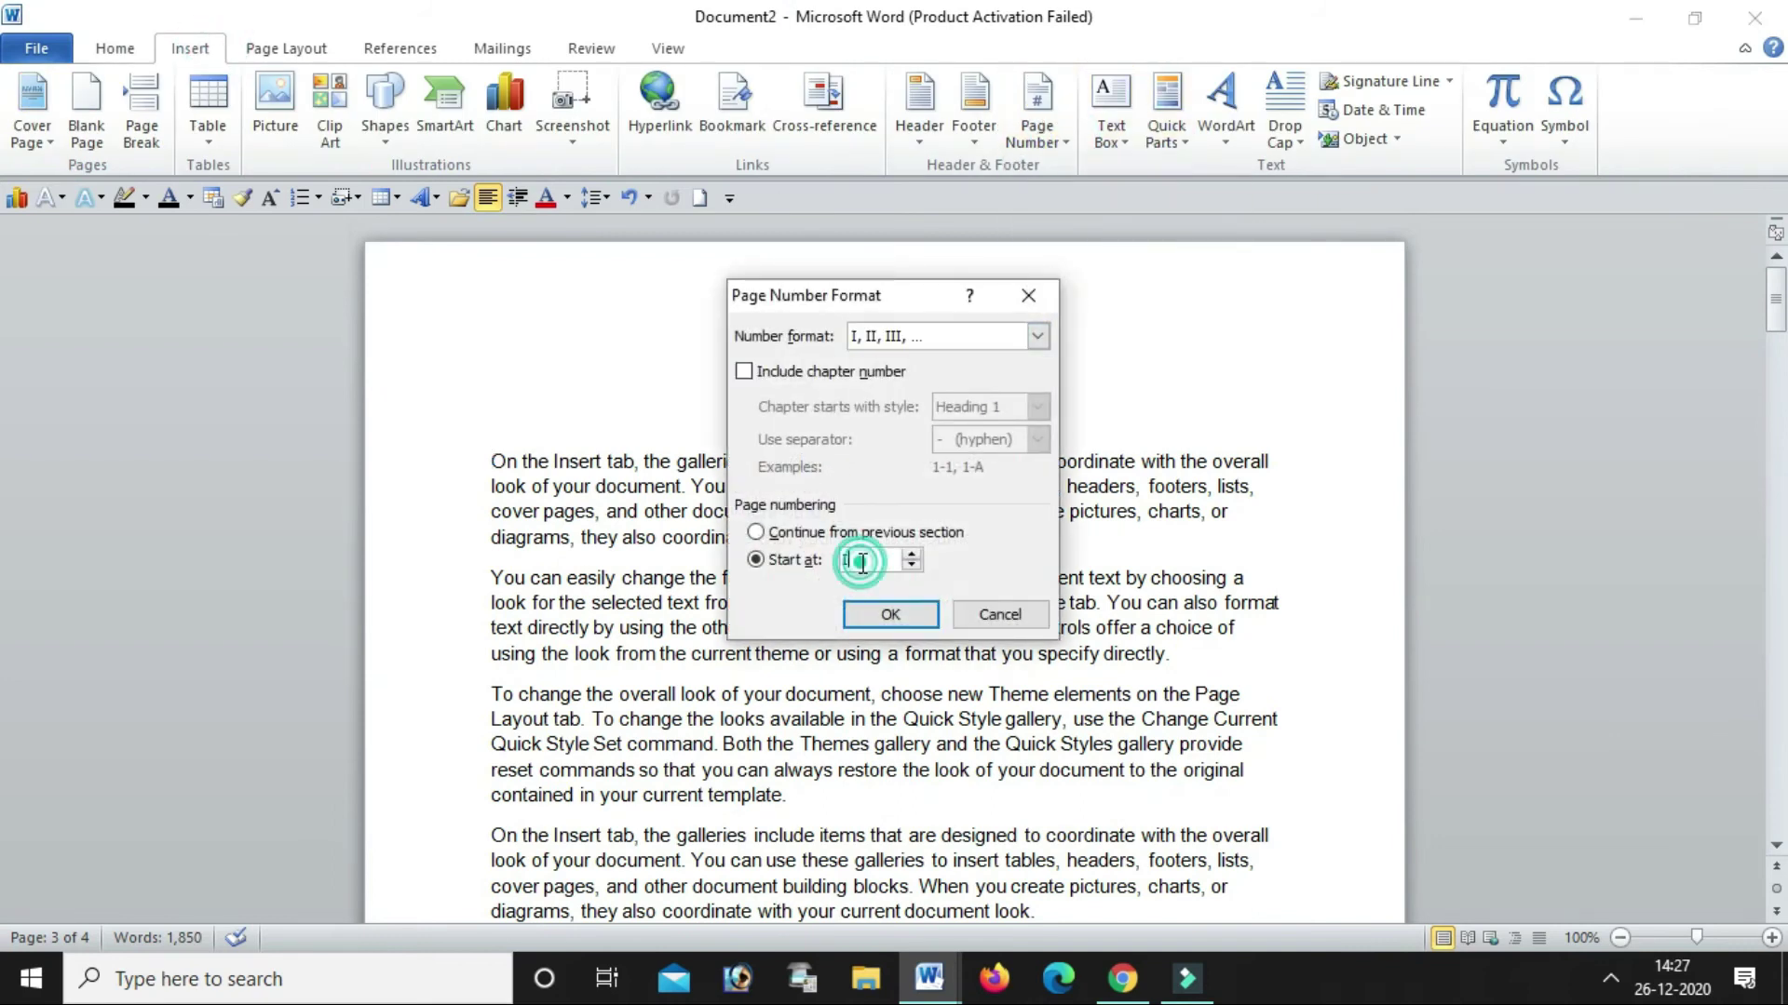
click(890, 615)
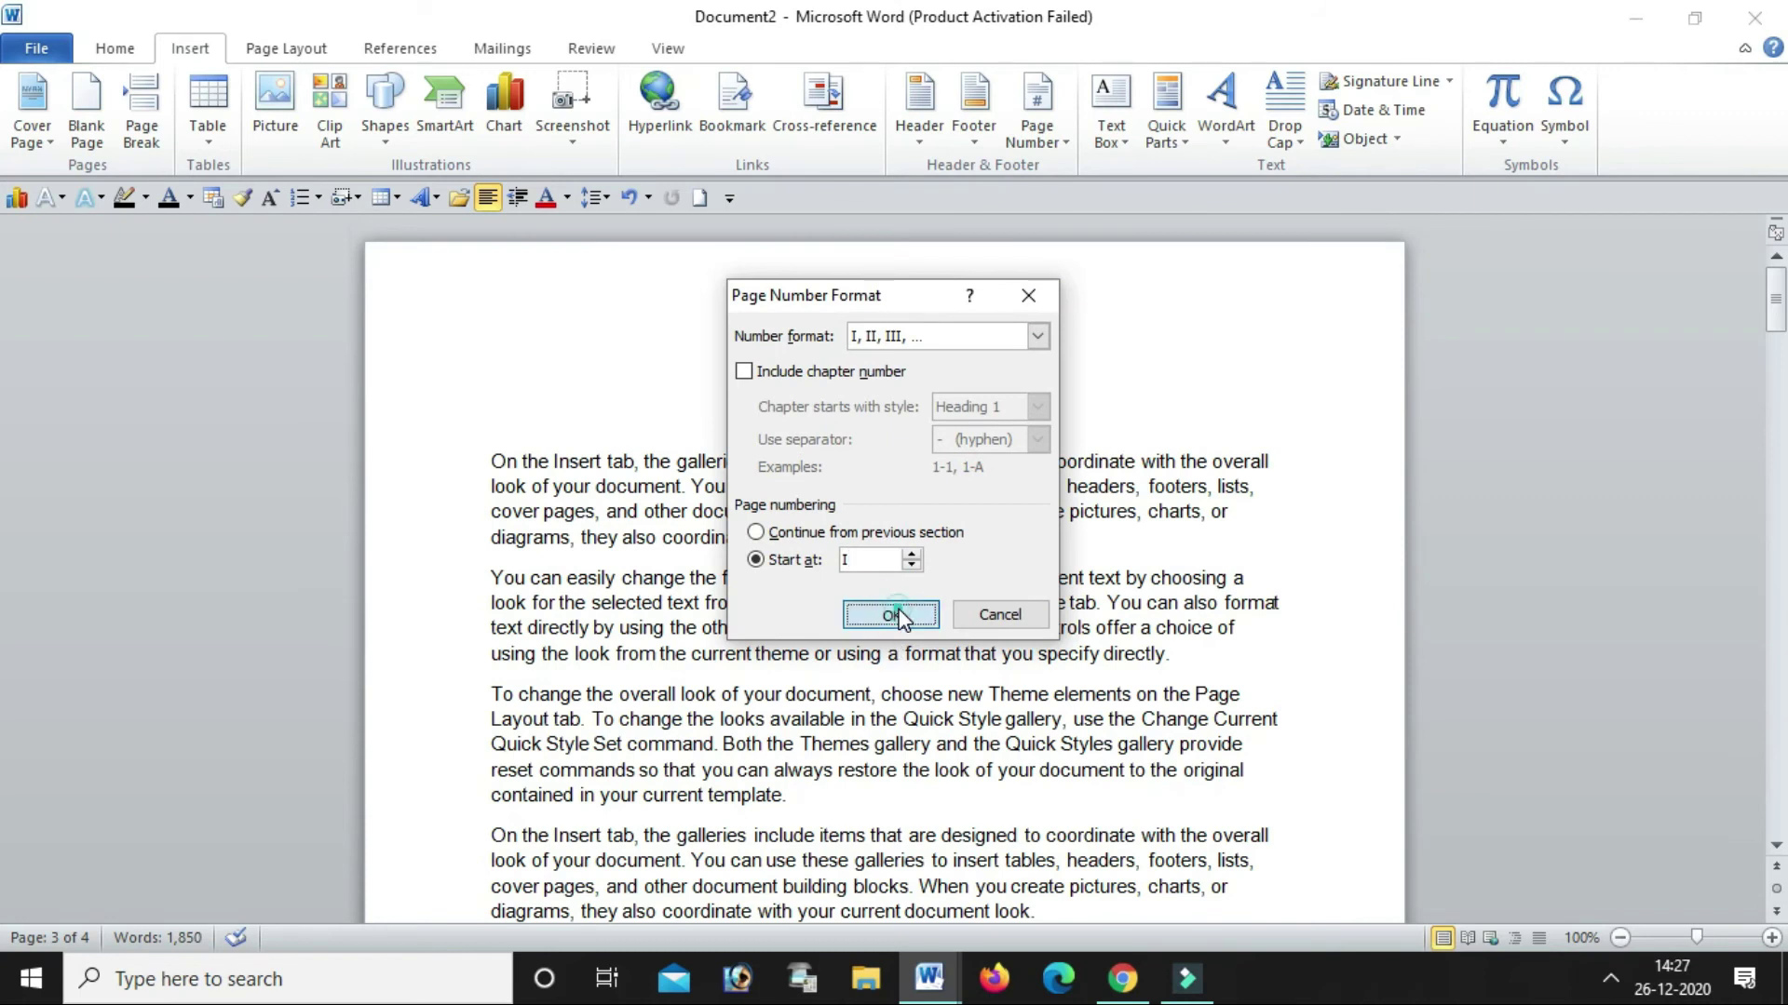
scroll(863, 494, down, 3)
scroll(989, 581, down, 3)
scroll(989, 581, down, 5)
scroll(989, 581, down, 5)
scroll(989, 581, down, 4)
scroll(989, 581, down, 2)
scroll(991, 587, down, 2)
scroll(993, 595, down, 2)
scroll(992, 596, down, 5)
scroll(992, 600, down, 5)
scroll(993, 600, down, 4)
scroll(992, 602, down, 4)
scroll(992, 602, up, 4)
scroll(993, 601, up, 4)
scroll(992, 597, up, 4)
scroll(992, 594, up, 4)
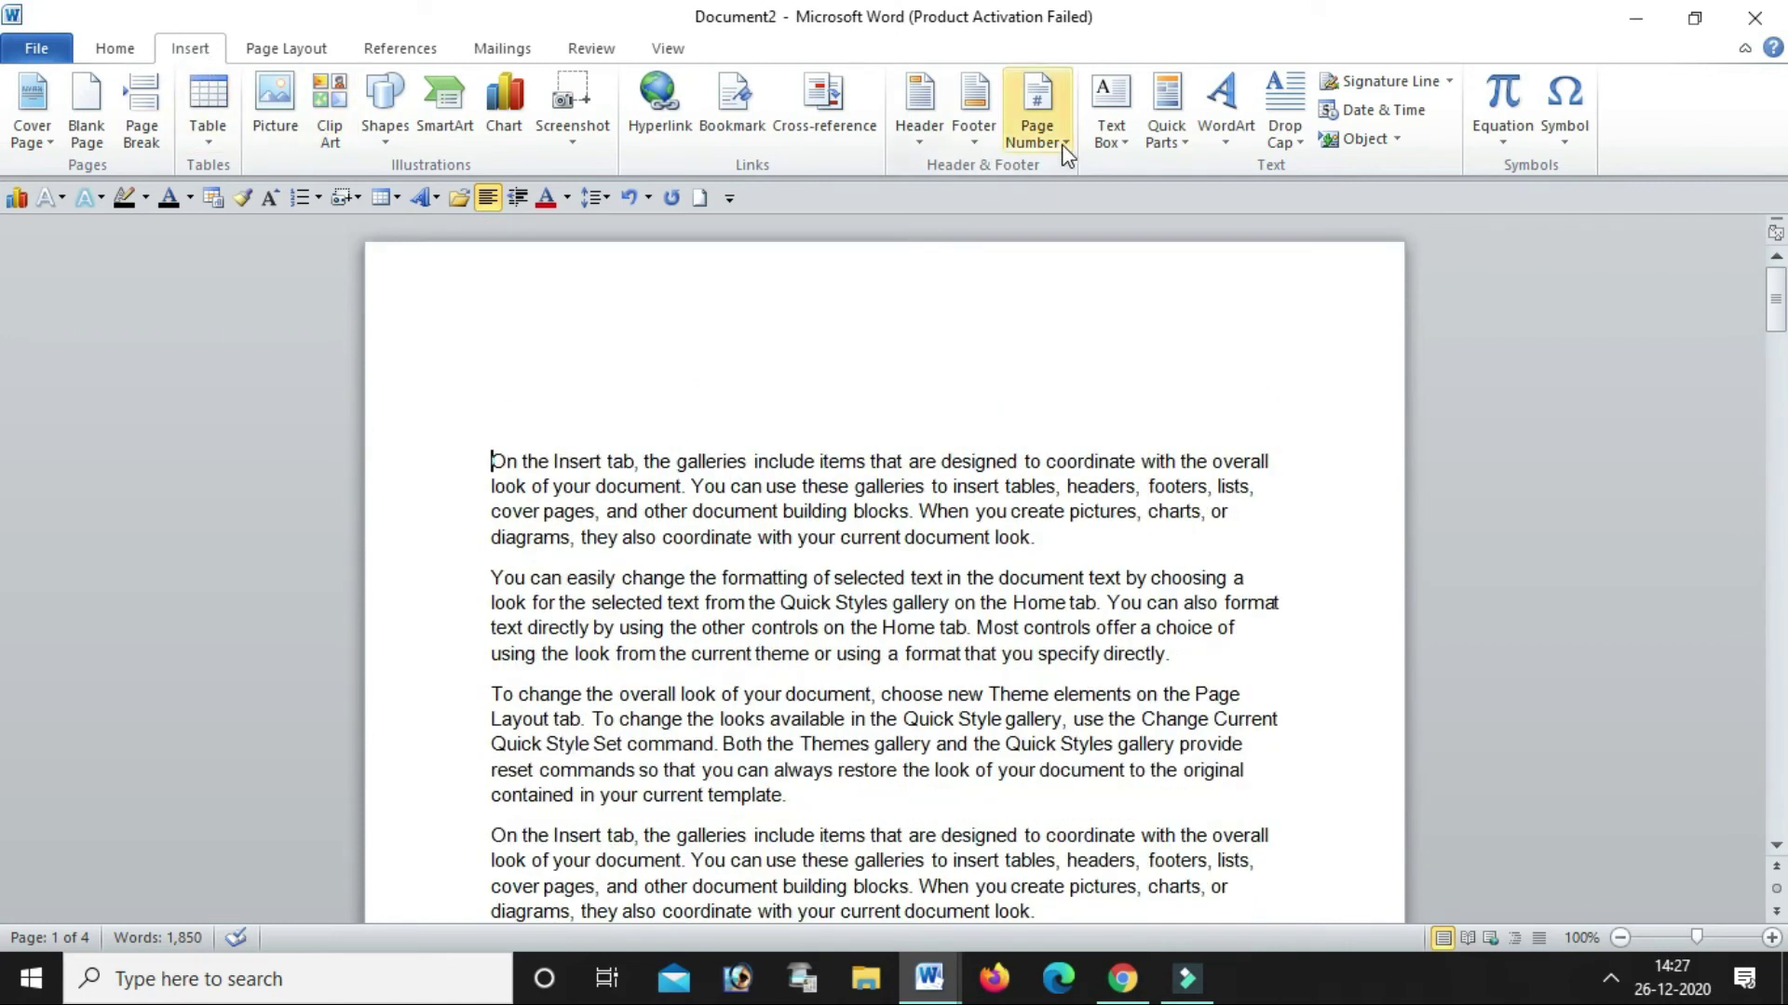
click(1034, 130)
click(1097, 293)
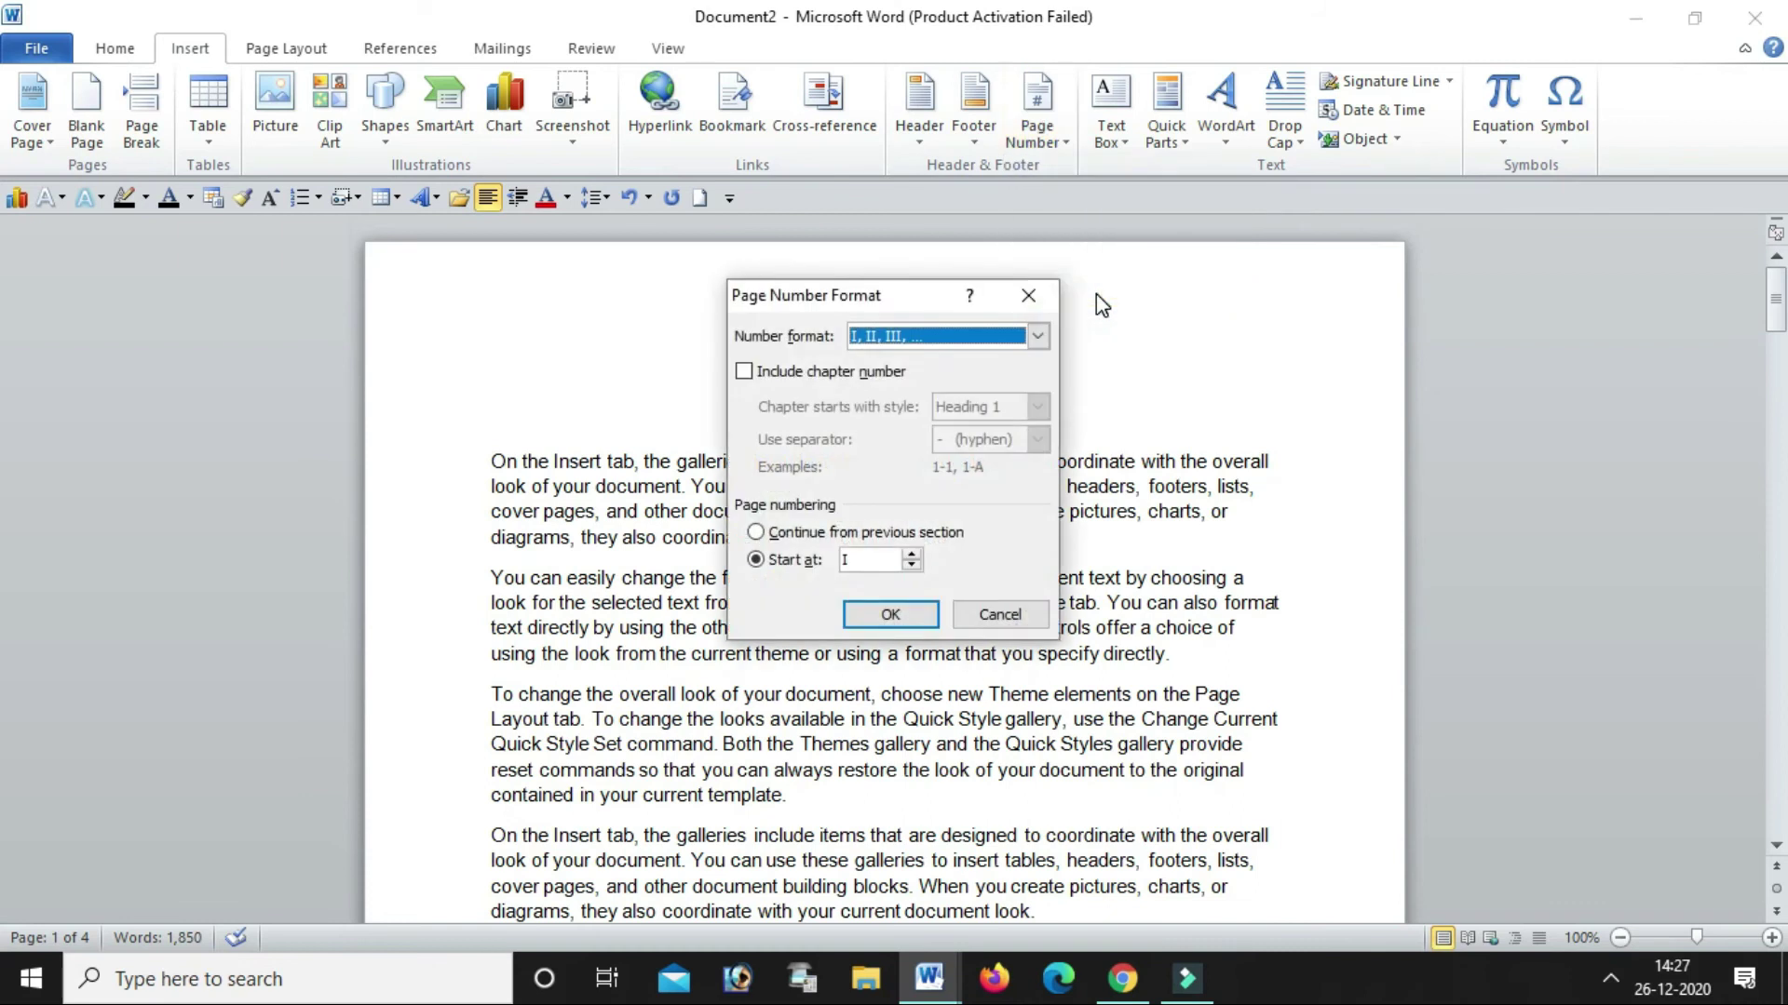
click(743, 372)
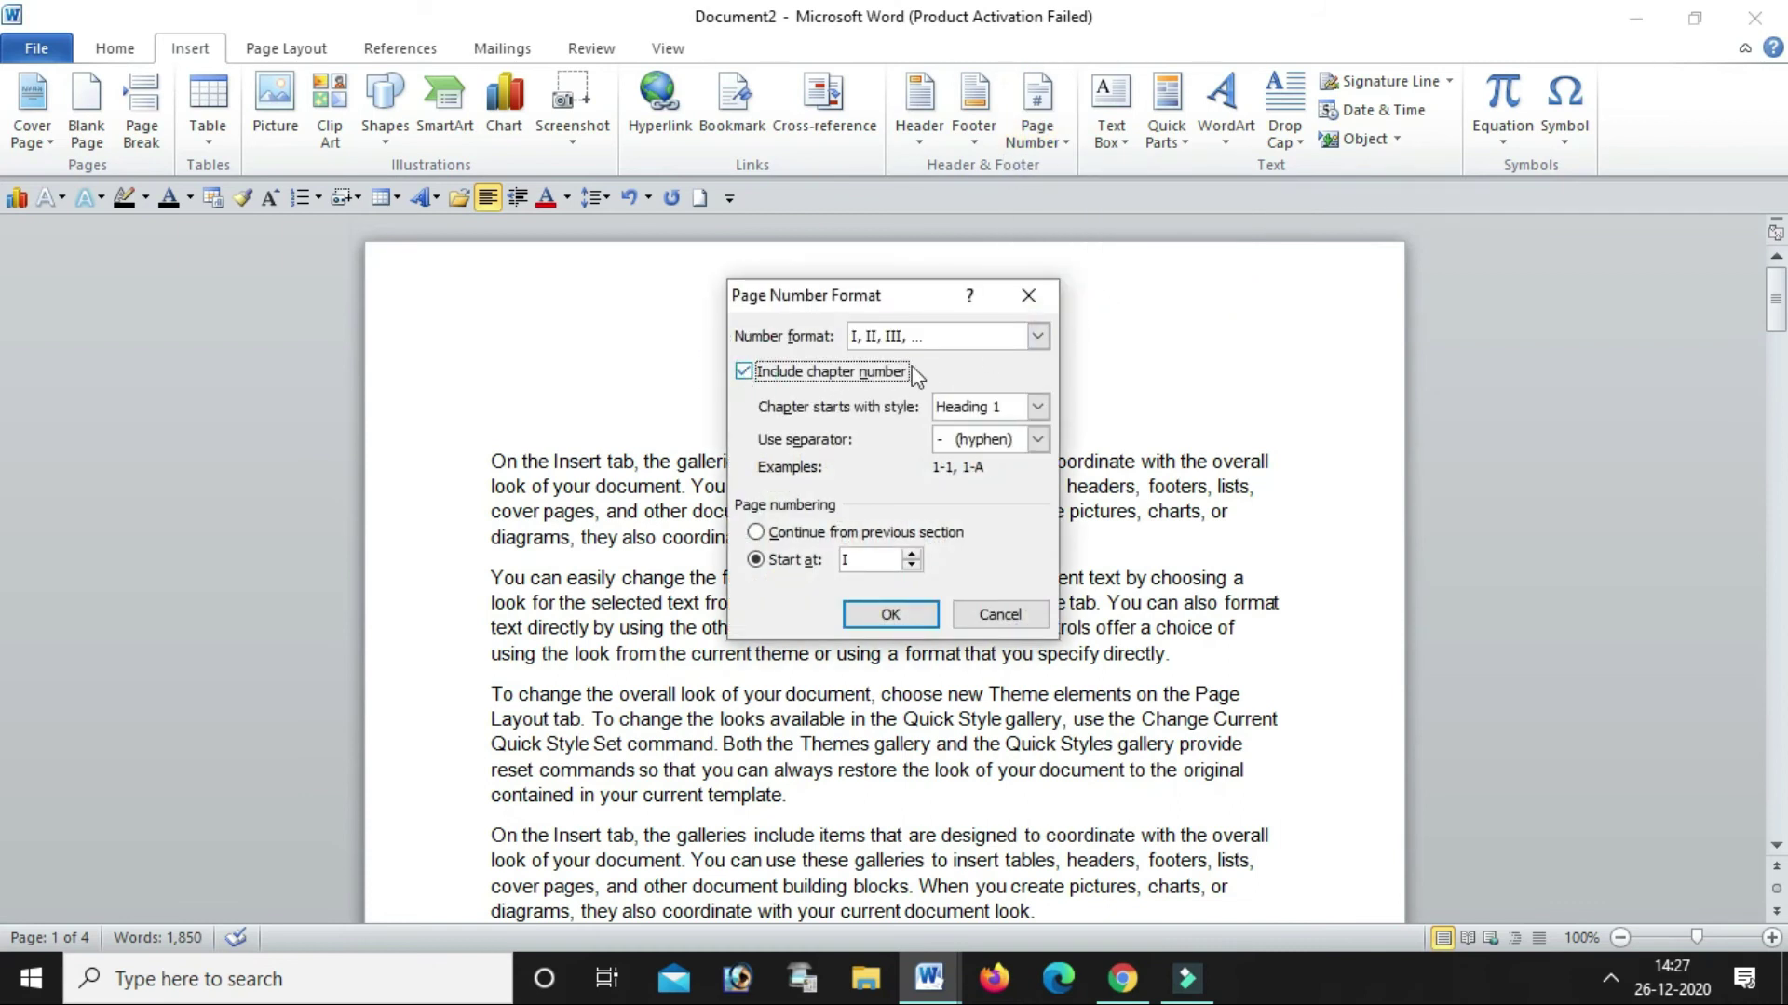
click(1037, 336)
click(886, 424)
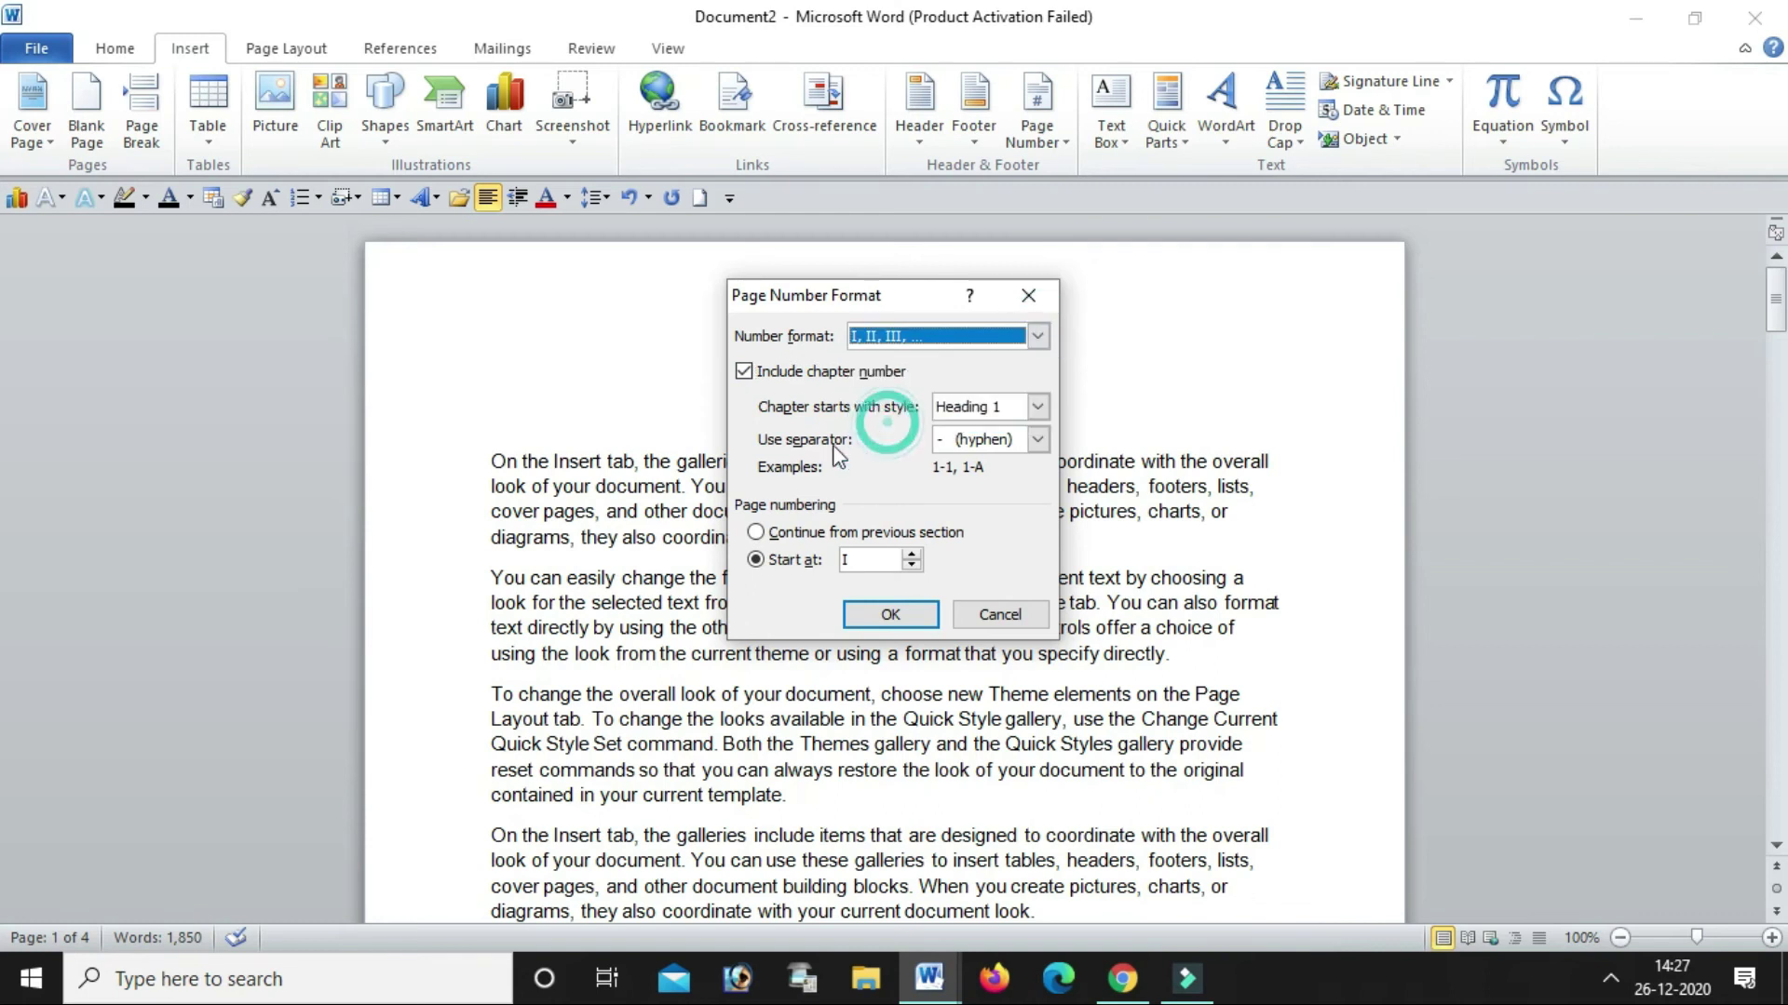
click(869, 561)
click(890, 614)
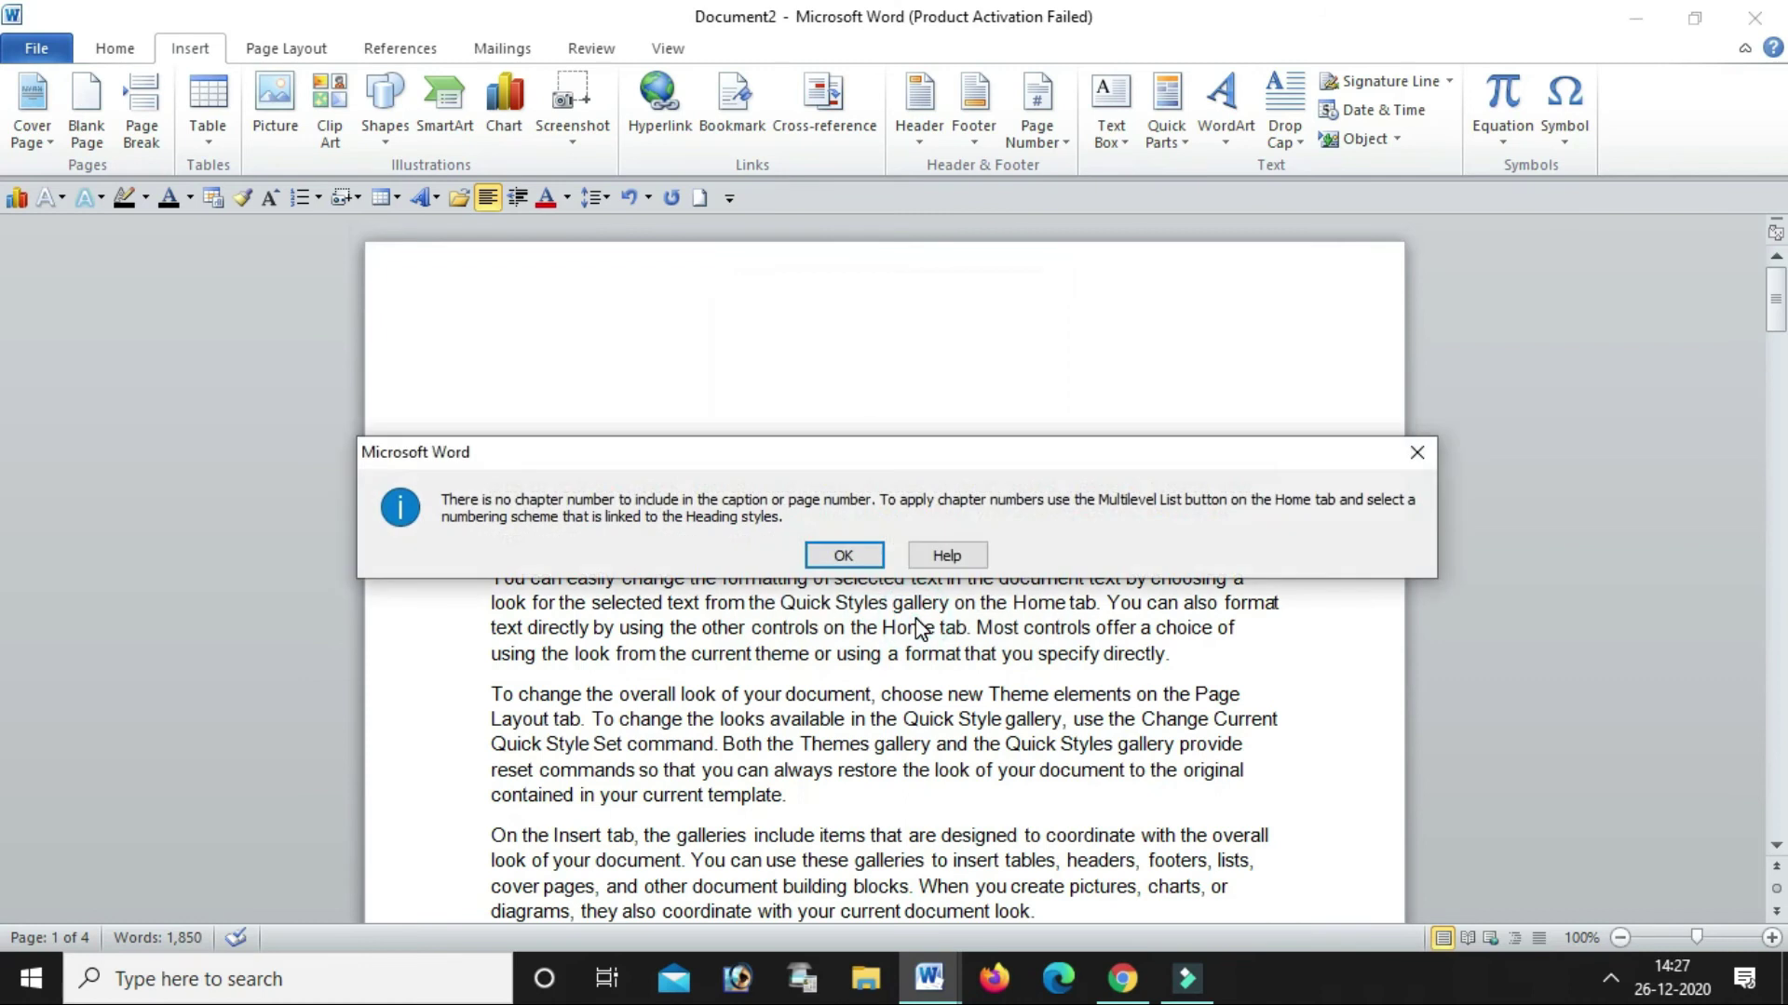
click(842, 555)
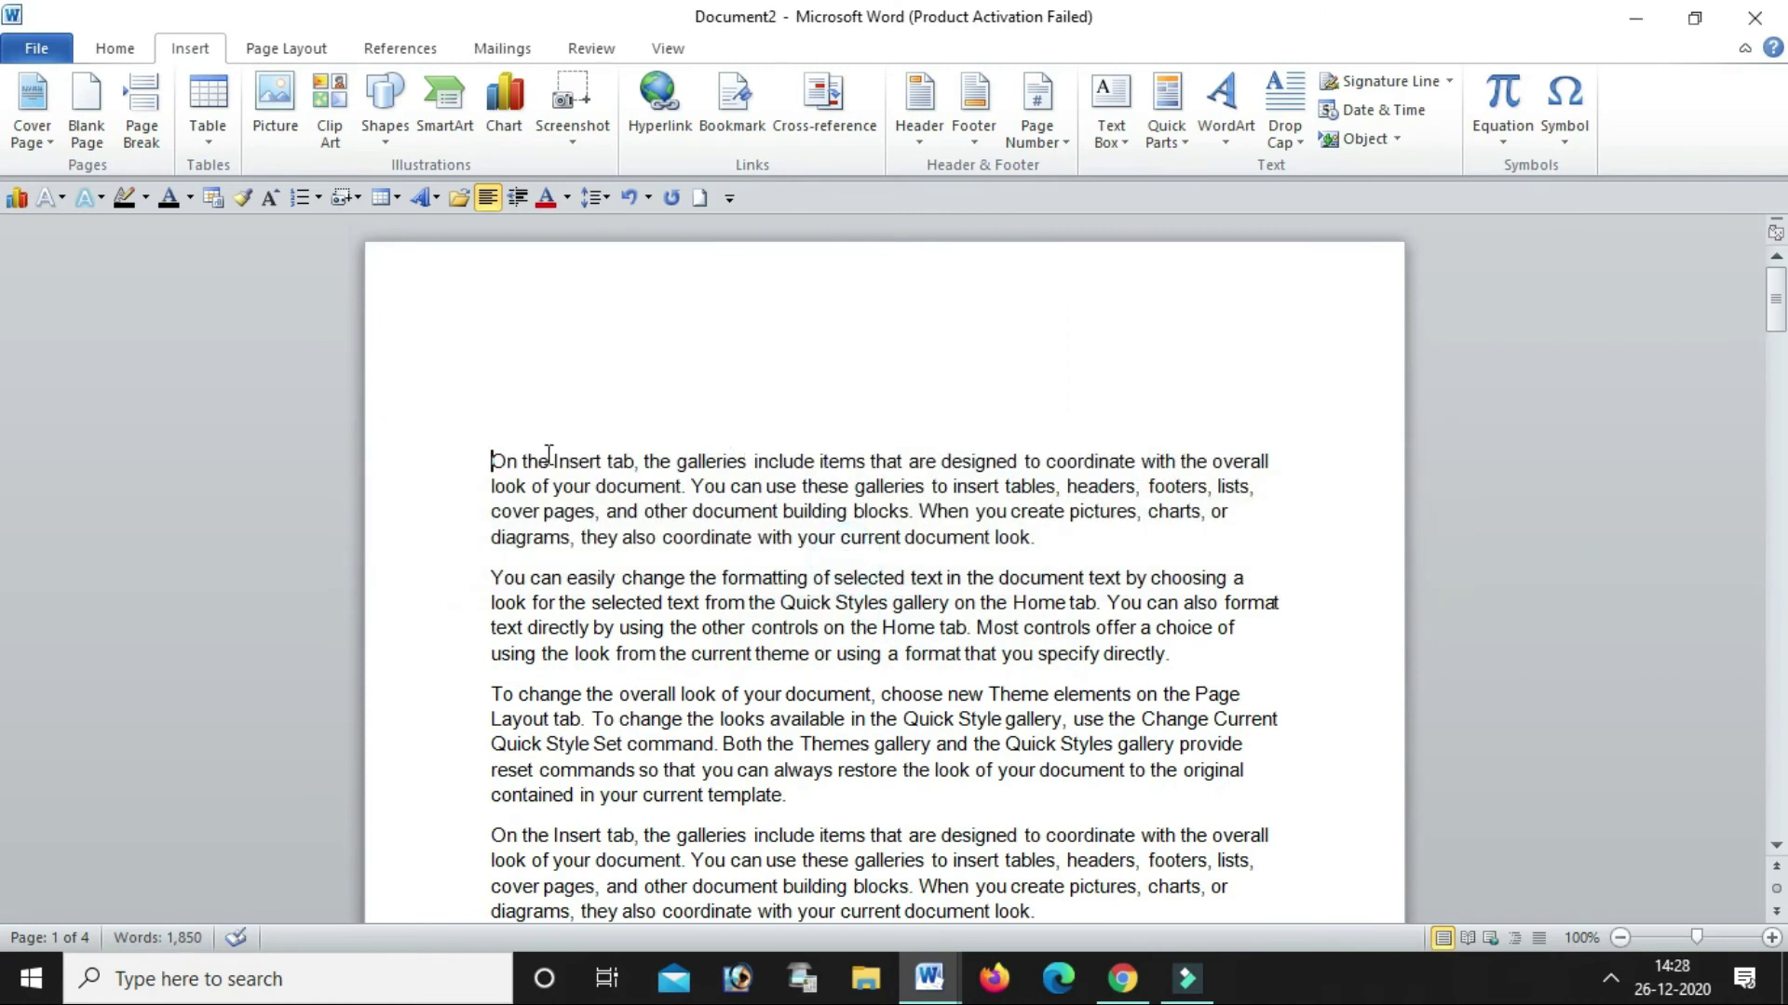
Untick Include chapter number so page numbers show plain I, II, III
click(1036, 110)
click(1135, 284)
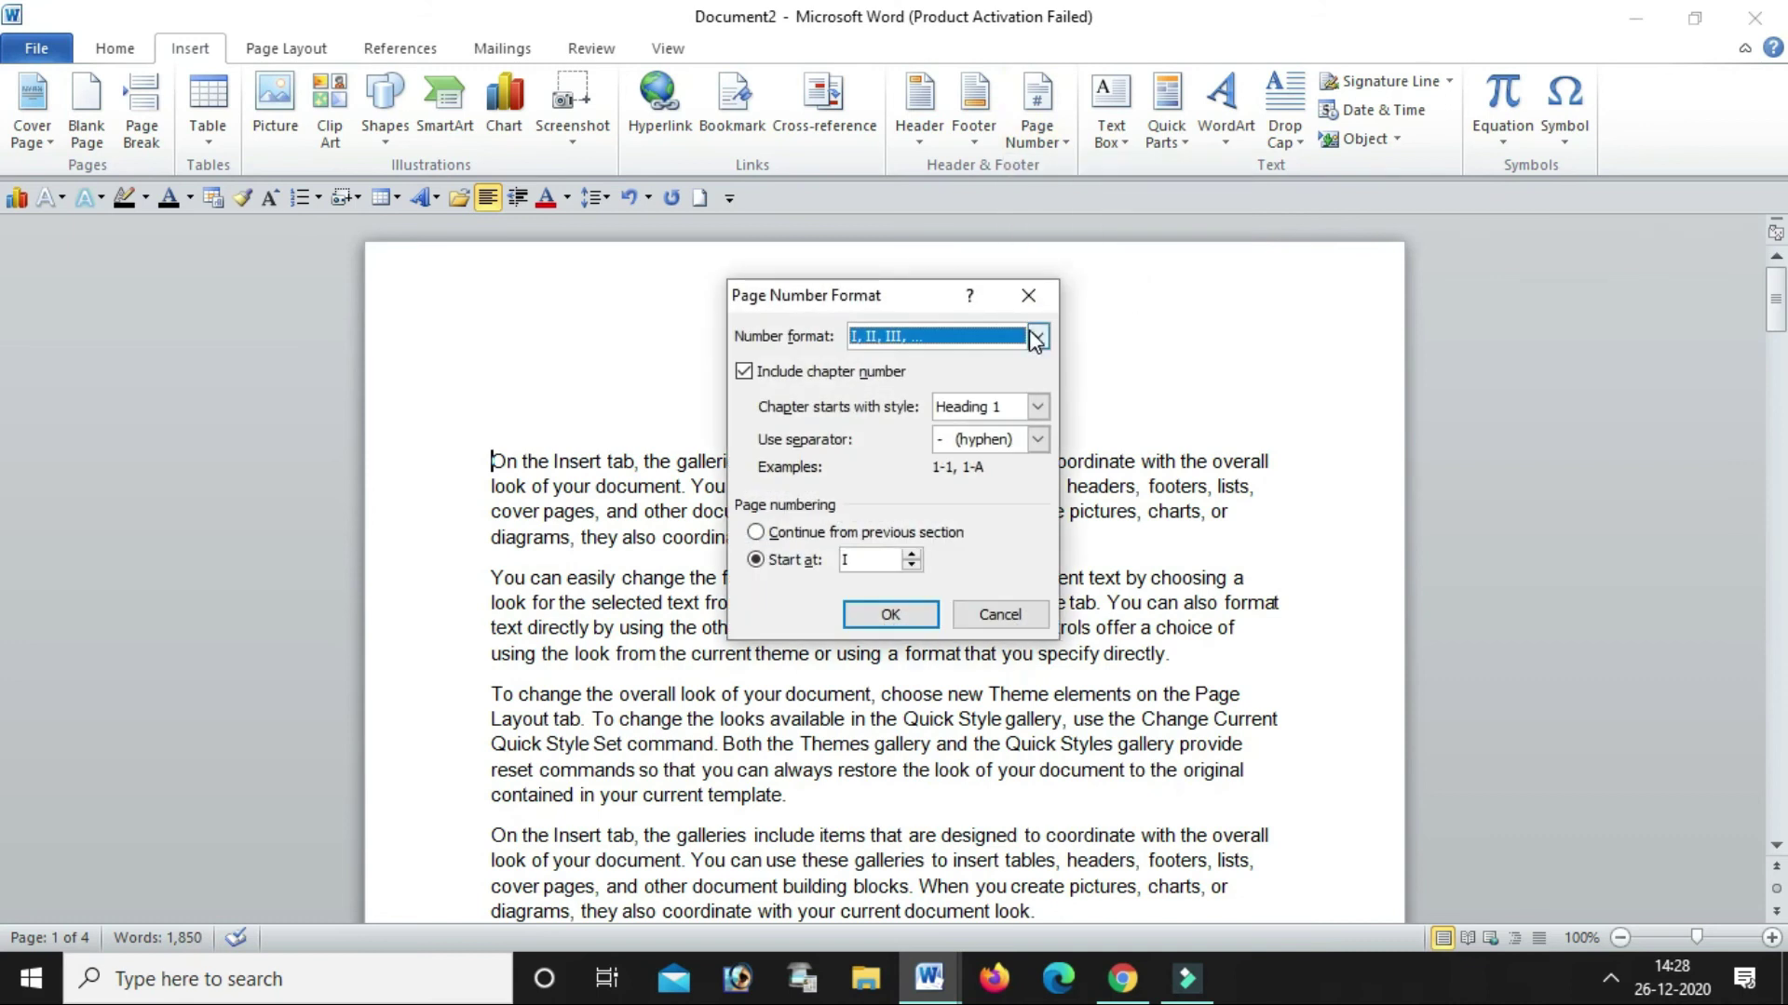
click(1037, 335)
click(744, 370)
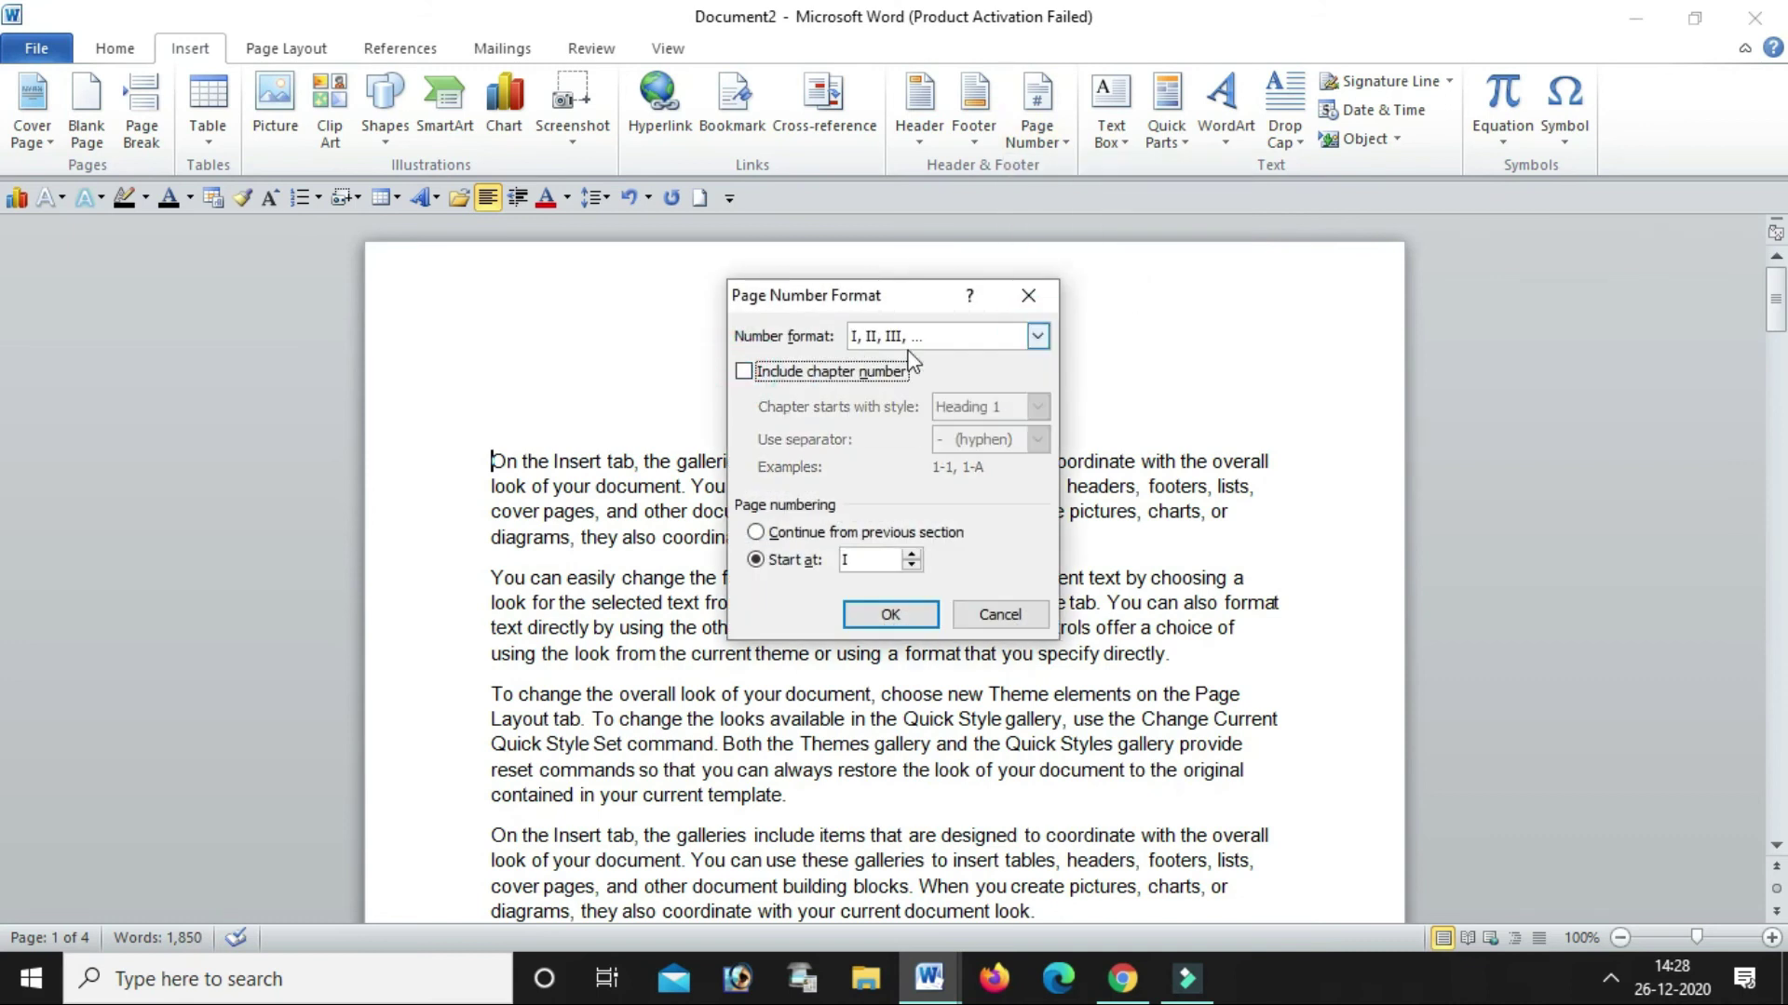
click(887, 558)
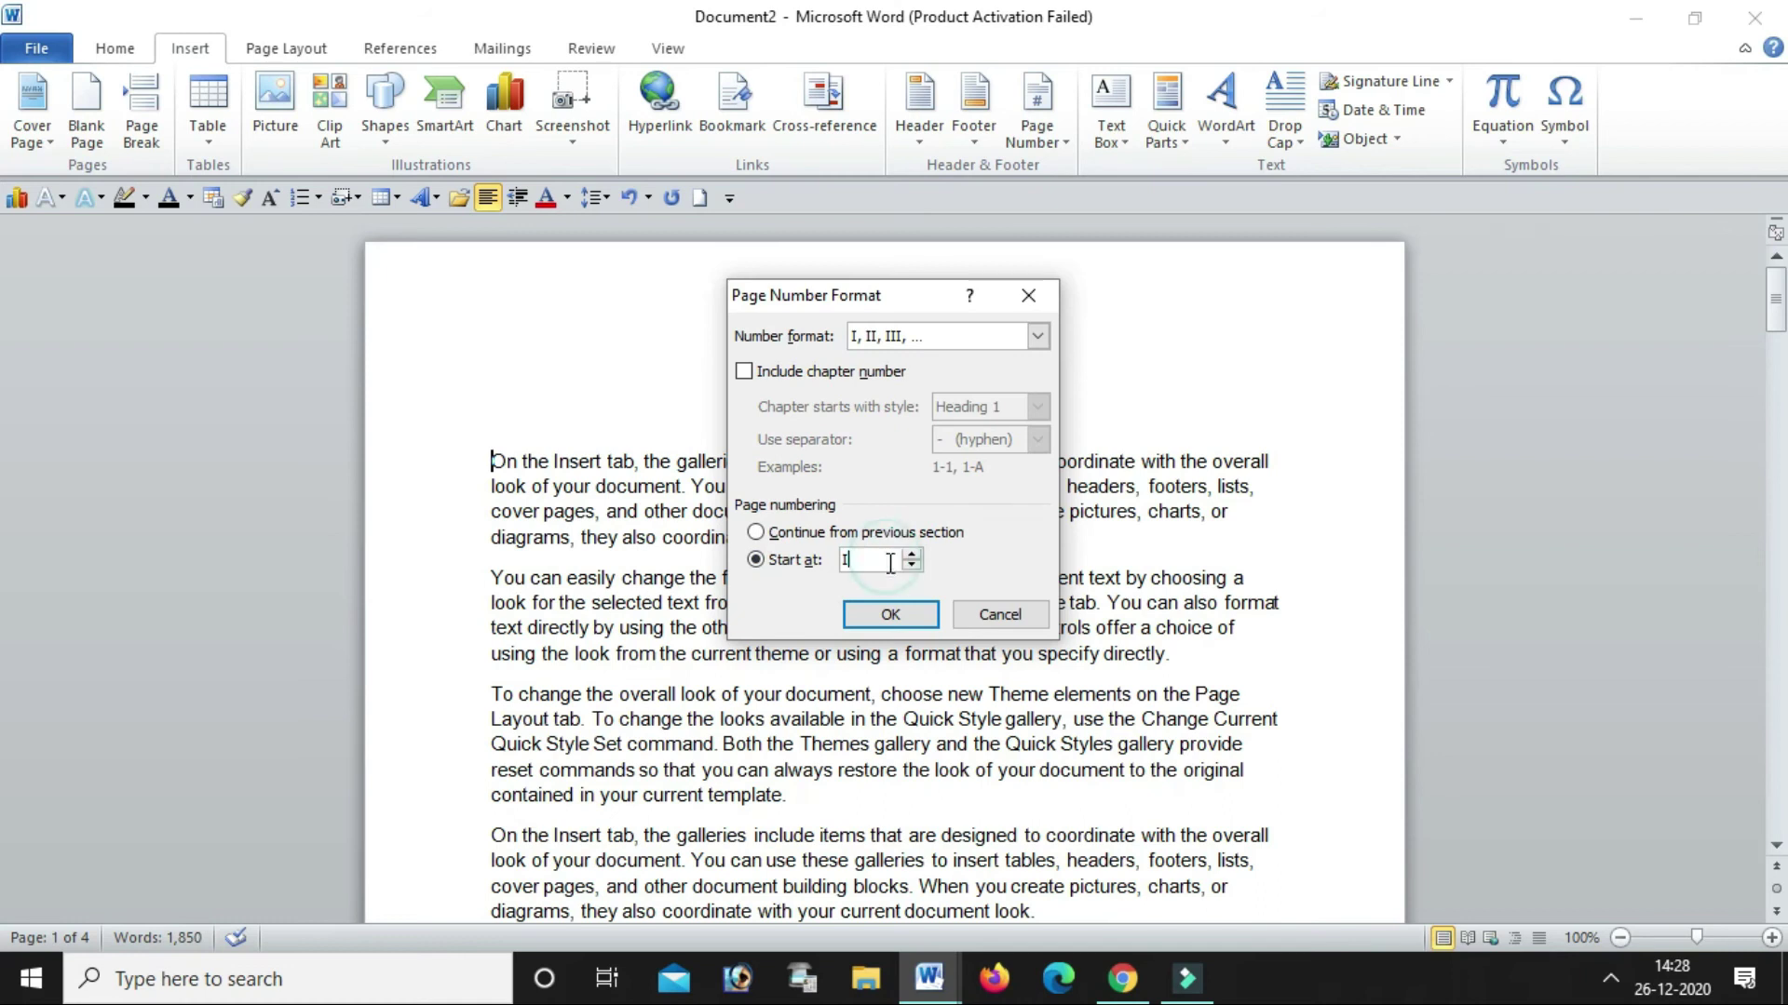
click(904, 614)
Set the page numbering to continue from the previous section
scroll(937, 586, down, 5)
scroll(940, 584, down, 4)
scroll(968, 579, down, 4)
scroll(988, 574, down, 3)
scroll(988, 574, down, 3)
scroll(988, 574, down, 3)
scroll(988, 575, down, 3)
scroll(988, 575, down, 3)
scroll(988, 575, up, 4)
scroll(988, 574, up, 4)
scroll(988, 574, up, 4)
scroll(988, 573, up, 3)
click(833, 373)
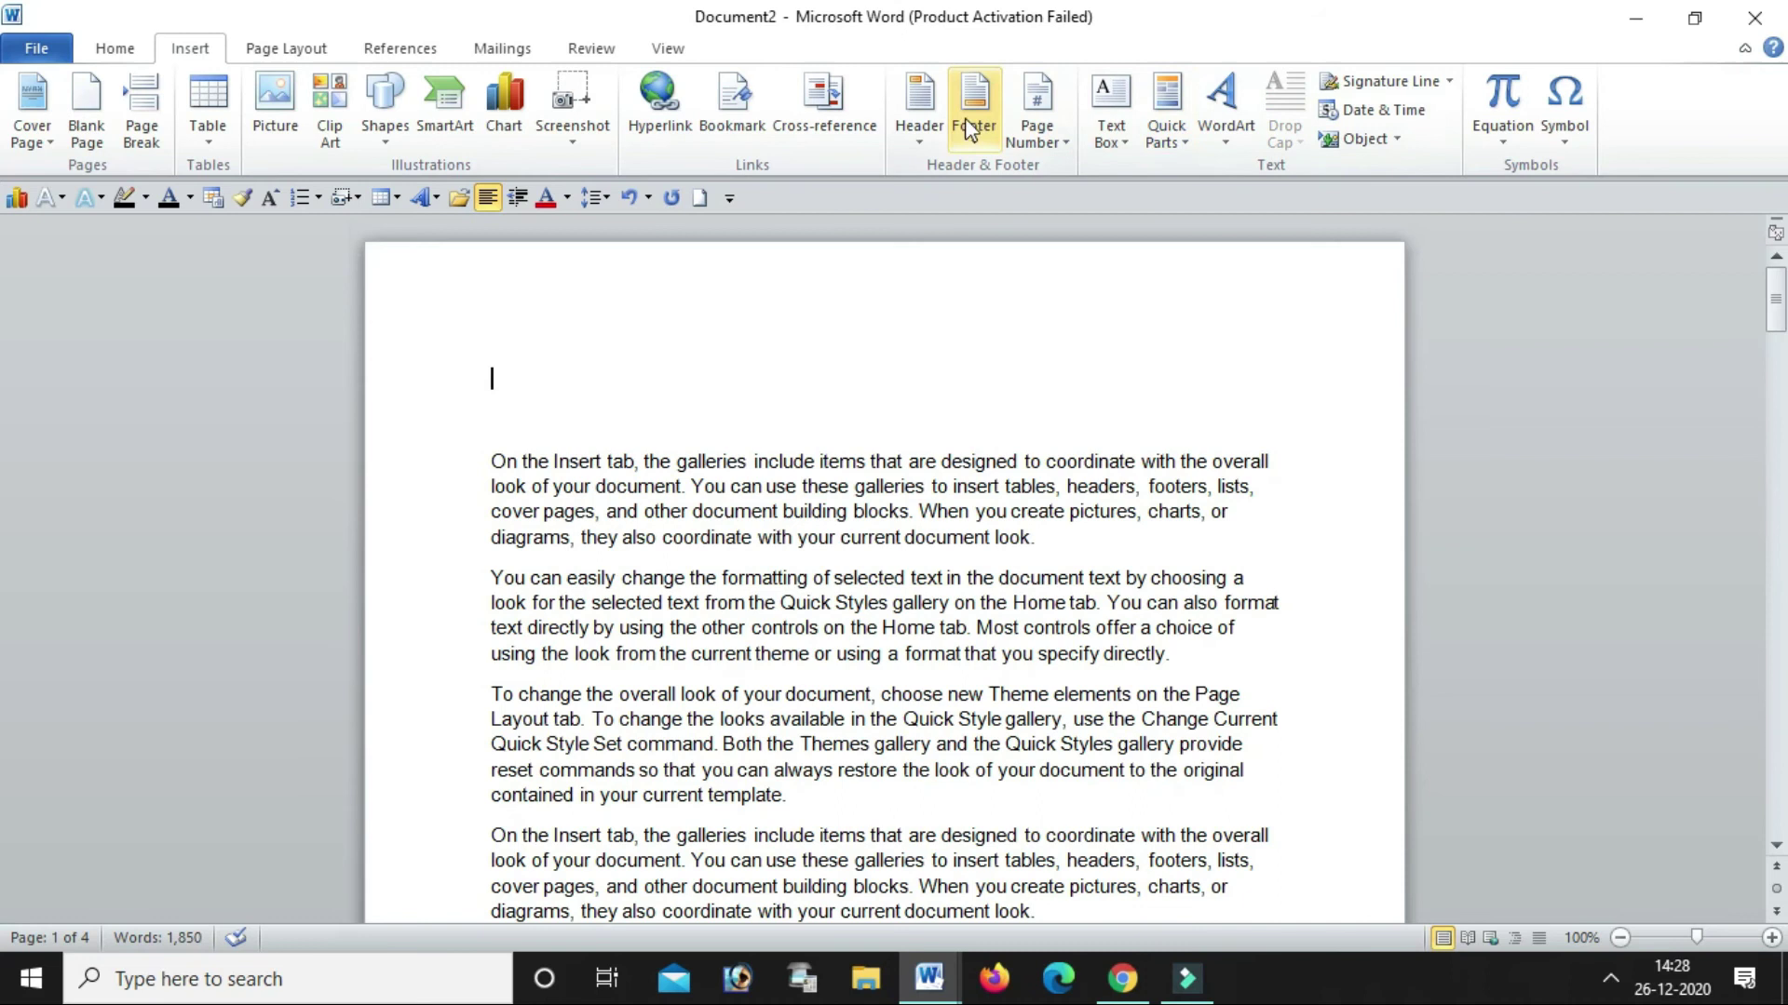
click(1036, 130)
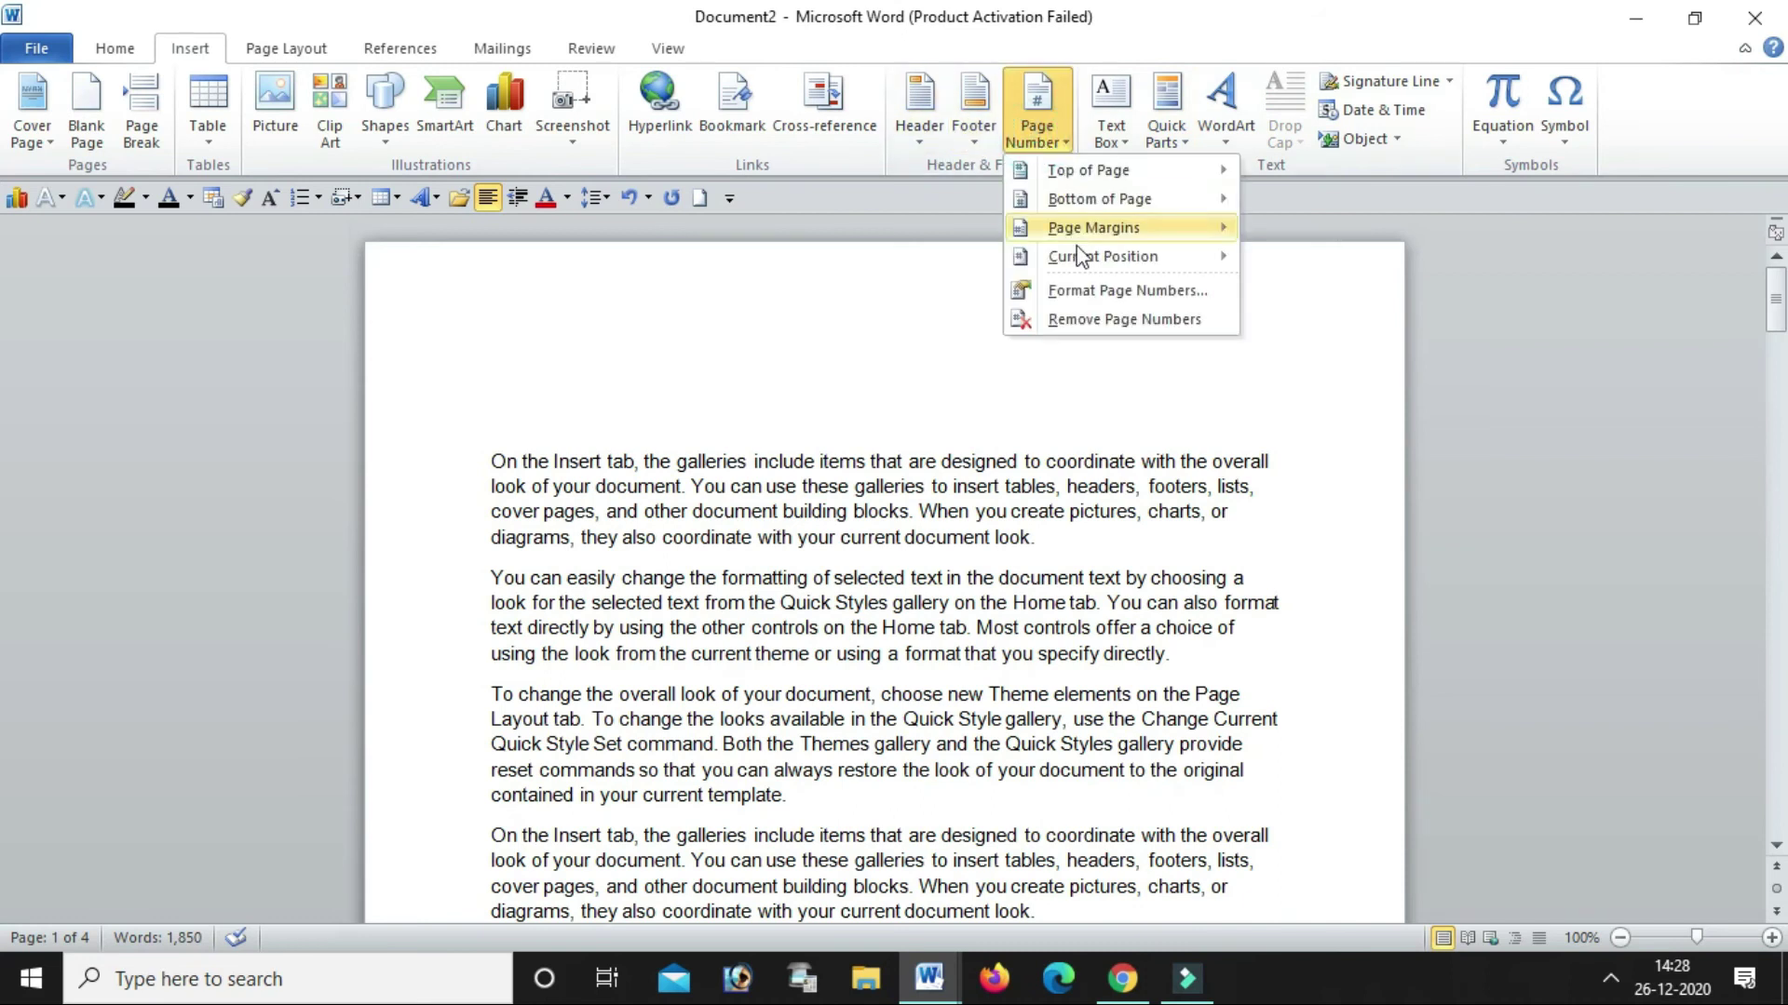
click(1085, 291)
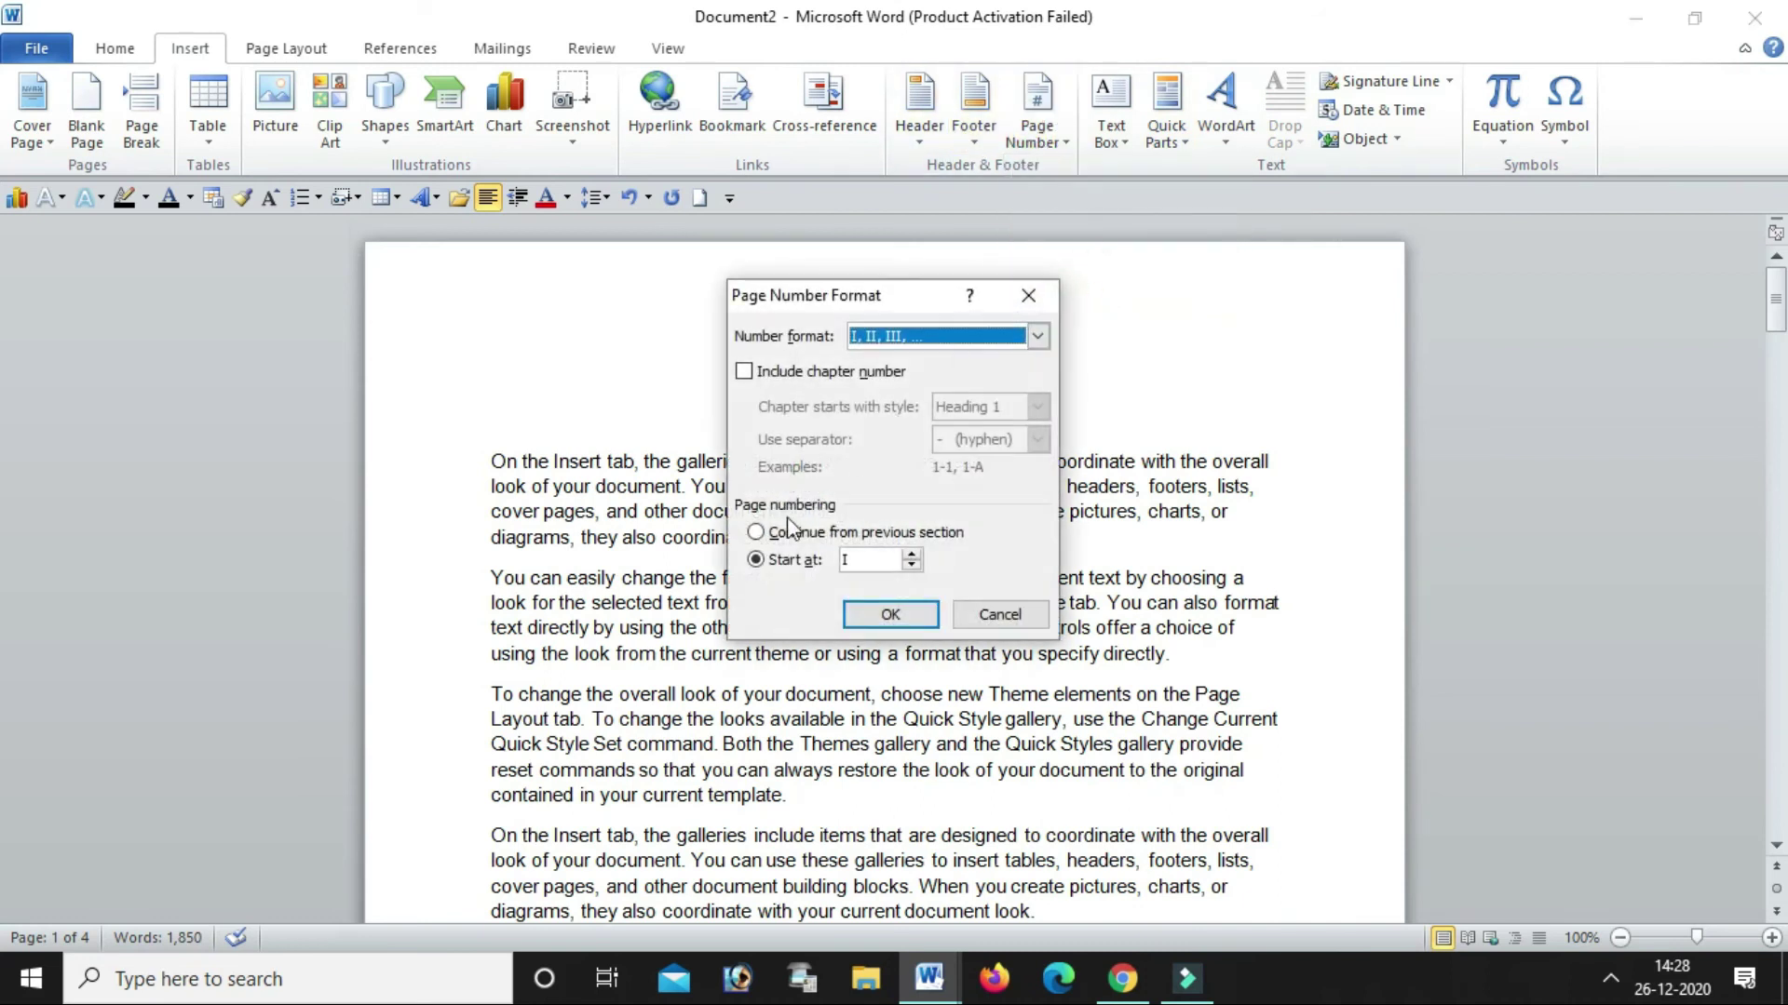
click(757, 533)
click(889, 616)
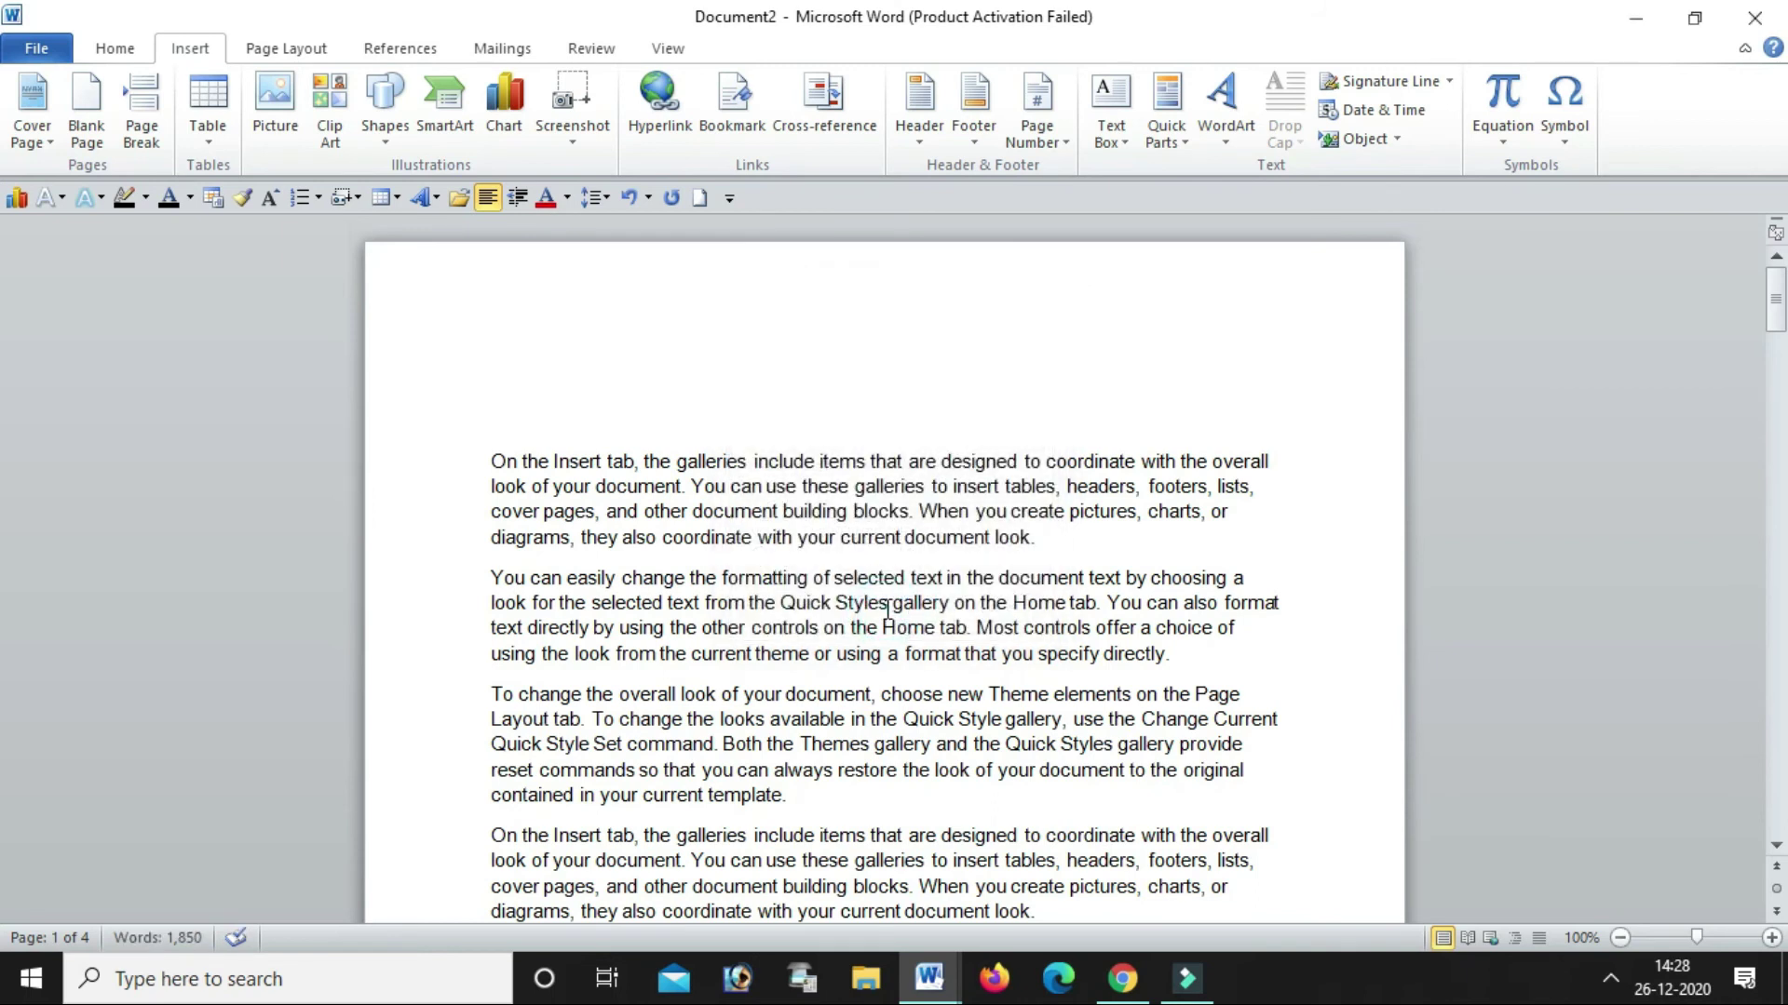
click(1066, 139)
mouse_move(1093, 227)
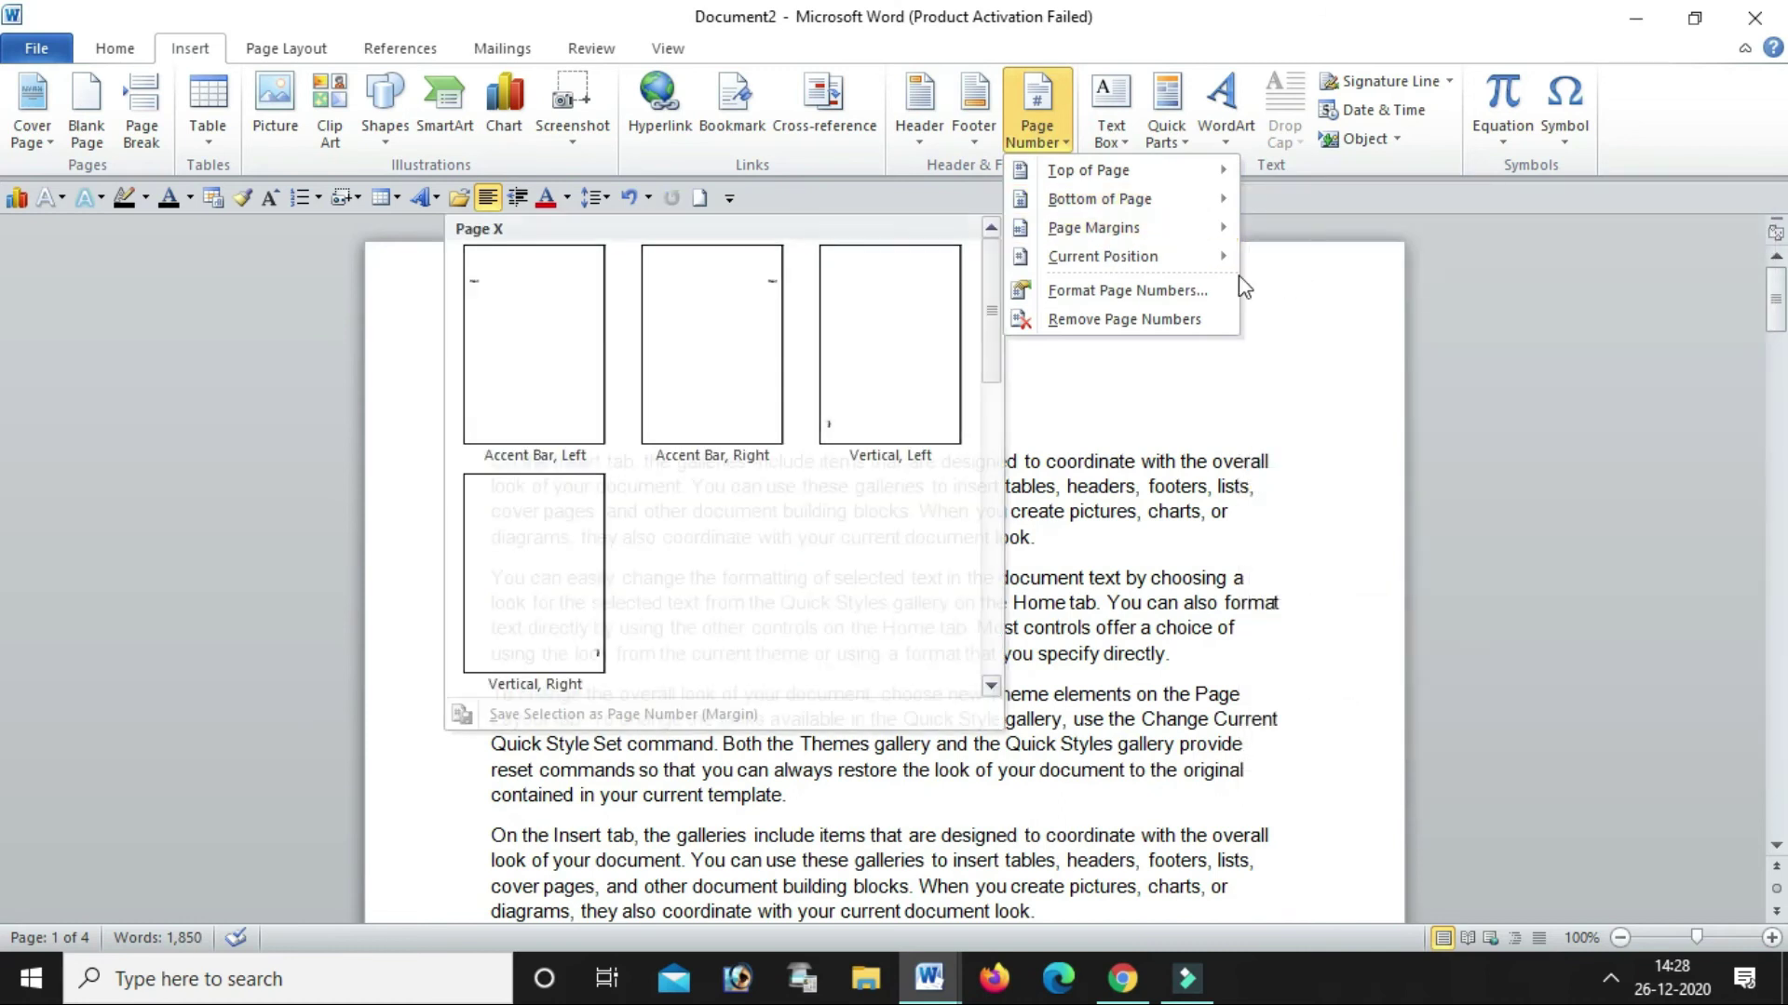
Restart the Roman page numbering at I
click(1214, 291)
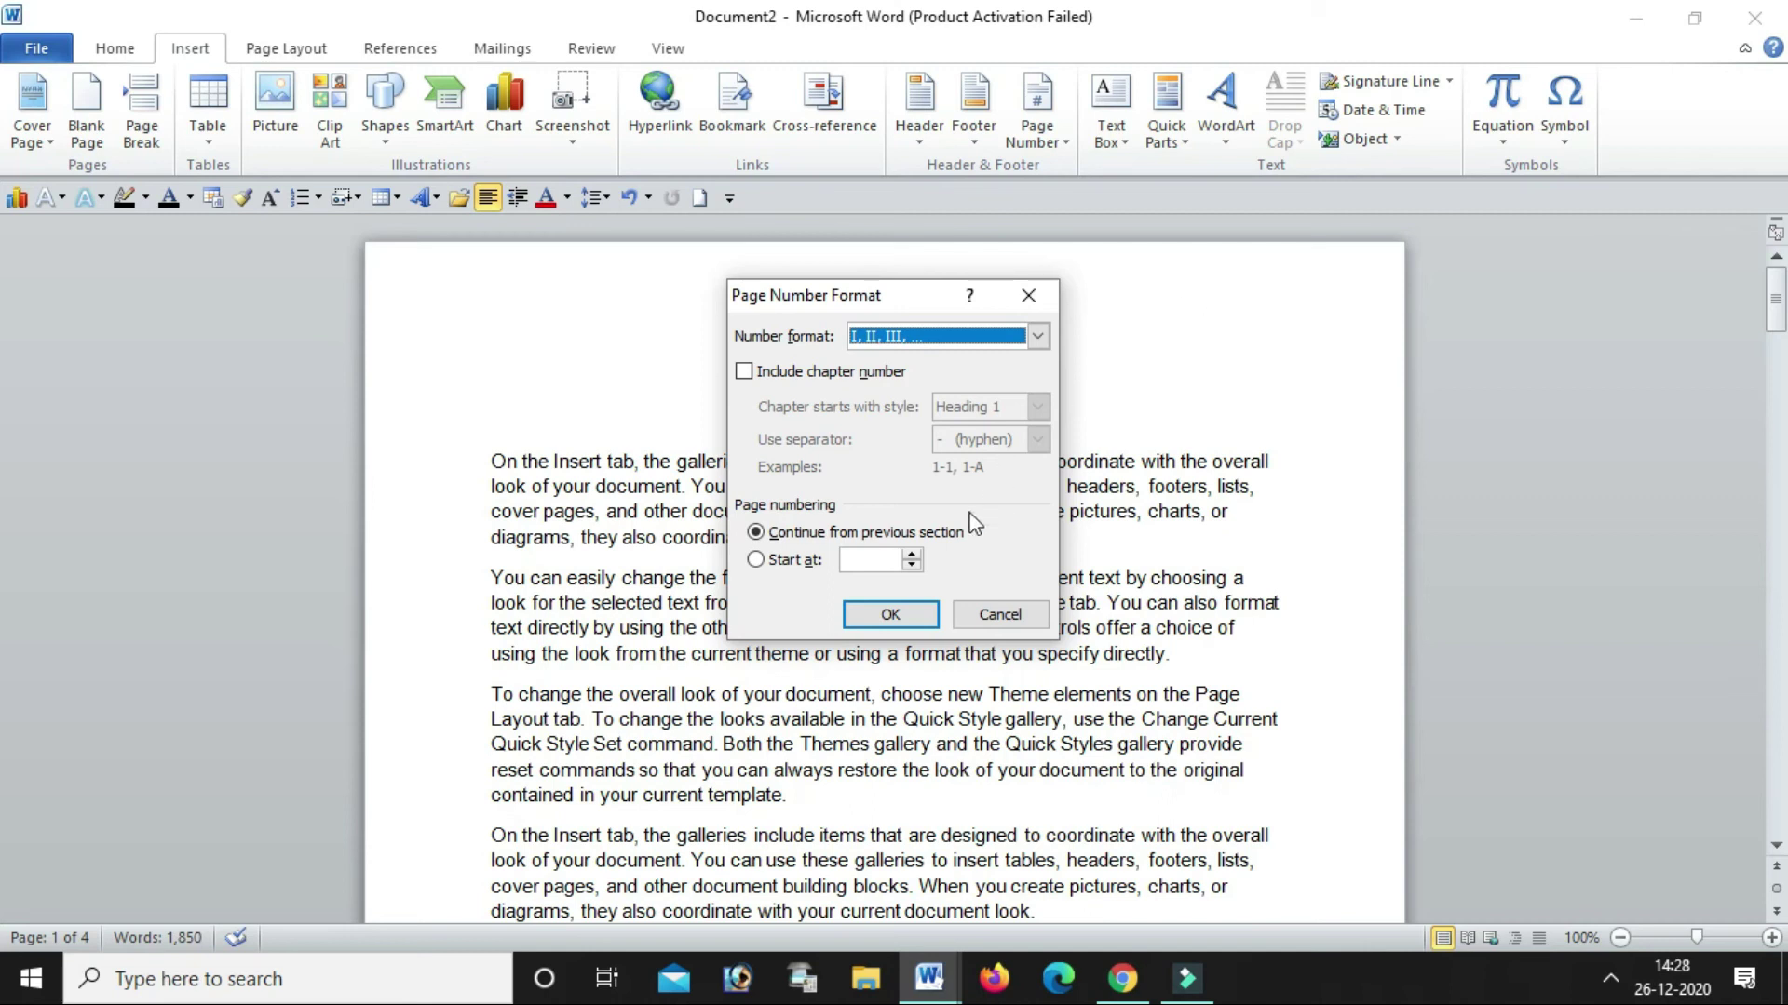
click(893, 558)
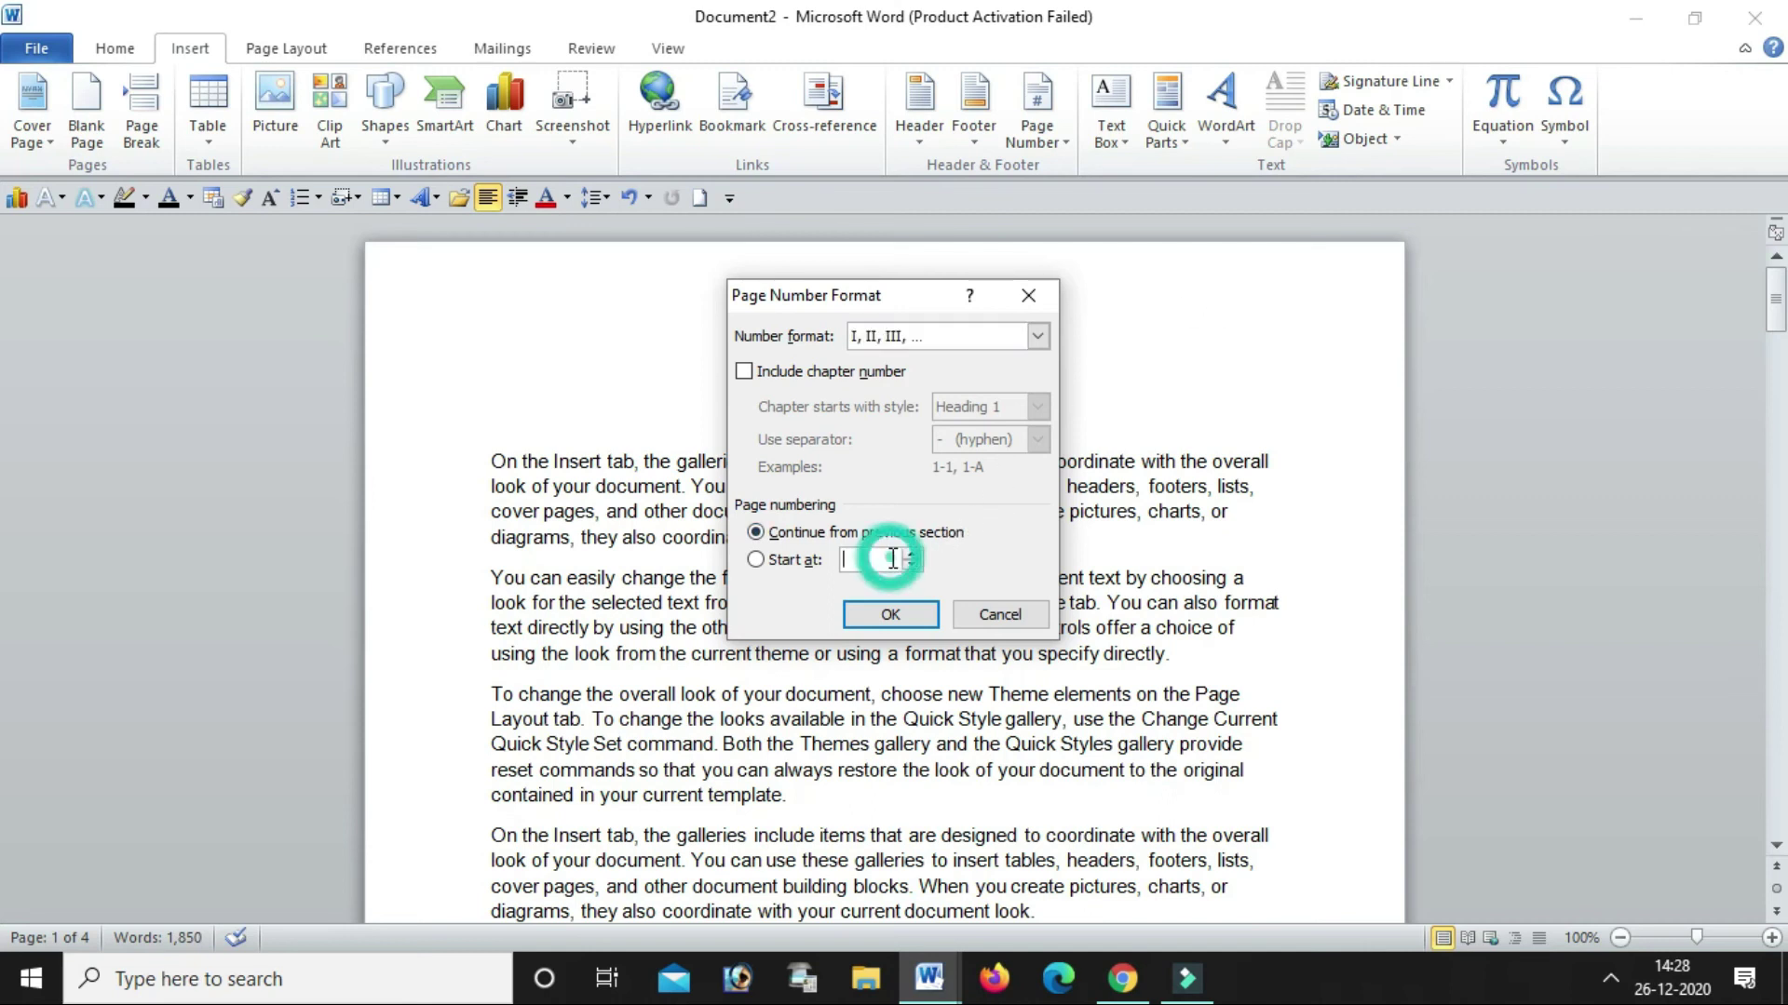
click(755, 562)
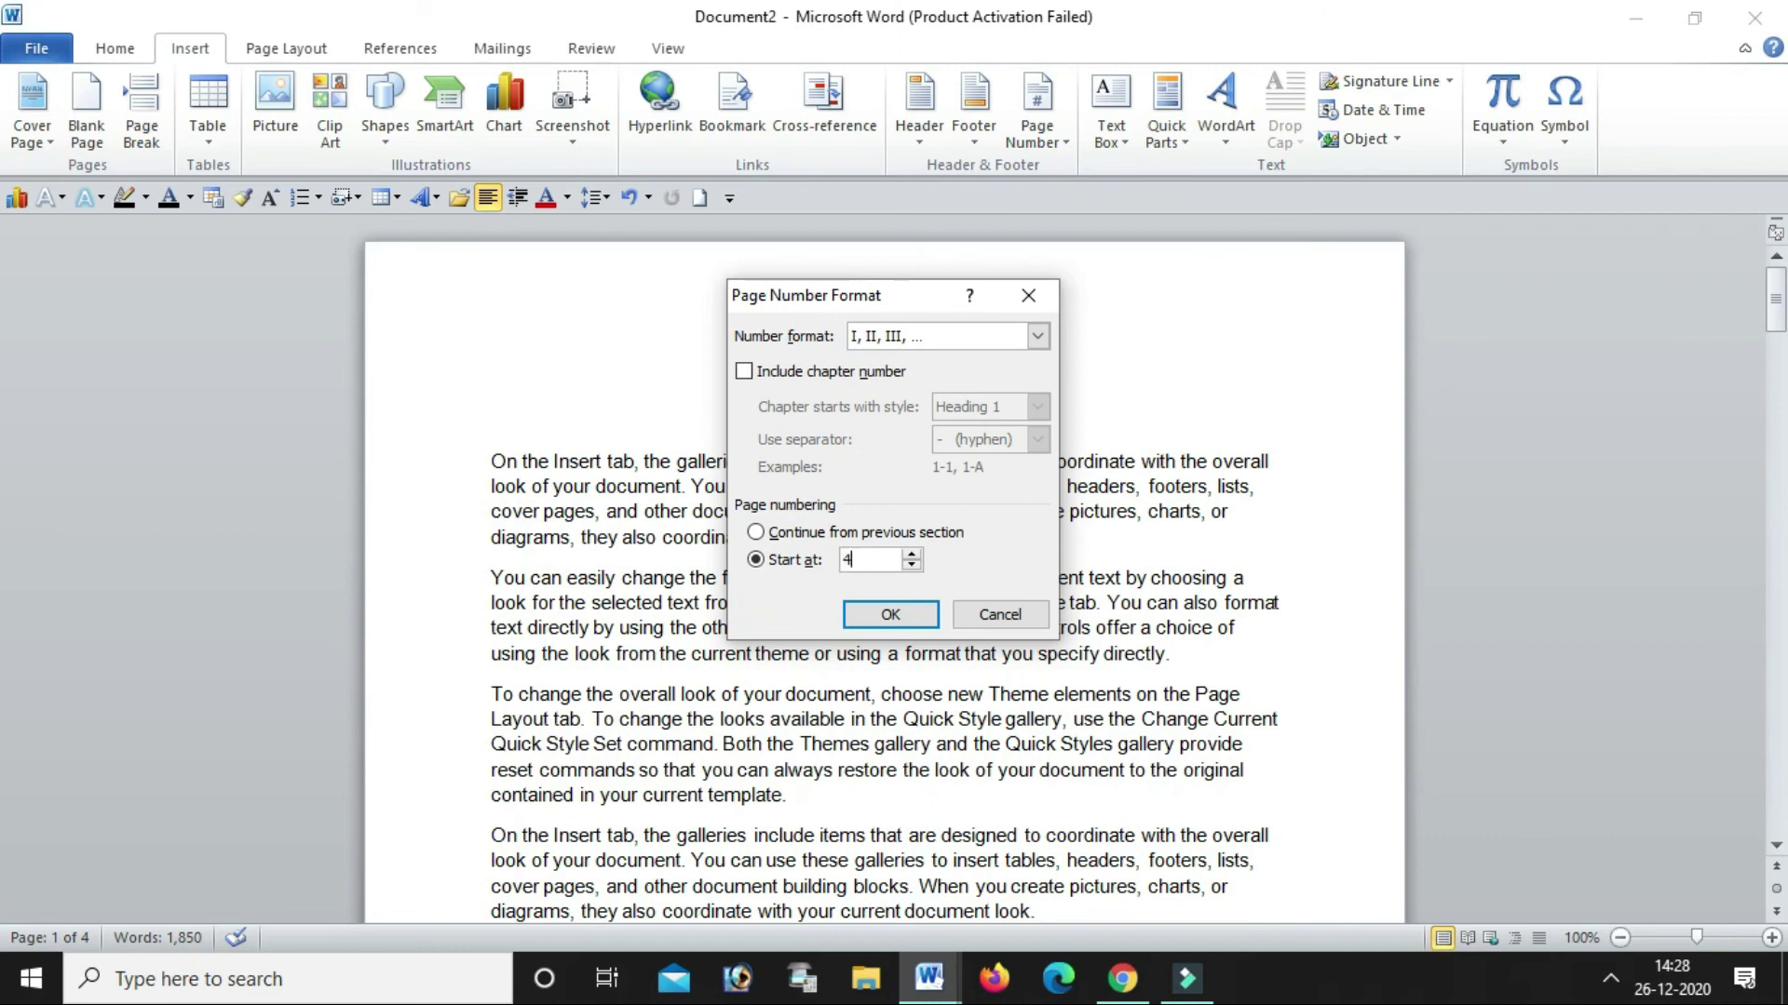
click(884, 617)
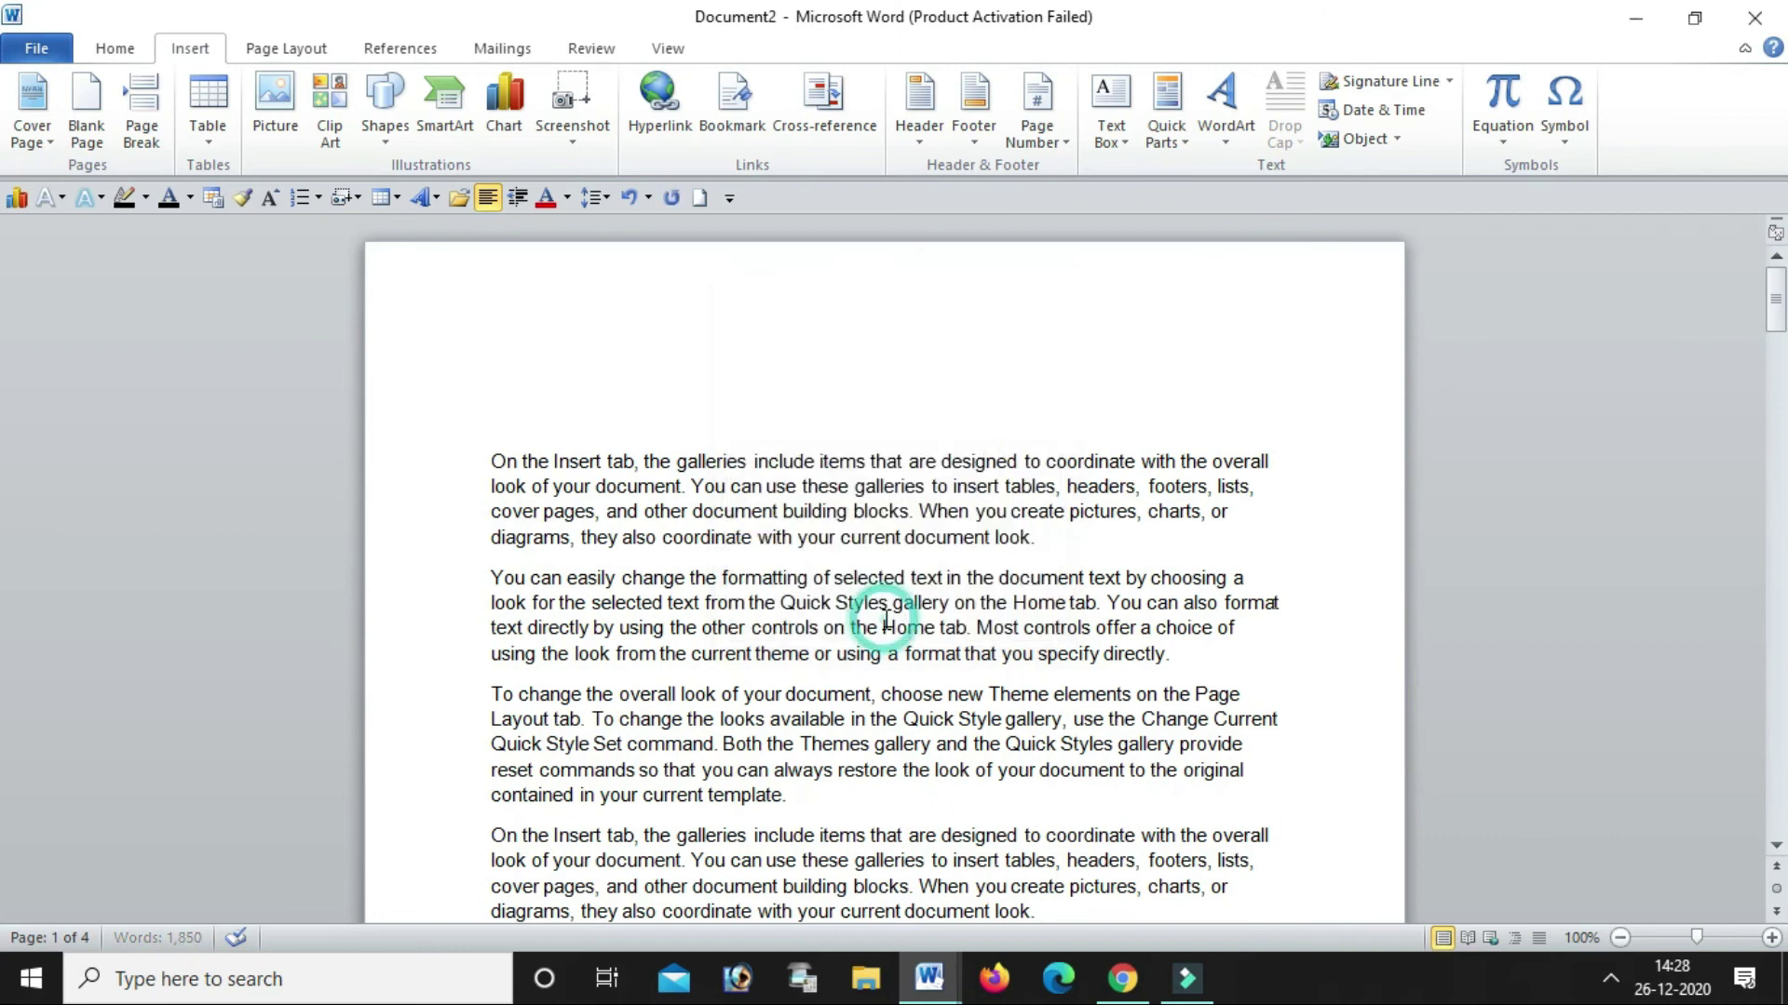
Undo the most recent spacing change with Ctrl+Z
scroll(881, 620, down, 1)
scroll(880, 619, down, 1)
scroll(881, 619, down, 3)
scroll(880, 619, down, 2)
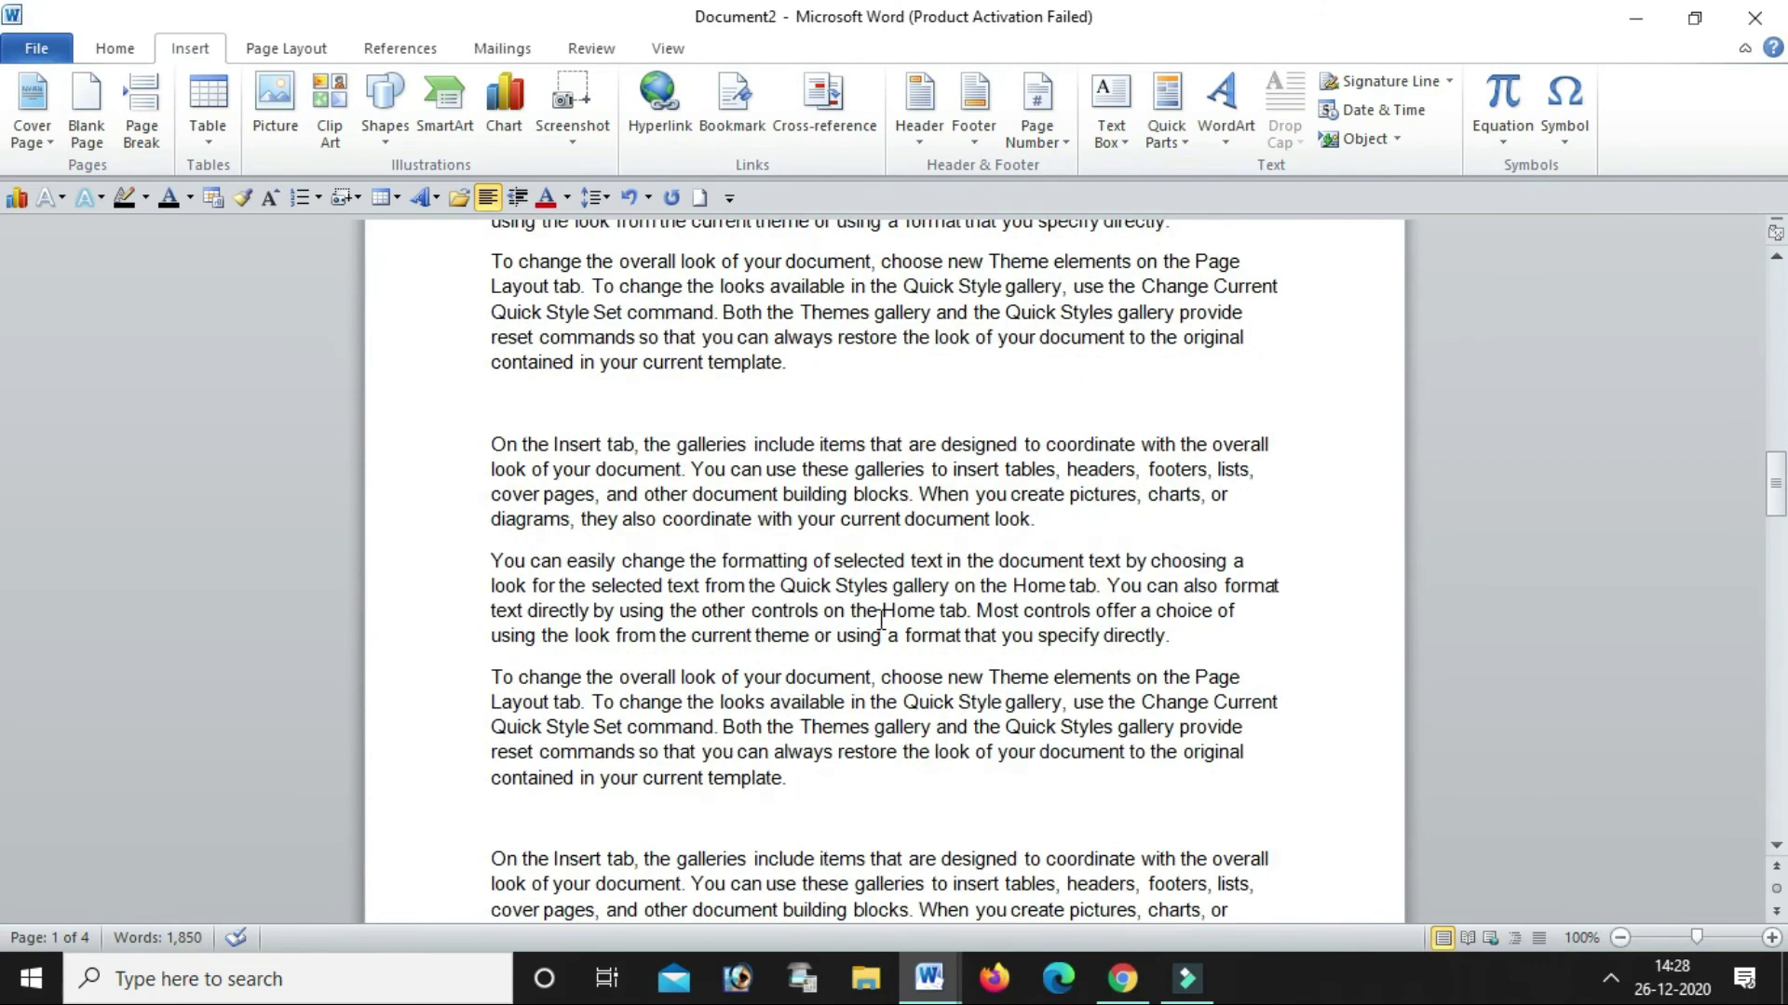
scroll(881, 619, down, 2)
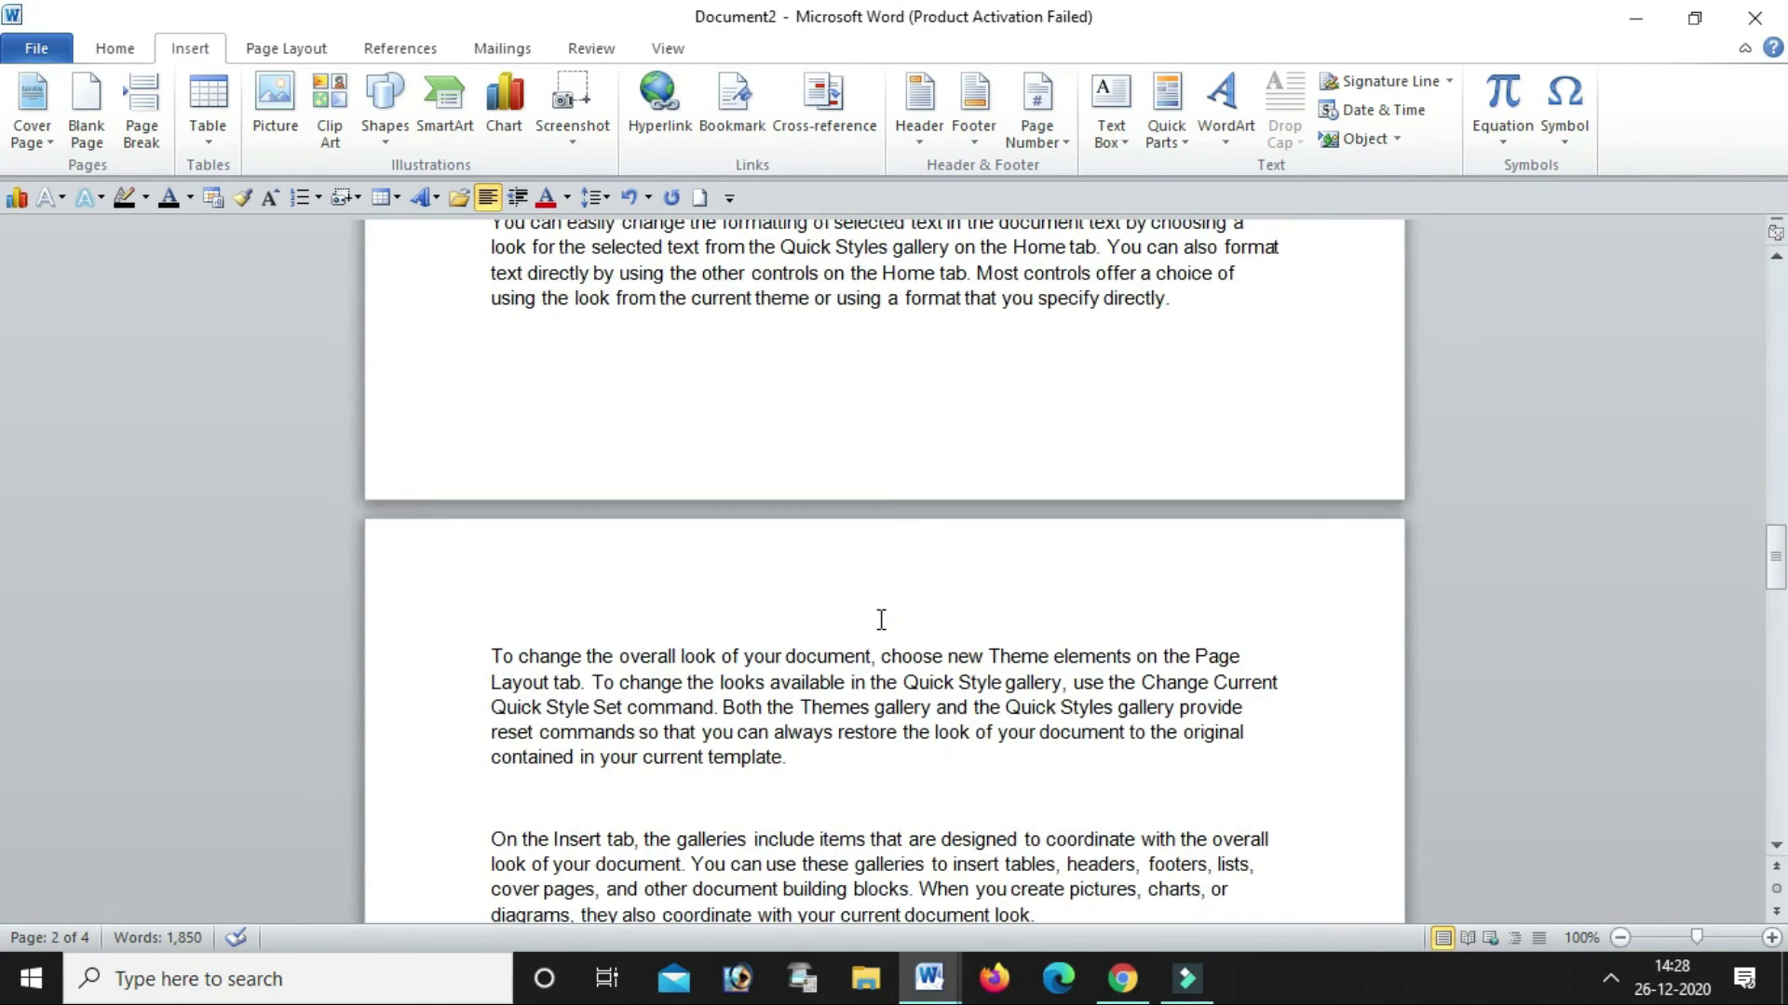
key(ctrl+z)
key(ctrl+z)
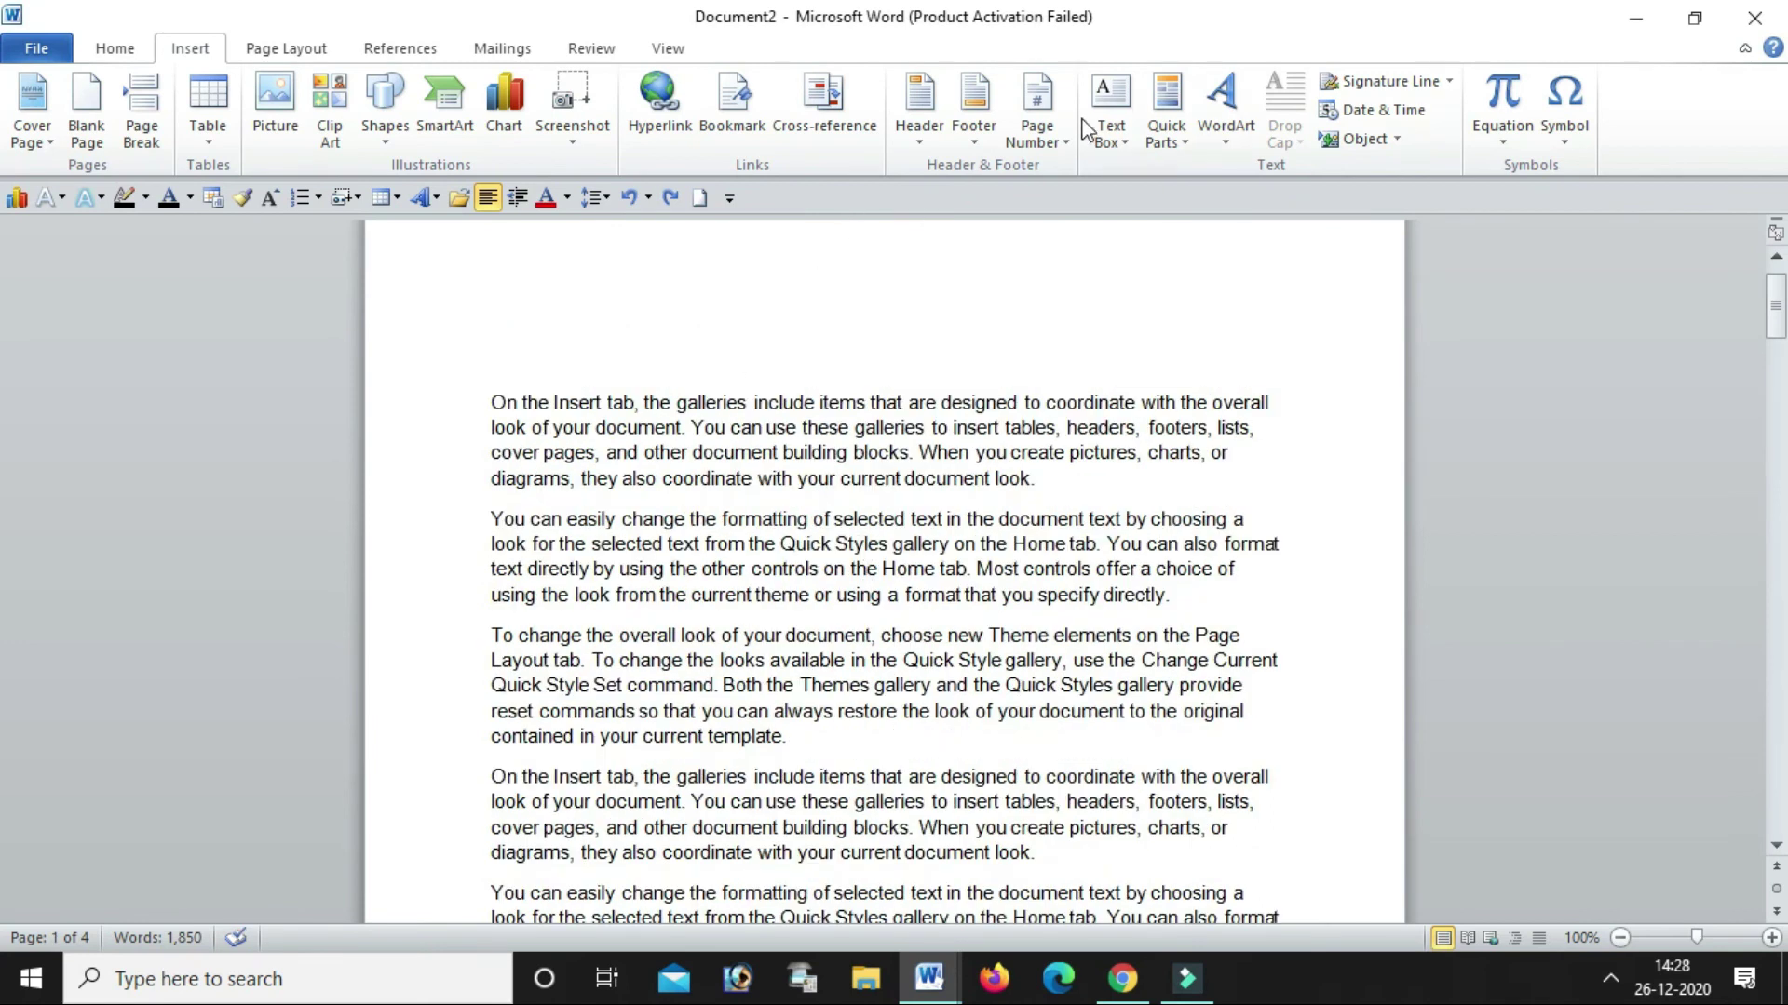
click(1055, 141)
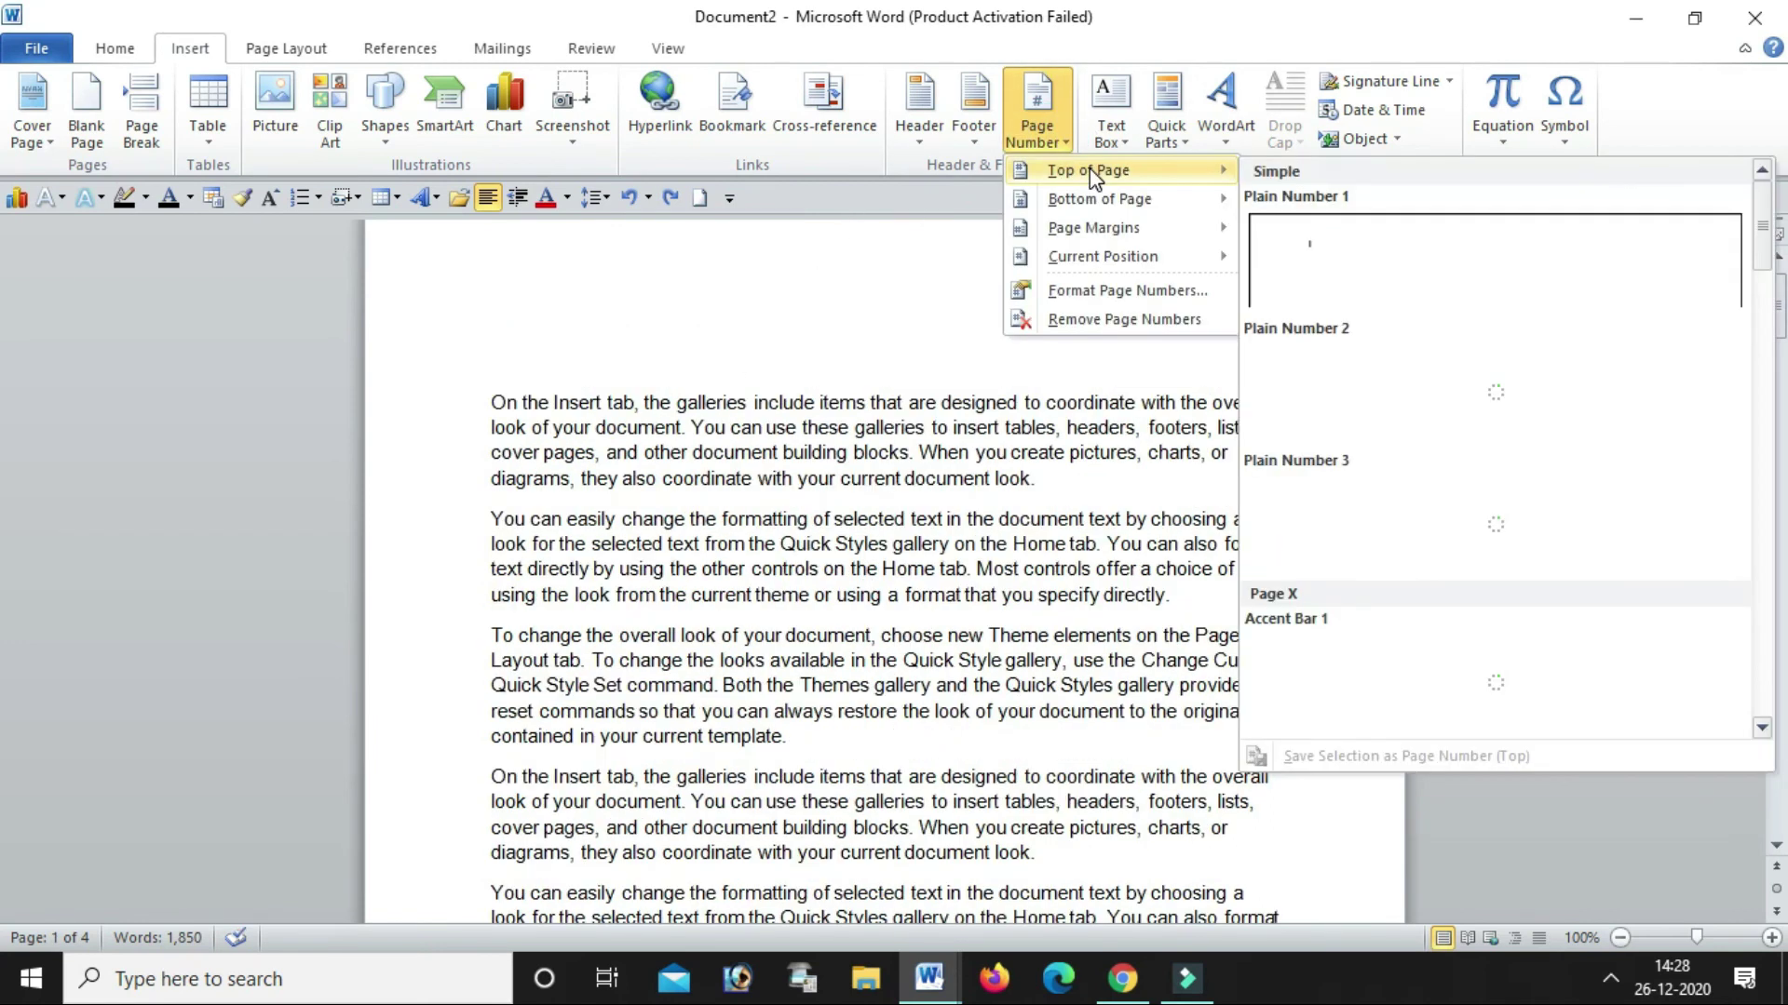
mouse_move(1098, 198)
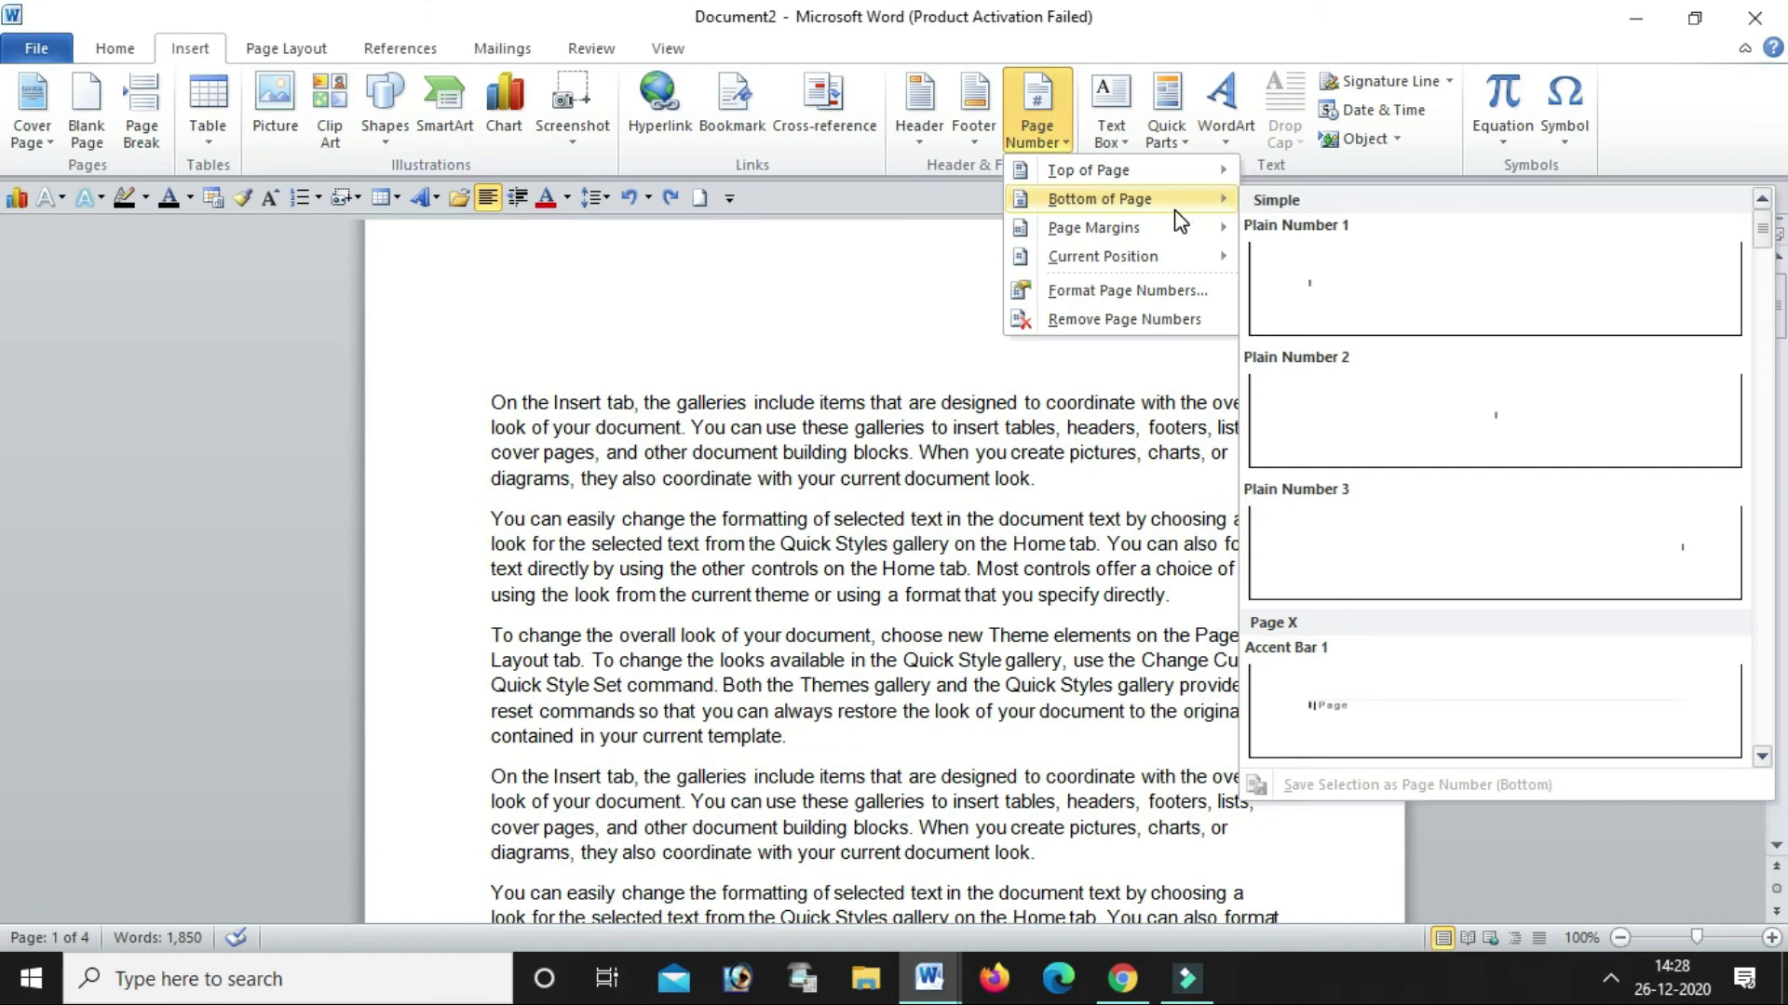
Insert Plain Number 2 centred at page bottoms and check footers read II, III, IV
click(1371, 407)
scroll(1293, 527, up, 3)
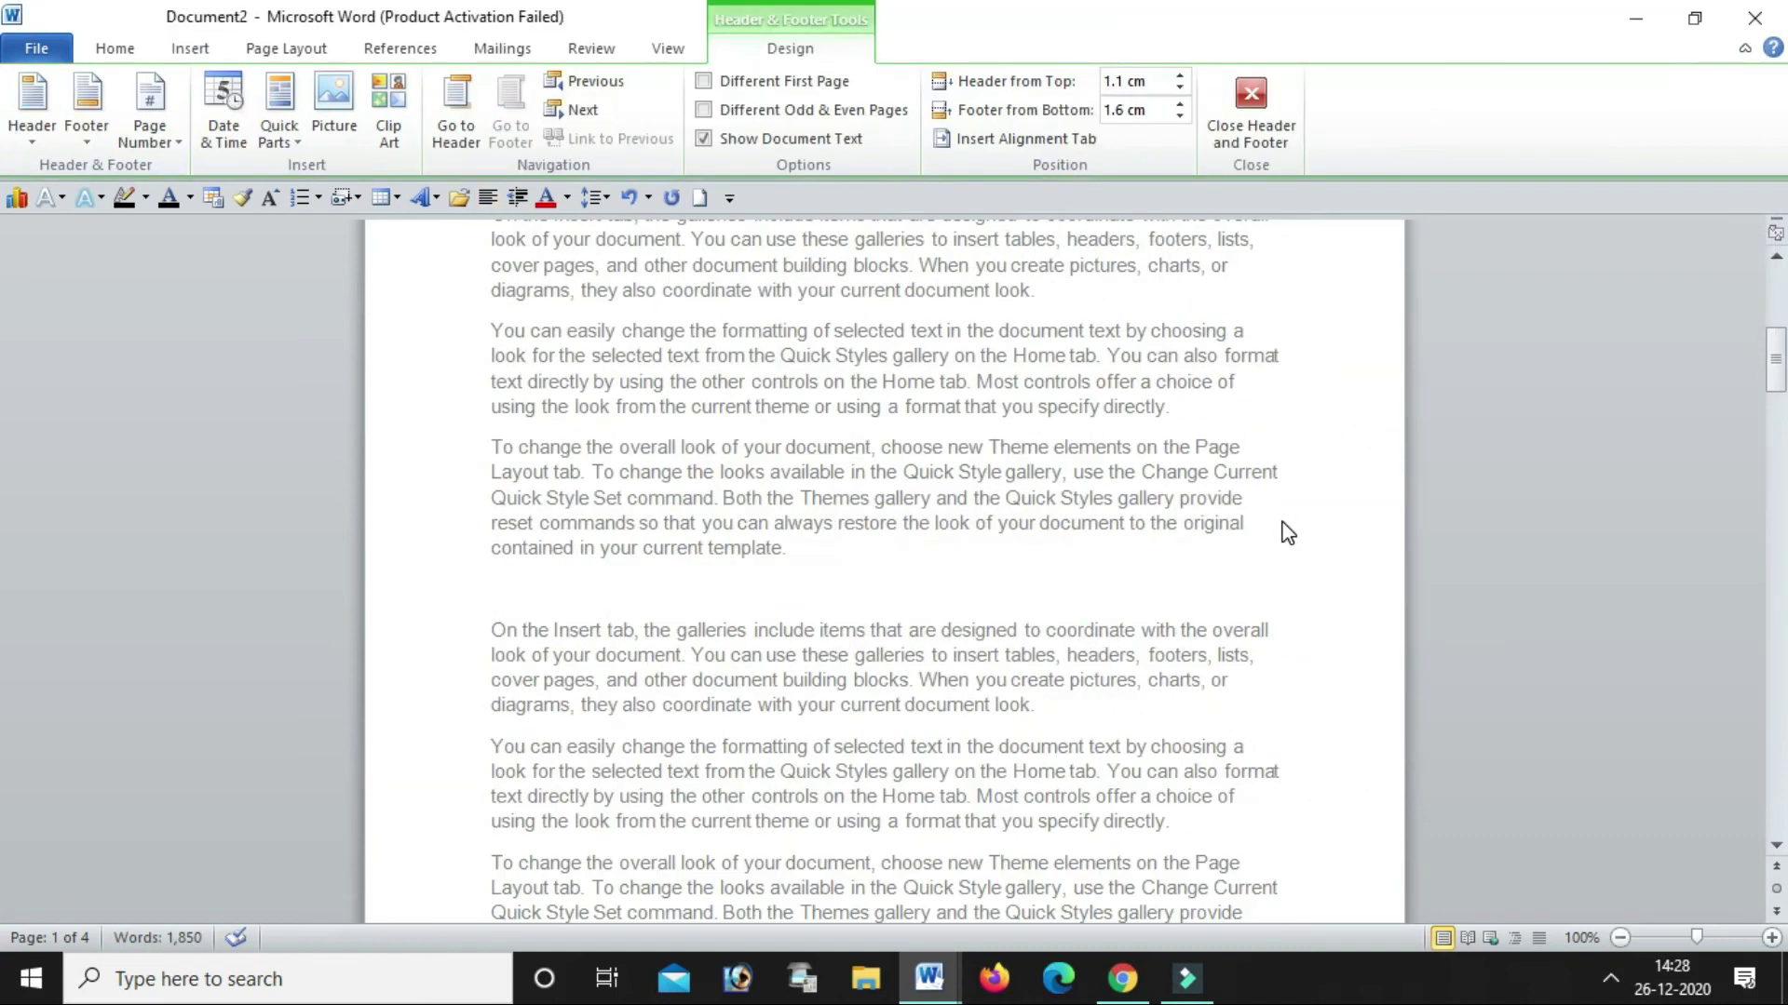
scroll(1288, 532, up, 2)
scroll(1285, 531, up, 2)
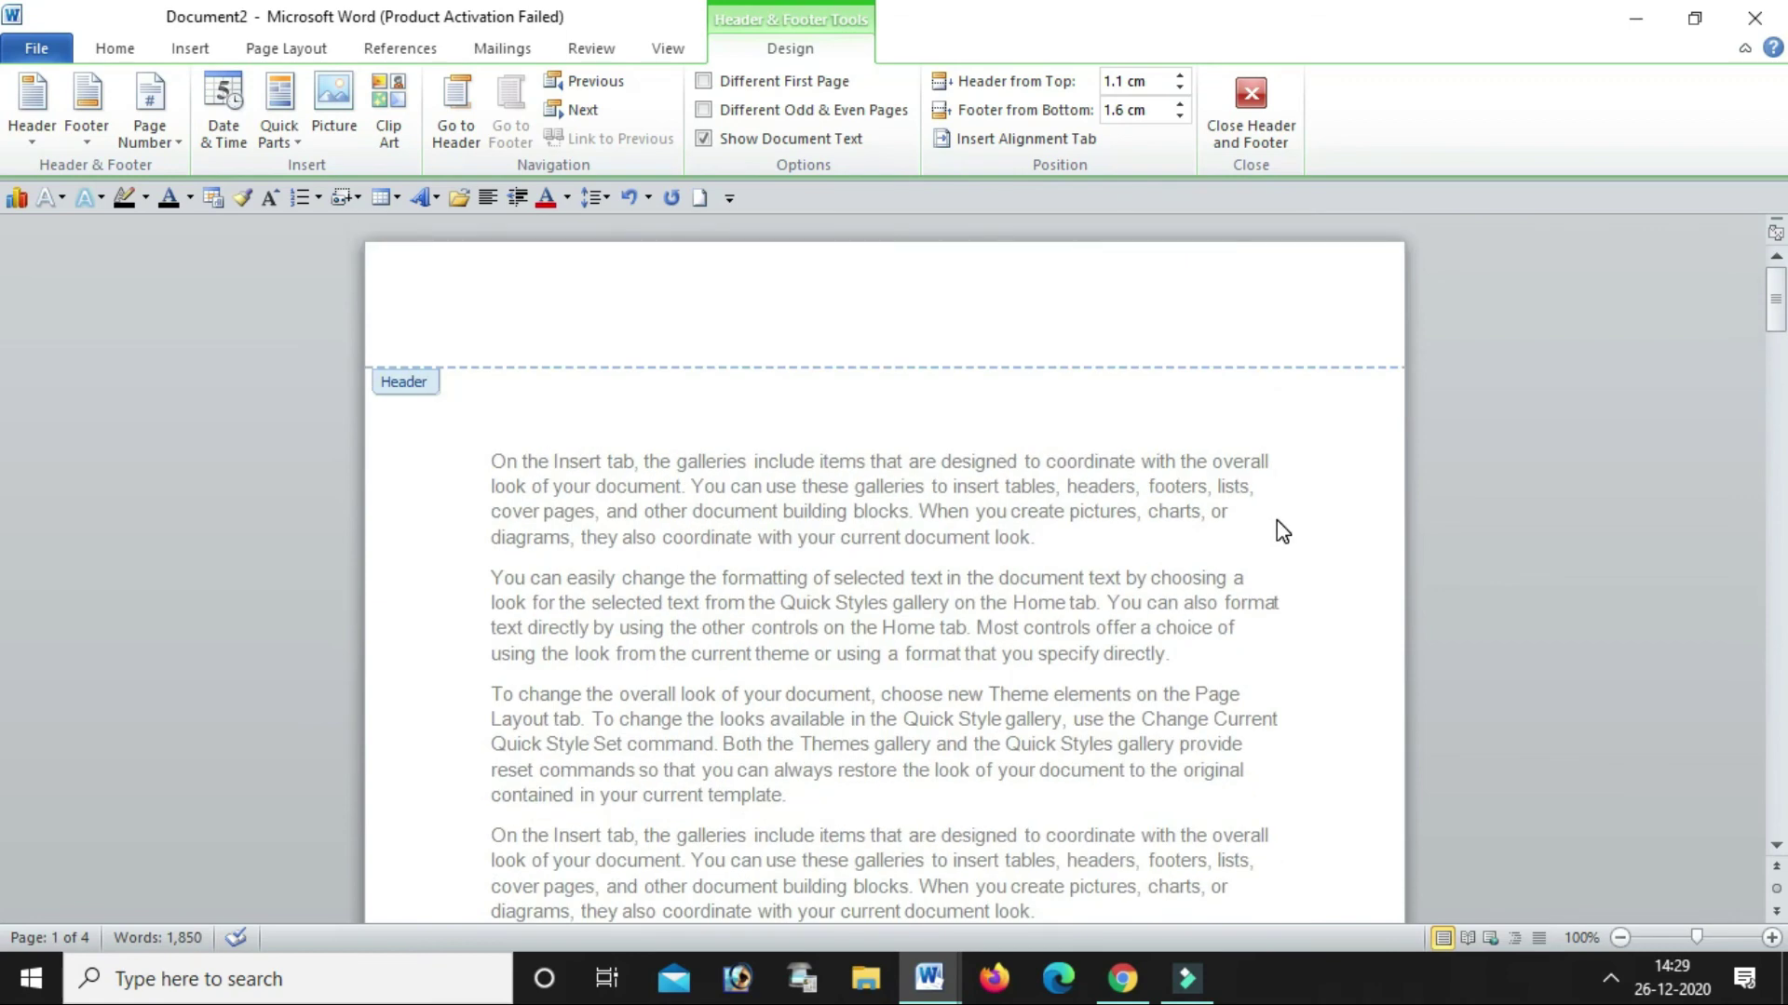
scroll(1281, 531, down, 6)
scroll(1276, 527, down, 6)
scroll(1266, 545, down, 5)
scroll(1251, 564, down, 1)
scroll(1252, 566, down, 5)
scroll(1253, 570, down, 4)
scroll(1251, 573, down, 4)
scroll(1253, 575, down, 4)
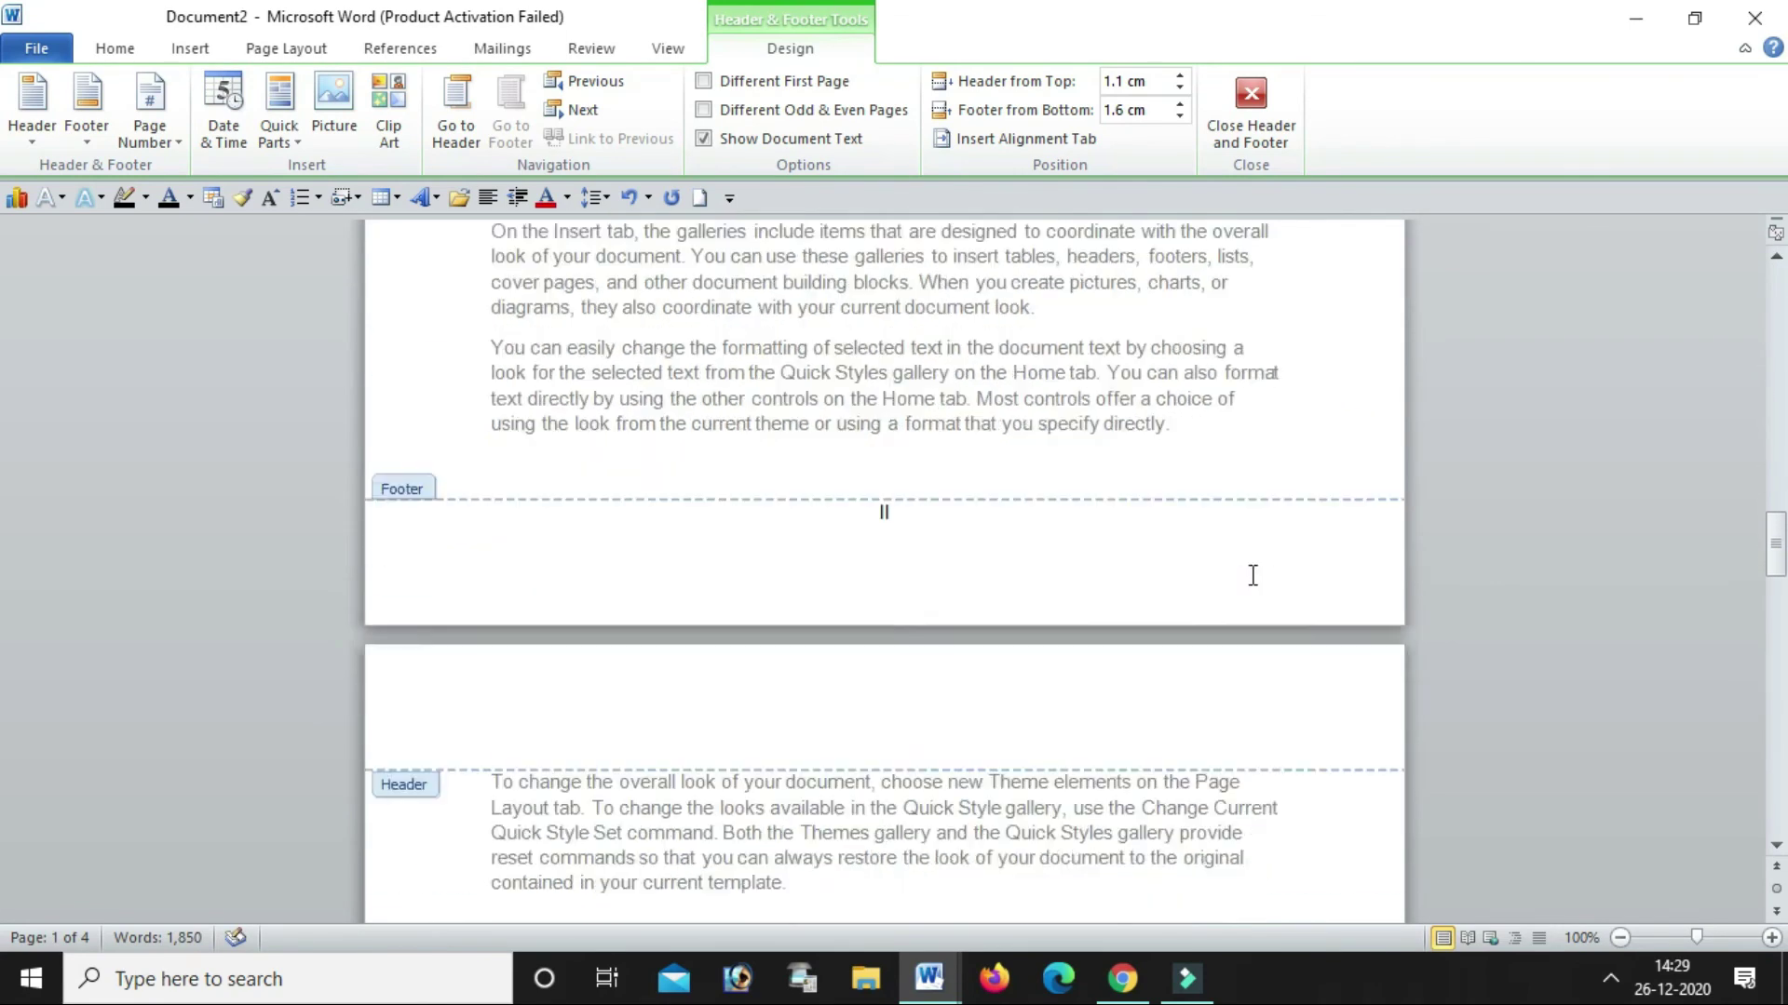
scroll(1252, 575, down, 8)
scroll(1252, 576, down, 2)
scroll(1252, 576, down, 2)
scroll(1252, 575, down, 4)
scroll(1252, 575, down, 3)
scroll(1250, 575, down, 3)
scroll(1251, 575, down, 4)
scroll(1251, 575, down, 6)
scroll(1250, 575, up, 4)
scroll(1249, 576, down, 4)
scroll(1249, 575, up, 10)
scroll(1250, 575, up, 5)
scroll(1250, 575, up, 8)
scroll(1250, 575, down, 12)
scroll(1250, 575, up, 5)
scroll(1252, 575, up, 5)
scroll(1252, 578, up, 2)
scroll(1253, 580, up, 5)
scroll(1254, 582, up, 3)
scroll(1256, 586, up, 3)
scroll(1256, 587, up, 3)
scroll(1256, 587, down, 3)
scroll(1256, 586, up, 3)
scroll(1256, 586, down, 5)
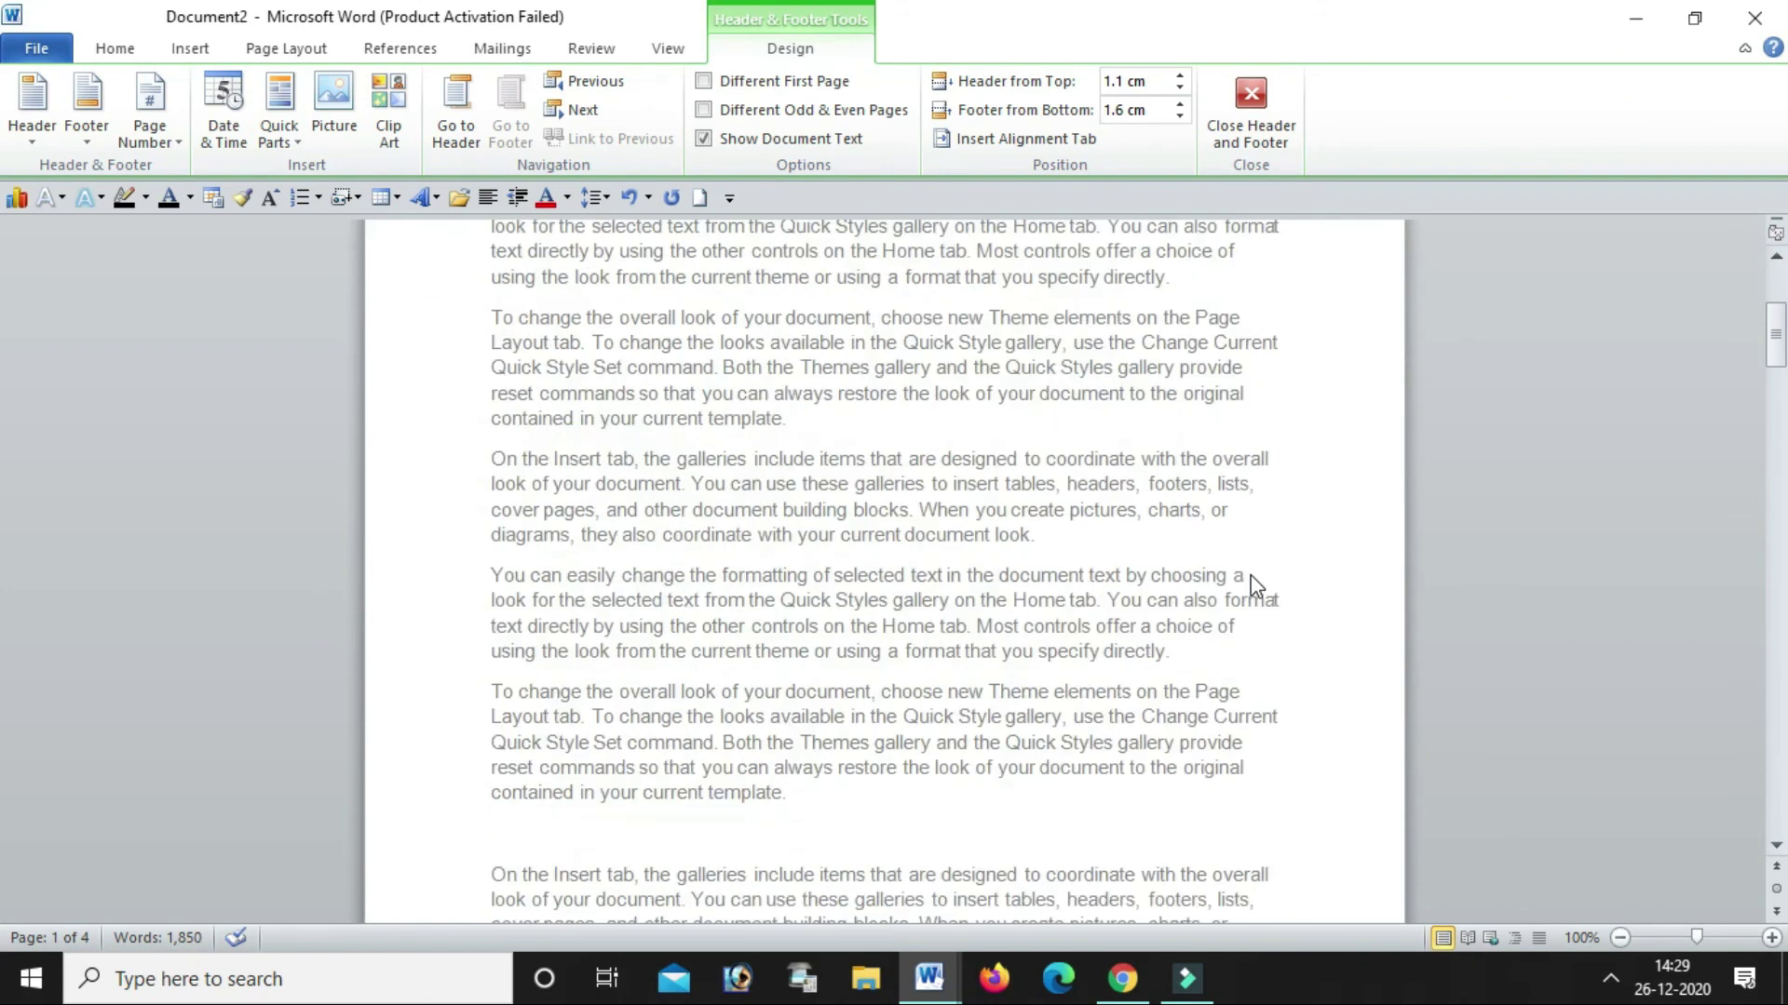
scroll(1256, 586, down, 2)
scroll(1256, 587, down, 3)
scroll(1256, 587, down, 2)
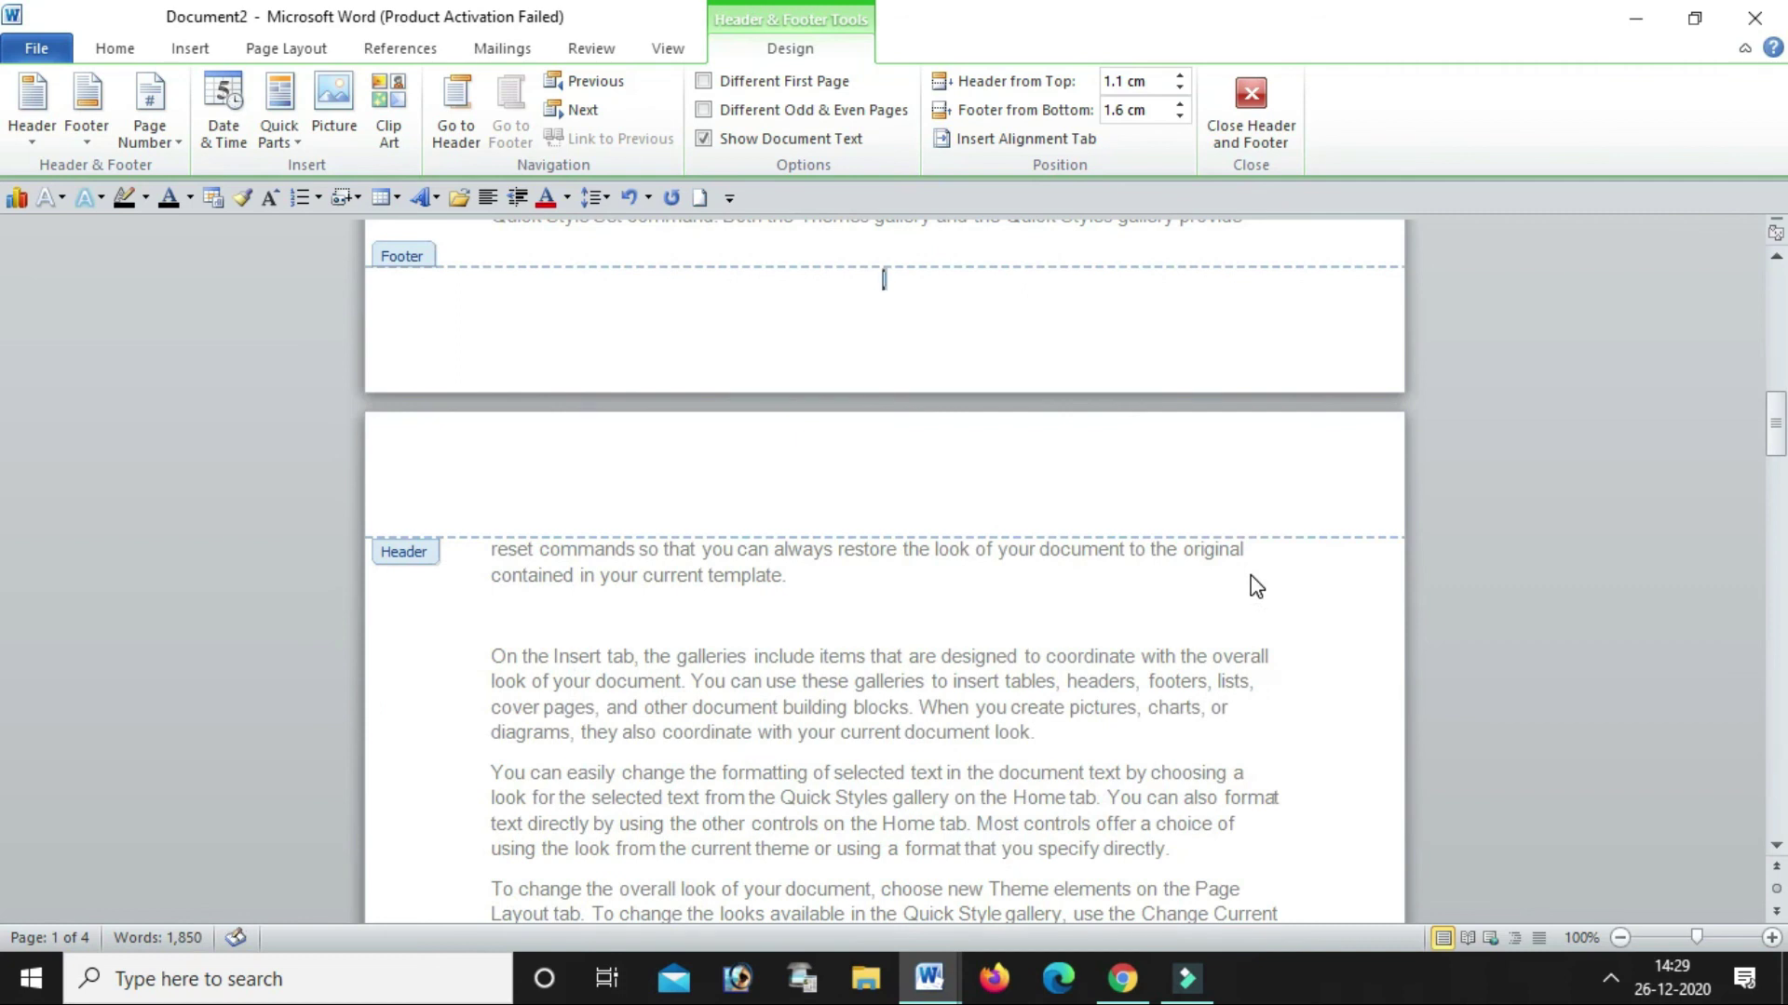
scroll(1256, 587, down, 3)
scroll(1256, 587, down, 1)
scroll(1256, 587, down, 4)
scroll(1256, 587, down, 2)
scroll(1252, 576, down, 1)
scroll(1252, 576, up, 3)
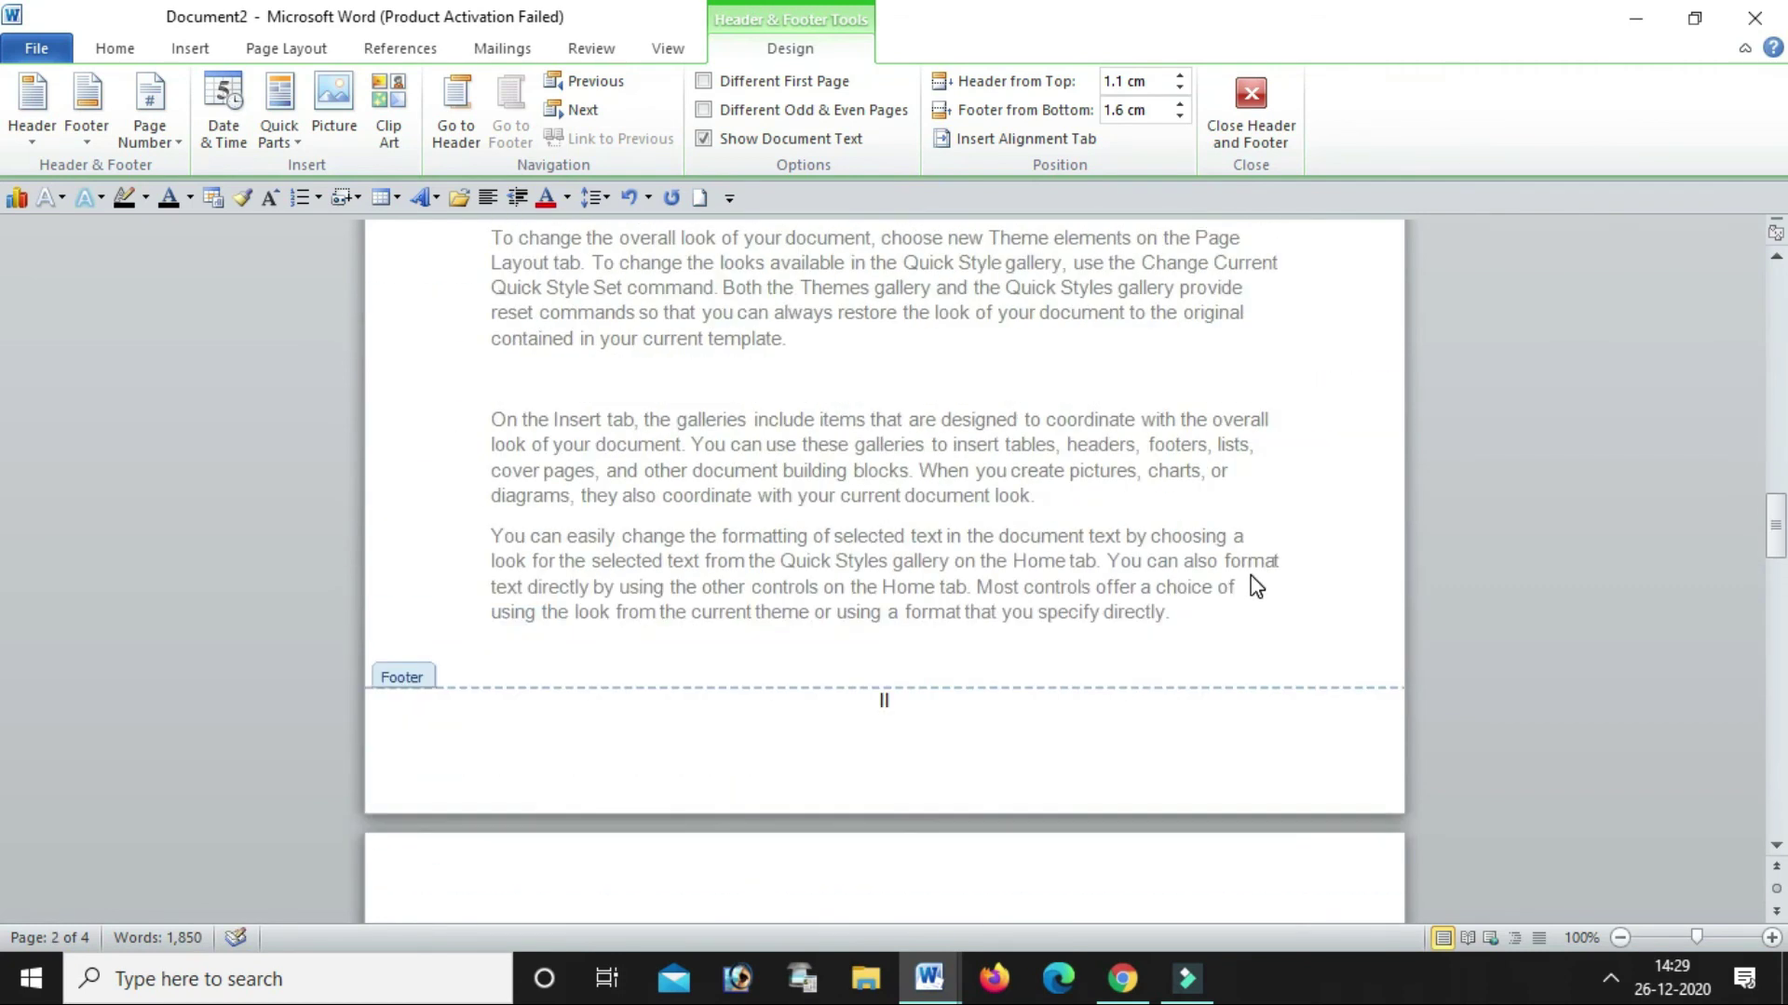
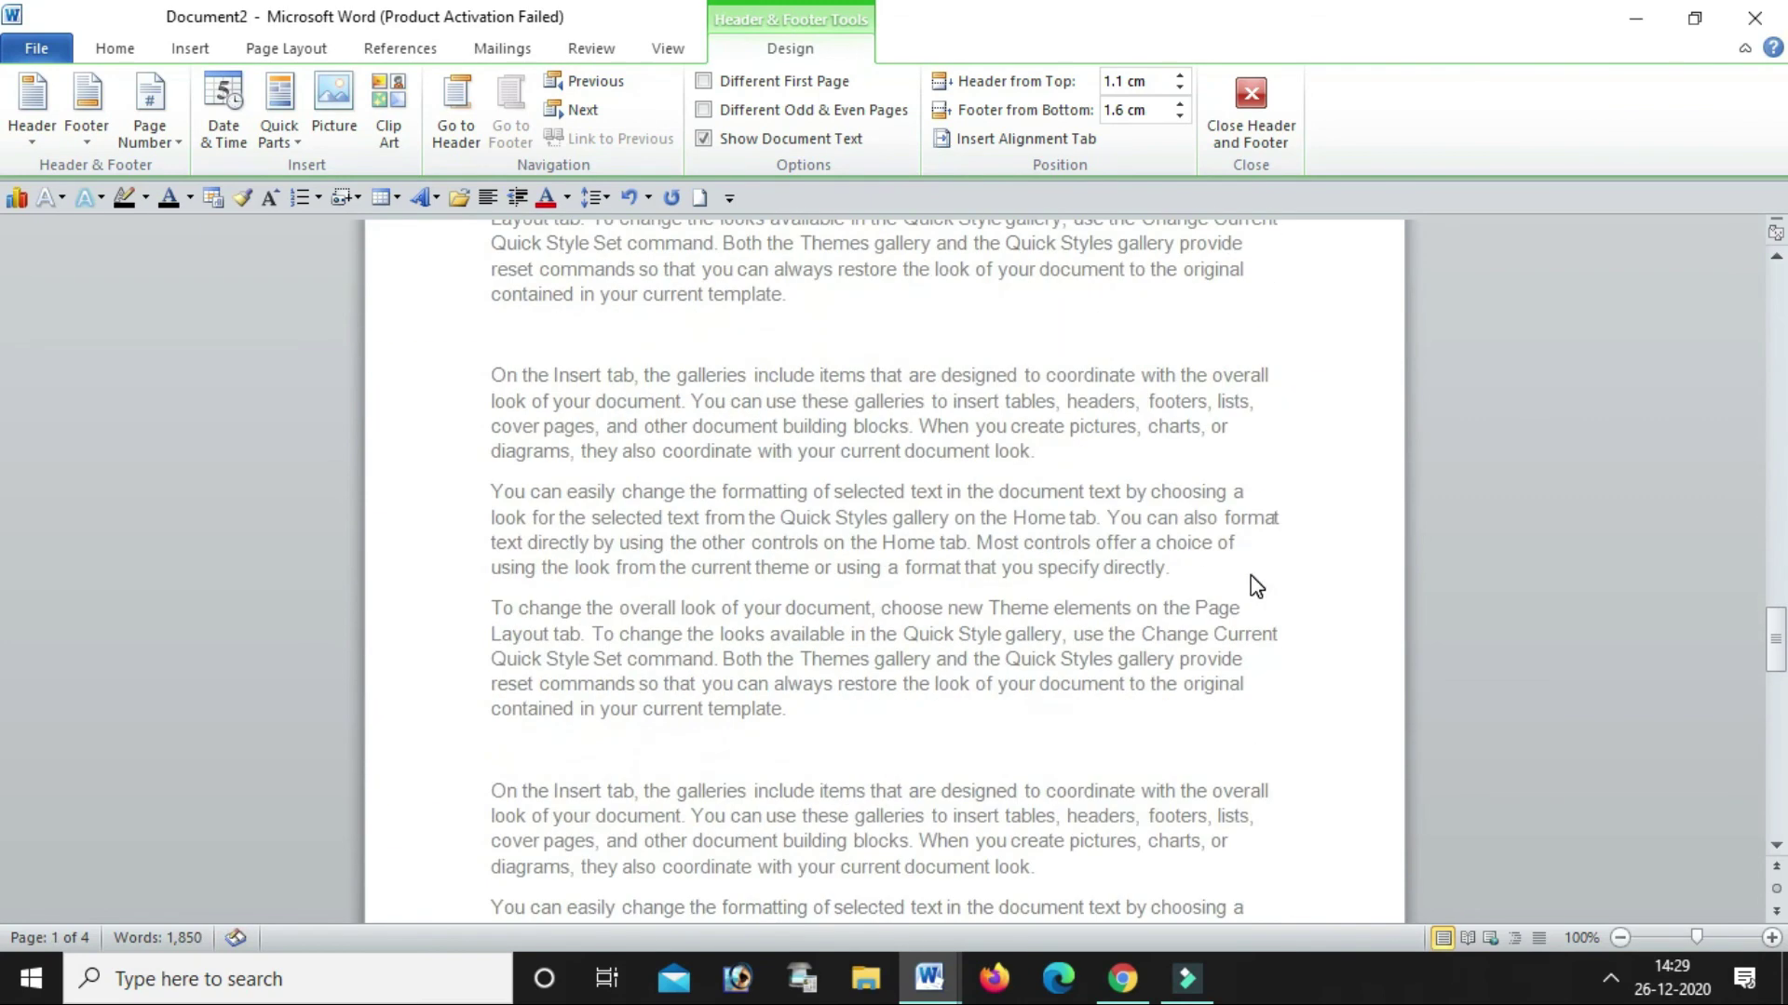
scroll(1256, 587, down, 3)
scroll(1253, 577, down, 4)
scroll(1250, 575, down, 6)
Scroll through the document to review the page numbers on its pages
scroll(1251, 576, up, 3)
scroll(1252, 575, up, 4)
scroll(1249, 575, up, 5)
scroll(1250, 576, up, 4)
scroll(1250, 575, up, 4)
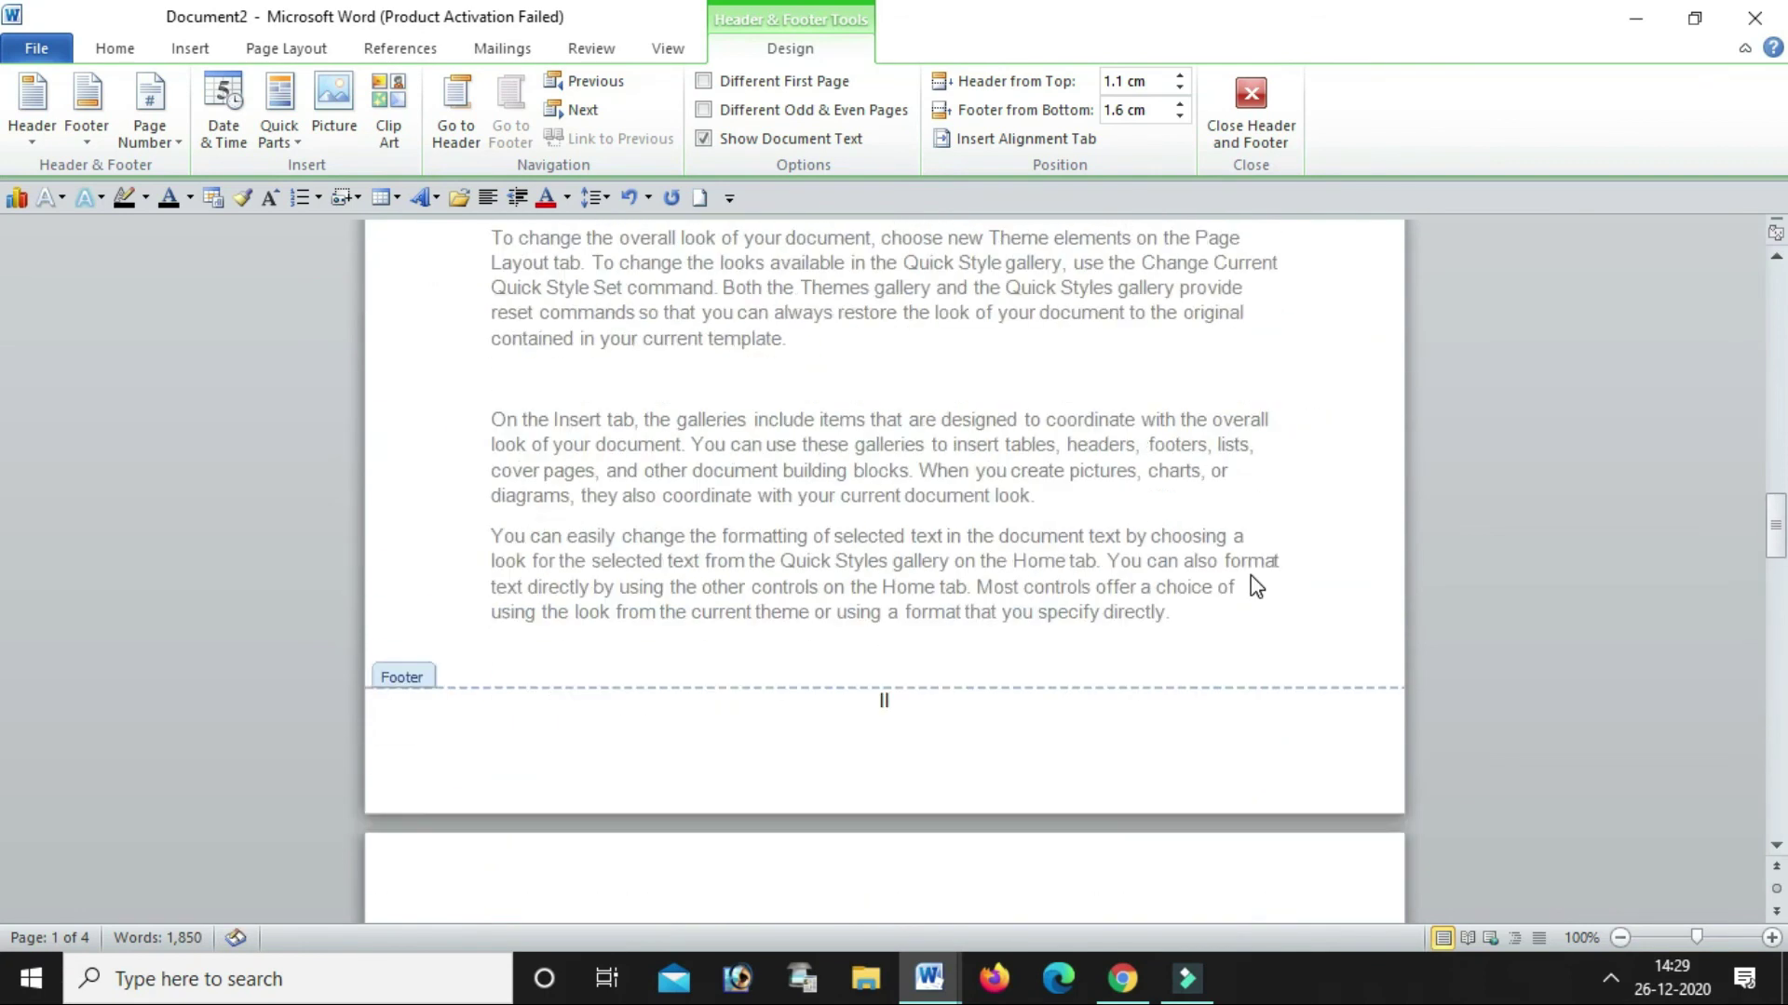
scroll(1249, 575, up, 4)
Remove all page numbers using Insert > Page Number > Remove Page Numbers
click(190, 48)
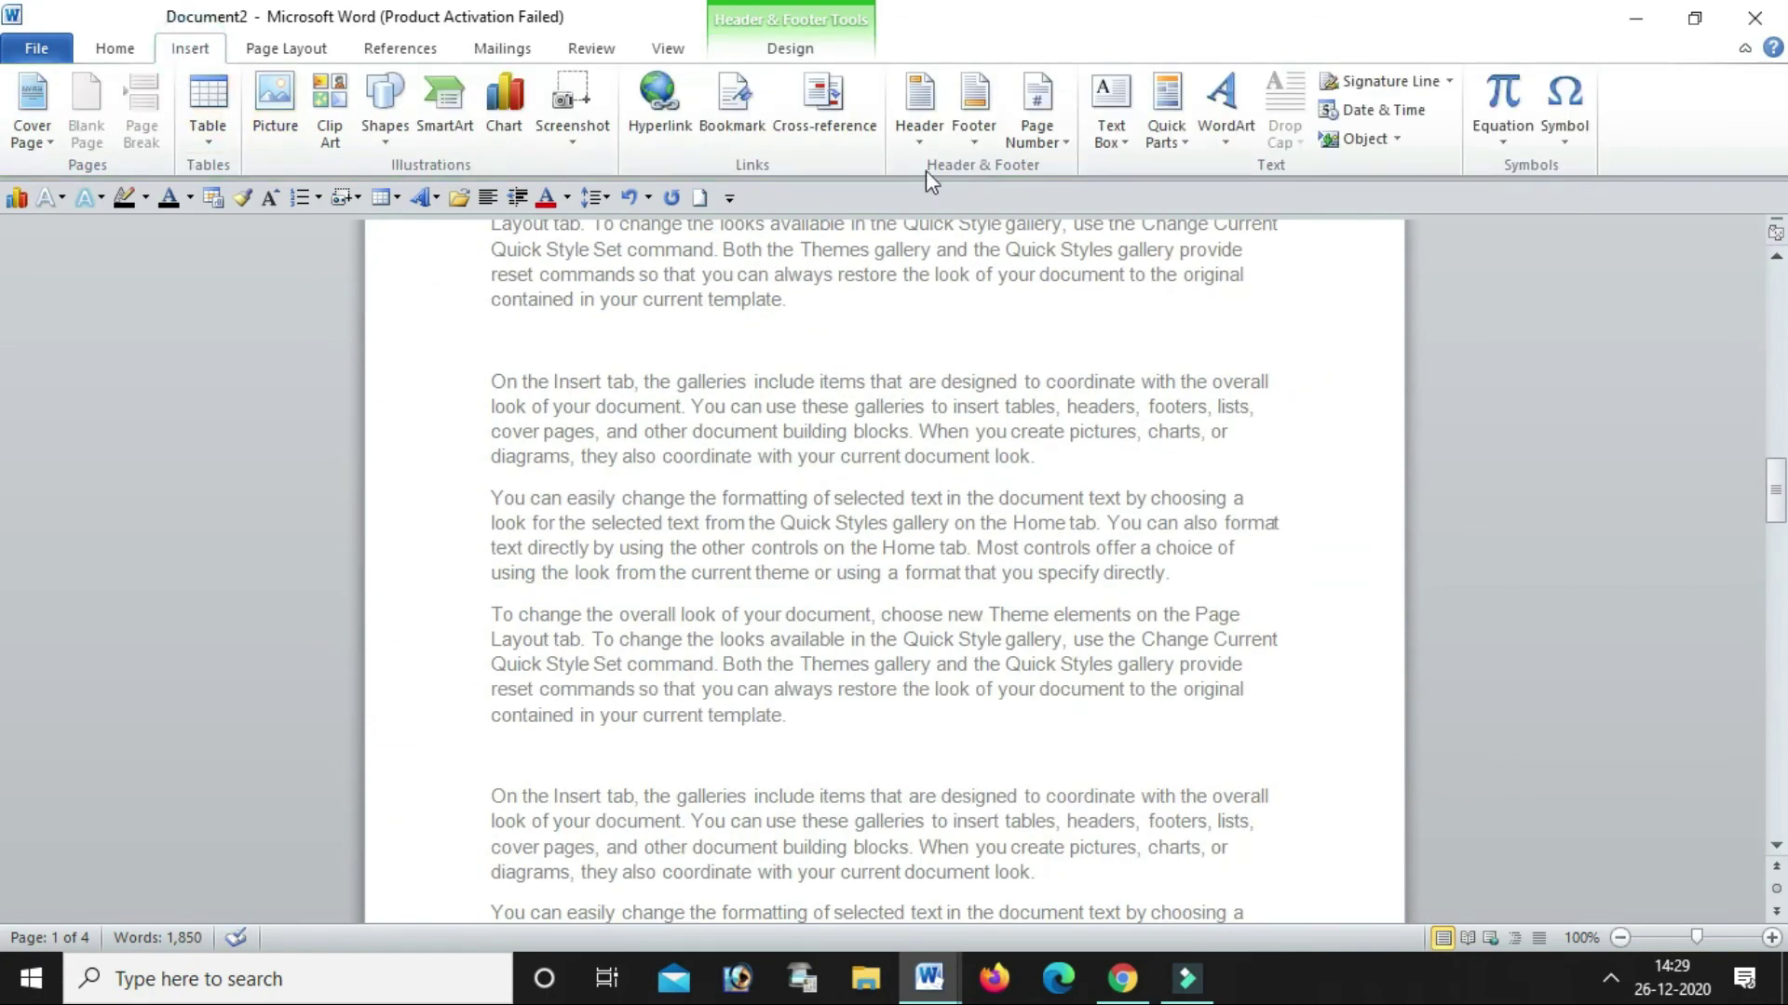
click(1036, 130)
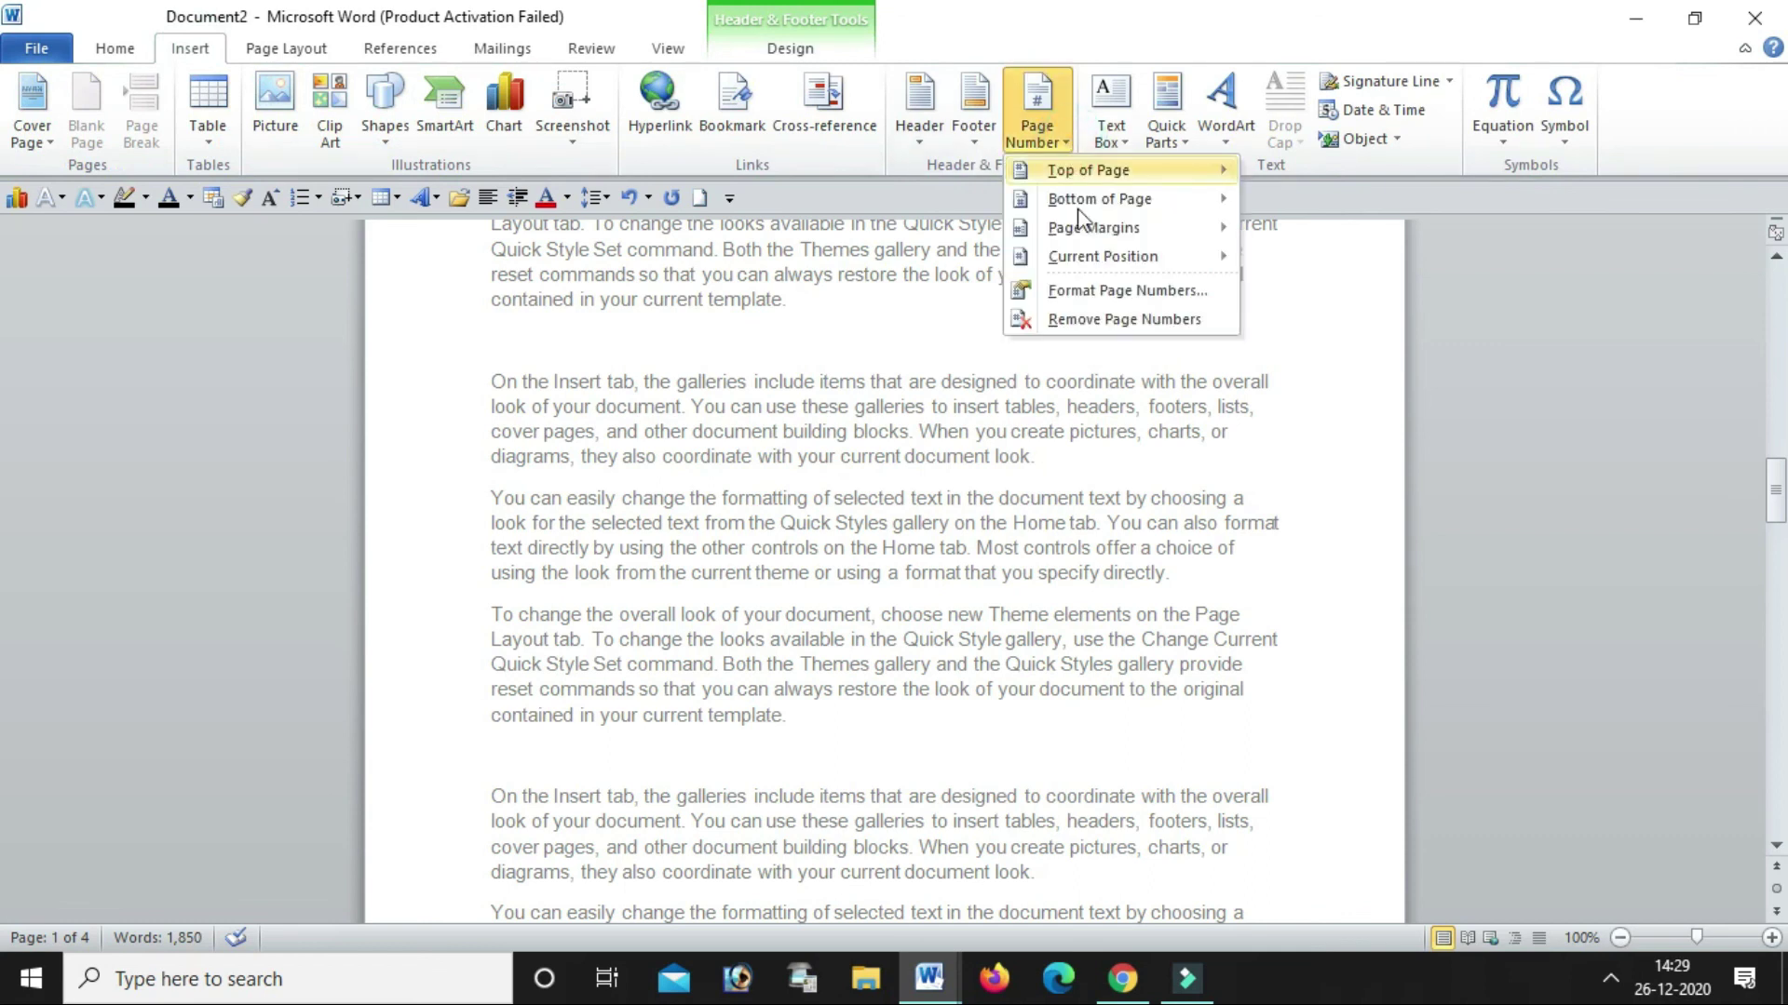
click(1108, 317)
scroll(875, 480, up, 5)
scroll(876, 479, up, 5)
scroll(876, 480, up, 5)
scroll(875, 479, up, 5)
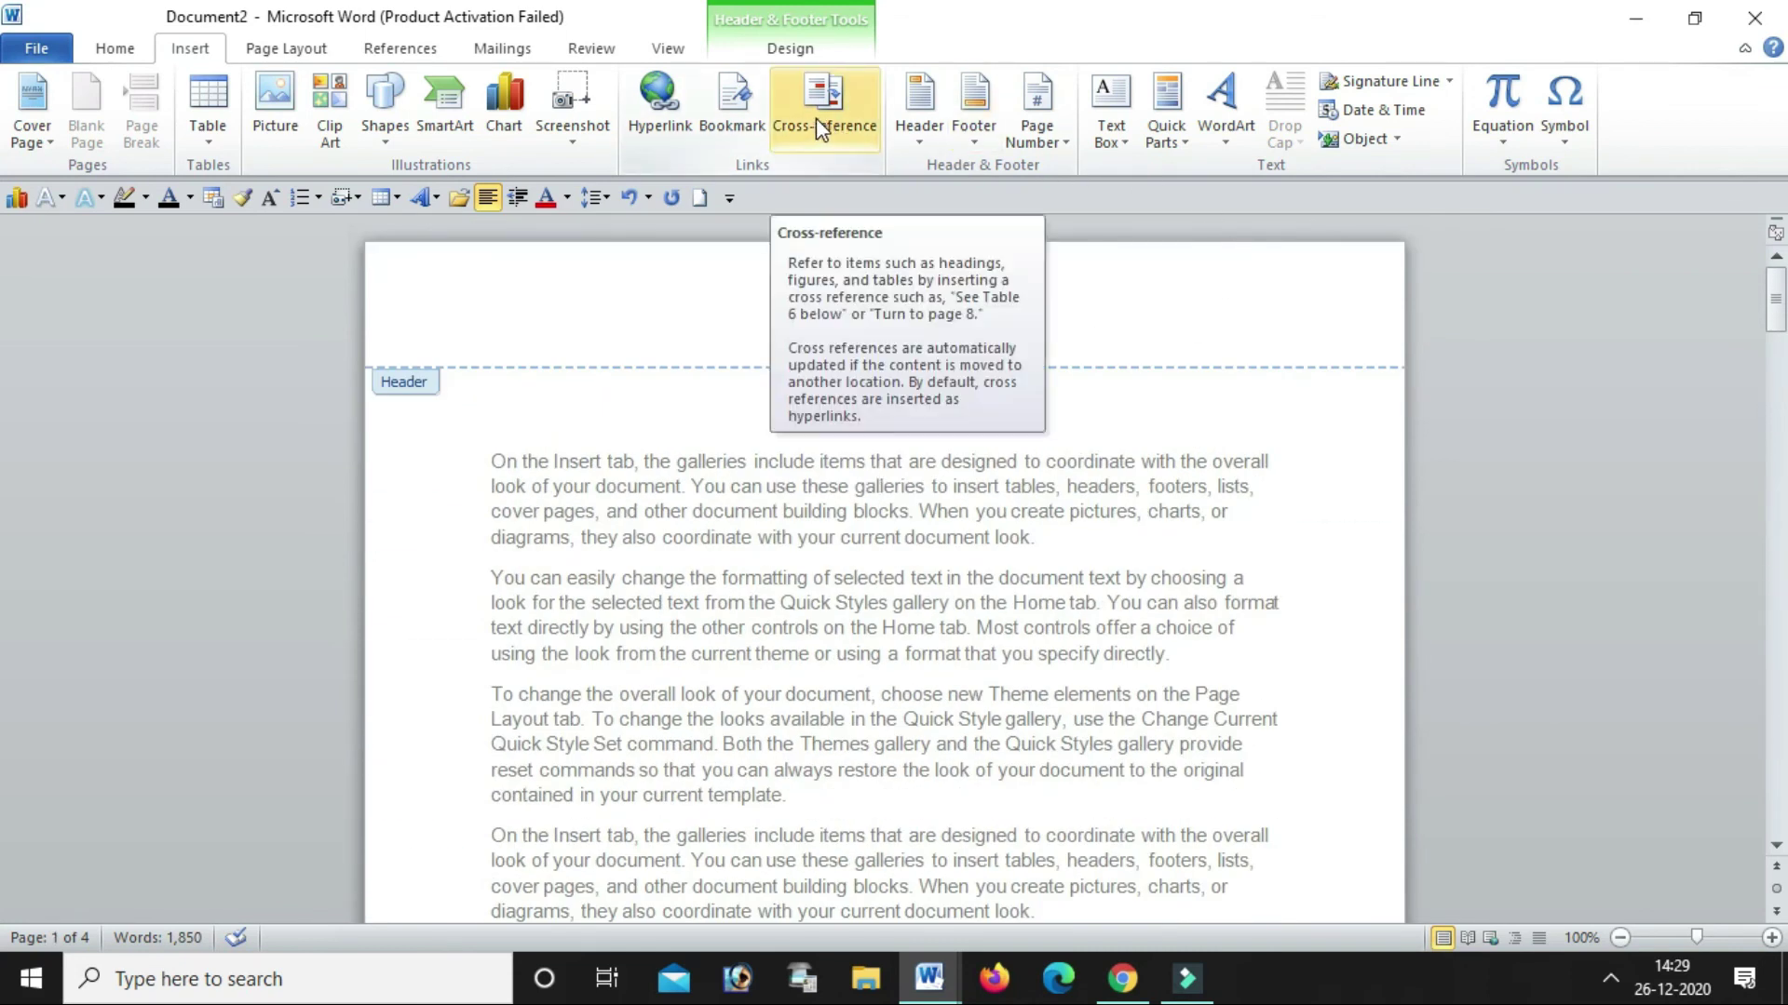
Edit the page header and remove any remaining page numbers
click(859, 318)
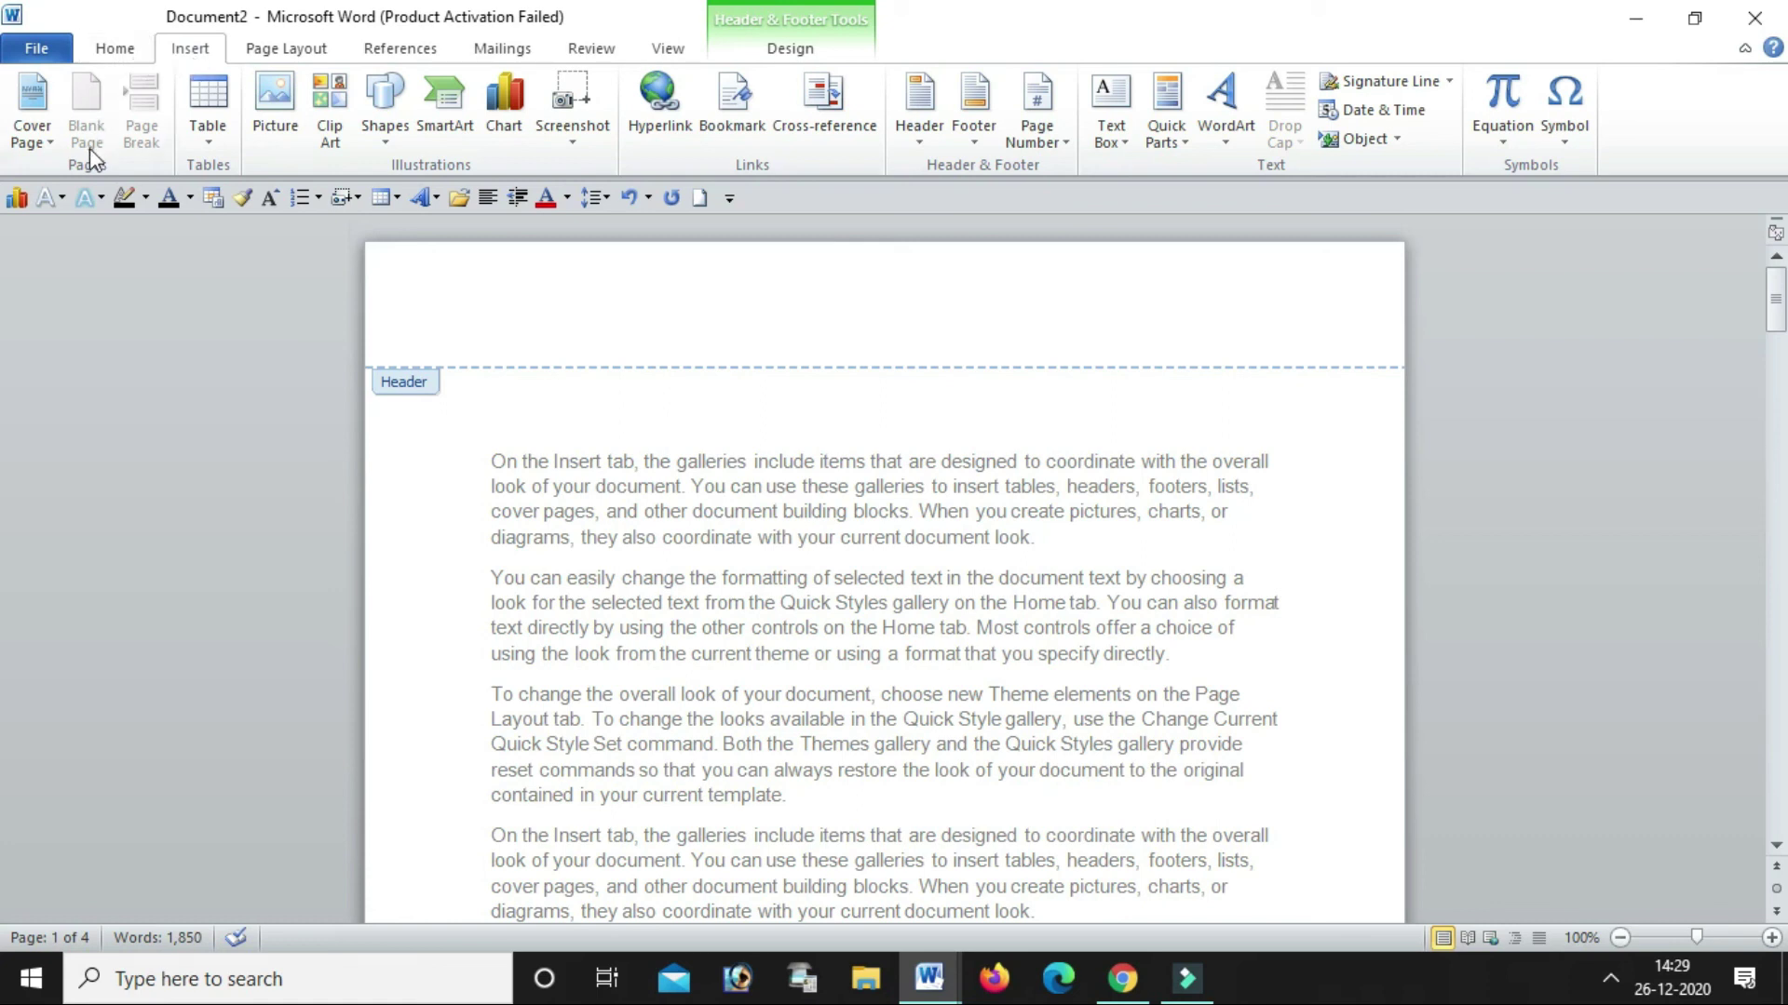
click(786, 48)
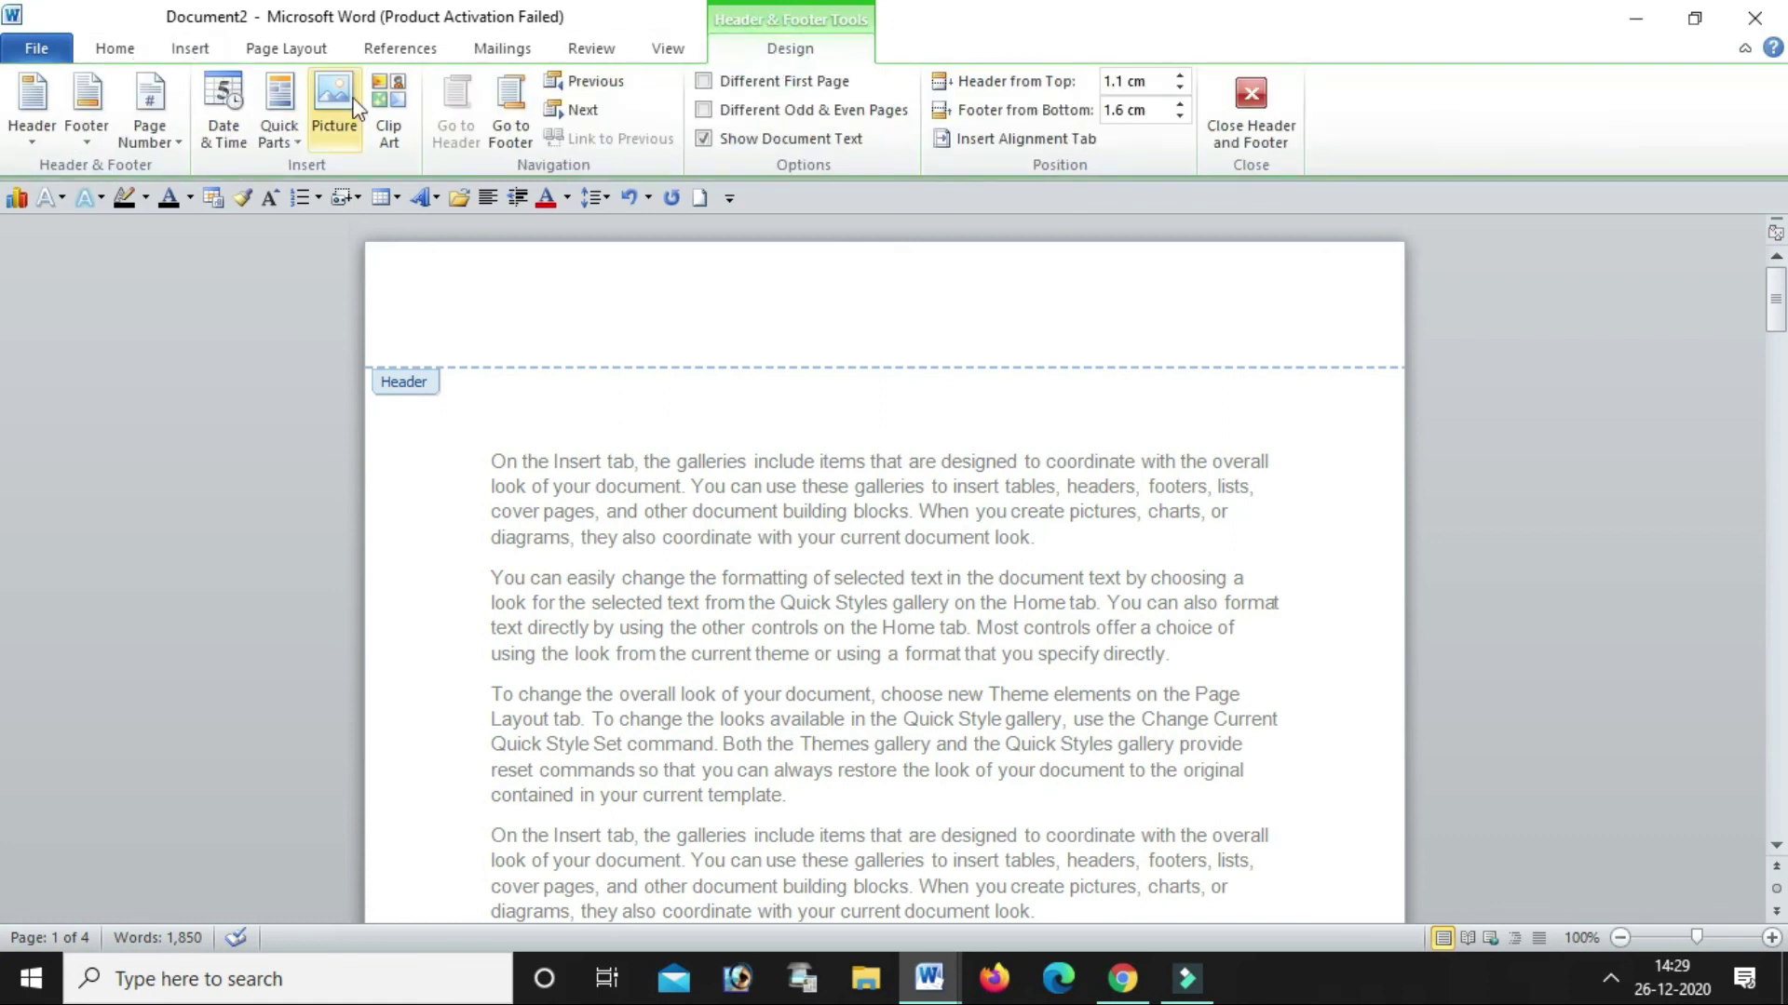
click(165, 138)
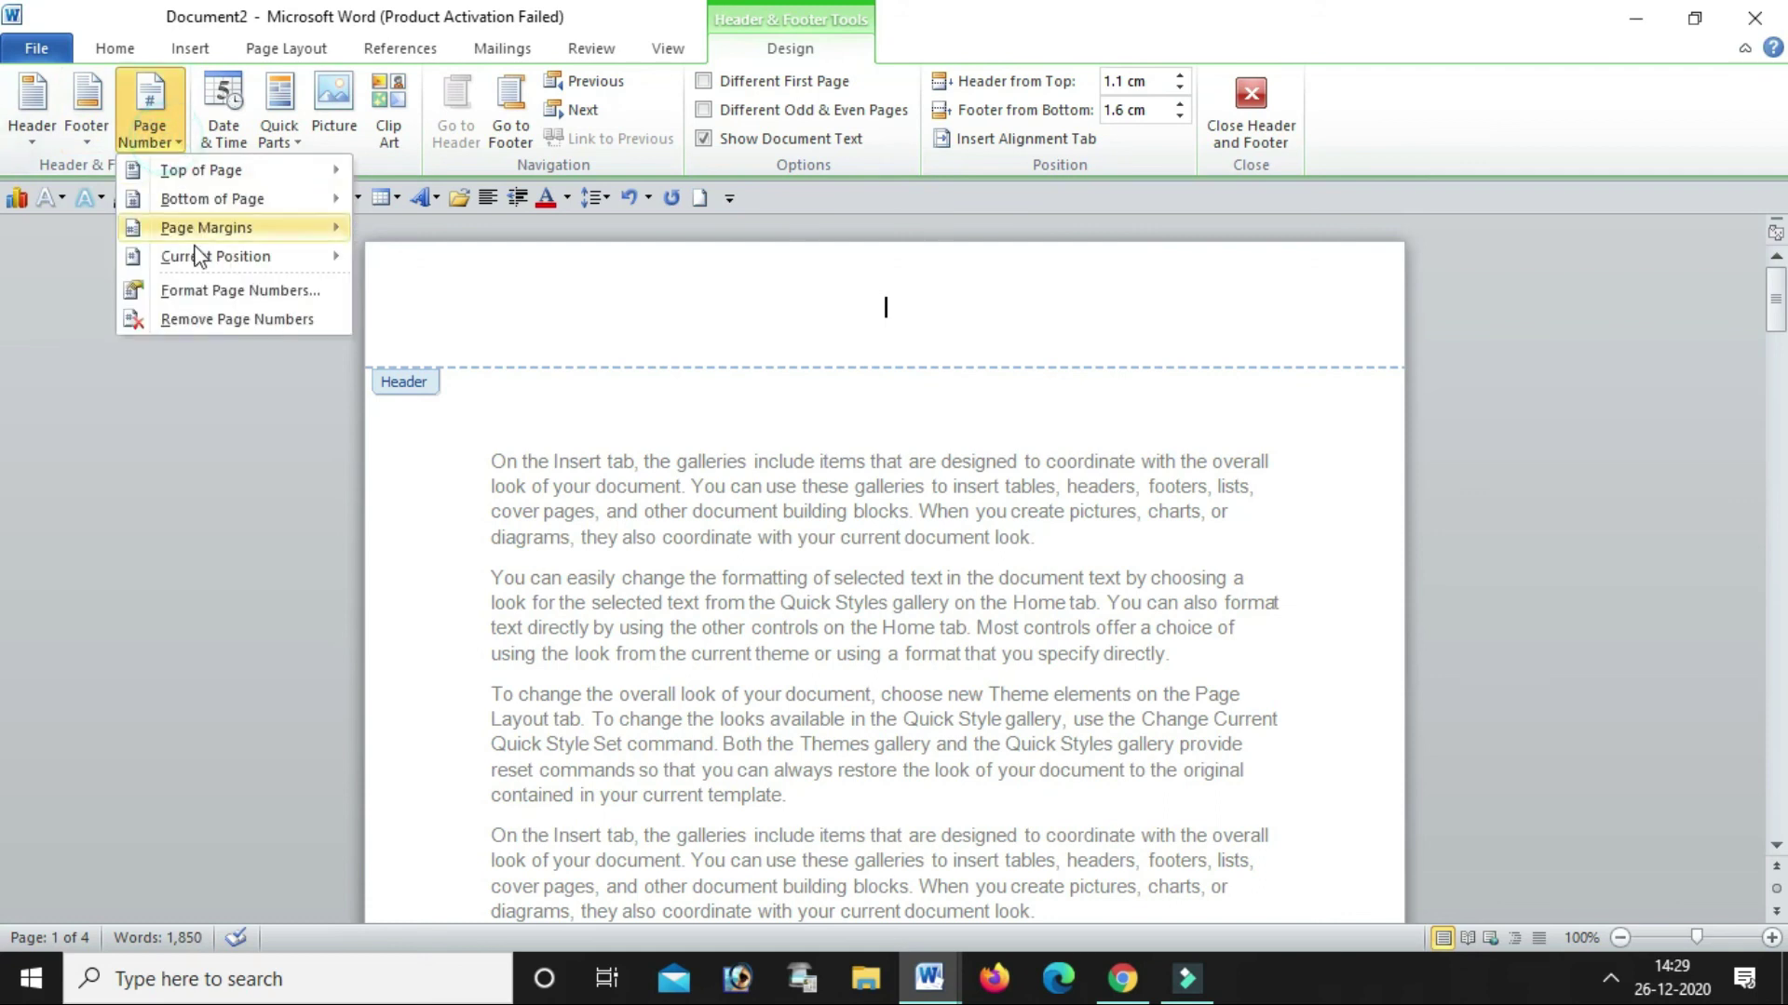
click(193, 307)
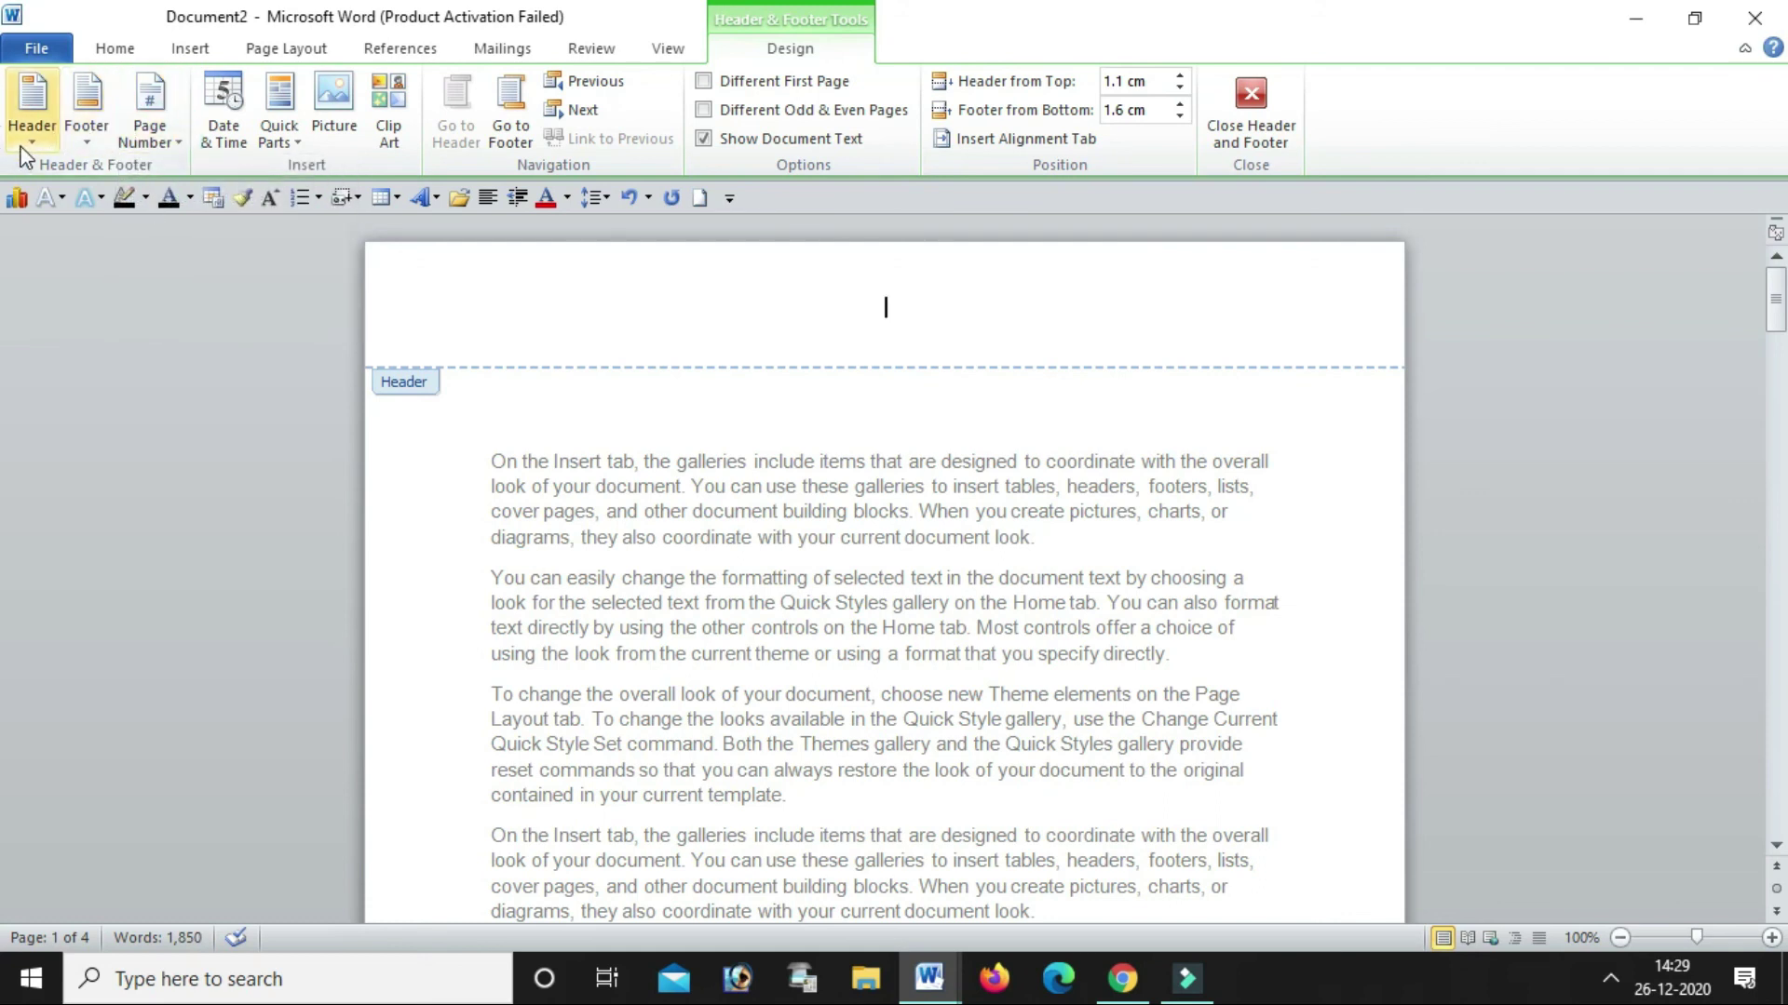
Remove the header and close header and footer editing
click(31, 142)
click(84, 787)
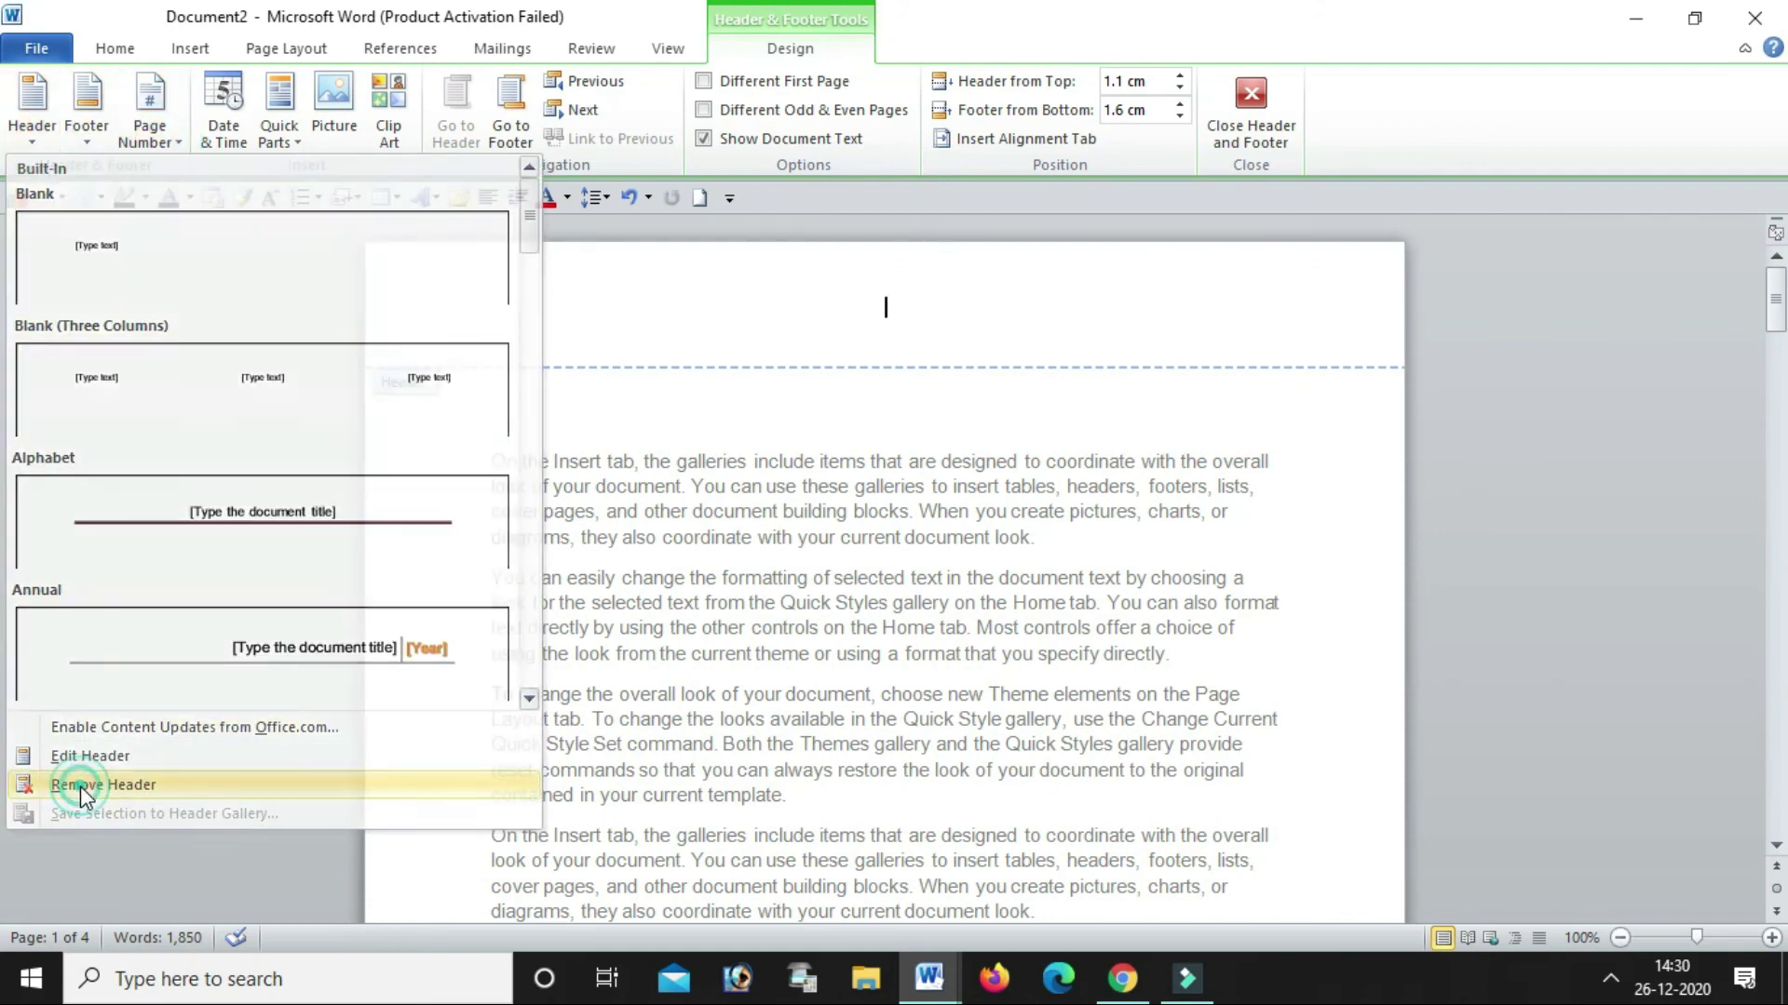
click(1251, 93)
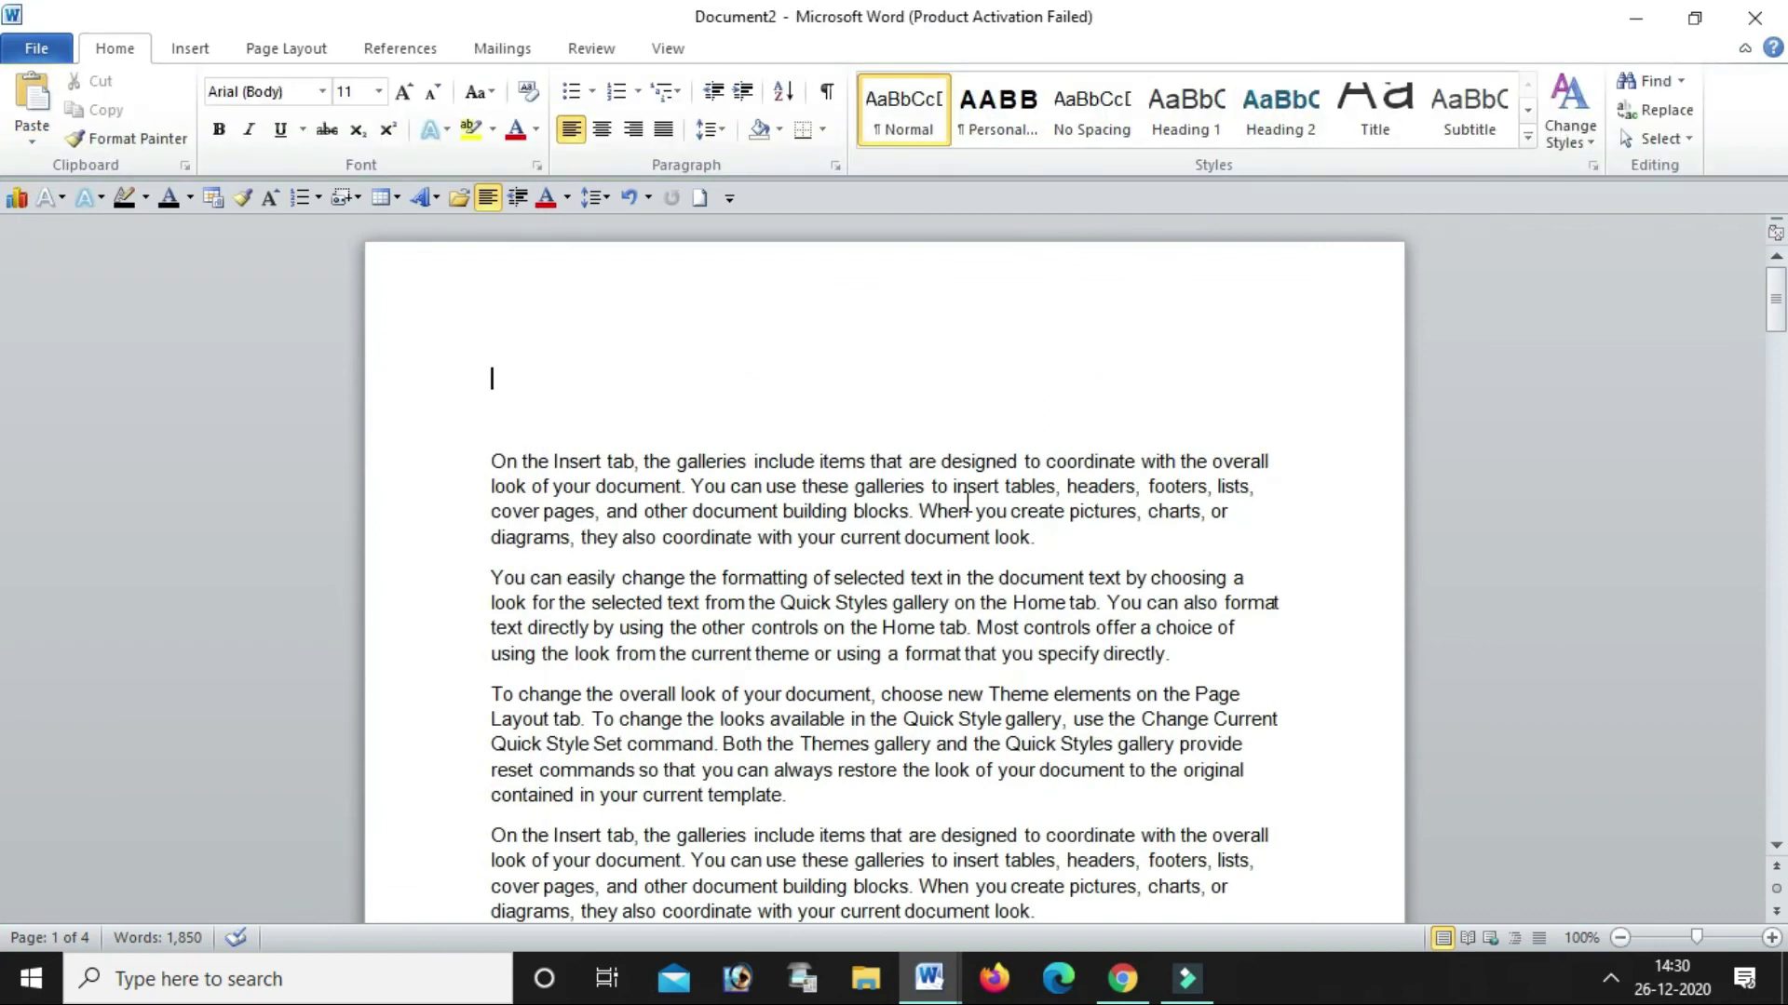
Check the pages are clear, then switch to the 'INSERT TAB' summary document
scroll(968, 502, down, 3)
scroll(968, 502, down, 2)
scroll(967, 502, down, 3)
scroll(964, 507, down, 3)
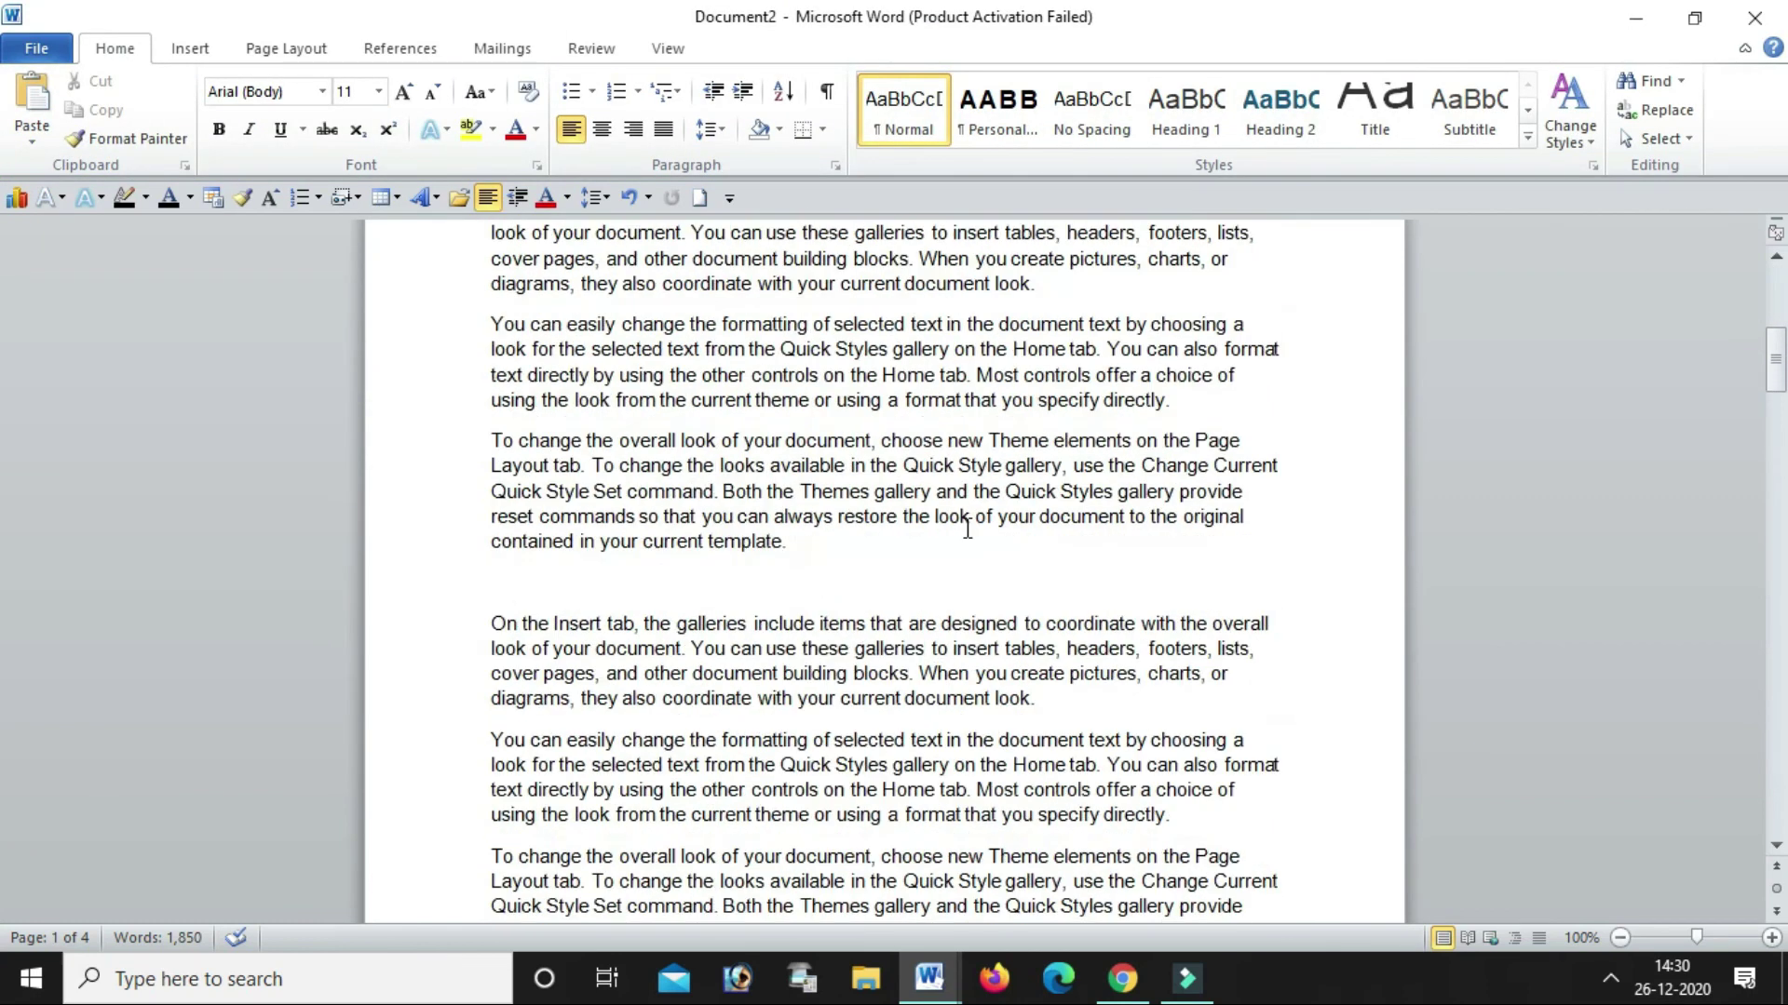
scroll(957, 515, down, 1)
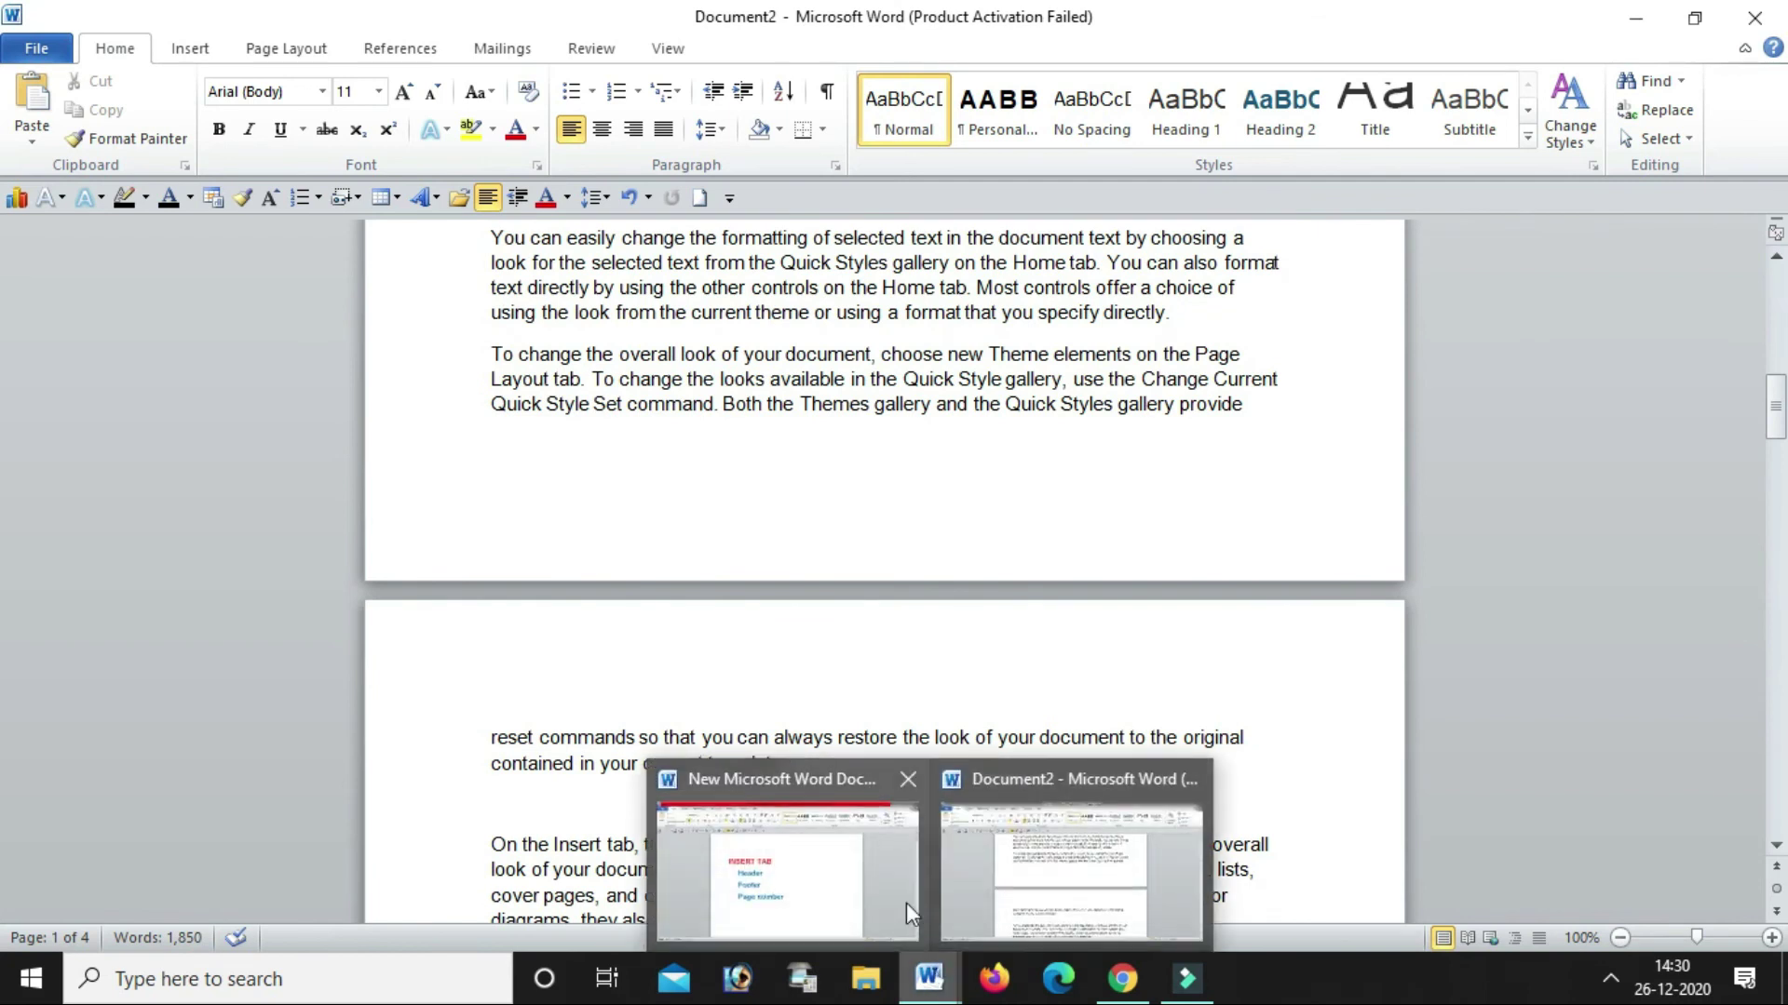
mouse_move(930, 977)
click(845, 896)
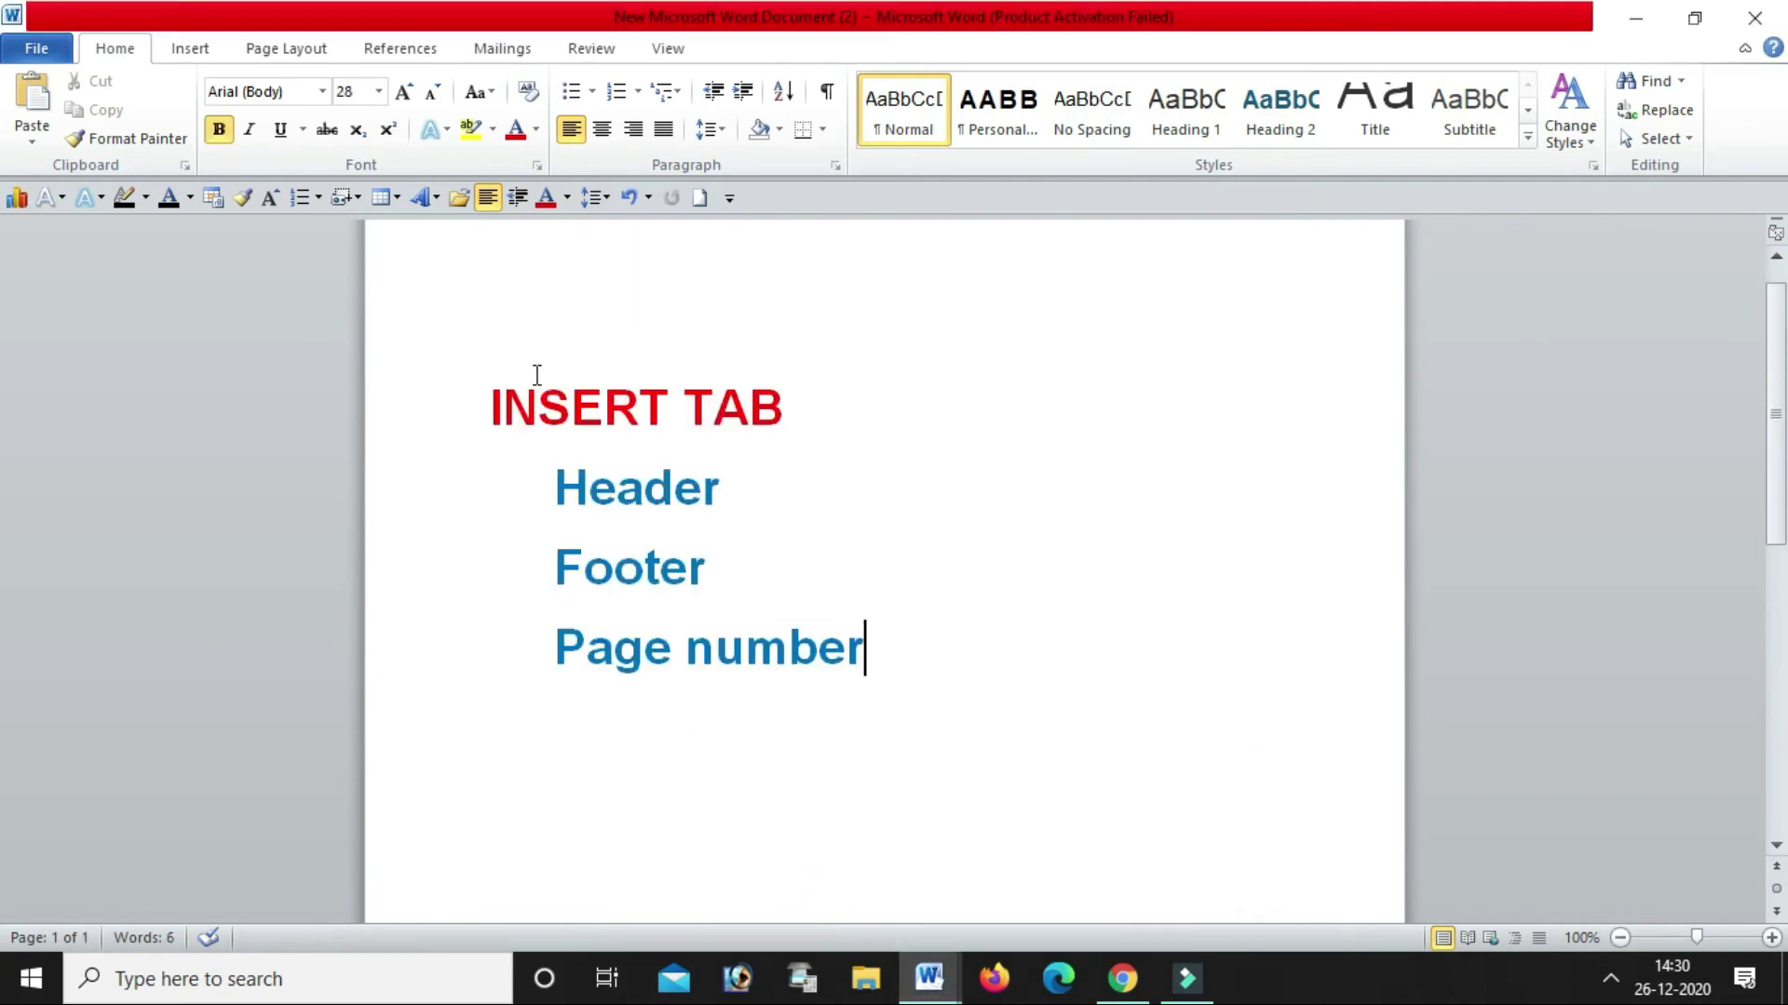